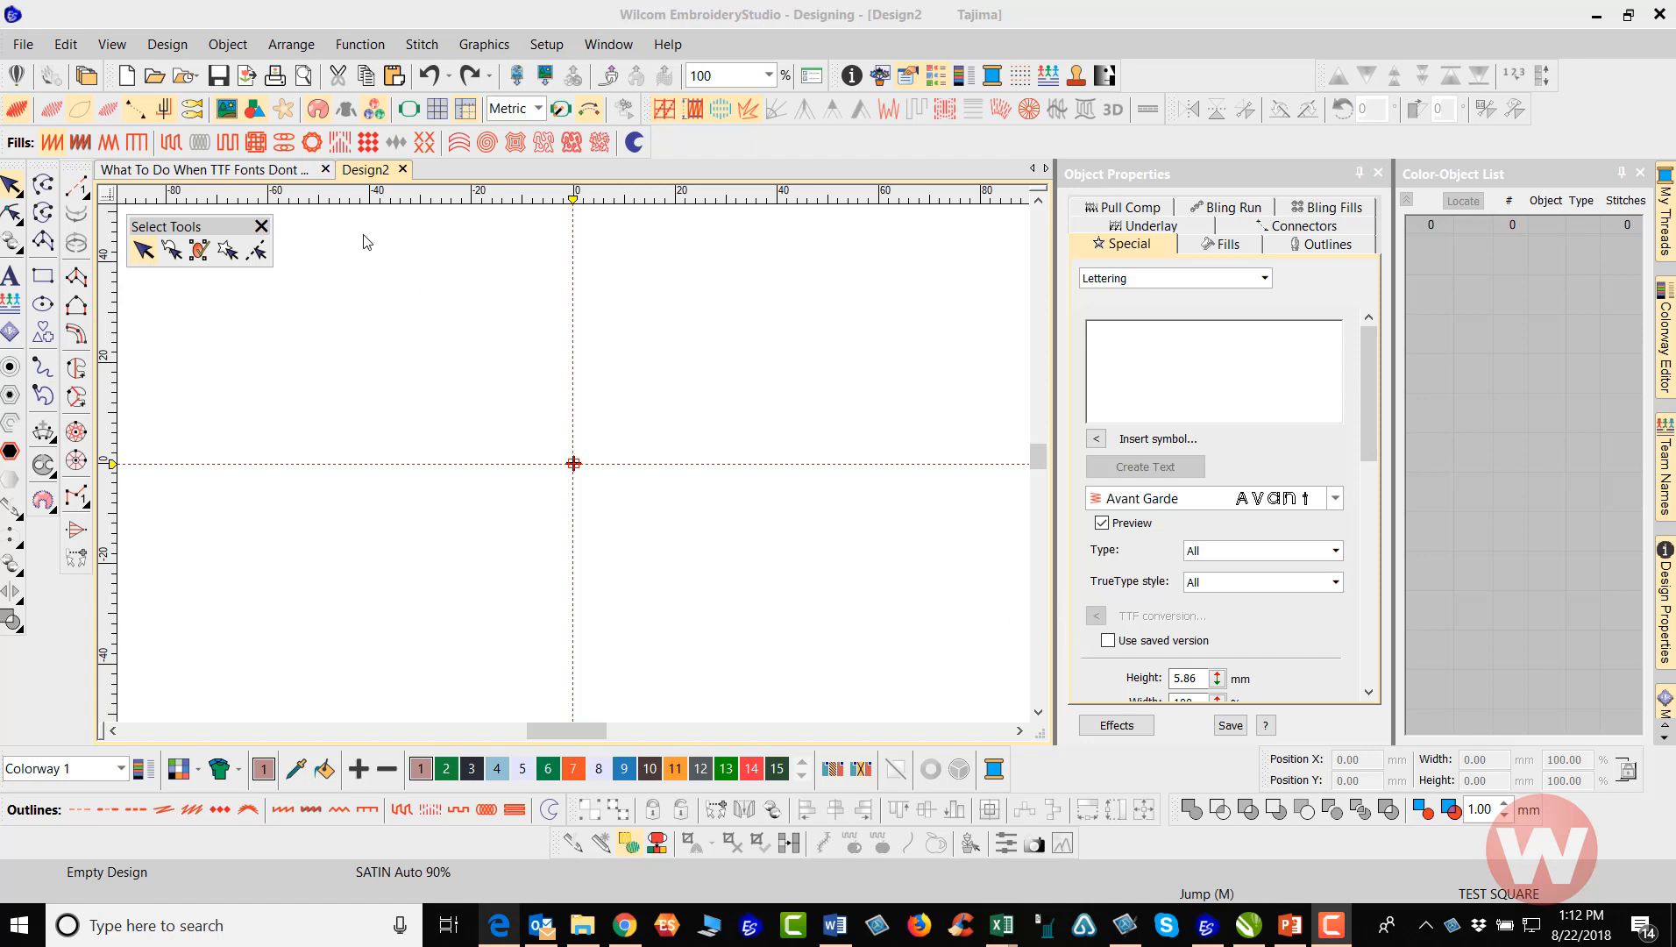
Switch to the CorelDRAW graphics workspace and draw a rectangle about 6.96 by 1.92 inches across the upper half of the page
left_click(16, 79)
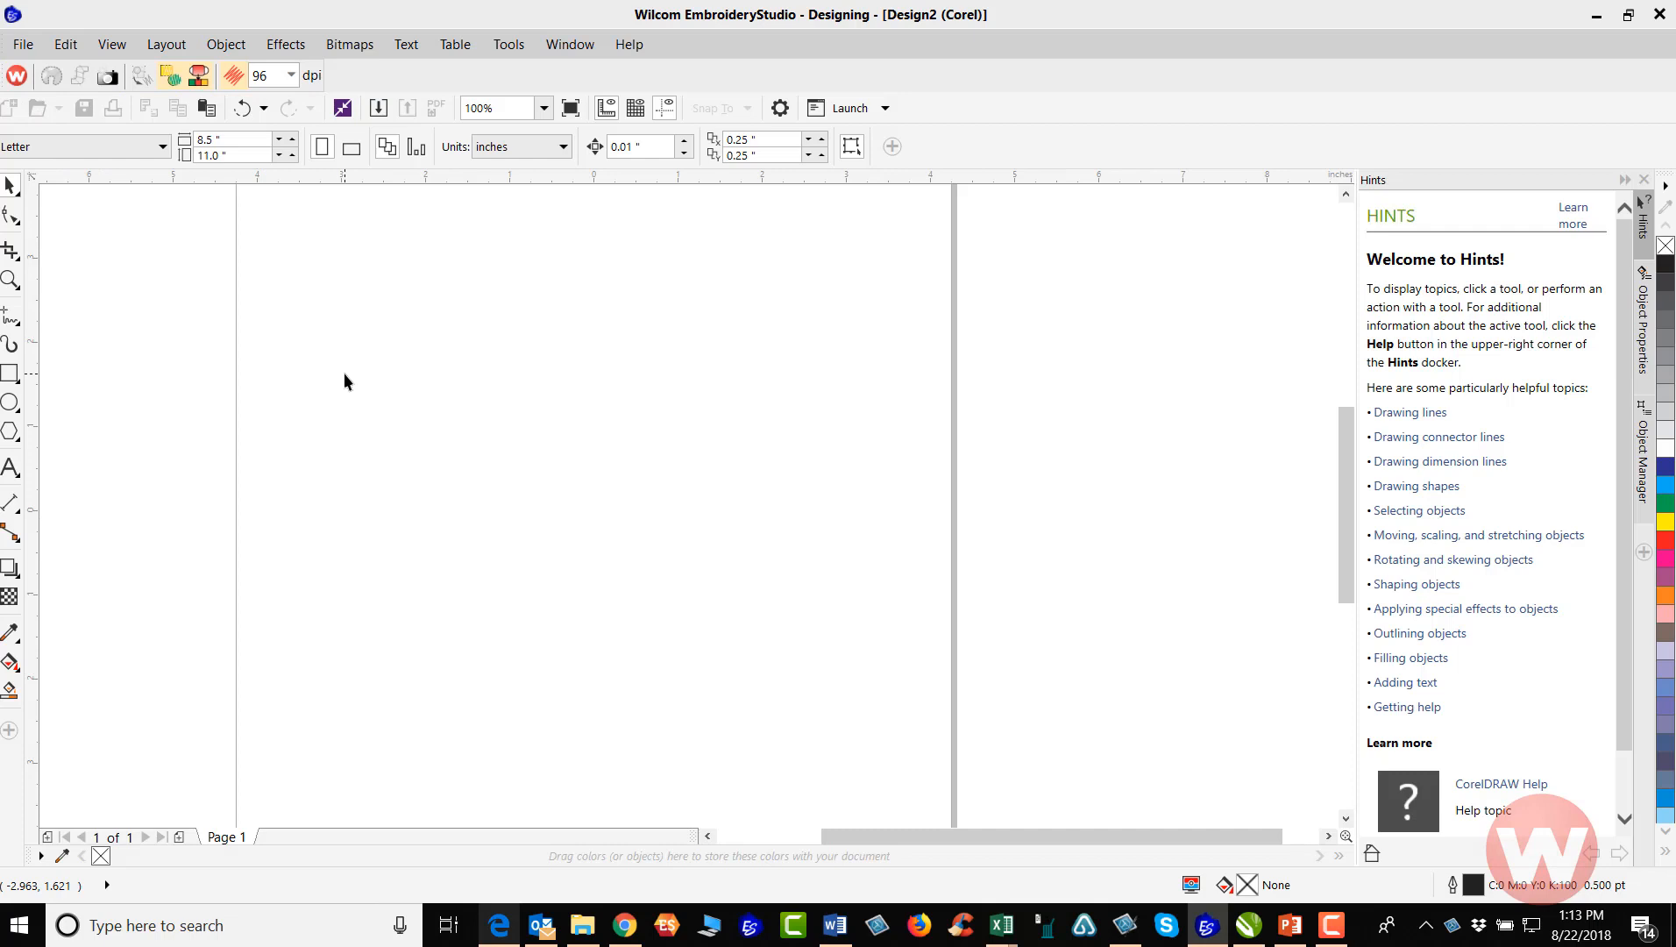
scroll(345, 375, "down", 1)
scroll(372, 377, "up", 1)
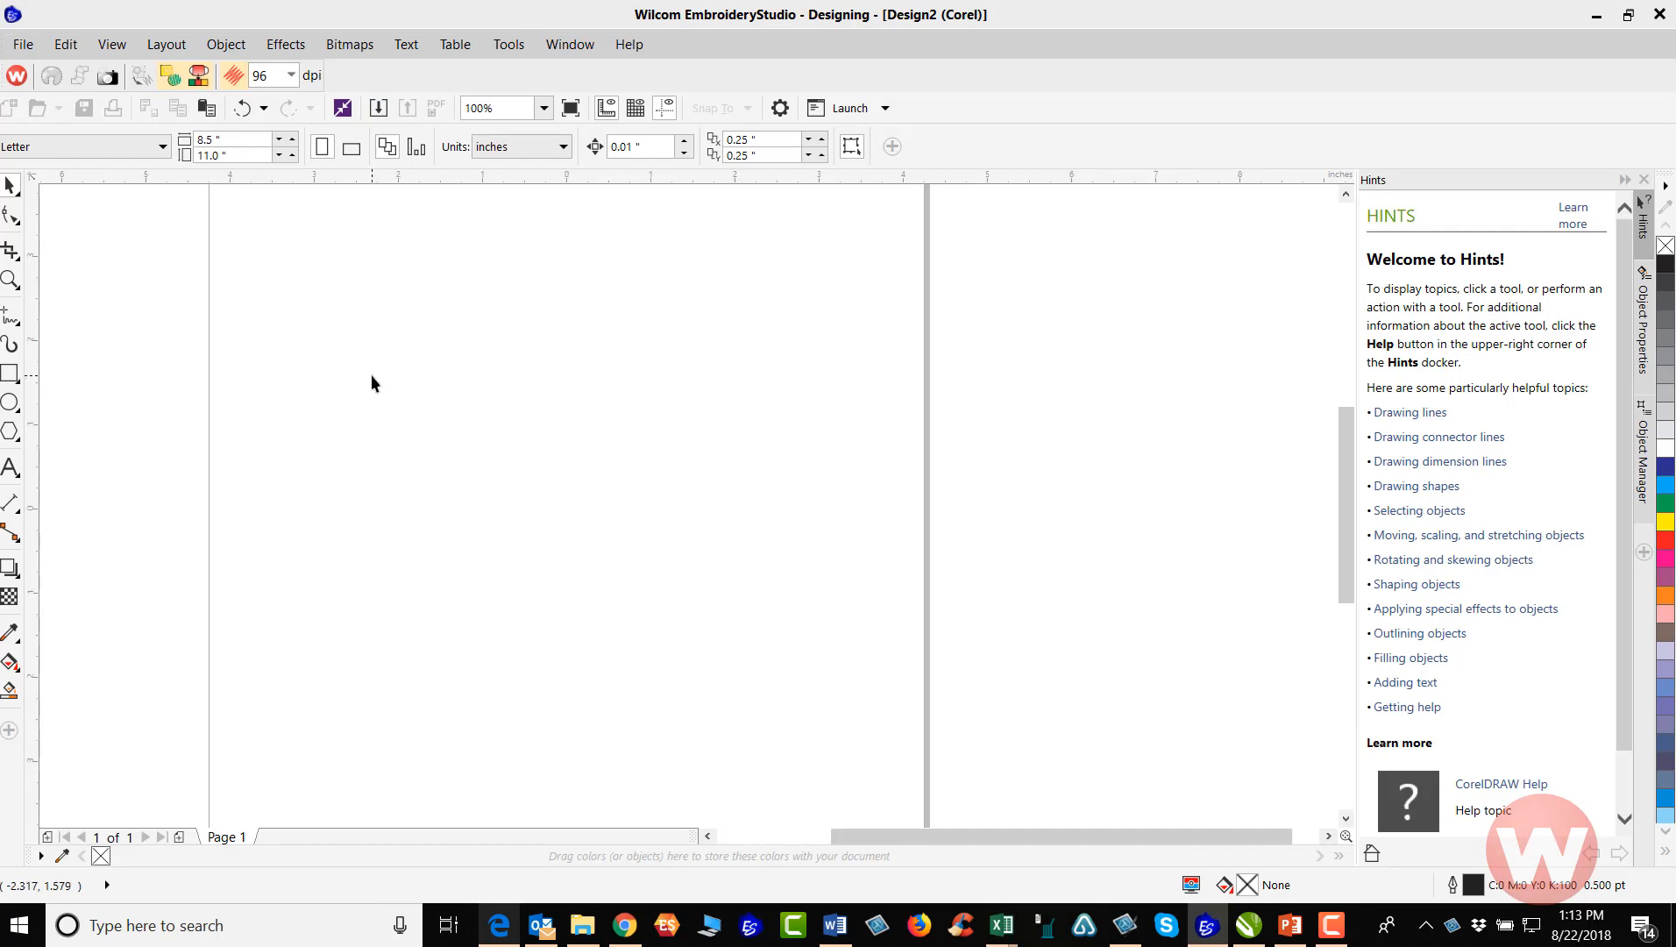
scroll(371, 382, "down", 1)
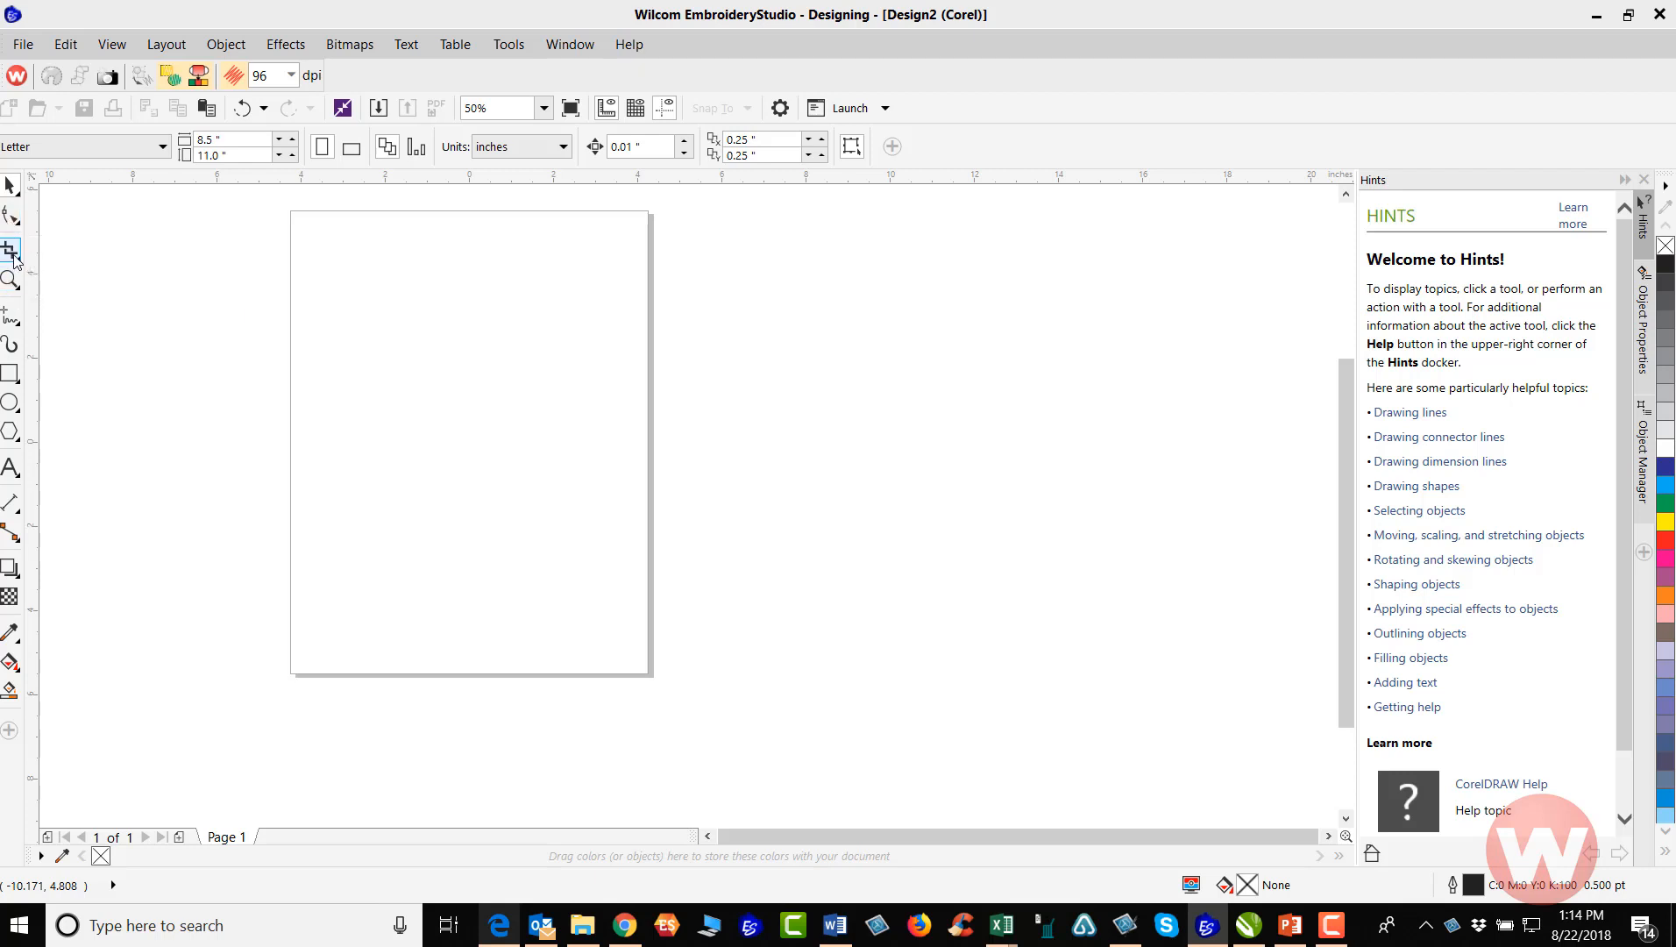
left_click(10, 376)
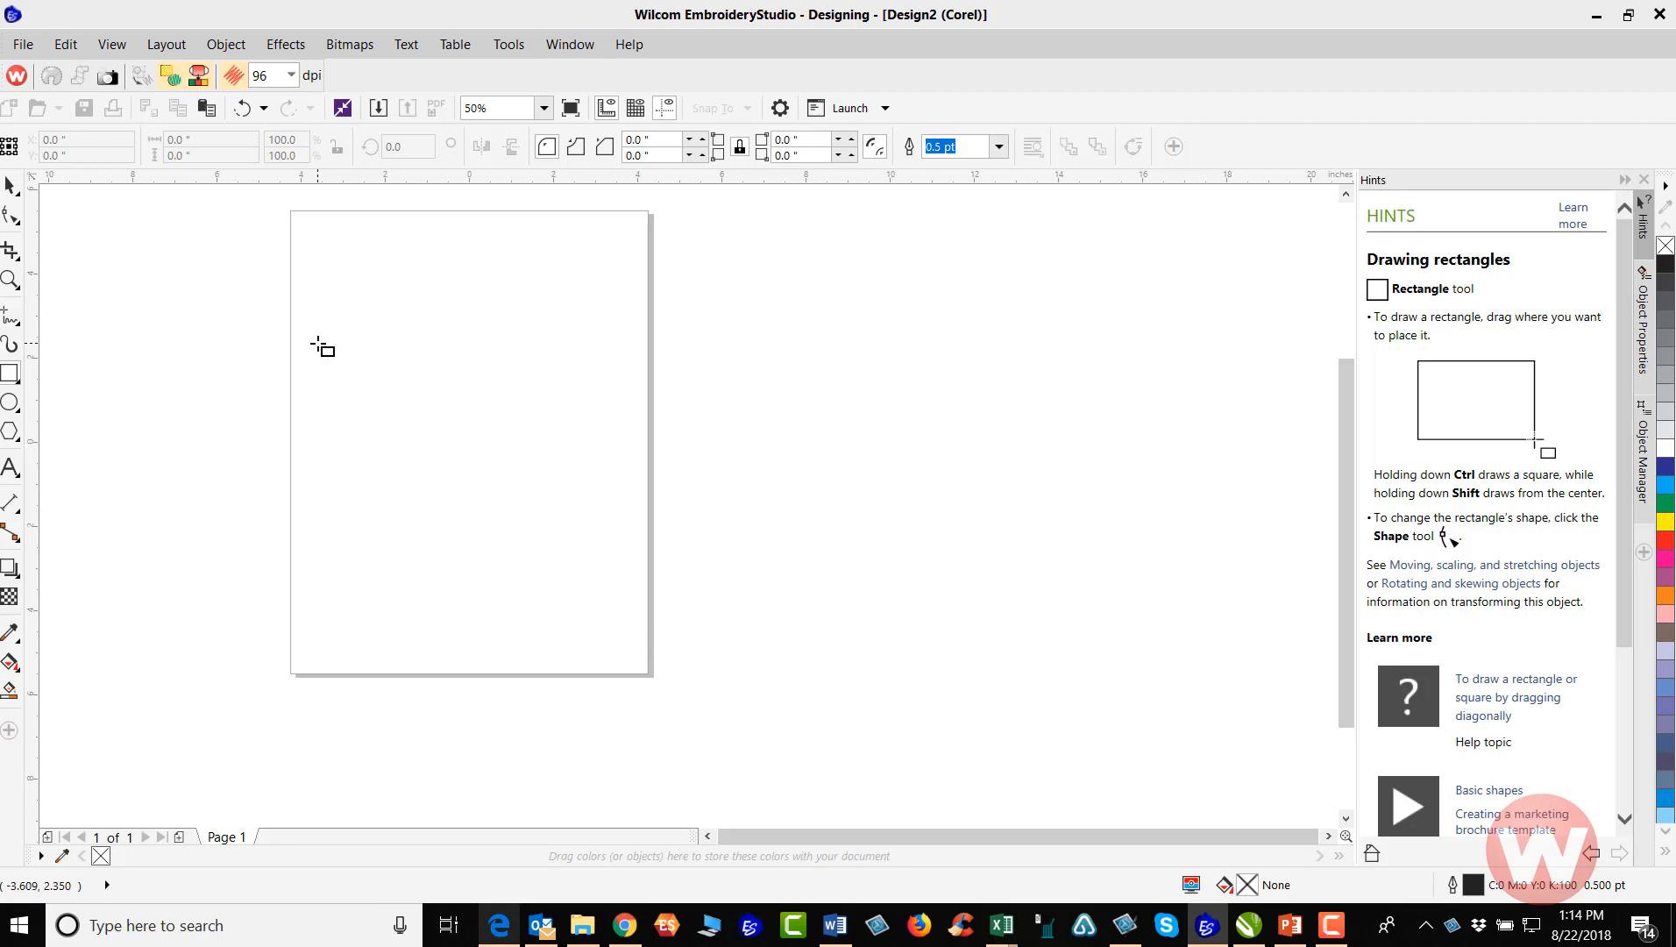
left_click_drag(317, 342, 611, 424)
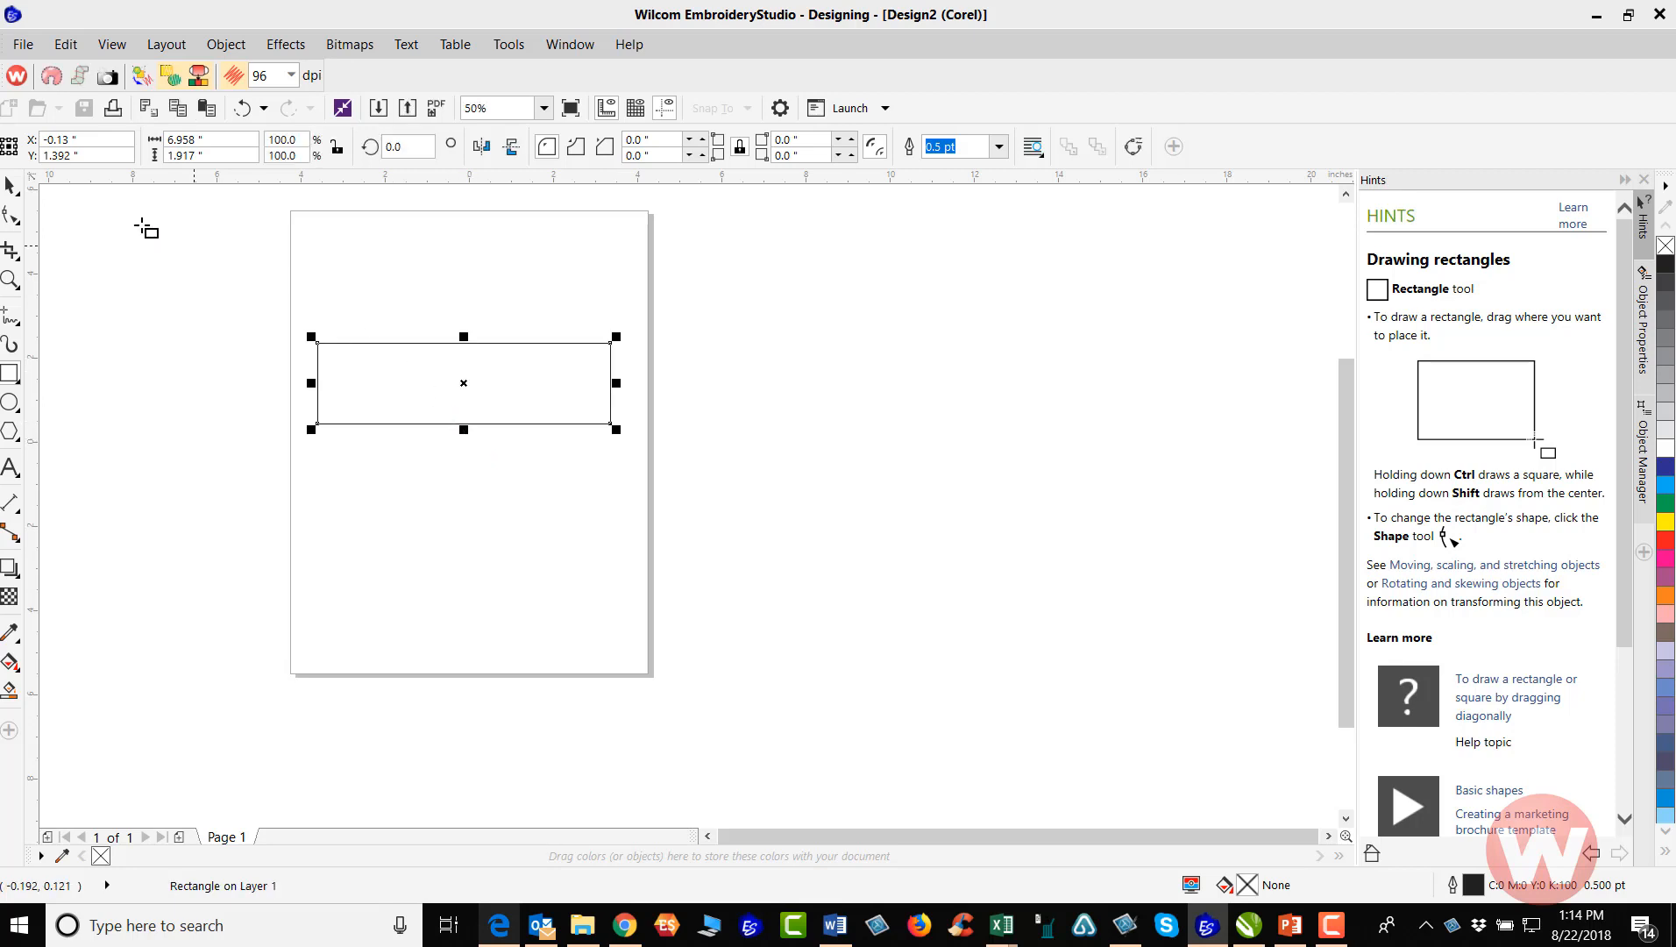
left_click(8, 186)
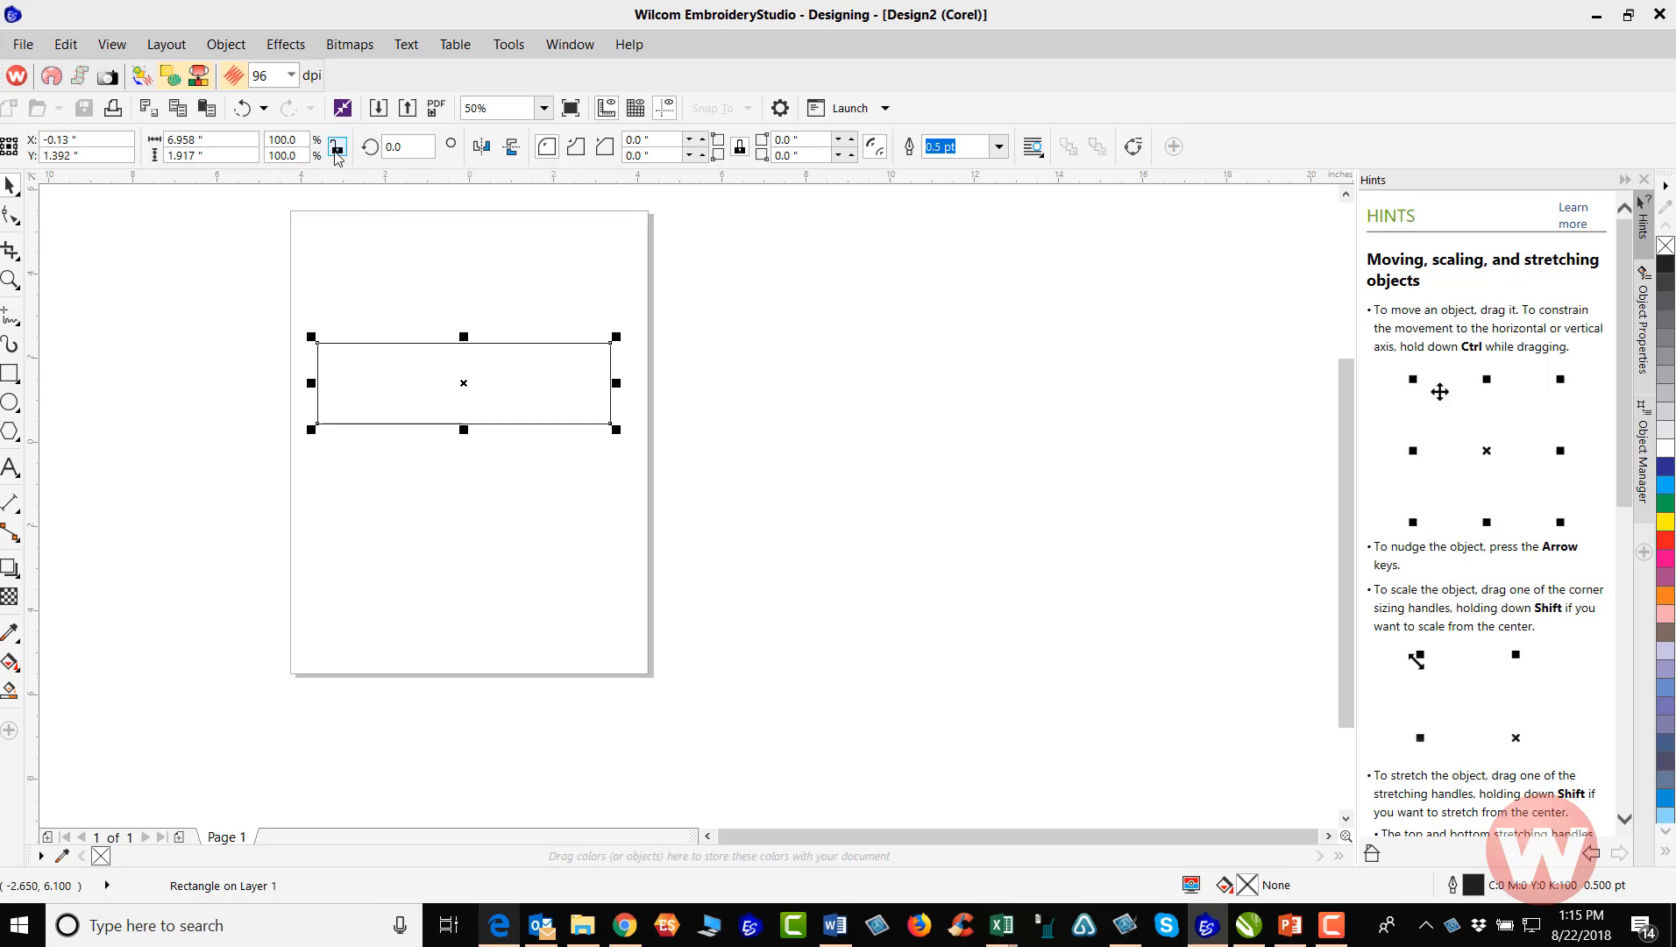
Try setting the rectangle's width to 2 inches with its ratio unlocked, and undo the resize
left_click(218, 141)
type("2")
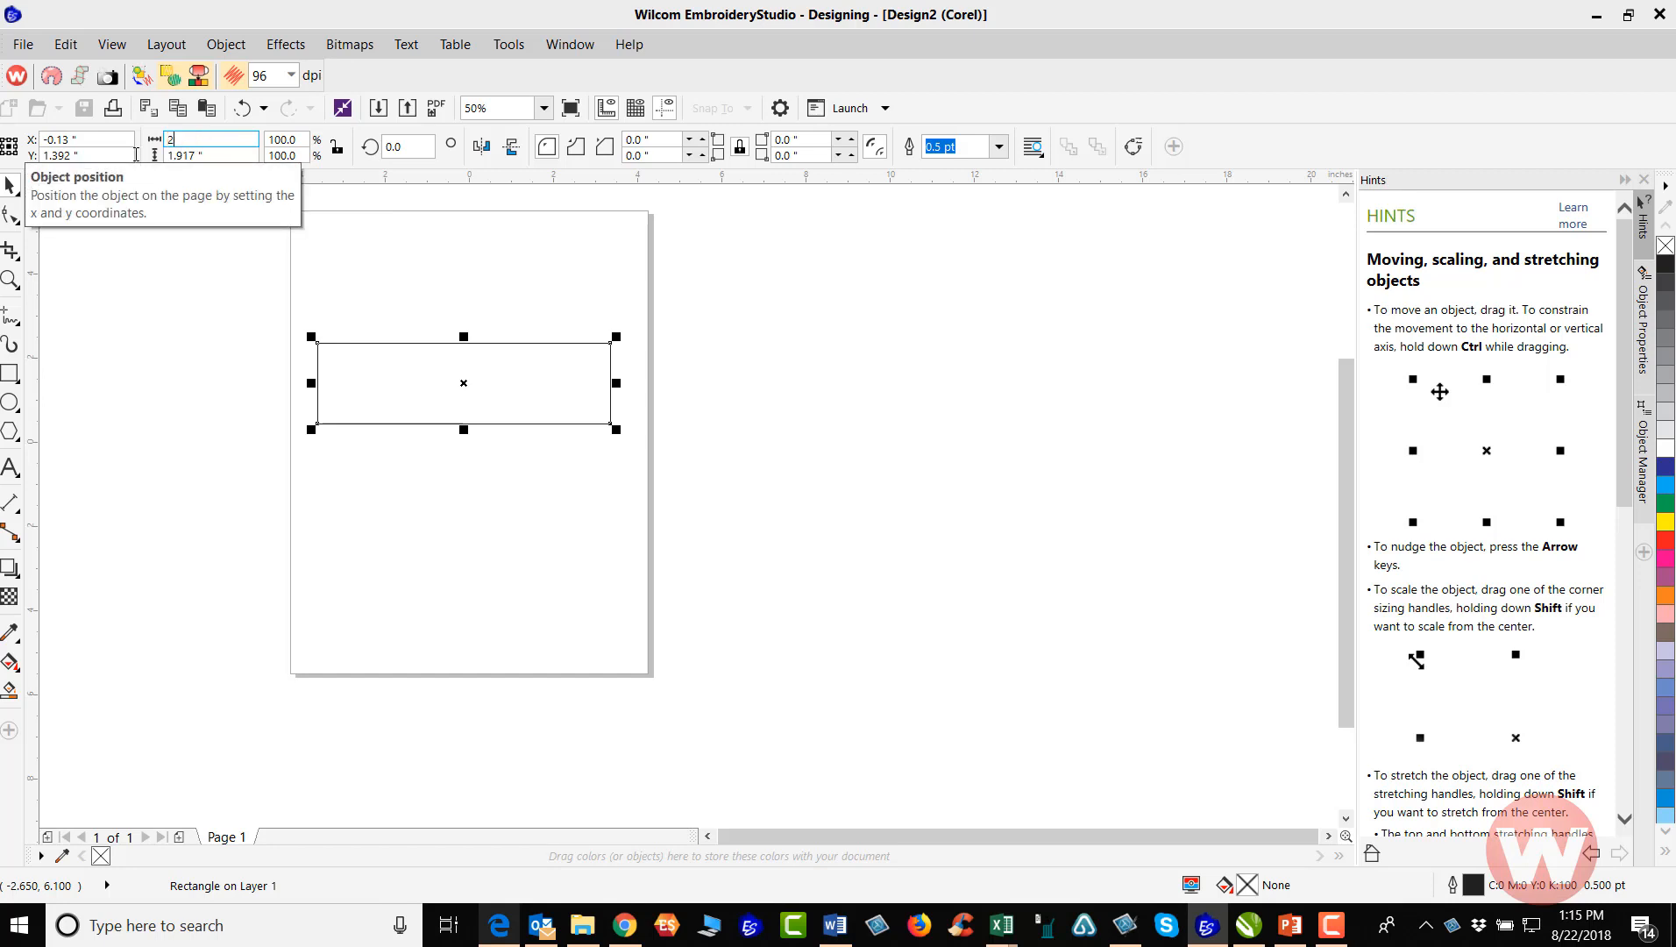
key("Return")
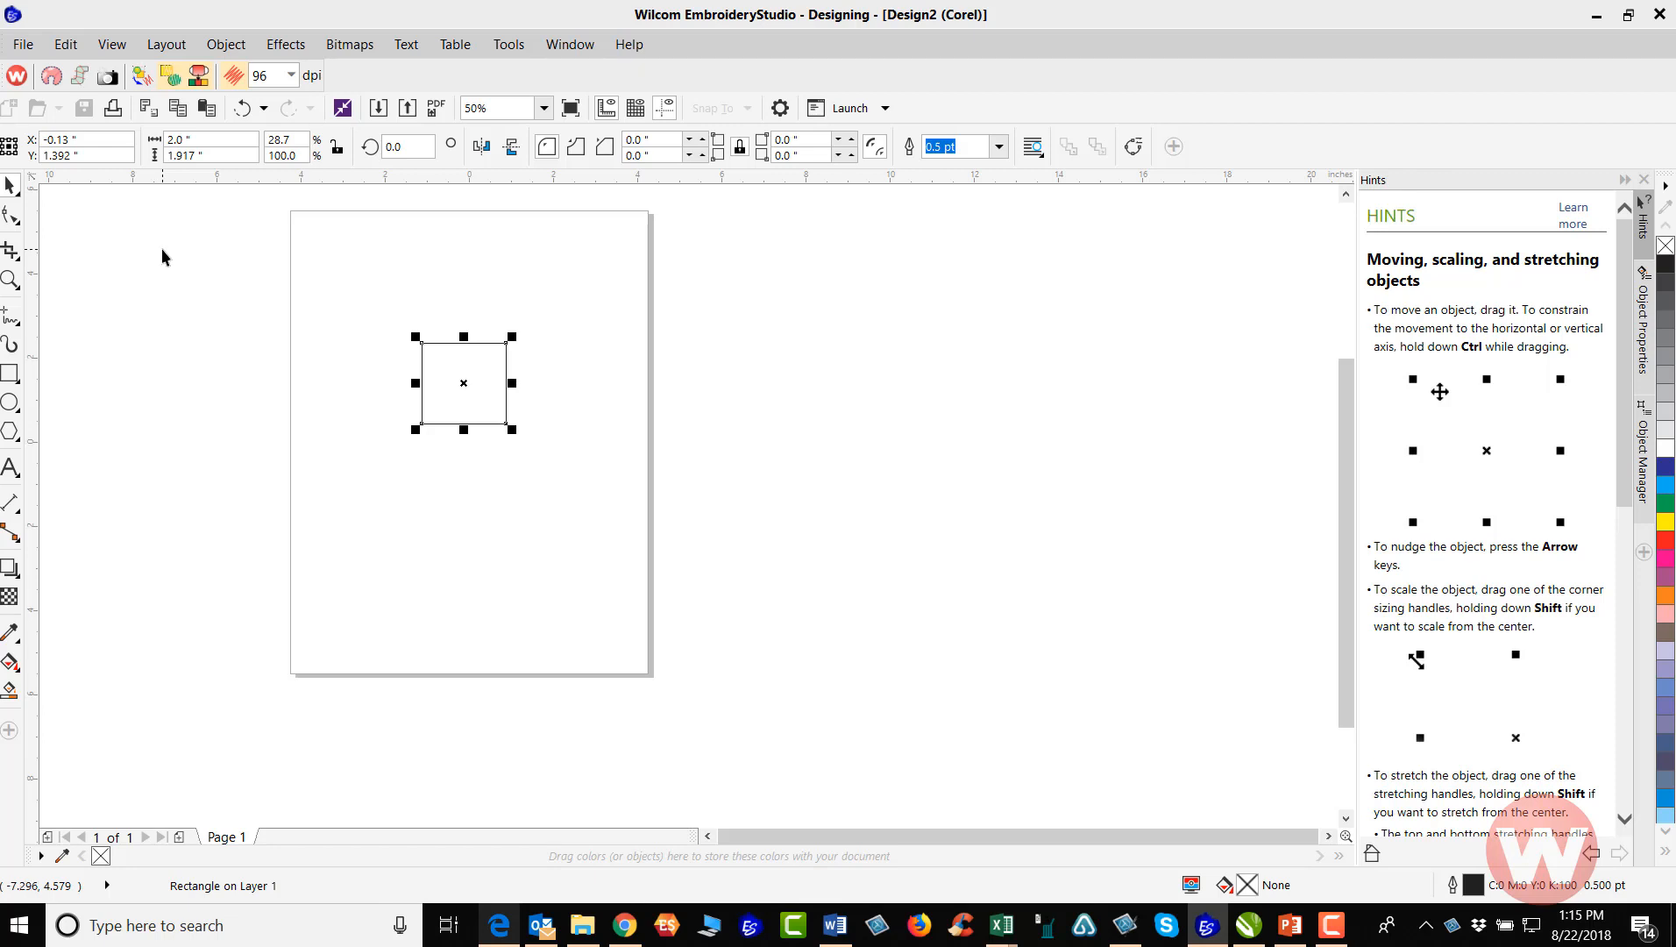
left_click(243, 112)
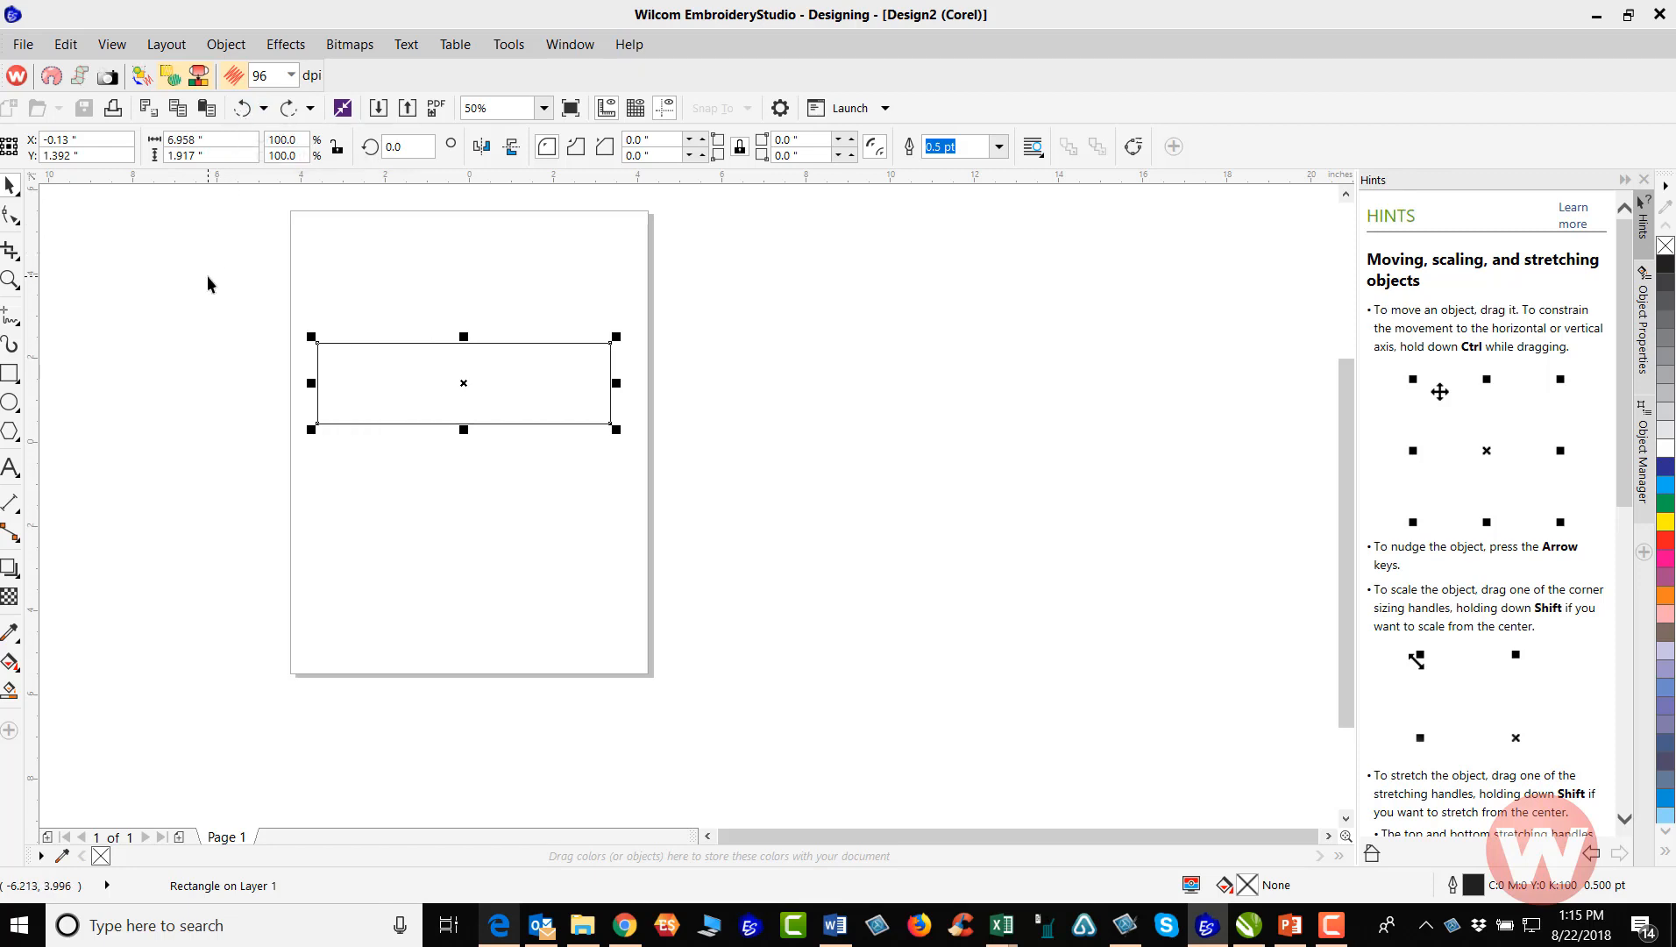
Lock the rectangle's width-to-height ratio and scale its width to 7 inches, and from there to 8 inches
left_click(337, 151)
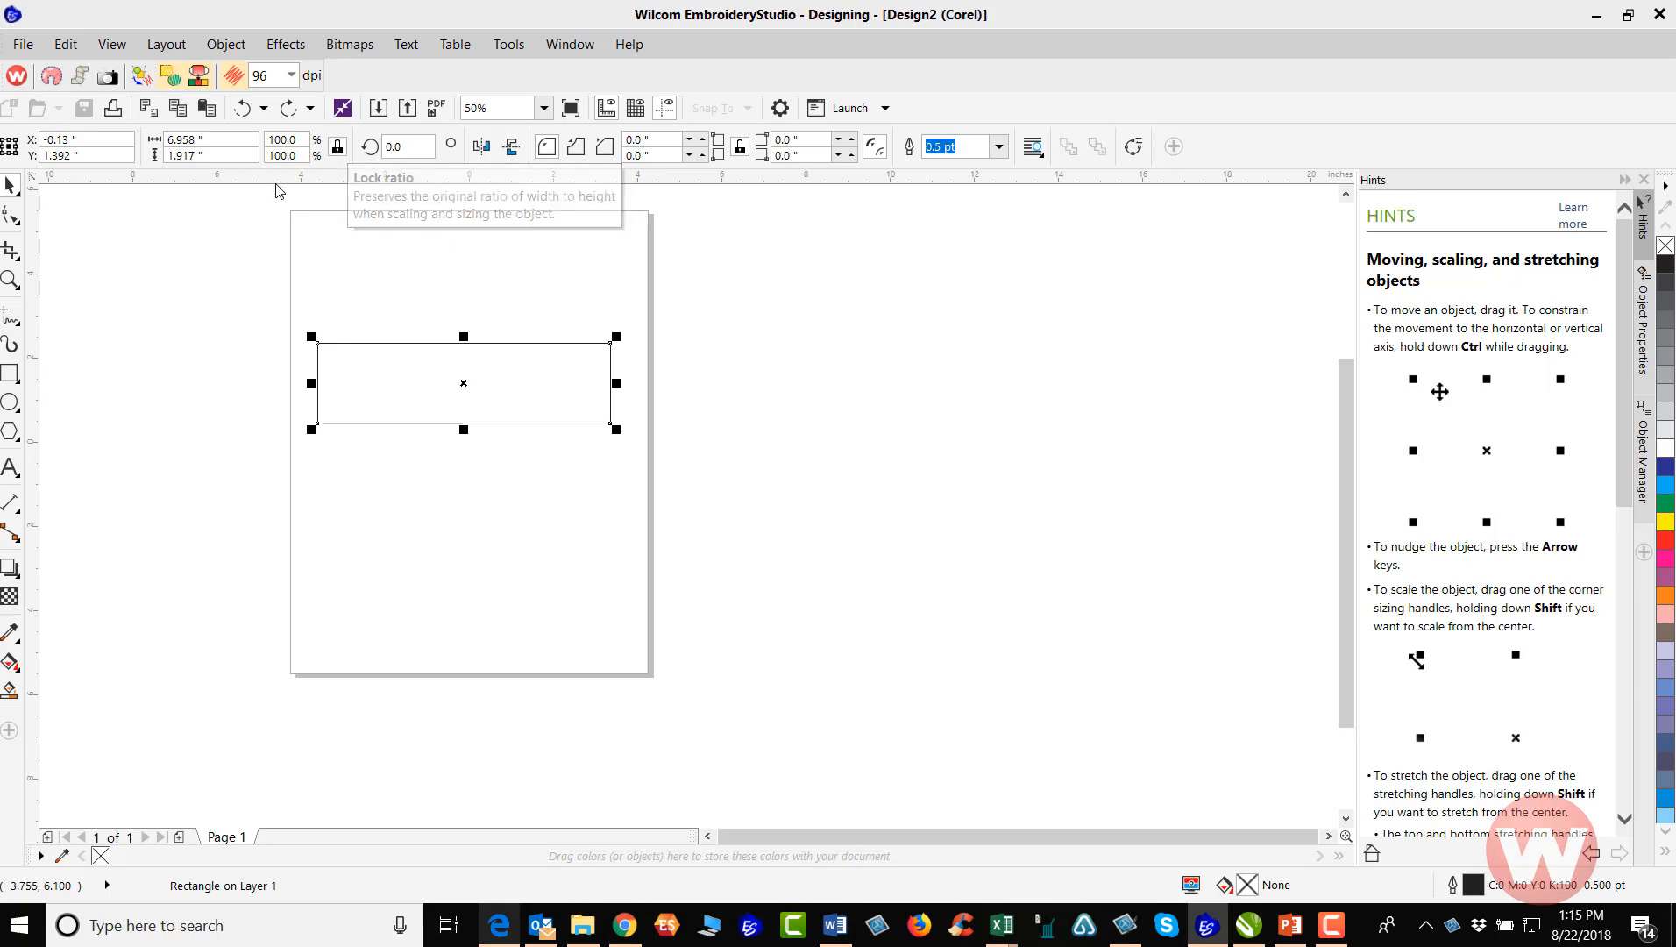
left_click(197, 140)
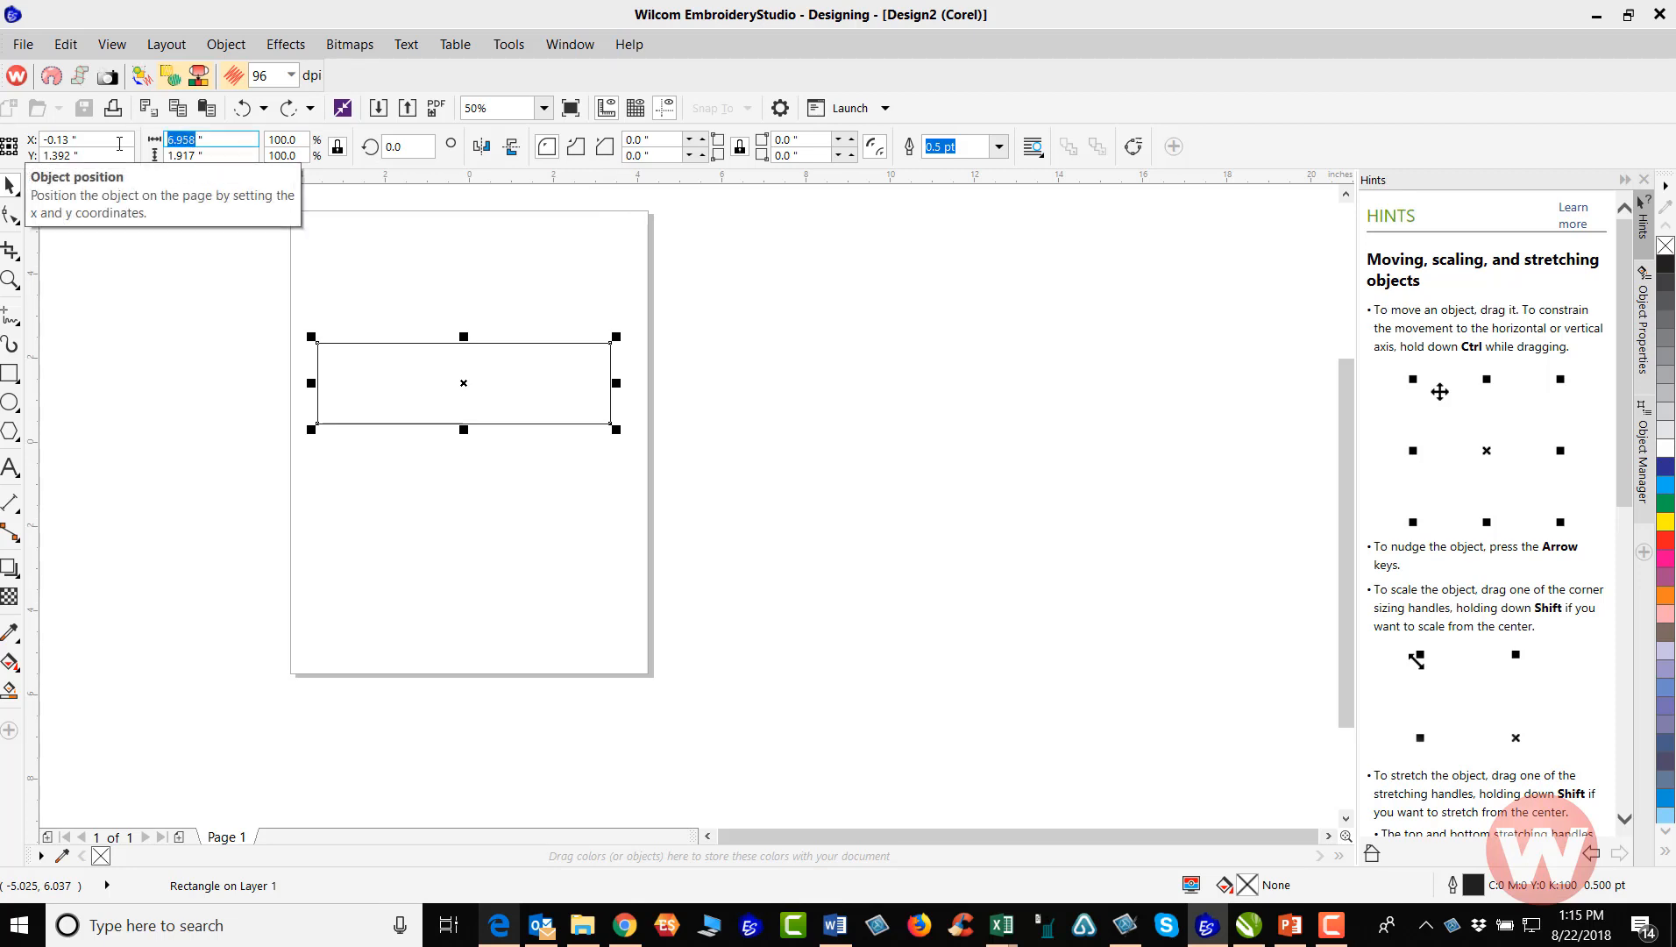
type("7")
key("Return")
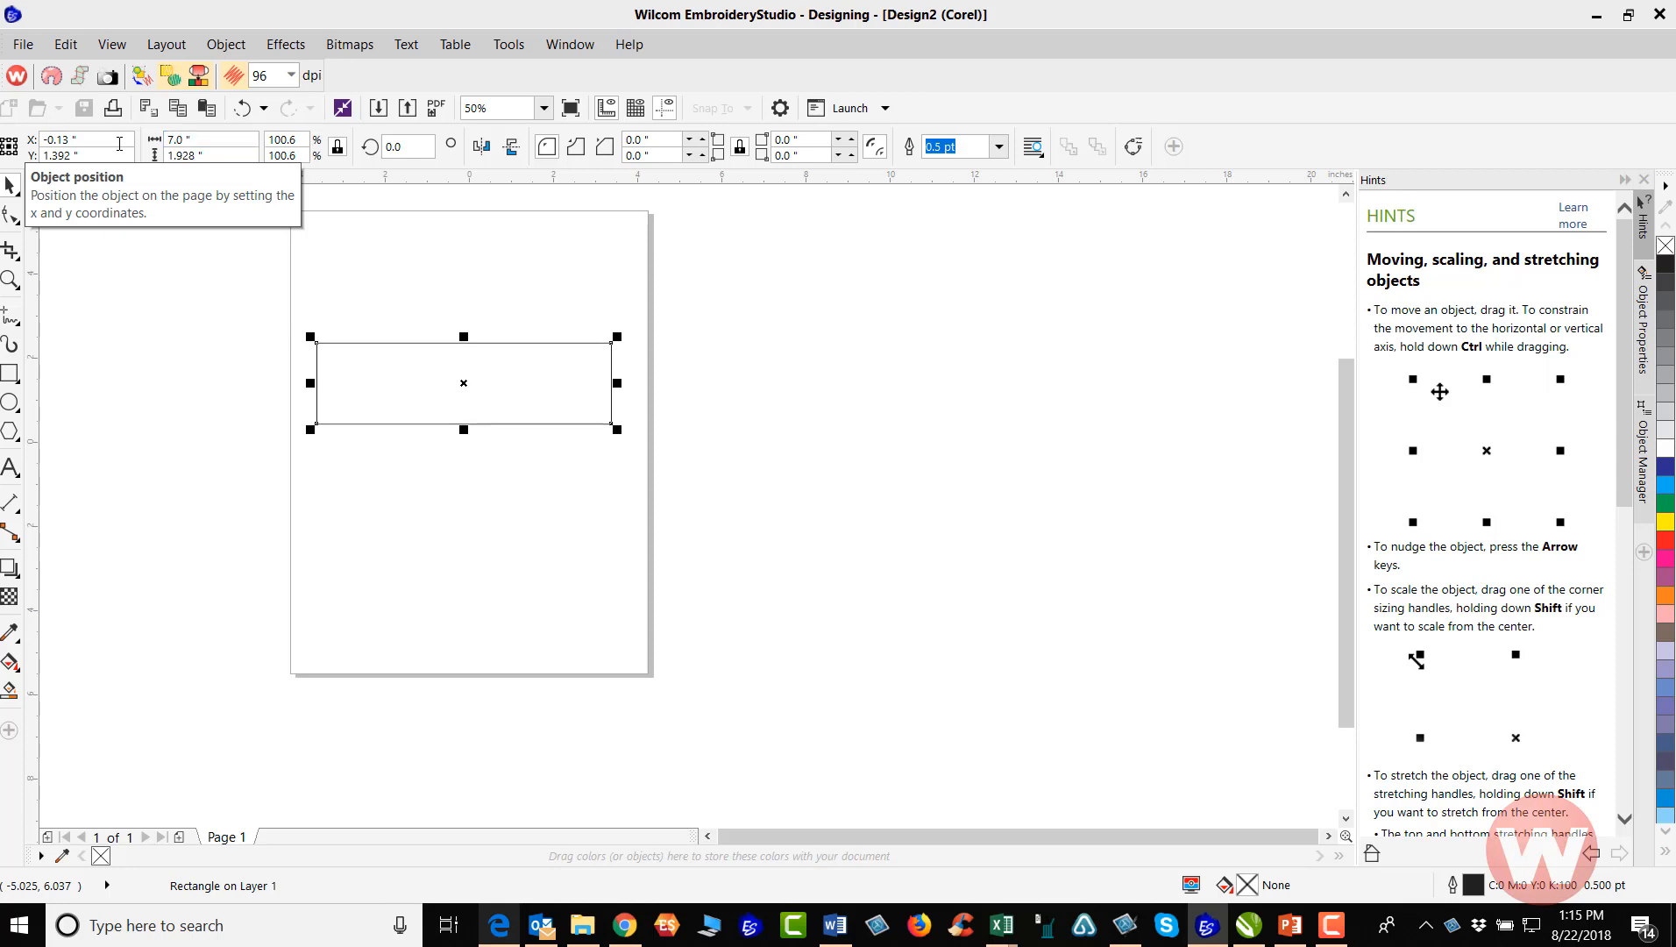
left_click(194, 142)
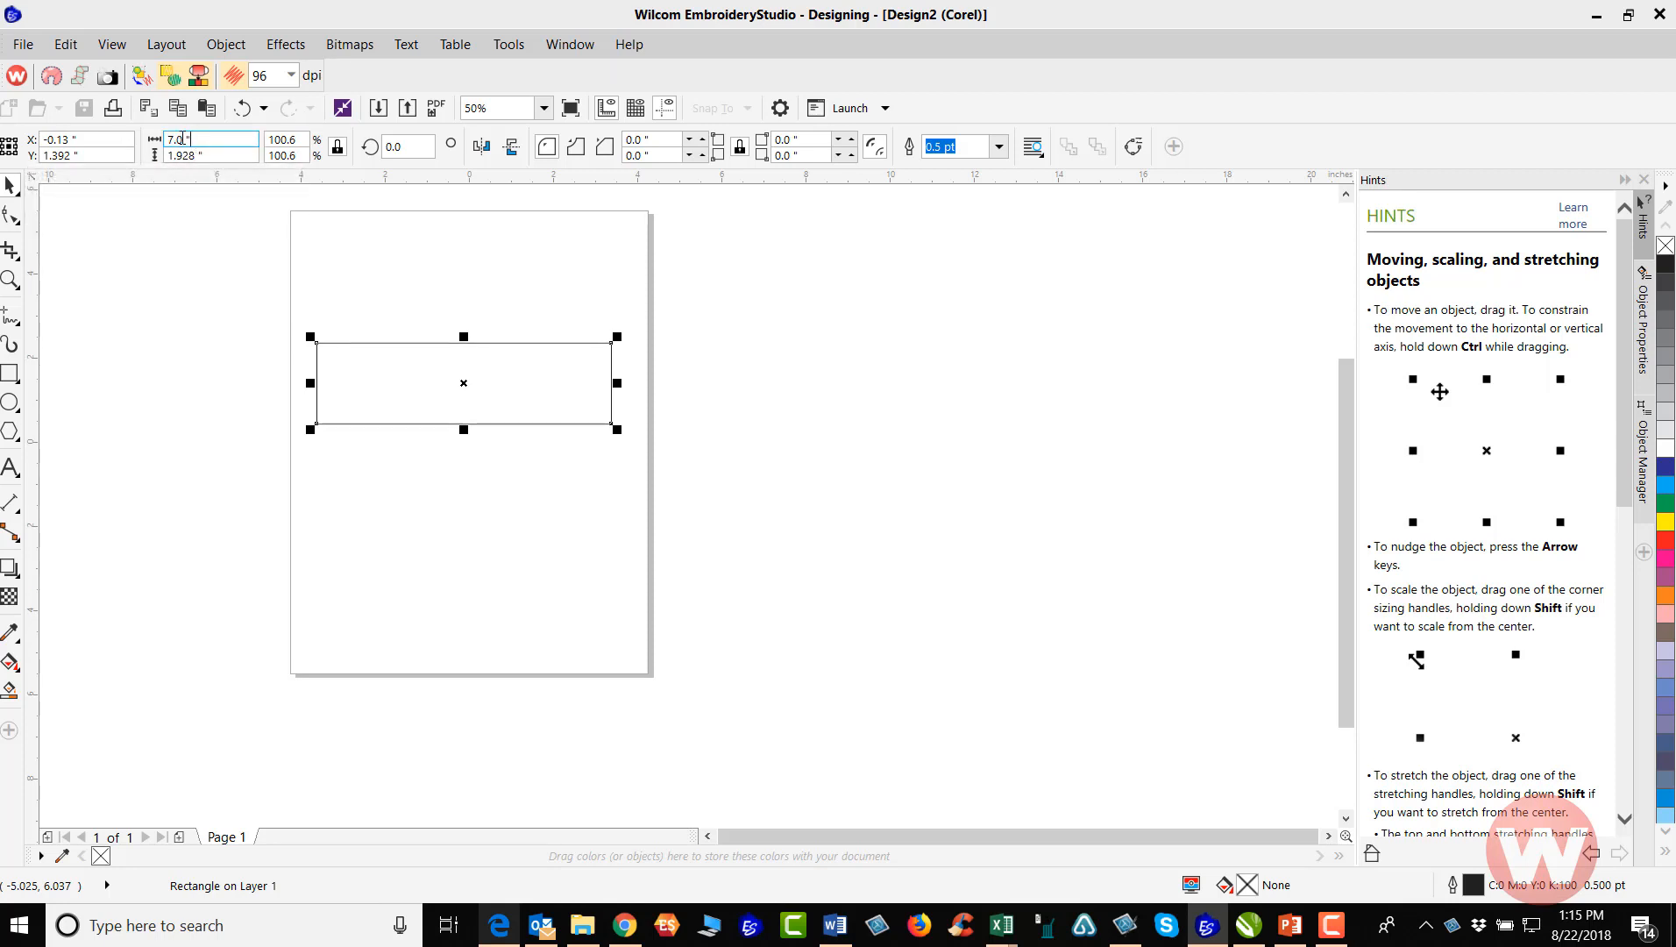
type("8")
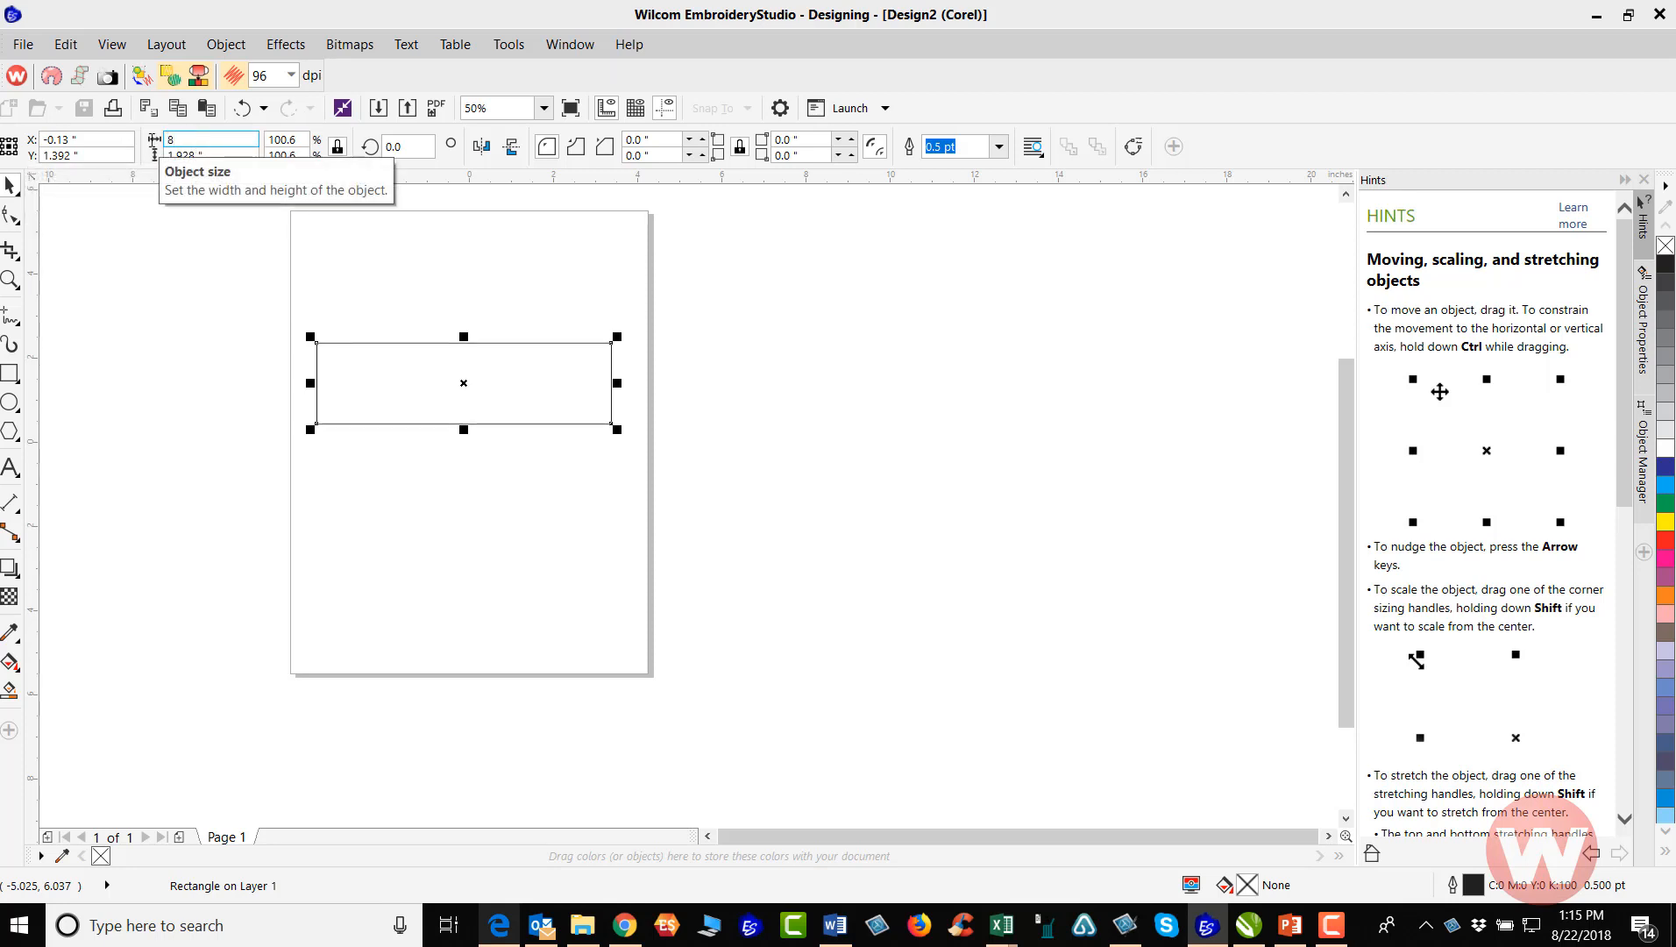
key("Return")
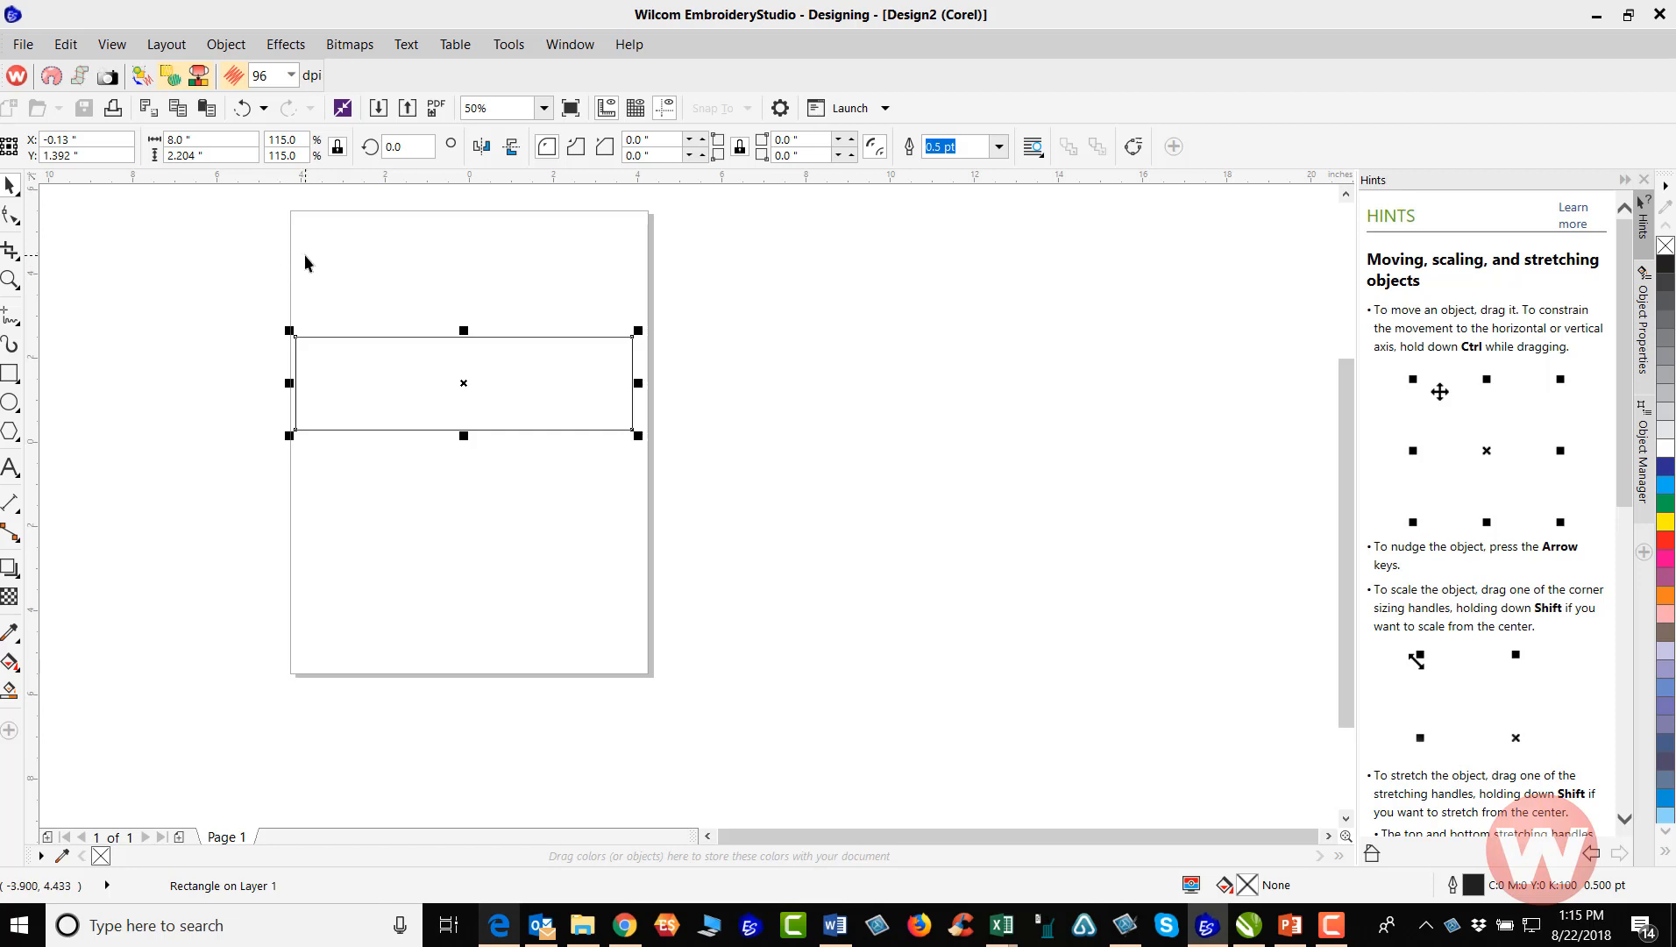
Center the rectangle on the page, undoing and repeating the centering once
key("p")
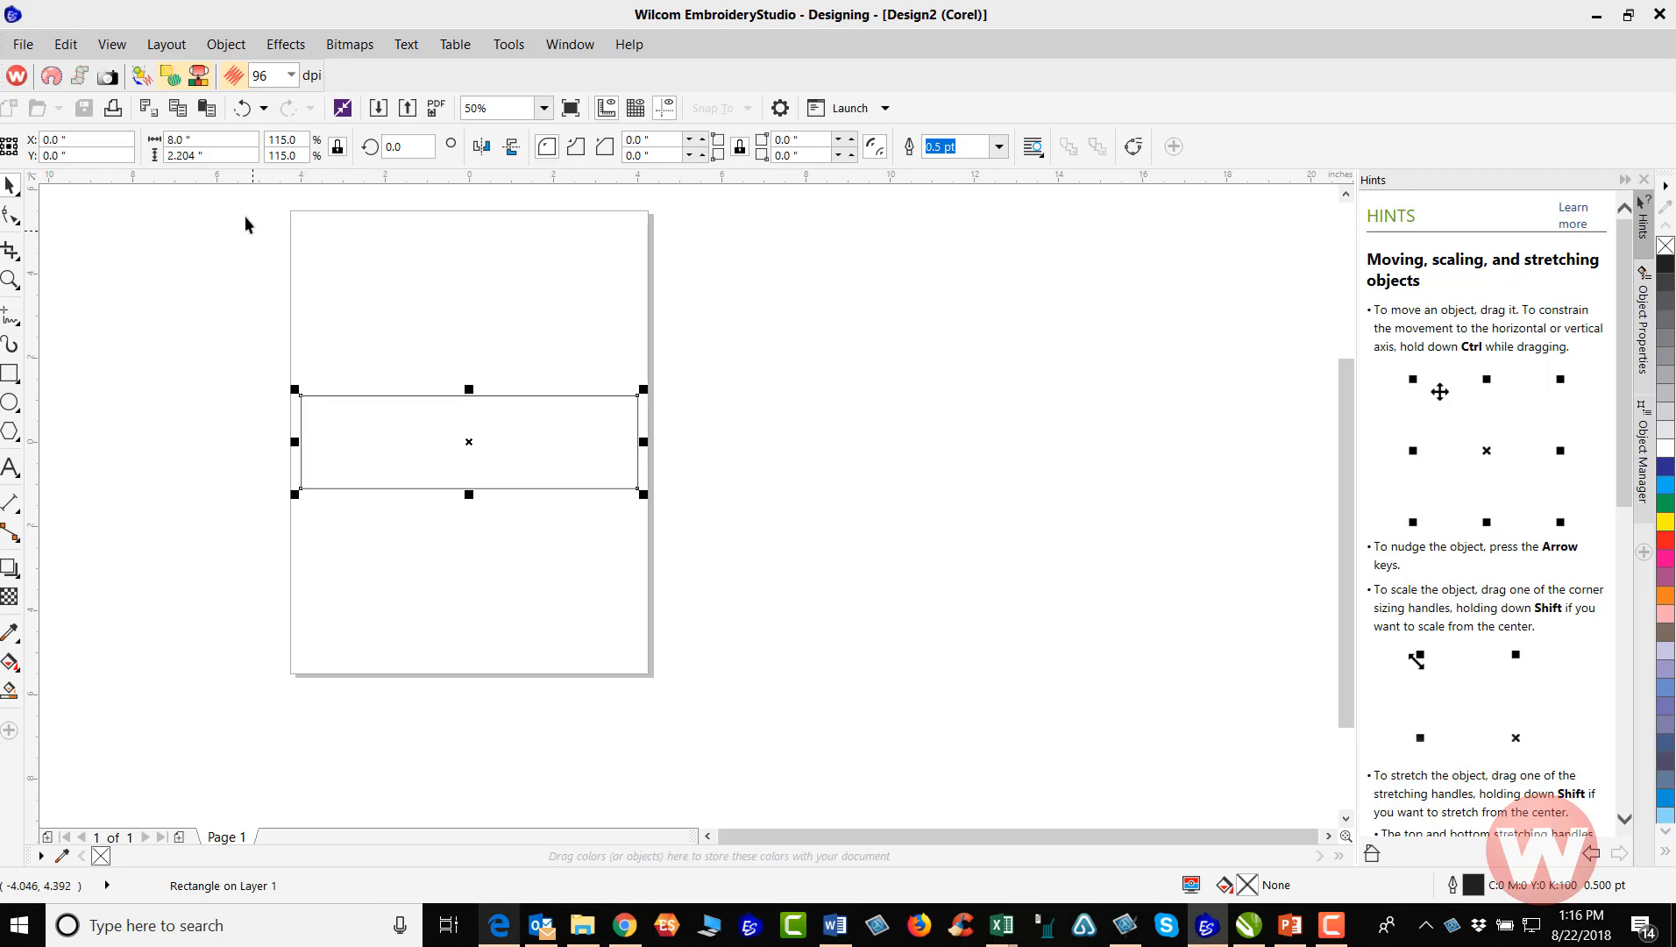
left_click(242, 108)
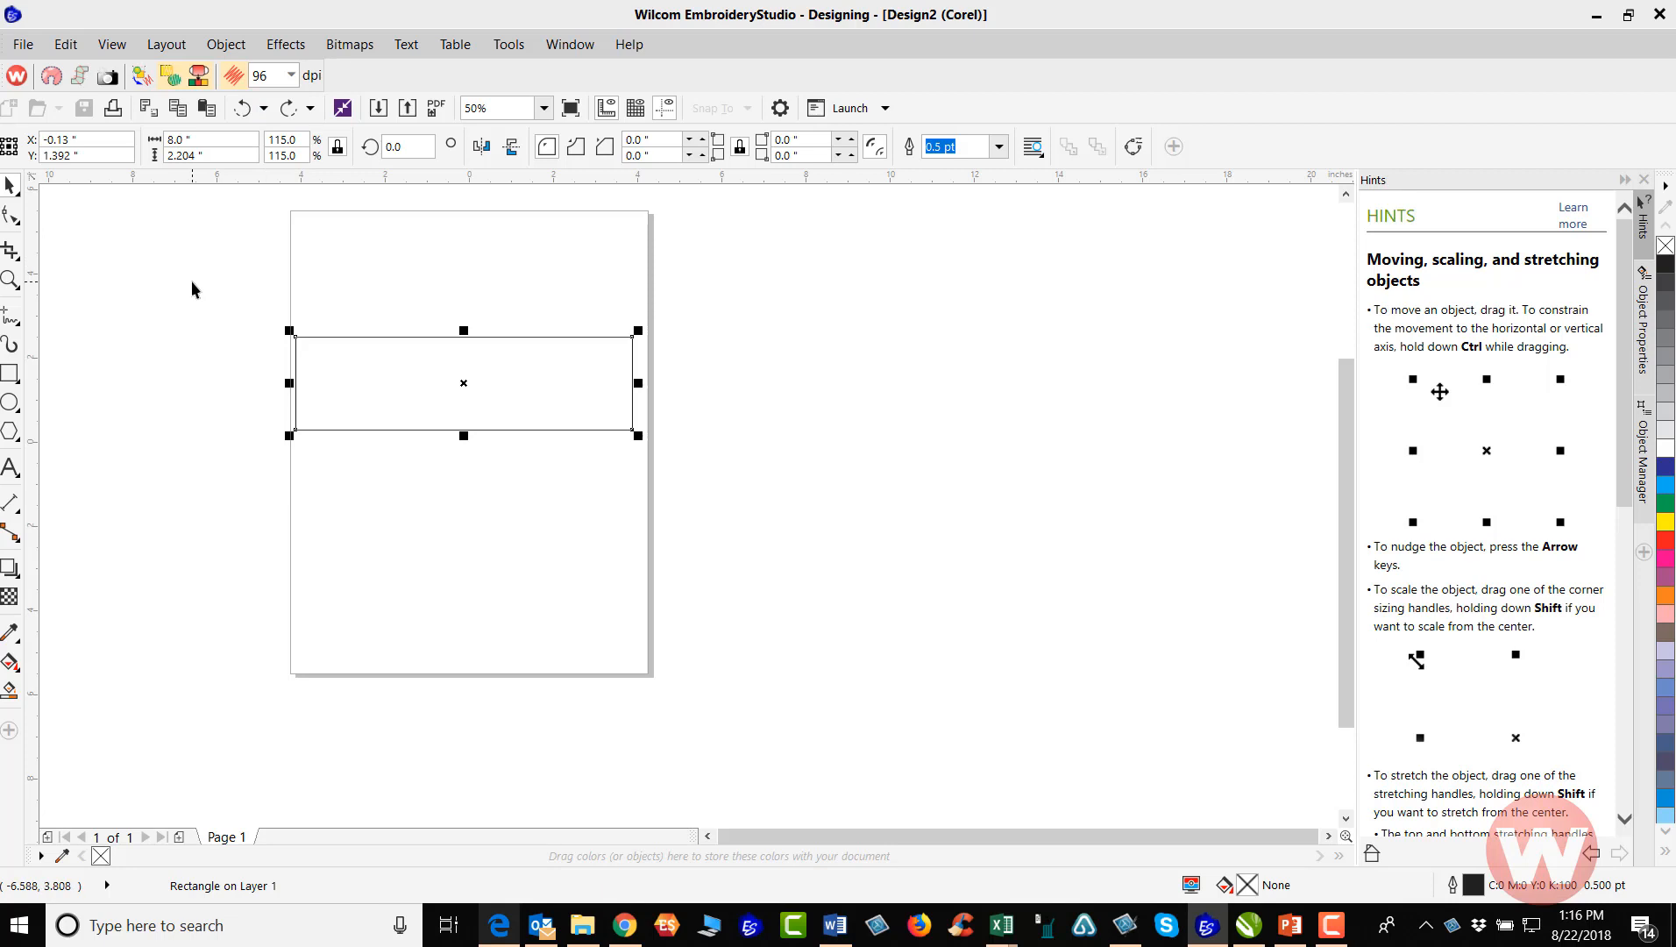
key("p")
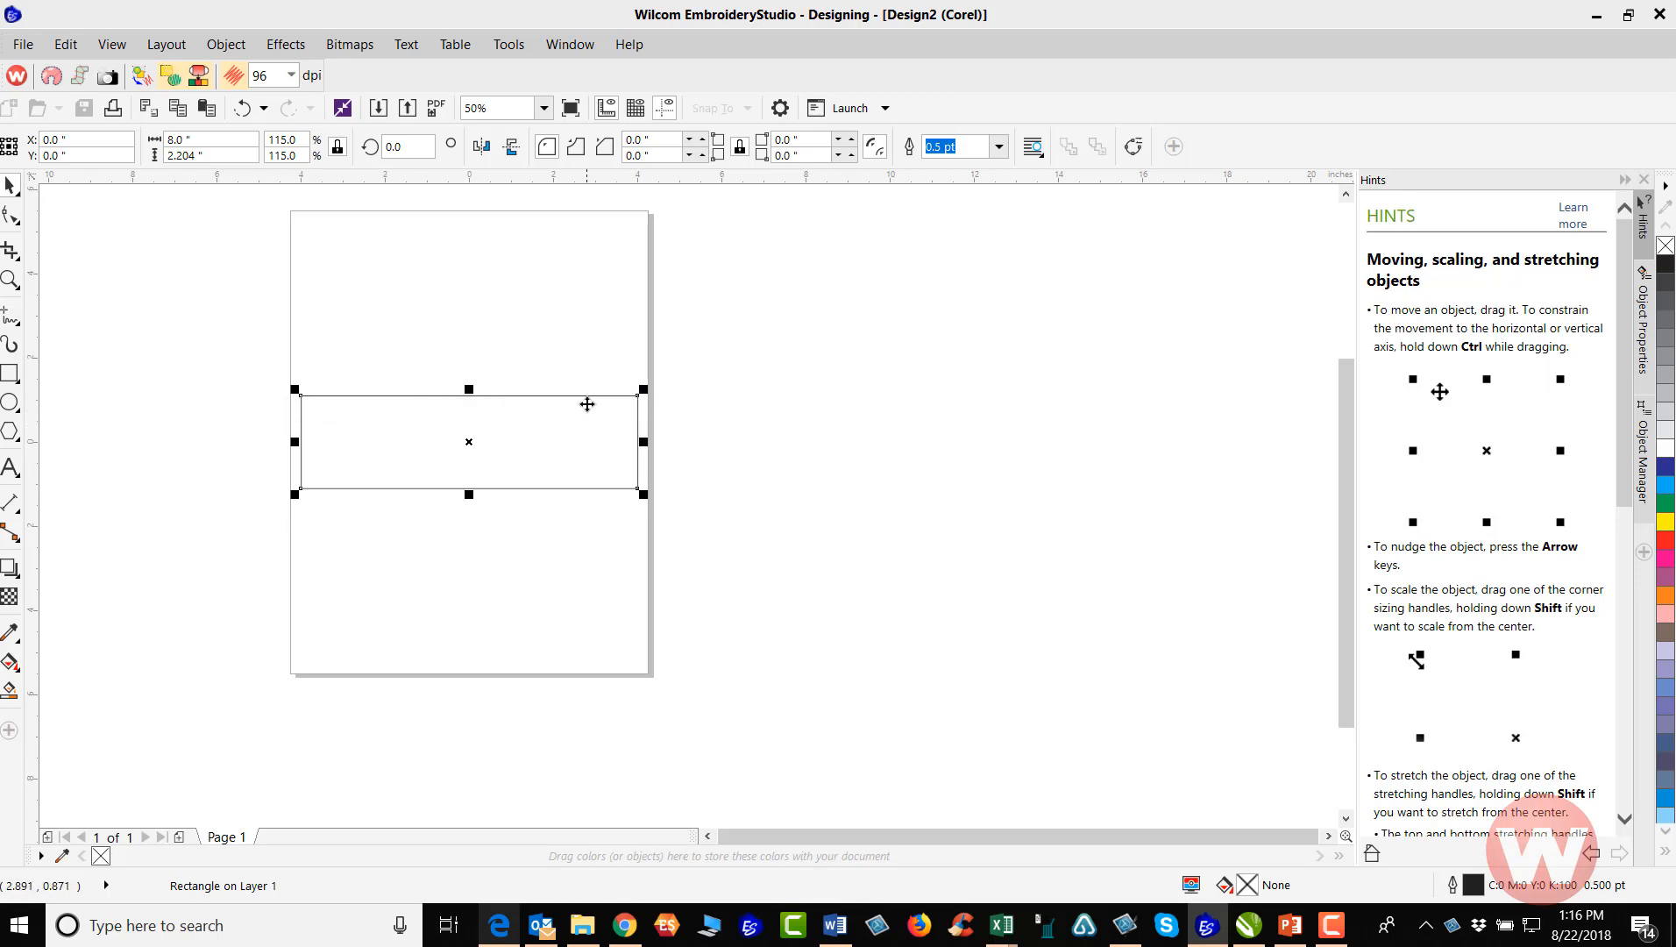
Round all four corners of the rectangle with the Shape tool to a radius of about 0.65 inches, and deselect it
left_click(10, 217)
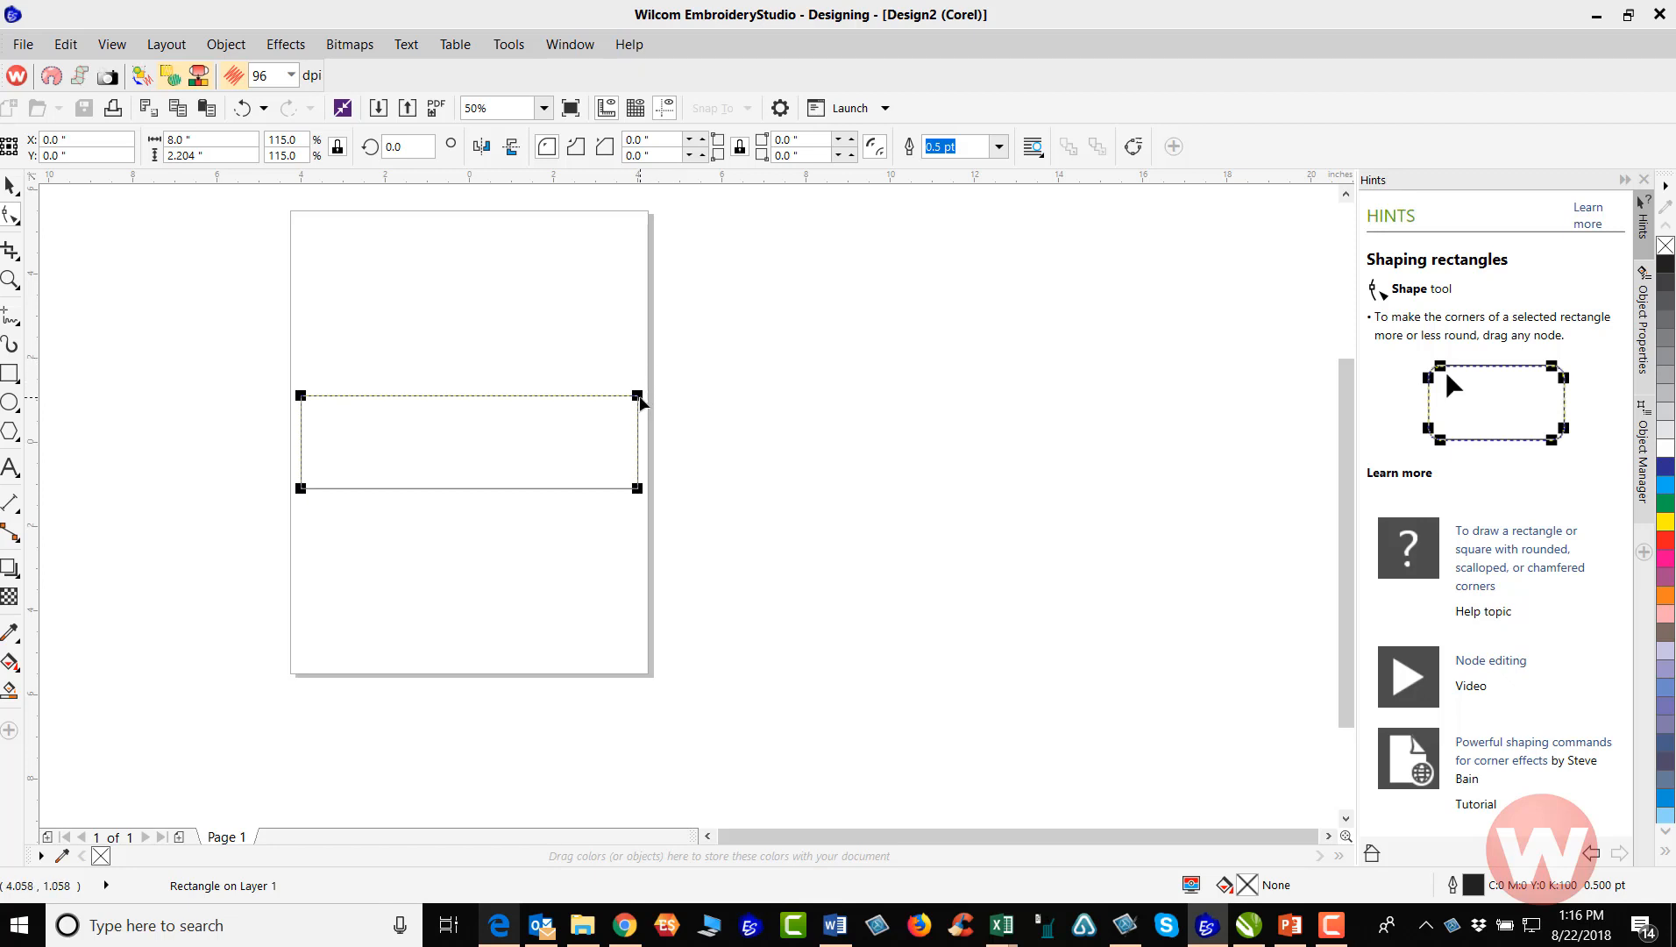
left_click_drag(638, 396, 639, 422)
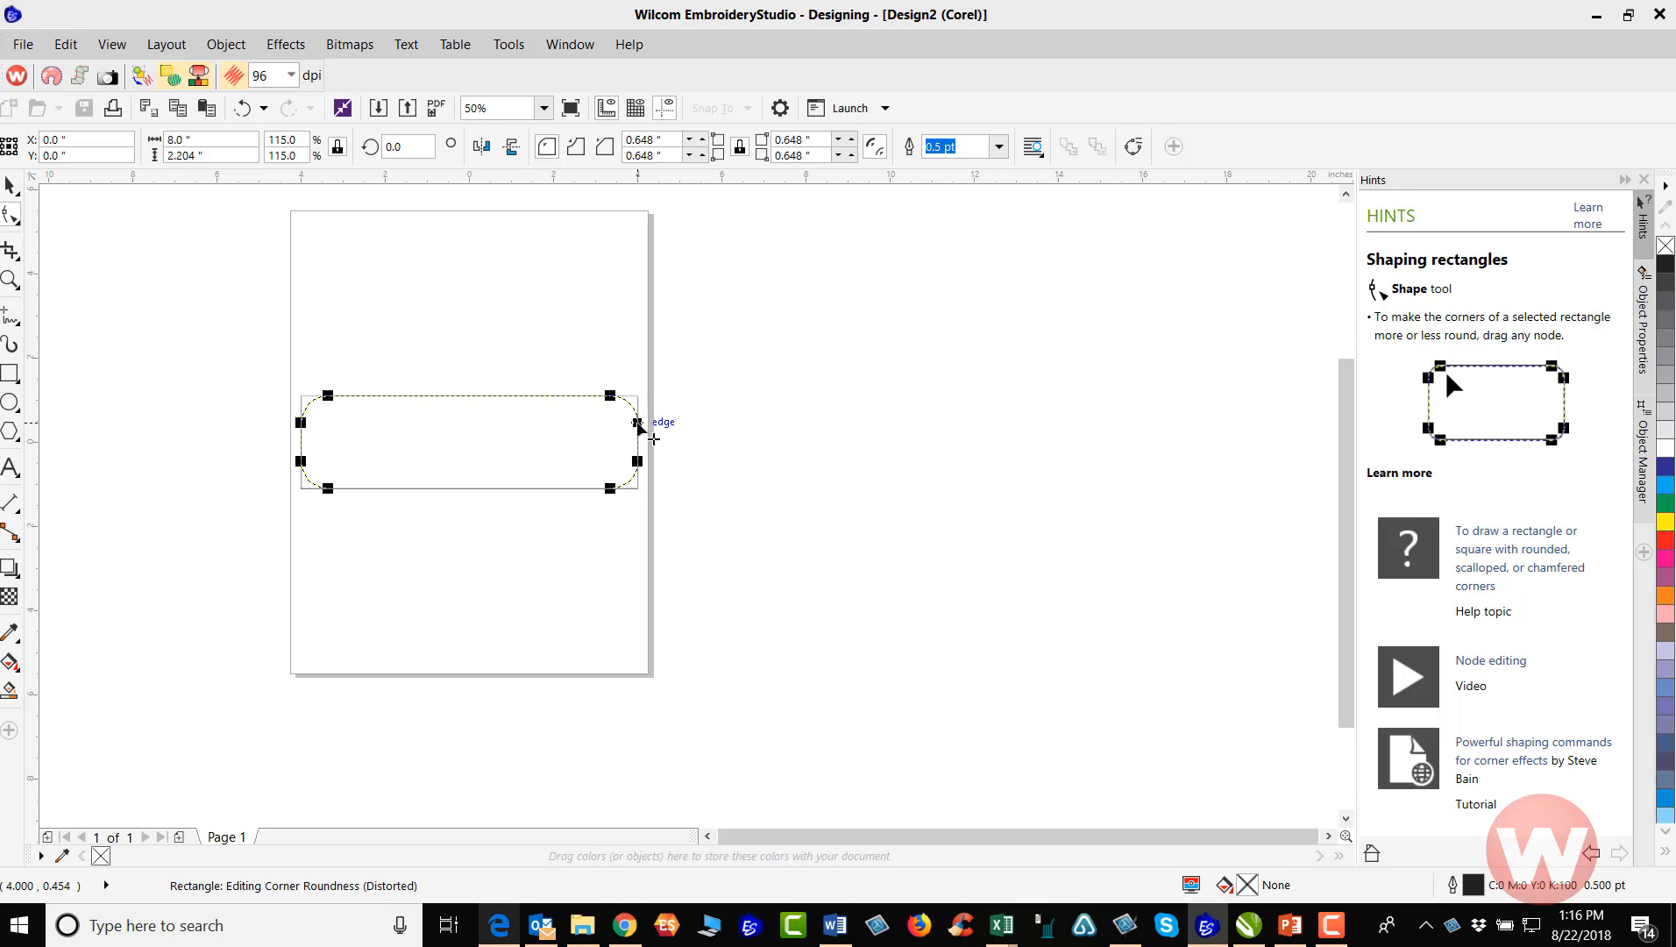
left_click_drag(638, 423, 637, 423)
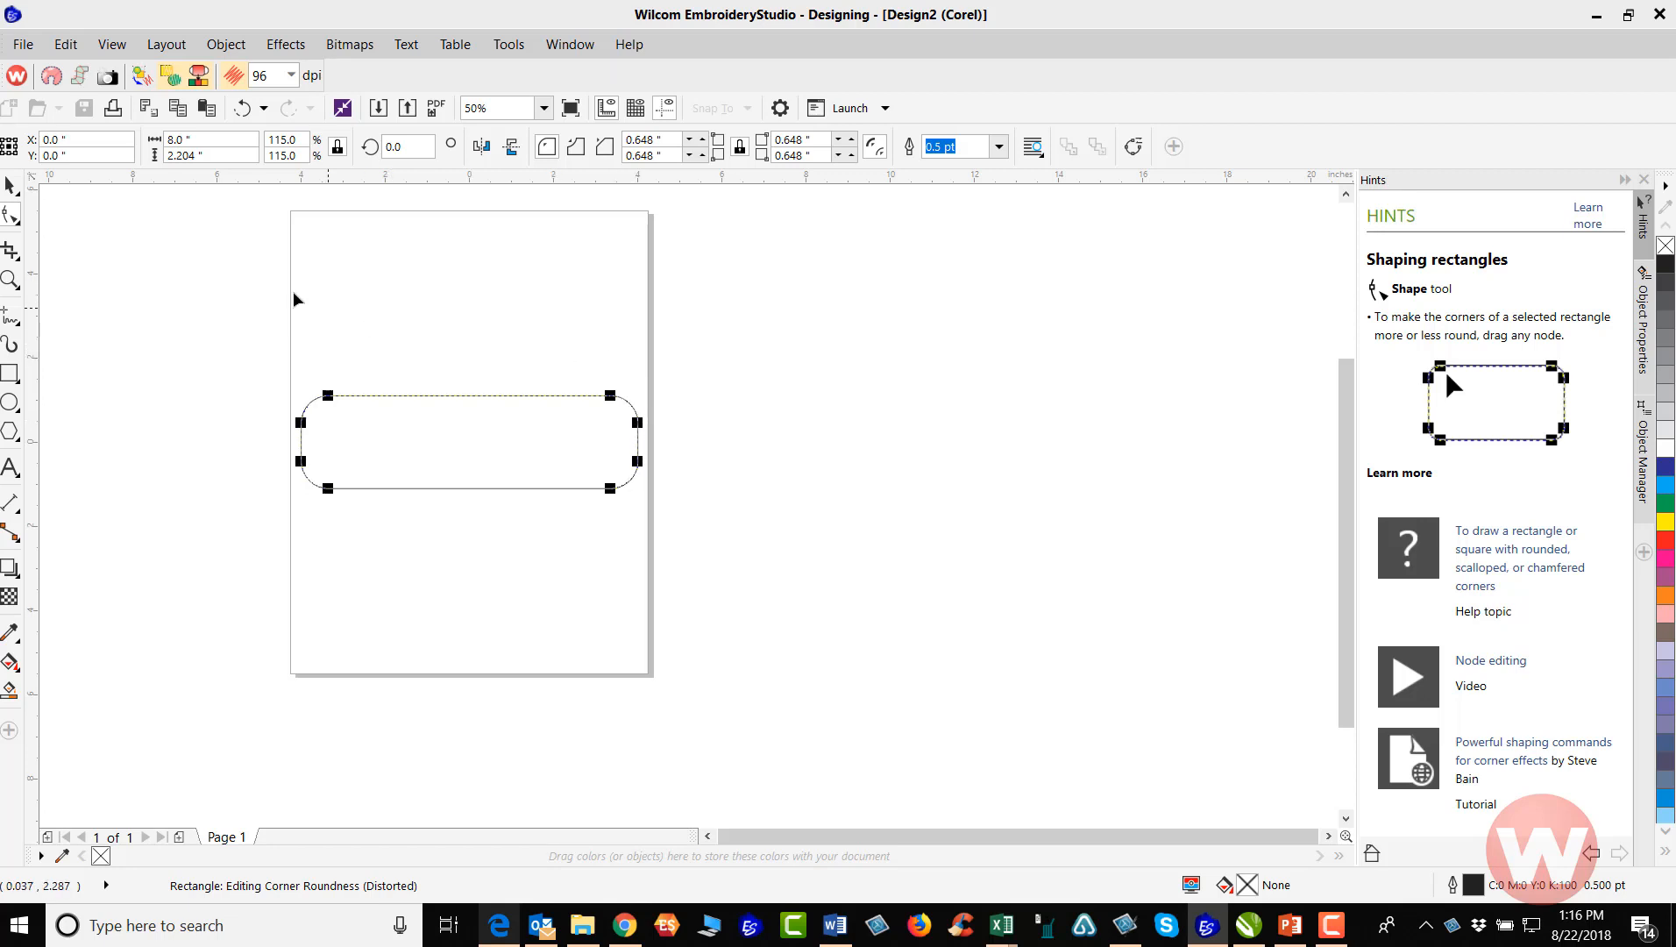
left_click(8, 186)
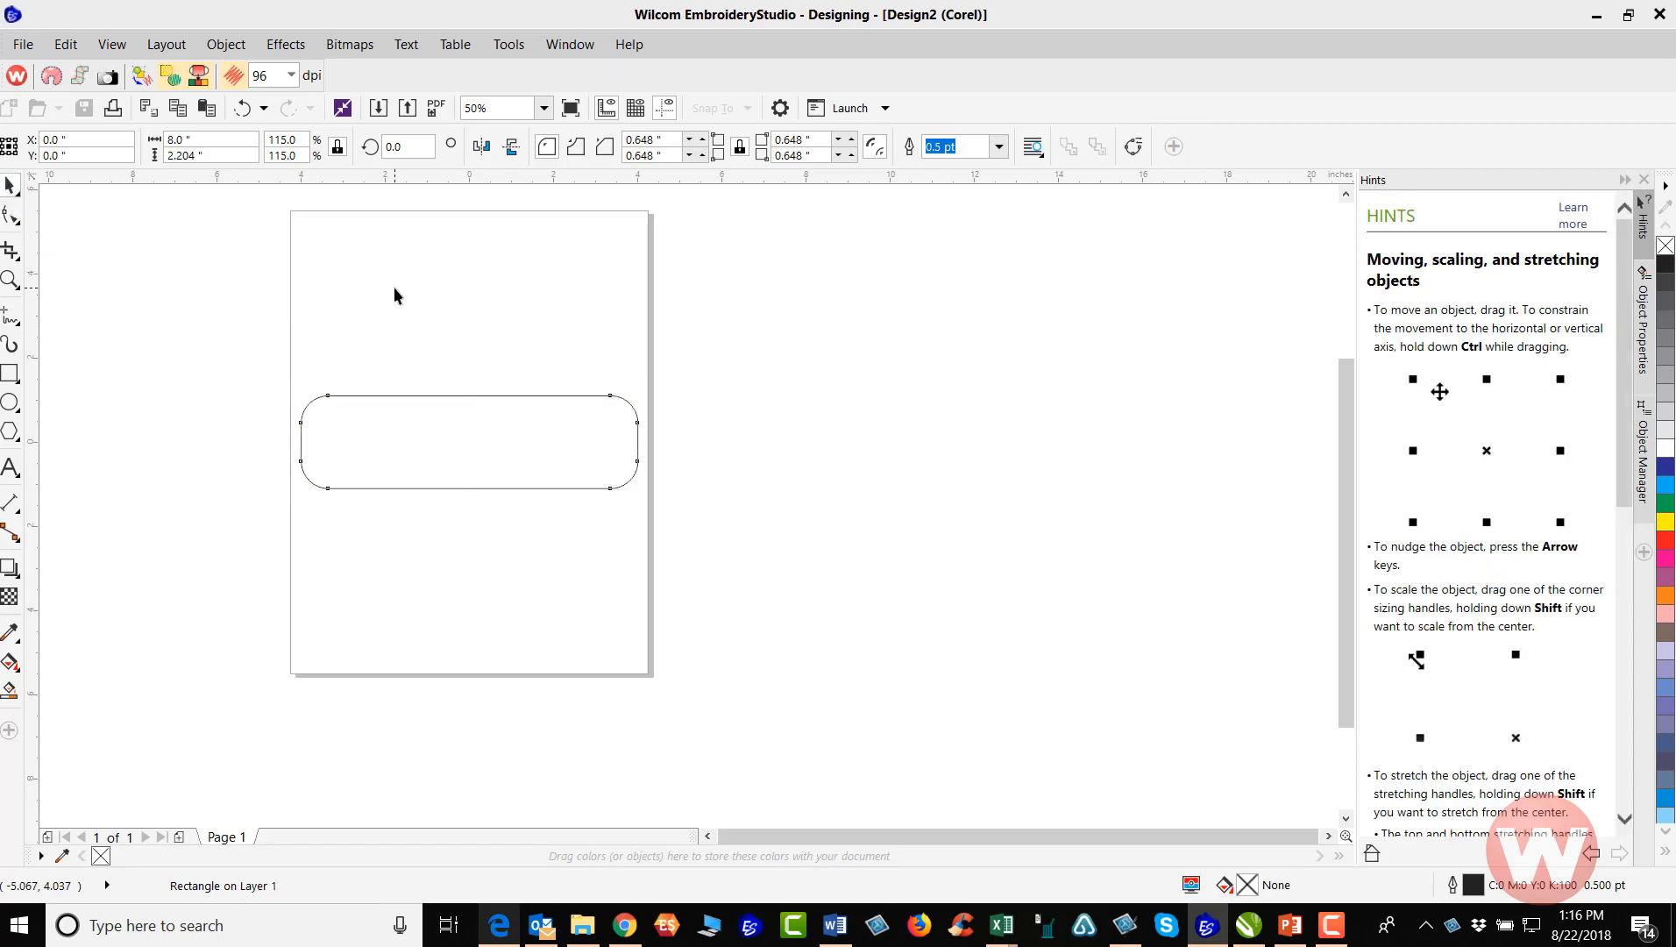
left_click(493, 380)
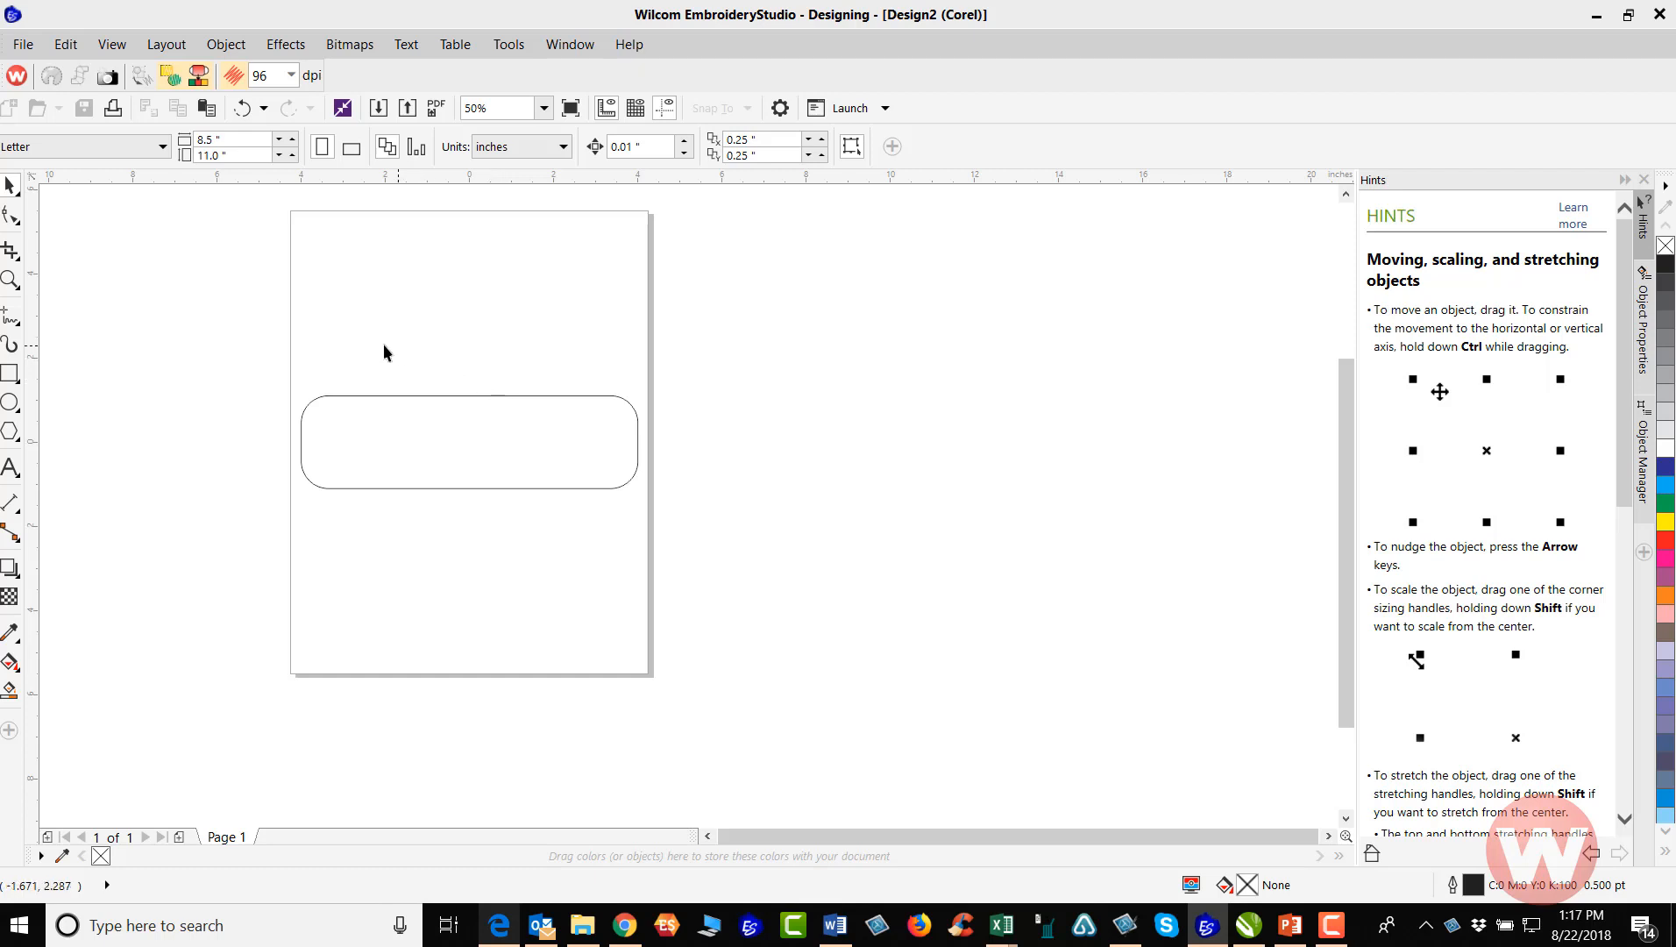
Add the artistic text "MY APP" in Arial inside the rounded rectangle
left_click(10, 469)
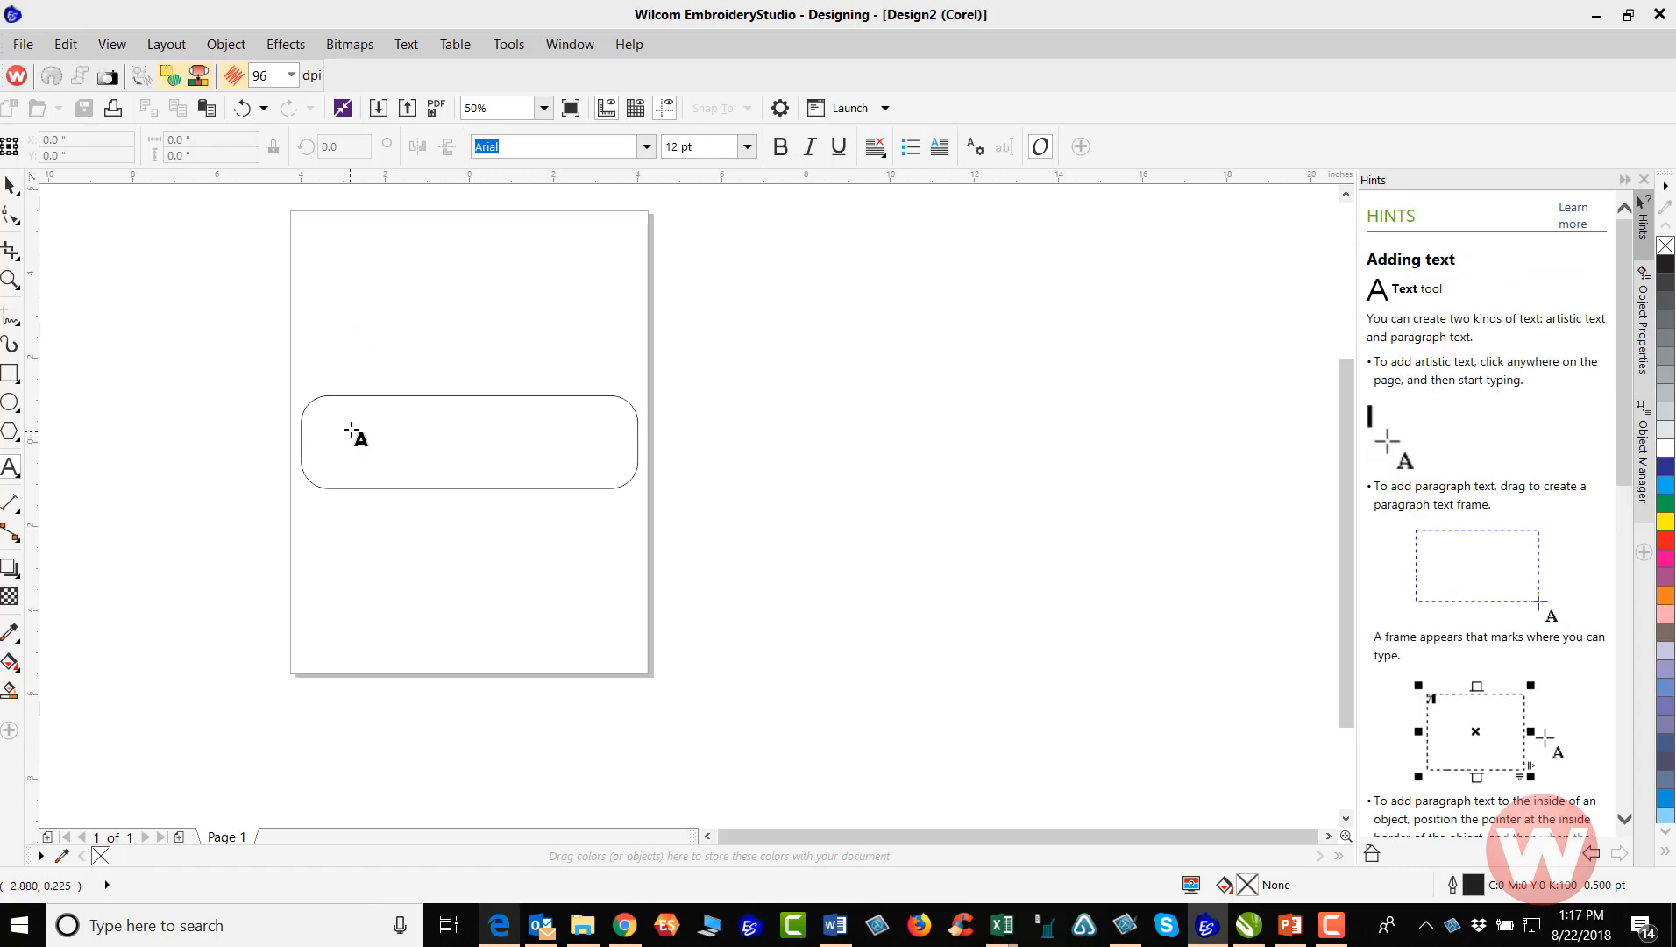
left_click(352, 429)
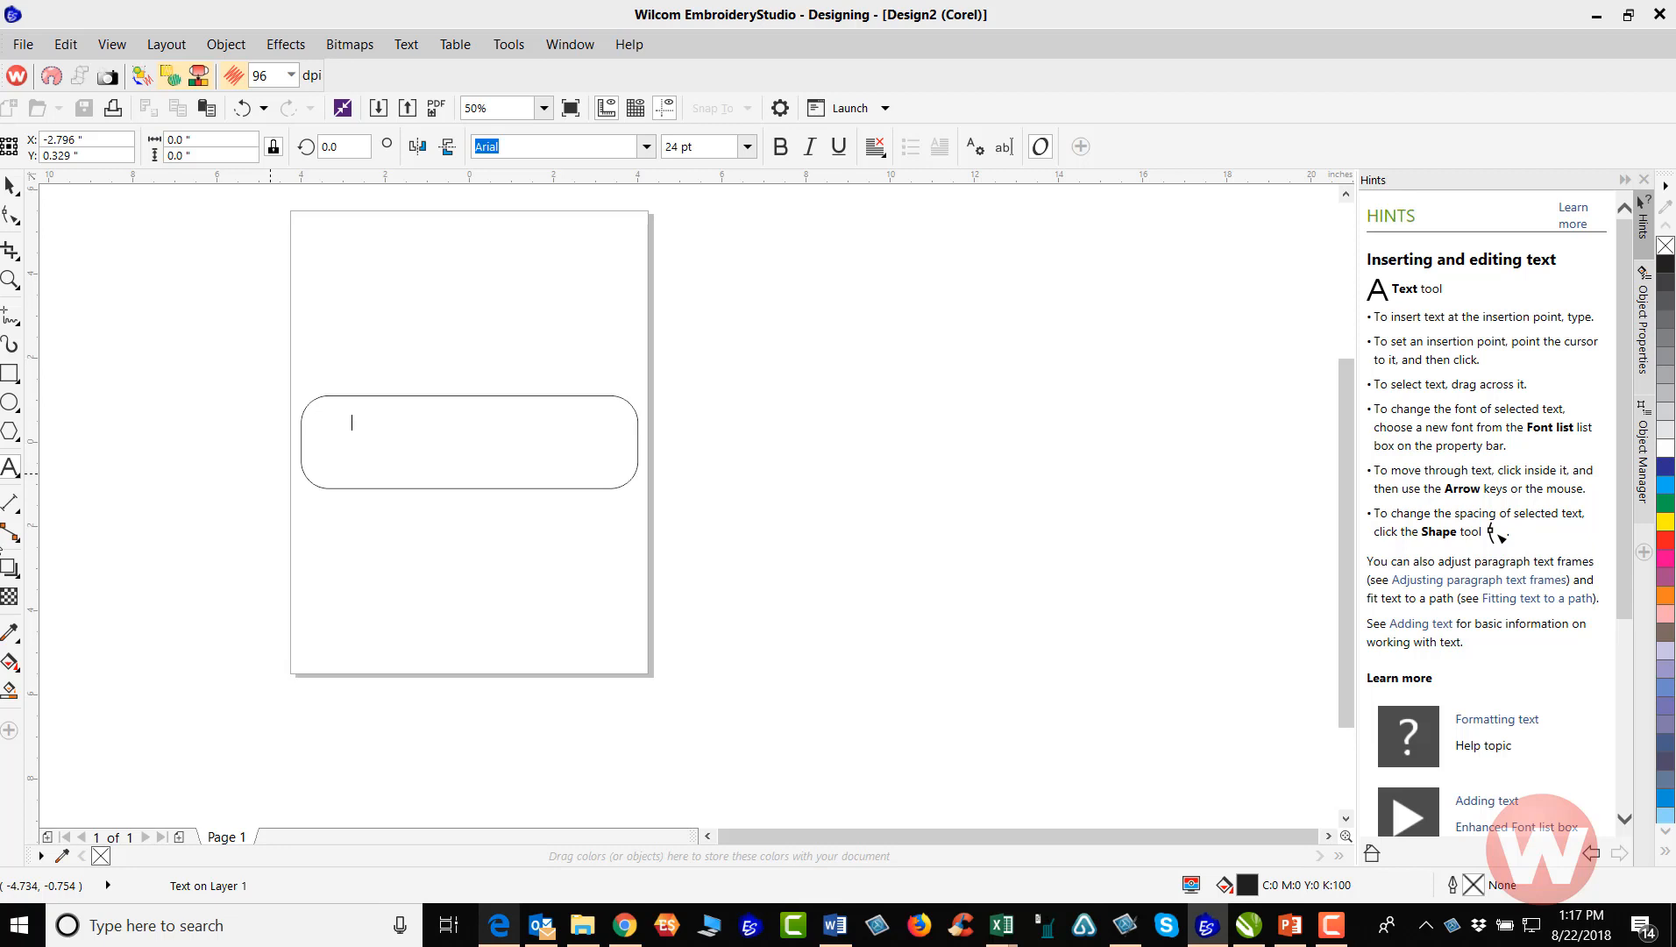
type("MY")
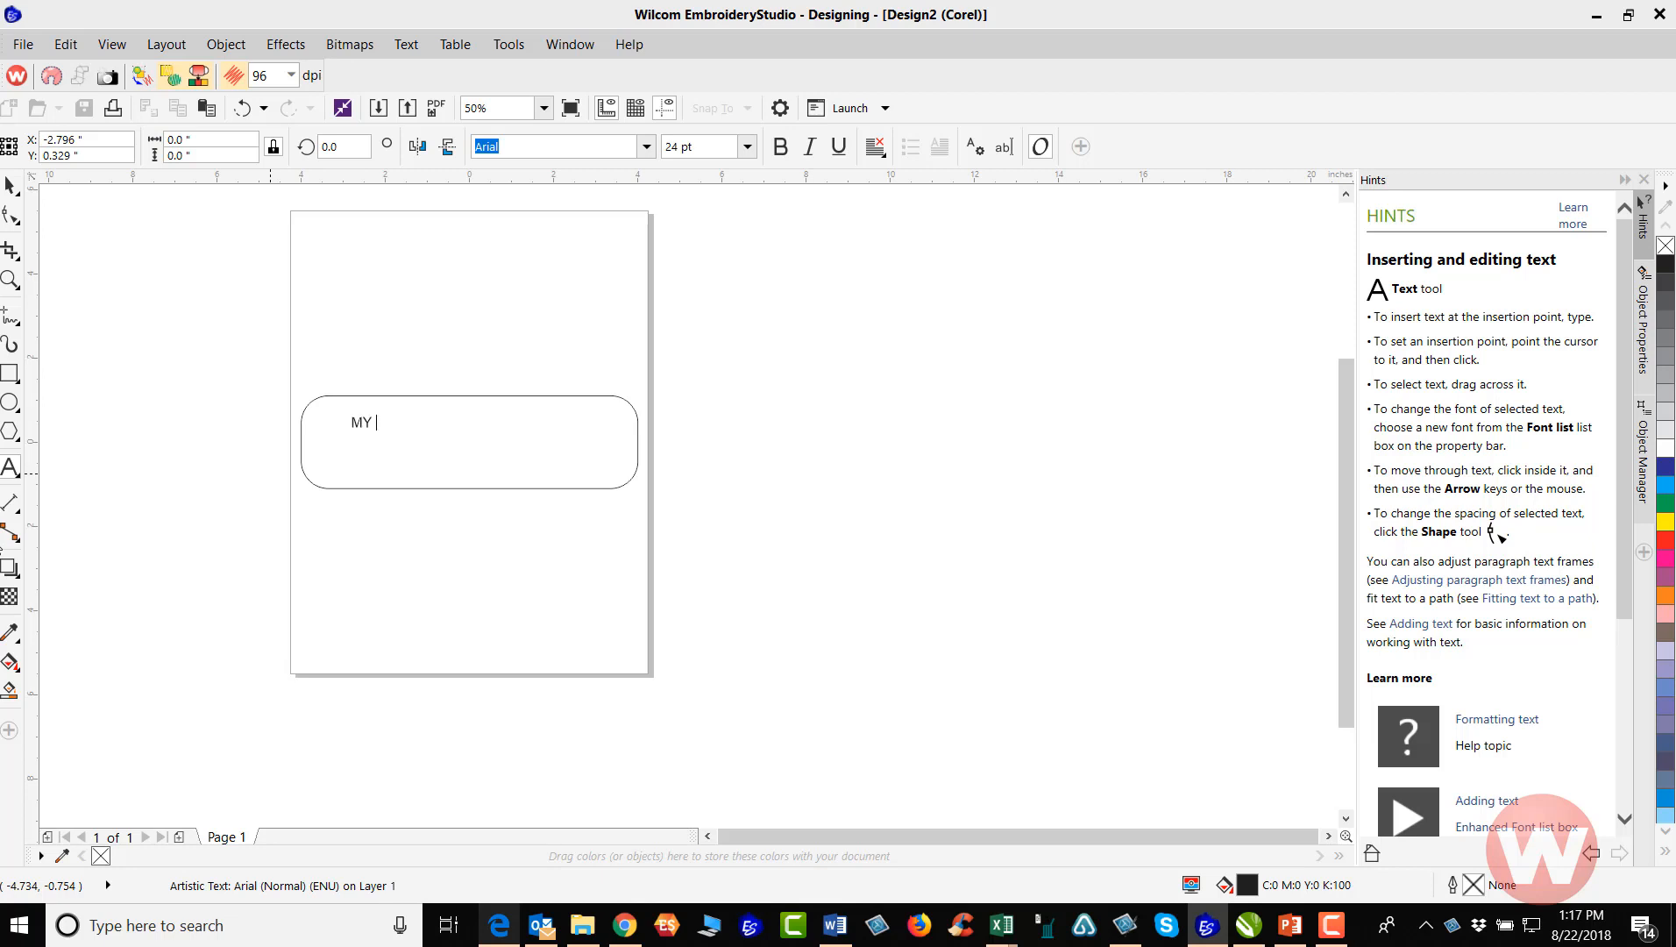
type("APP")
key("Escape")
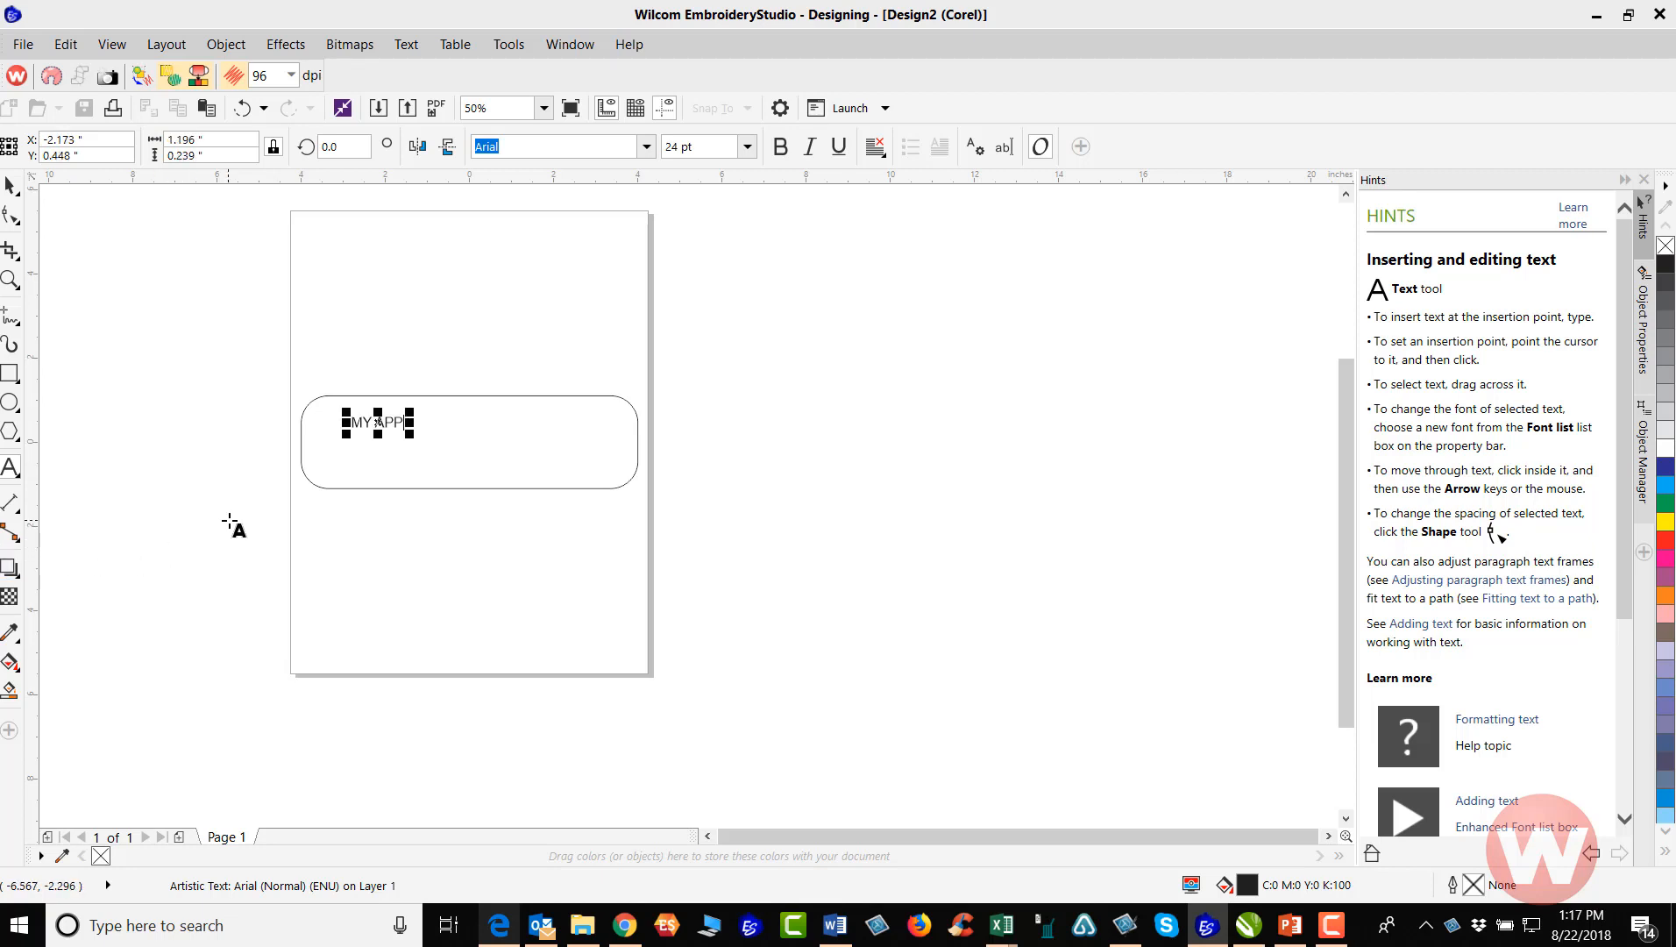
Enlarge the "MY APP" text proportionally to about 5.75 inches wide and center it on the page
left_click(11, 186)
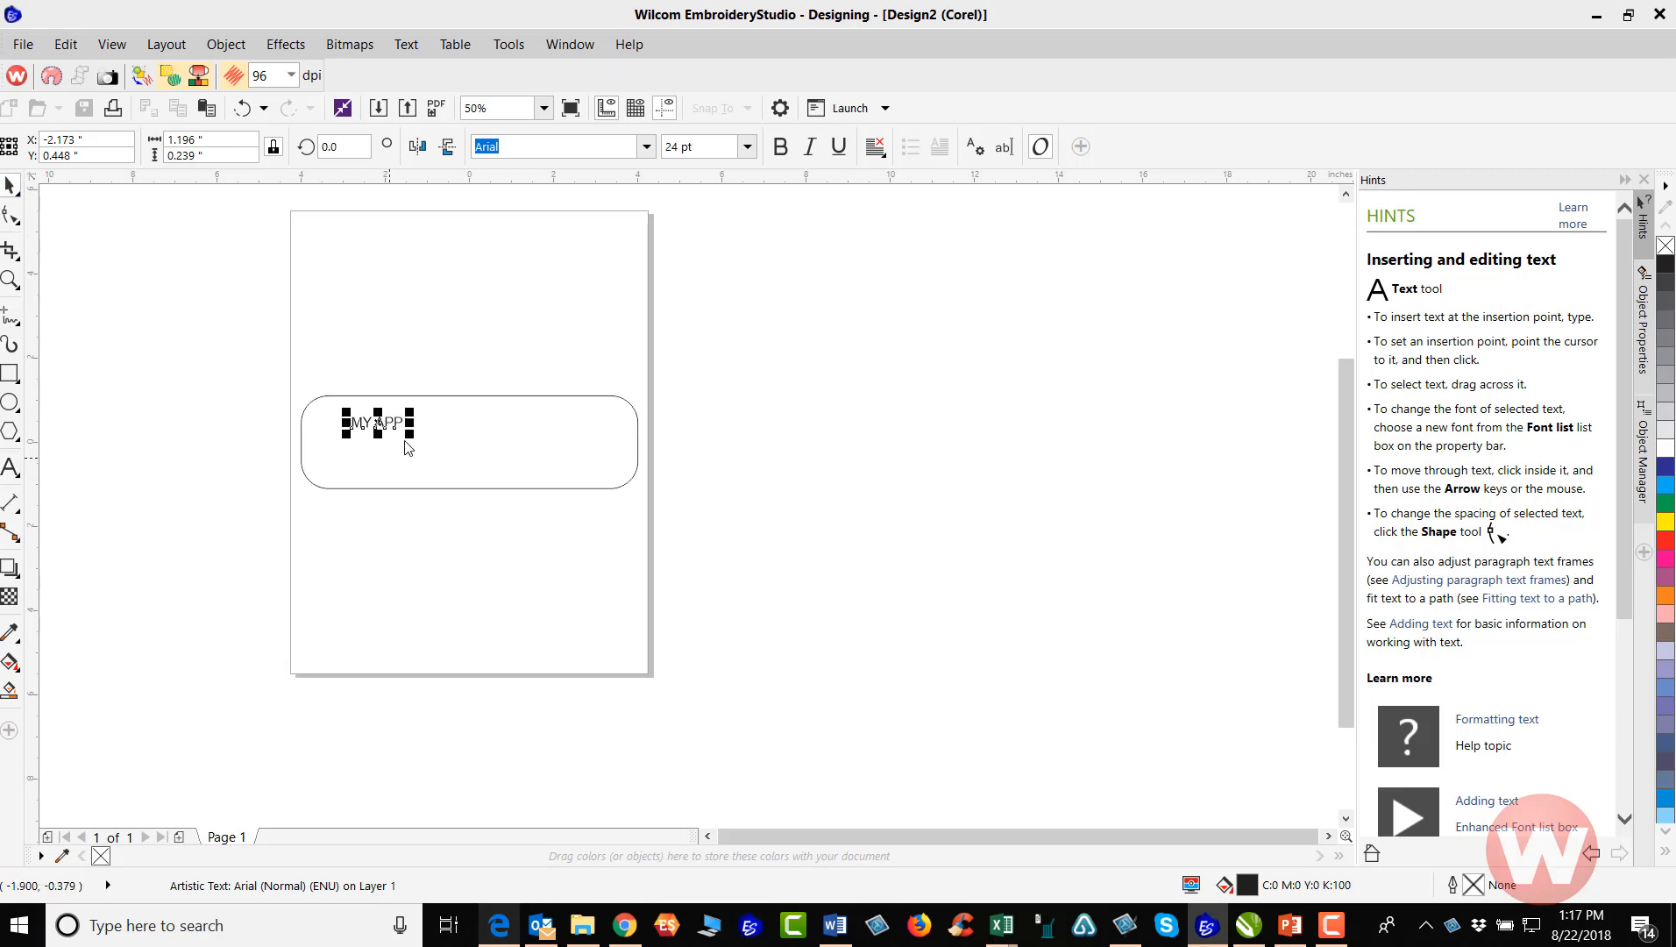
left_click_drag(409, 435, 437, 455)
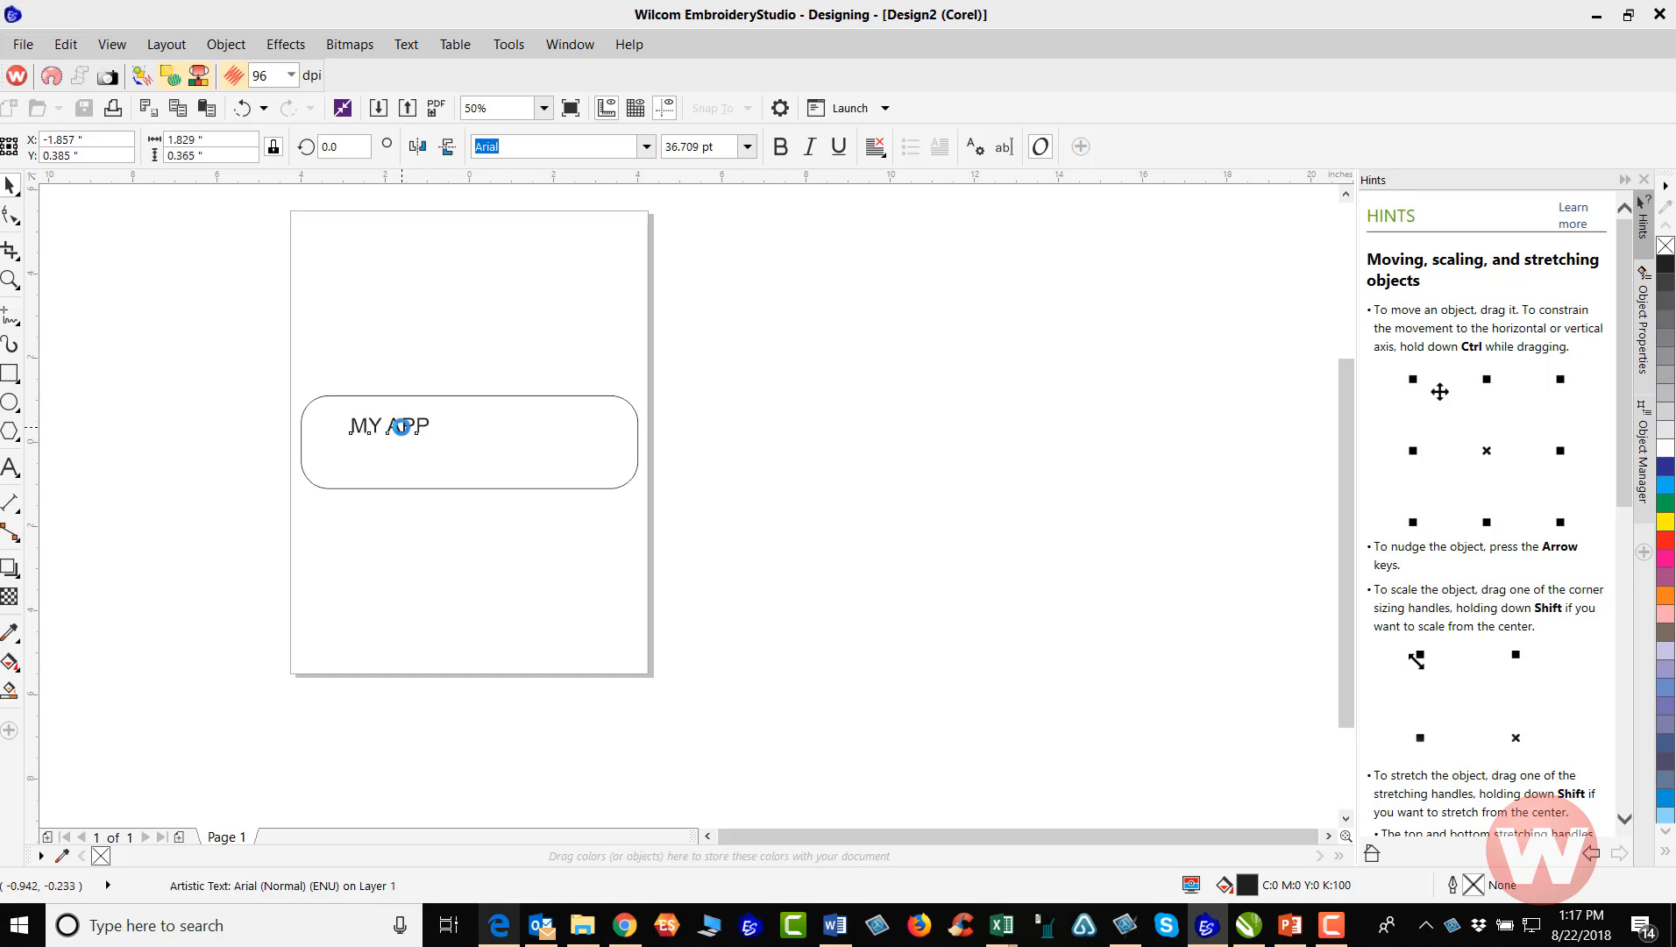
left_click(13, 190)
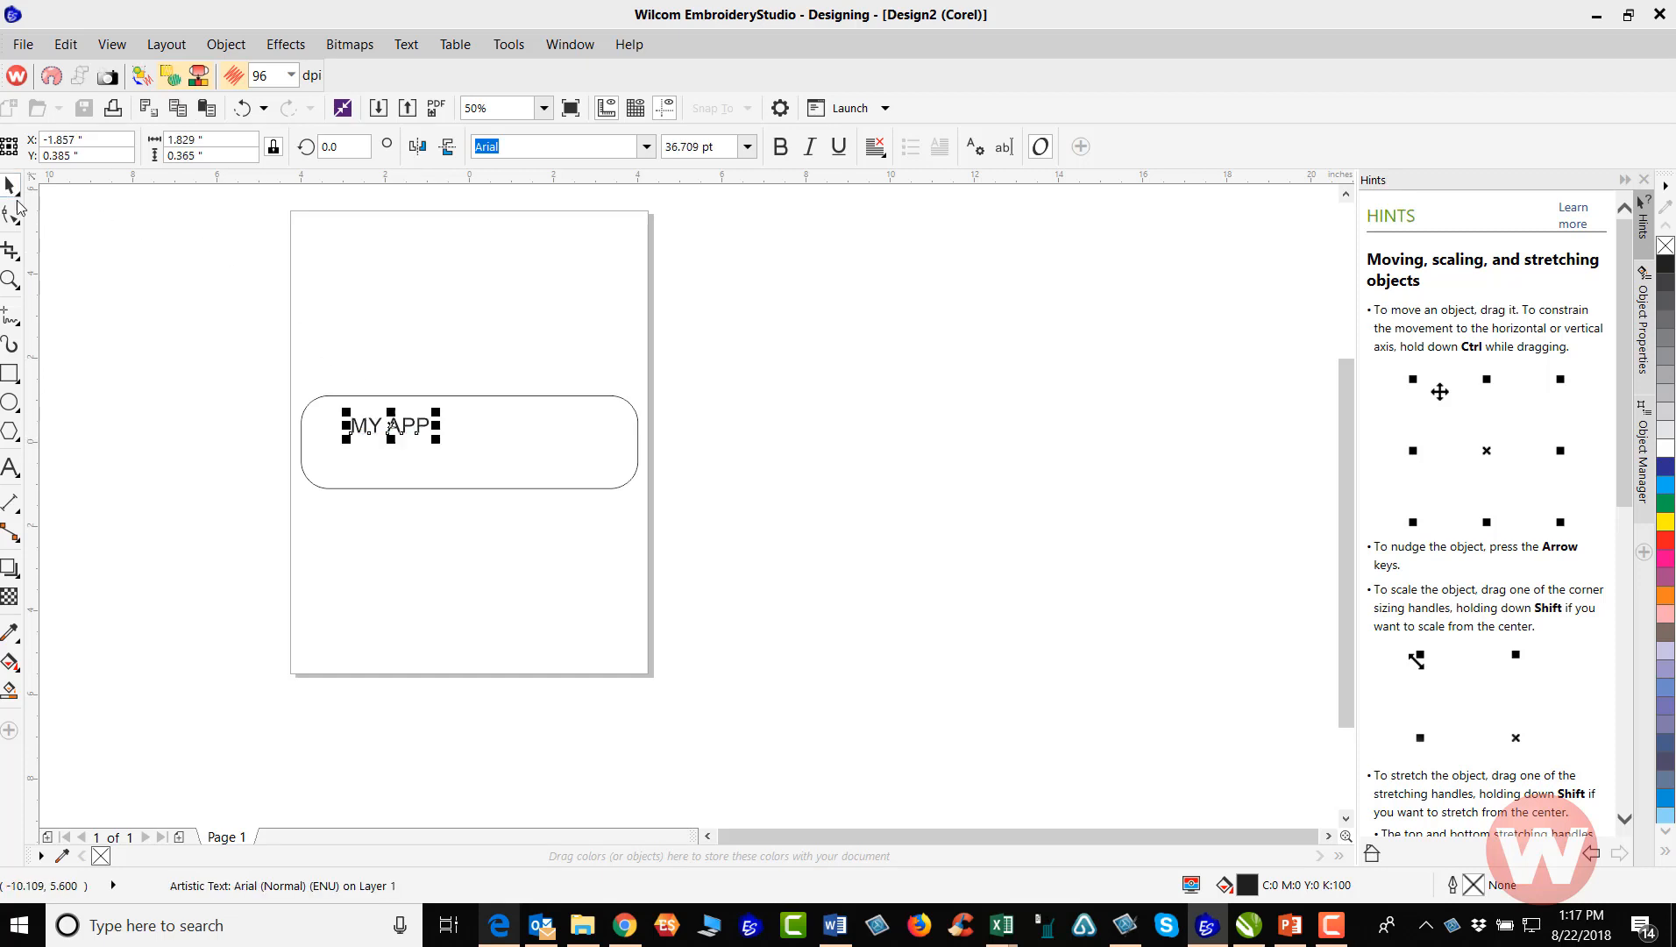
left_click_drag(437, 444, 599, 505)
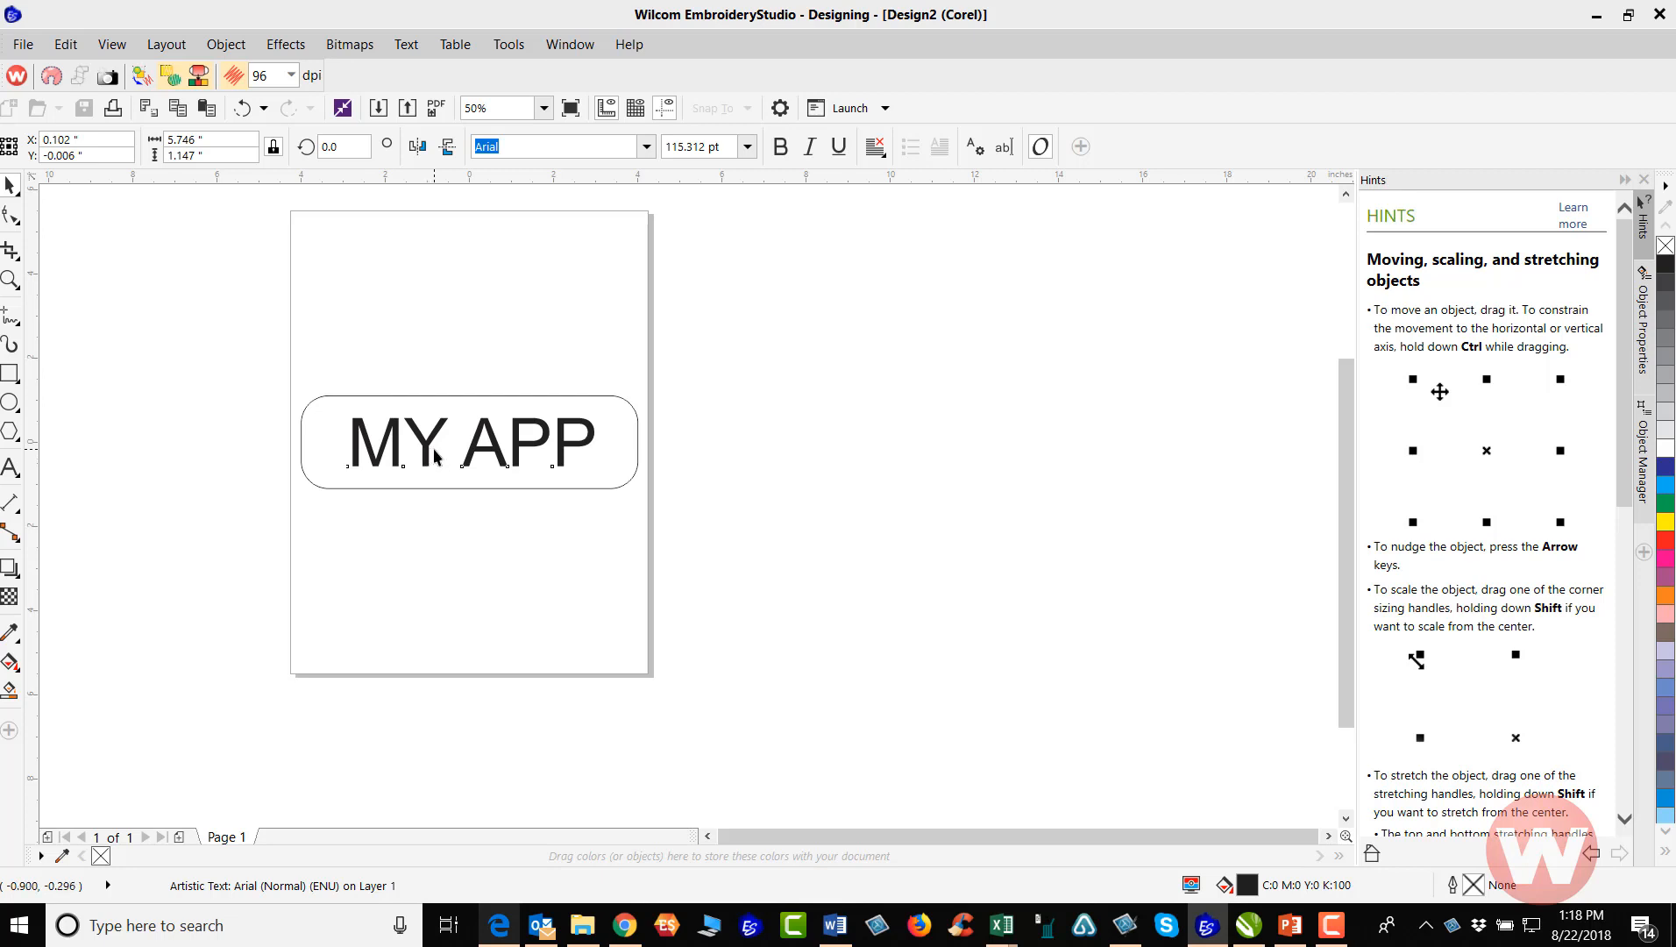
left_click(11, 185)
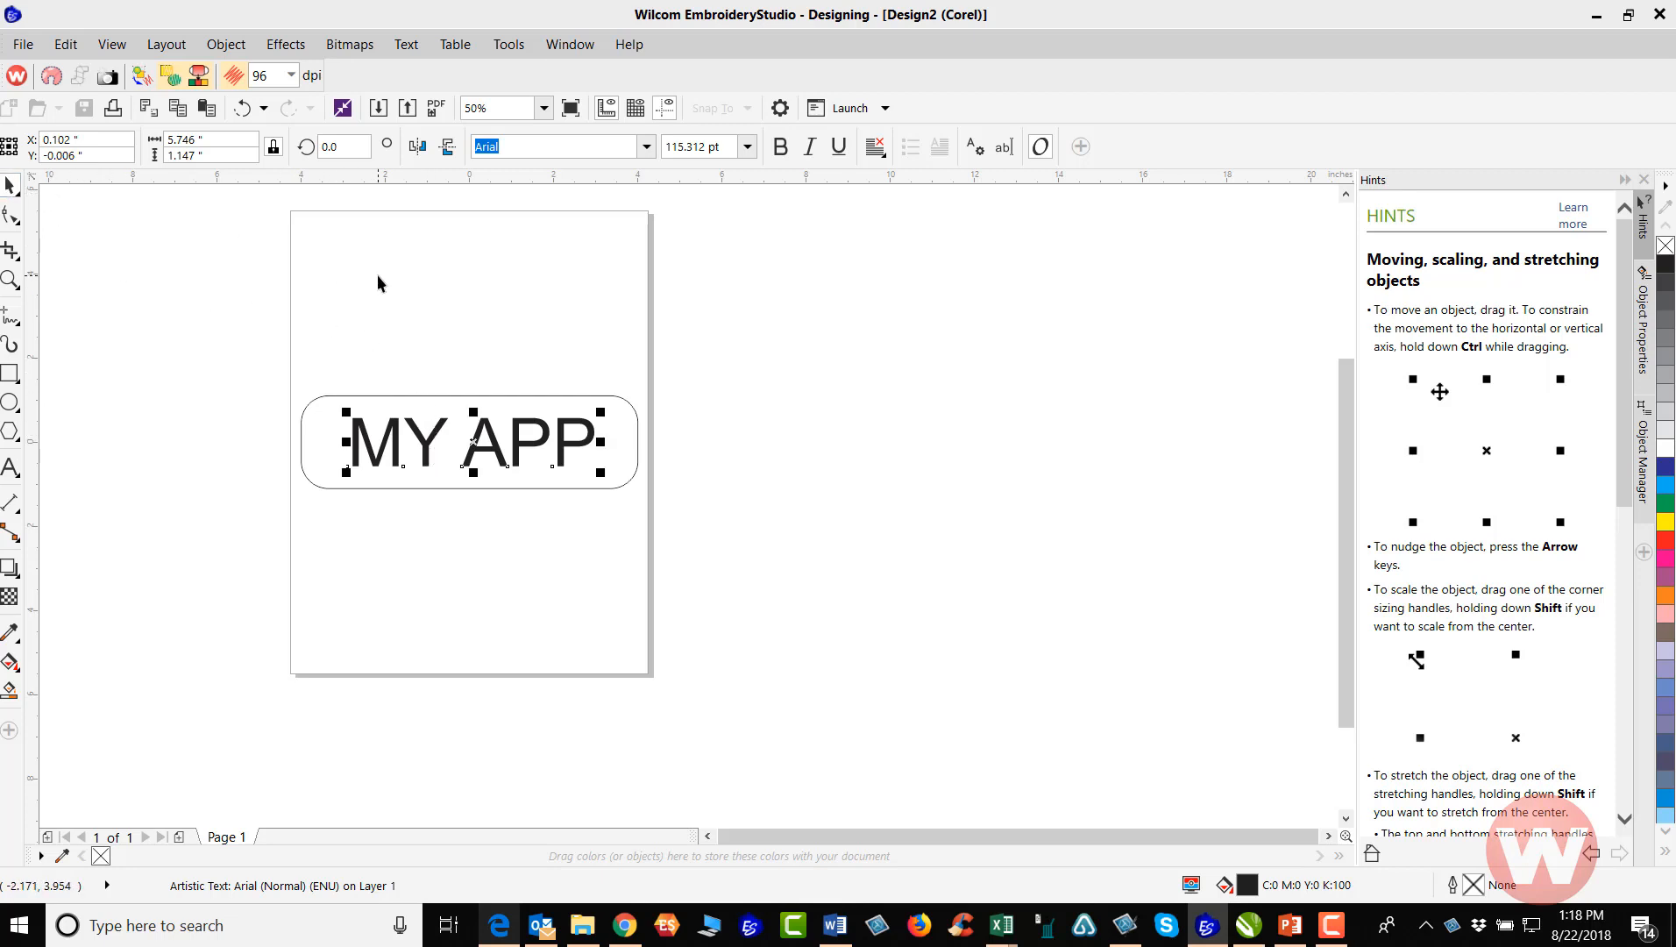
key("p")
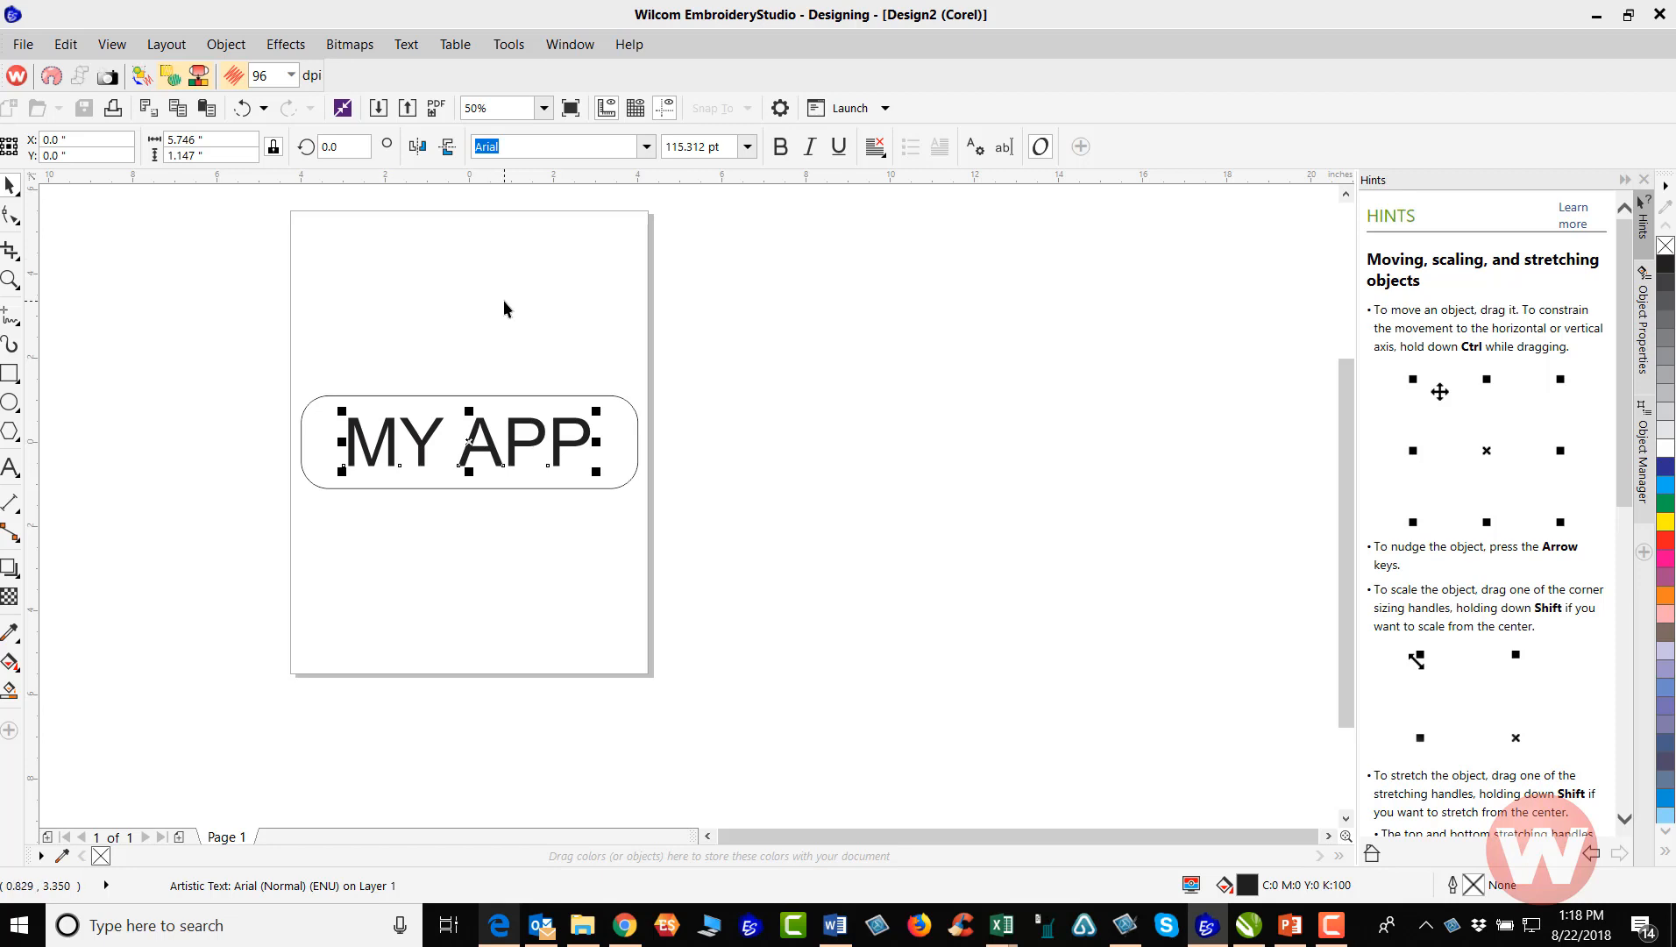
Reduce only the height of the "MY APP" text to about 0.94 inches, keeping its baseline in place
key("Escape")
left_click(472, 434)
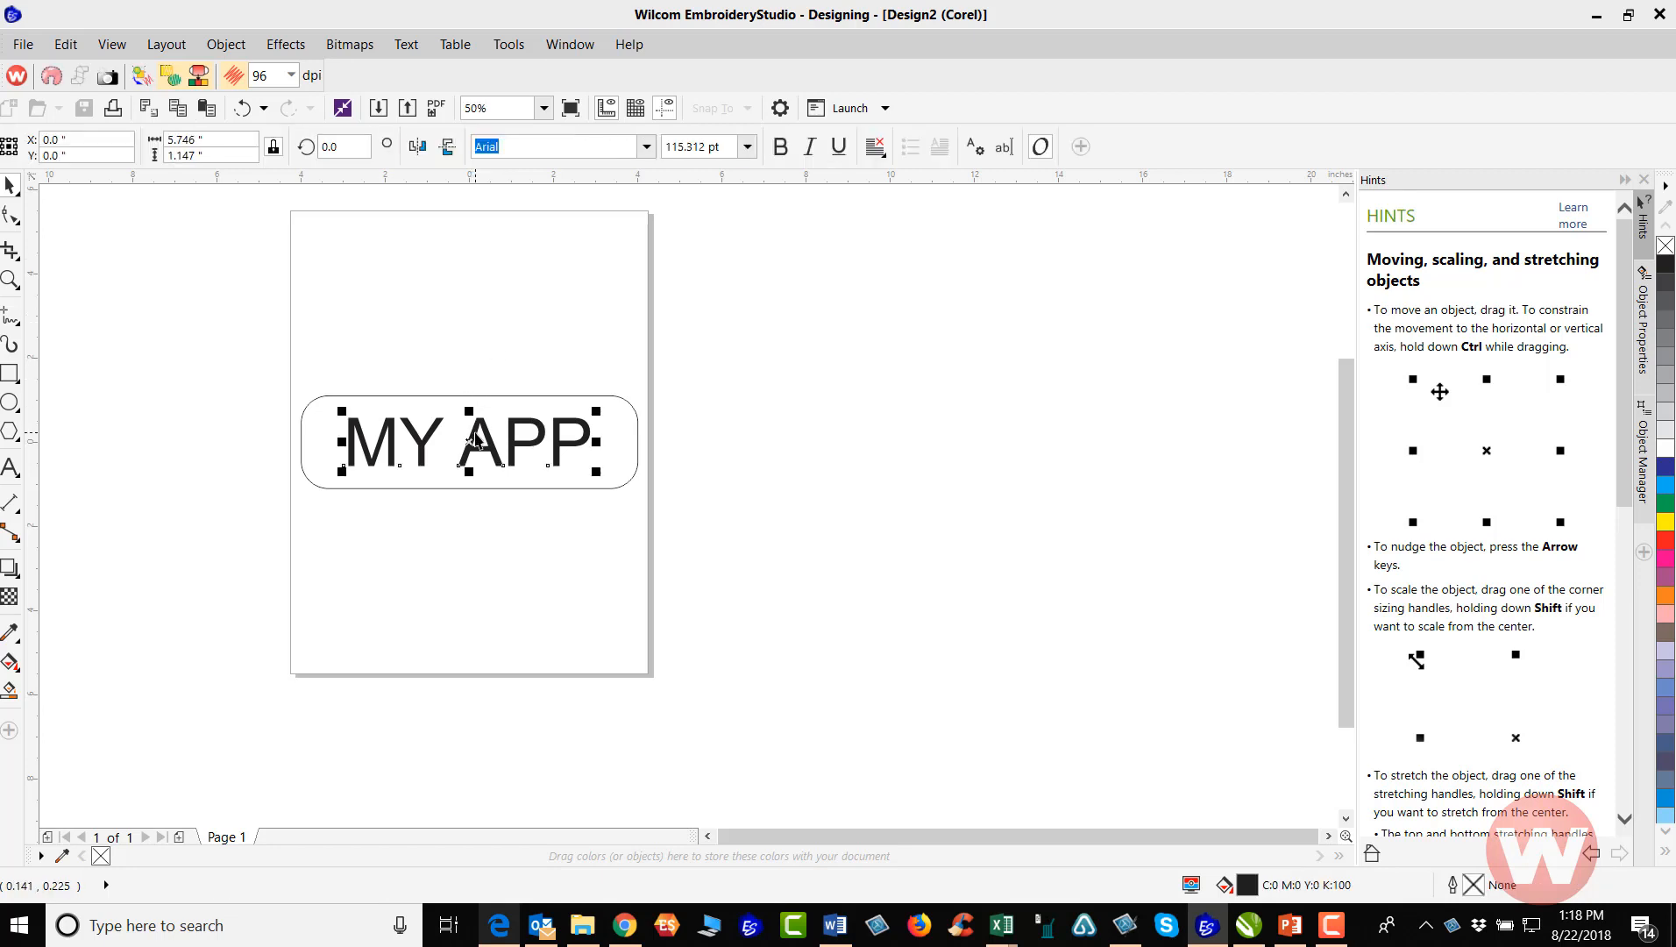
left_click_drag(469, 411, 484, 421)
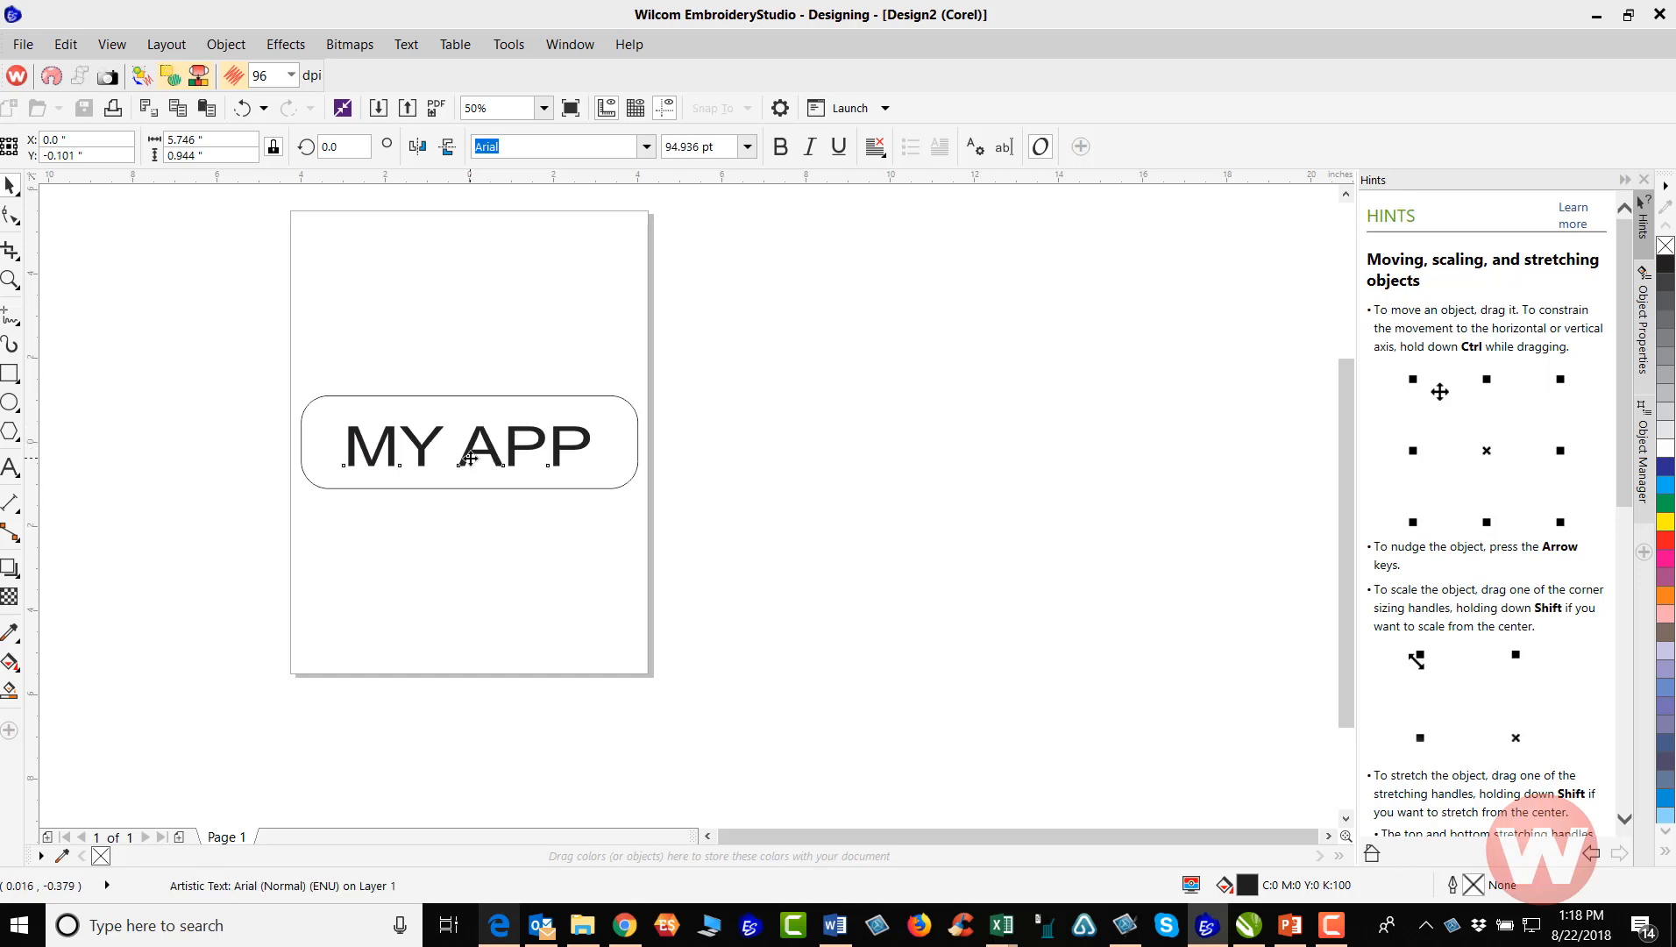
Center the "MY APP" text on the page so it sits in the middle of the rounded rectangle, and deselect it
left_click(469, 447)
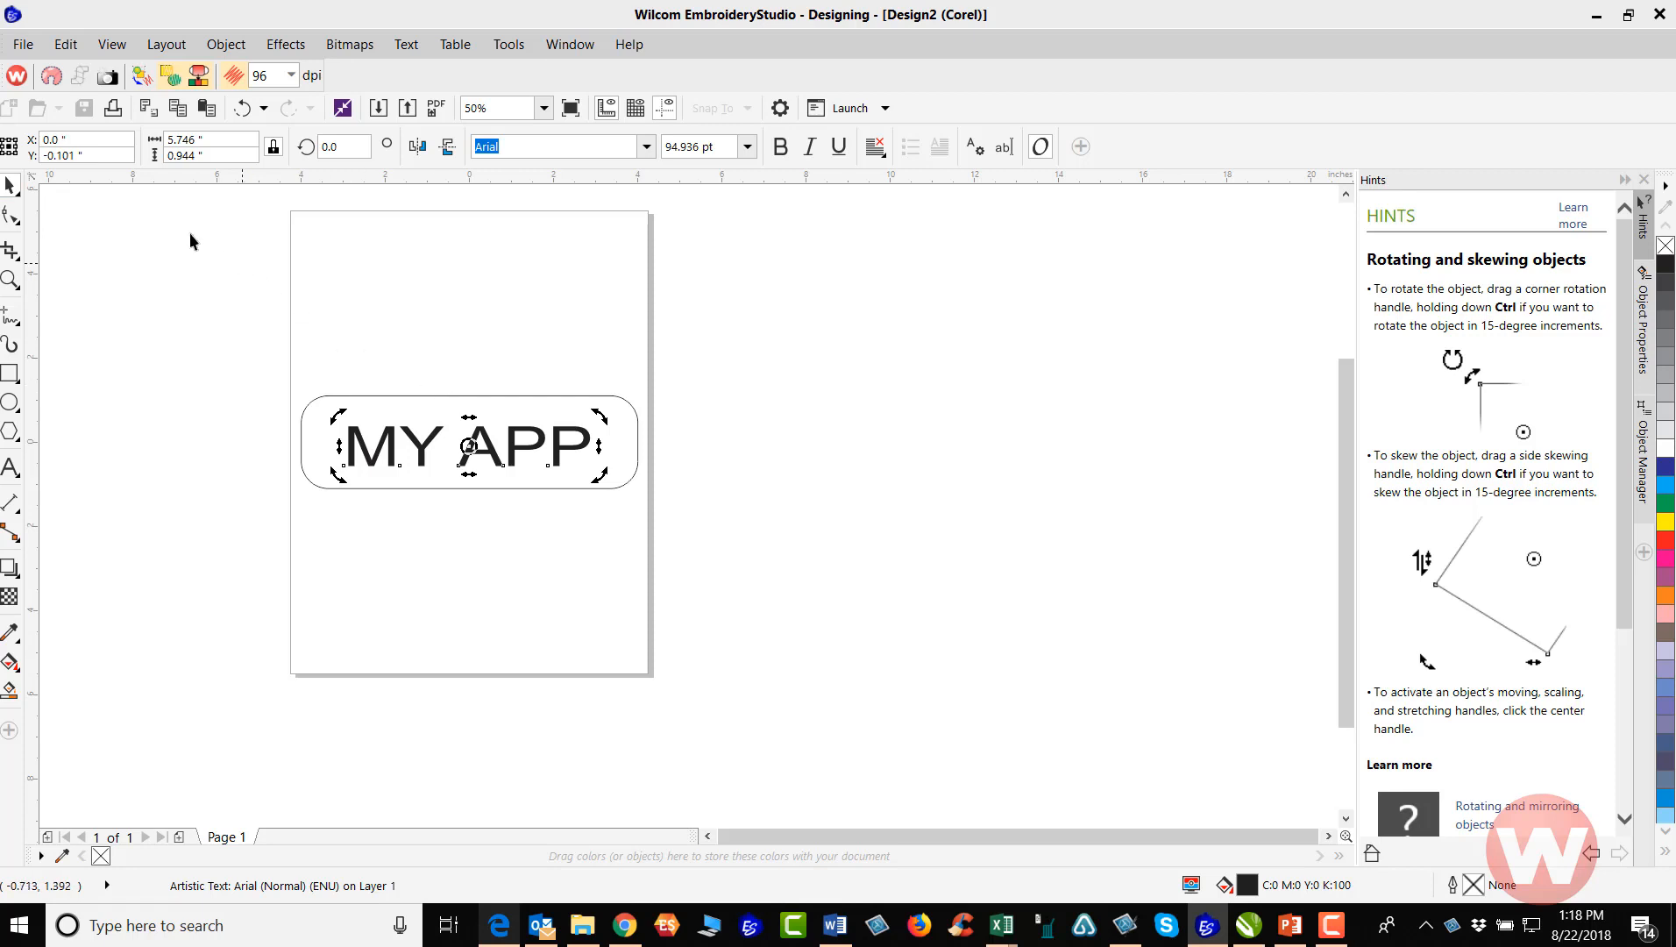
left_click(435, 338)
left_click(428, 438)
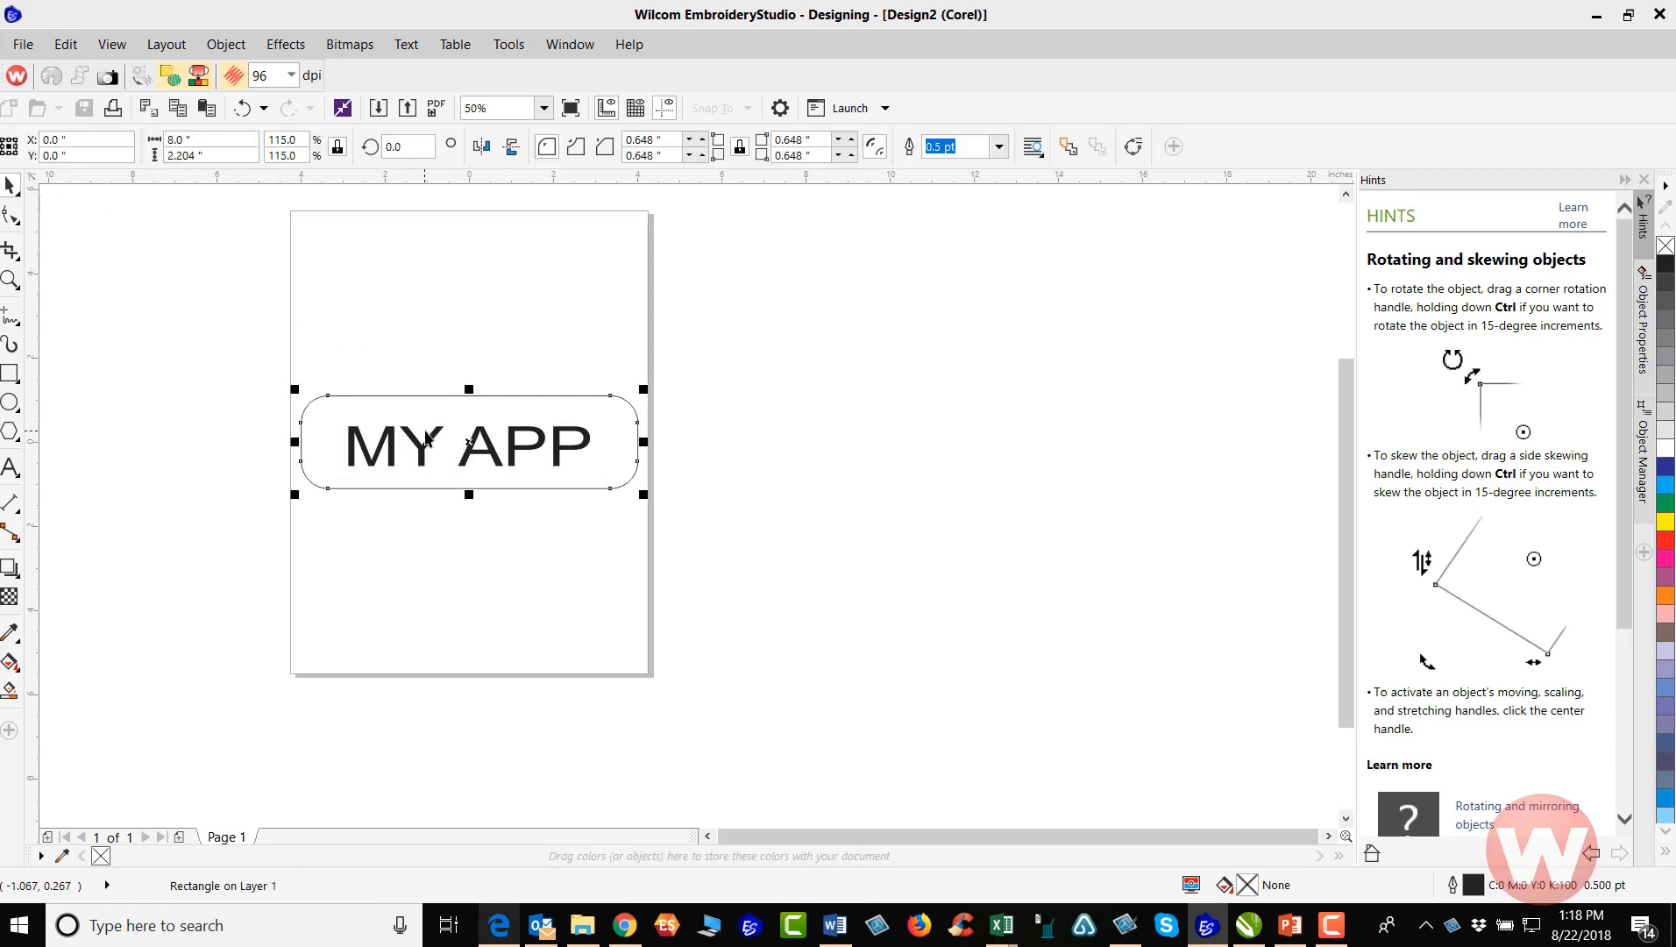
left_click(479, 438)
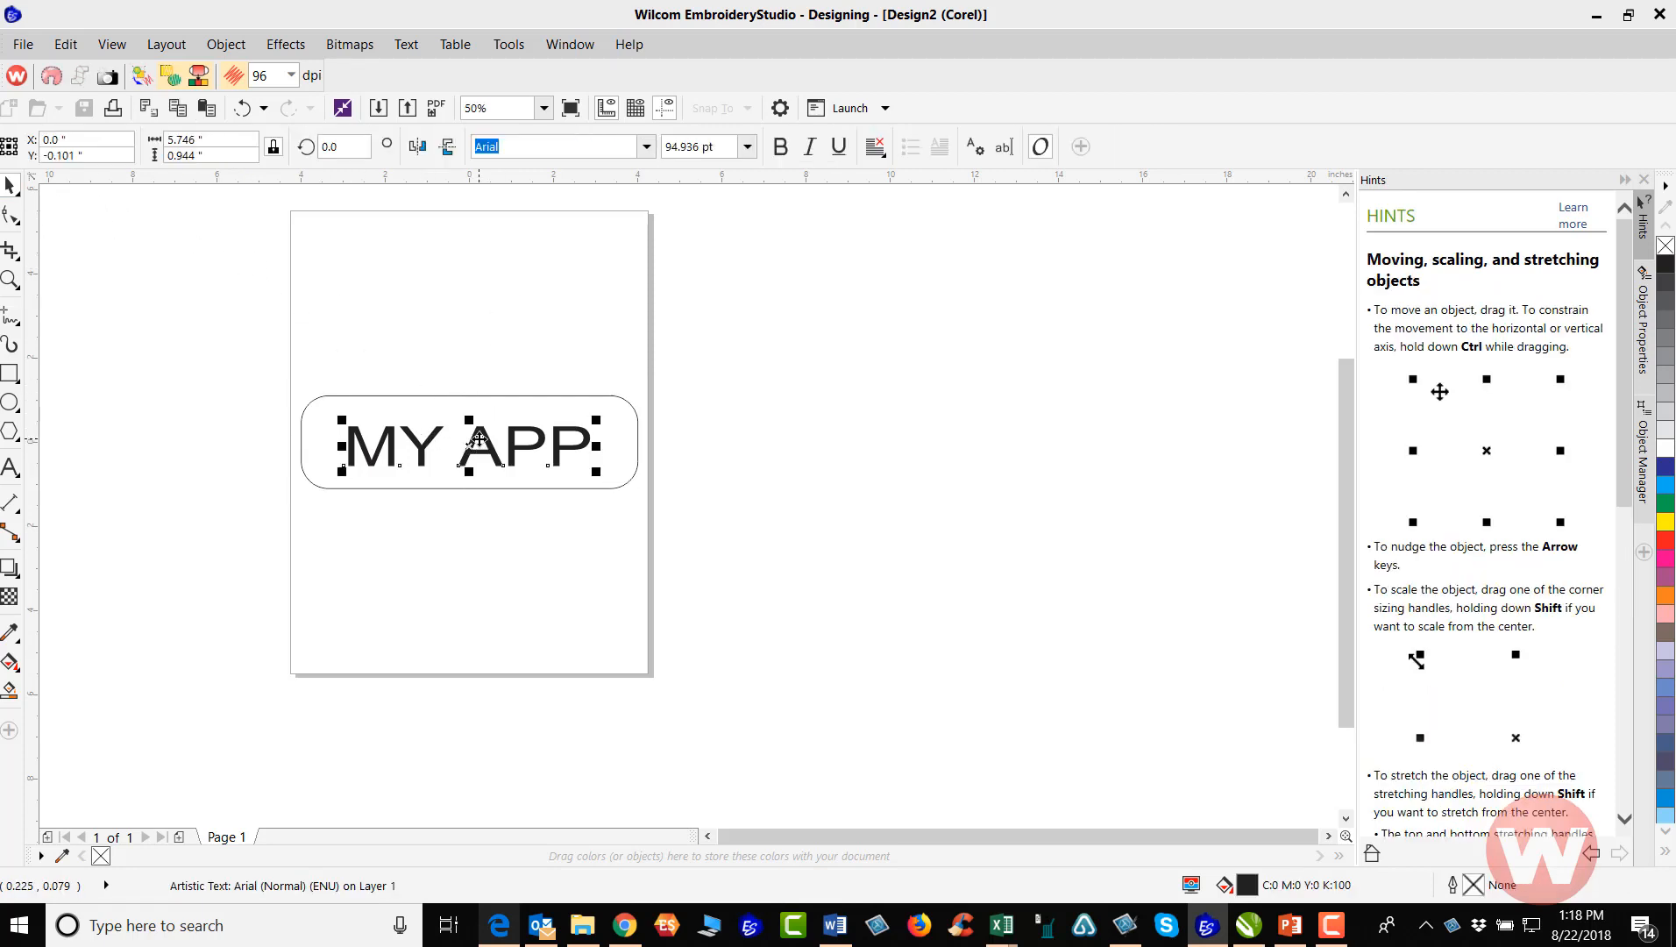
key("Up")
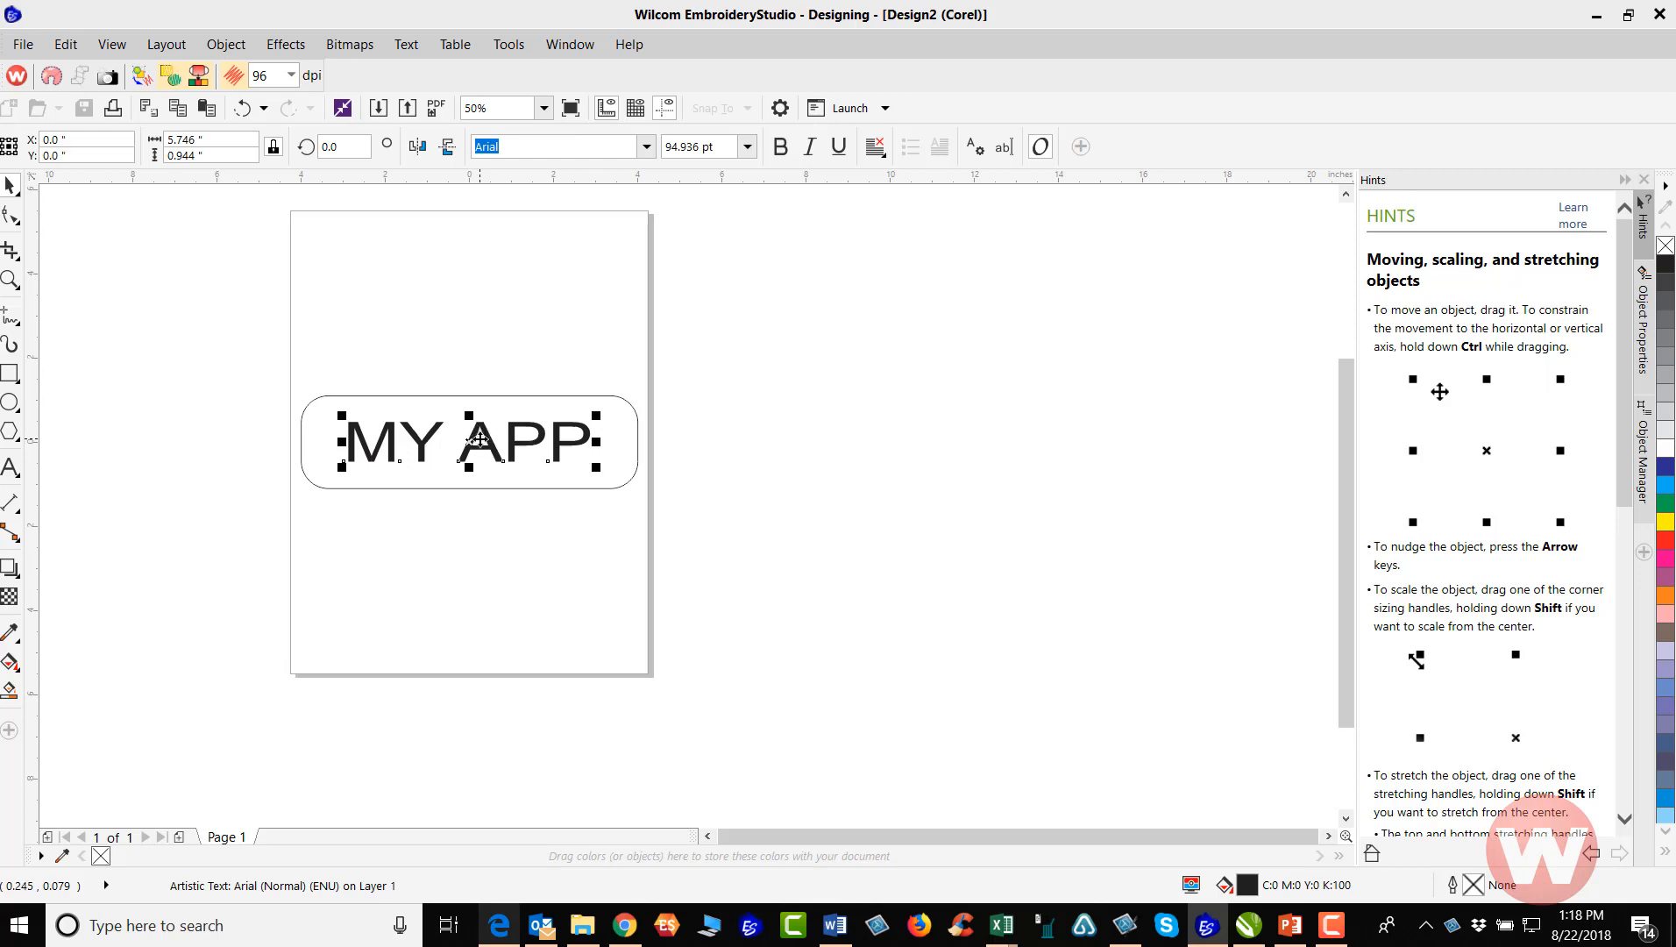
left_click(468, 297)
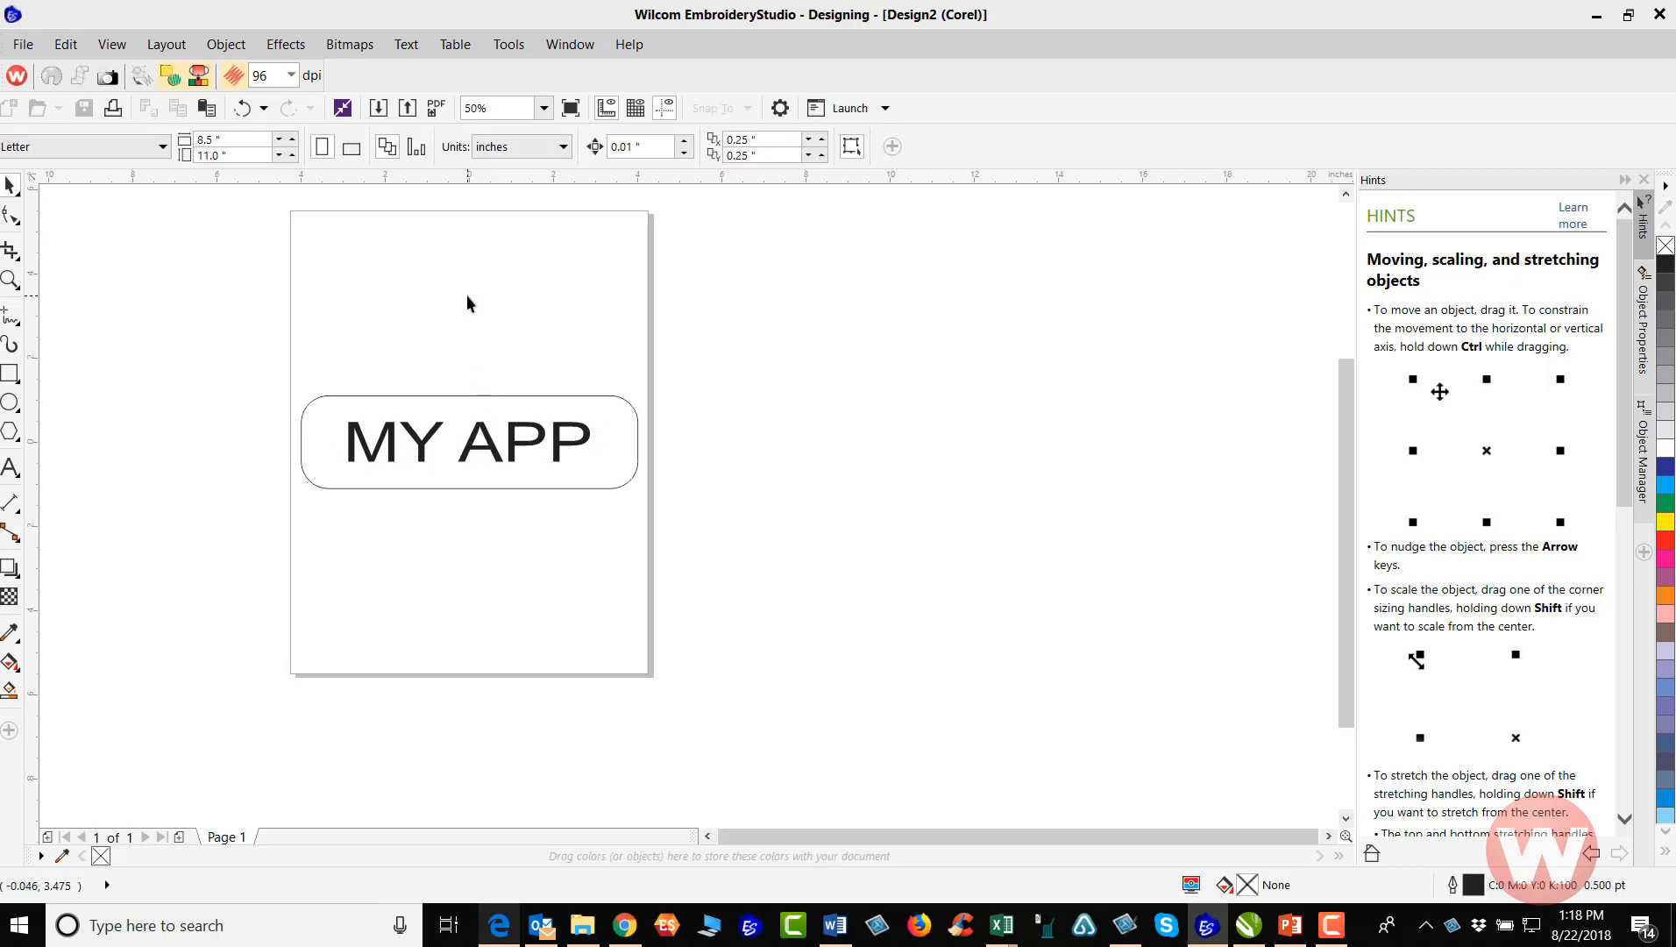
Widen the character spacing of the "MY APP" text with the Shape tool to an overall width of about 5.96 inches
left_click(431, 410)
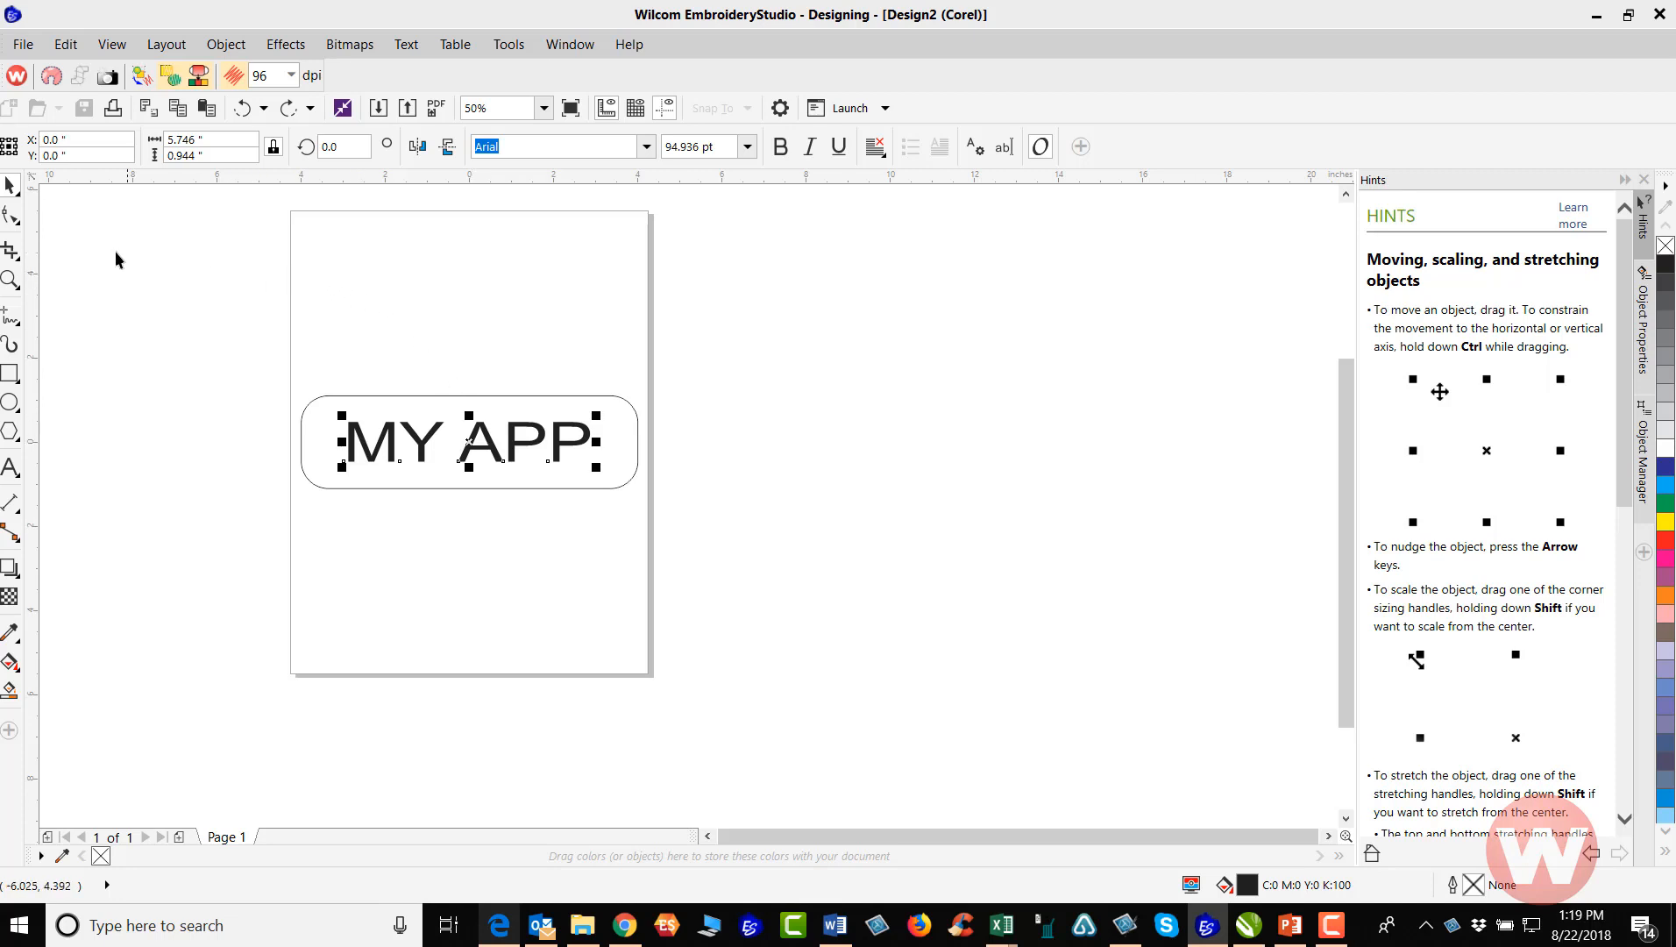
left_click(12, 217)
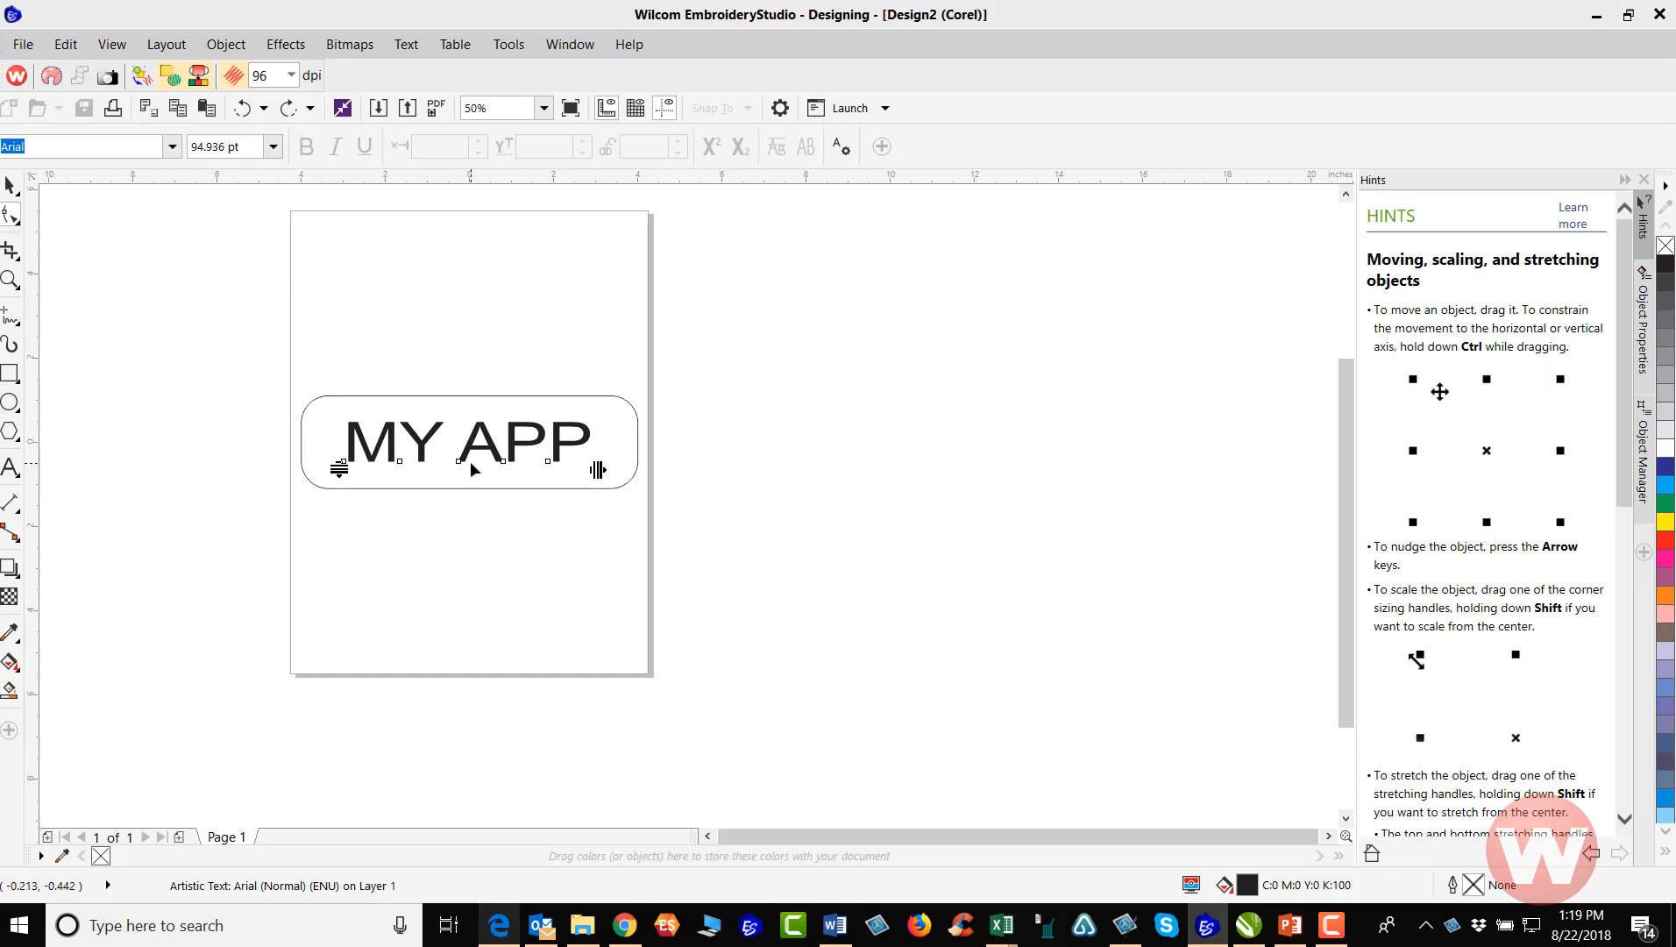
scroll(470, 462, "up", 2)
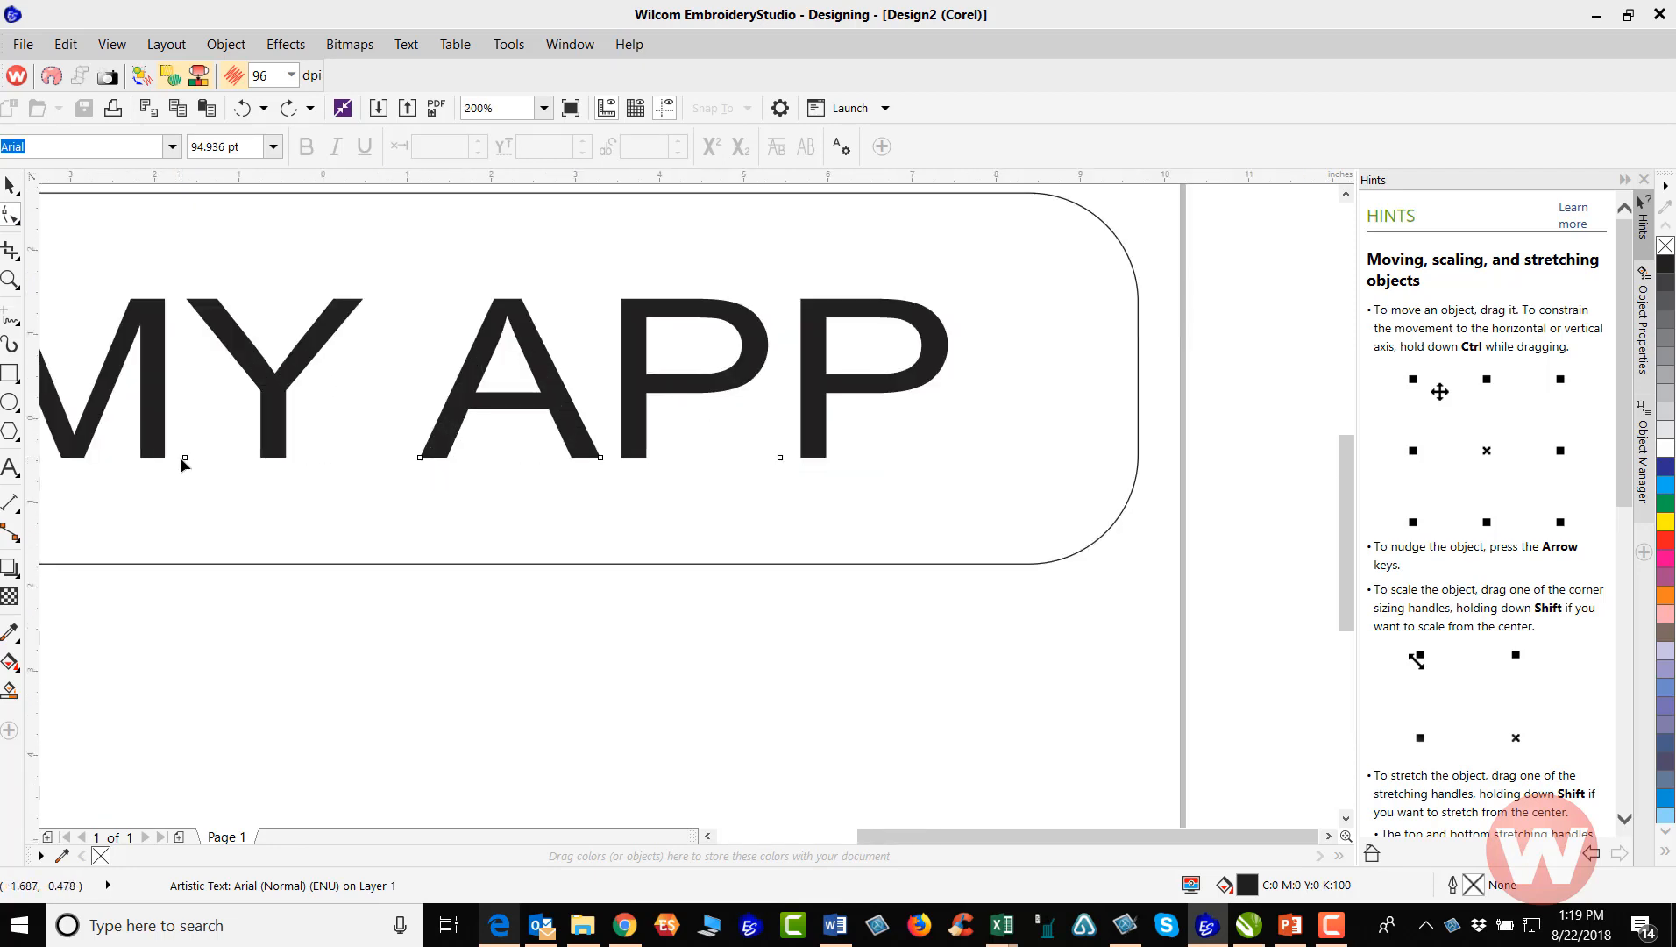
scroll(180, 457, "down", 1)
scroll(105, 462, "up", 1)
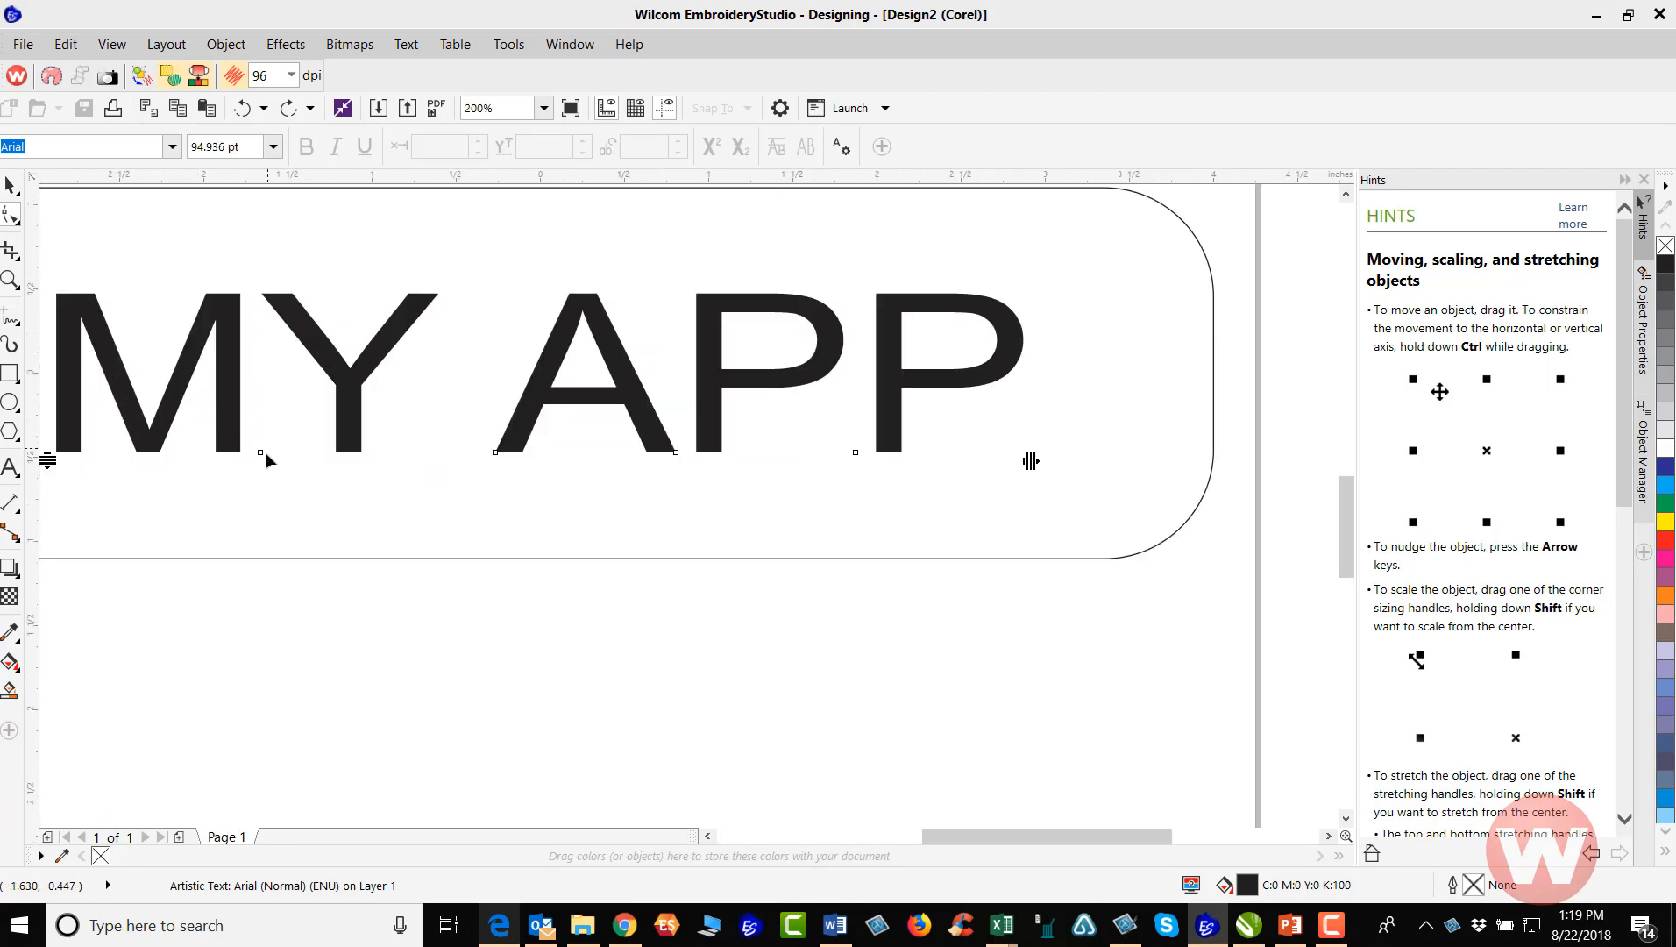
scroll(452, 454, "down", 1)
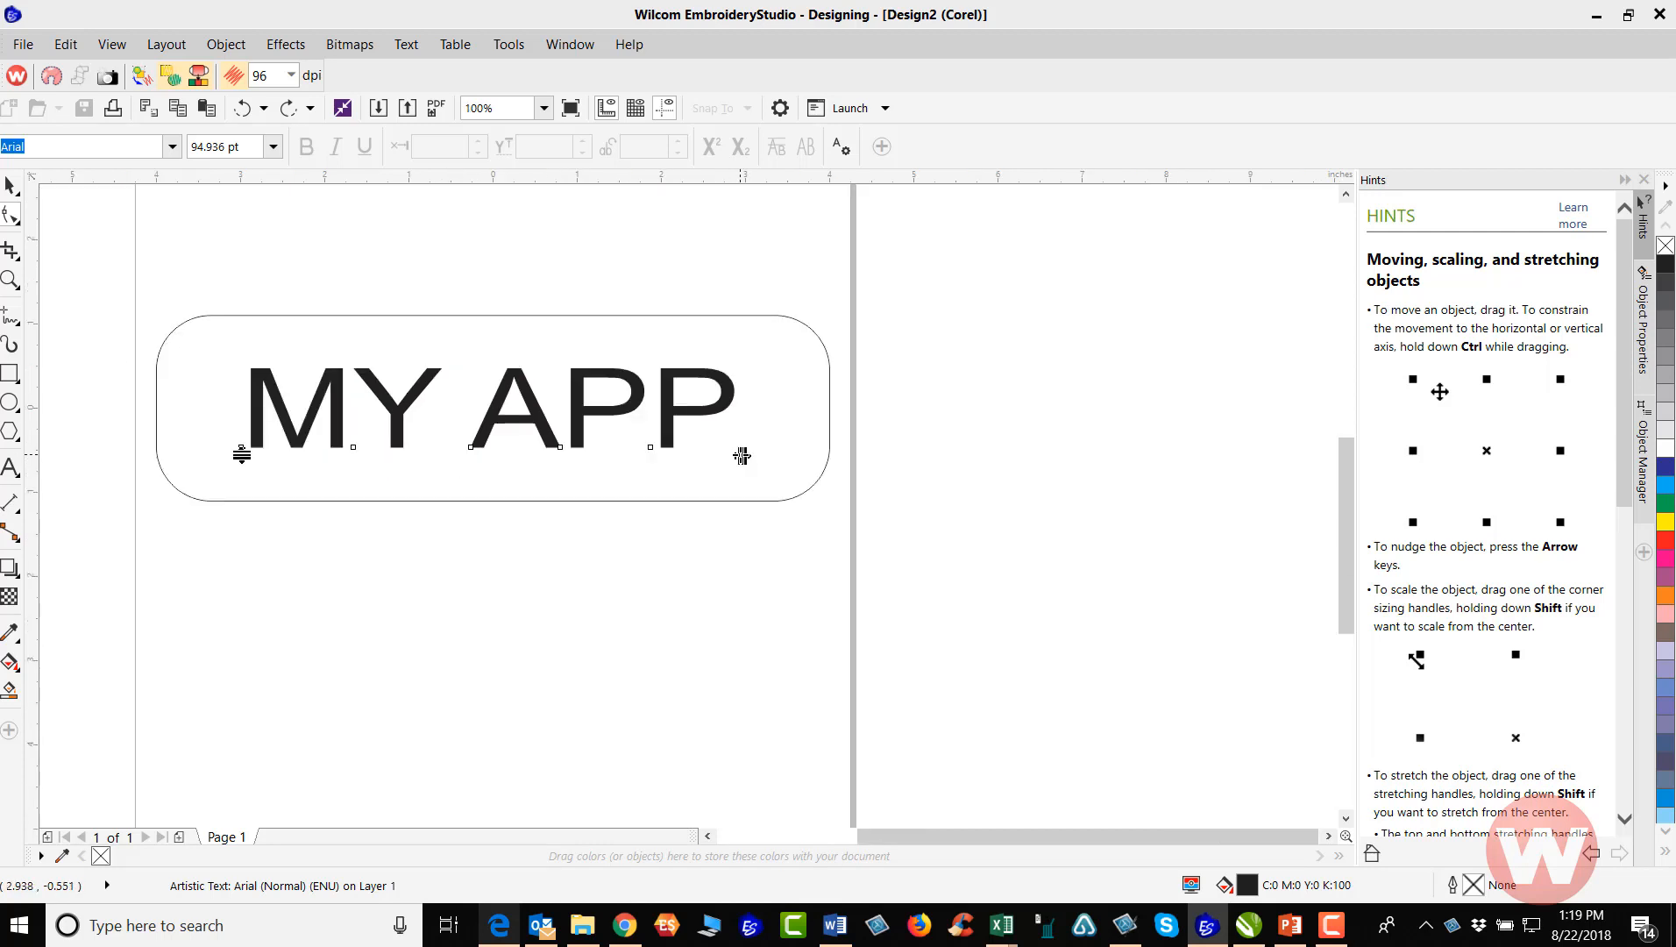
left_click_drag(742, 455, 761, 455)
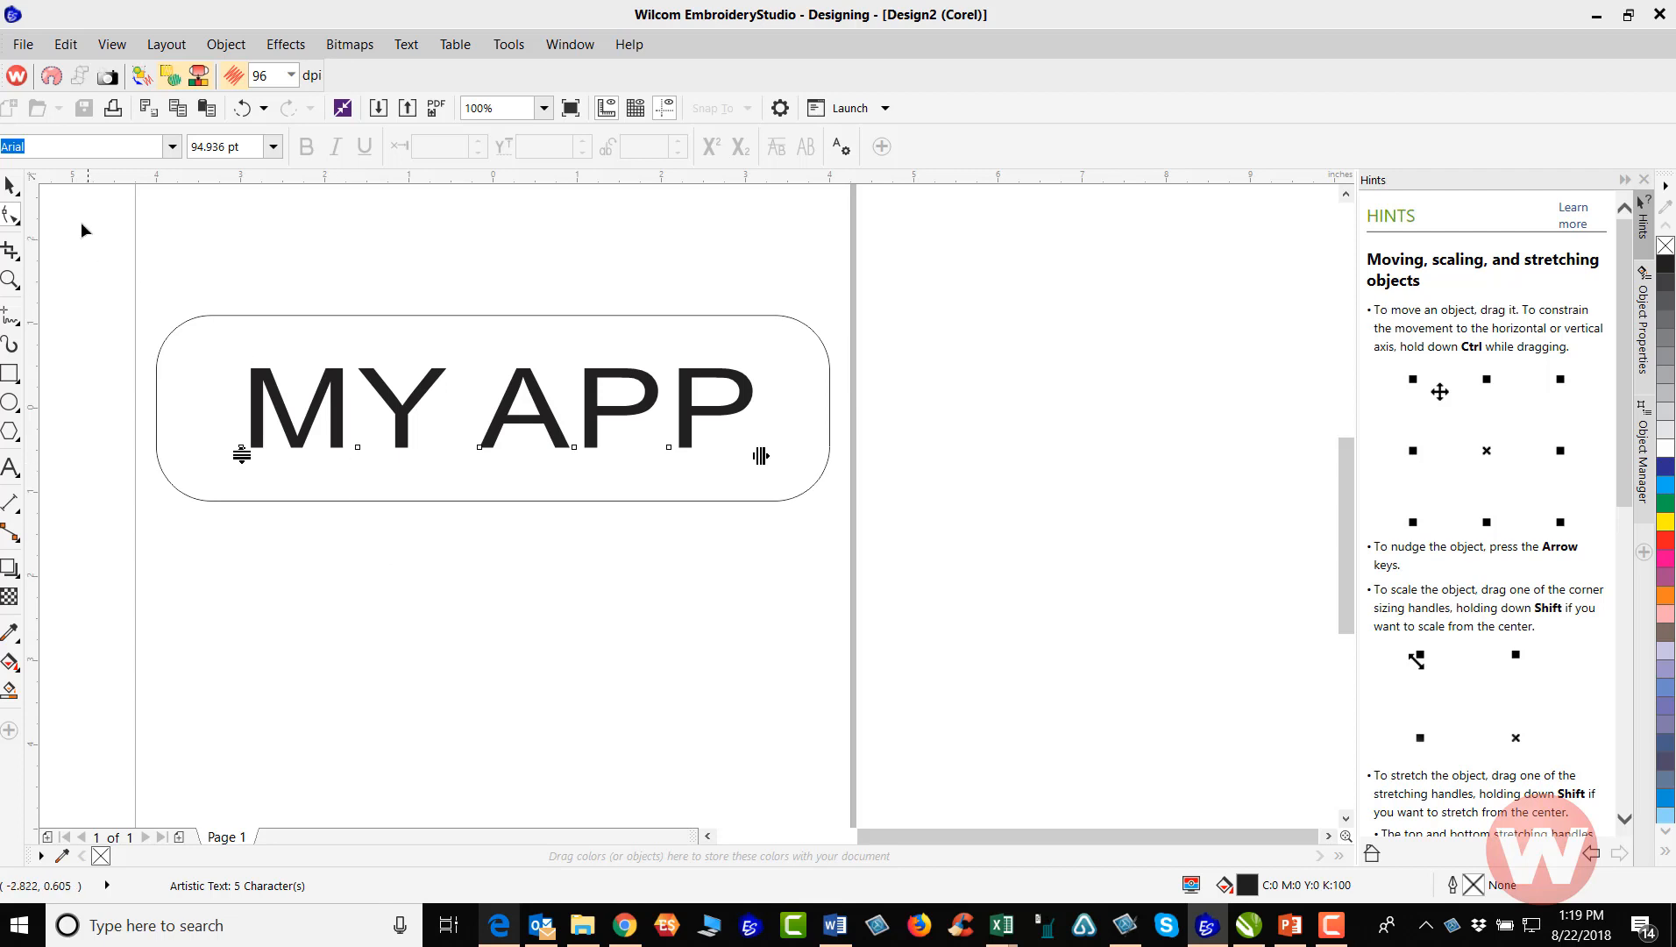
Center the respaced "MY APP" text on the page and deselect it
left_click(9, 186)
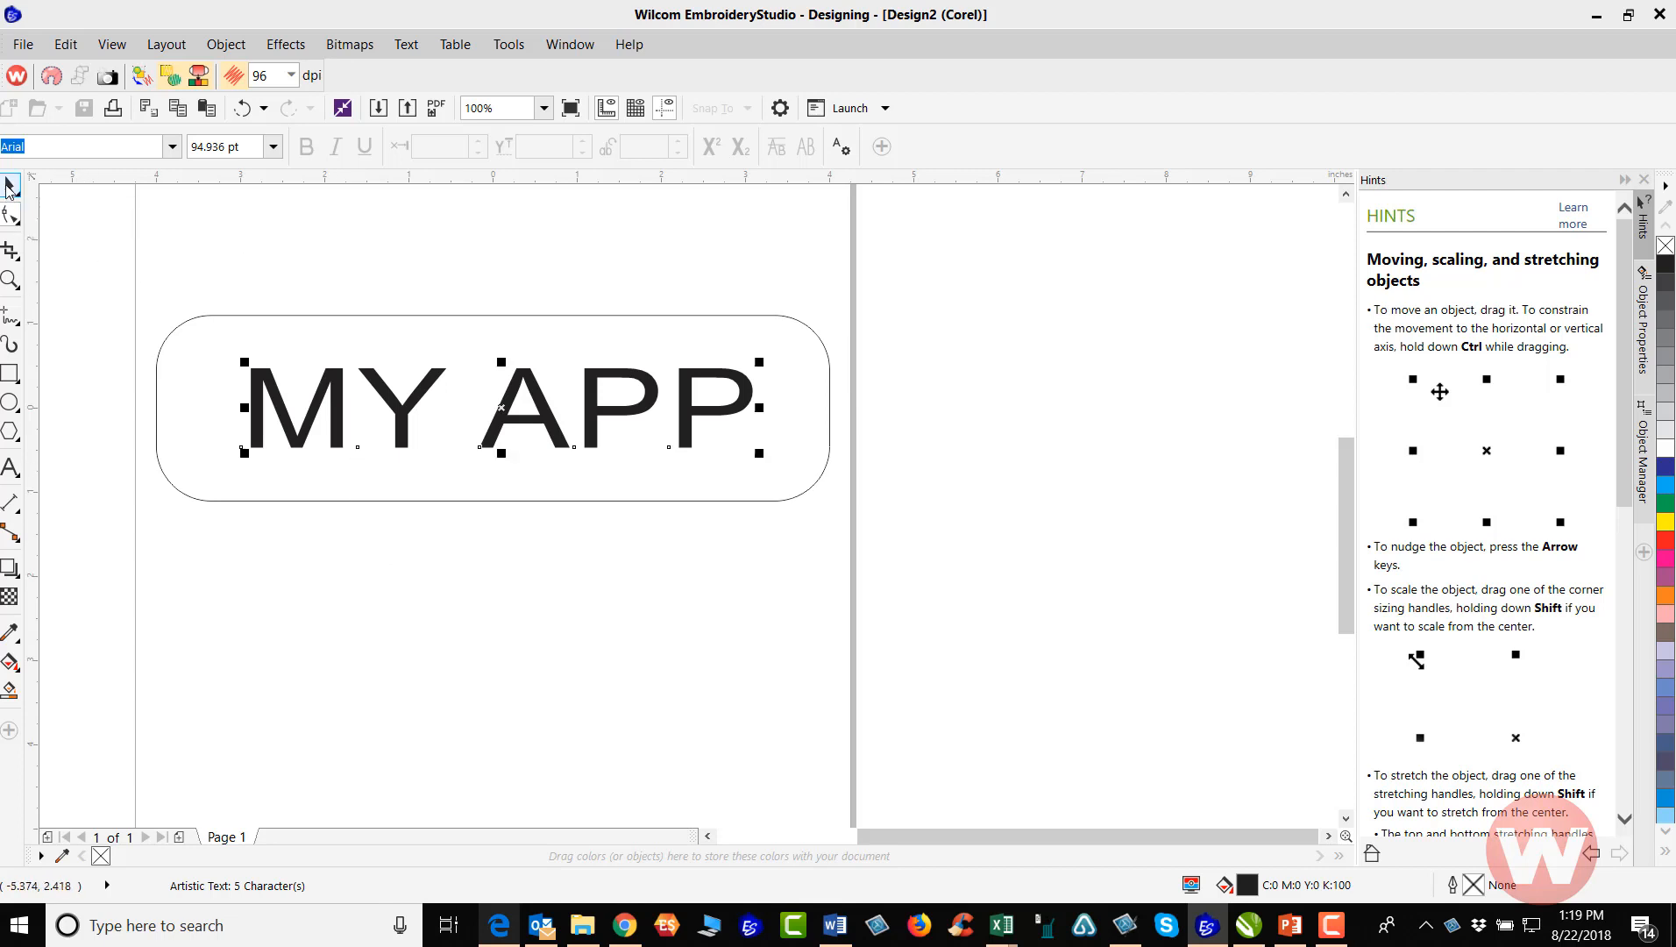
key("p")
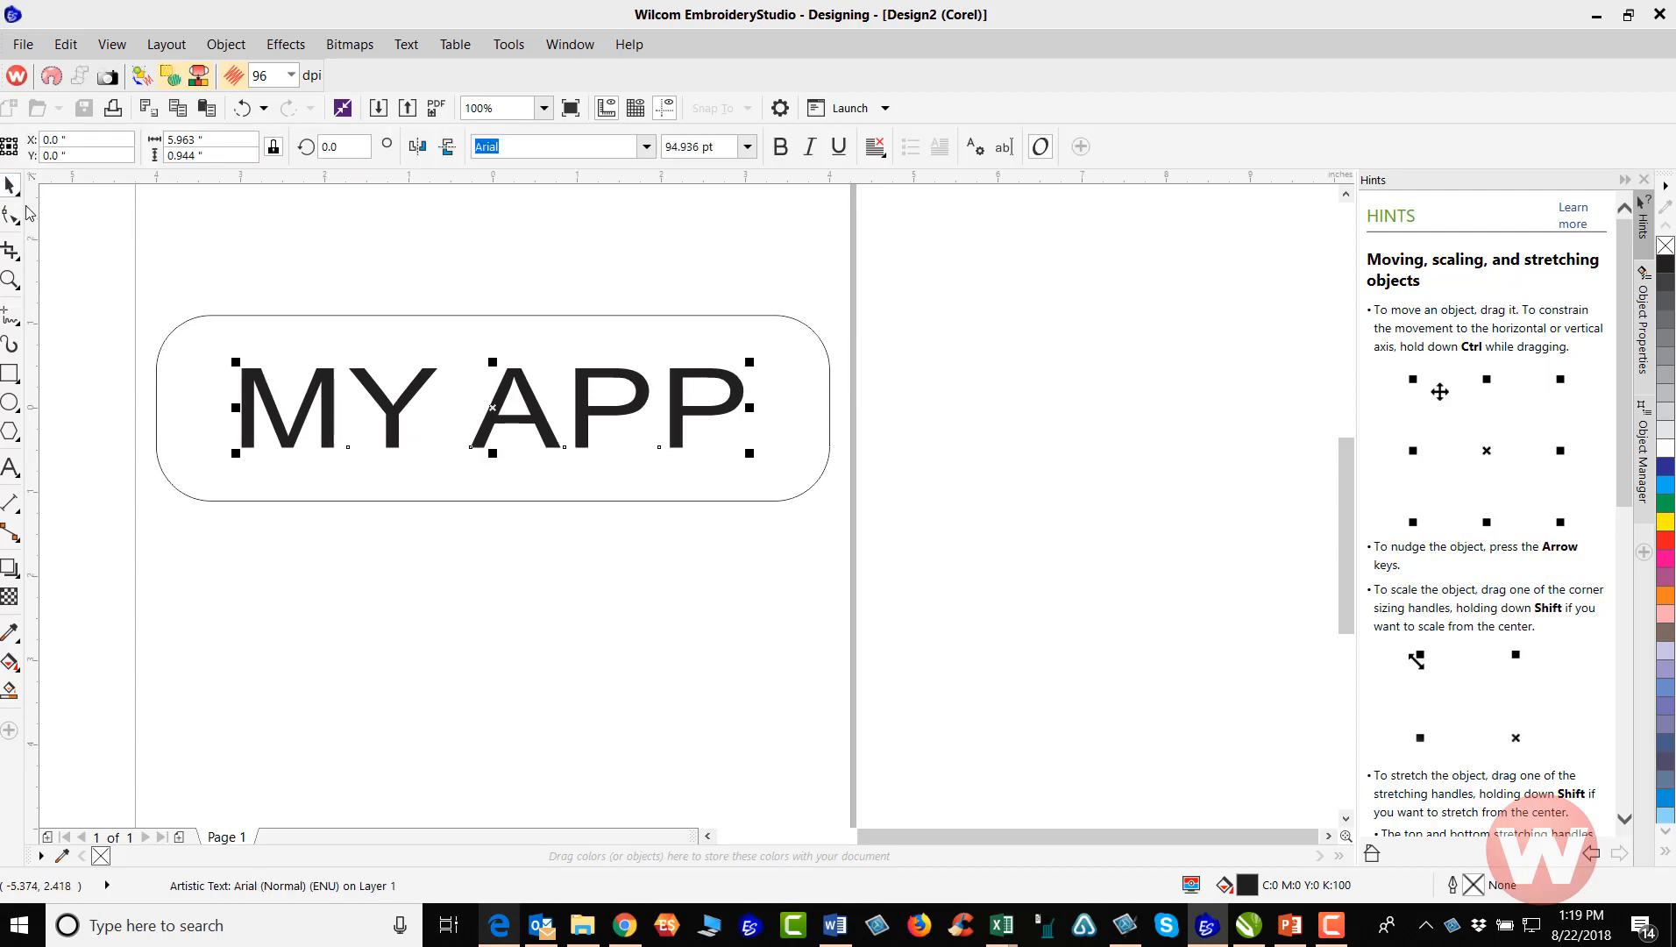
left_click(175, 253)
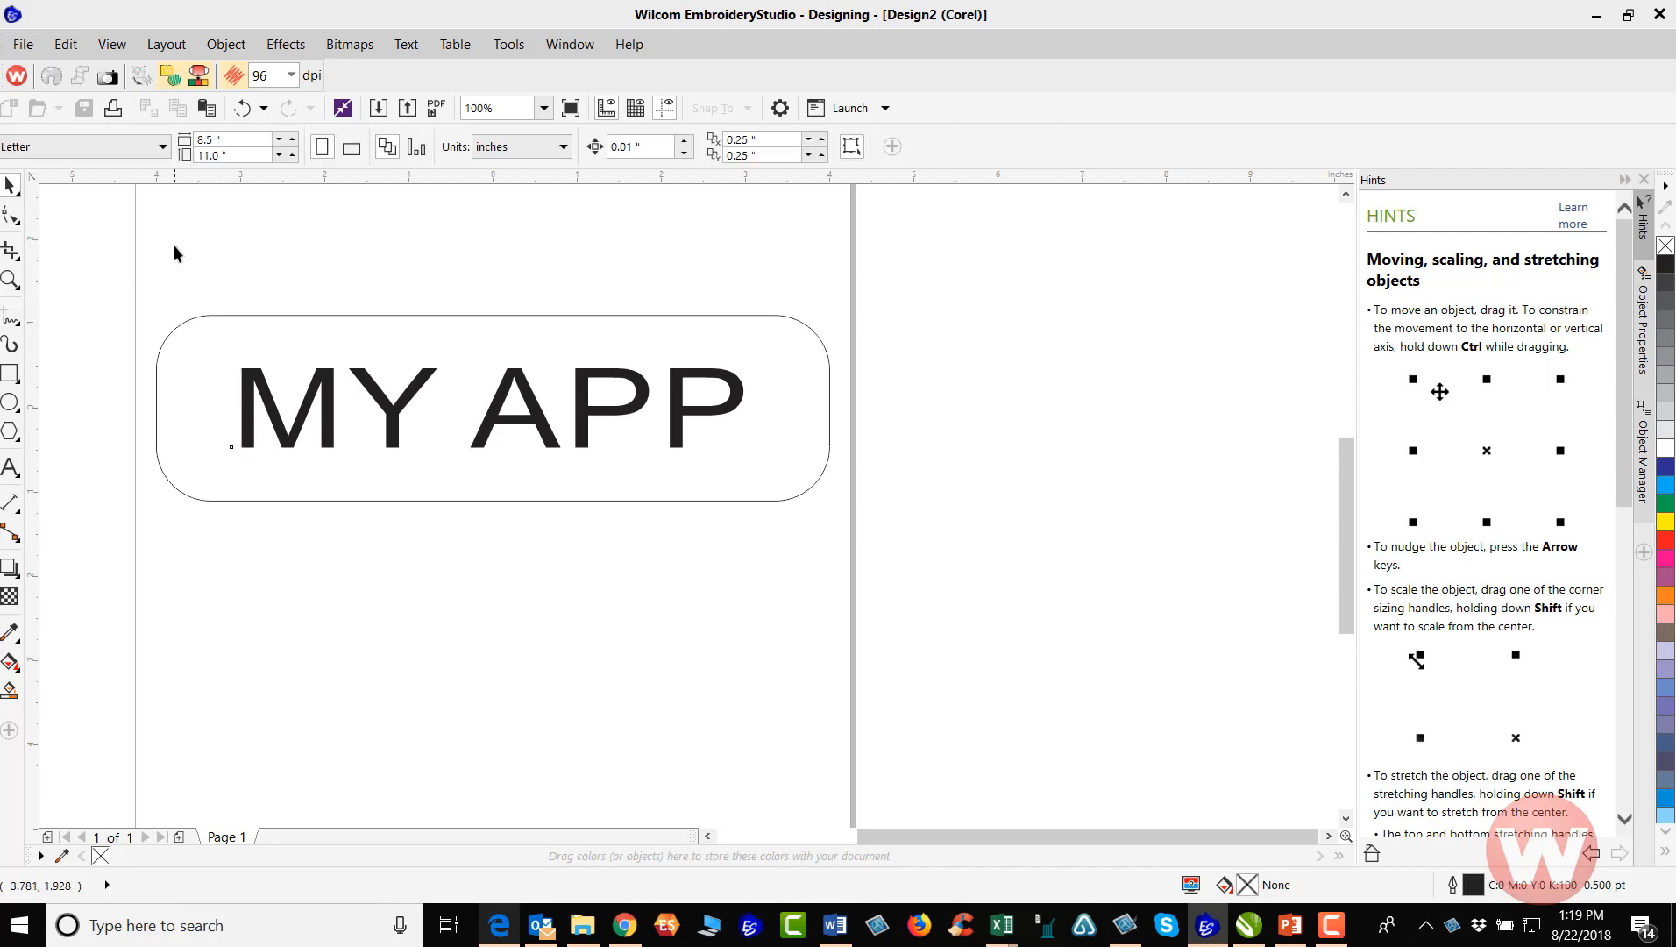
left_click(330, 404)
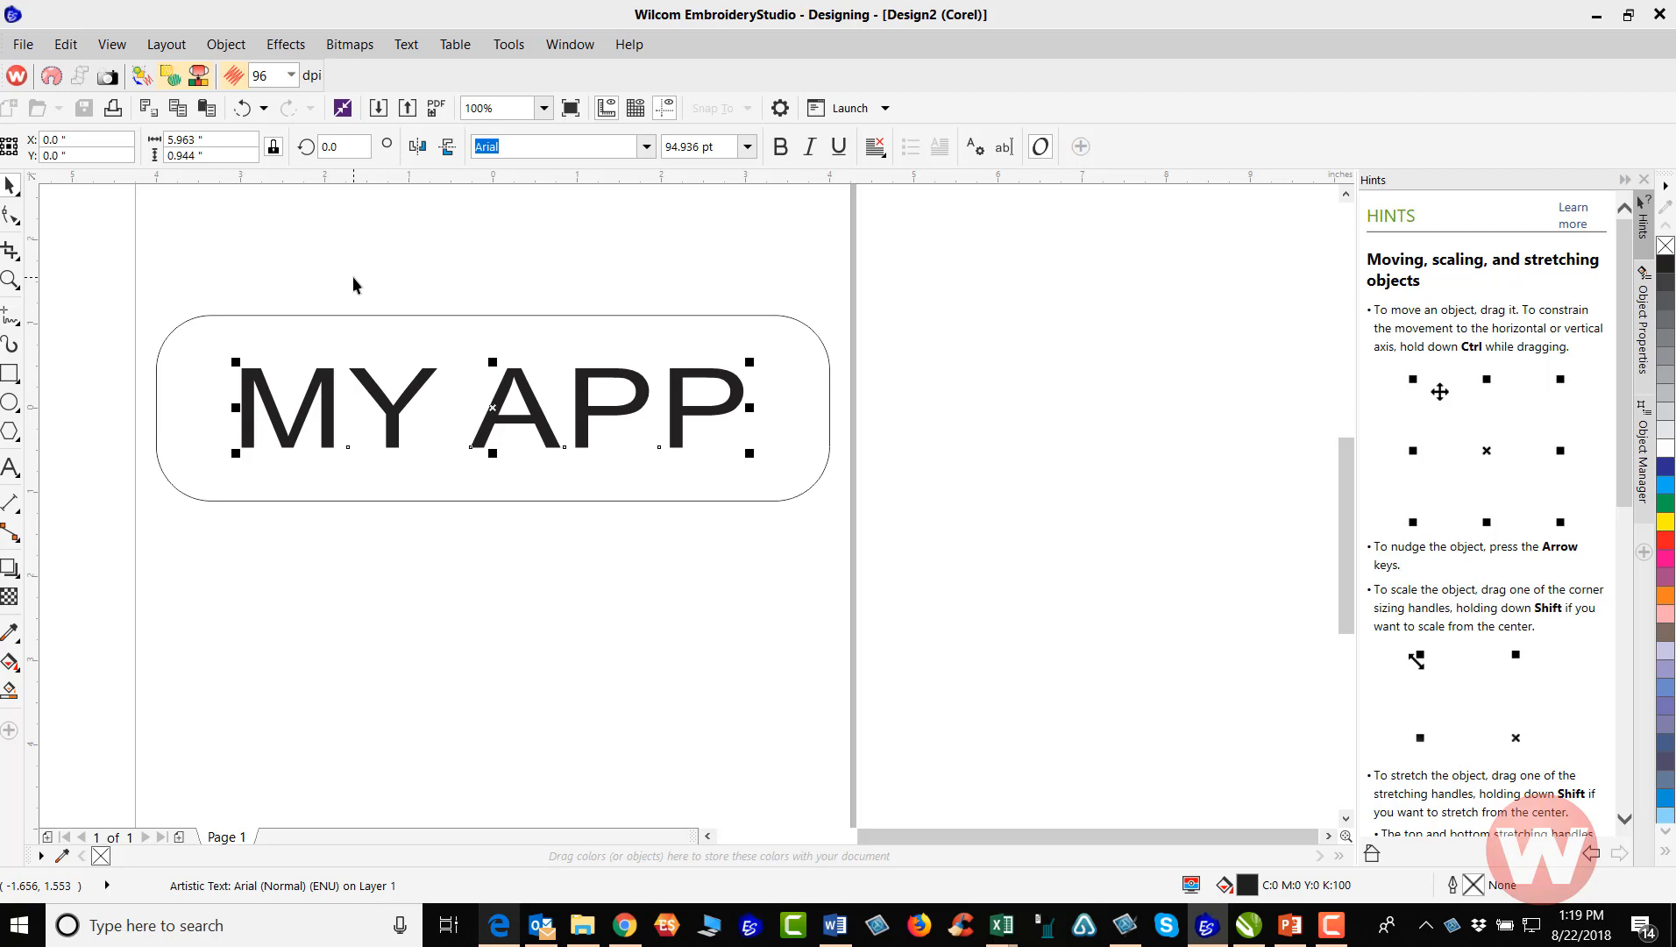
left_click(368, 247)
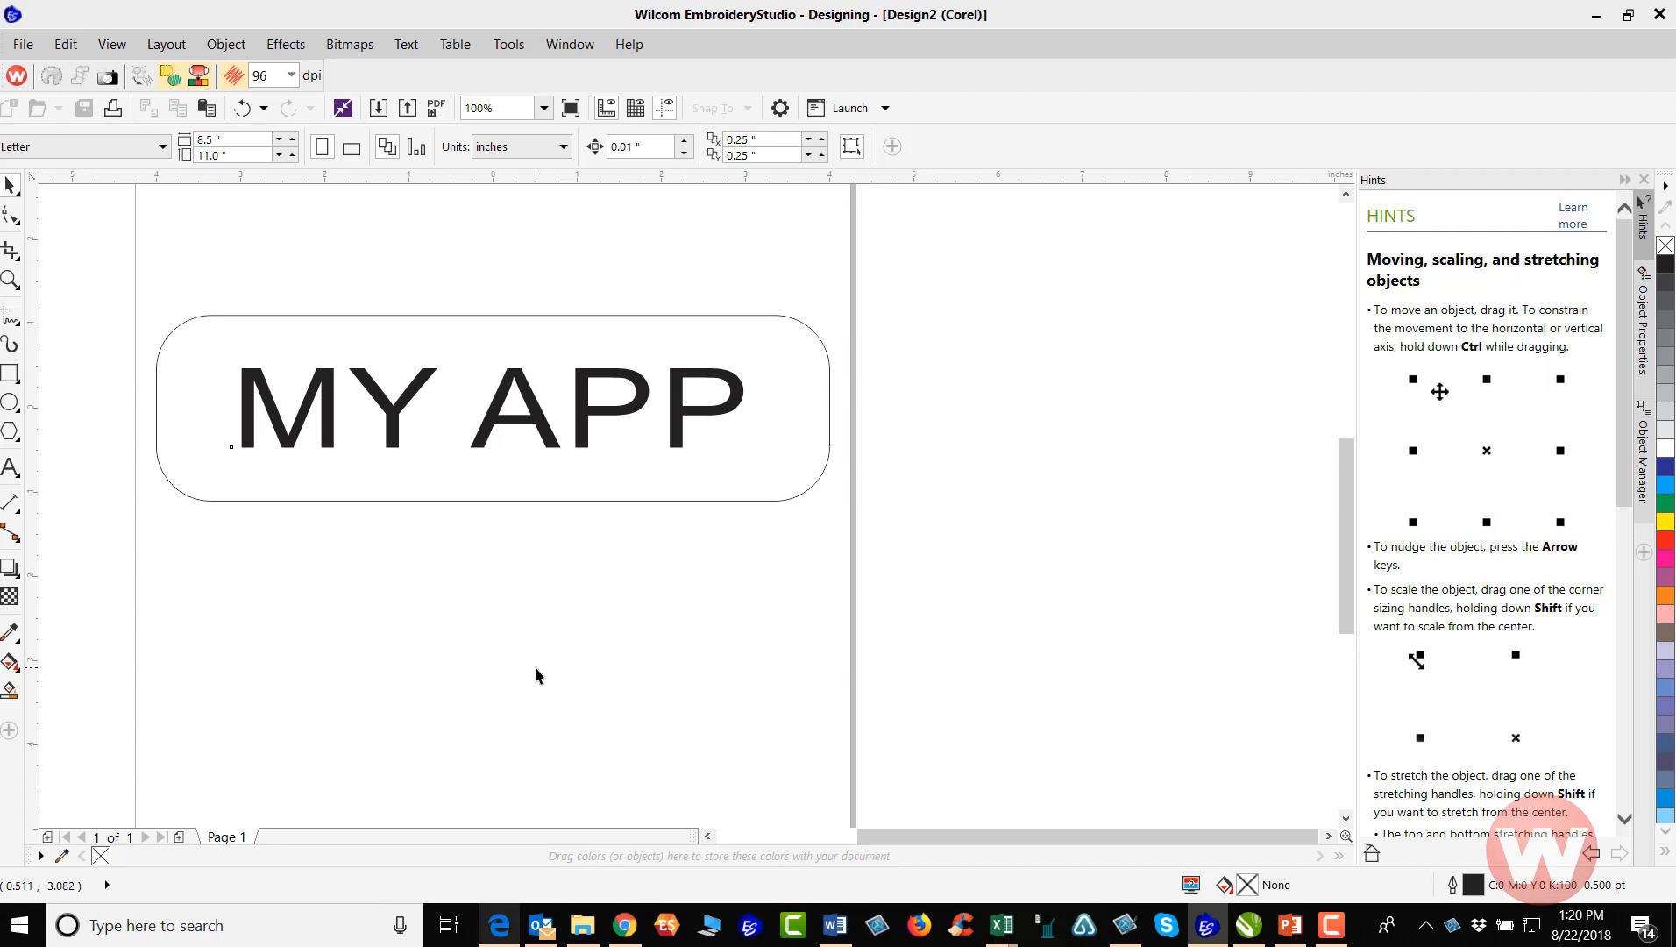
Tag the rounded rectangle as appliqué and convert the graphics to embroidery
left_click(522, 501)
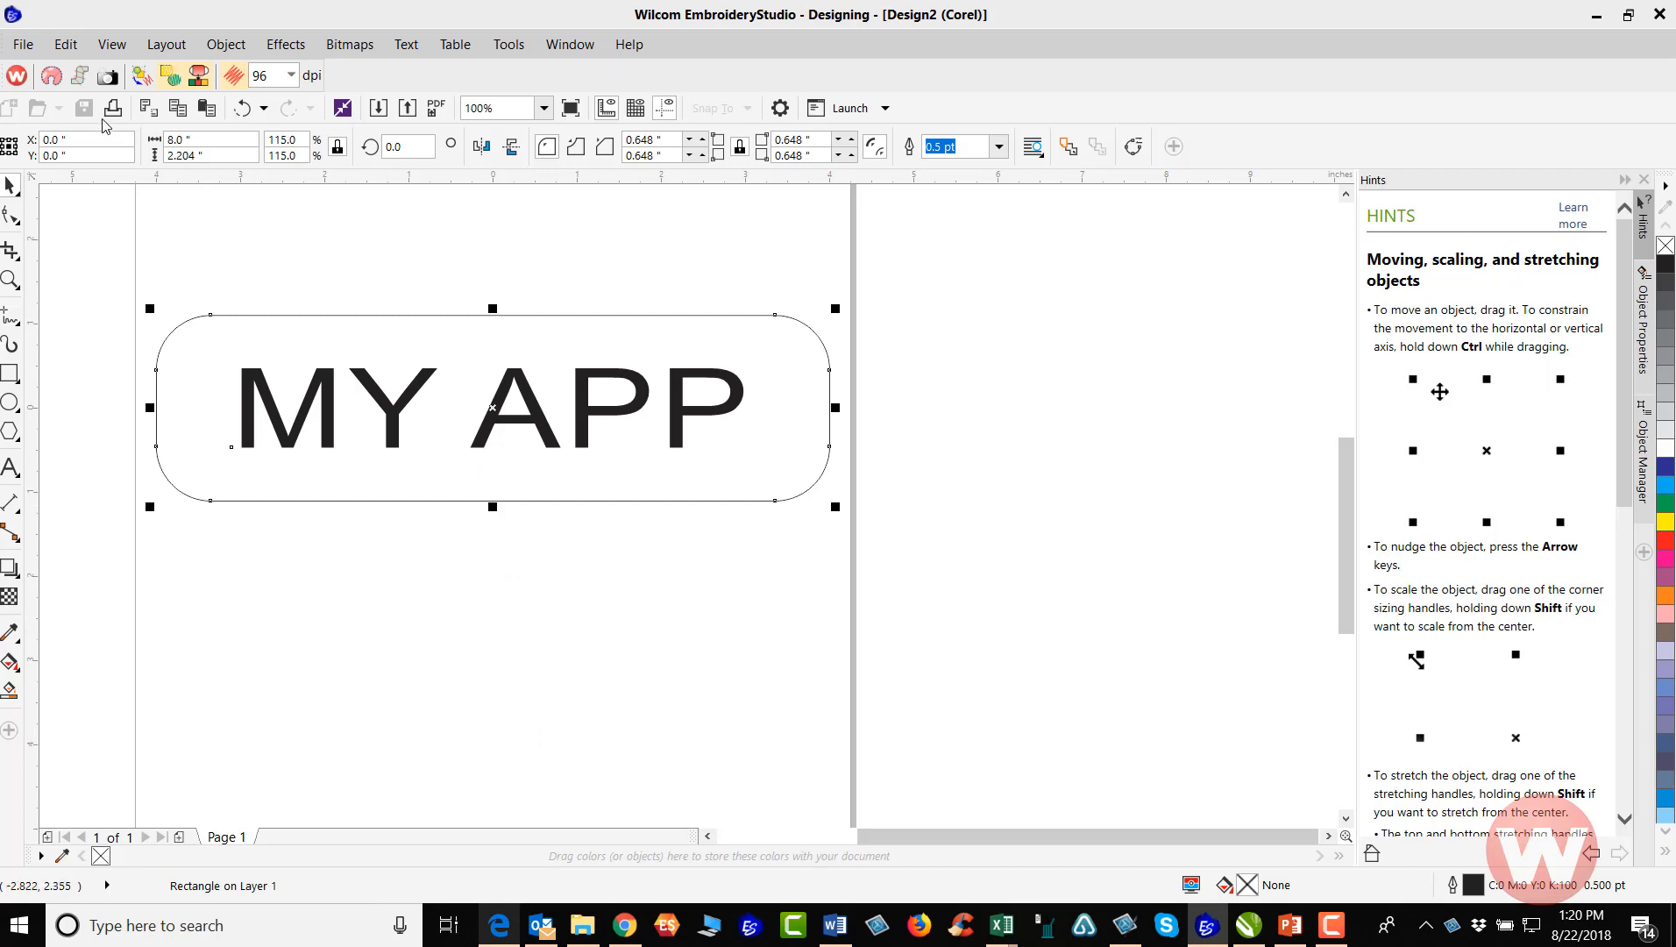
left_click(51, 78)
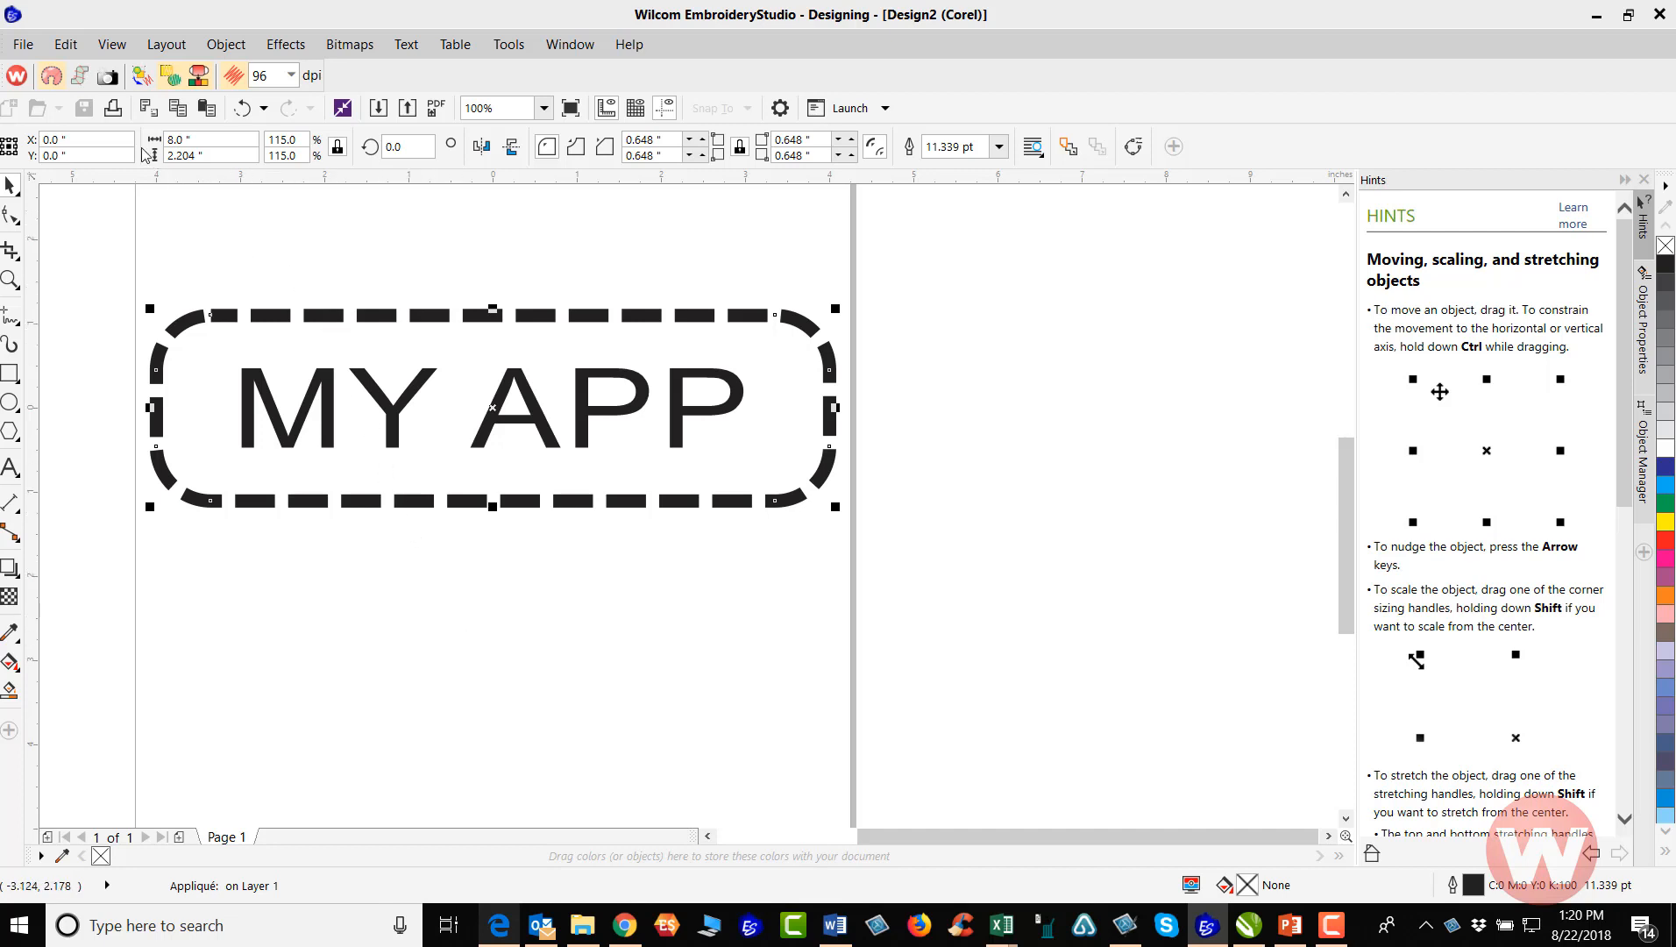
left_click(141, 77)
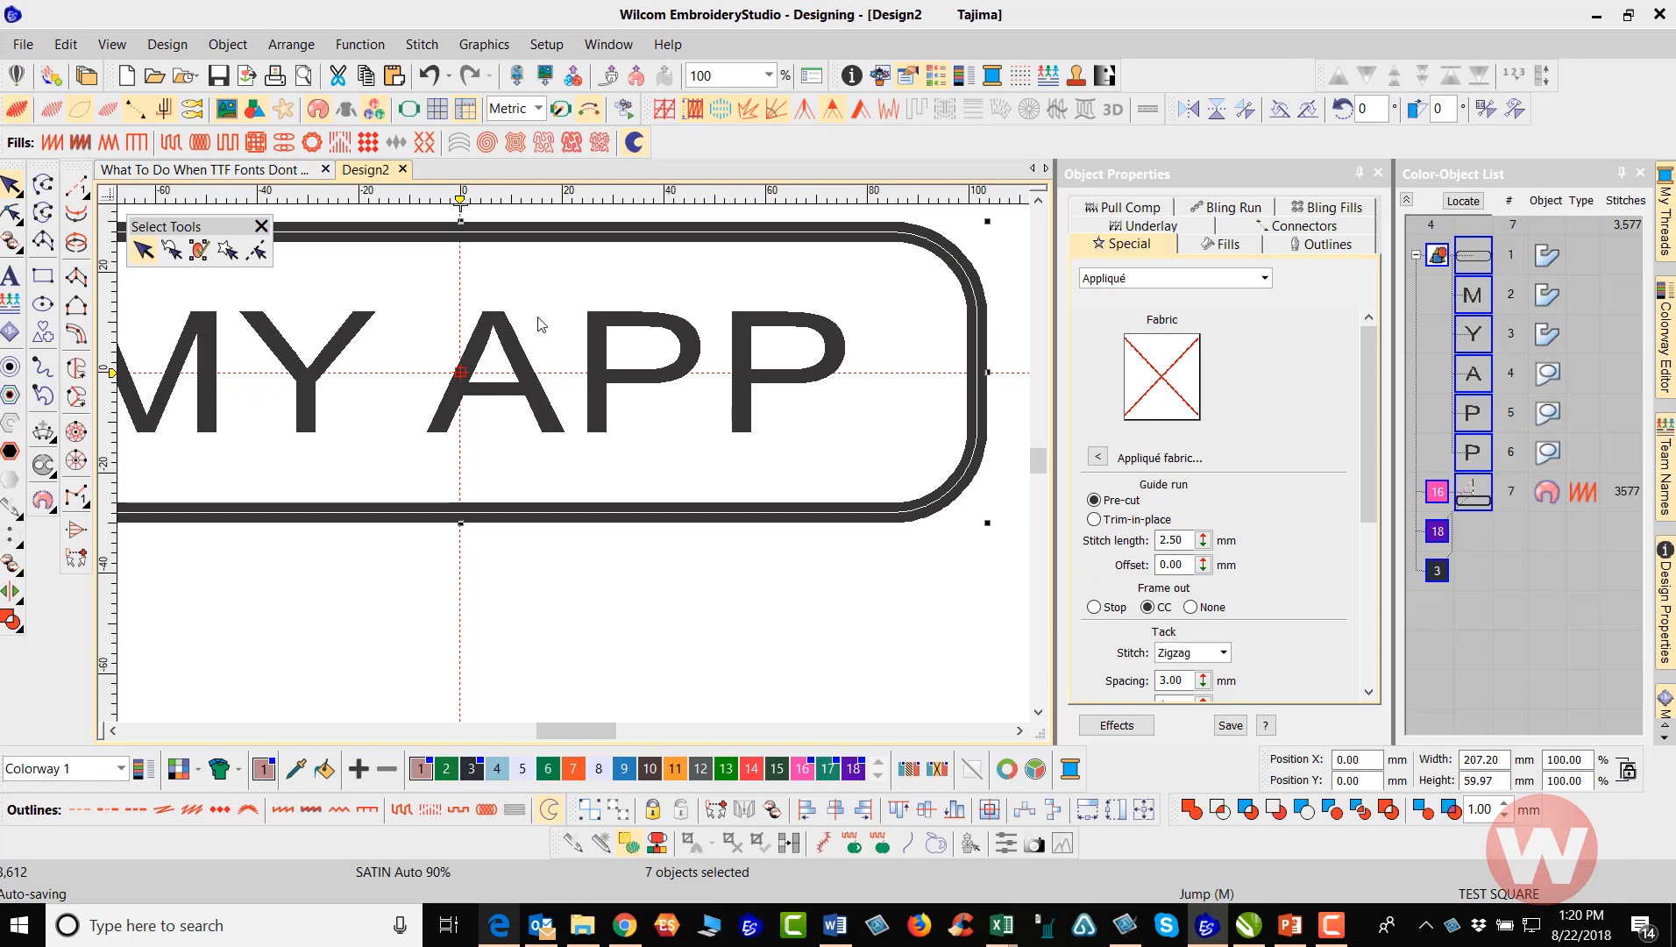
key("0")
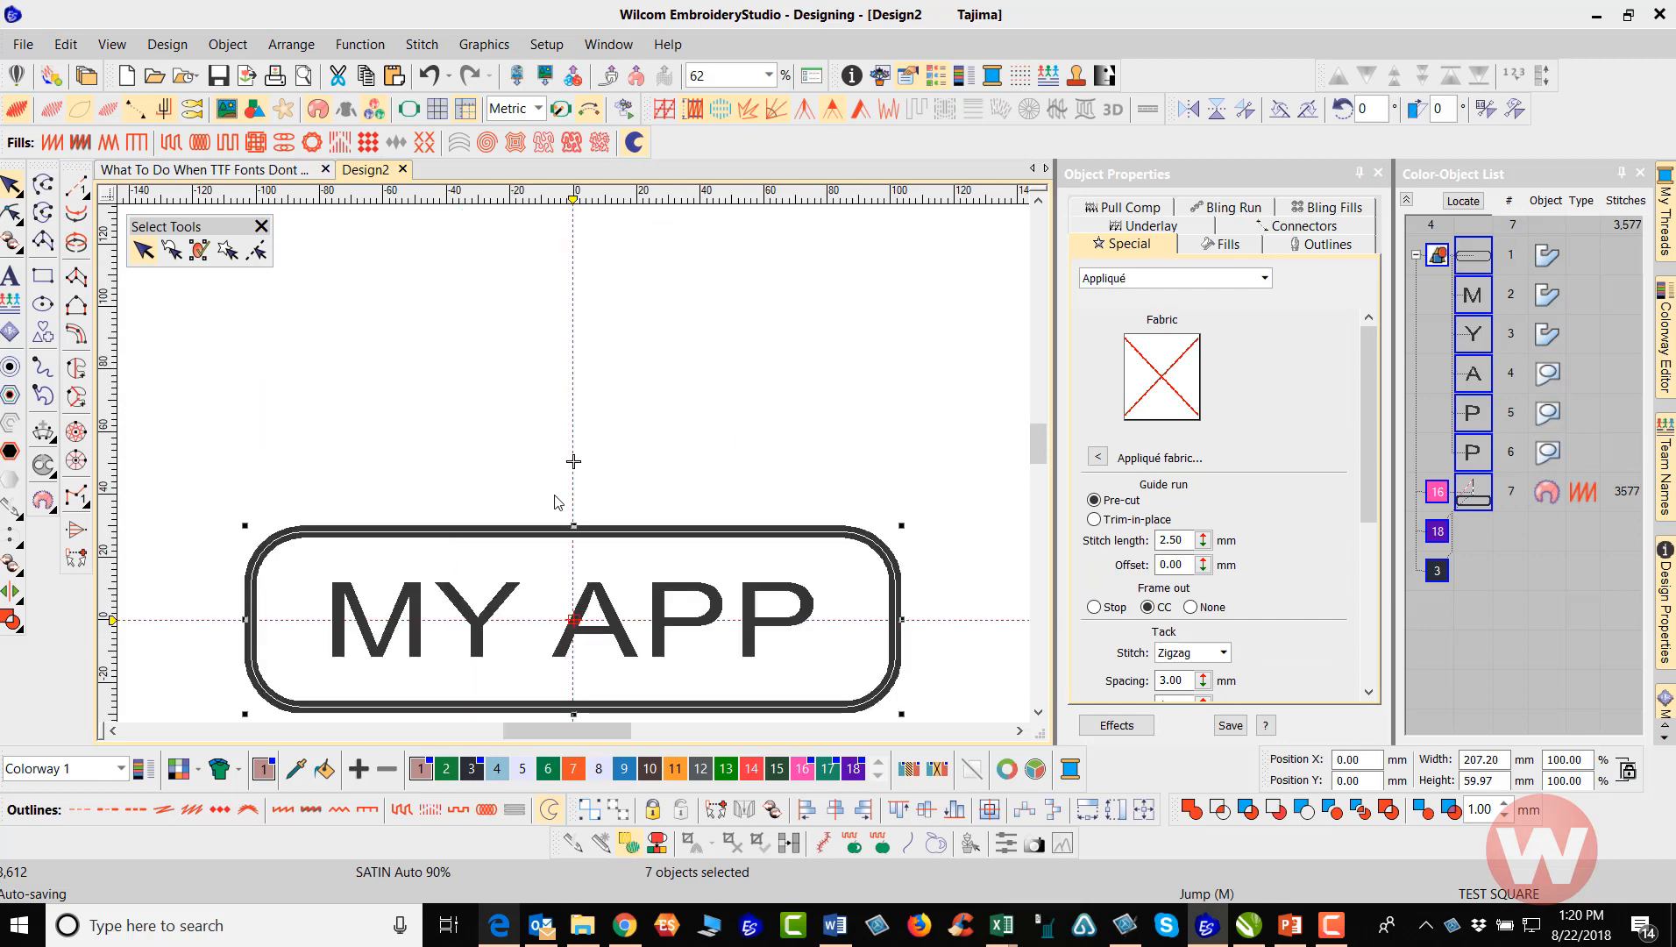
scroll(567, 540, "up", 2)
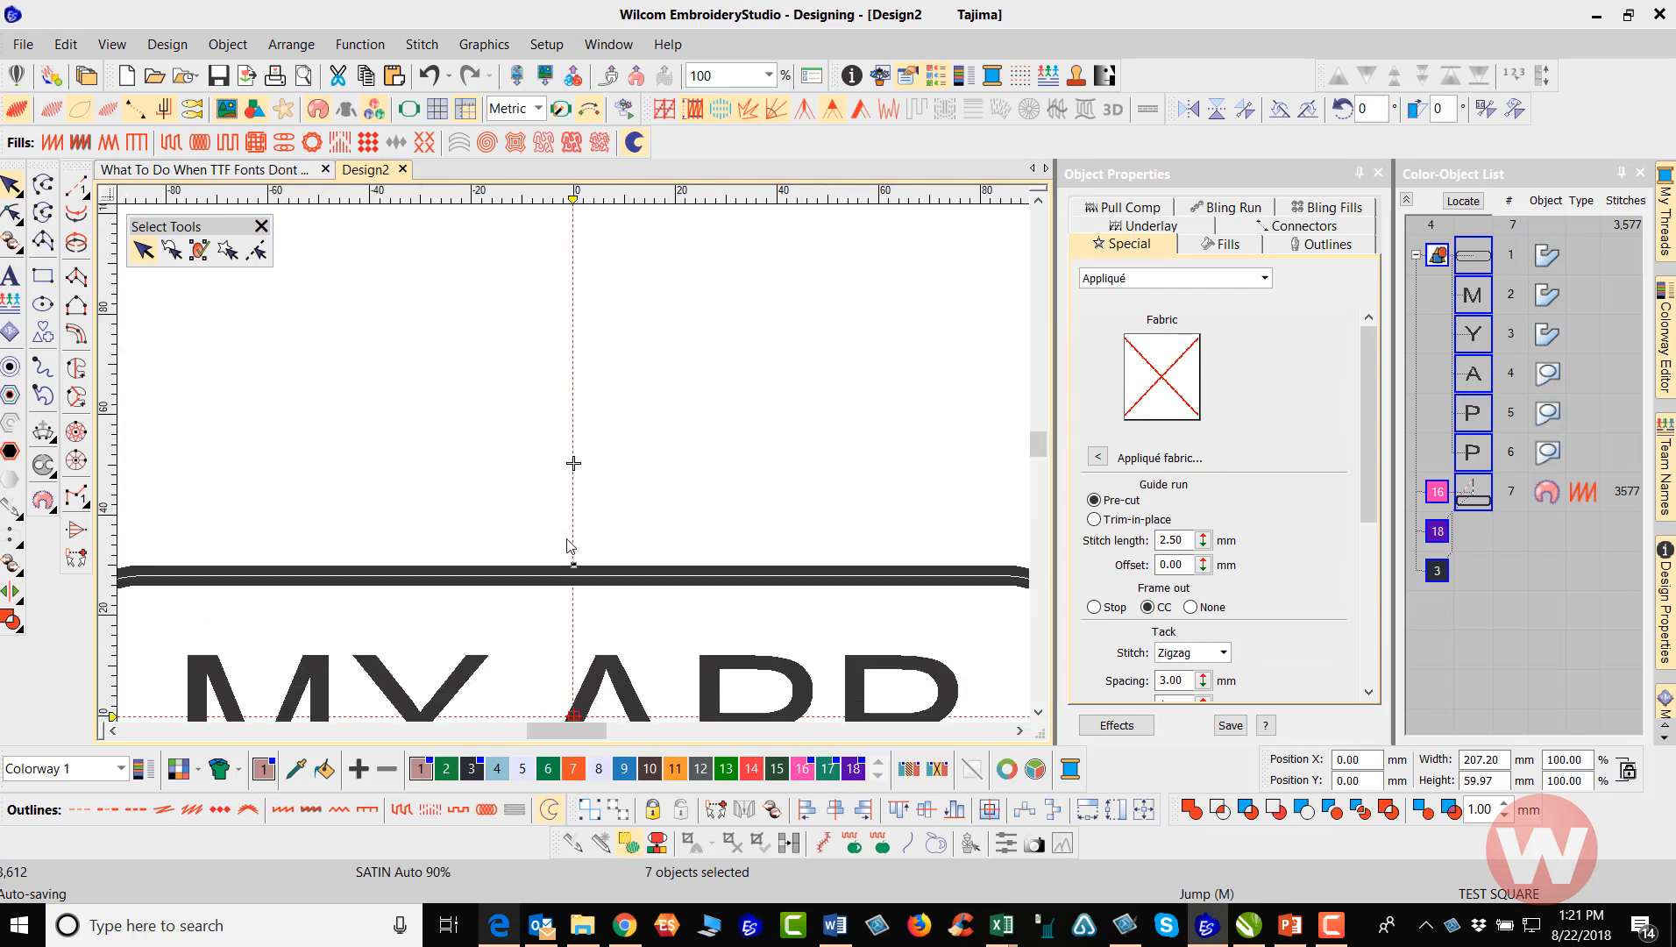
scroll(567, 545, "down", 2)
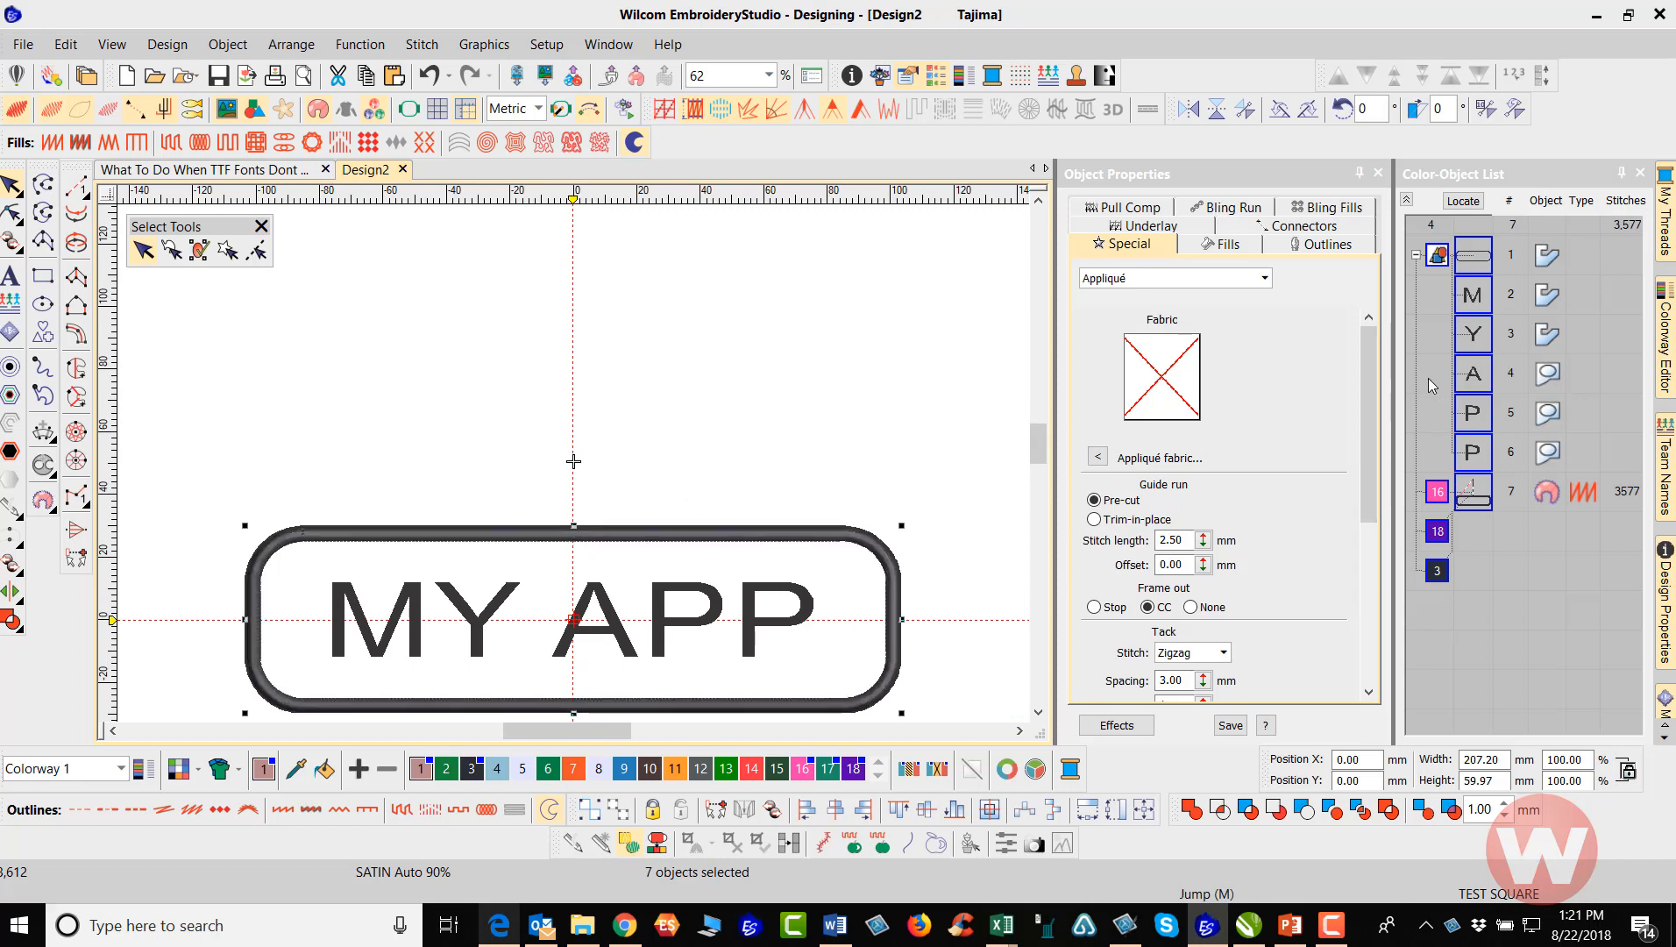
Select only the appliqué object, recolor its border cover stitching with blue thread color 9, and deselect it
left_click(934, 311)
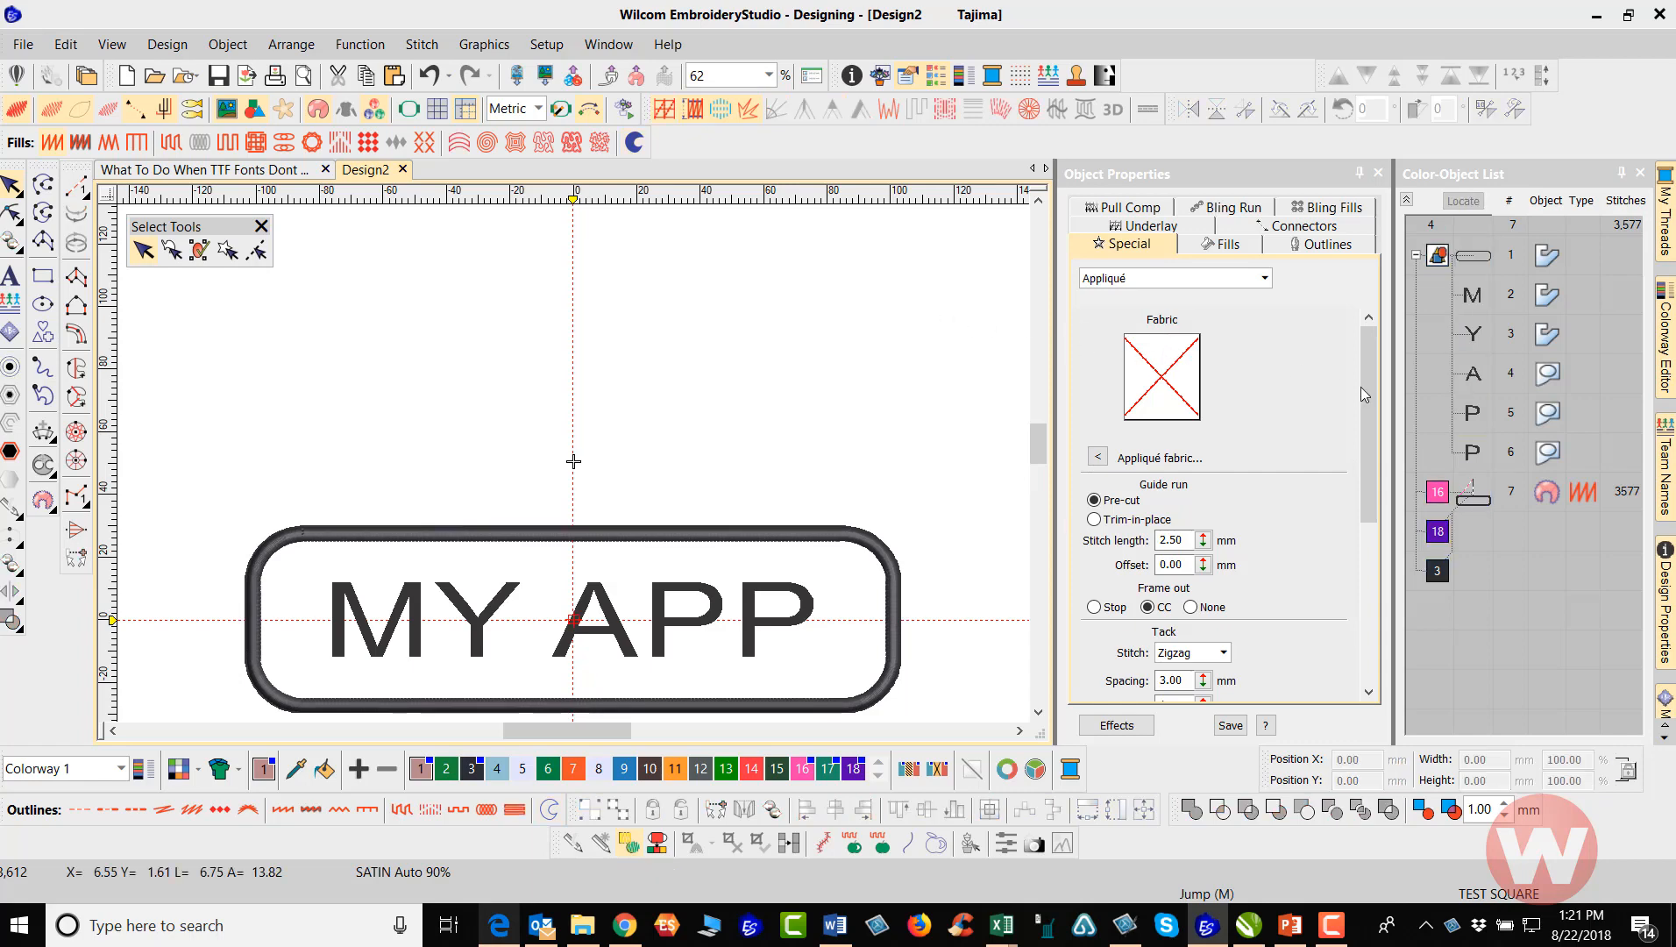
left_click(1477, 491)
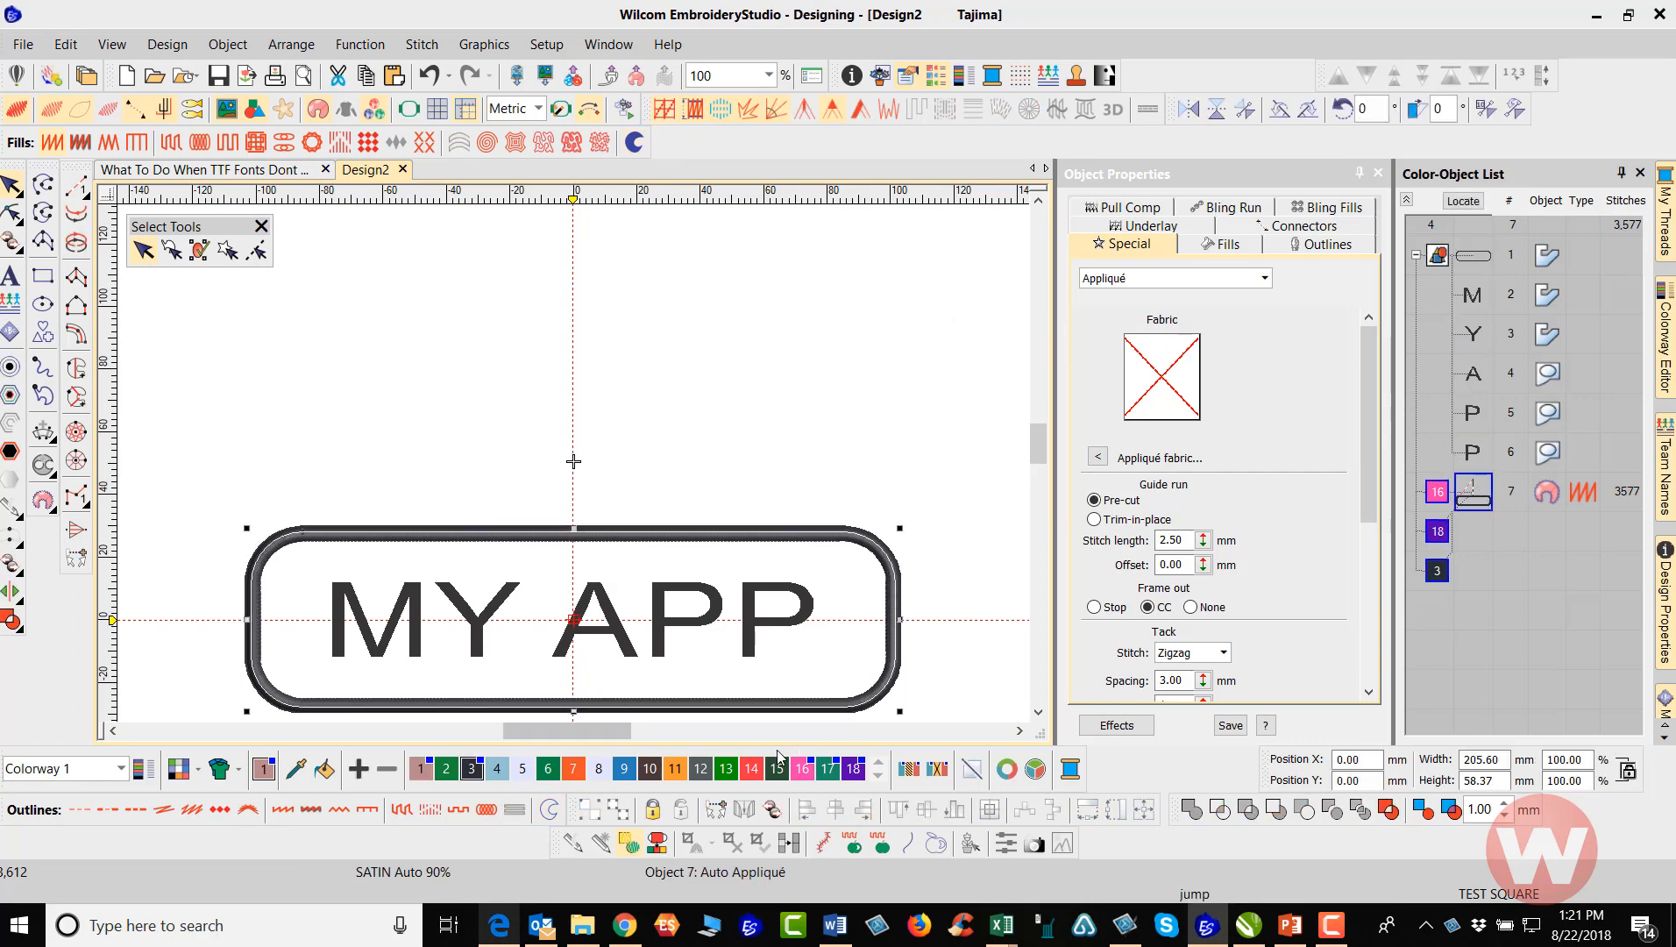
left_click(625, 770)
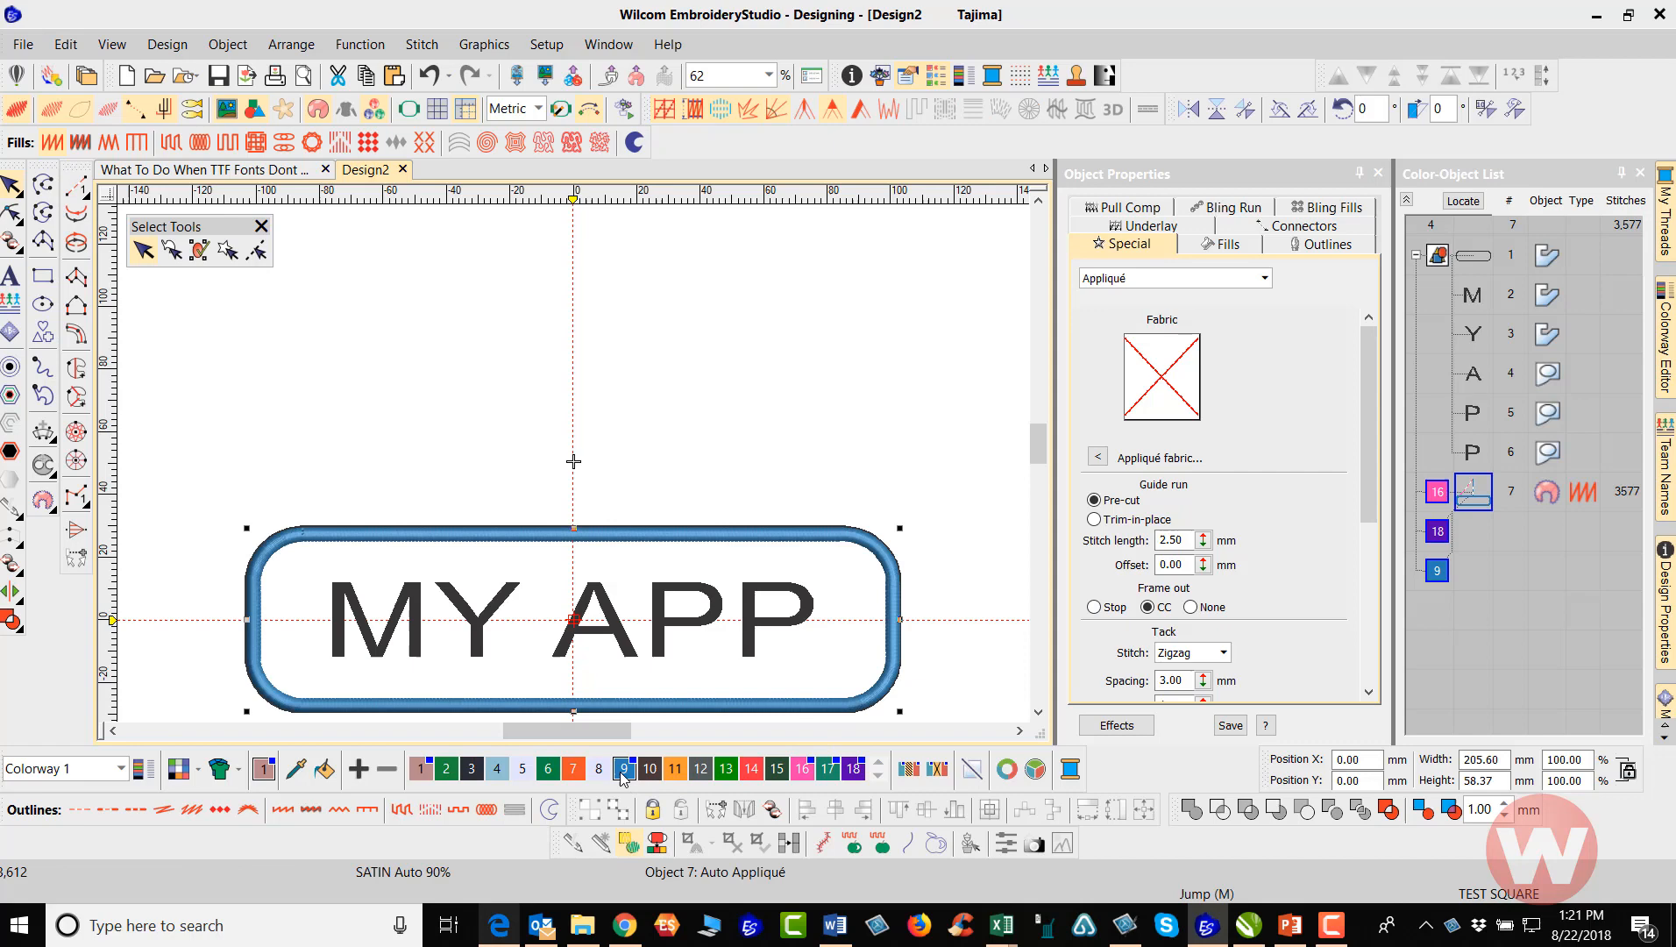
left_click(783, 371)
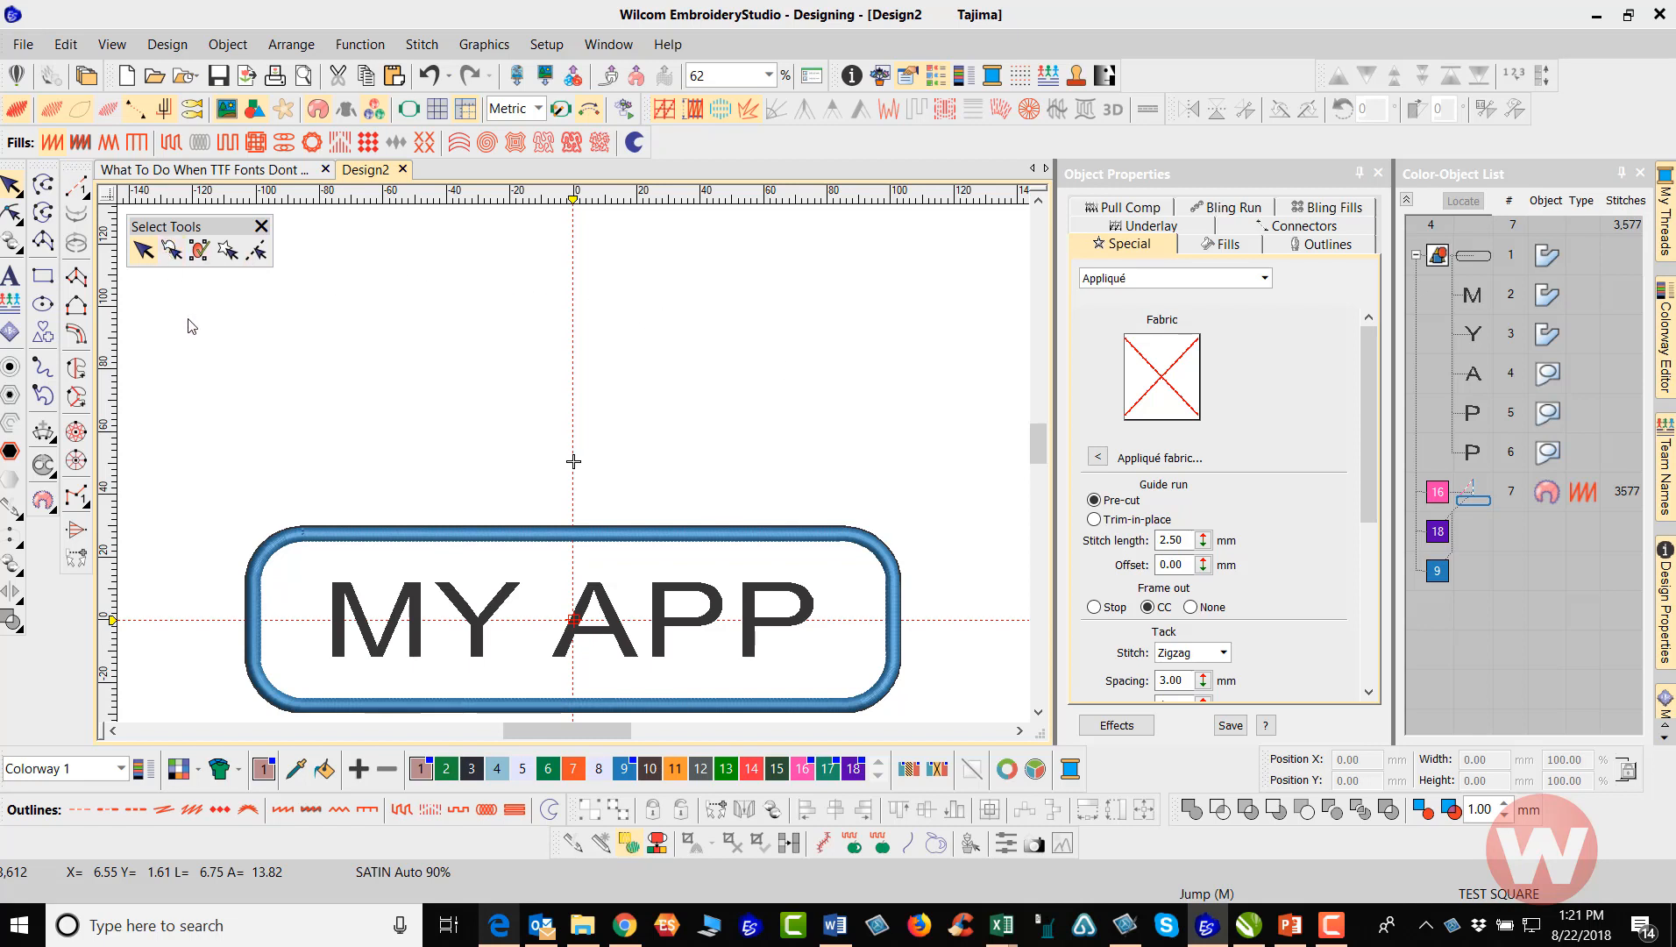
Reshape the appliqué object by moving its frame-out marker down along the vertical centerline, closer to the border's upper edge
left_click(12, 213)
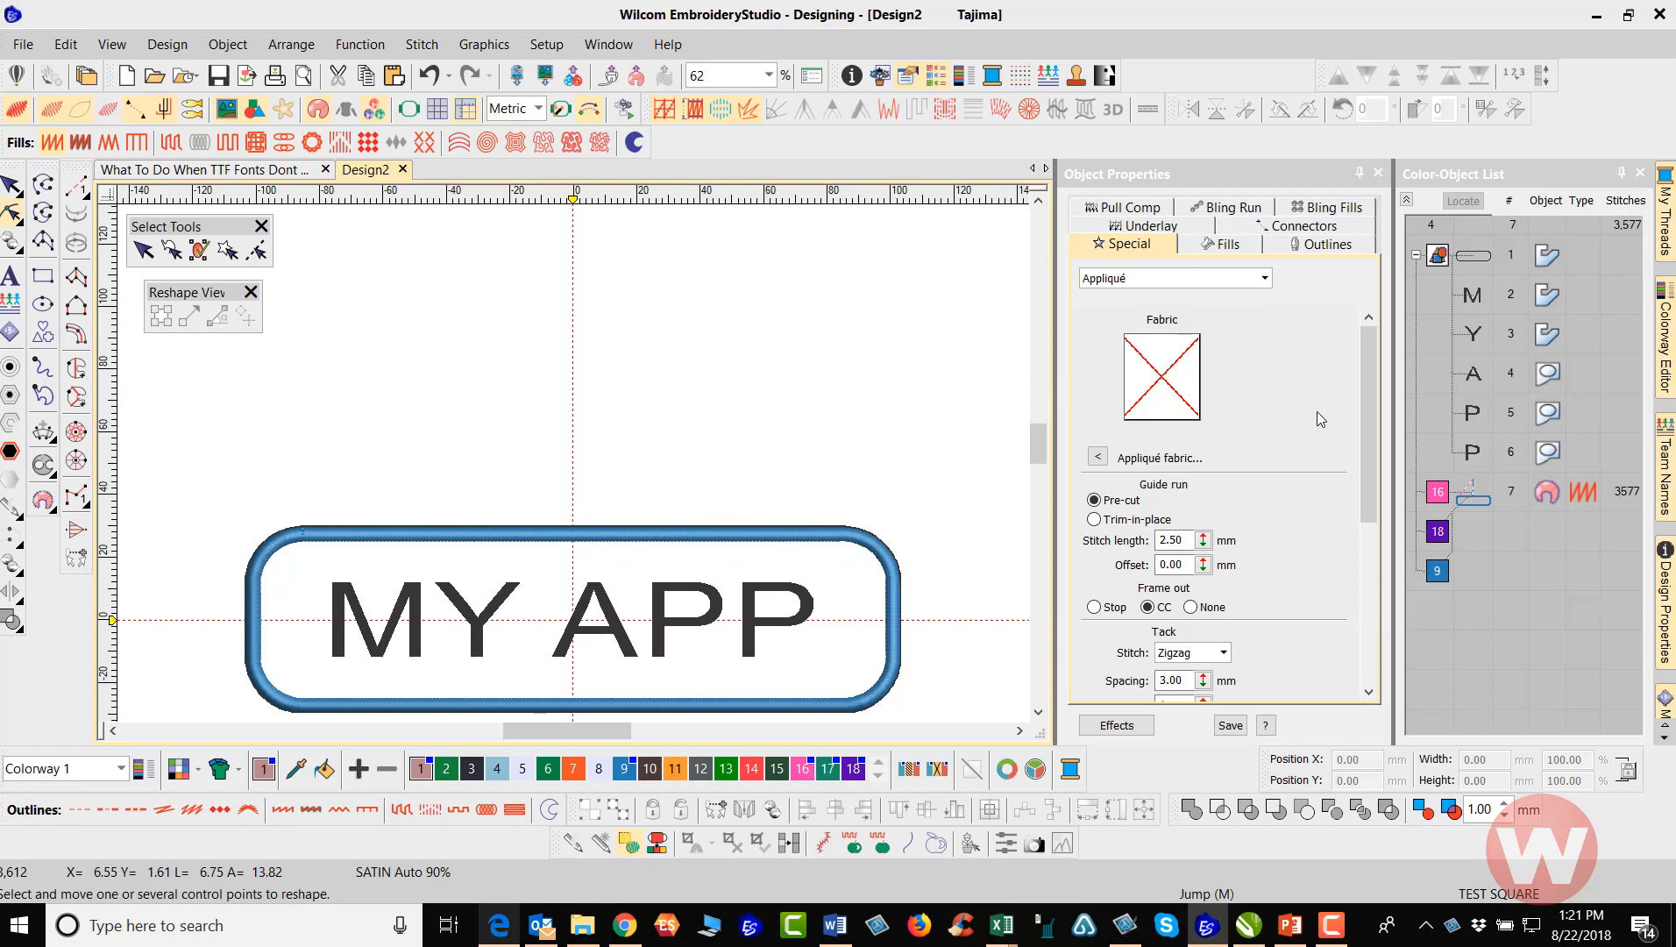
left_click(1431, 494)
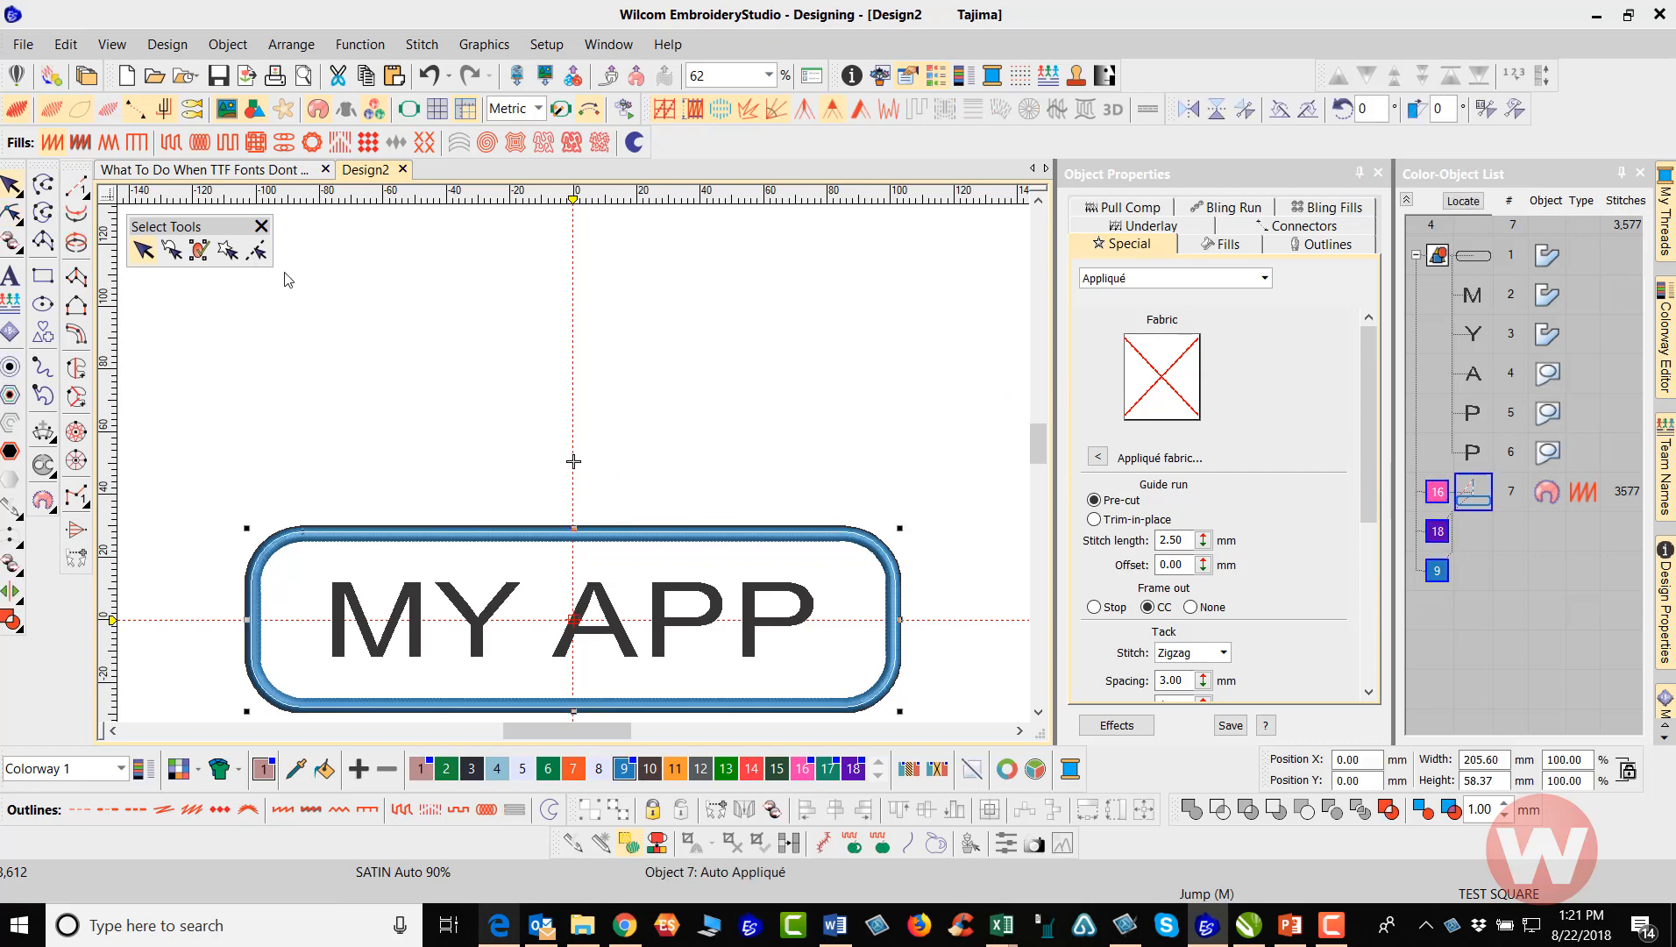
key("h")
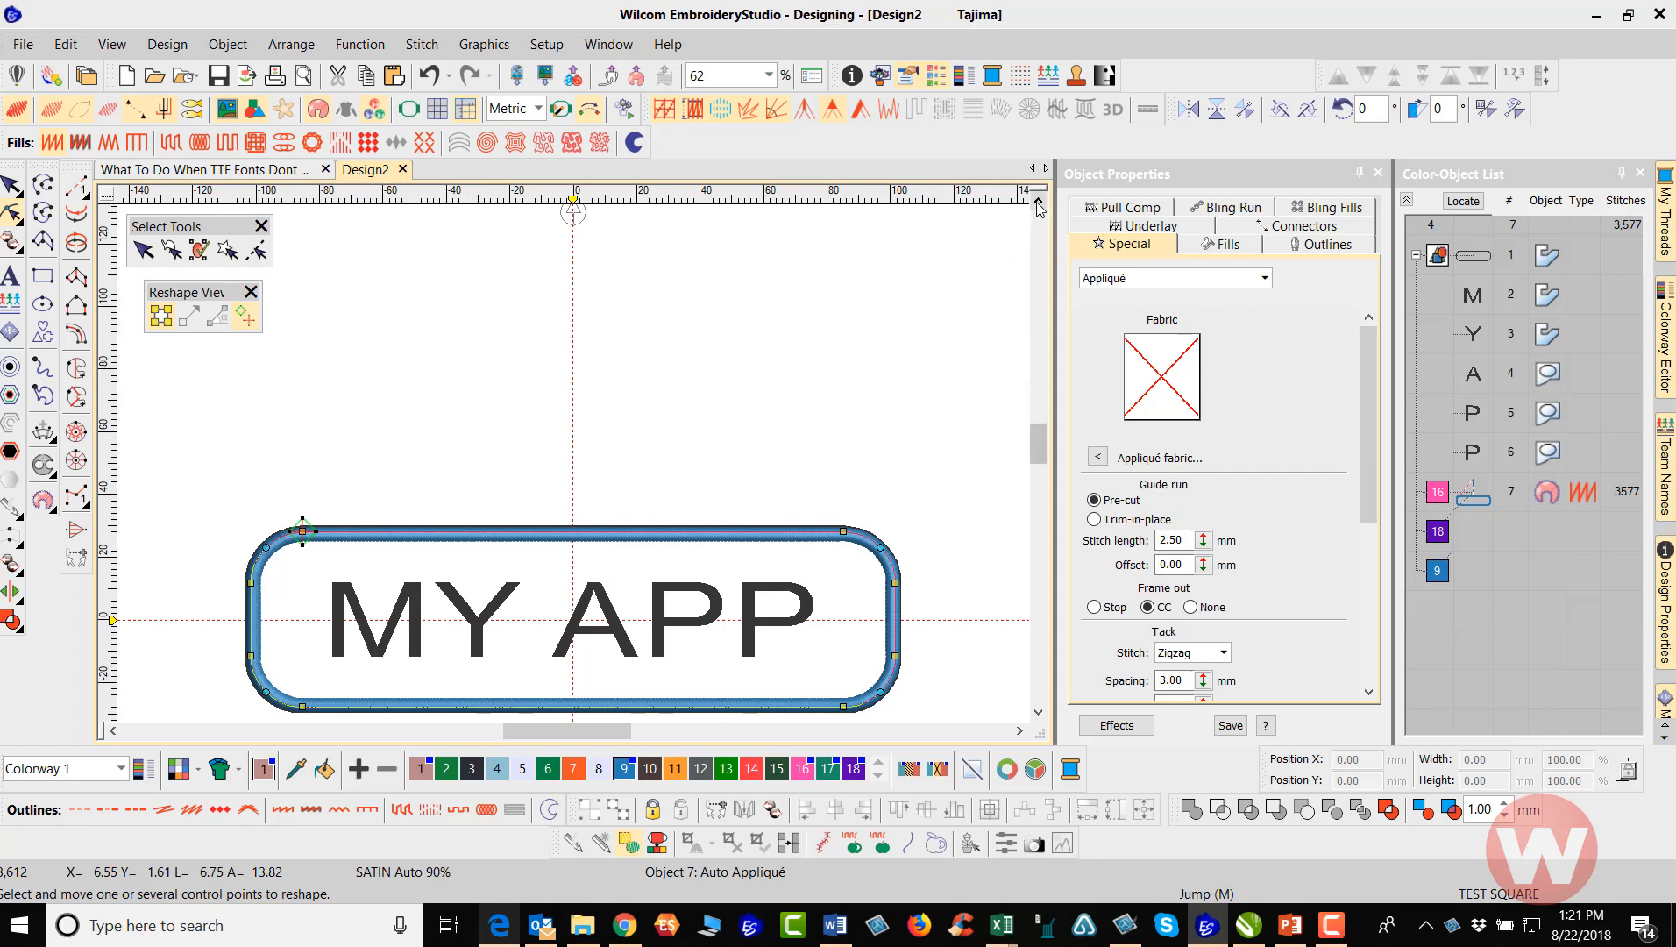
scroll(995, 221, "up", 1)
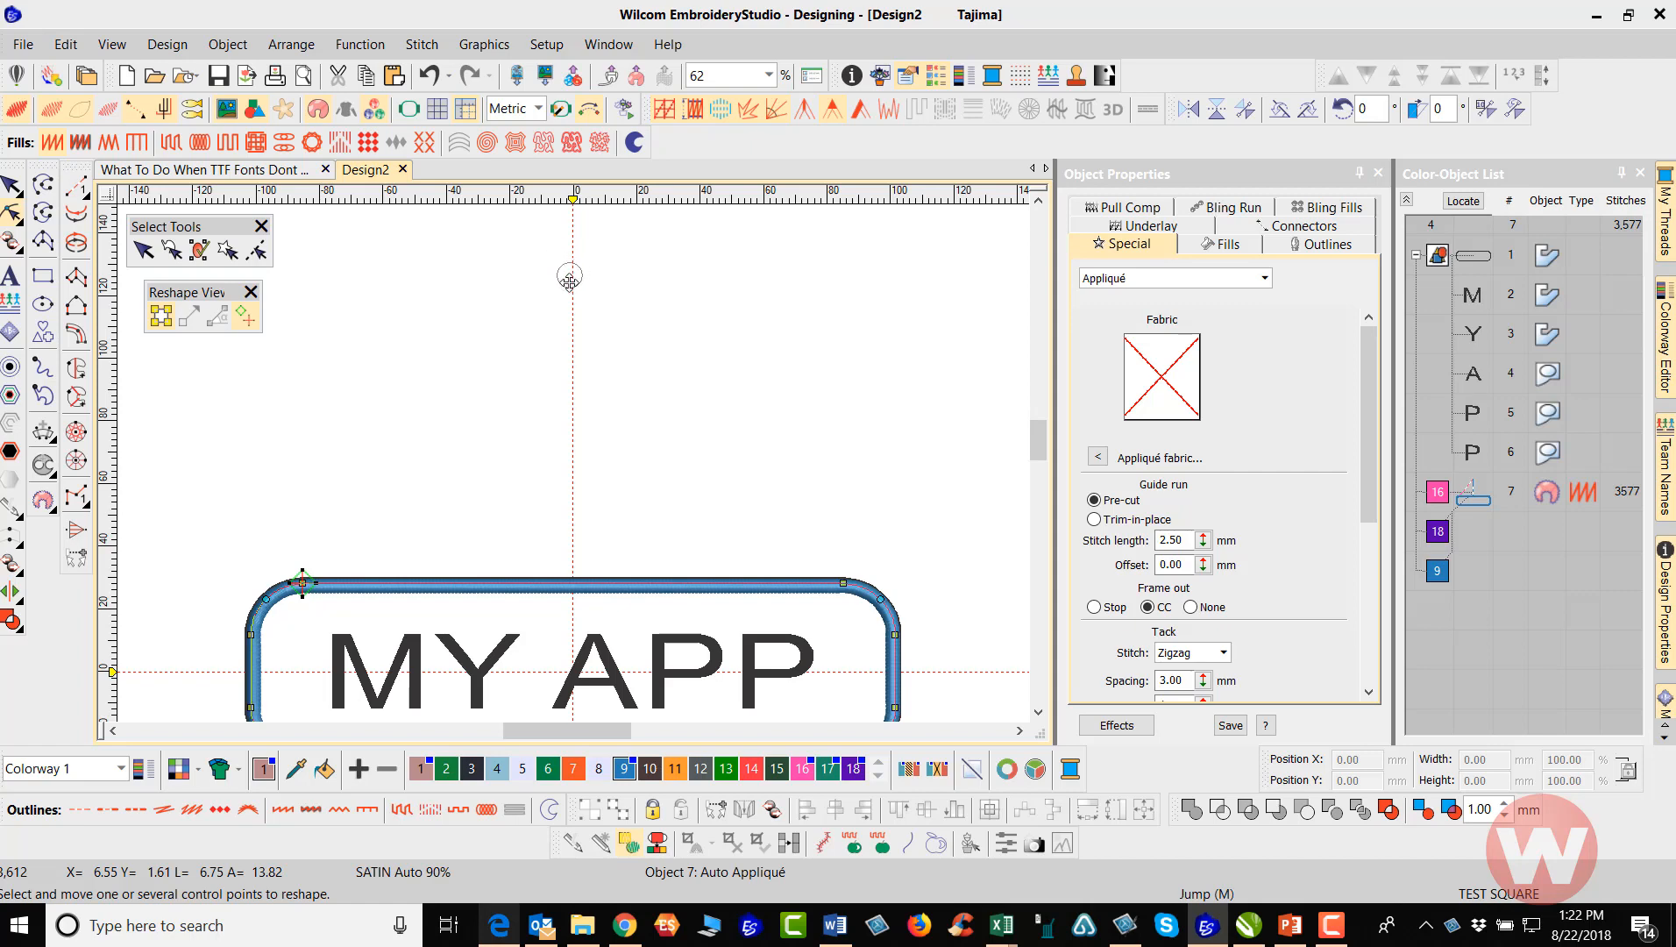
left_click_drag(571, 377, 571, 375)
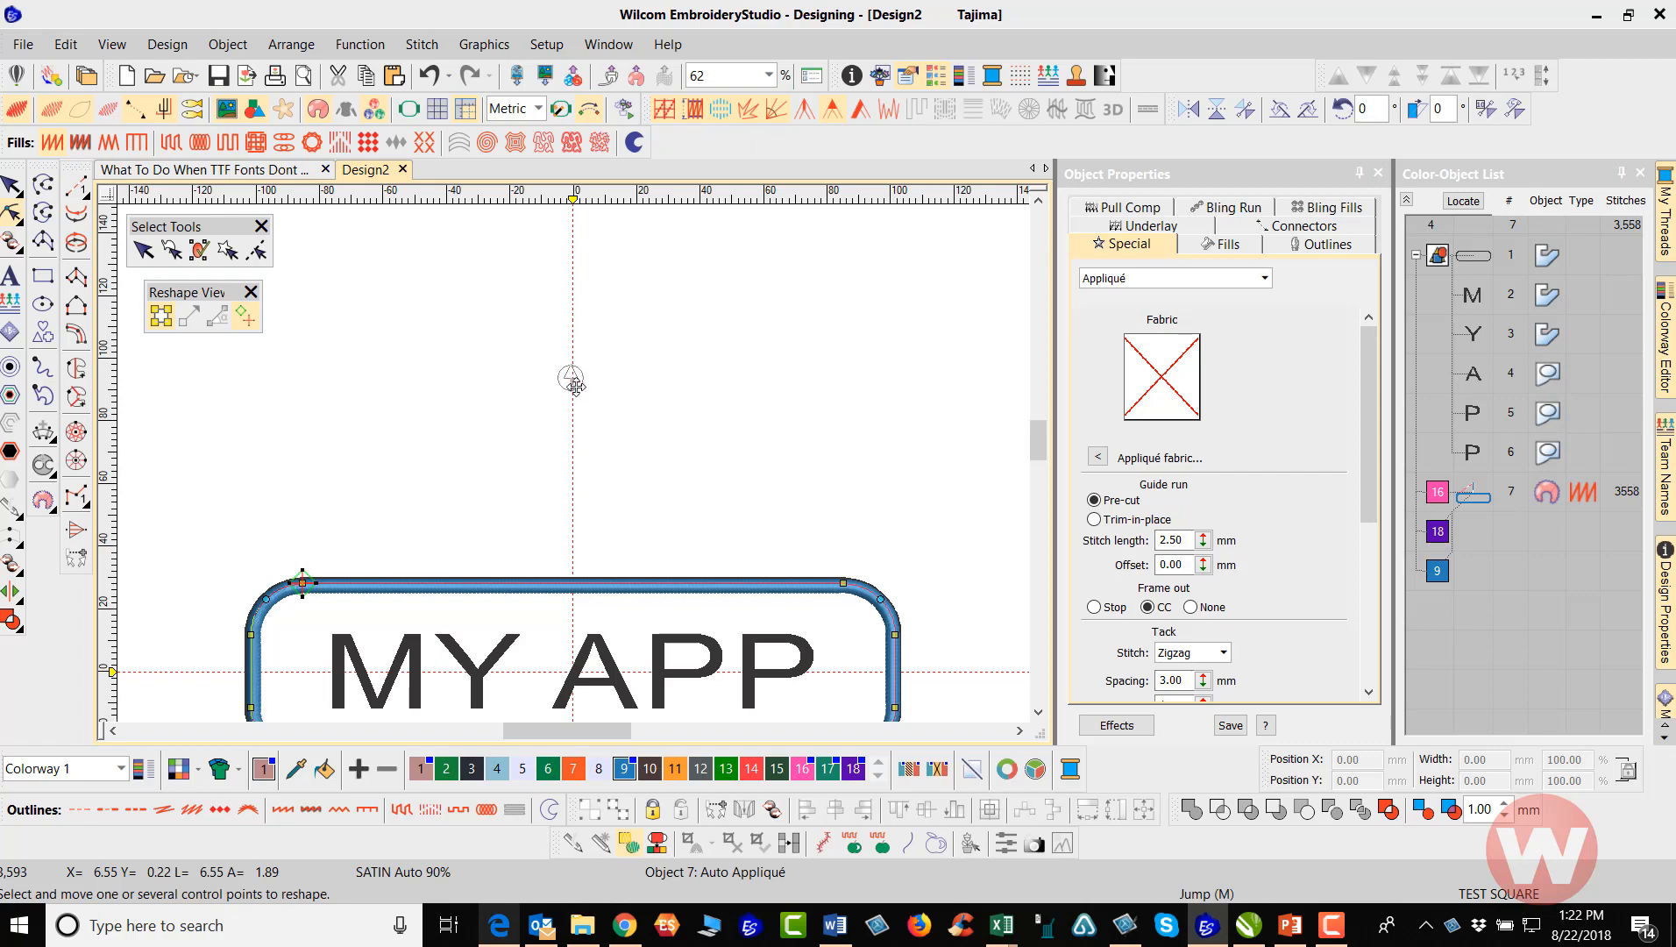
scroll(565, 523, "down", 2)
scroll(566, 522, "up", 3)
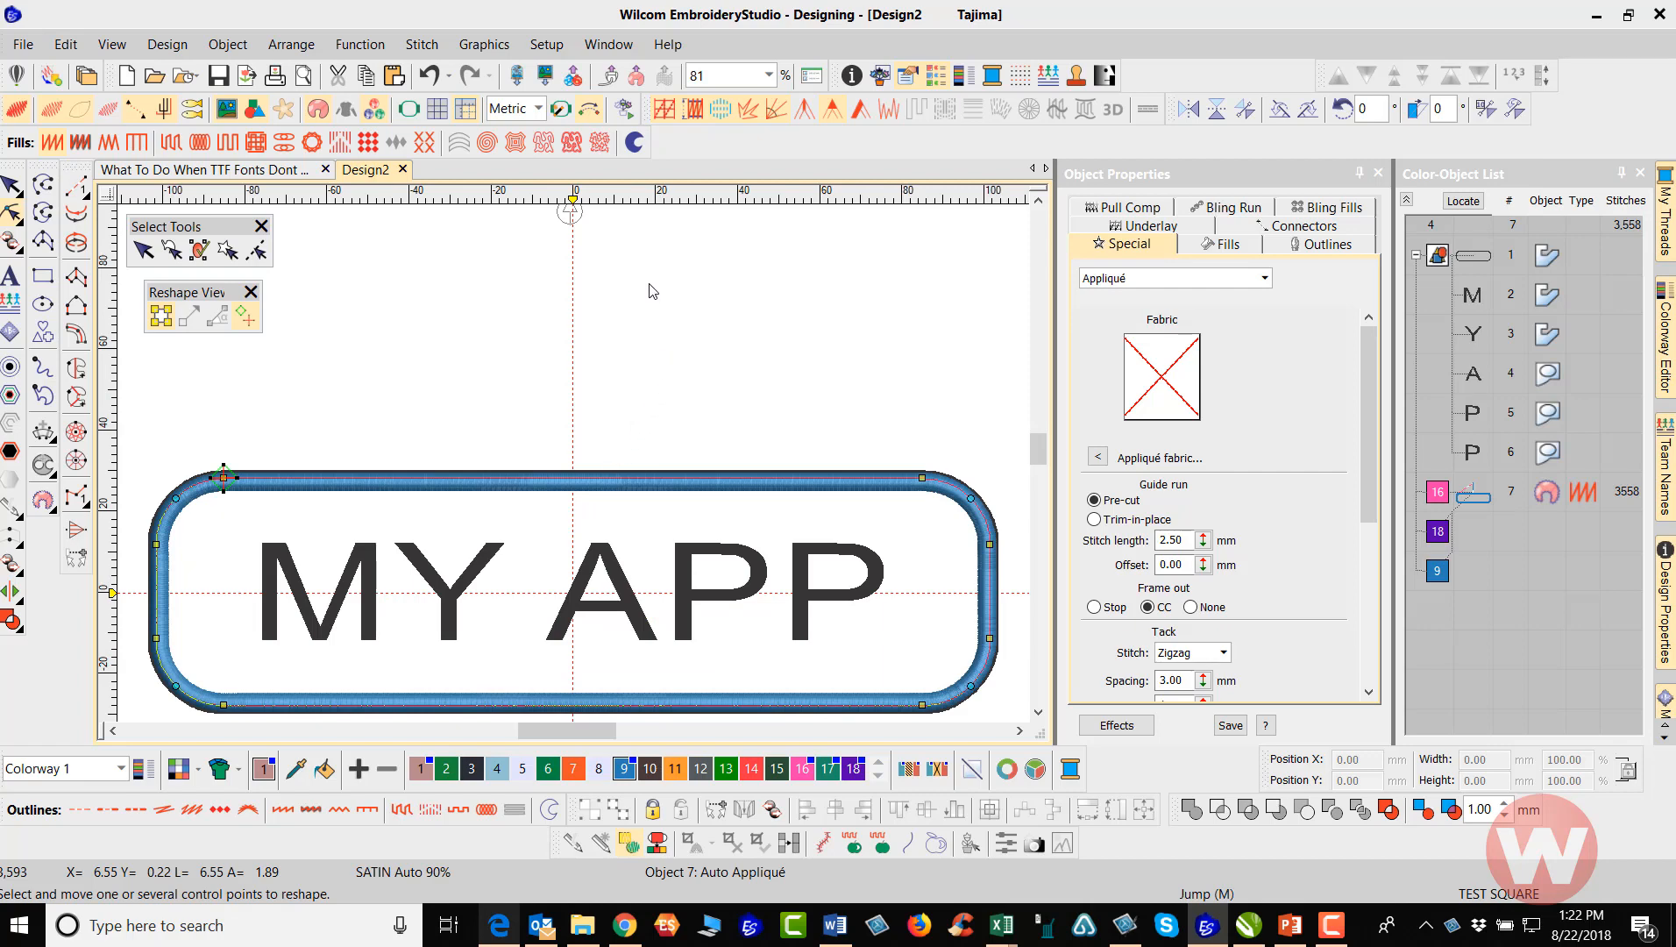
Simulate the appliqué stitchout in Stitch Player, and end with nothing selected
left_click(626, 108)
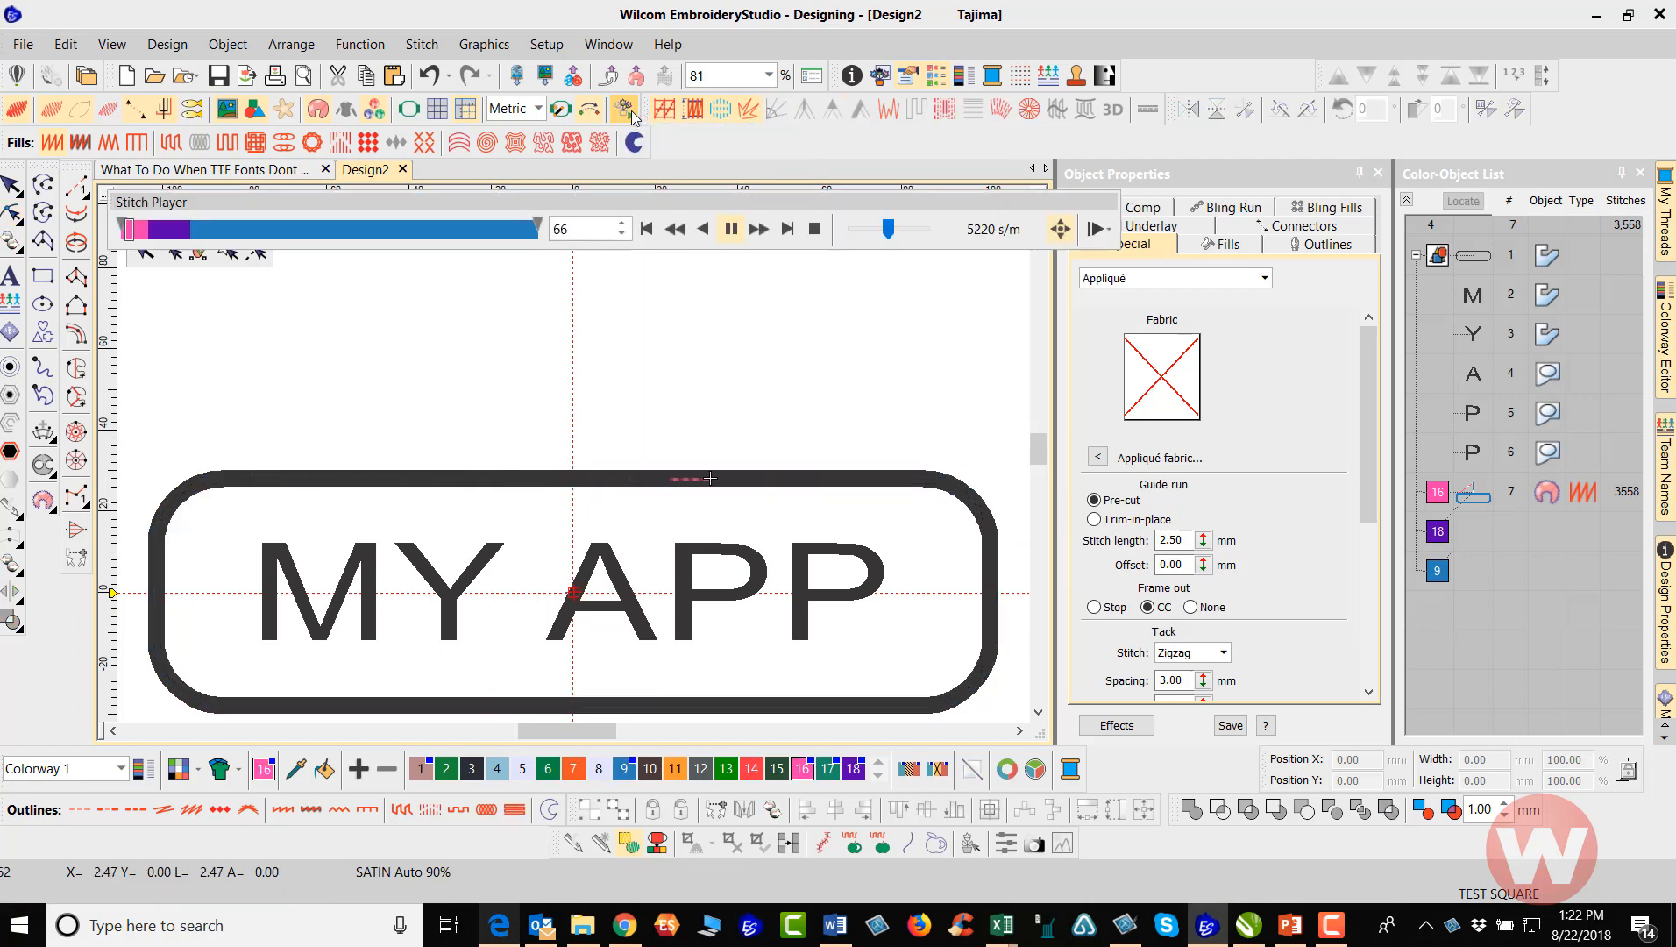
left_click(13, 184)
key("Escape")
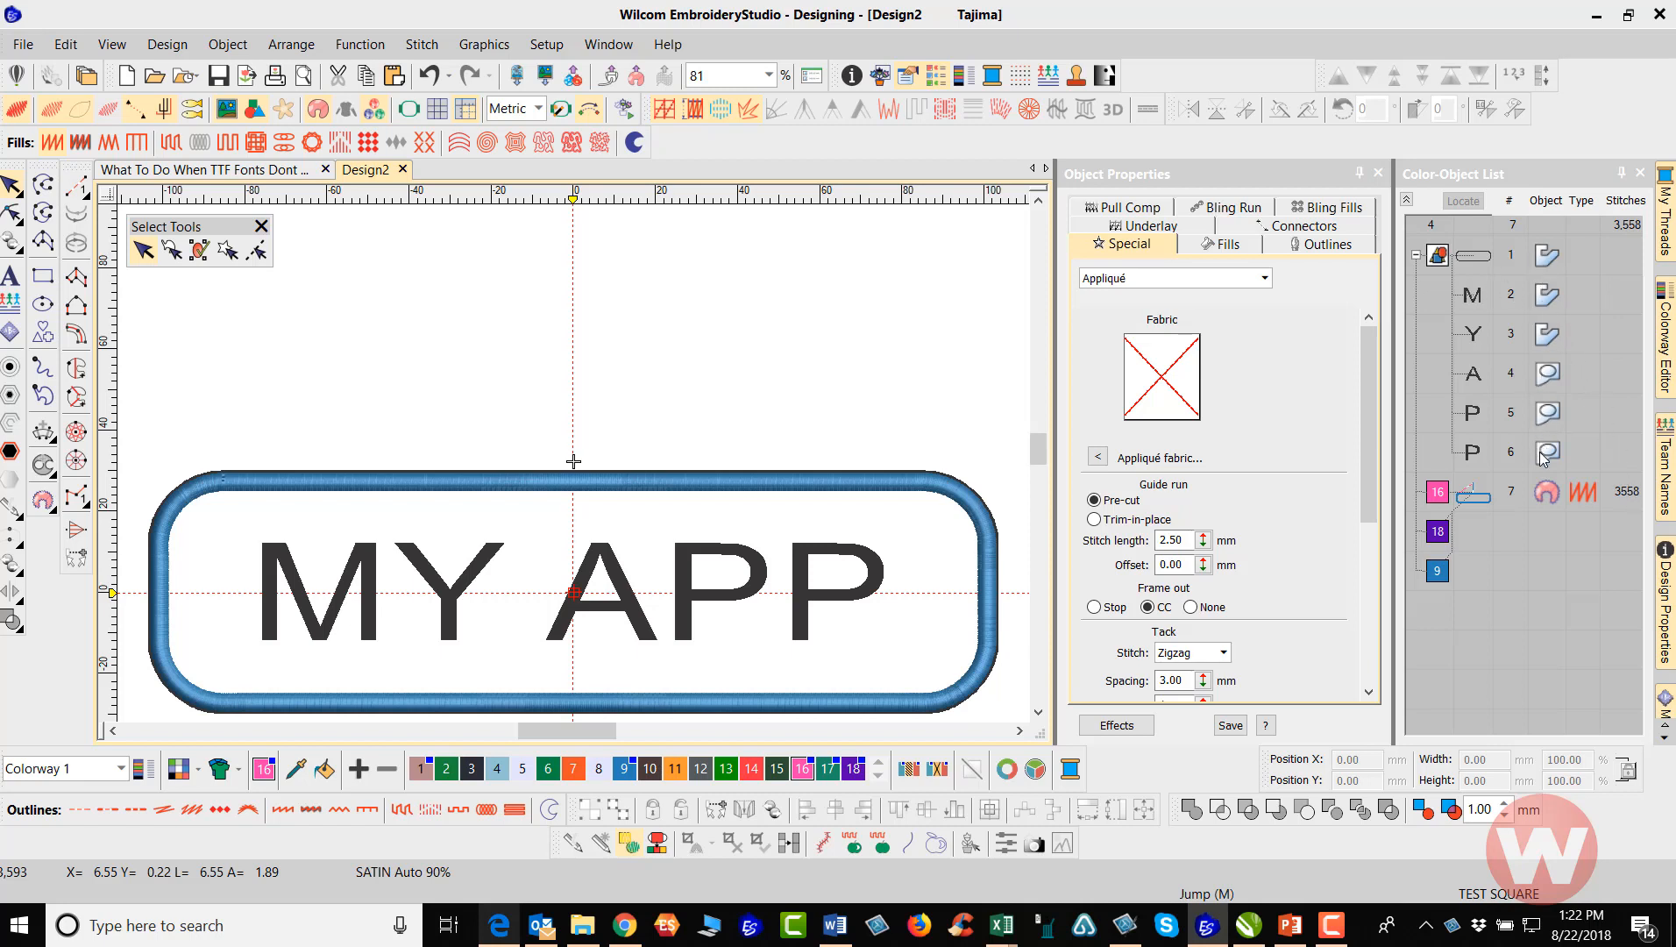
Hide the vector rounded rectangle and "MY APP" letter outlines, leaving the stitched appliqué border shown
left_click(1439, 256)
right_click(1442, 260)
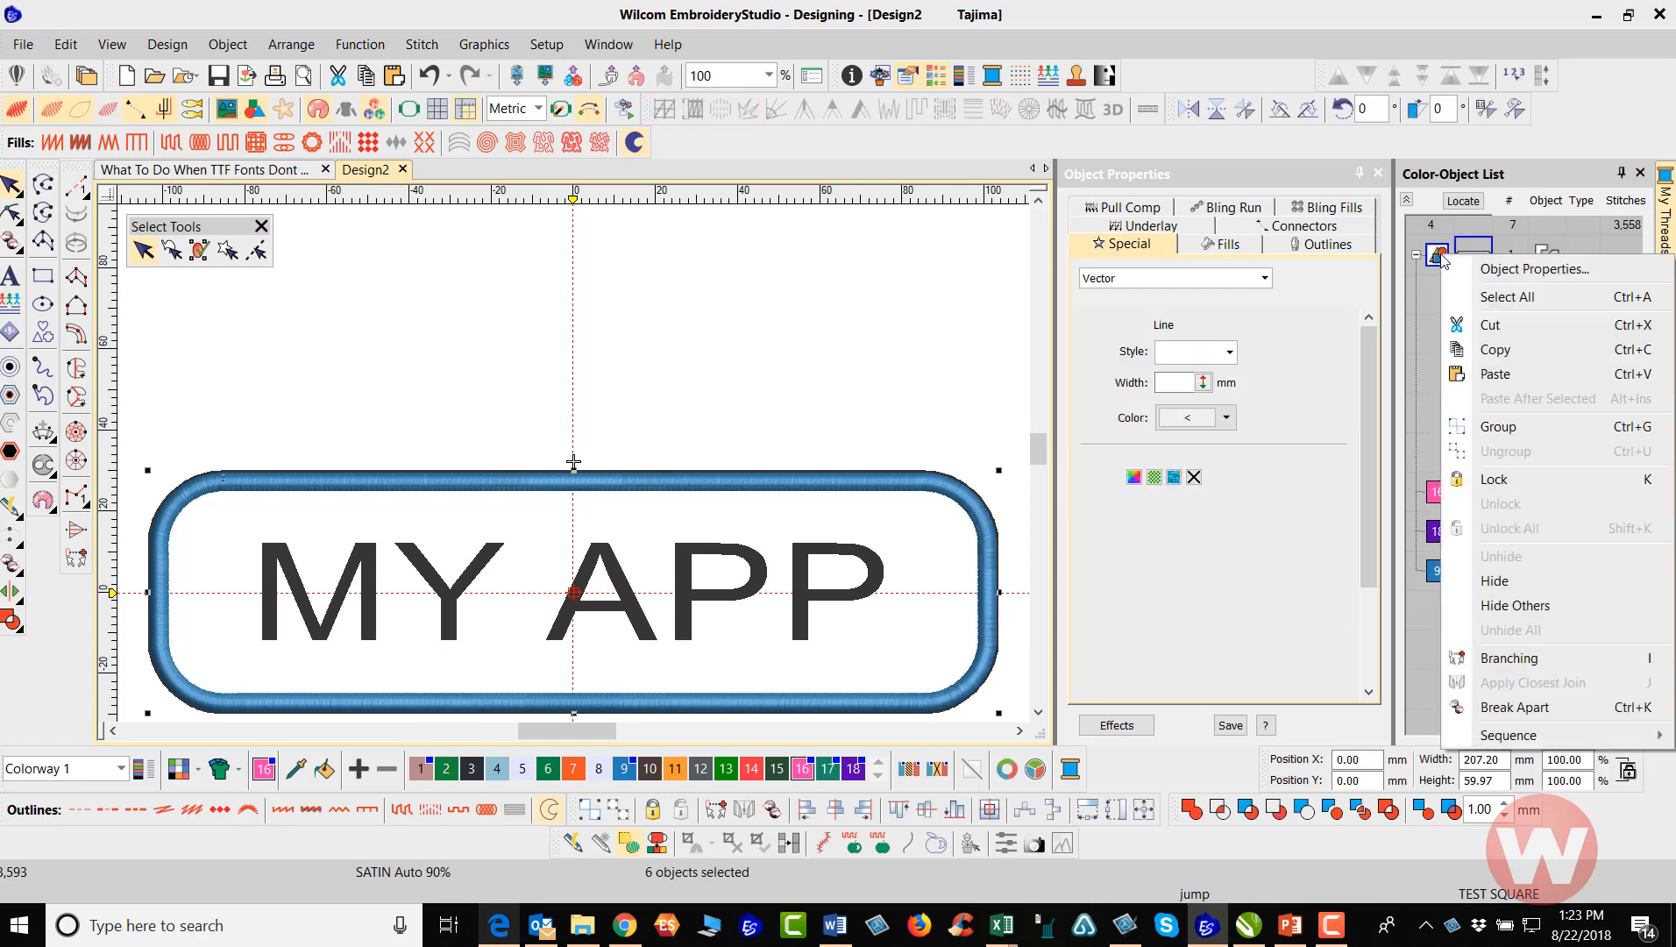
left_click(1504, 580)
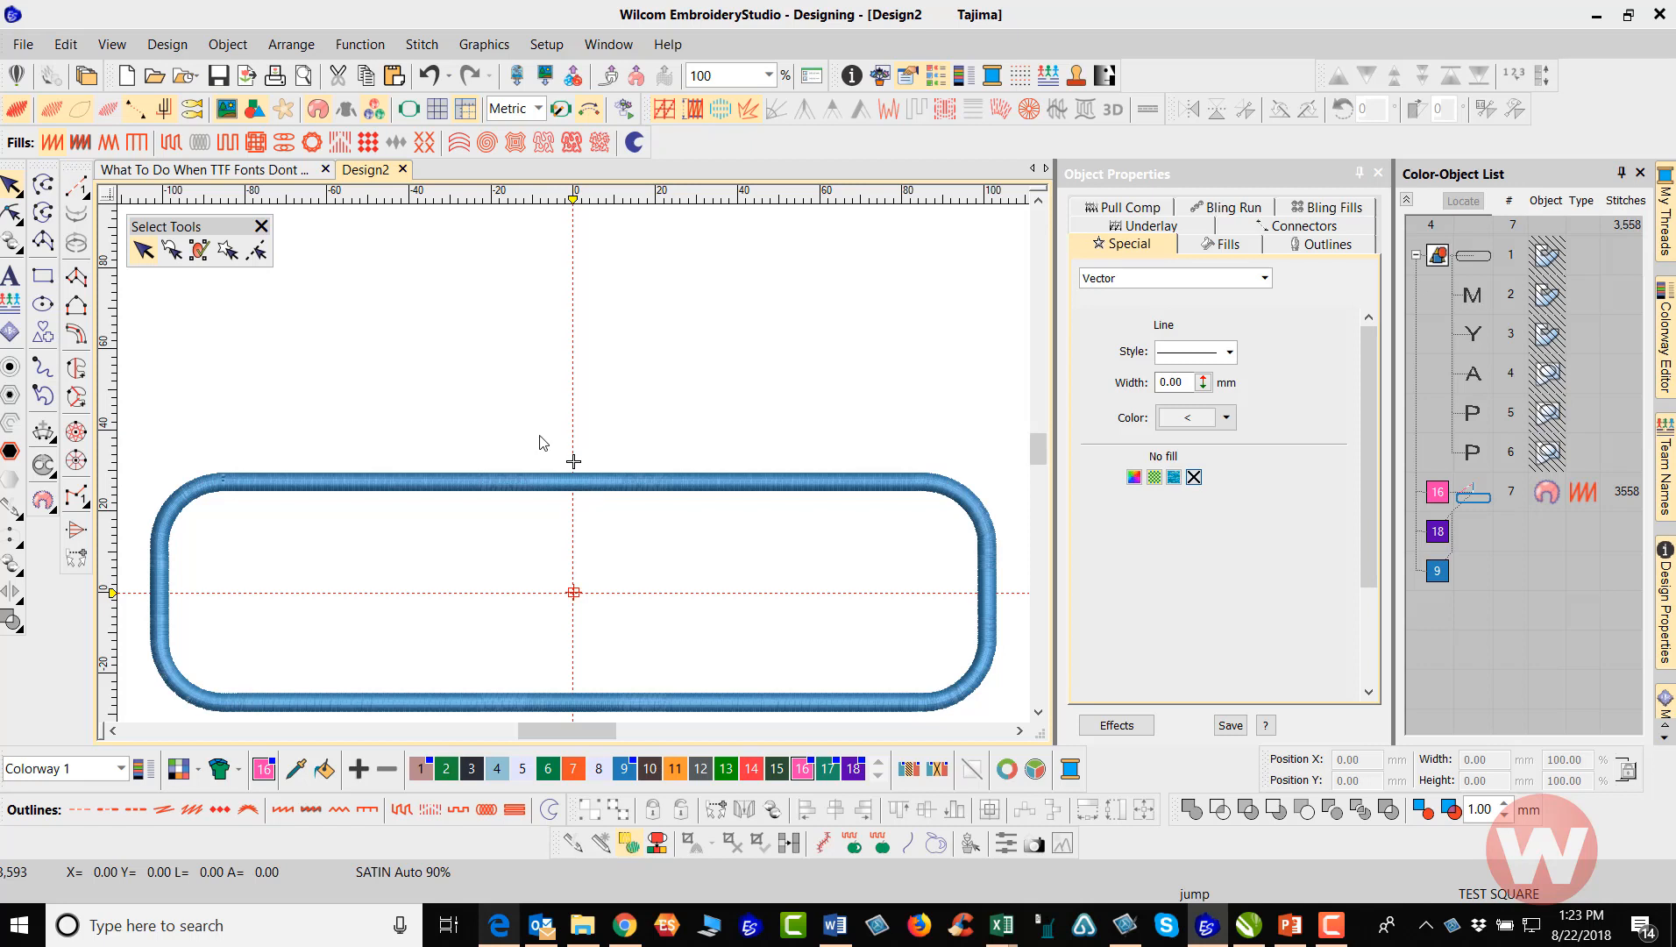
Set Auto Start & End to a digitized start/end point and place that point at the design's center
left_click(157, 49)
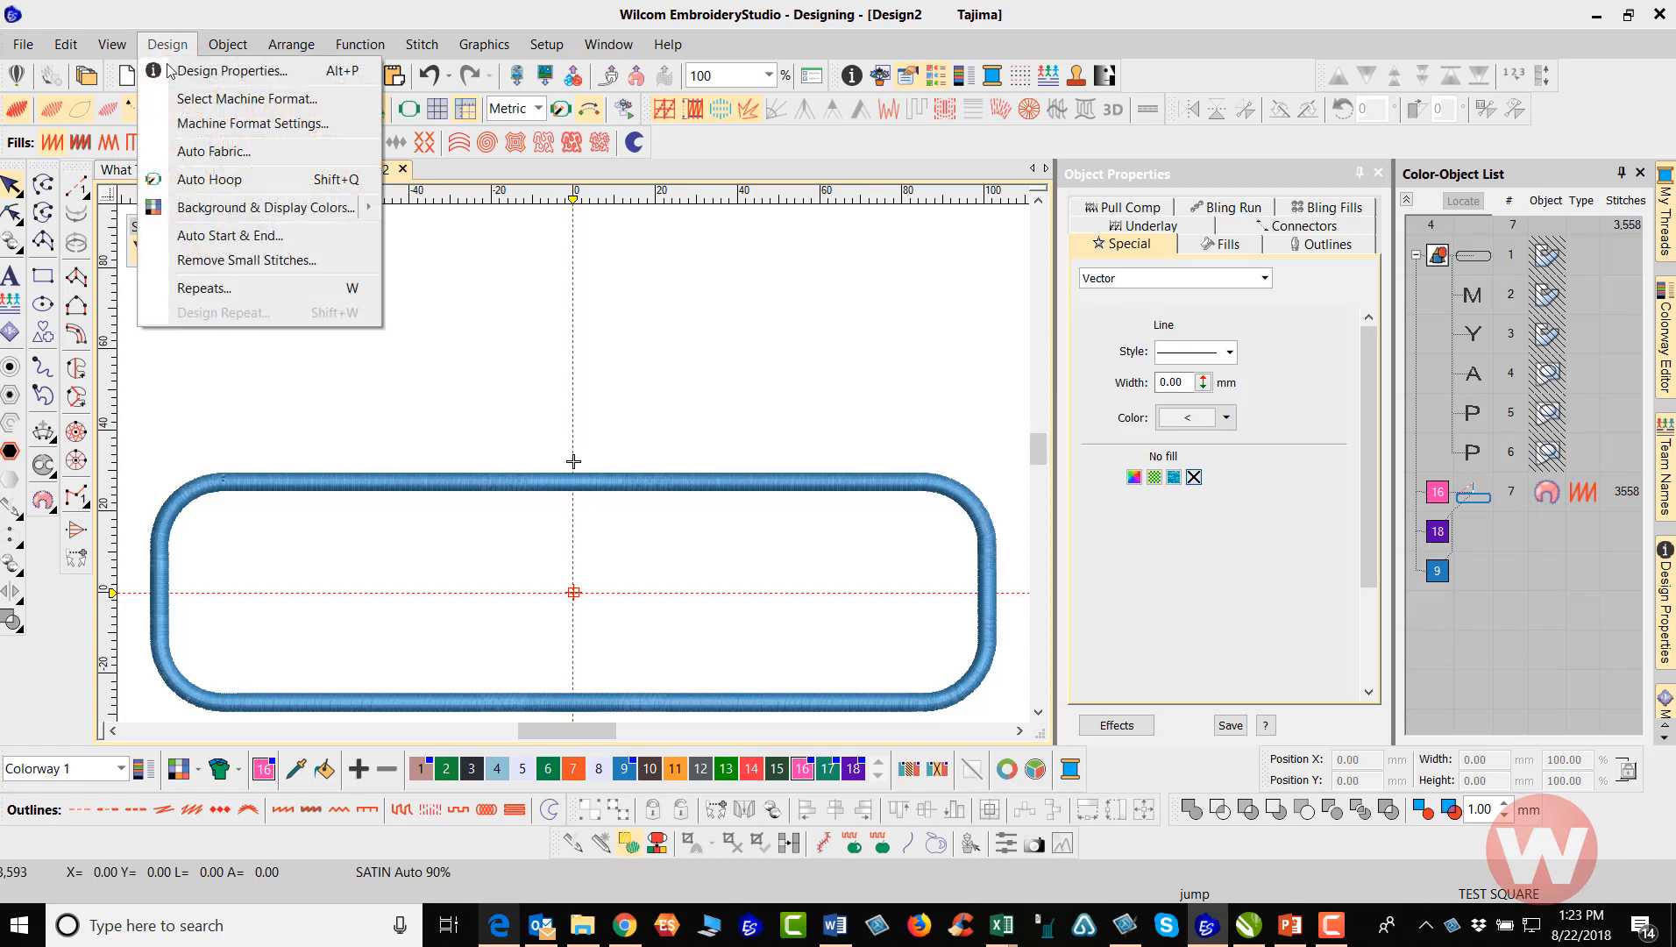
left_click(215, 237)
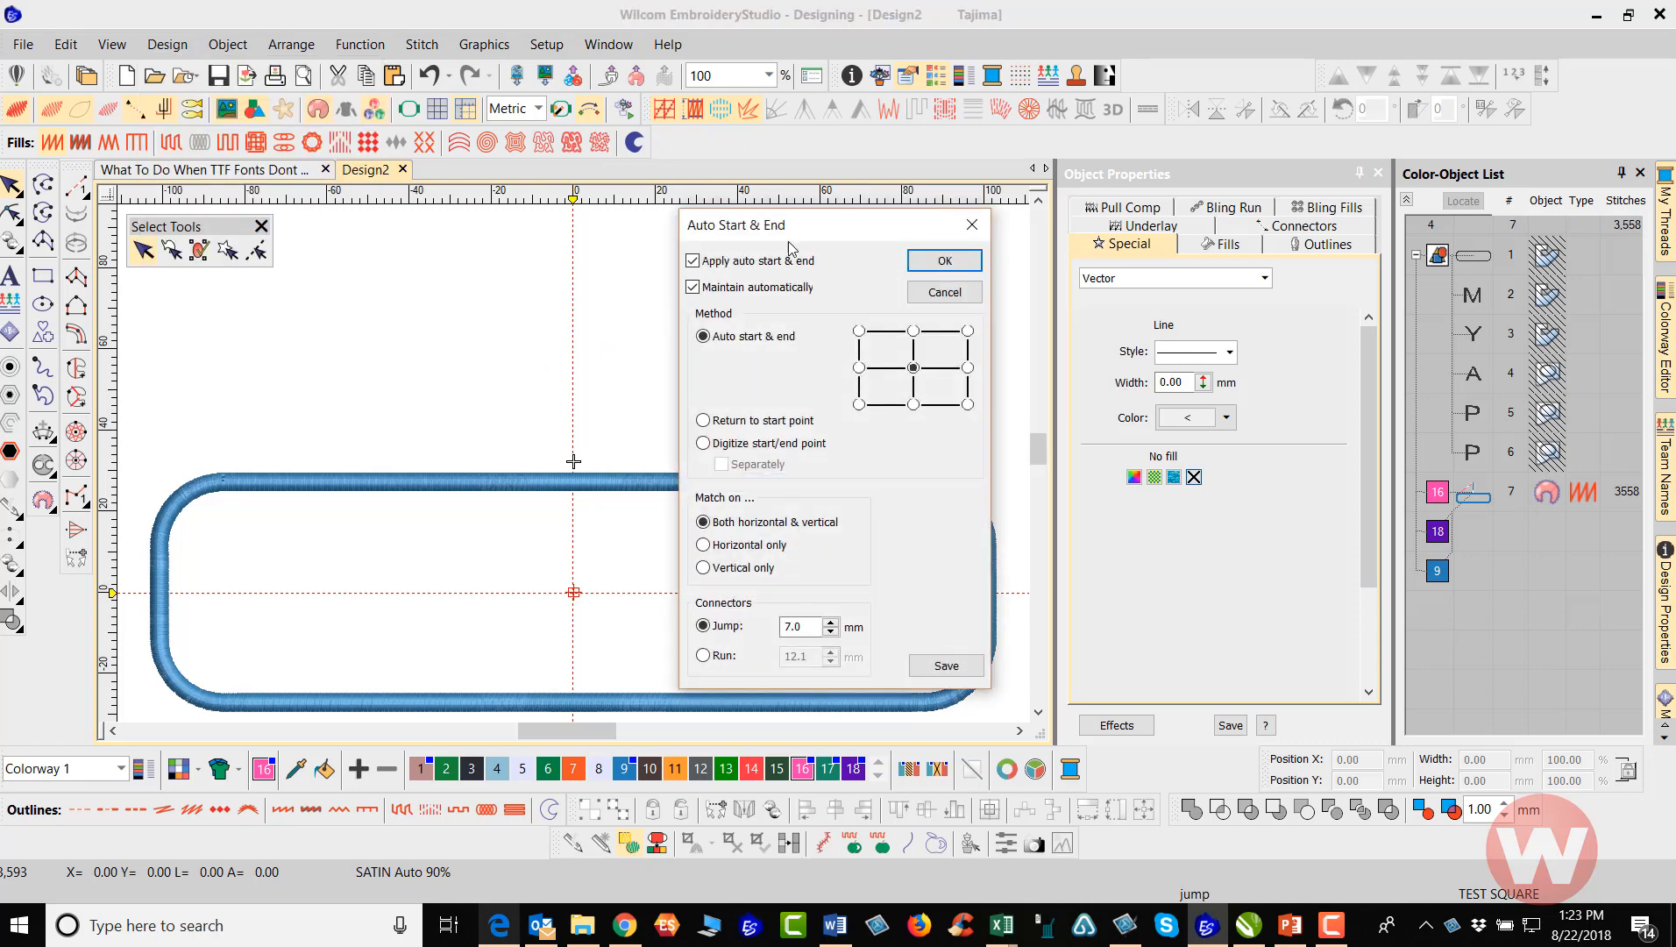
left_click_drag(868, 228, 1050, 199)
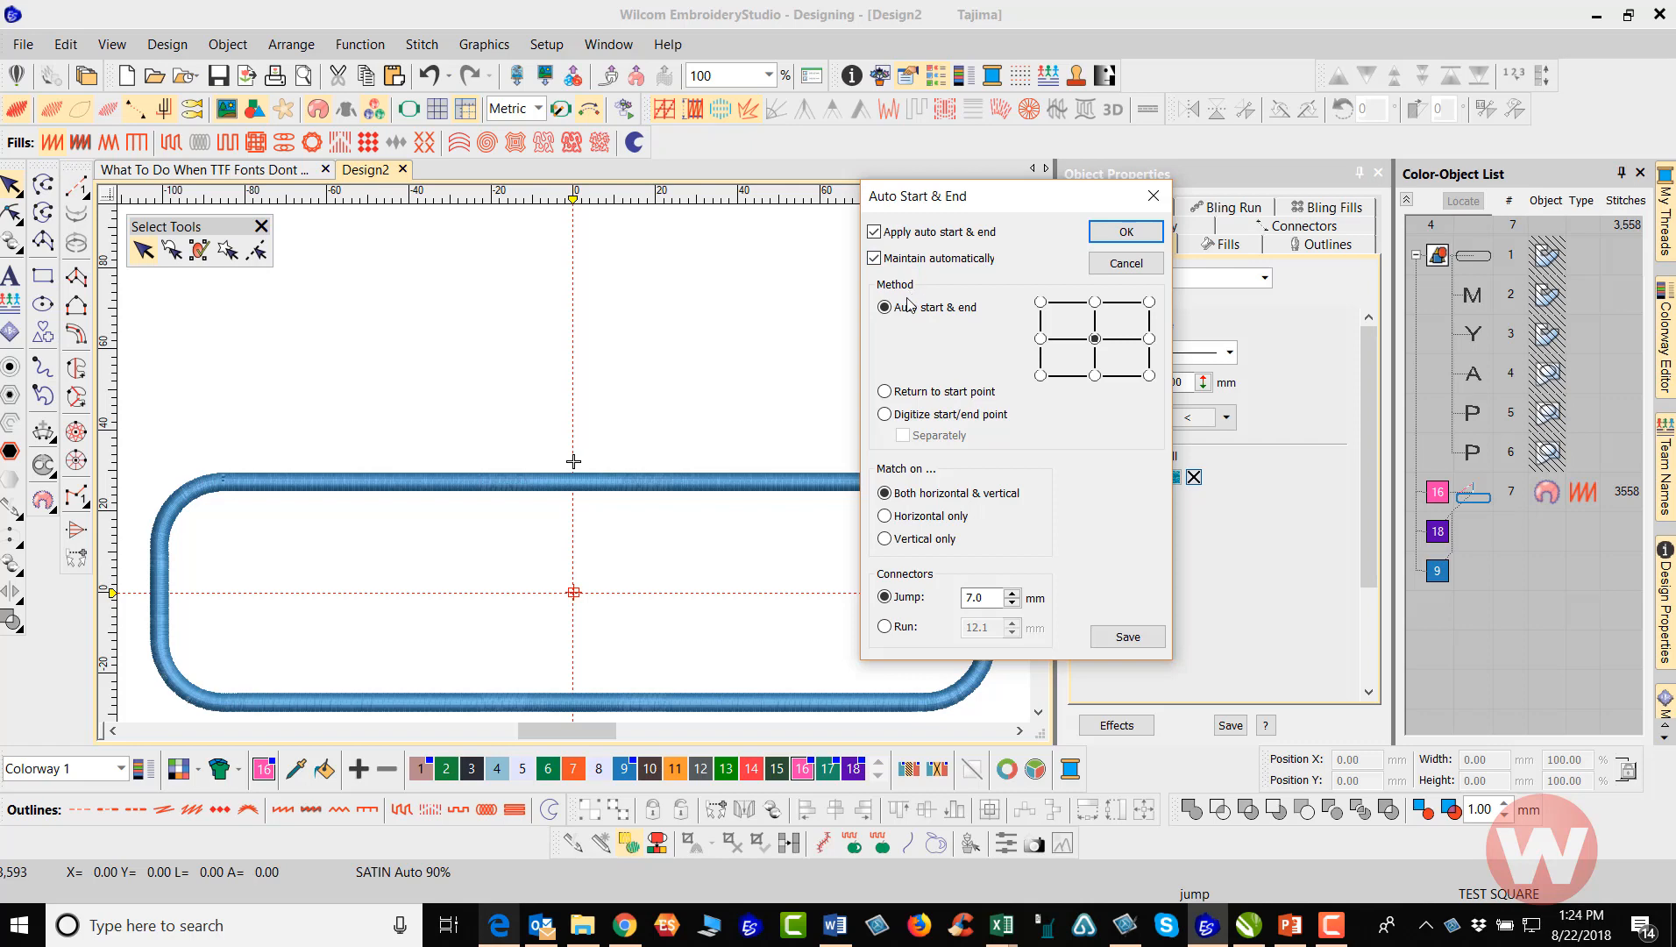
left_click(886, 419)
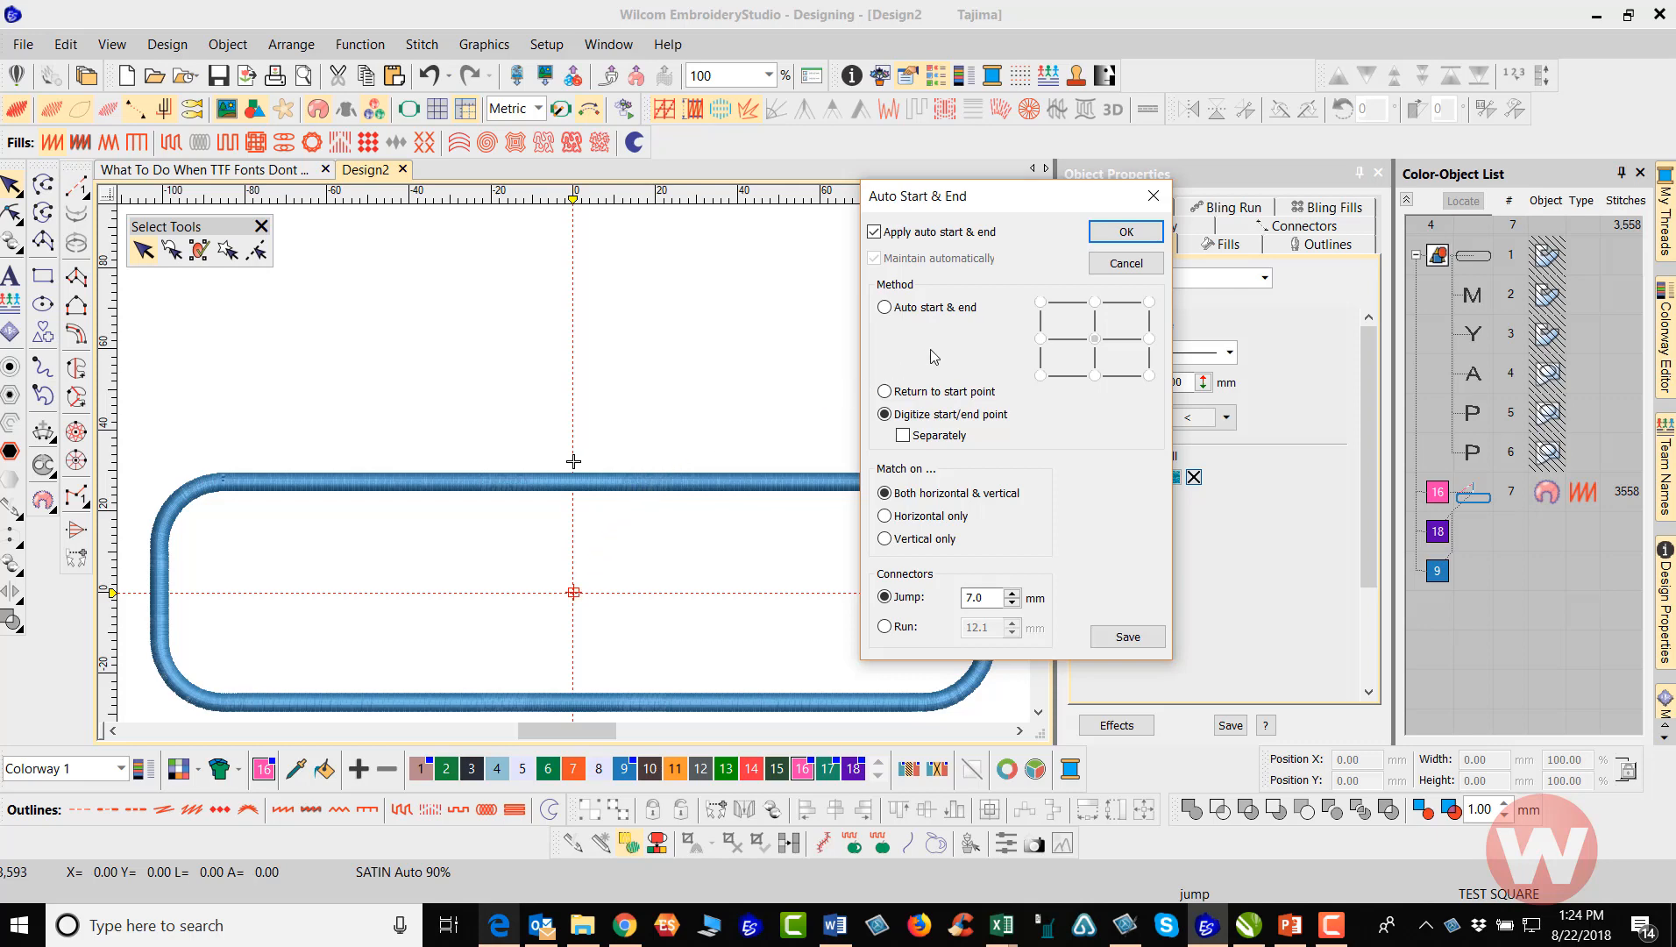
left_click(1125, 233)
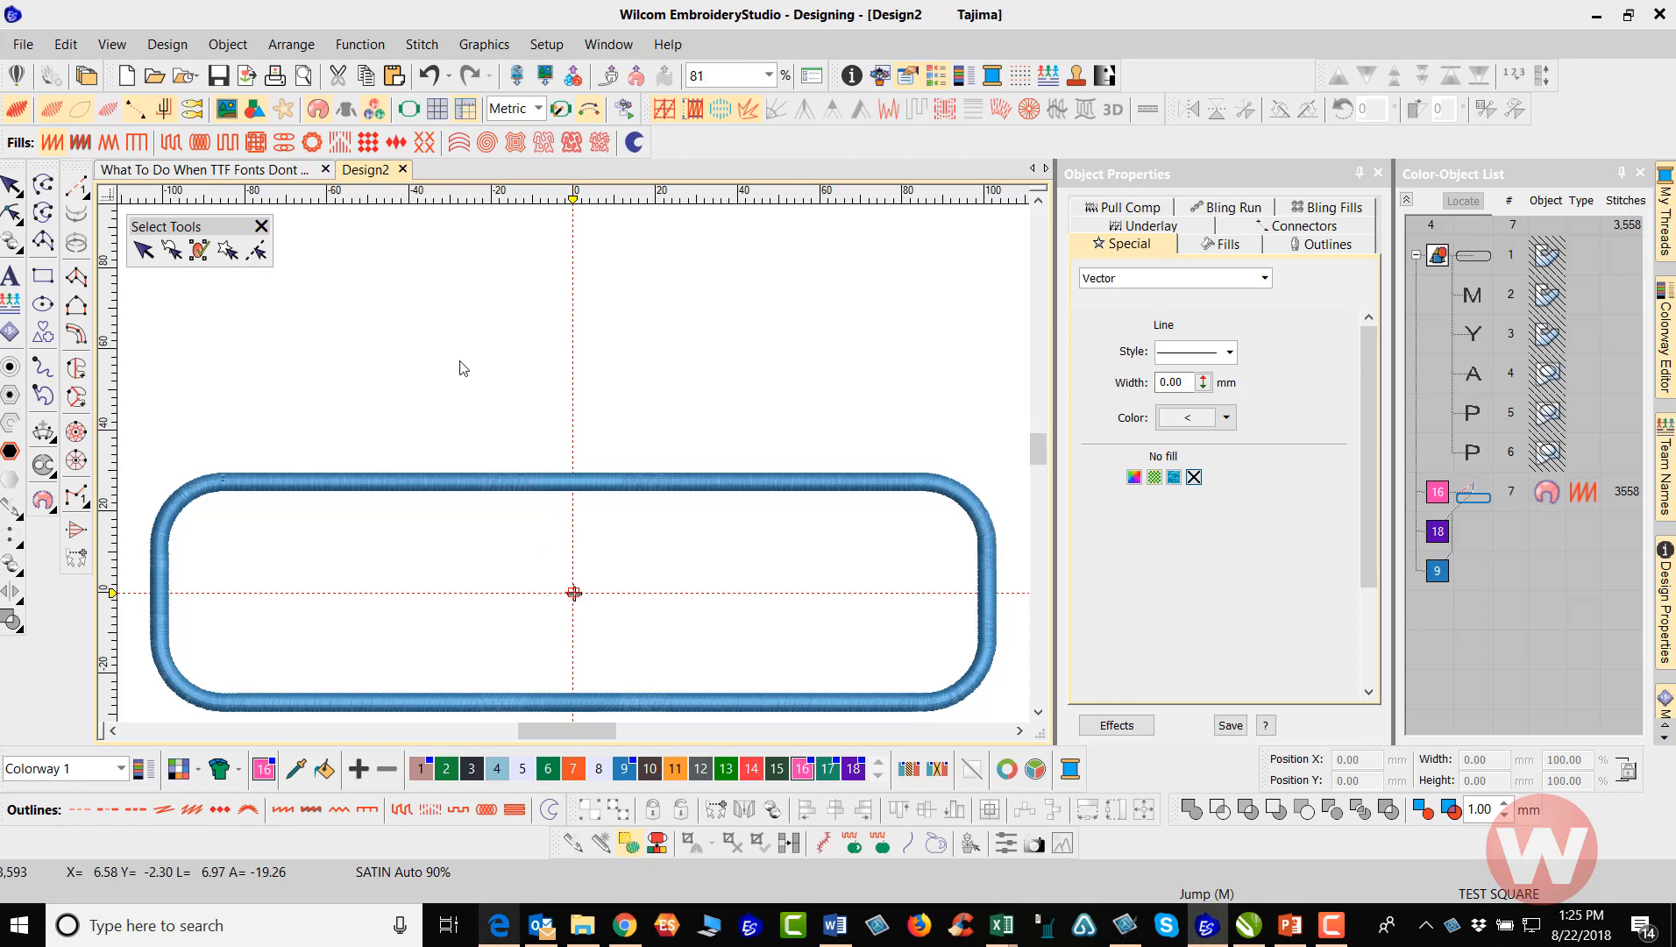
Save the design as "APP Box" in EMB format in the ONLINE TRAINIG DESIGNS folder under Documents
left_click(29, 49)
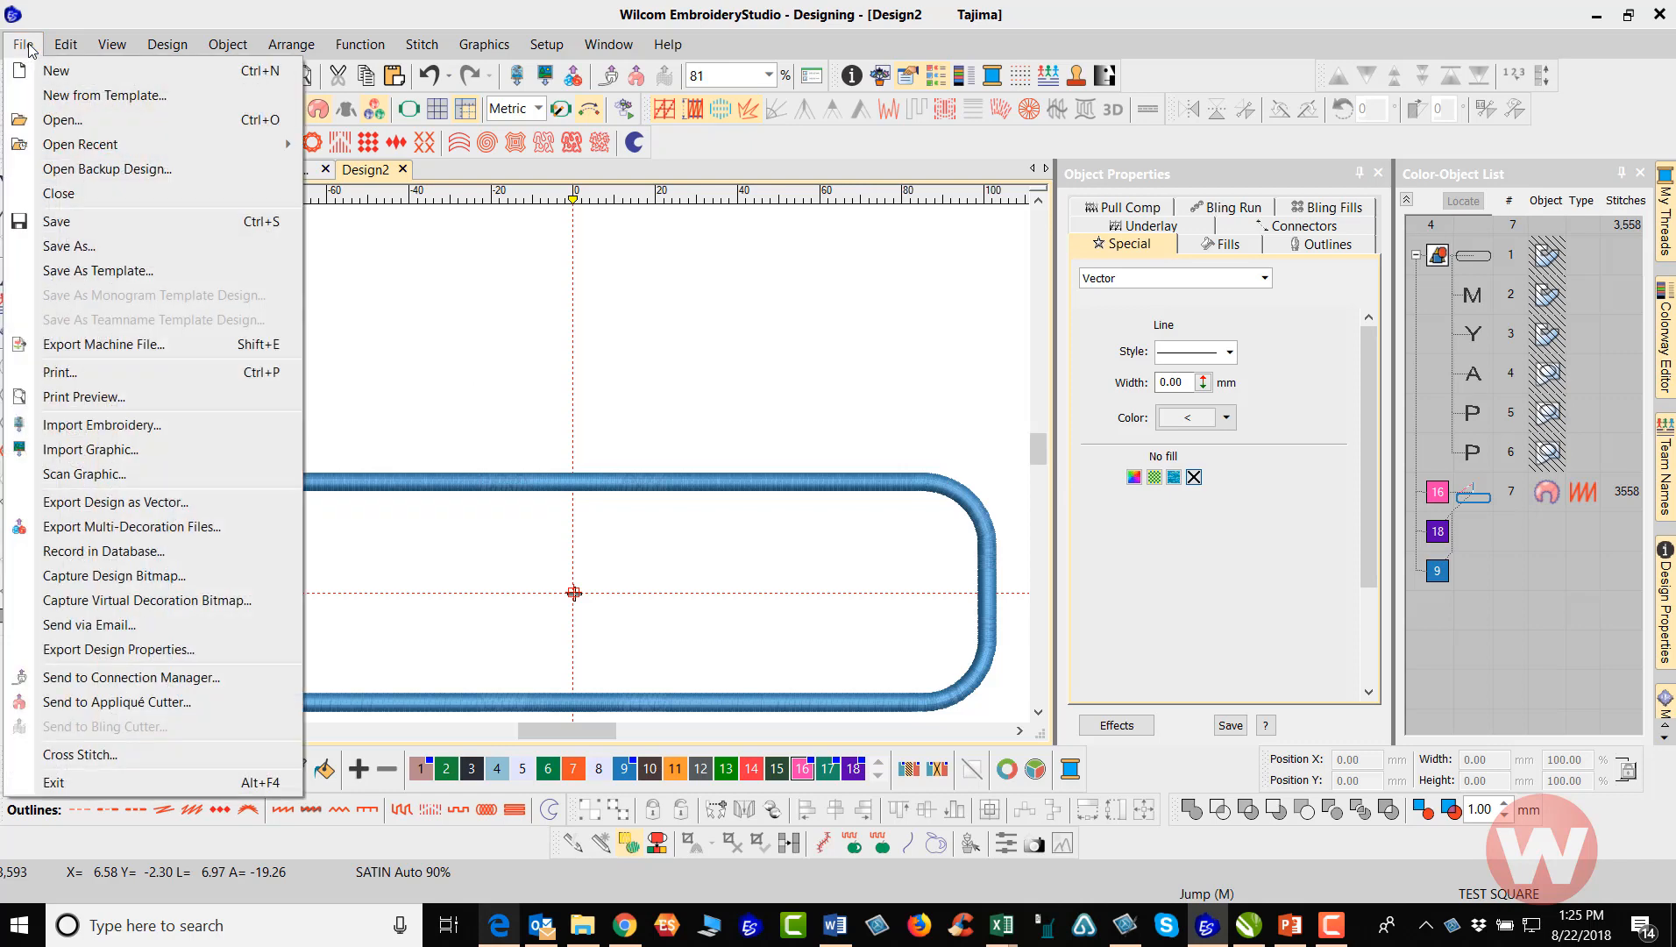
left_click(81, 252)
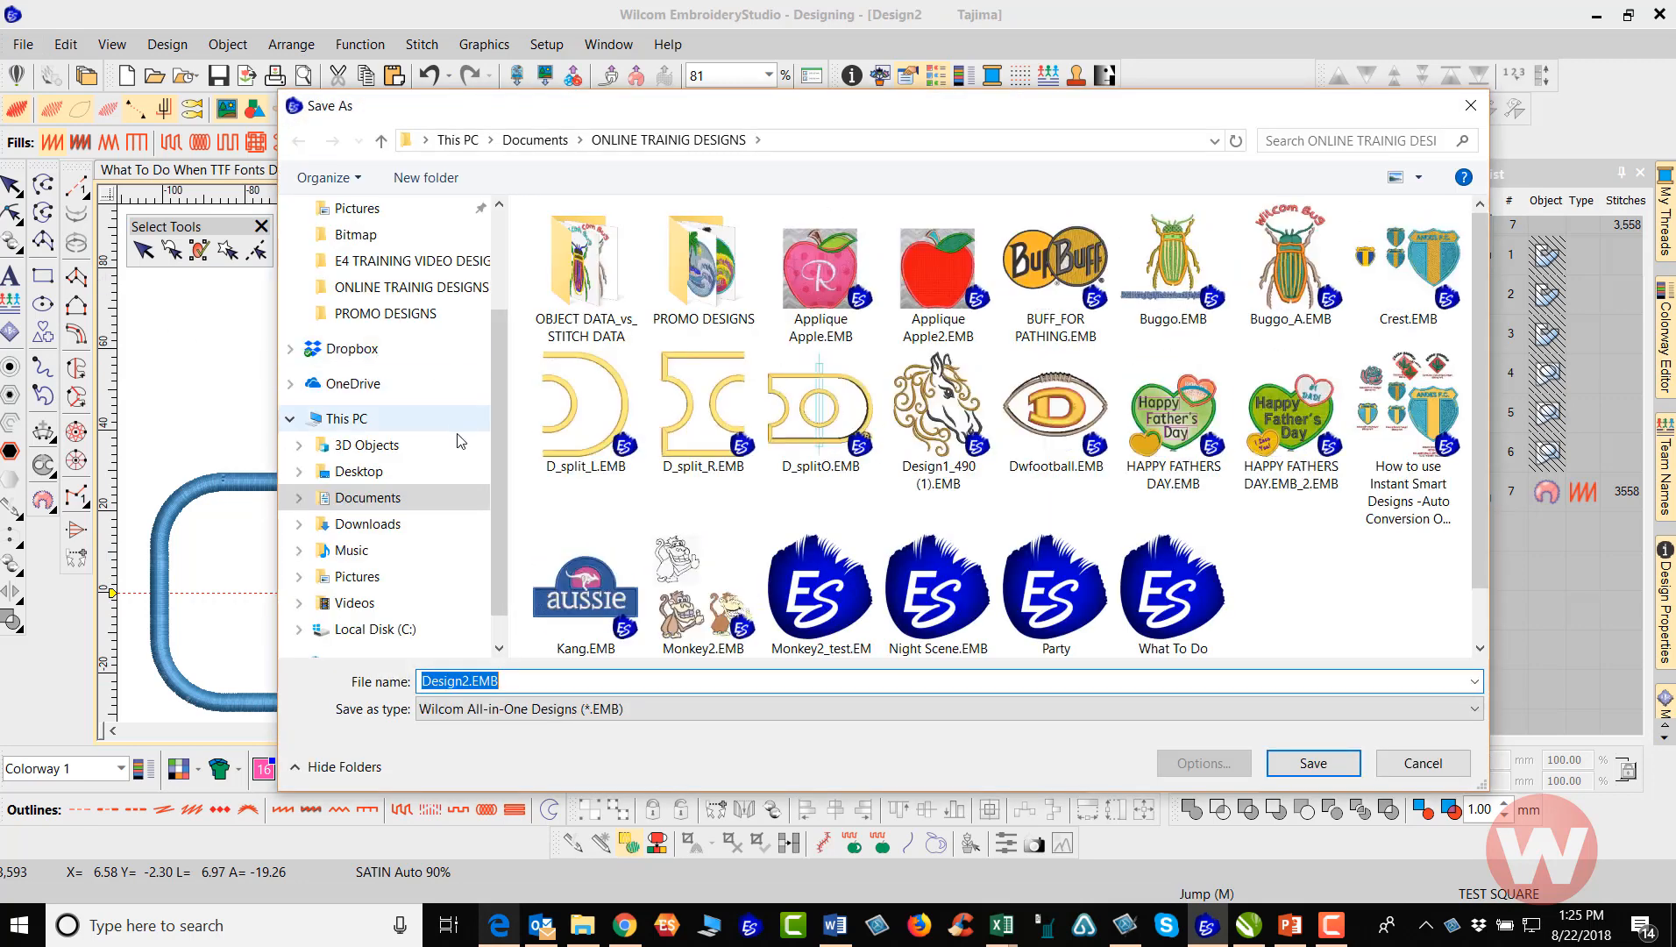
left_click(426, 498)
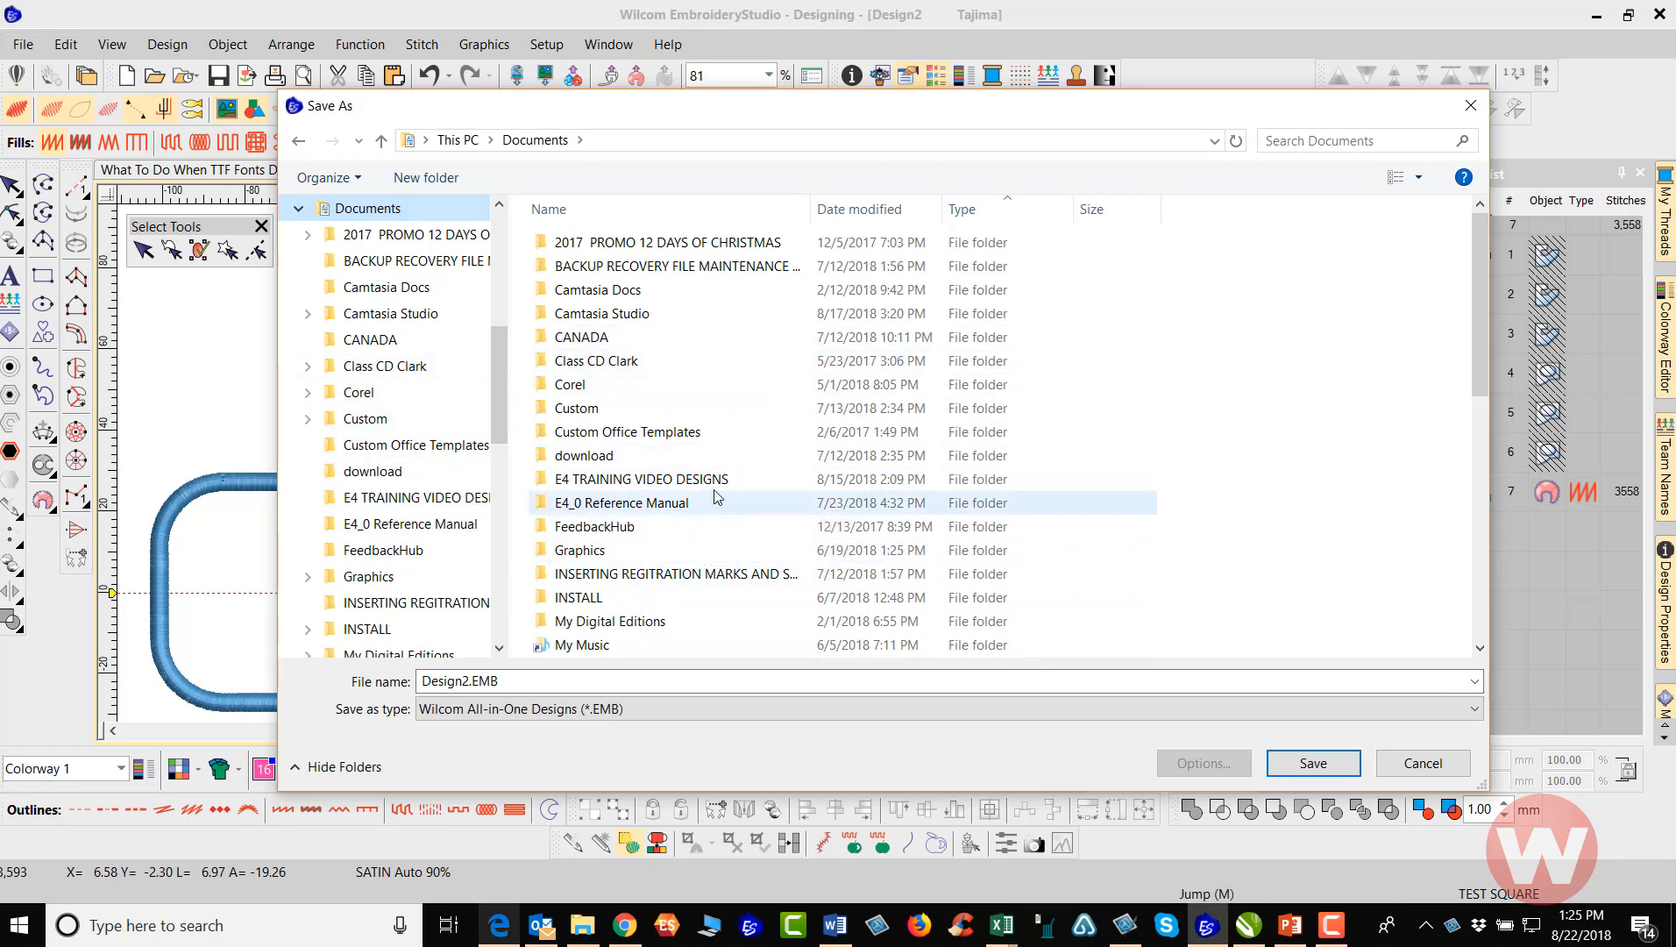
scroll(726, 394, "down", 3)
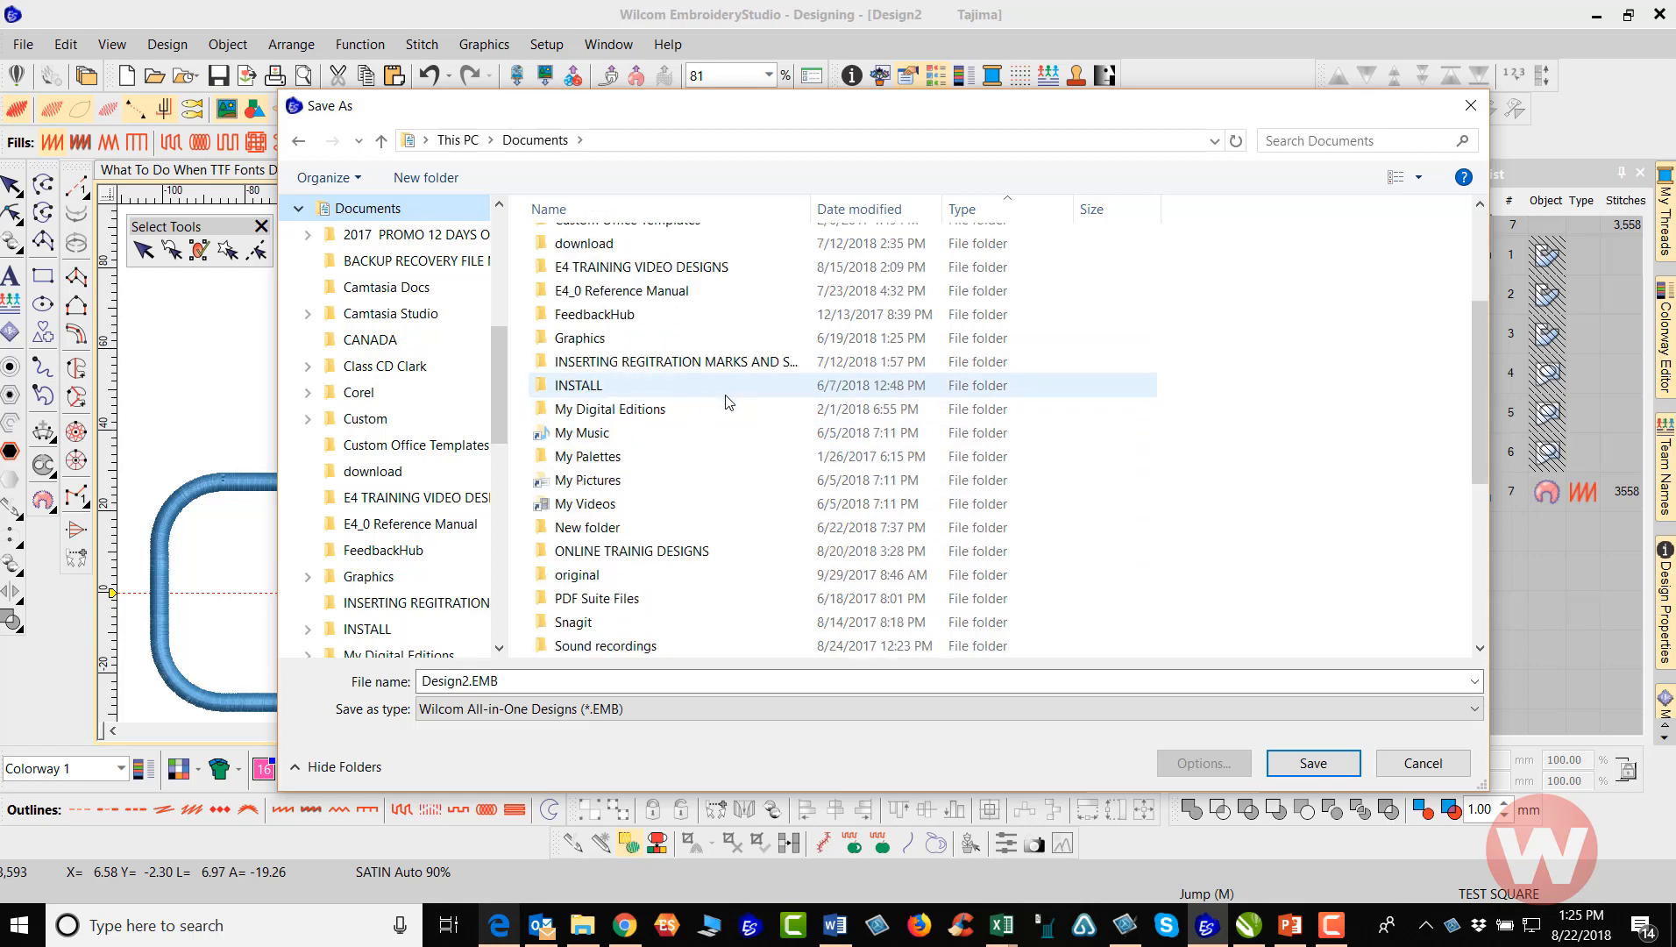
double_click(701, 551)
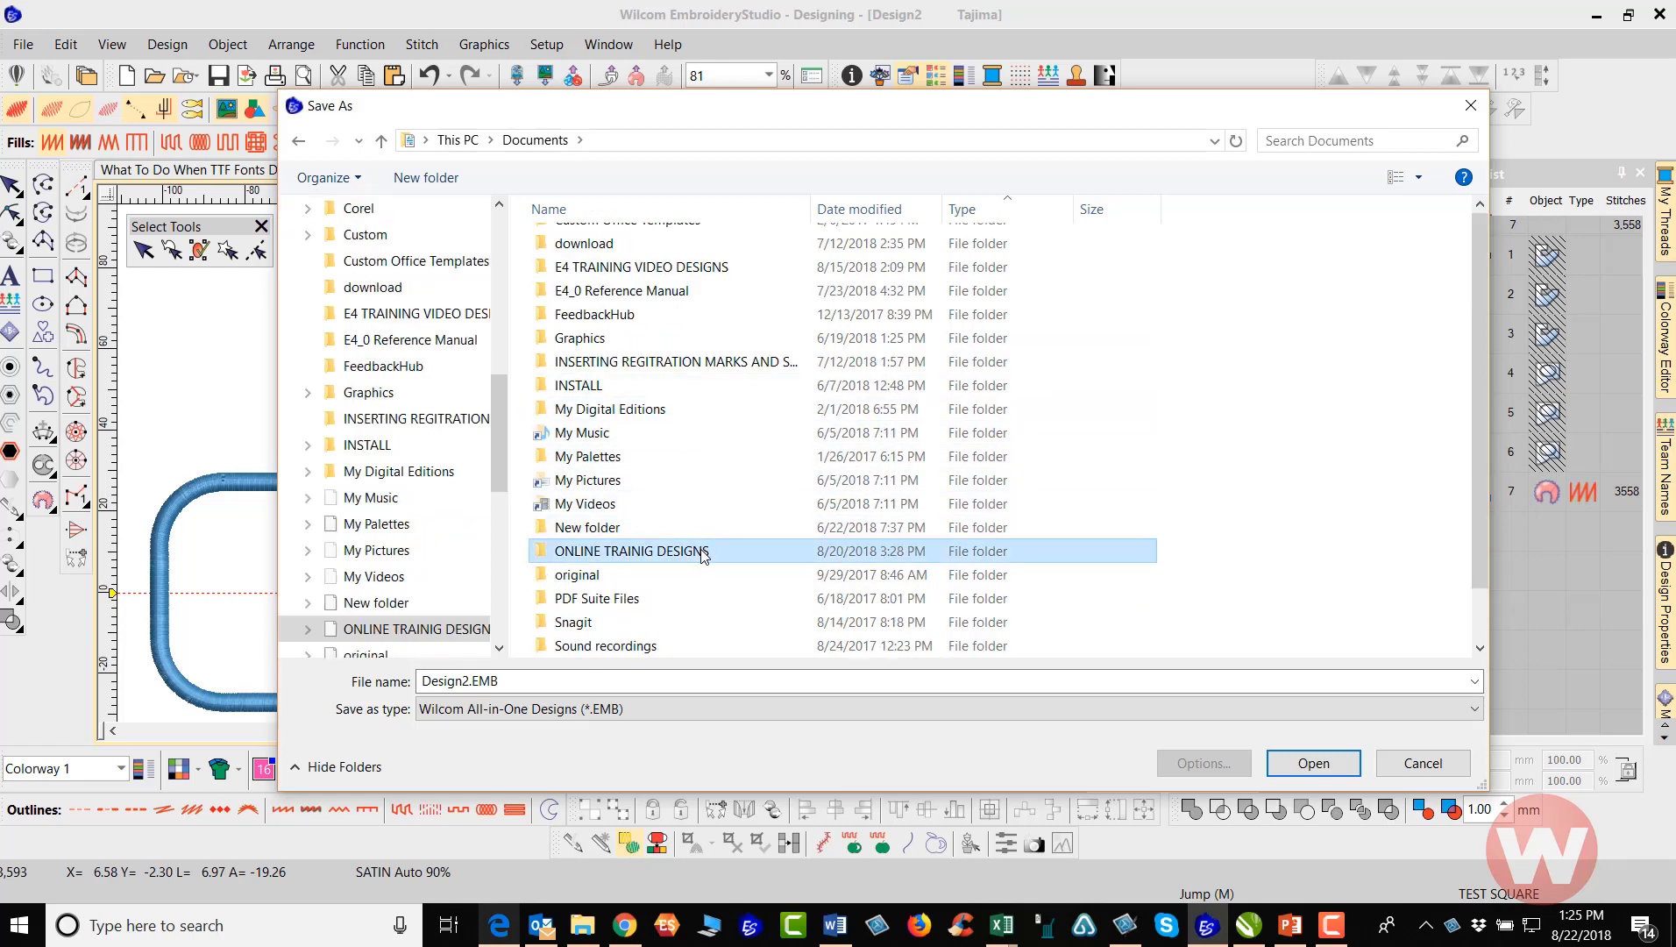
double_click(502, 680)
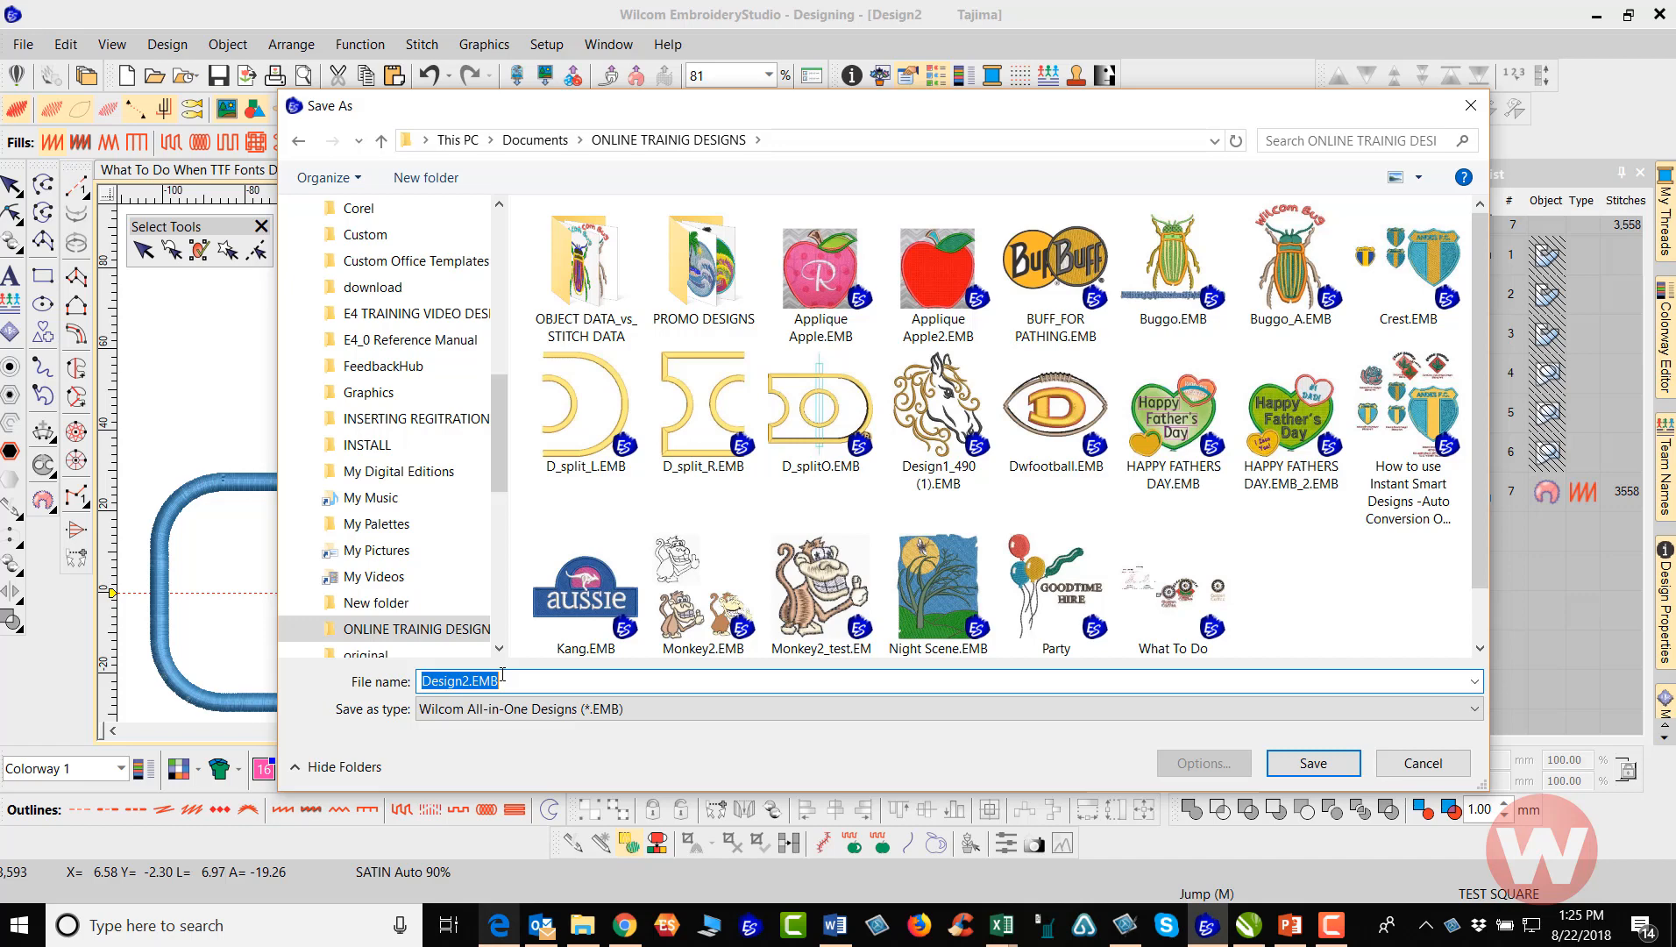
type("APP ")
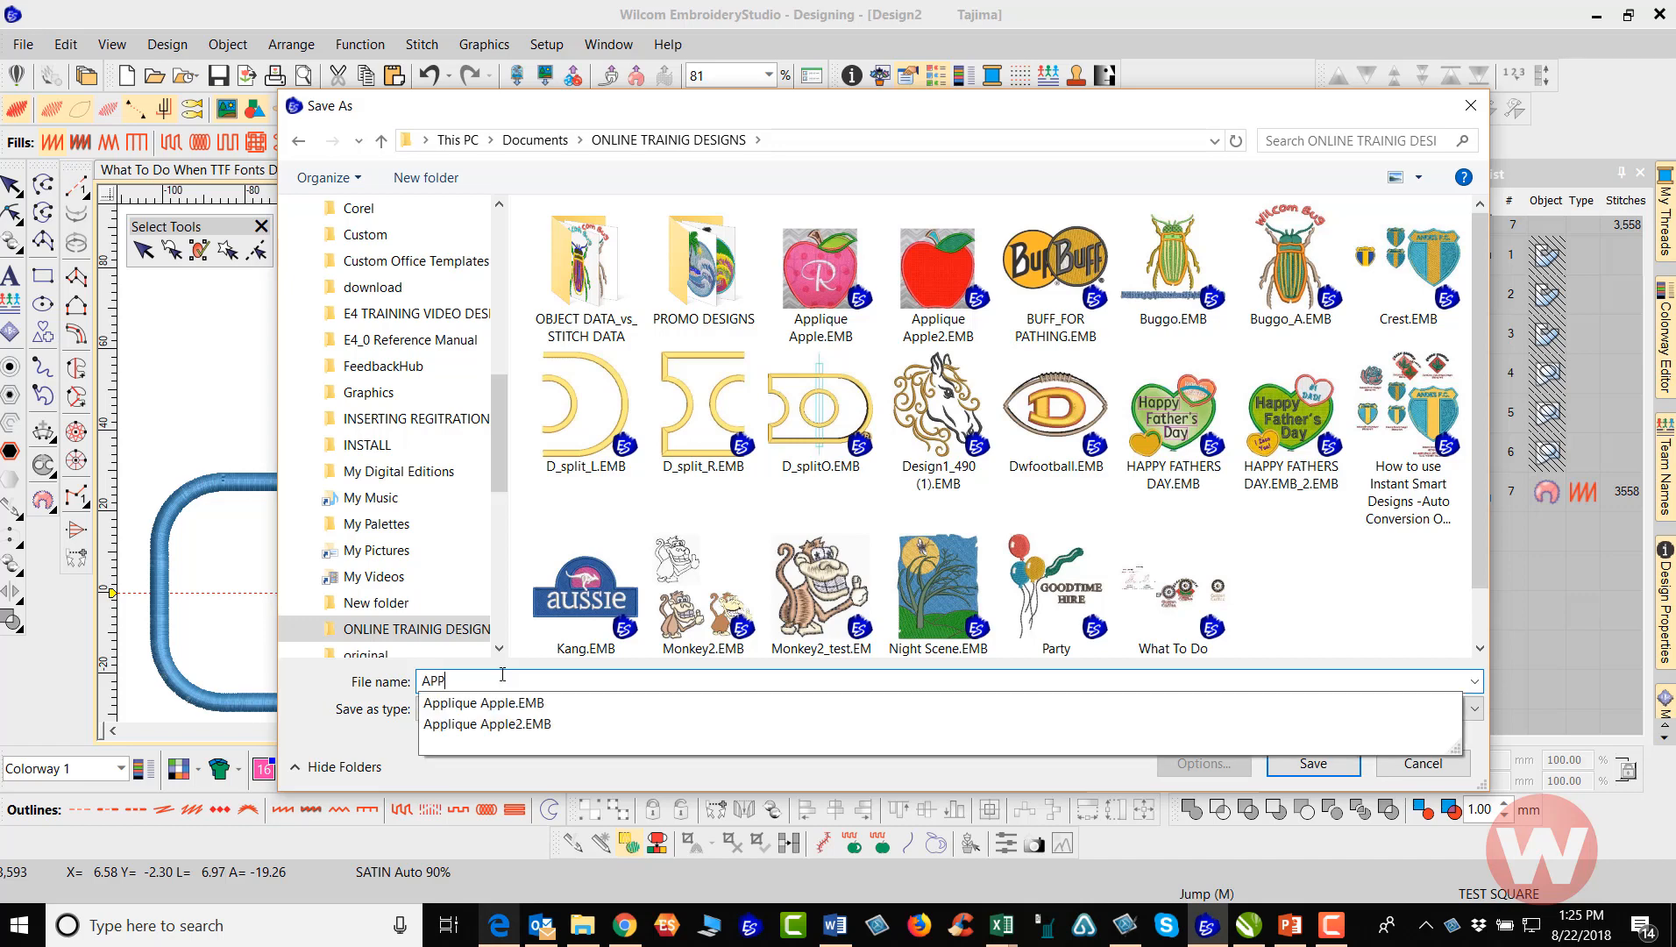
type("Box")
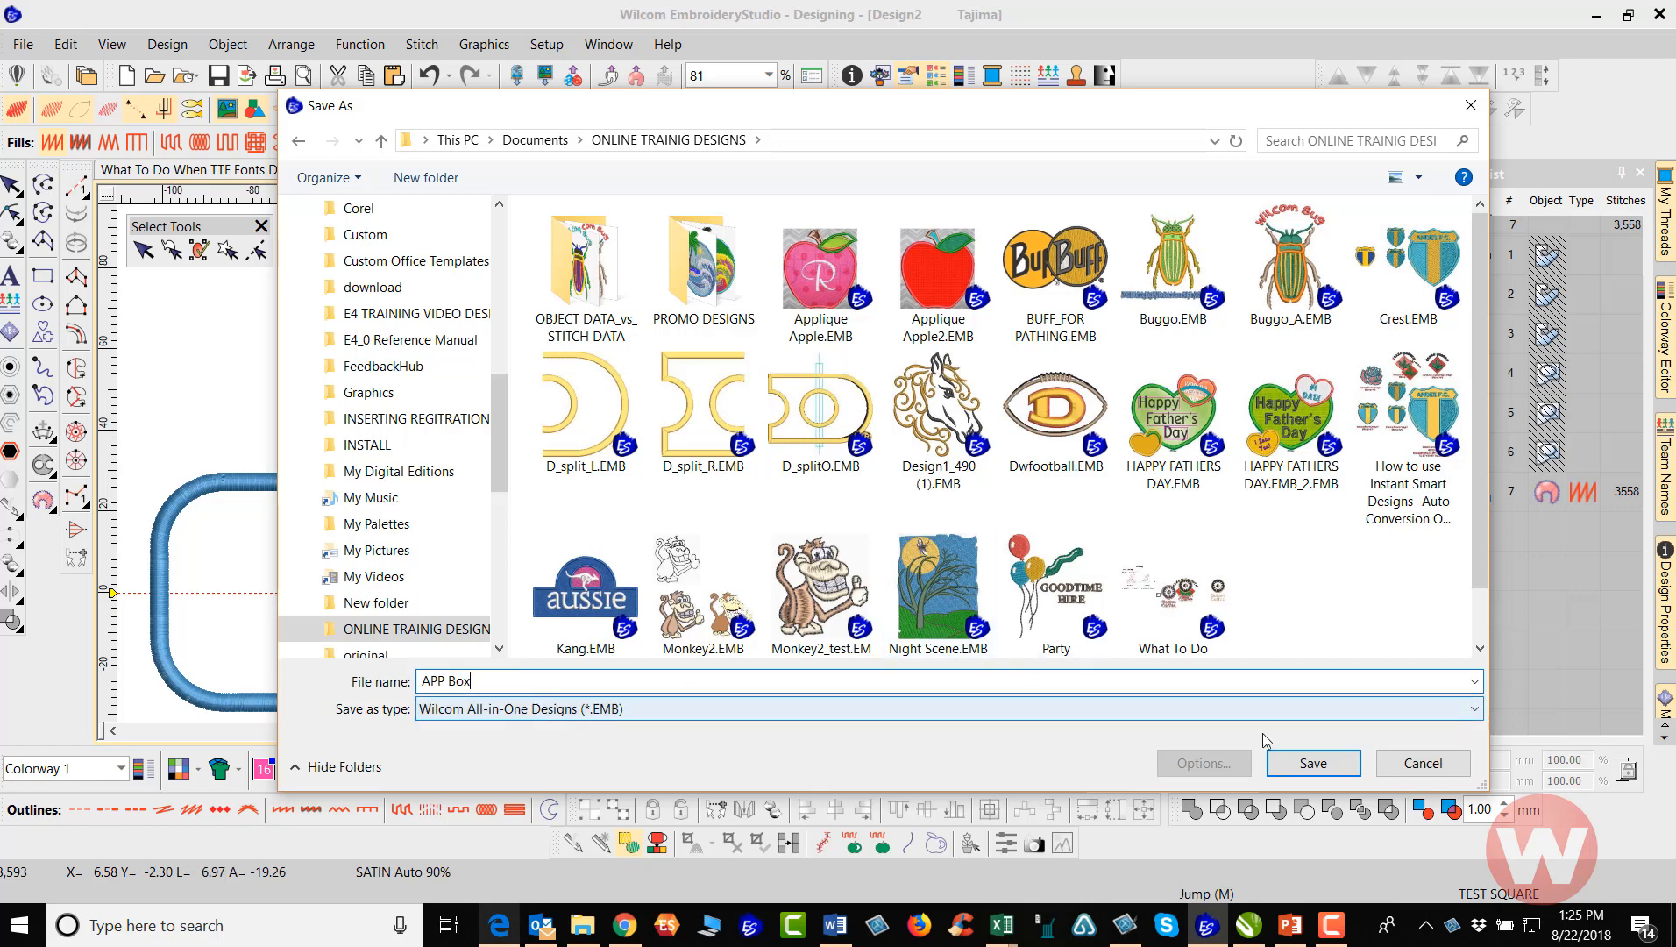
left_click(1306, 763)
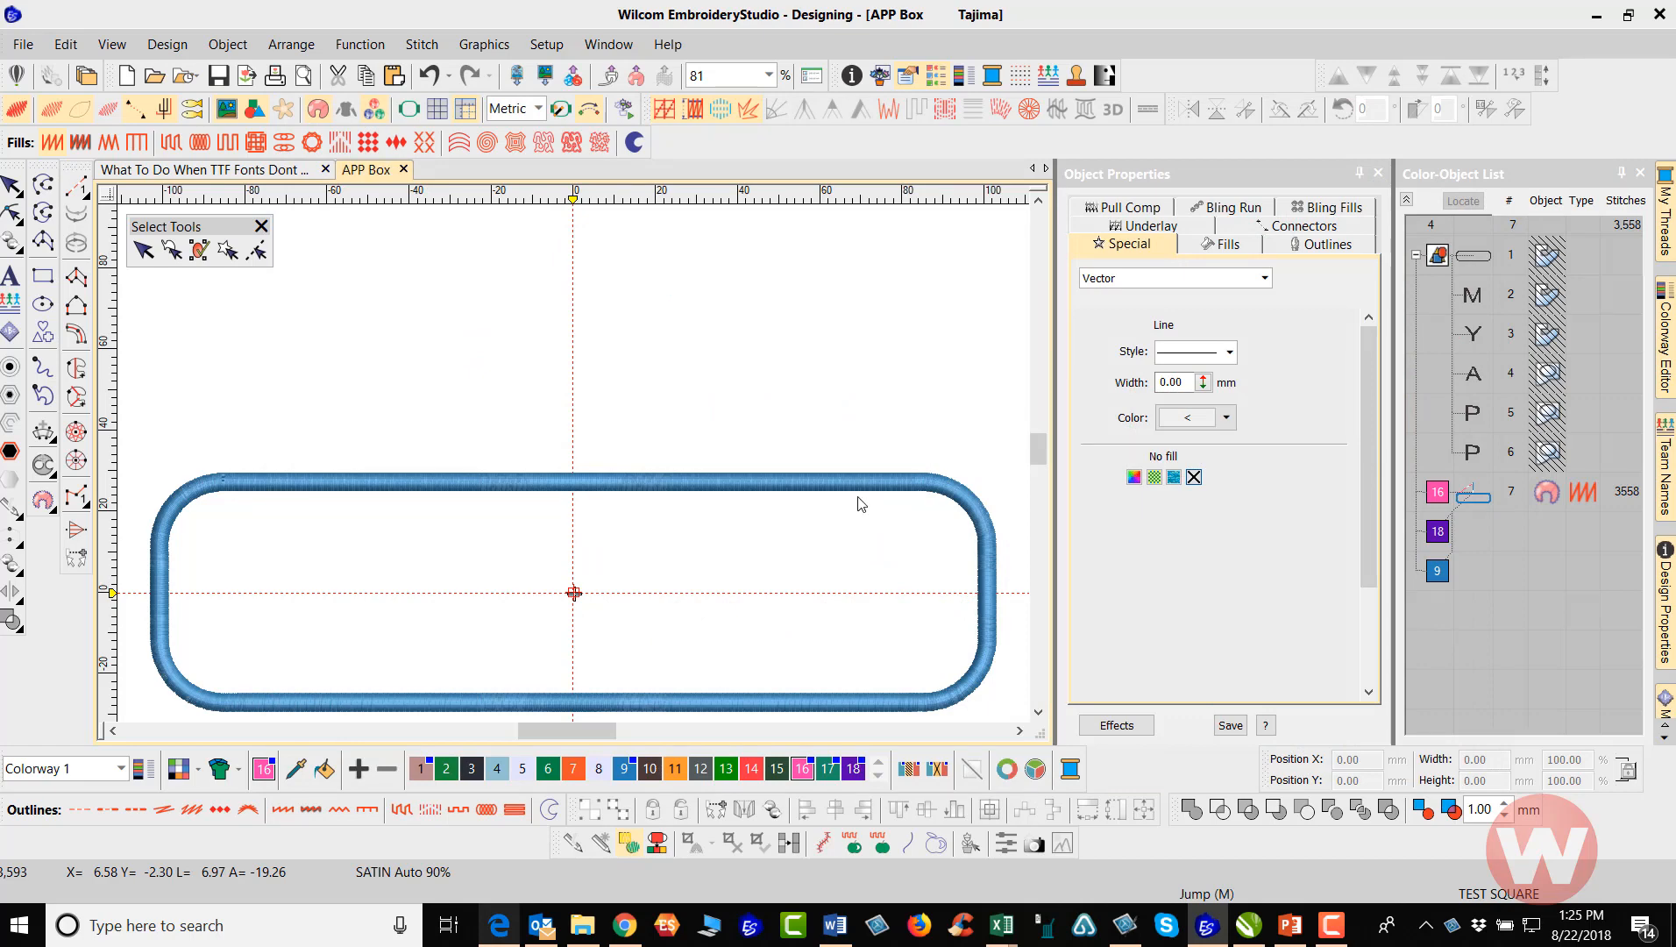
Play the stitchout in Stitch Player at 900 stitches per minute and pause it at the frame-out after the guide run
scroll(738, 531, "down", 2)
scroll(452, 365, "up", 1)
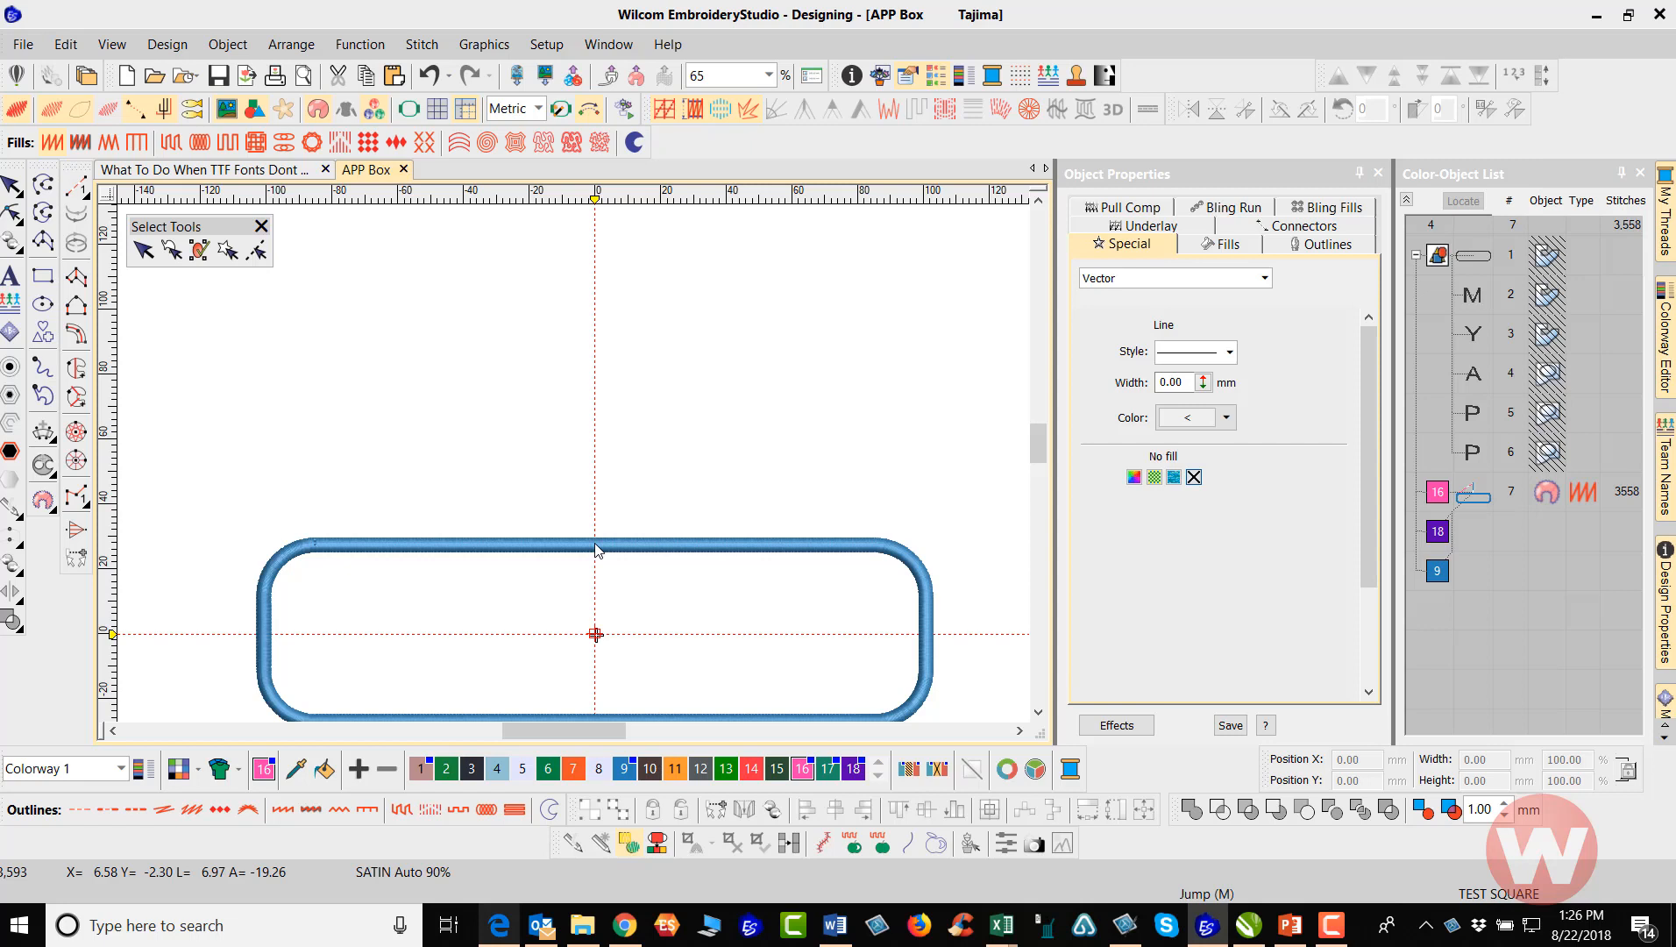
left_click(630, 107)
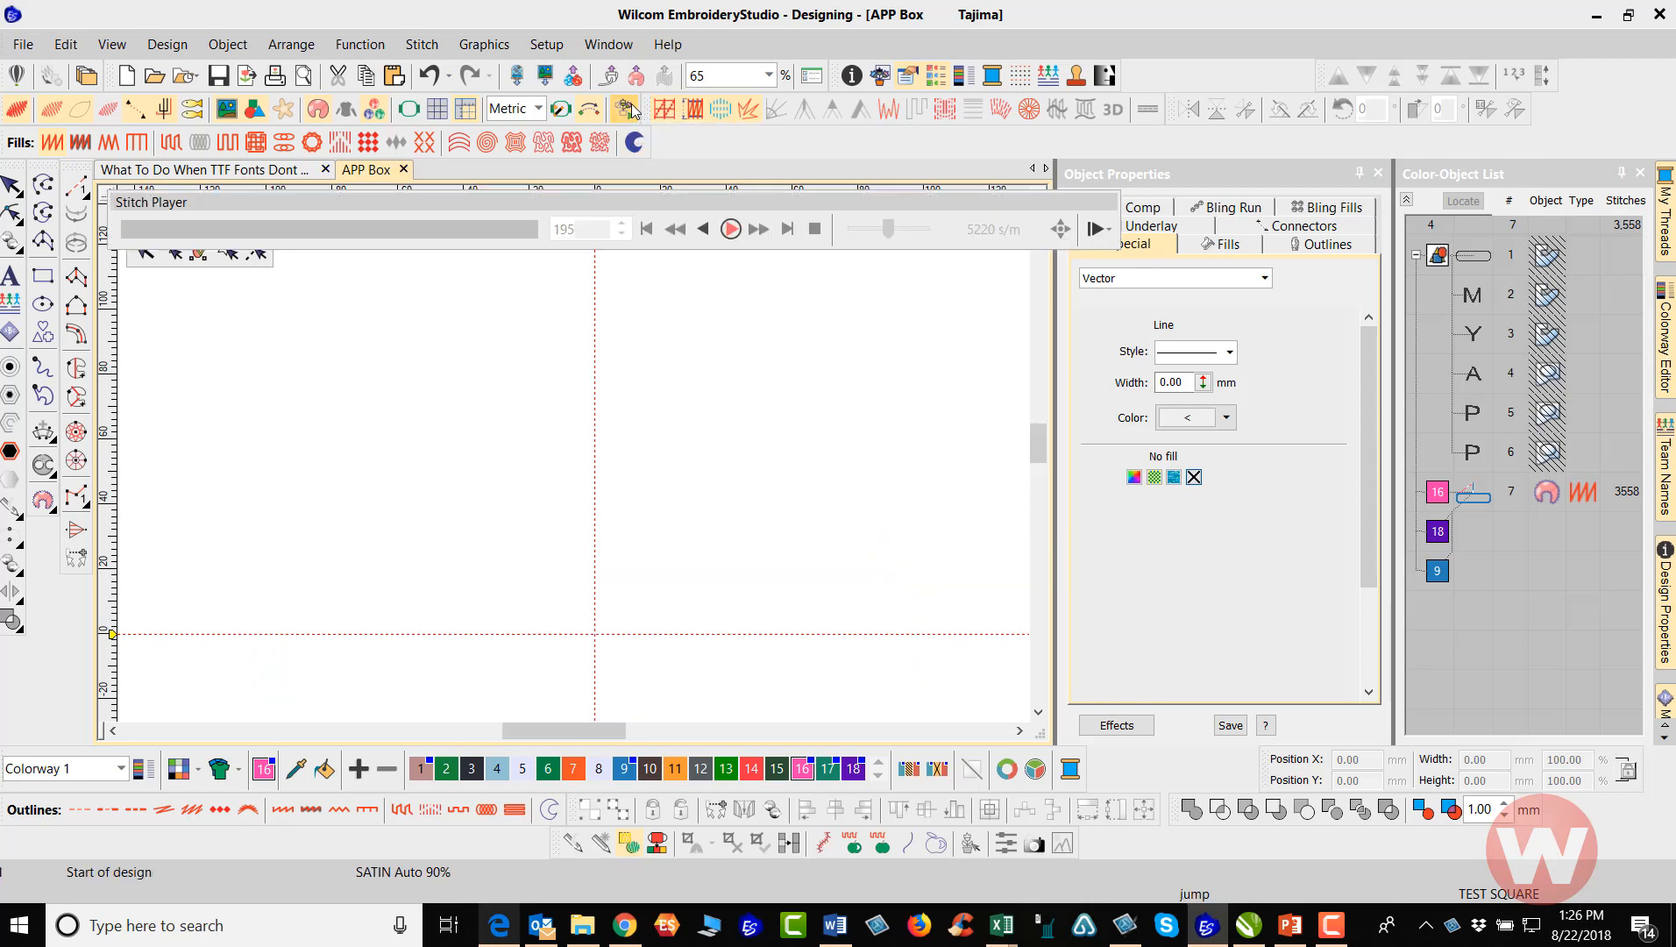
left_click_drag(892, 233, 864, 229)
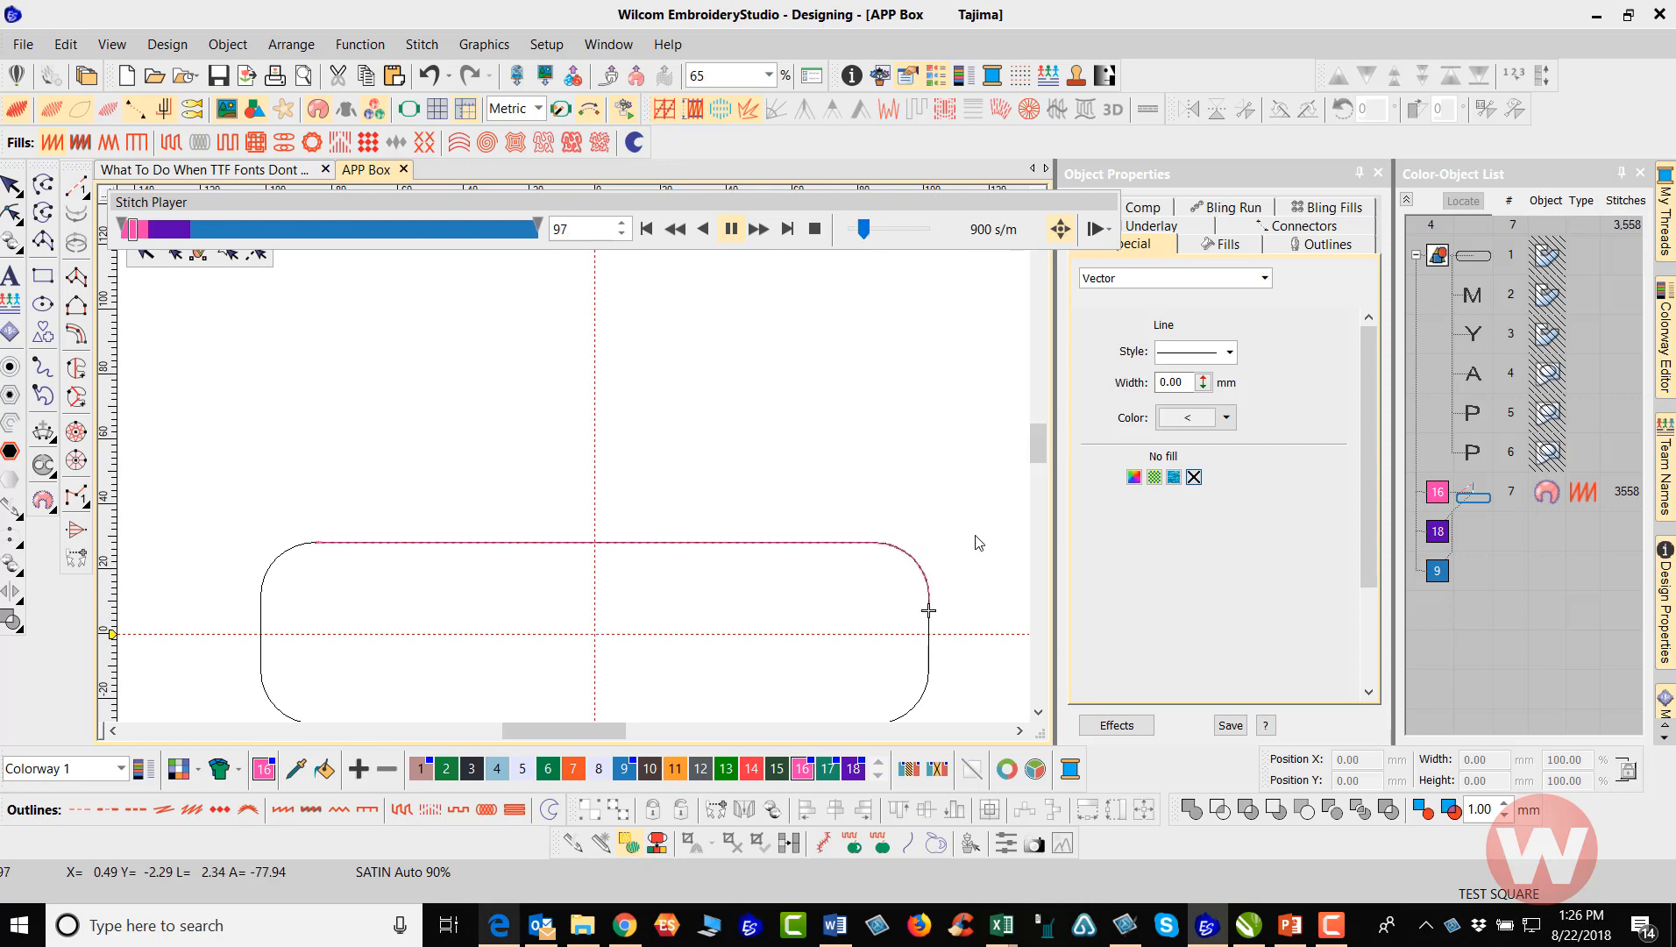
left_click_drag(1038, 441, 1039, 445)
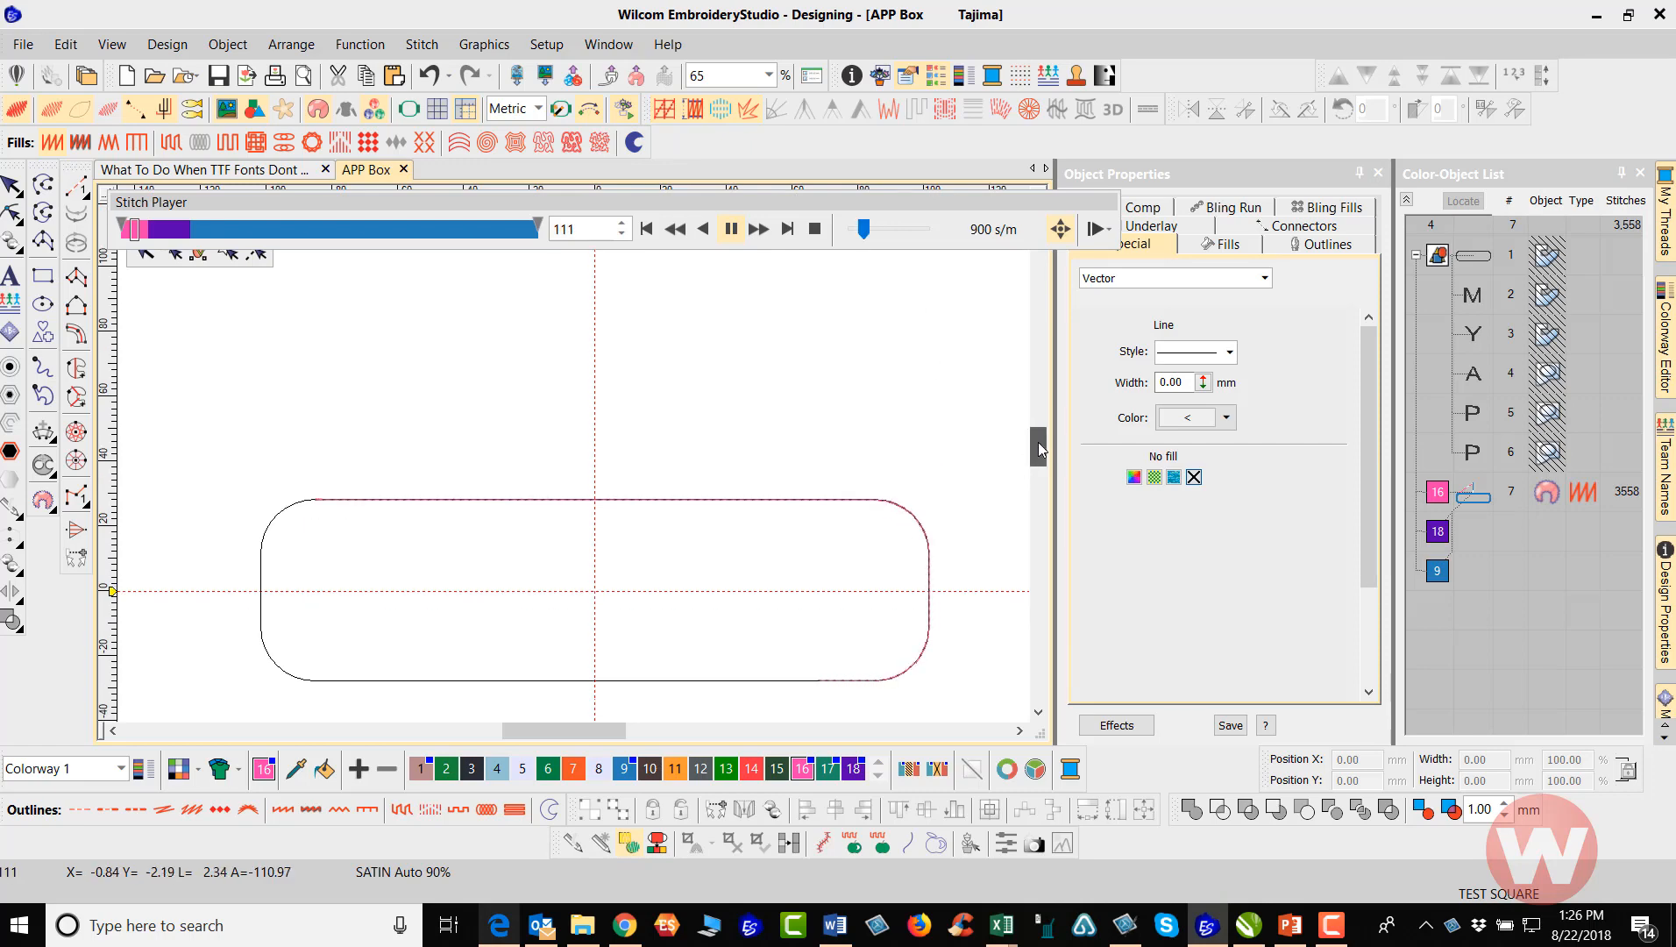
scroll(1038, 441, "down", 2)
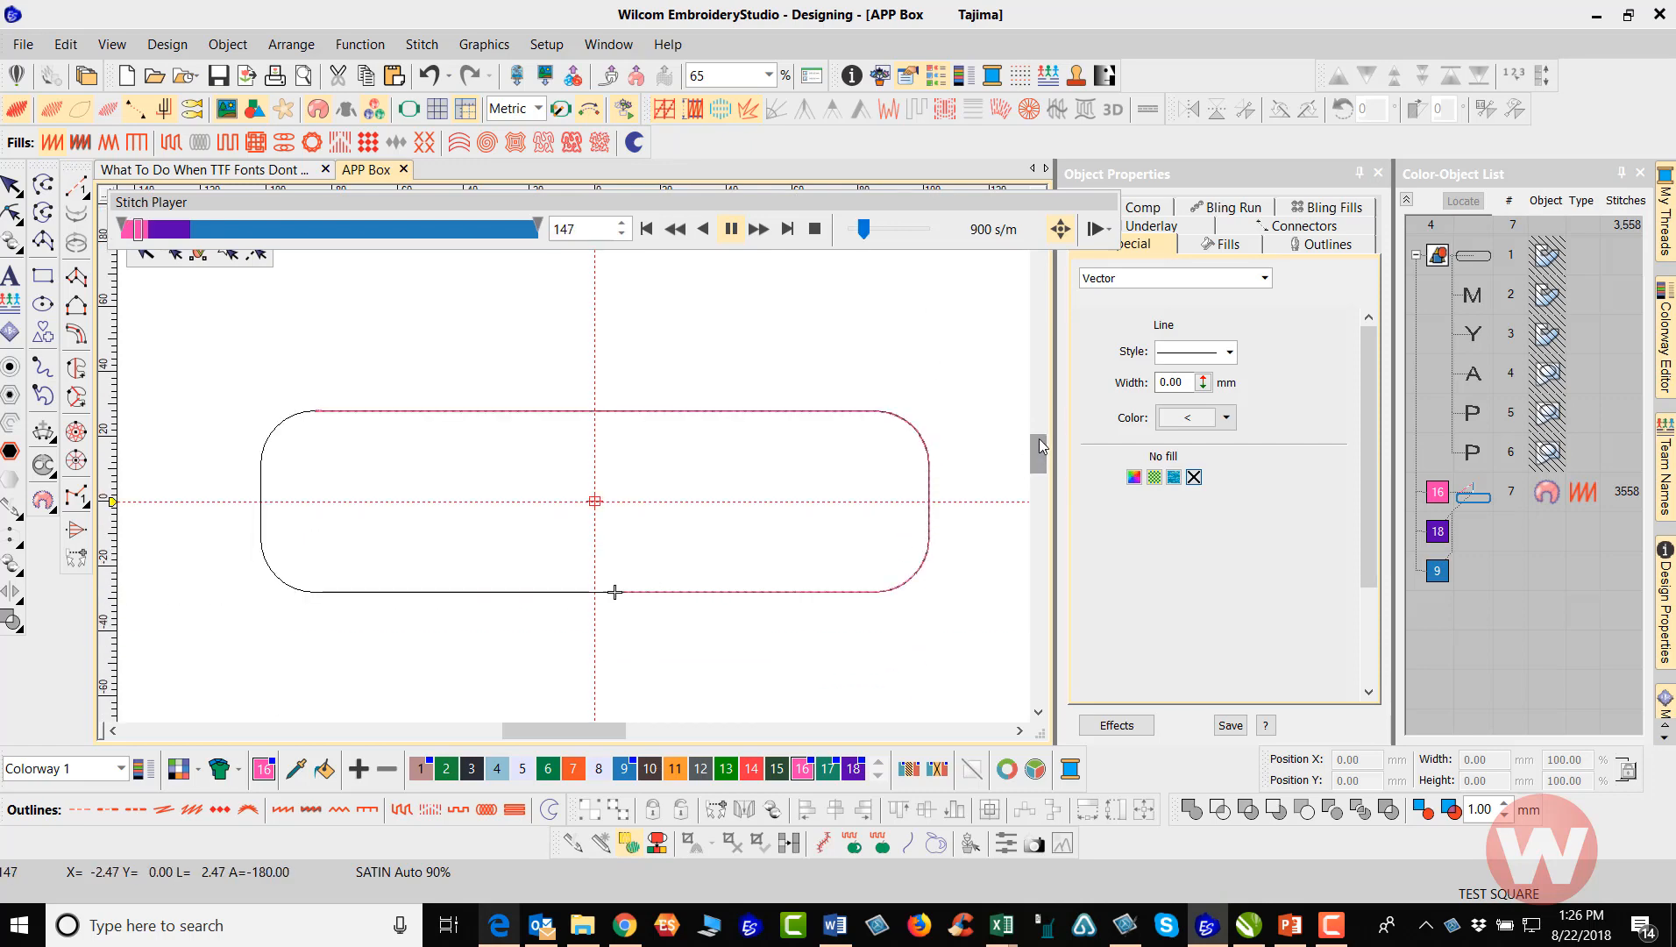
left_click_drag(1039, 438, 1039, 425)
left_click(1039, 426)
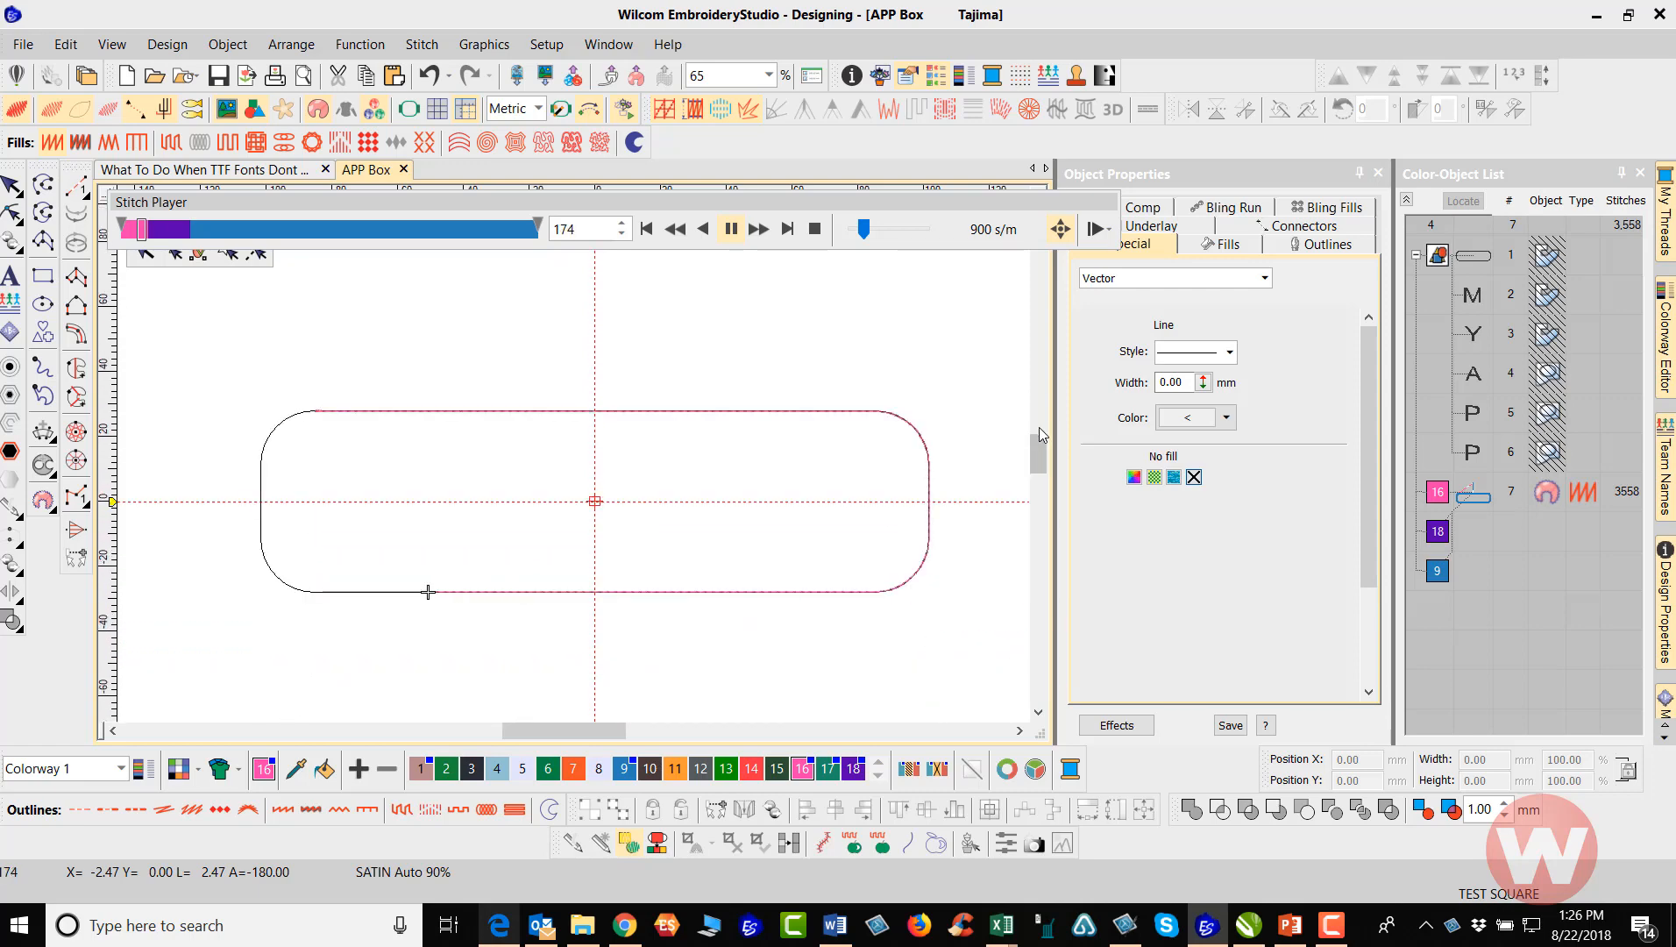
left_click(729, 230)
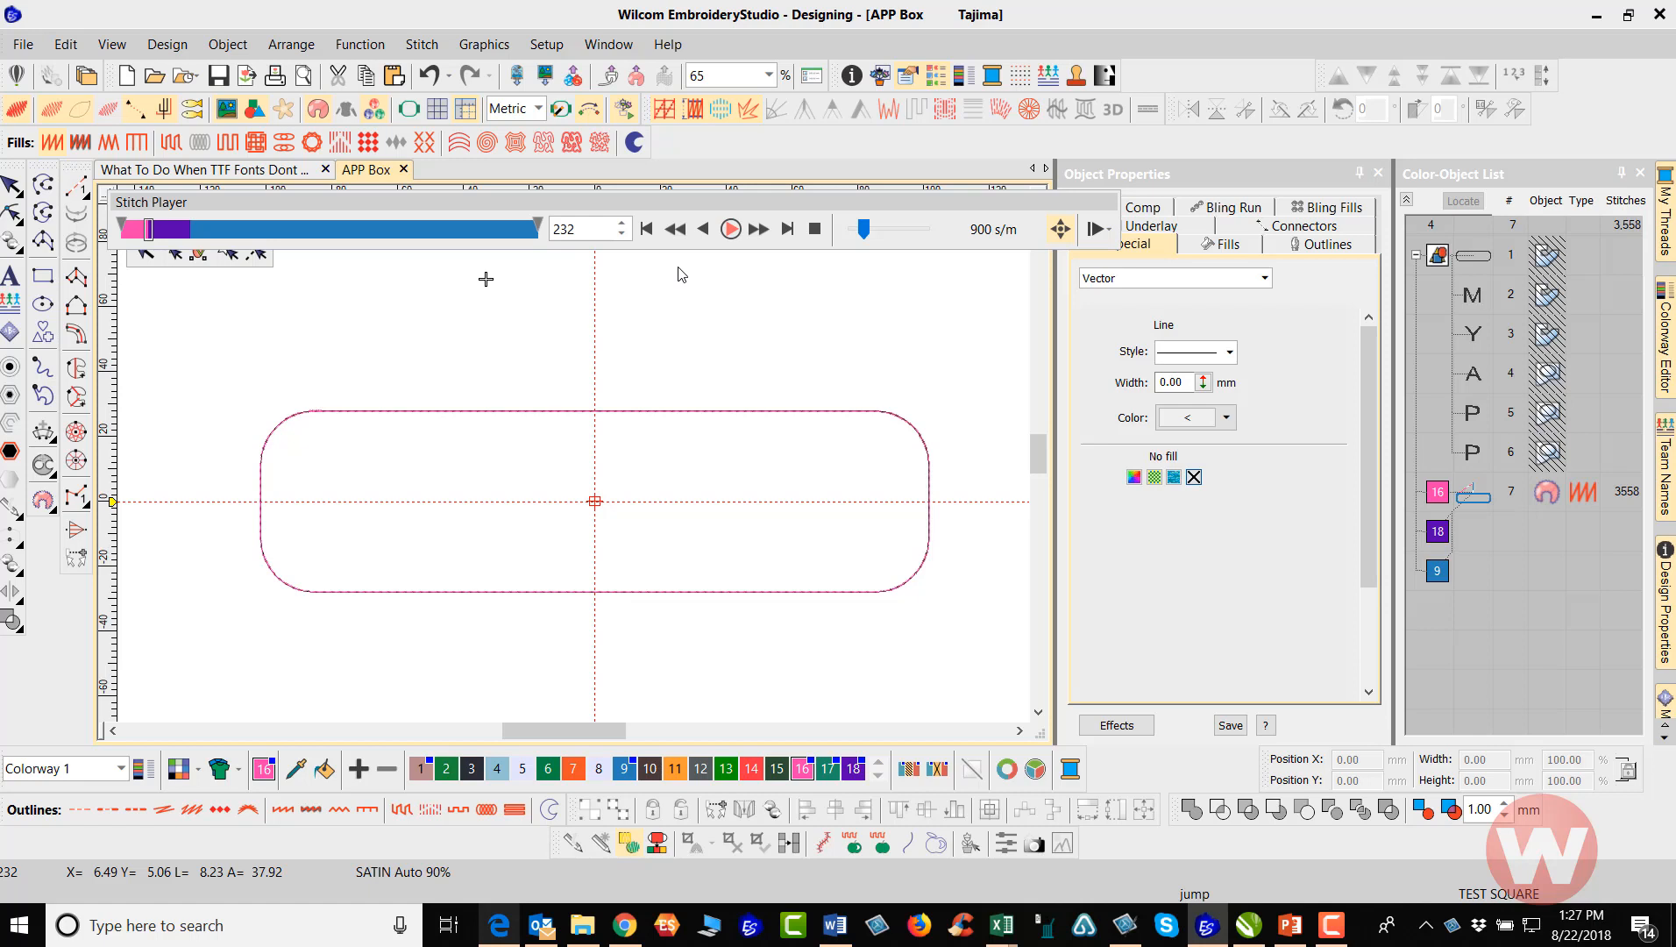
Resume the stitchout simulation, raise its speed to 22260 stitches per minute for the cover stitching, and exit the player once it ends
left_click(731, 230)
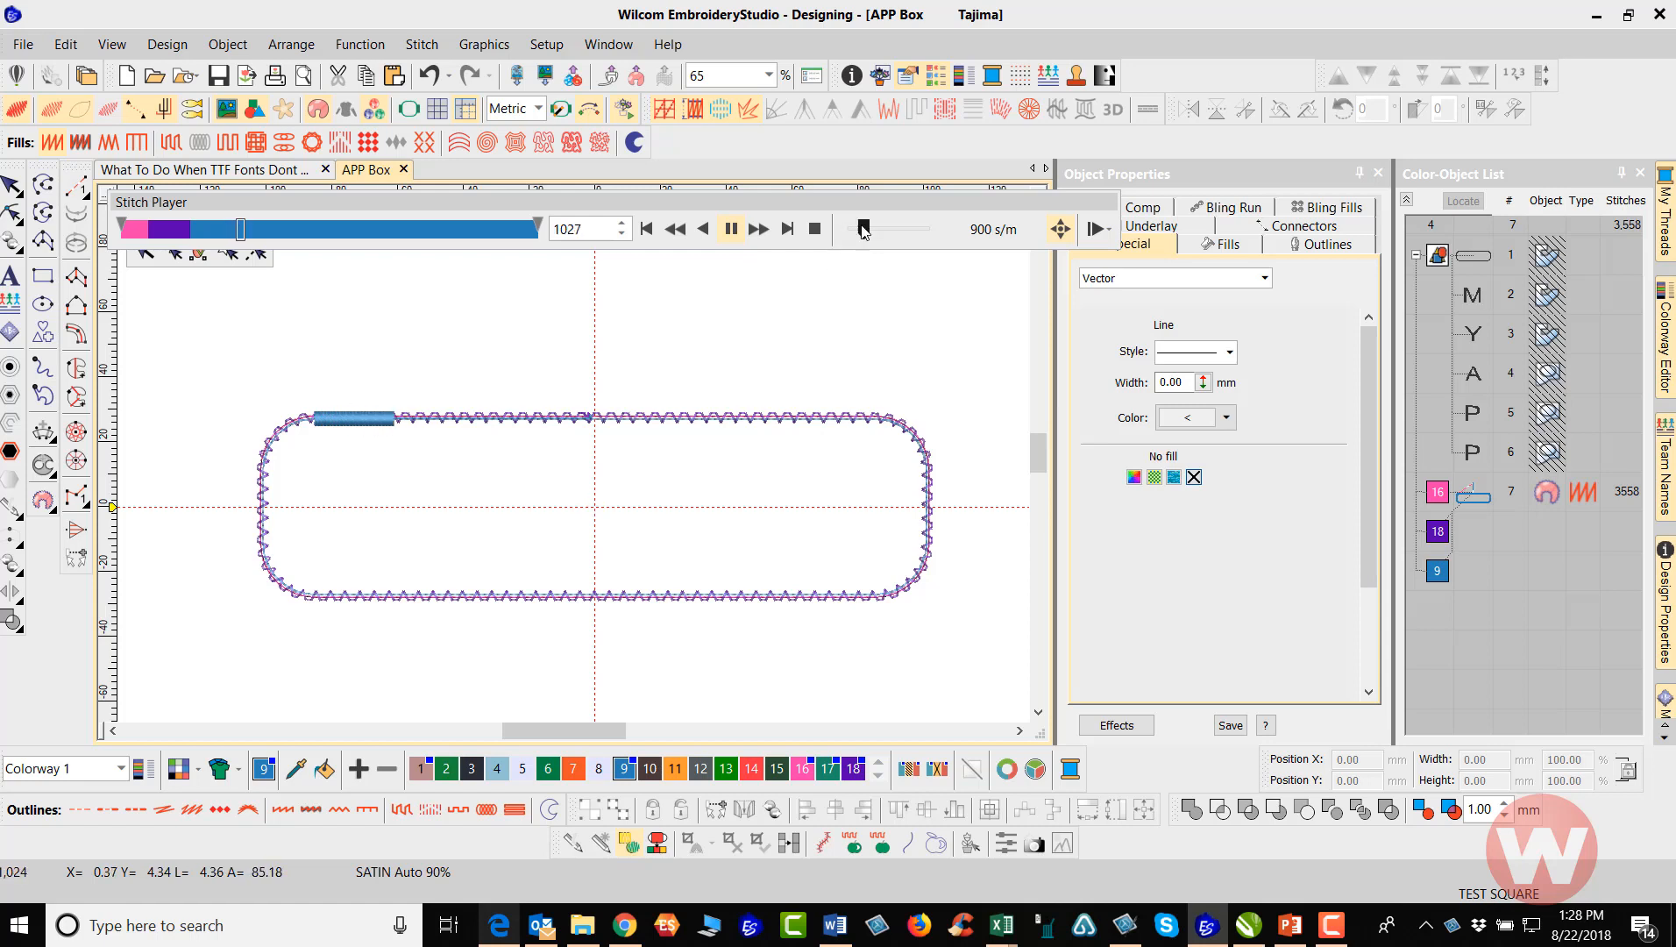
left_click_drag(863, 228, 901, 230)
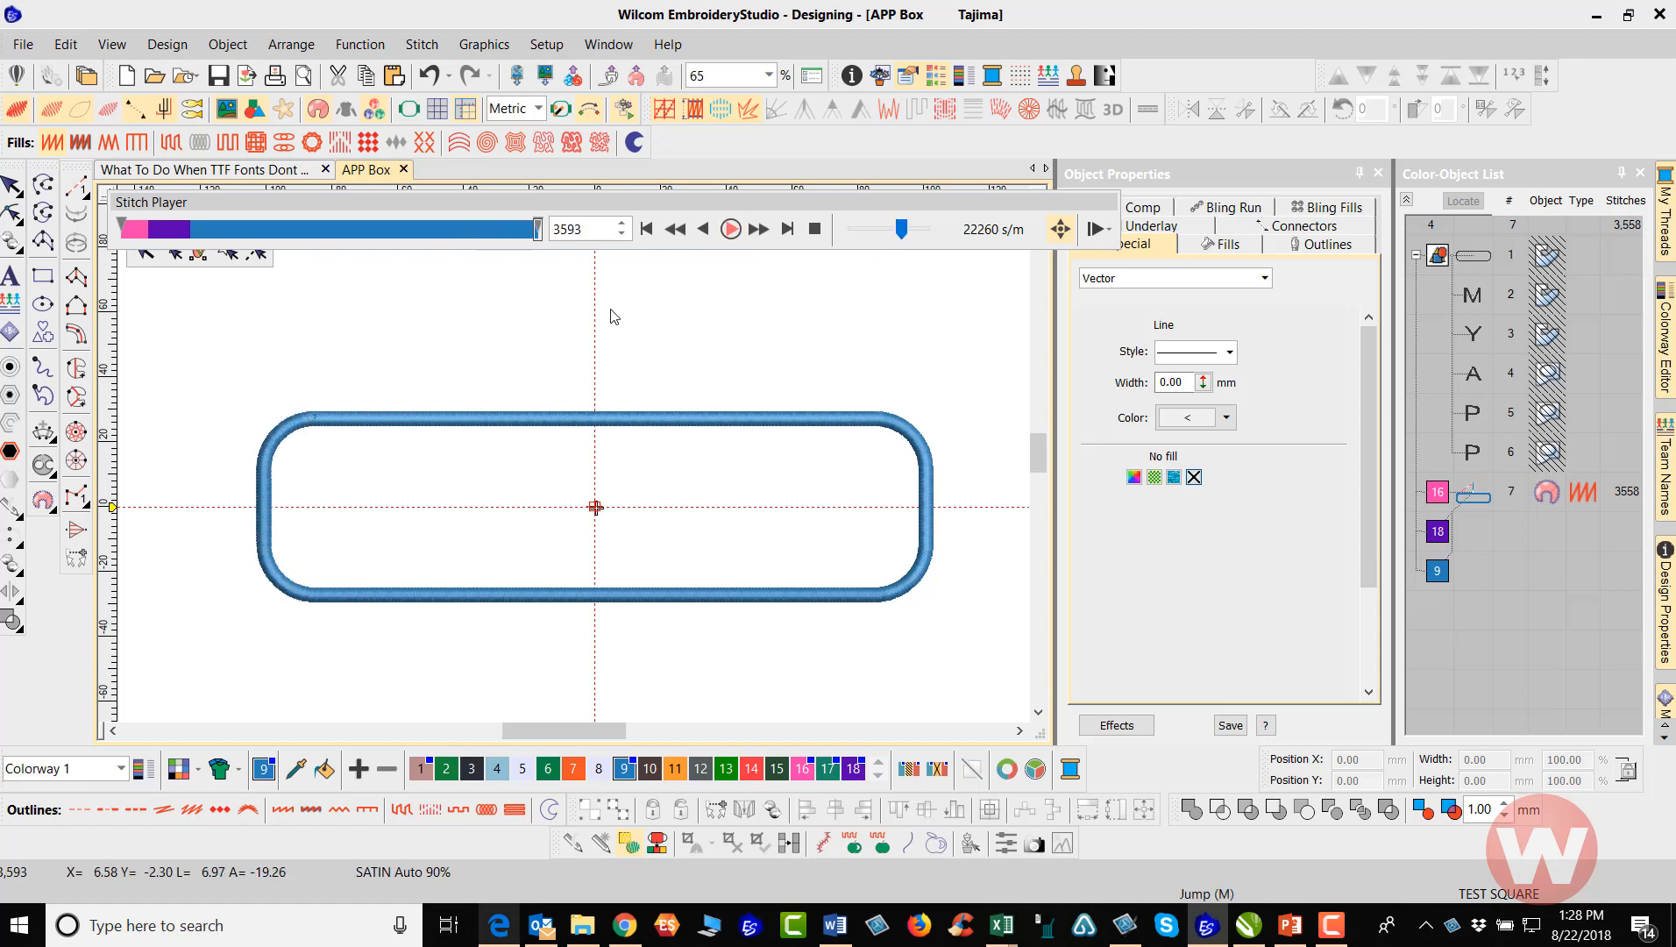
left_click(12, 189)
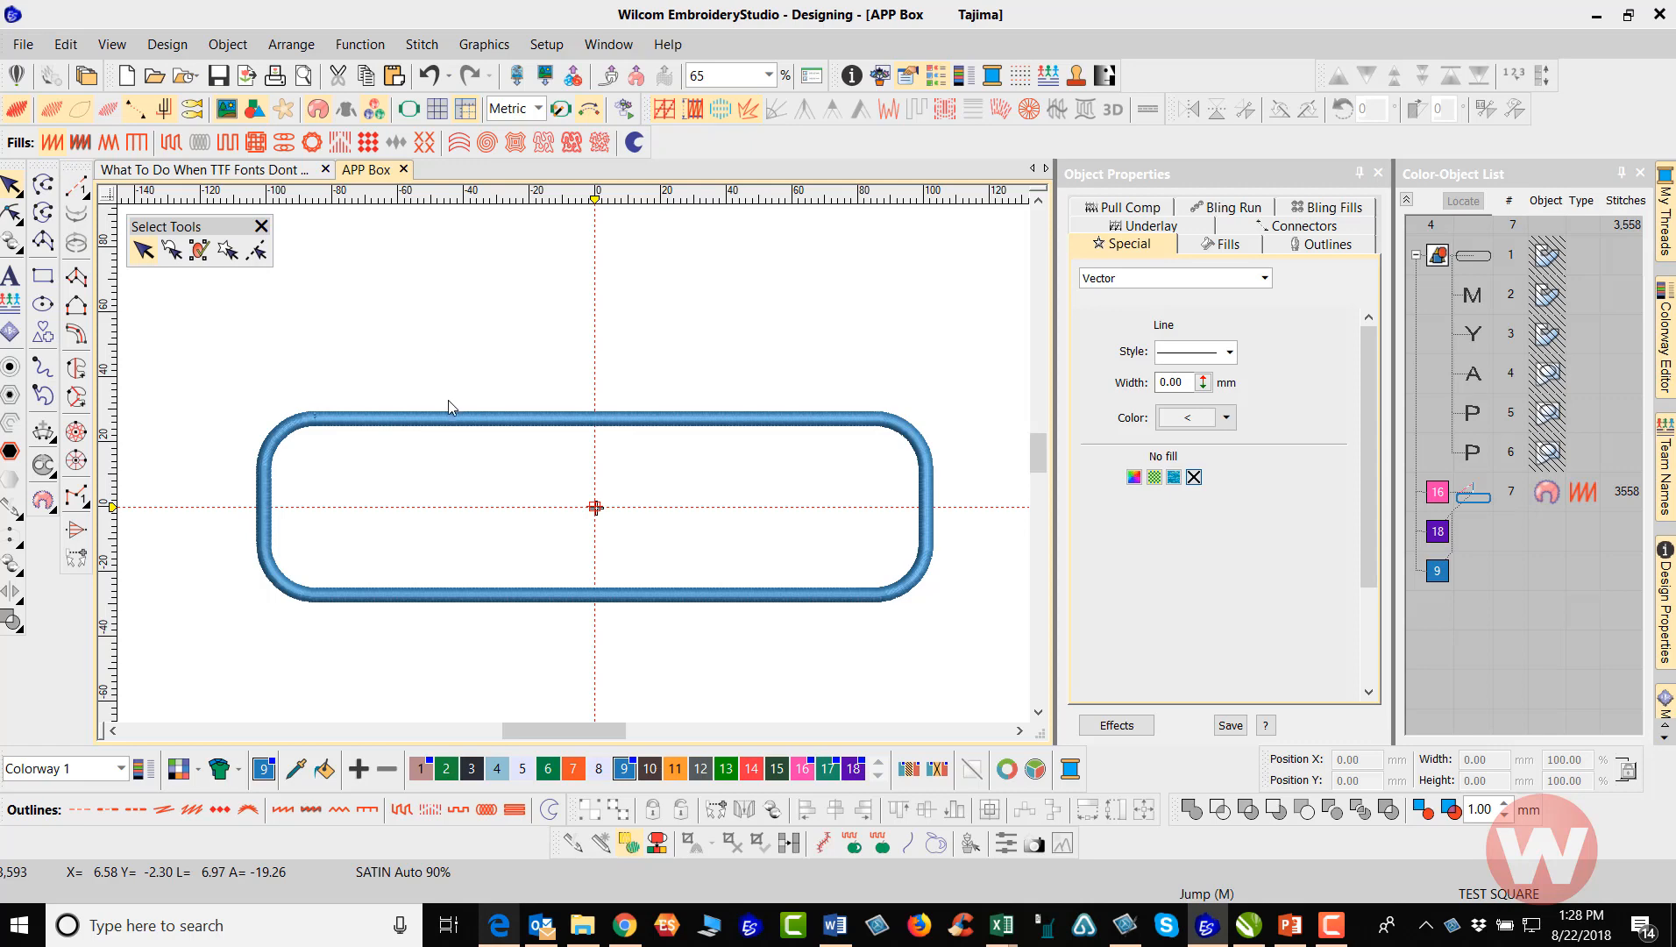
Select the appliqué border object and choose the factory fabric Leather - Suede for its appliqué fabric
left_click(448, 424)
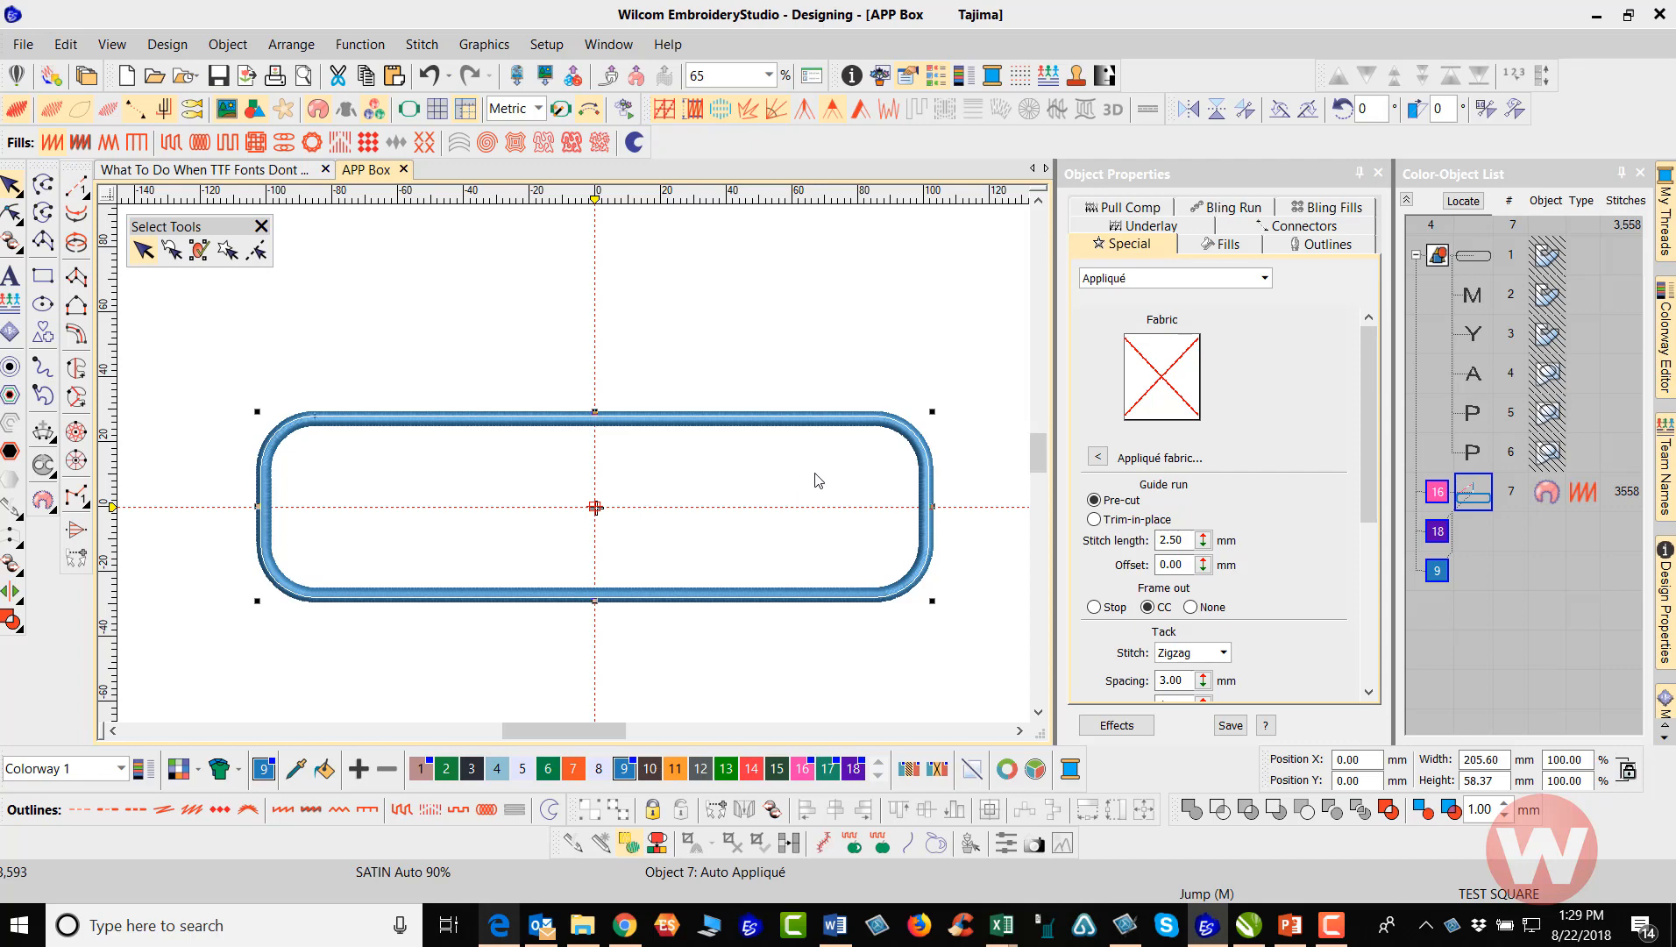
left_click(1099, 459)
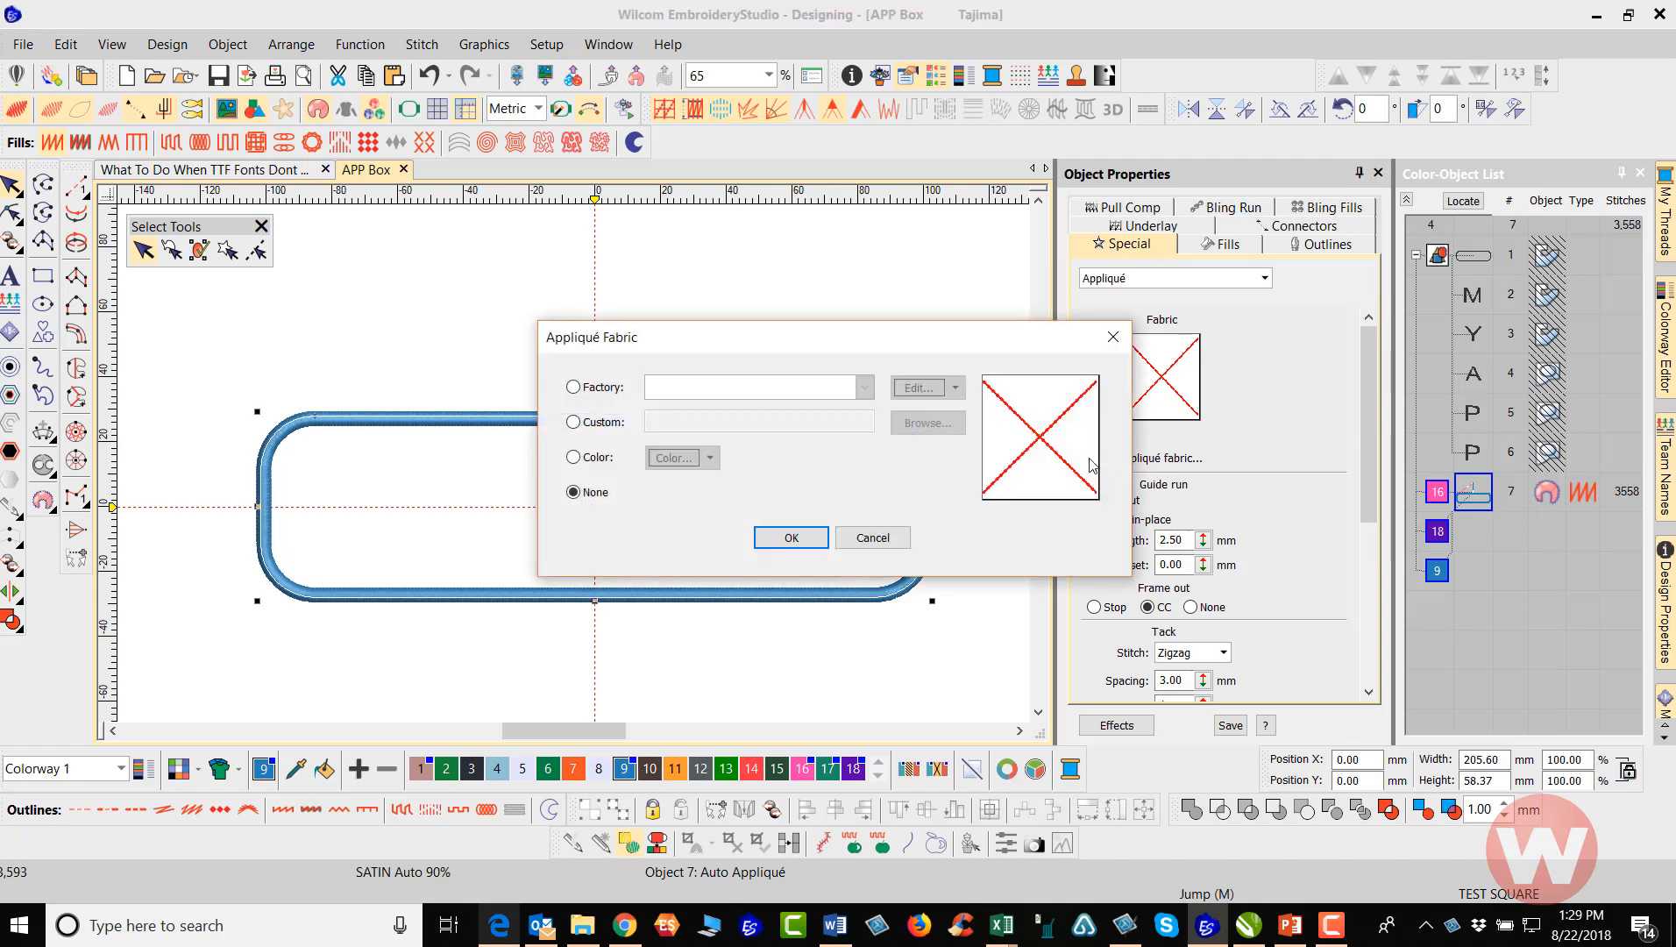
left_click(574, 387)
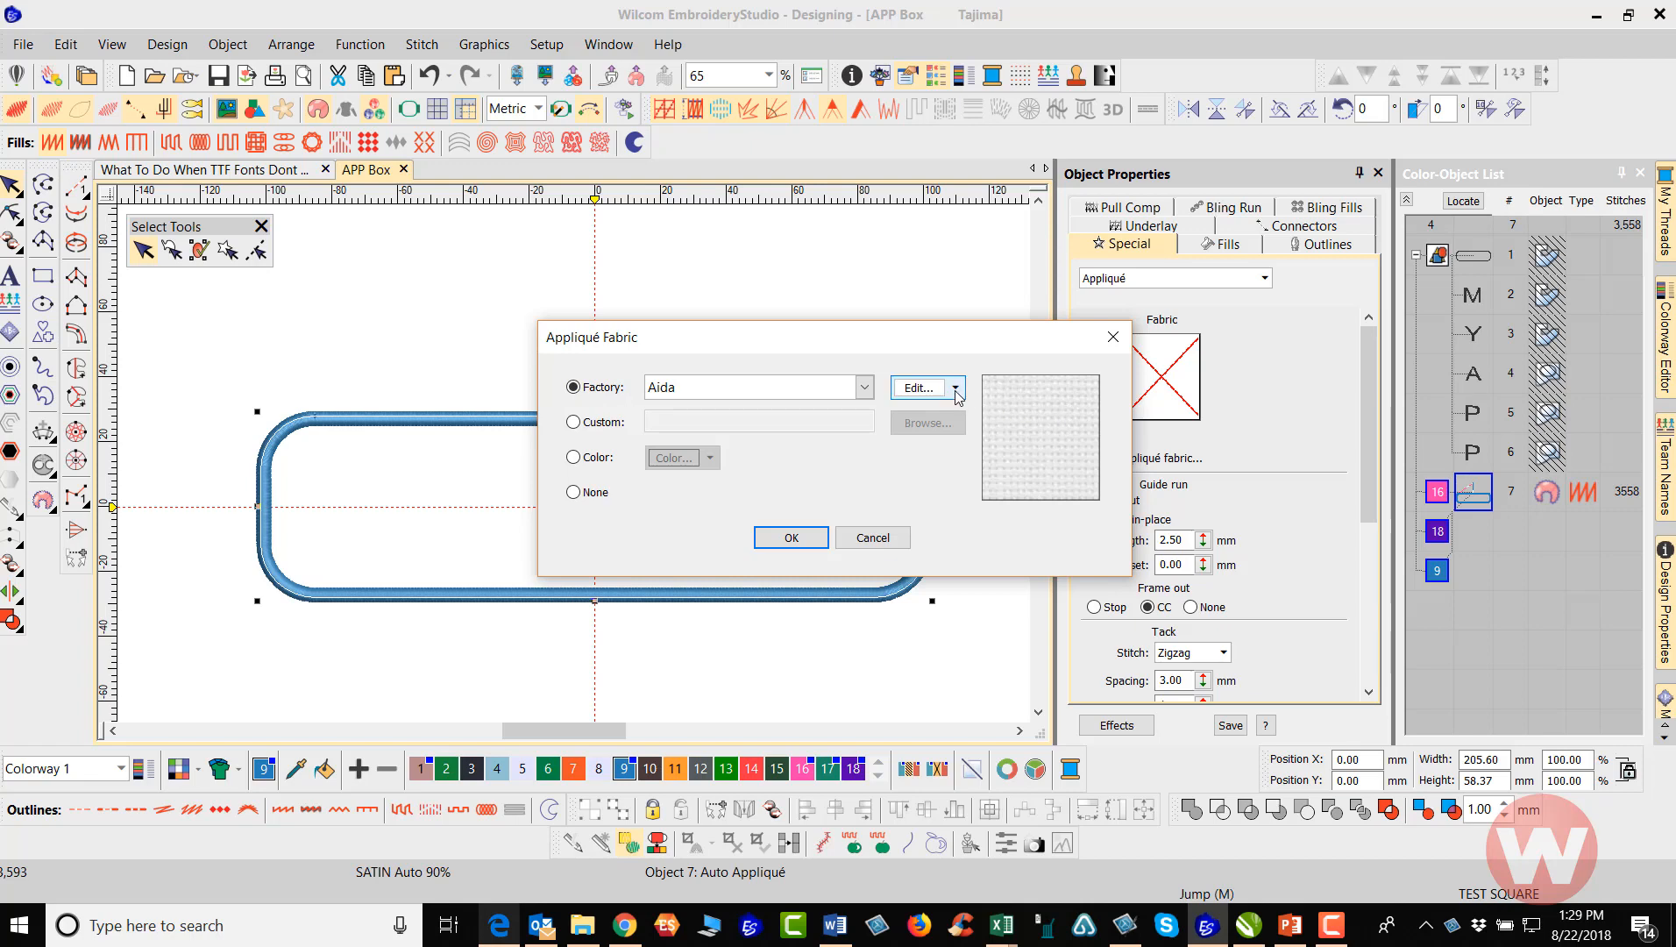
left_click(866, 388)
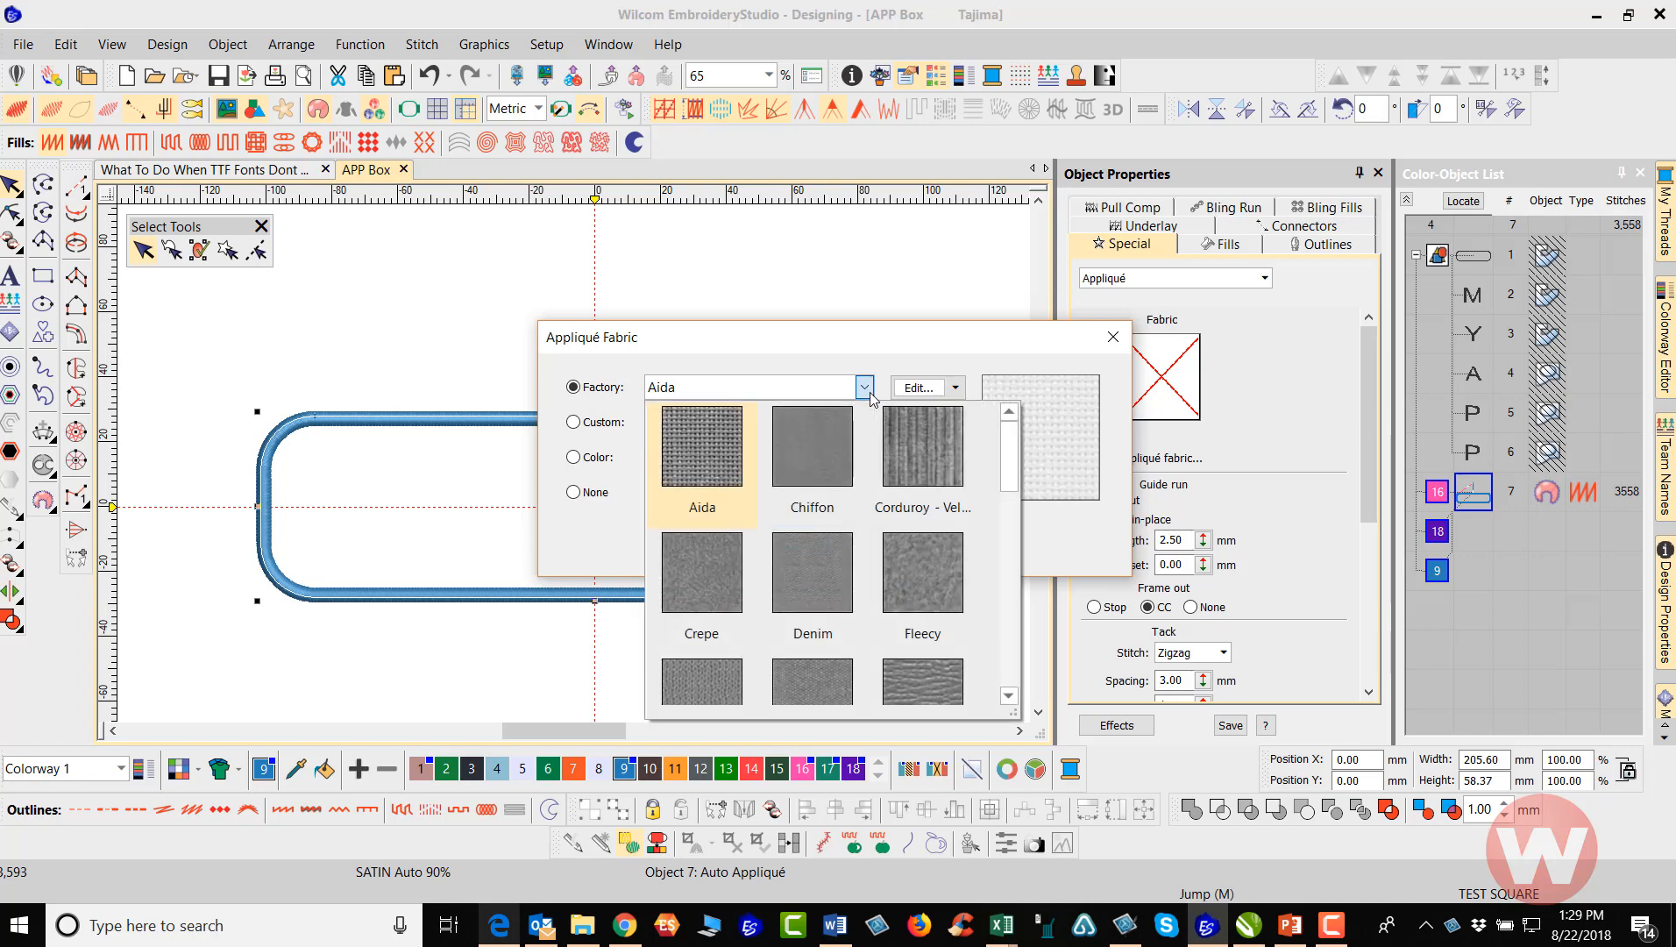
left_click(920, 682)
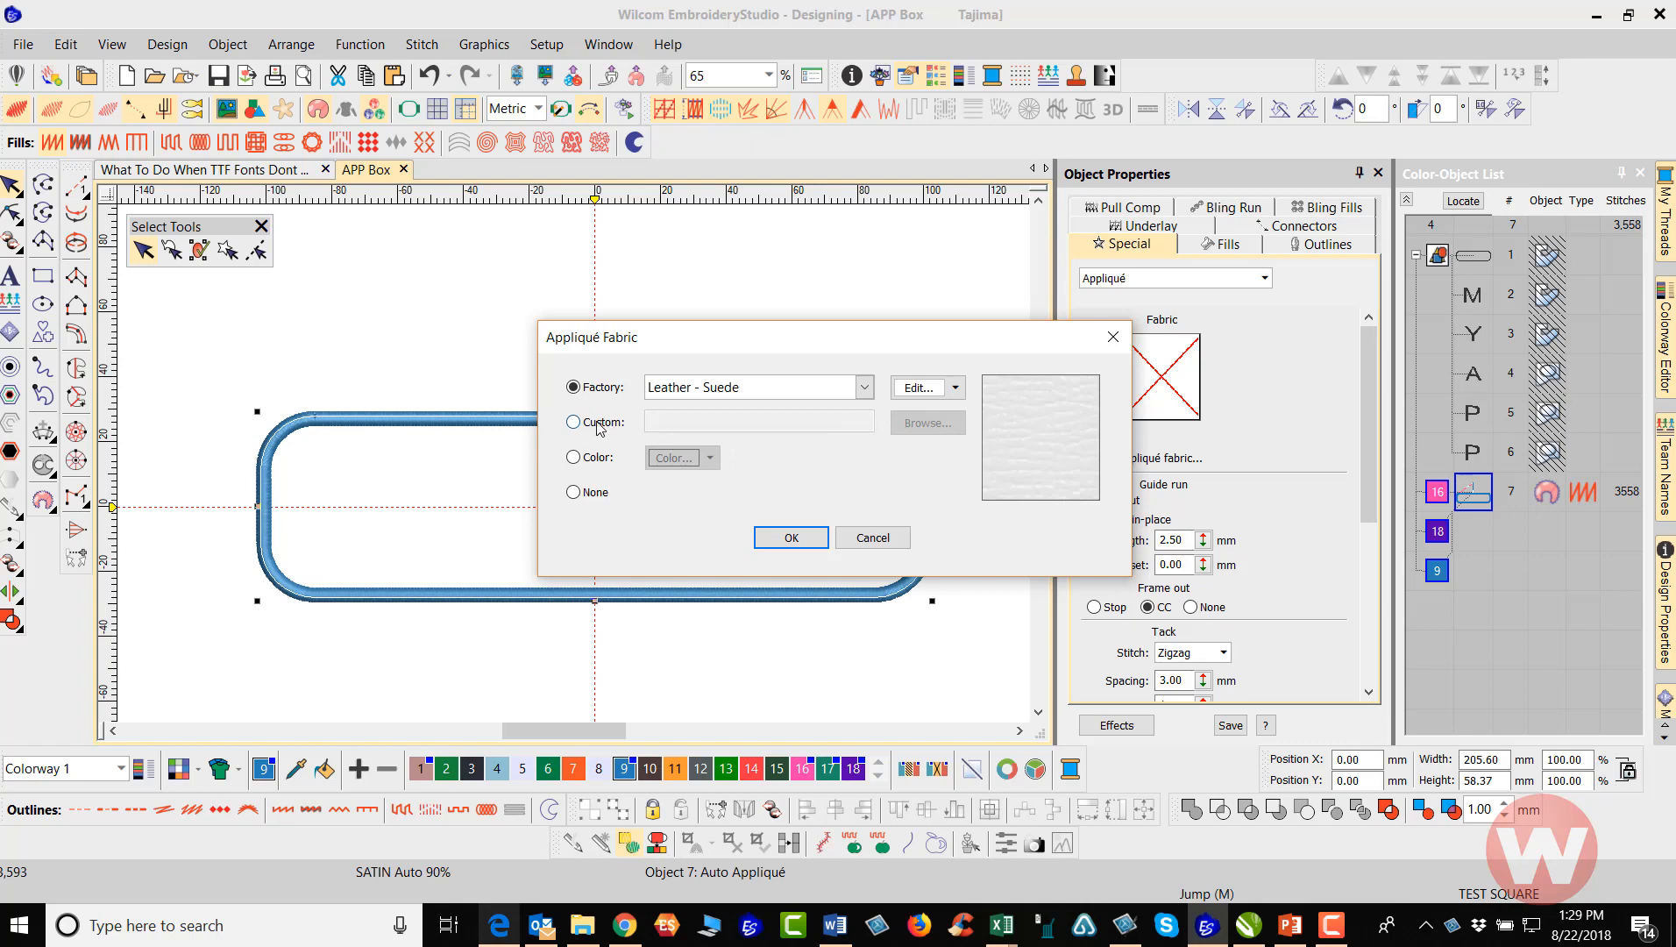
Recolor the Leather - Suede appliqué fabric golden brown using the standard color palette
left_click(913, 388)
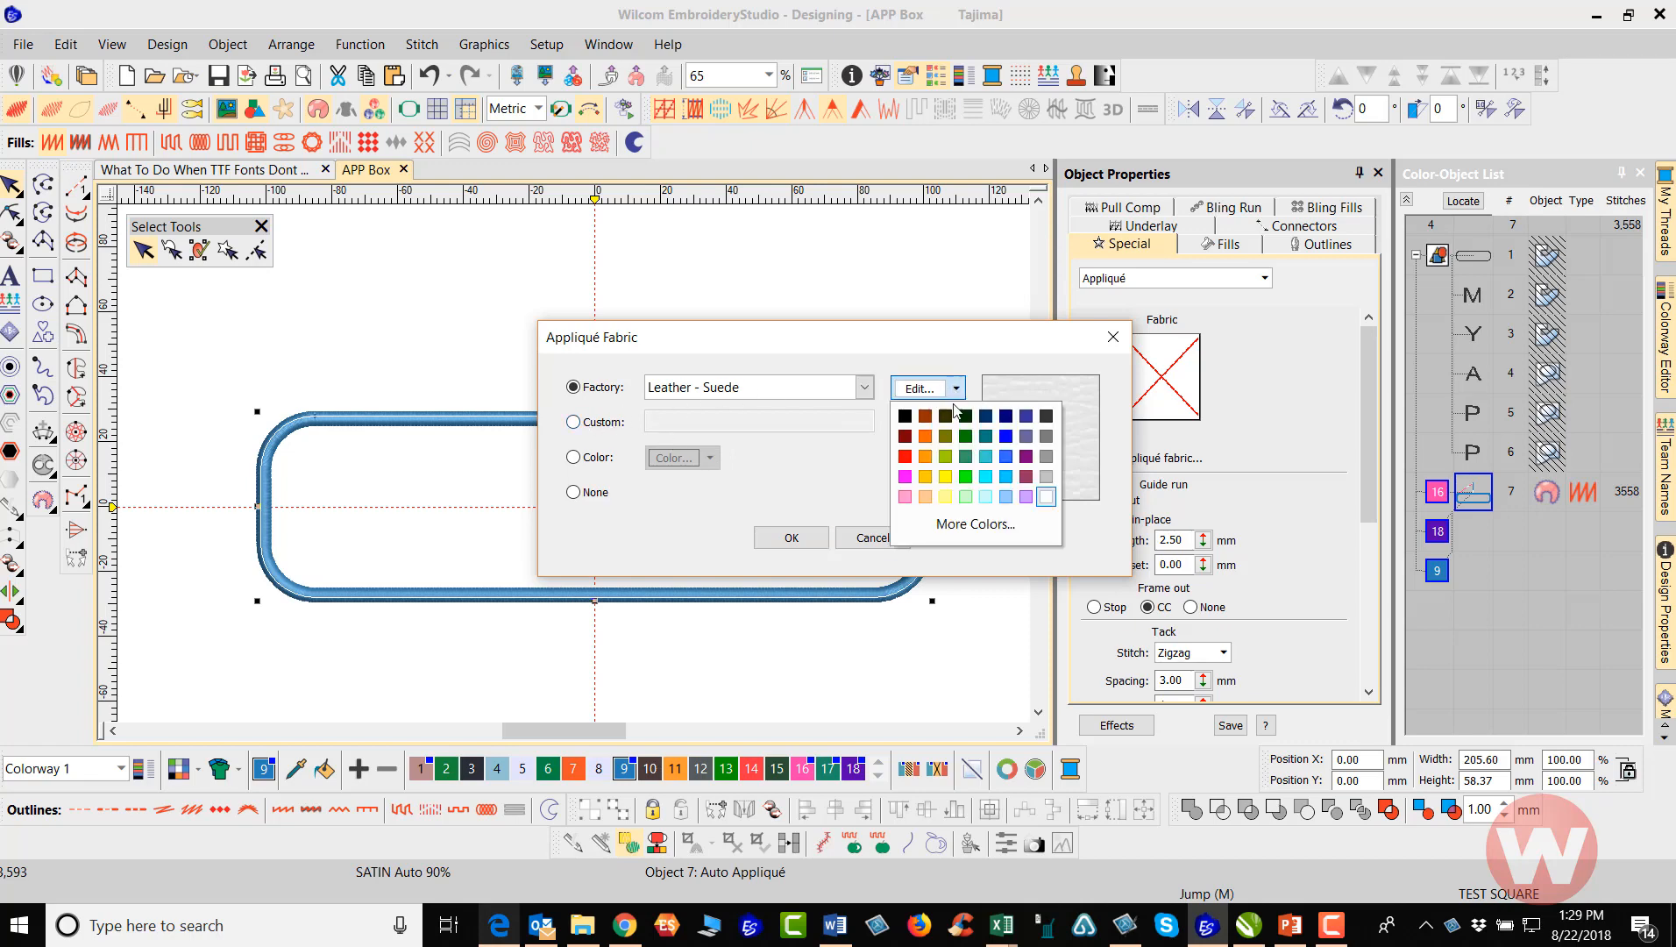
left_click(979, 523)
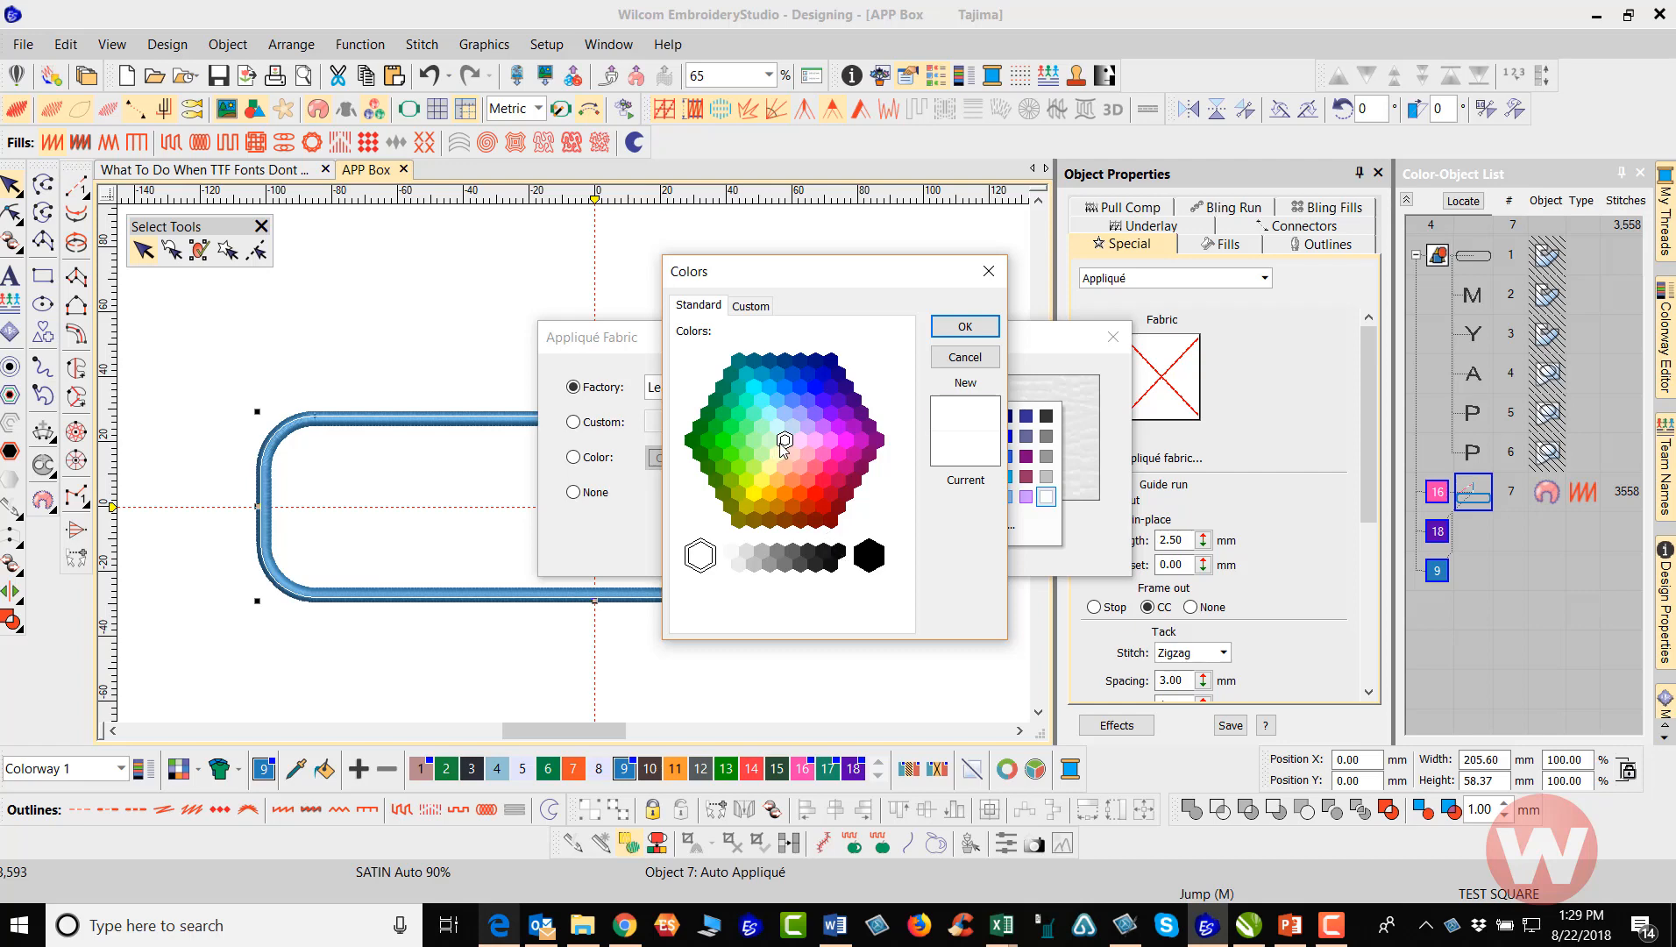
left_click(777, 507)
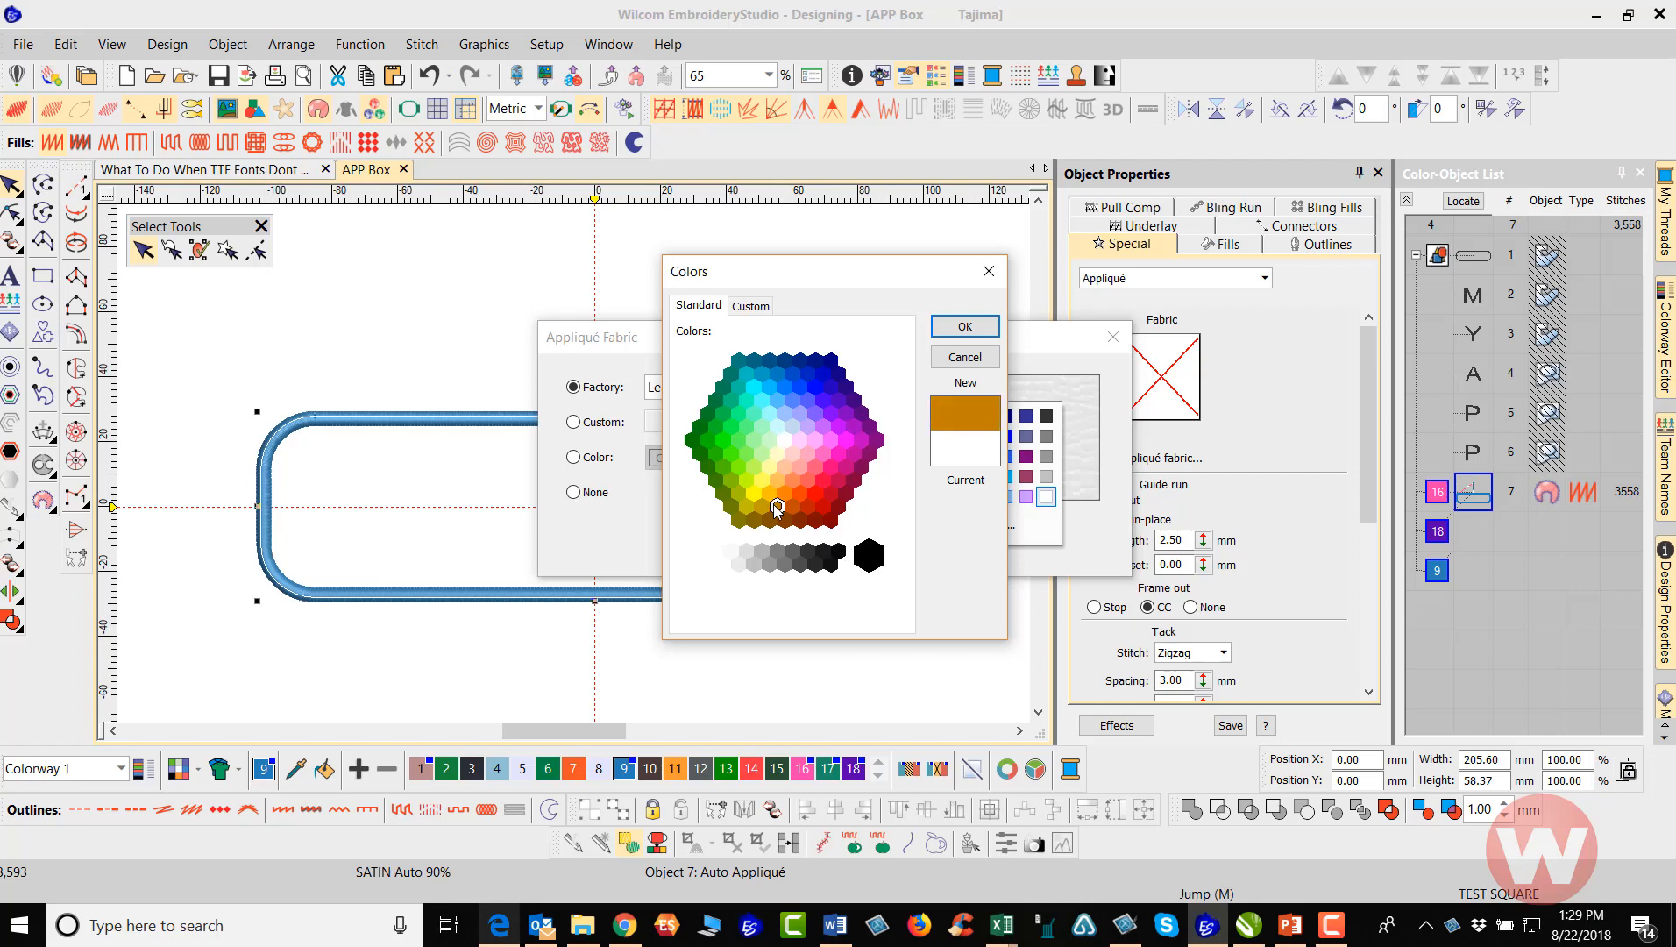
left_click(965, 328)
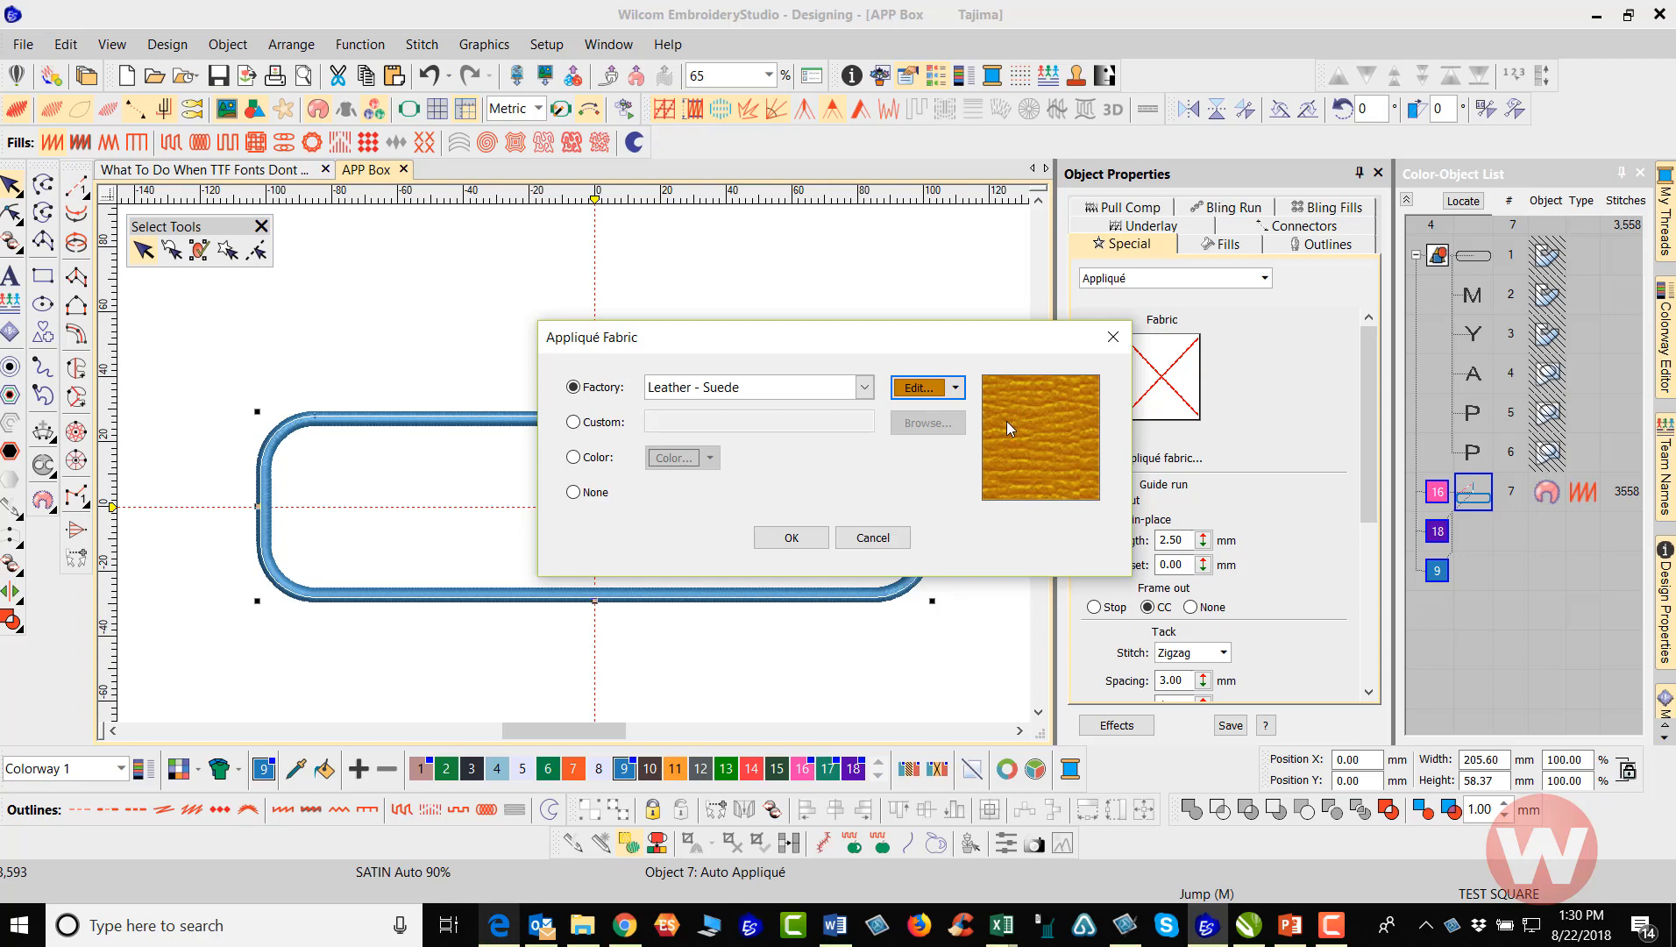
Apply the golden brown Leather - Suede fabric to the appliqué, save the design and clear the selection
left_click(805, 541)
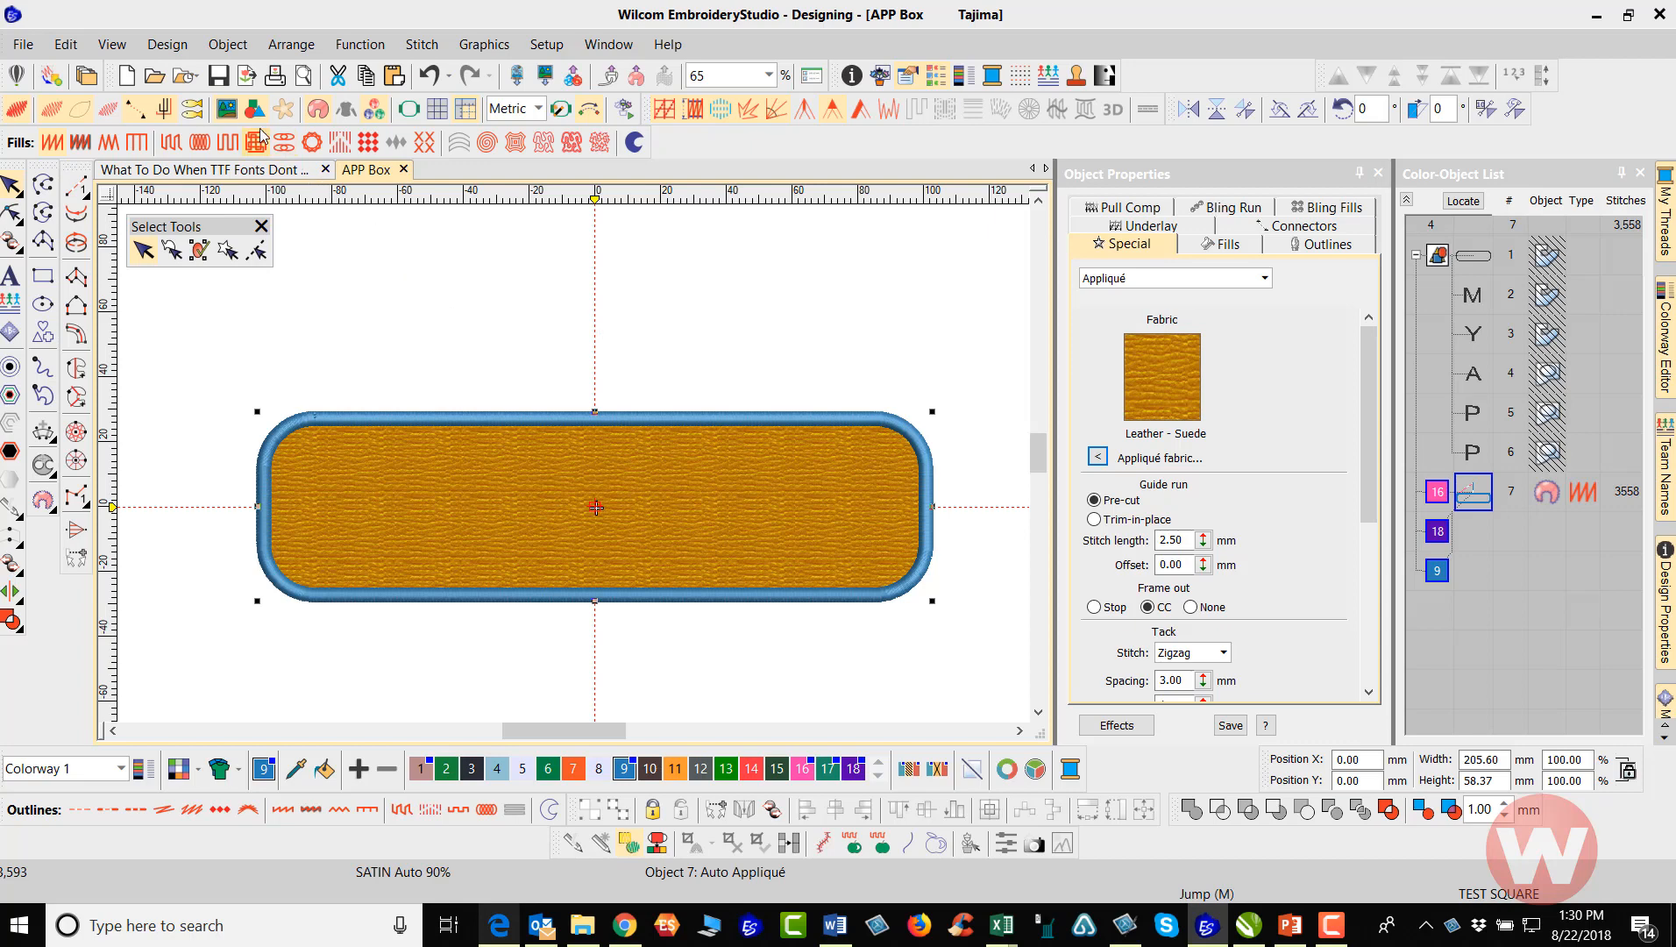
left_click(221, 83)
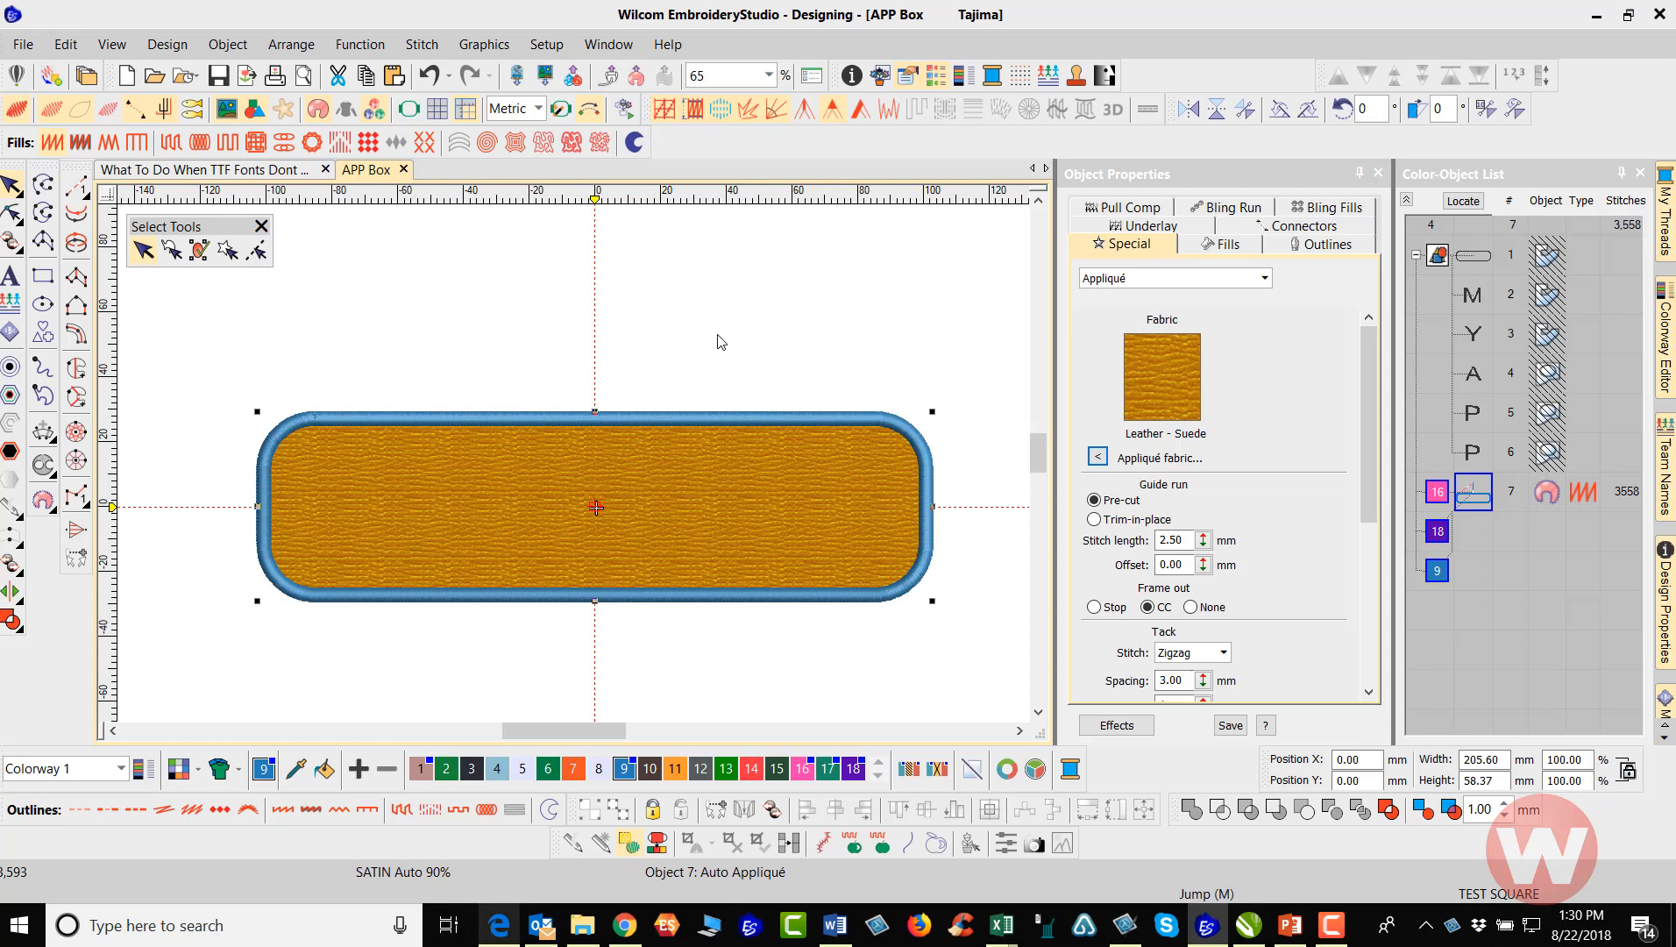
left_click(908, 280)
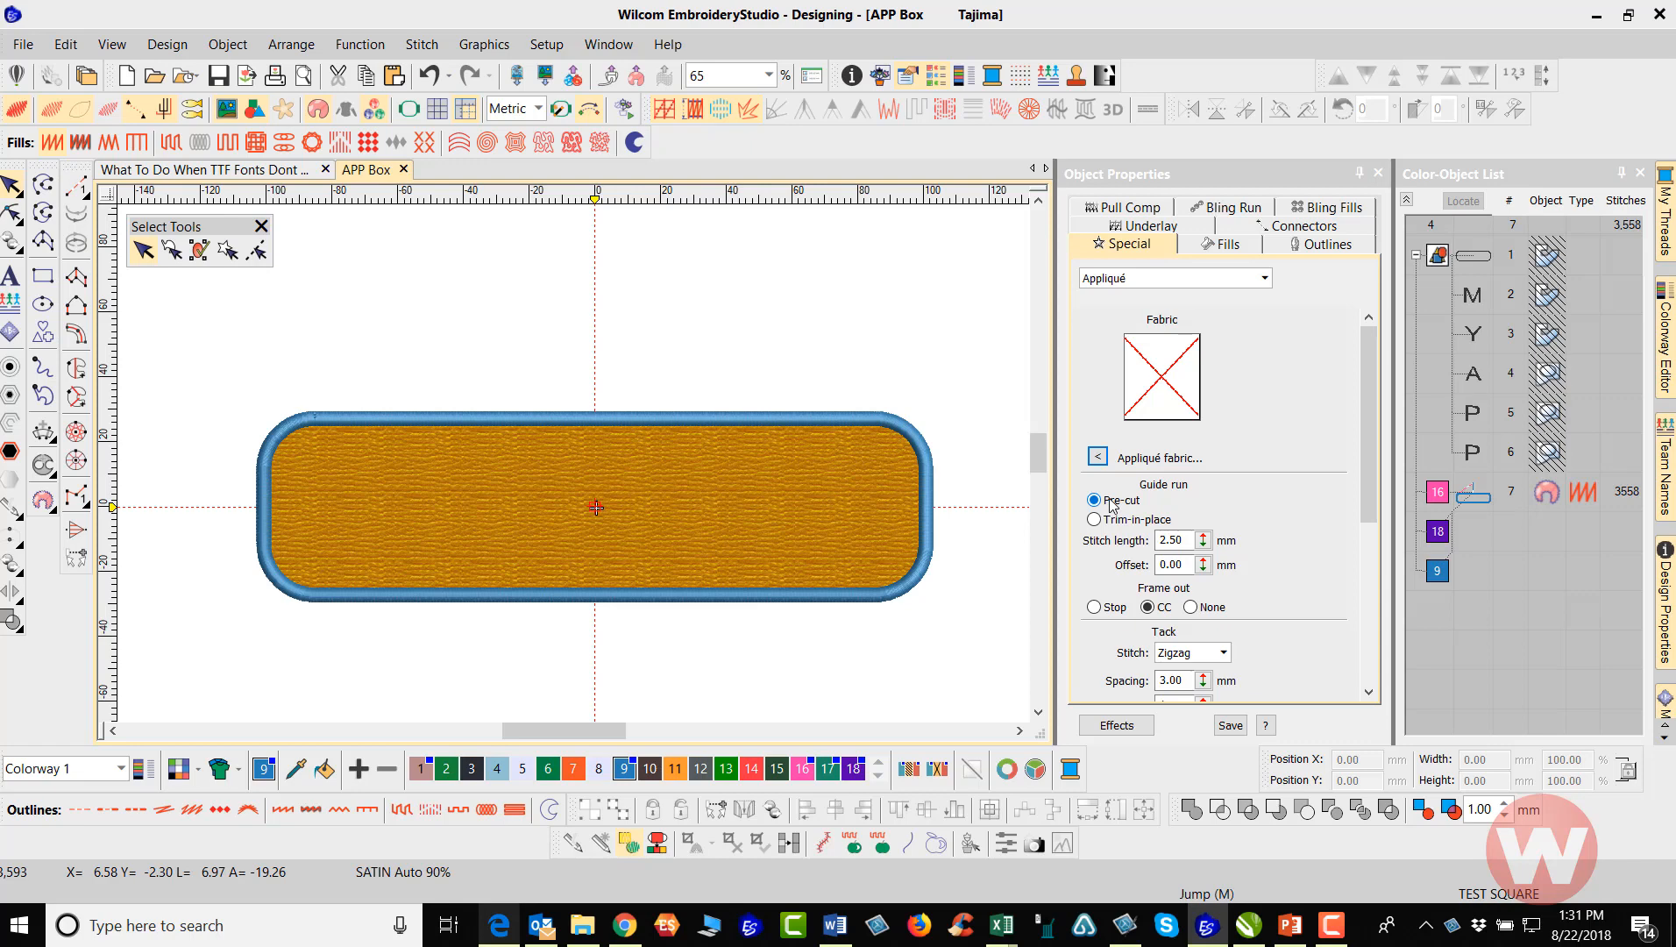
With no object selected, set the appliqué guide run to Trim-in-place and its frame-out to Stop
left_click(1094, 521)
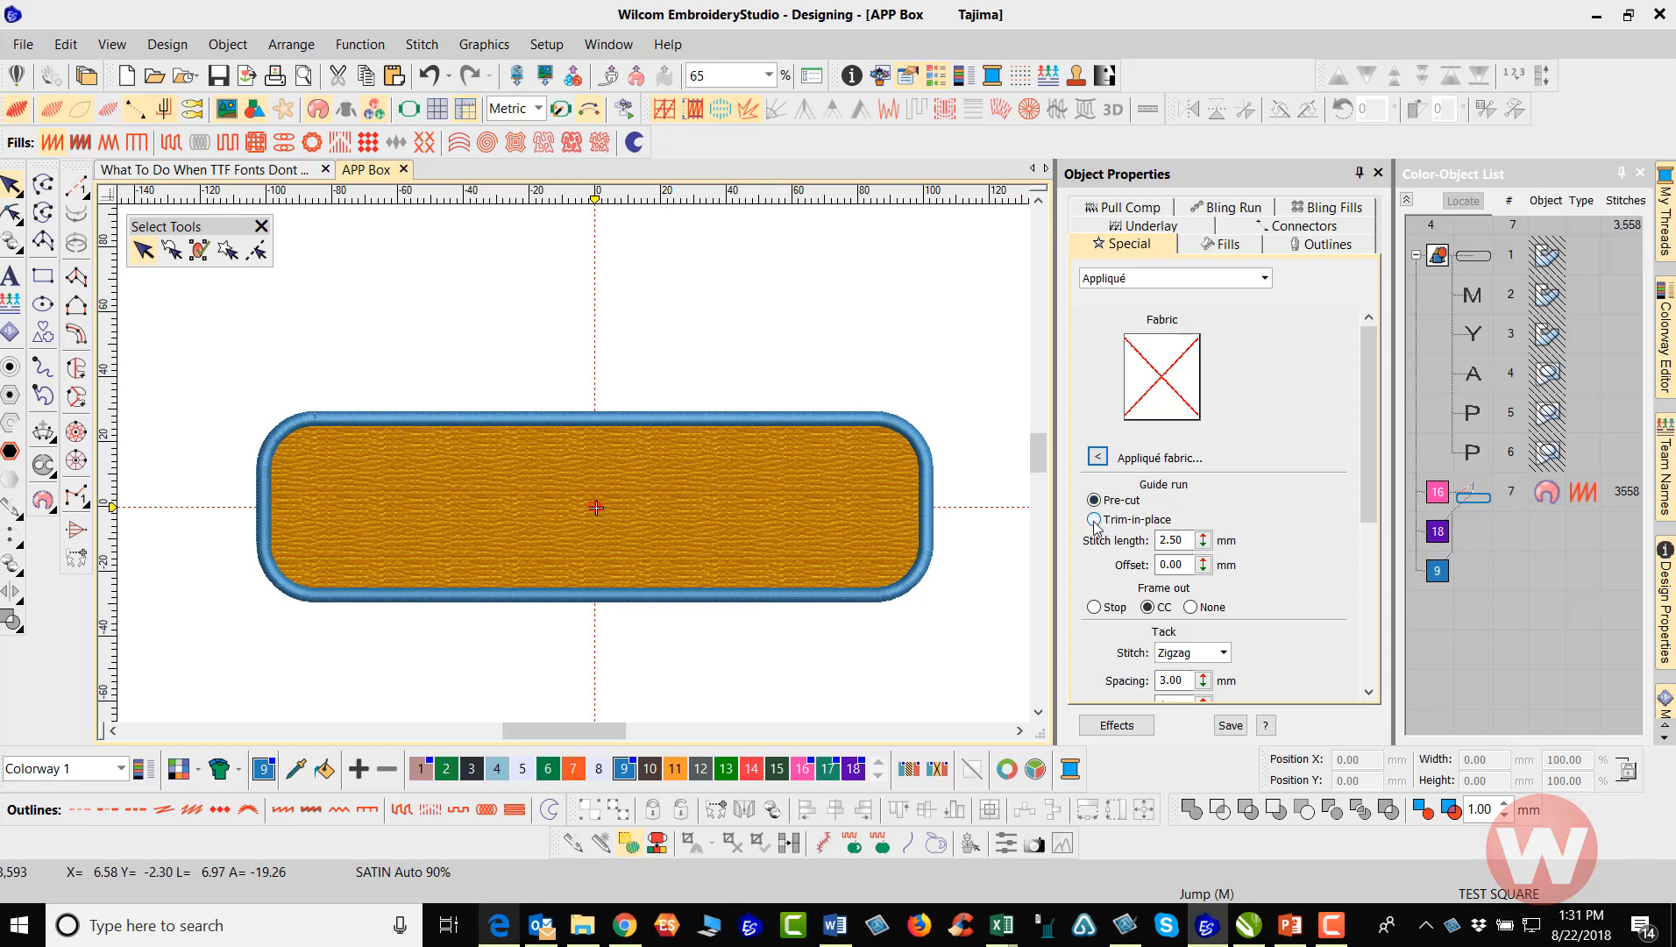
left_click(1094, 521)
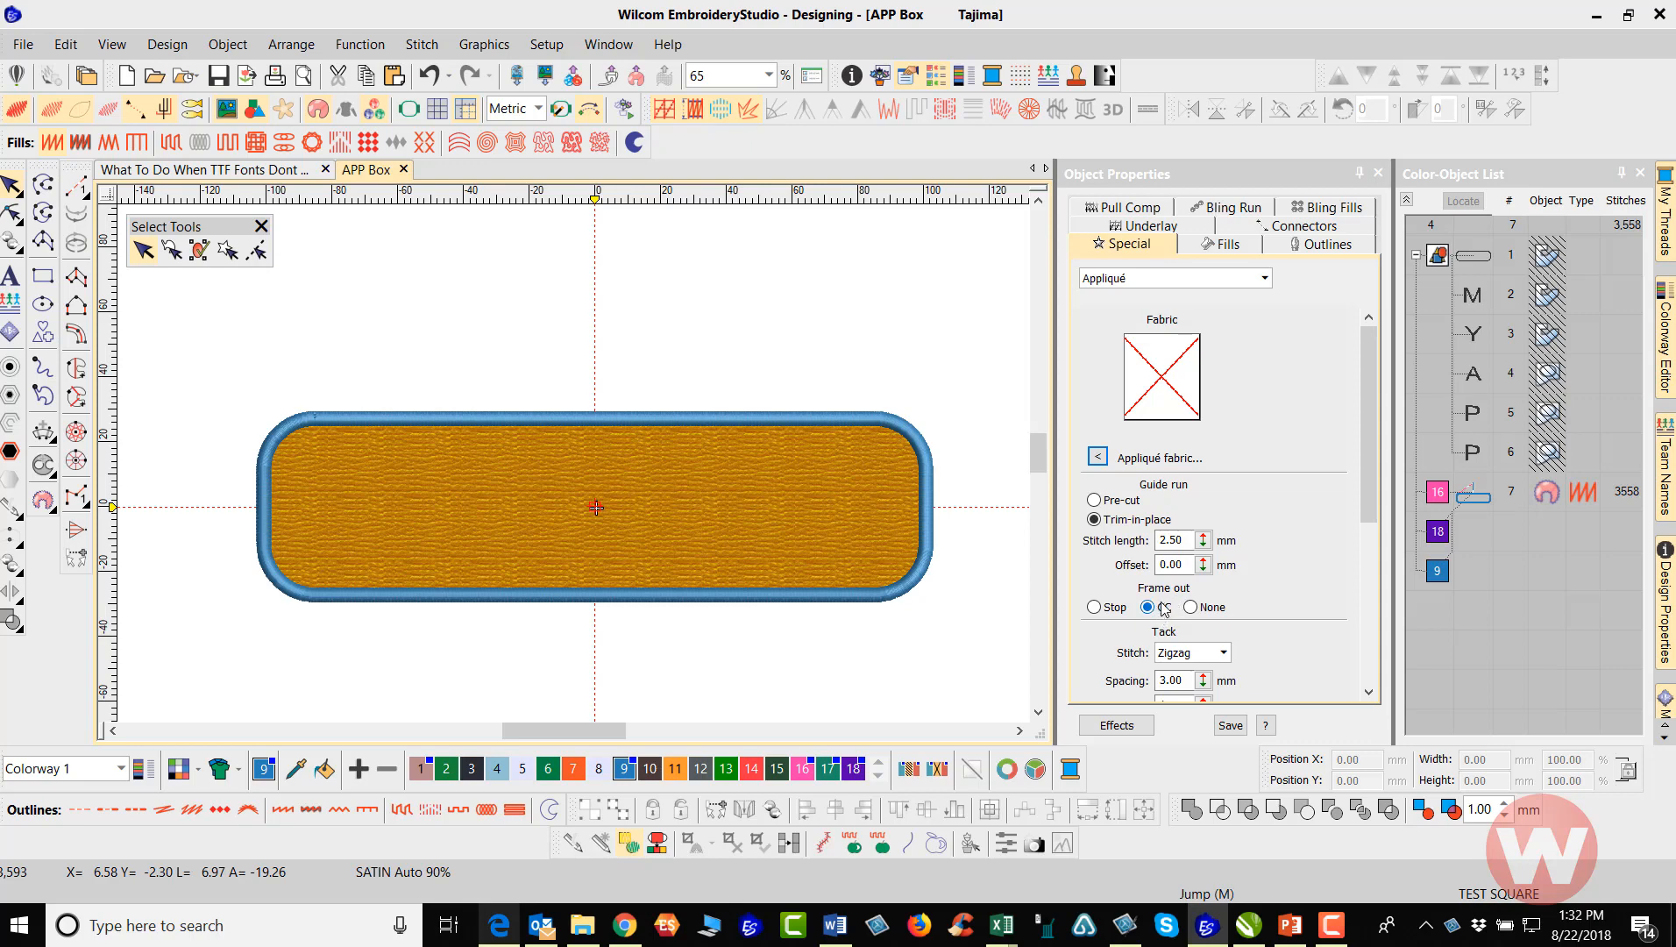
left_click(1095, 608)
Turn off TrueView to show the stitches at the border's upper-right corner and select the appliqué object
left_click_drag(1368, 359, 1357, 444)
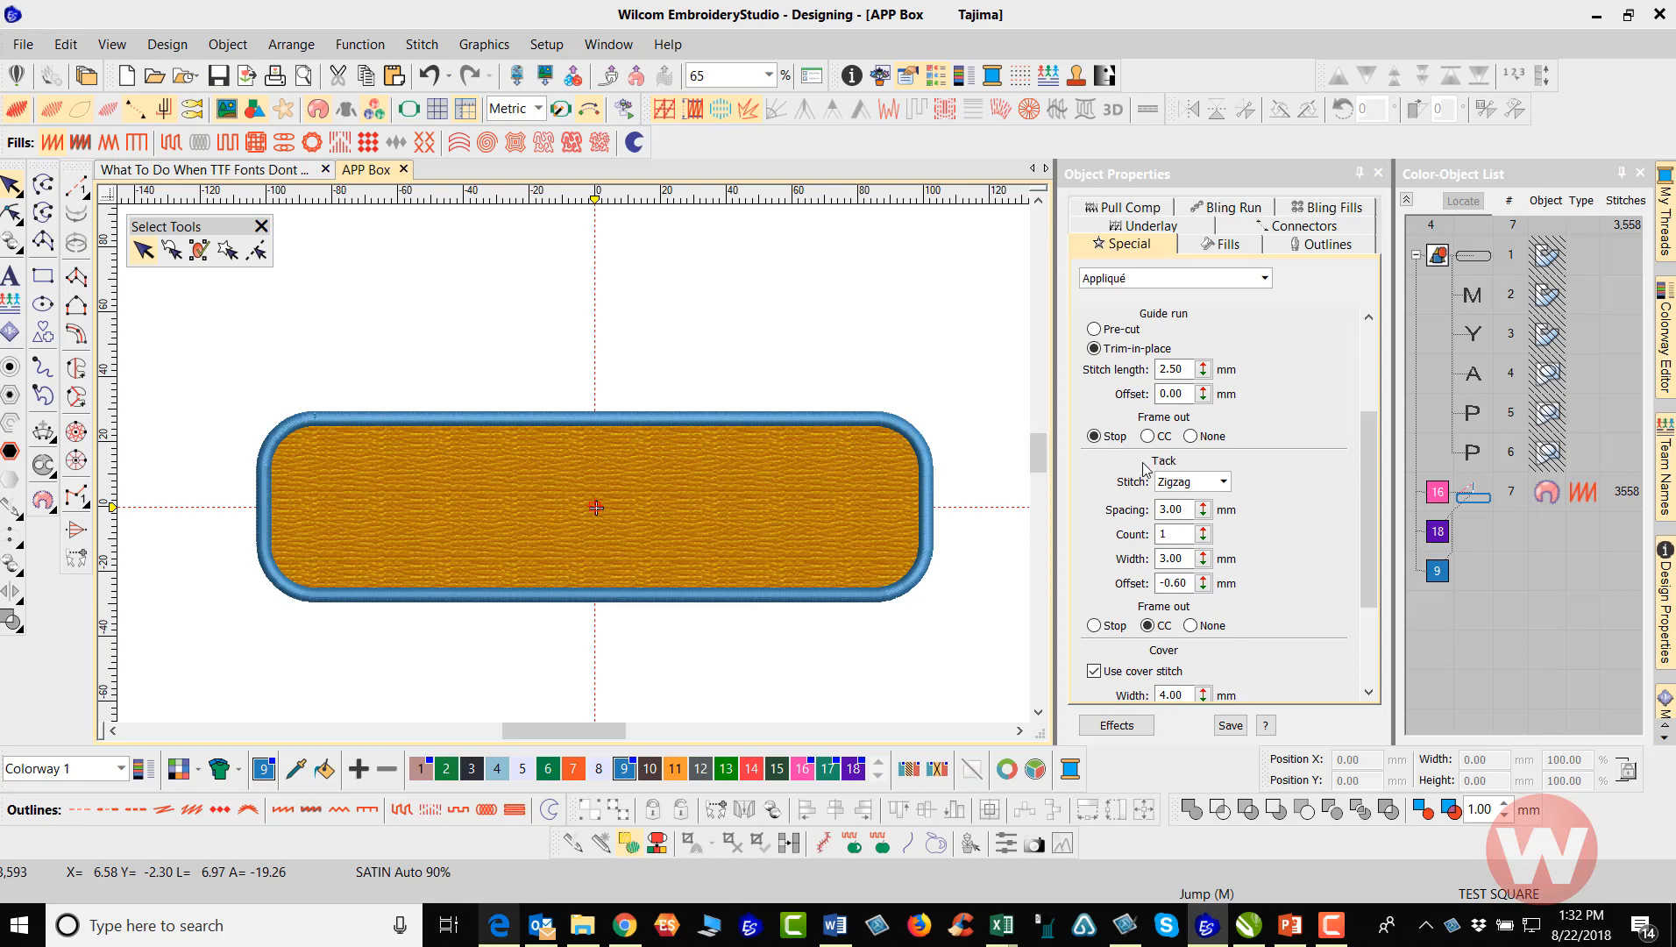
scroll(922, 453, "up", 10)
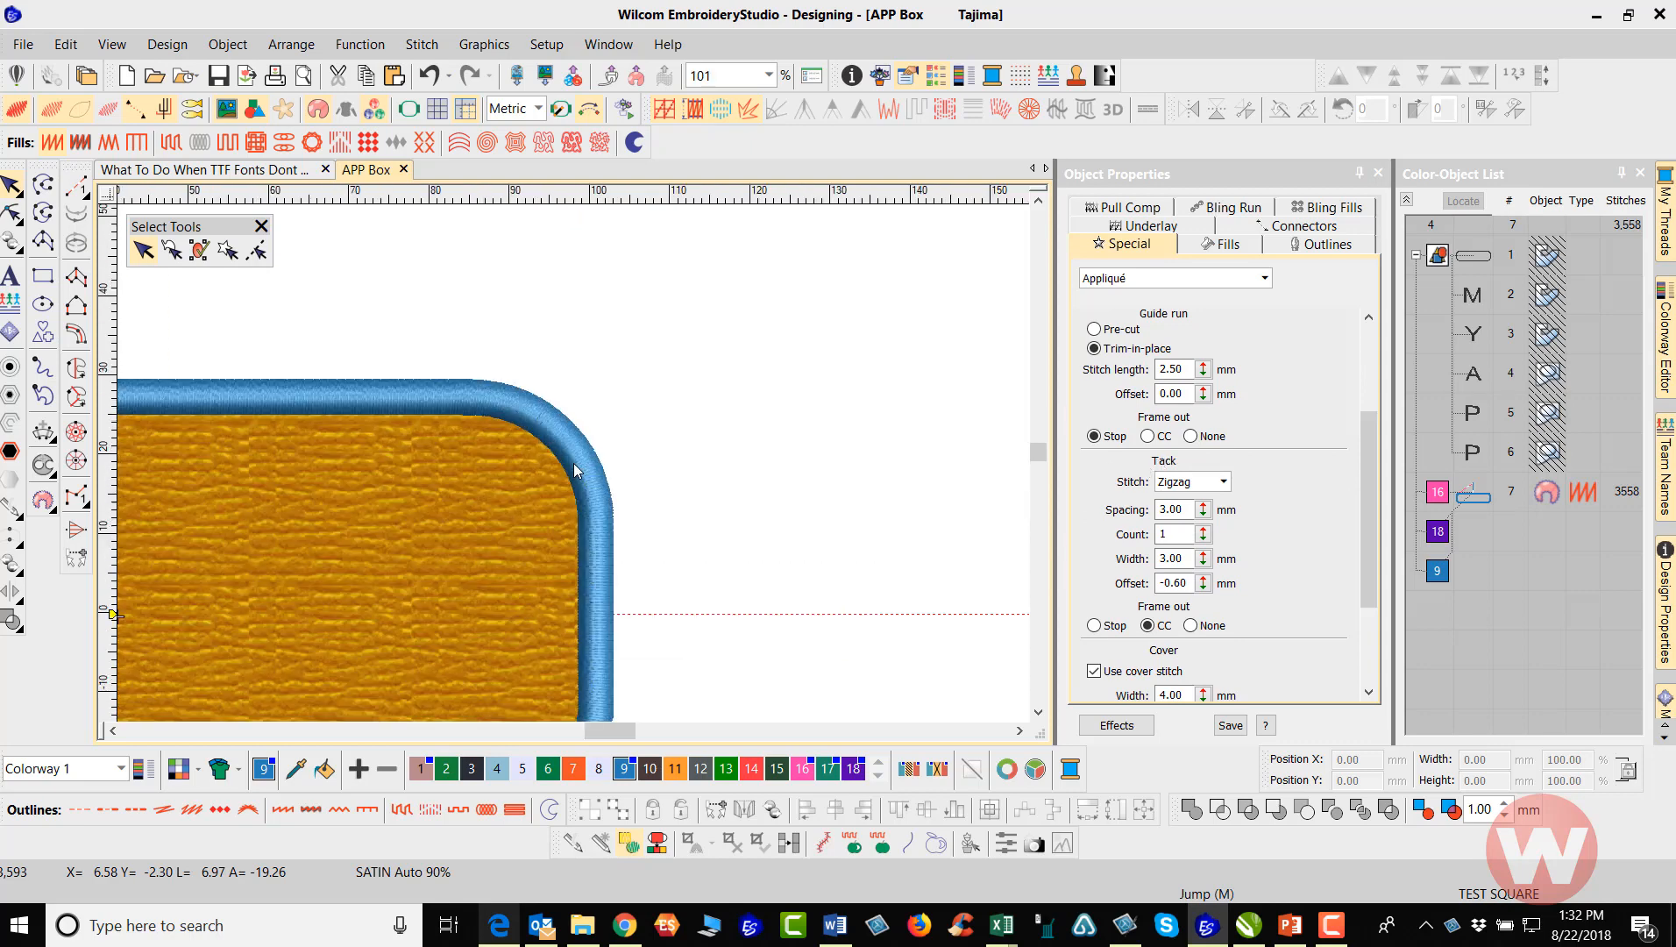
scroll(574, 470, "up", 1)
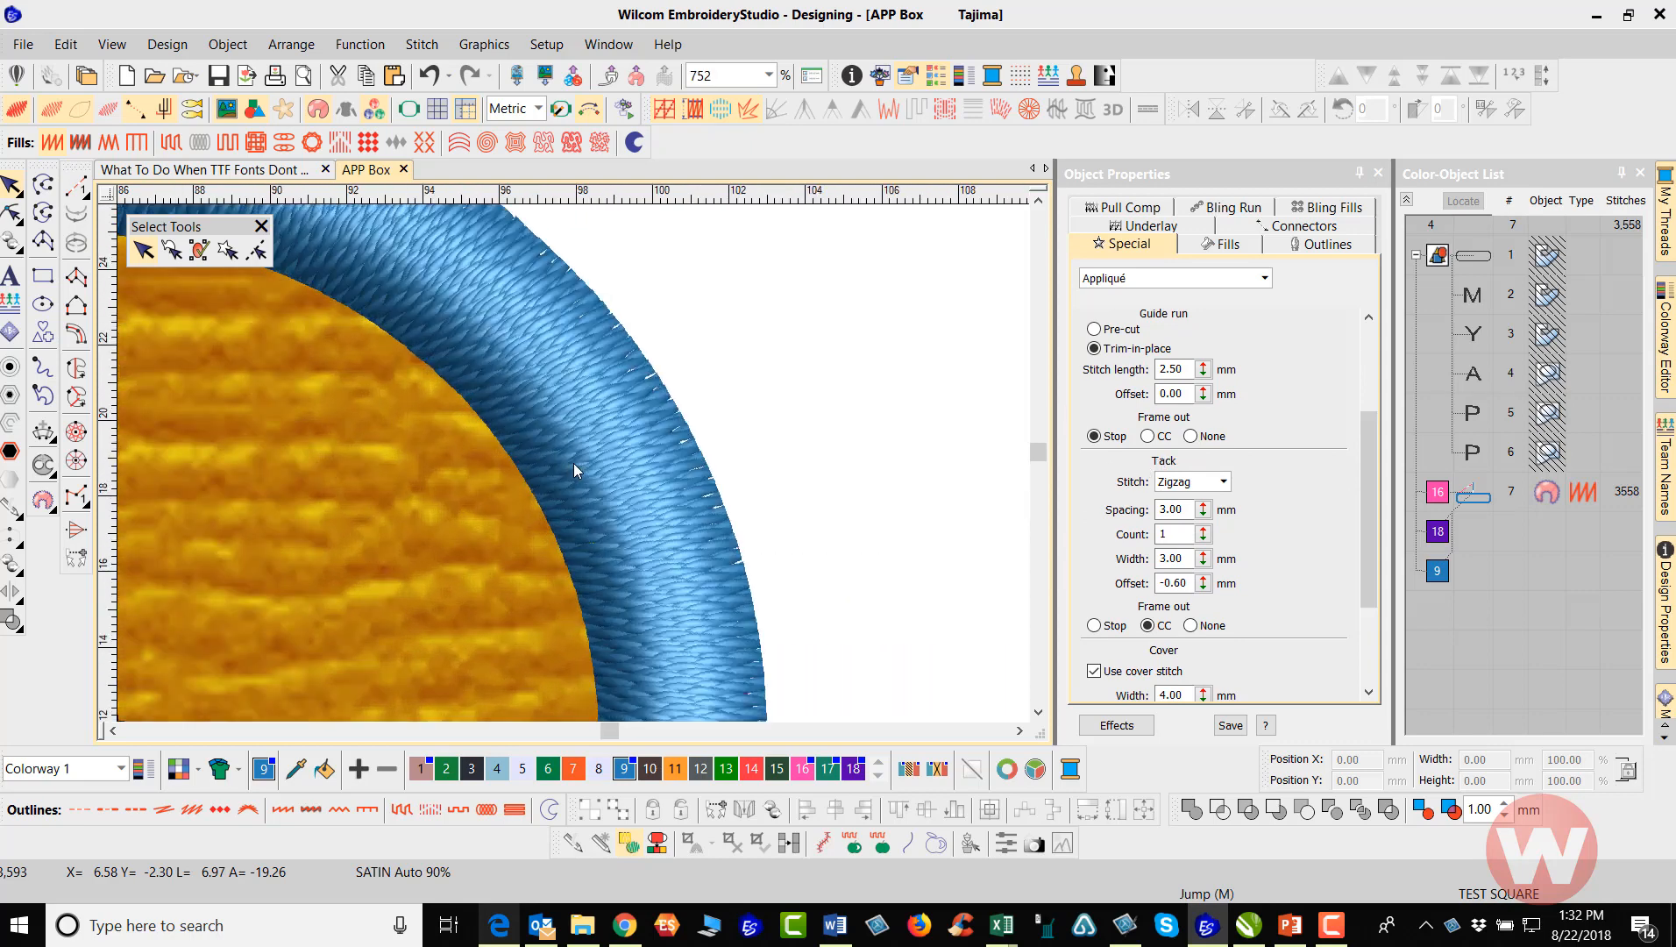
key("t")
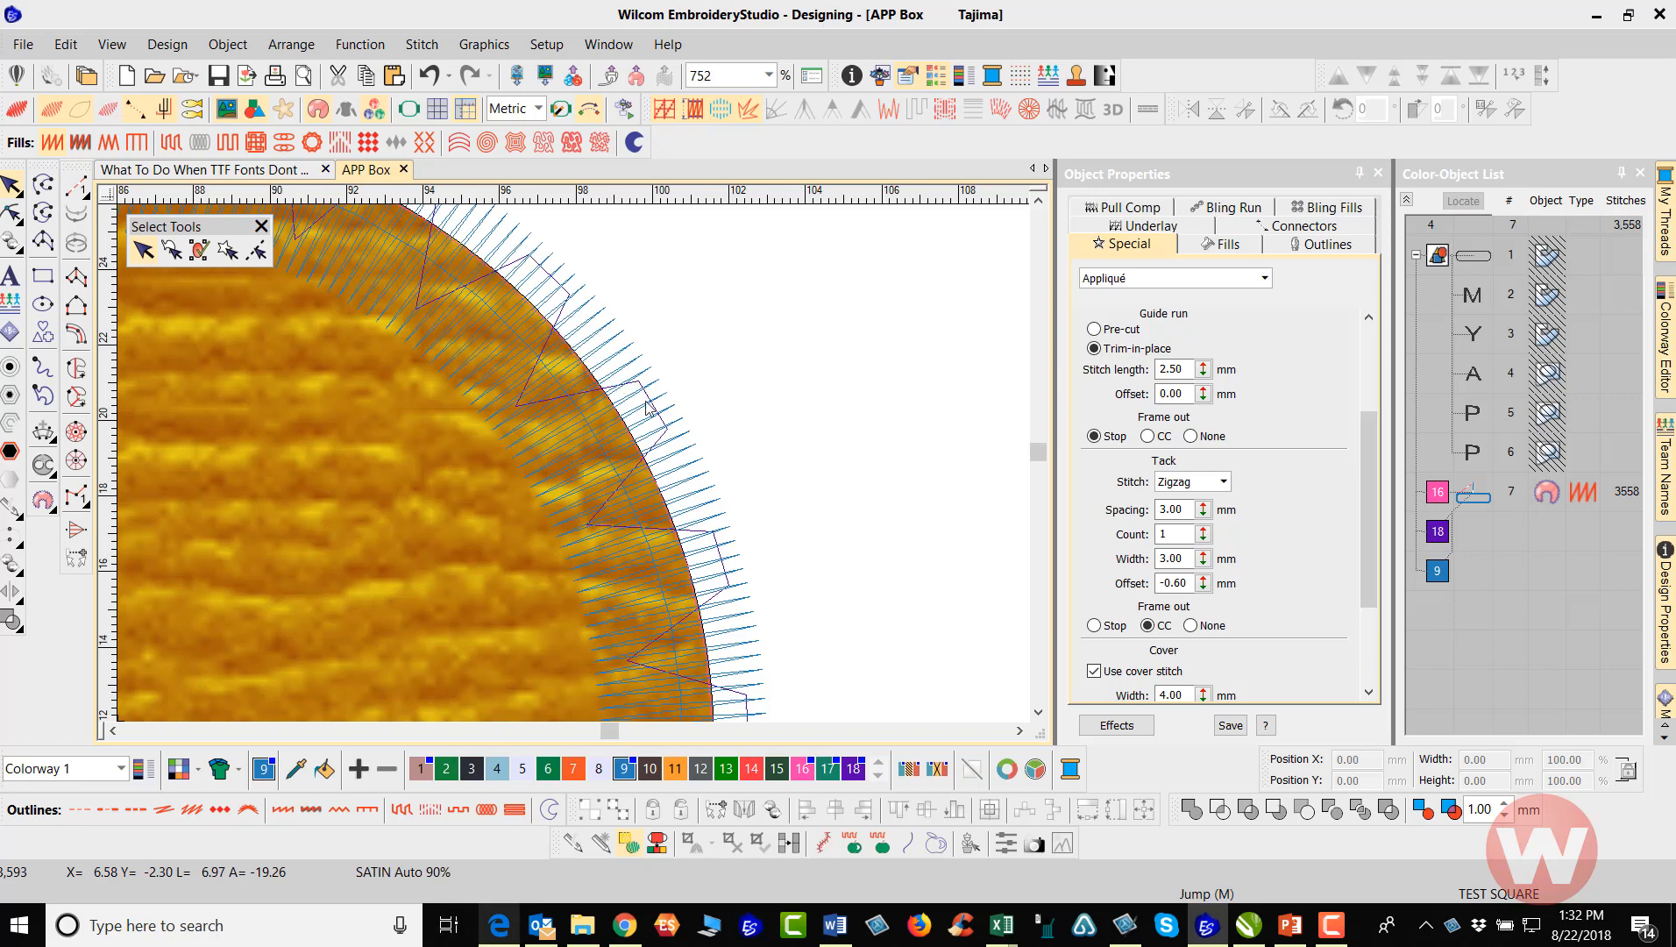
left_click(1473, 492)
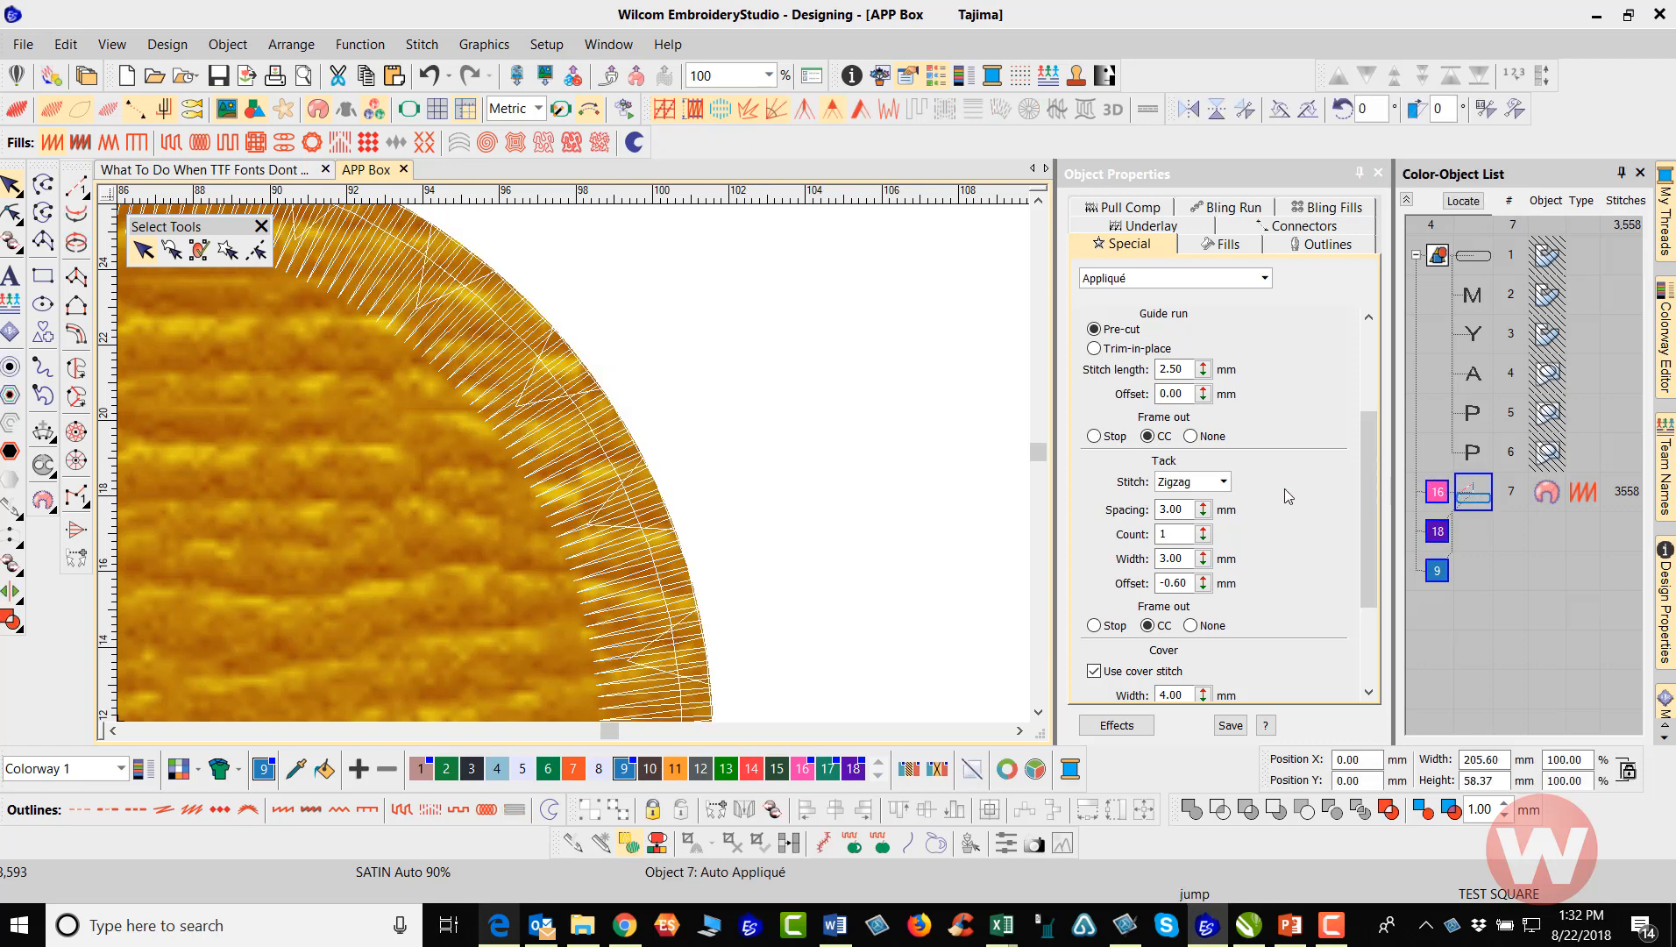
Try Run and E Stitch as the selected appliqué's tack stitch and return it to Zigzag
left_click(1224, 484)
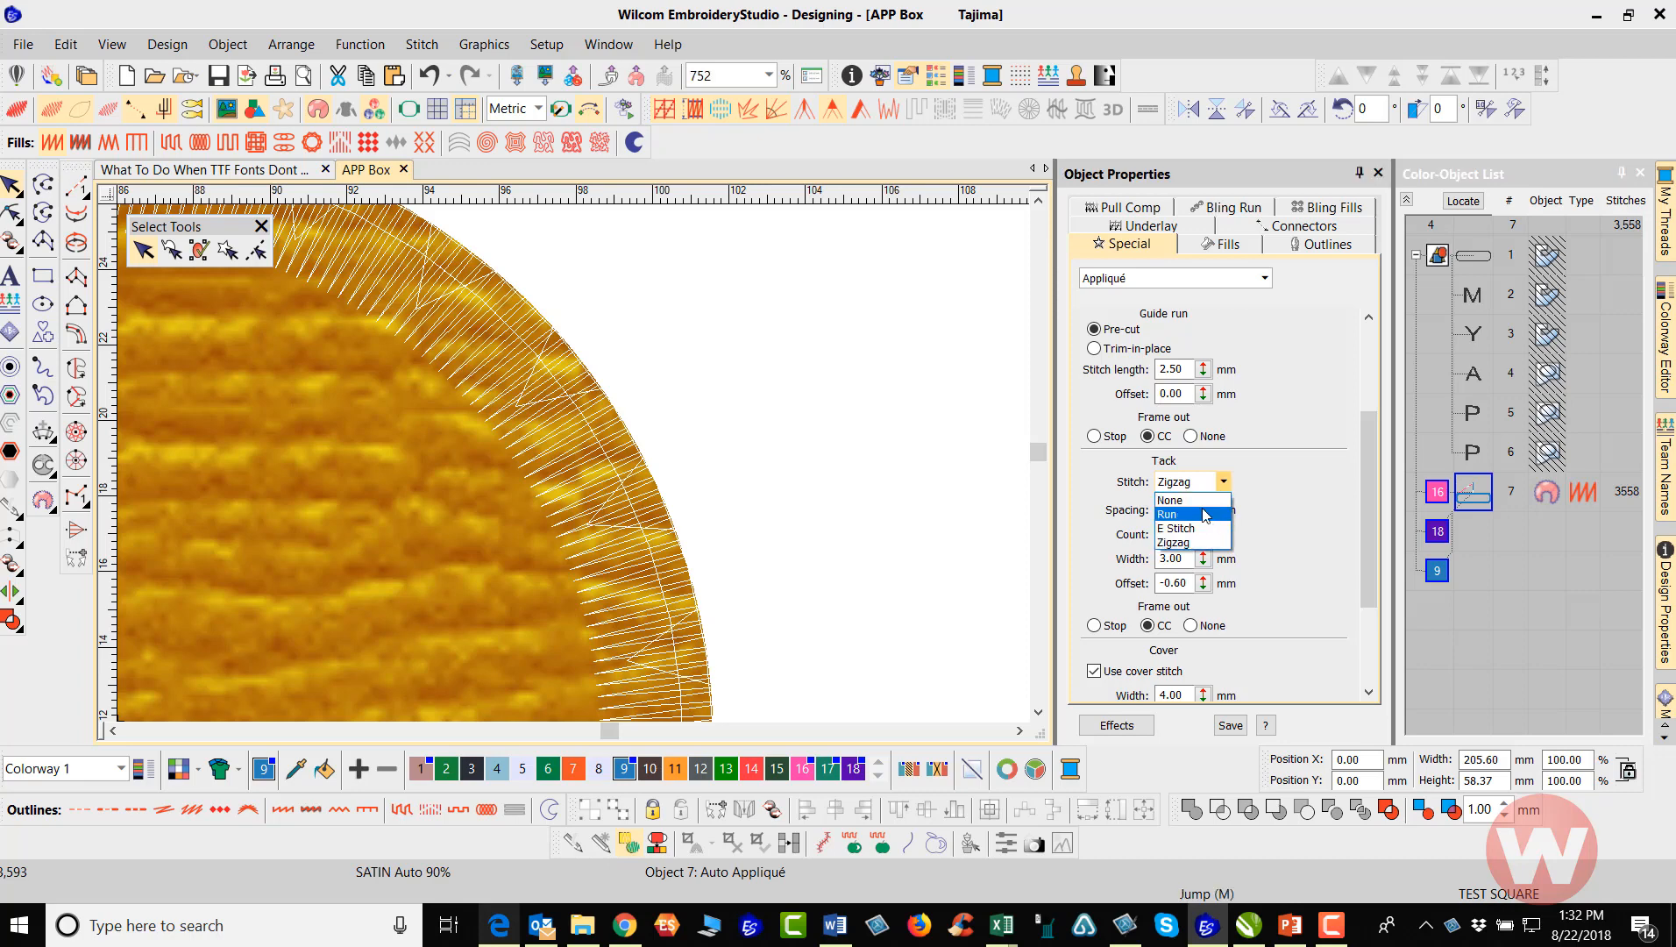
left_click(1207, 515)
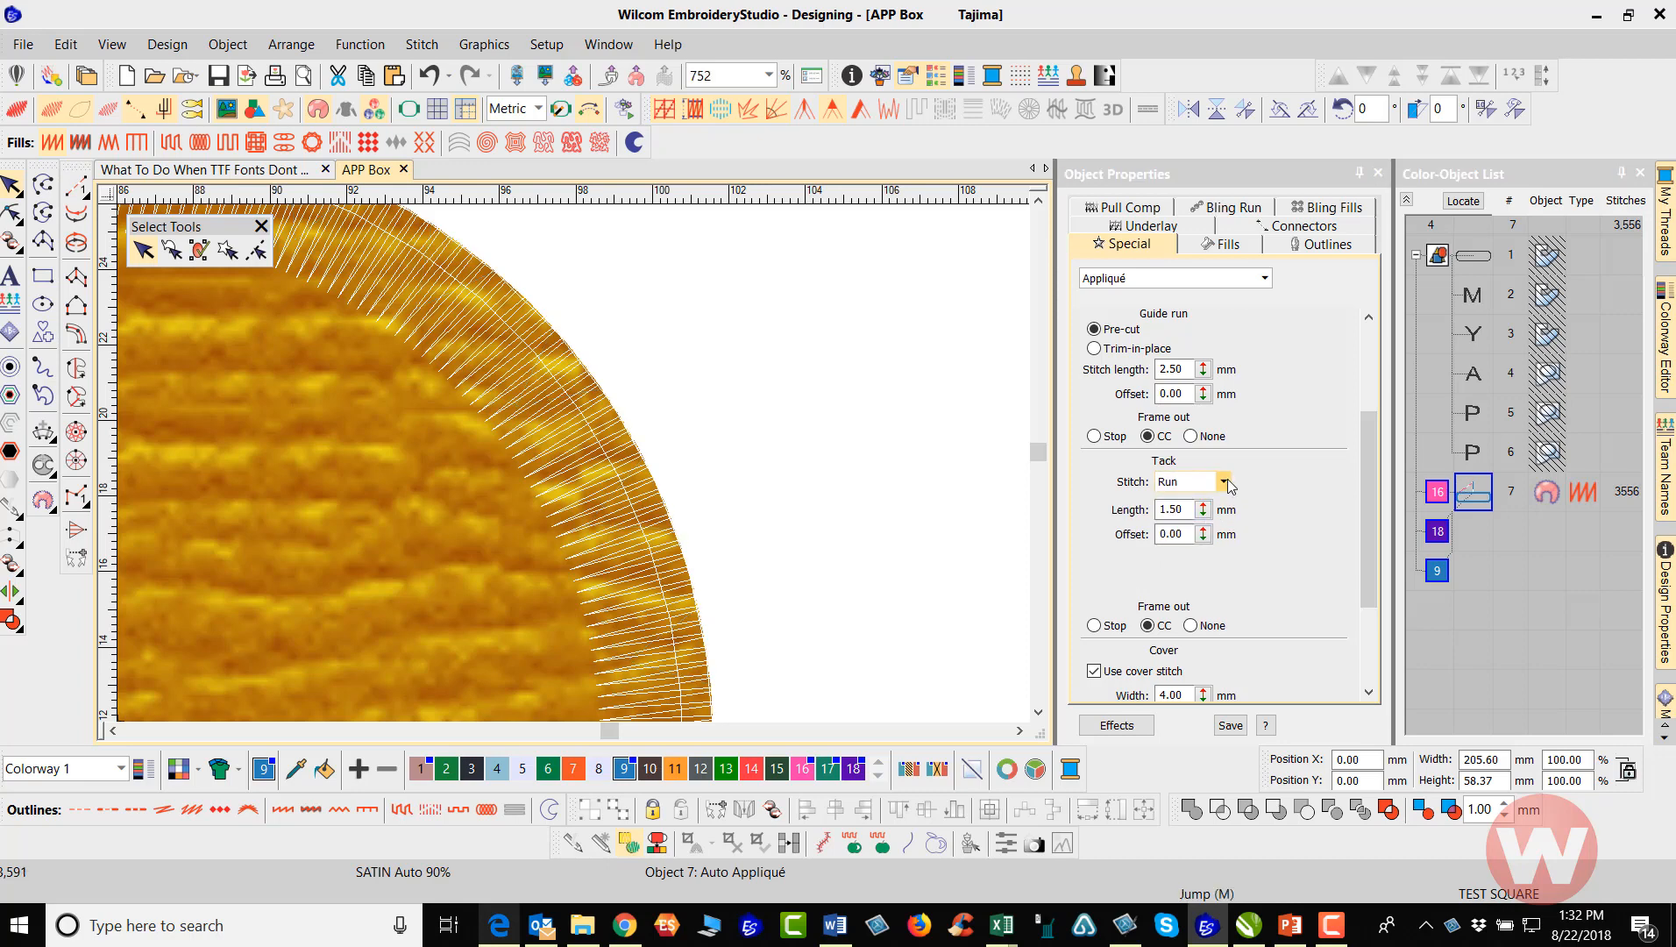
left_click(1225, 482)
left_click(1208, 529)
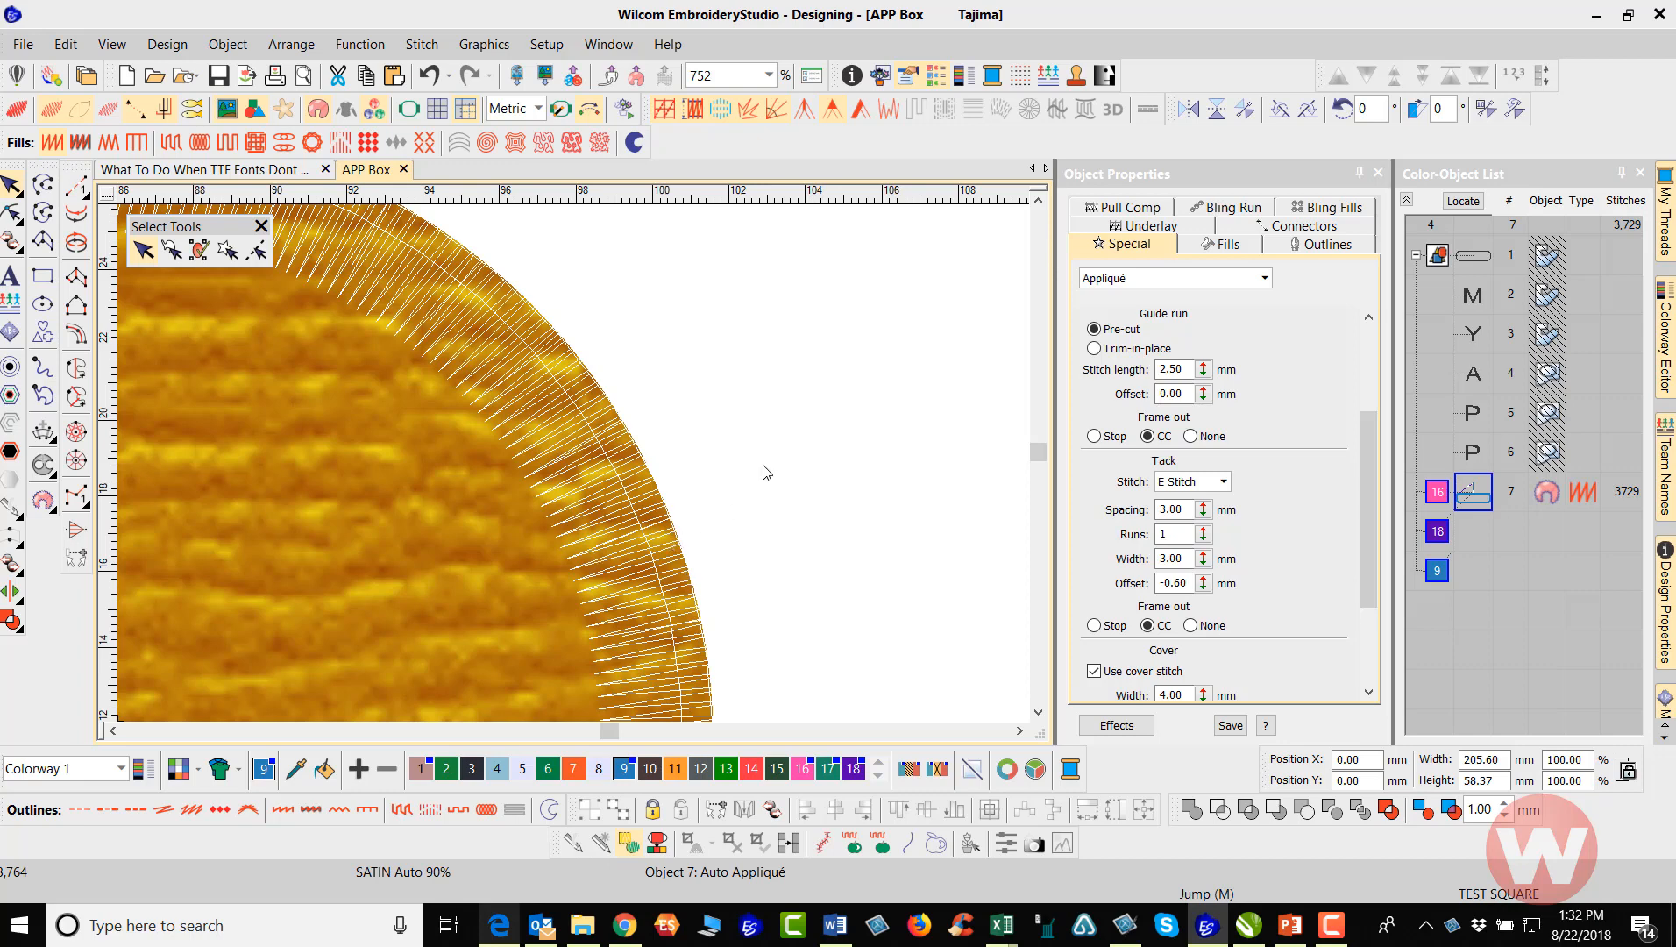
left_click(1224, 483)
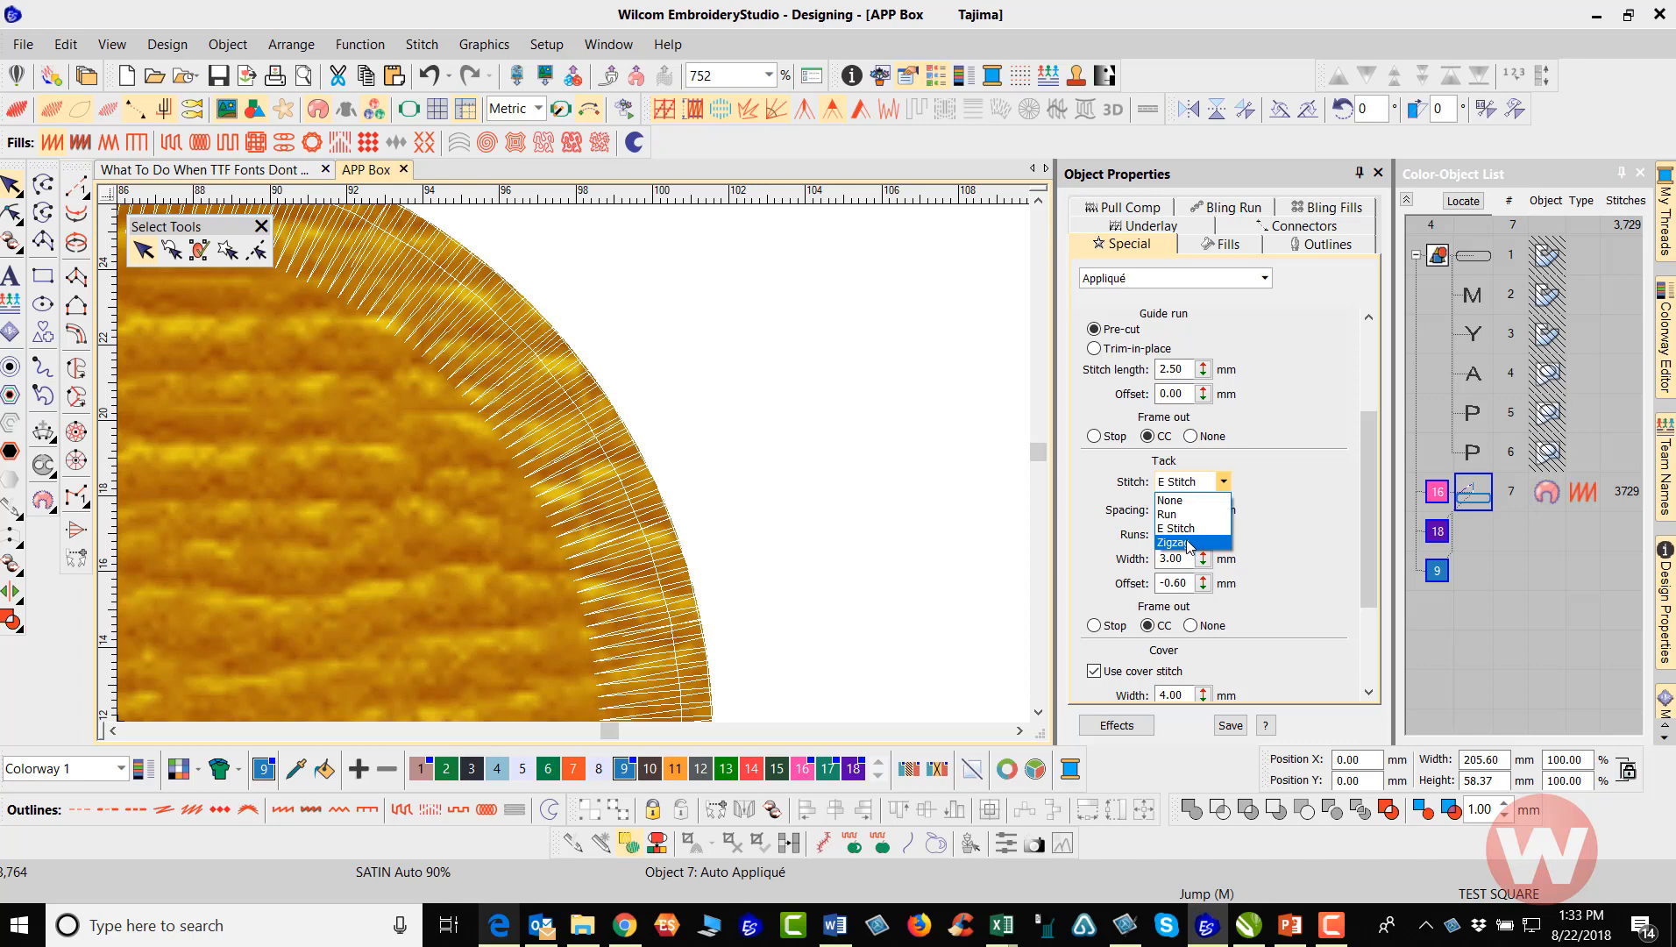
left_click(1189, 546)
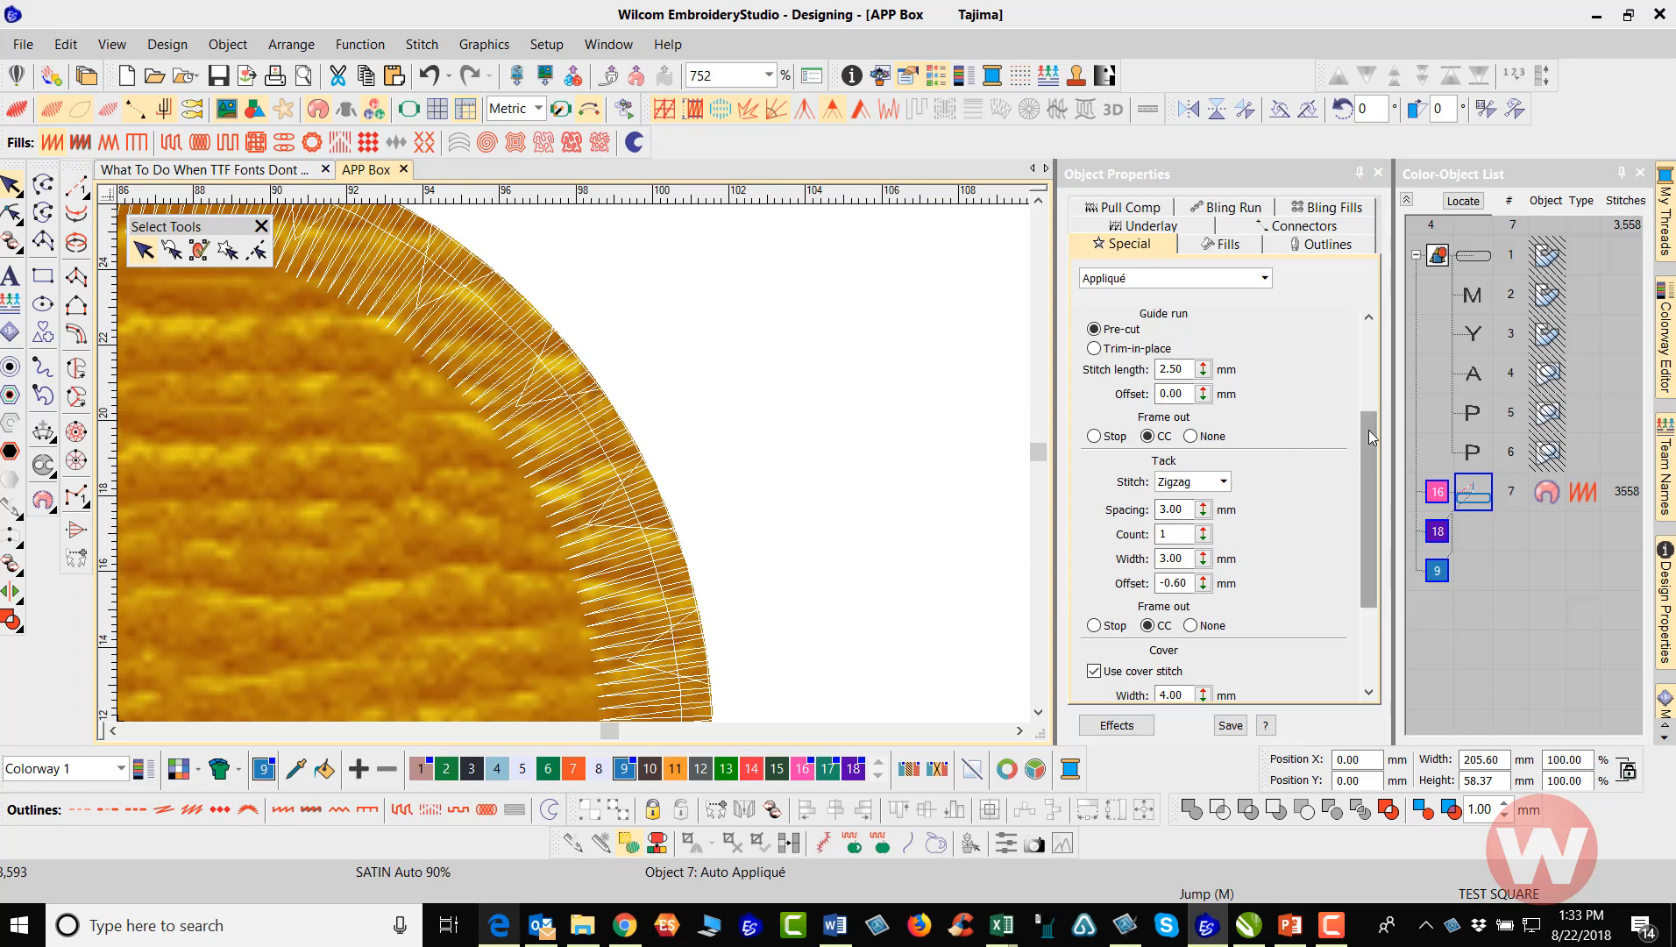
Try Stop as the tack frame-out of the selected appliqué and settle on None
left_click_drag(1369, 429, 1369, 498)
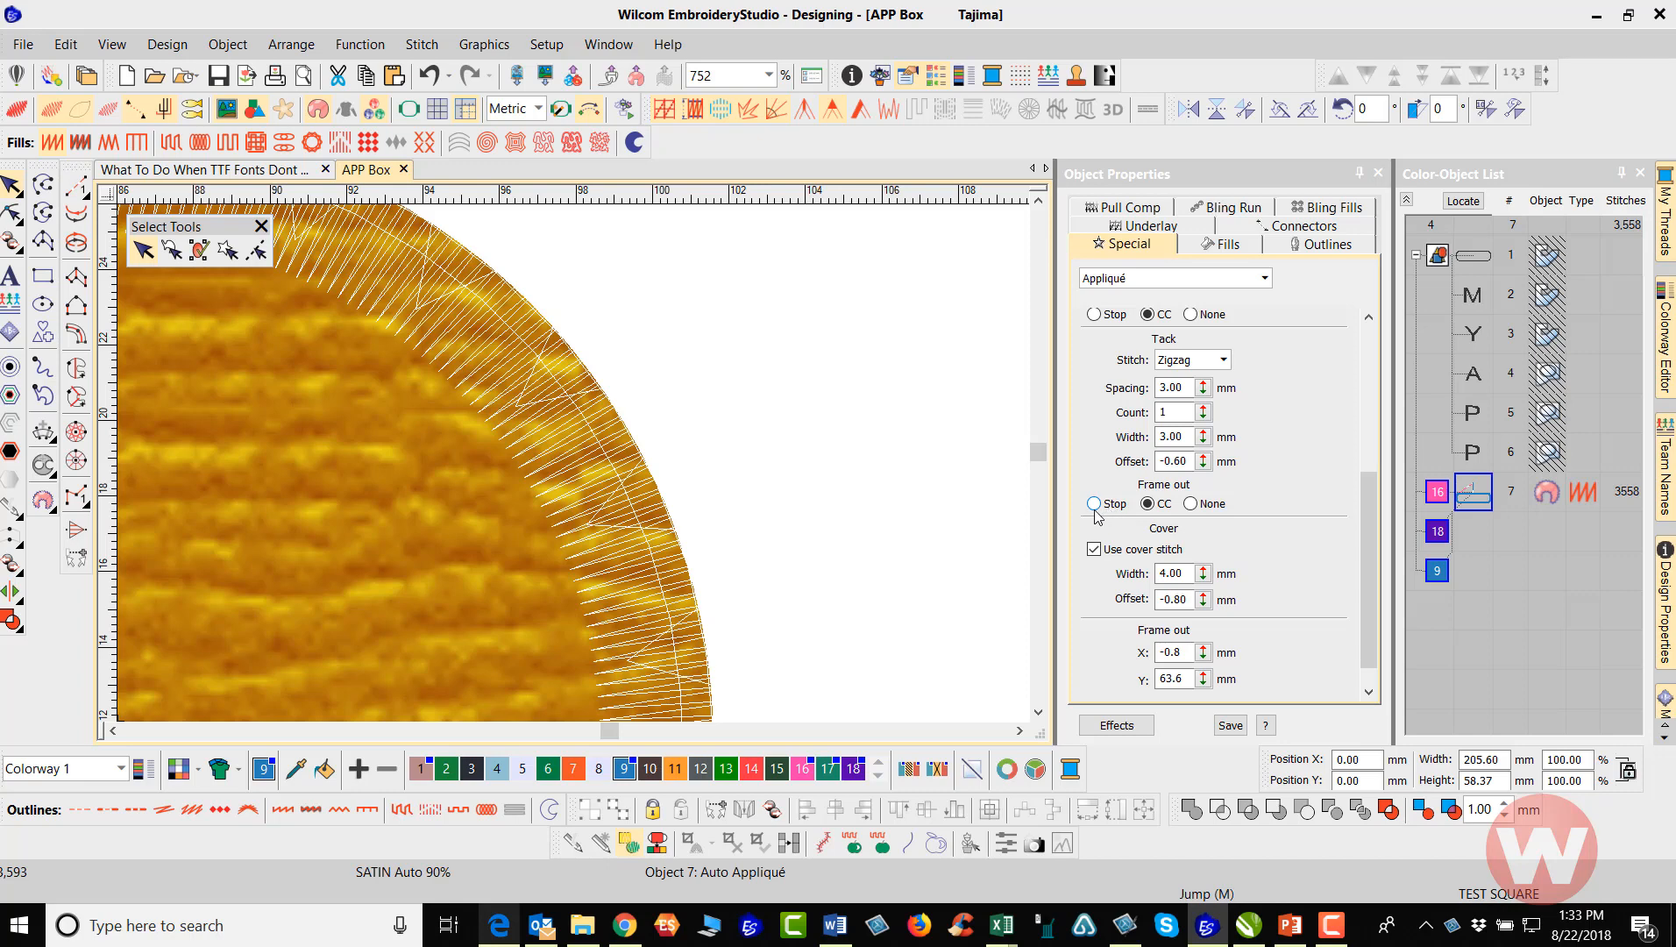
left_click(1094, 504)
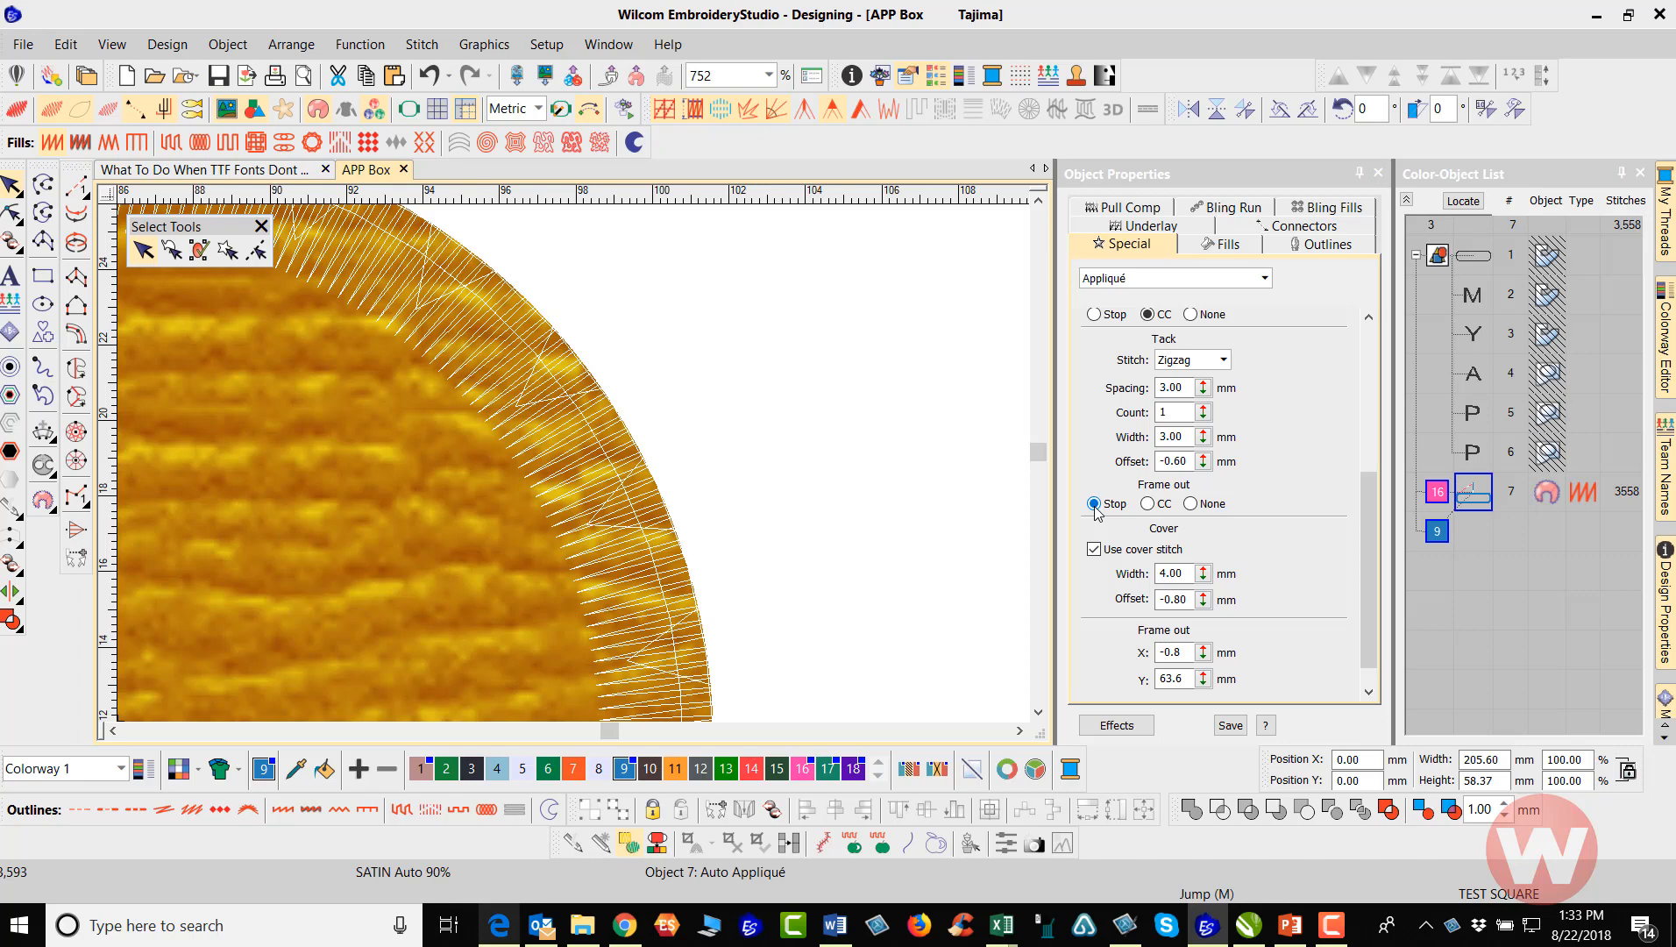
left_click(1192, 504)
left_click_drag(1368, 520, 1367, 542)
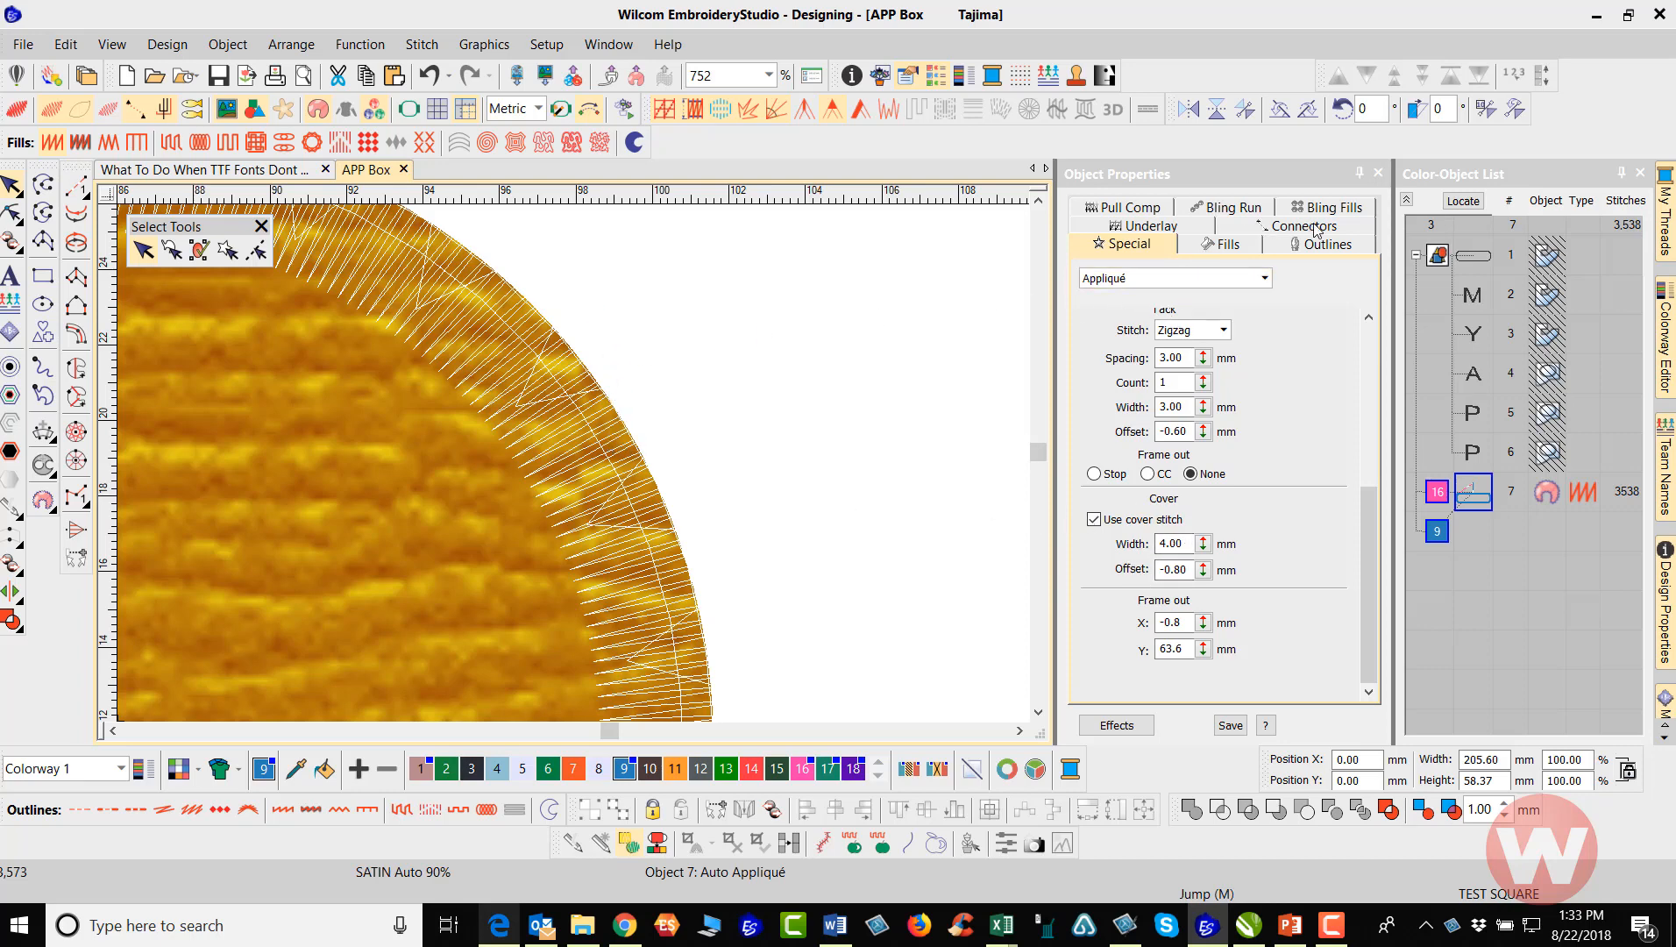
Compare the appliqué's cover stitching with and without the first underlay and leave that underlay switched off
left_click(1167, 232)
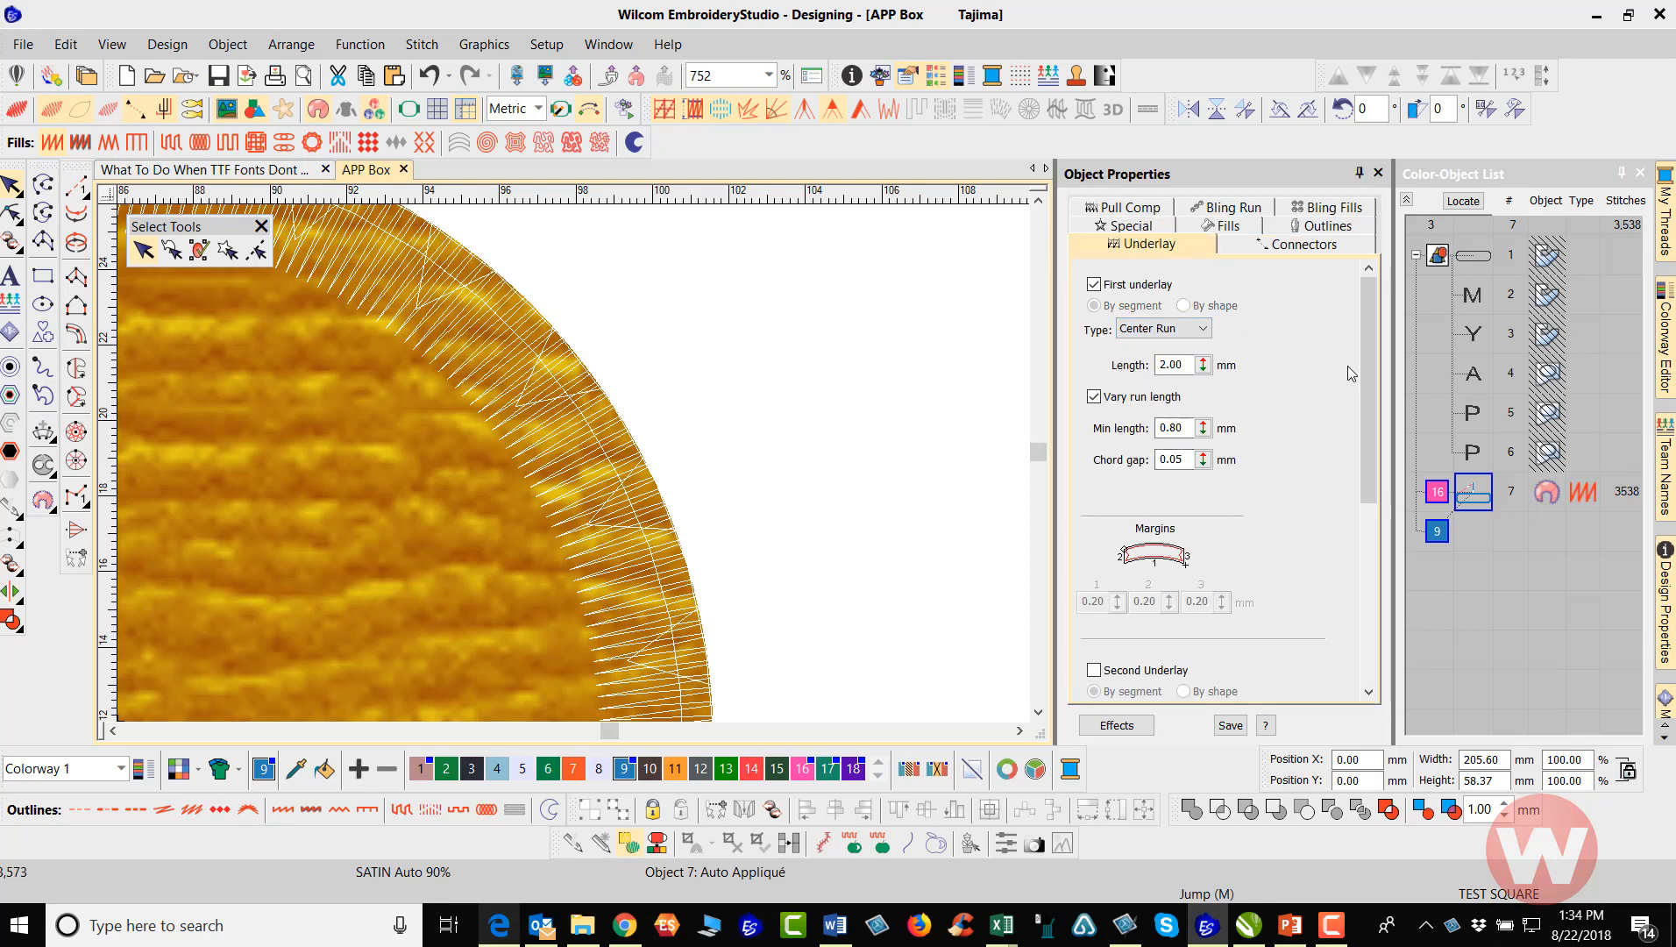
scroll(1315, 395, "down", 3)
scroll(1227, 369, "up", 3)
left_click(1095, 285)
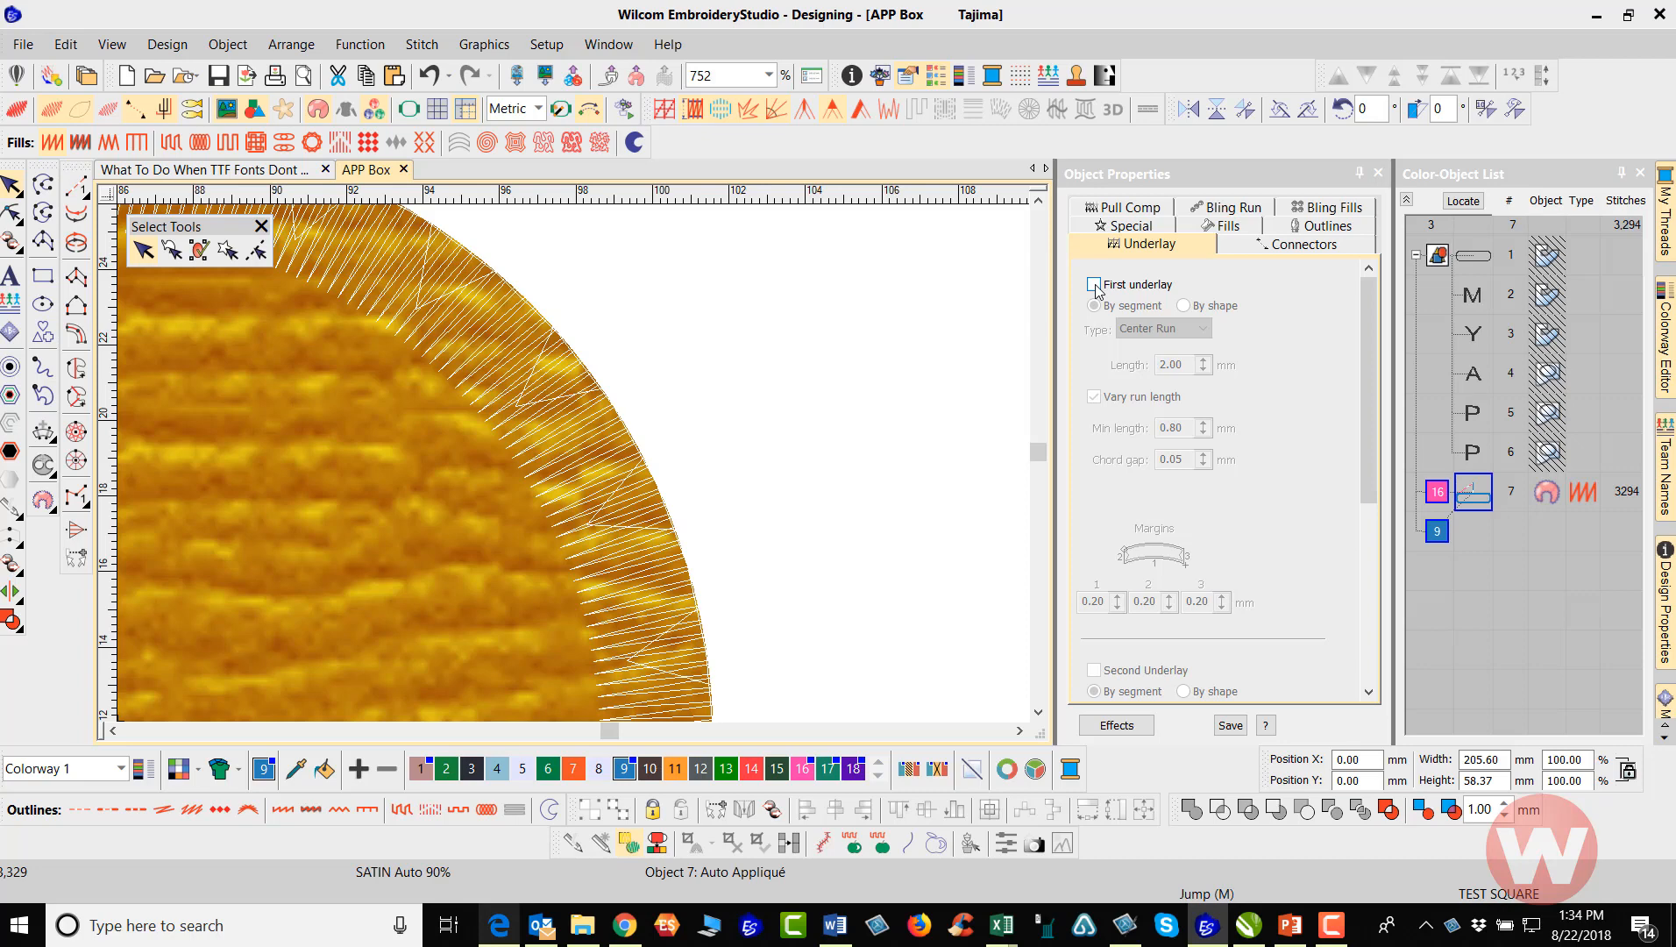
left_click(1095, 285)
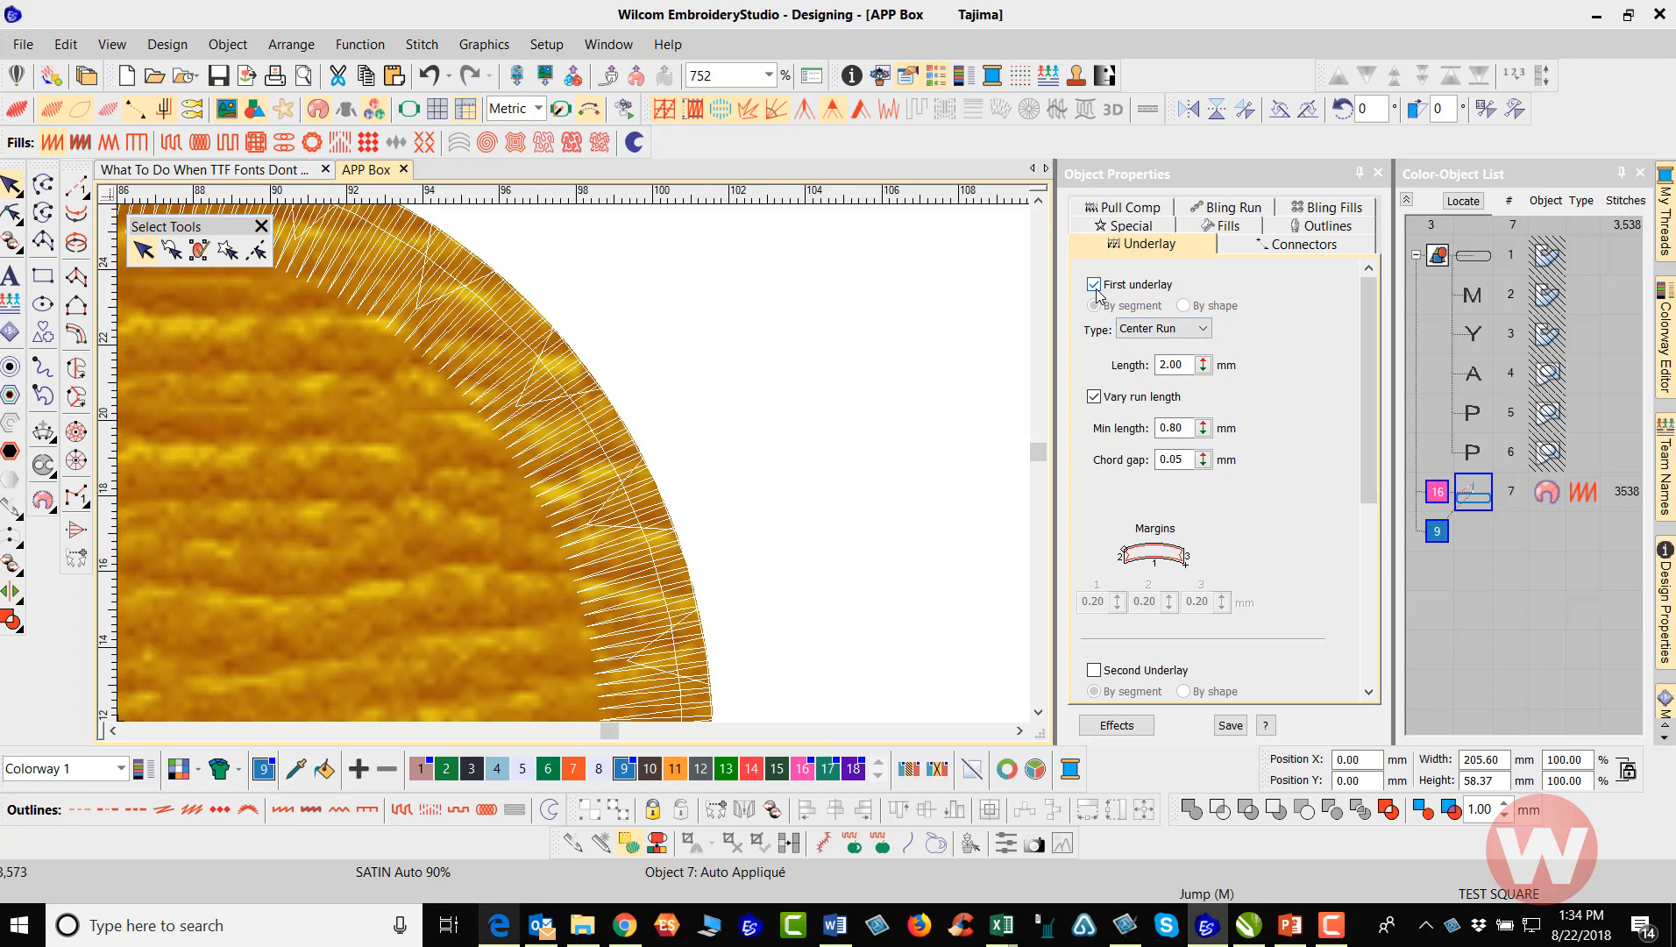
left_click(1095, 285)
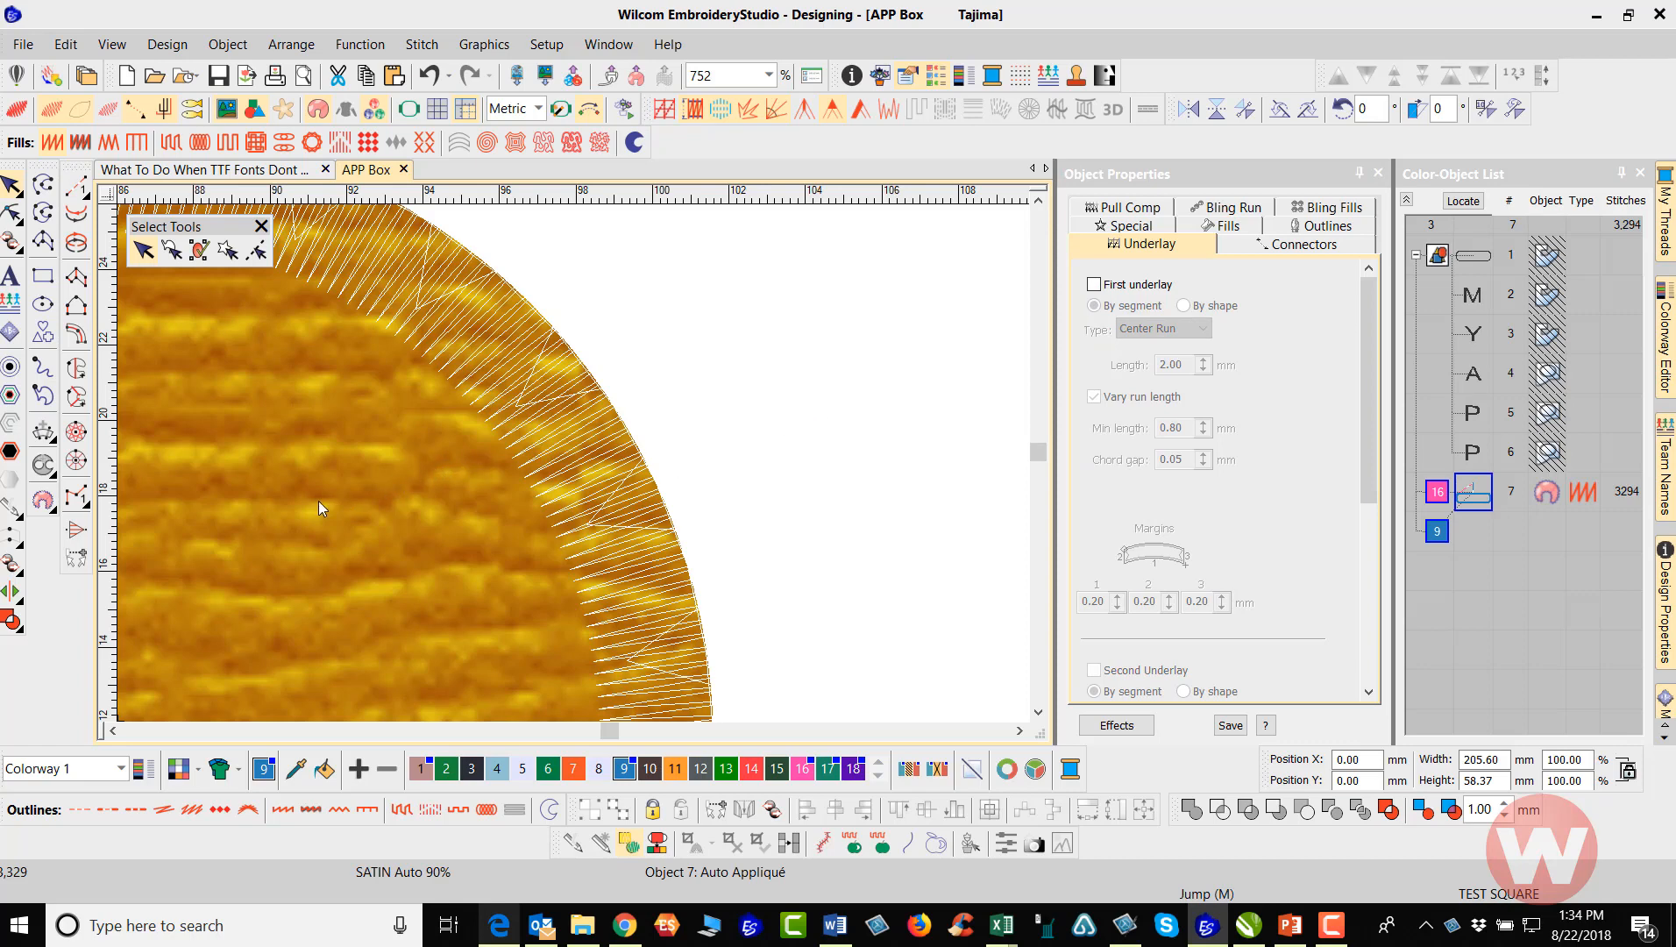
Show the whole design in TrueView, save it and clear the selection
key("0")
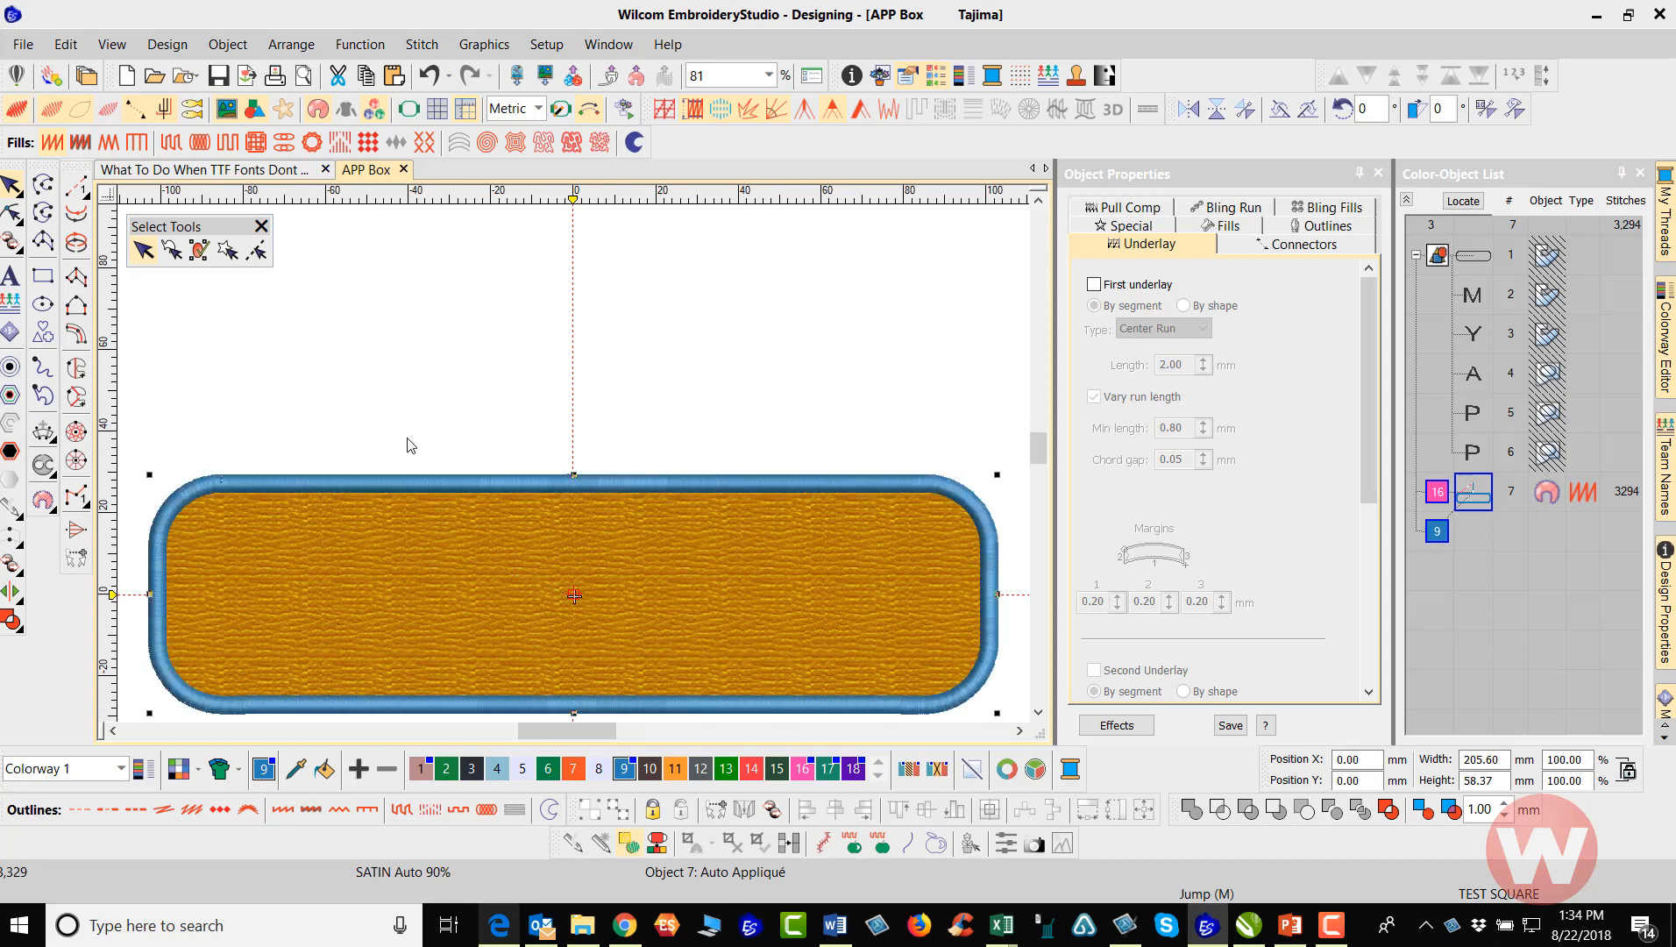
left_click(217, 77)
left_click(859, 312)
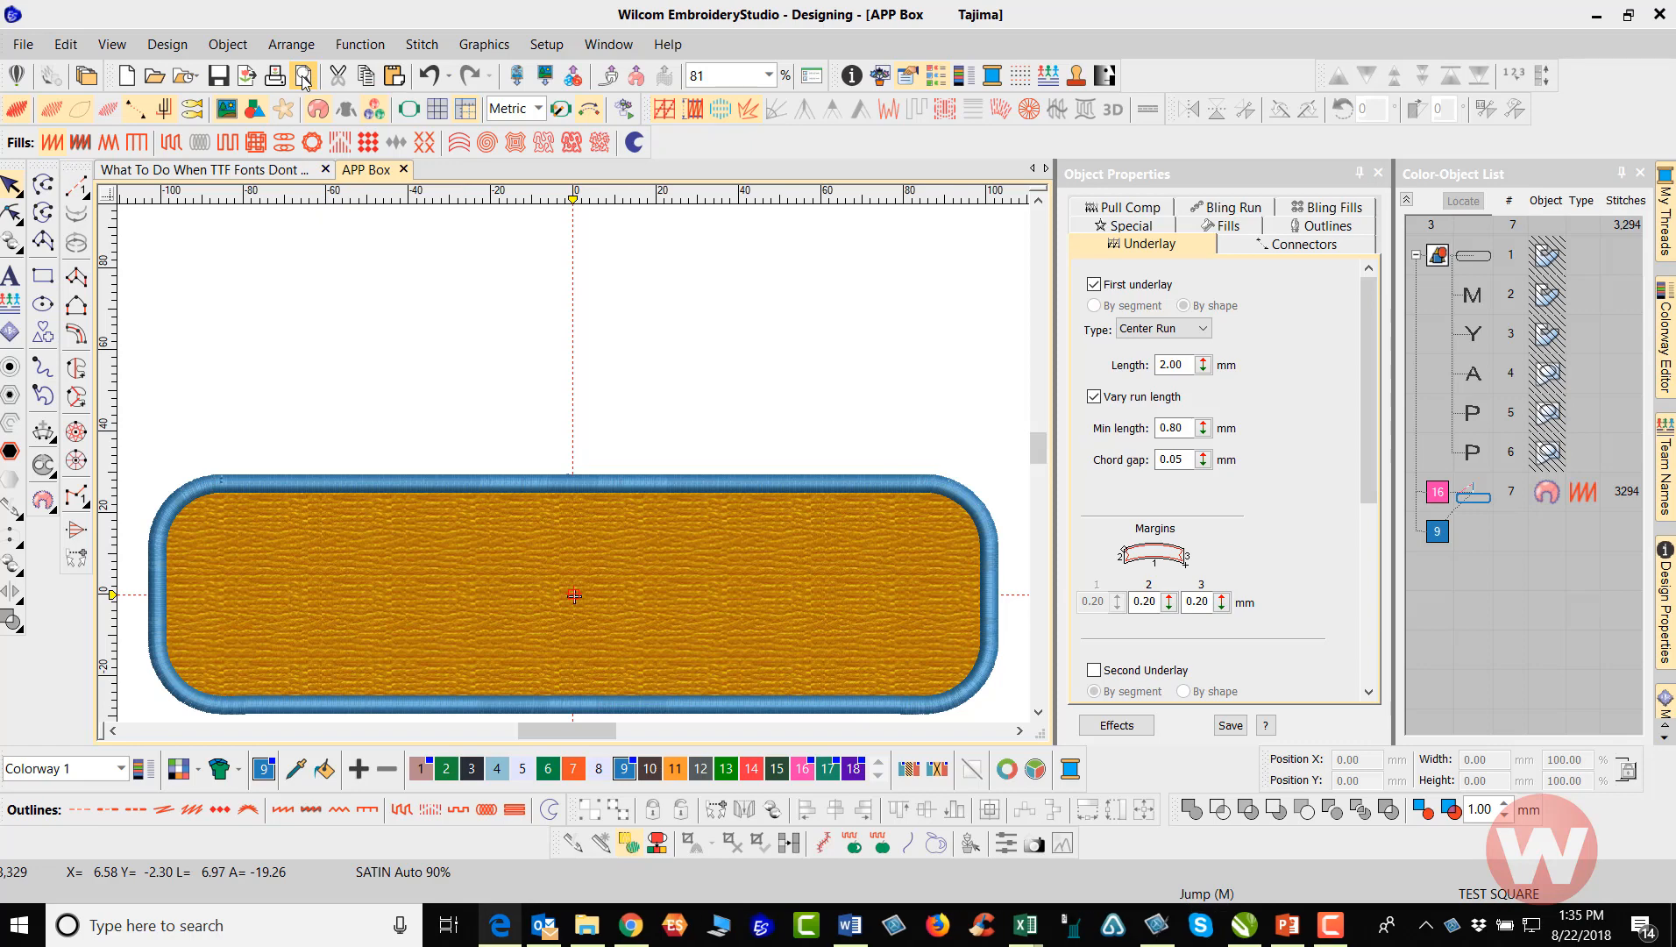
Open the print preview and accept the print options with Production Worksheet, Color Film and Appliqué Patterns included
left_click(302, 78)
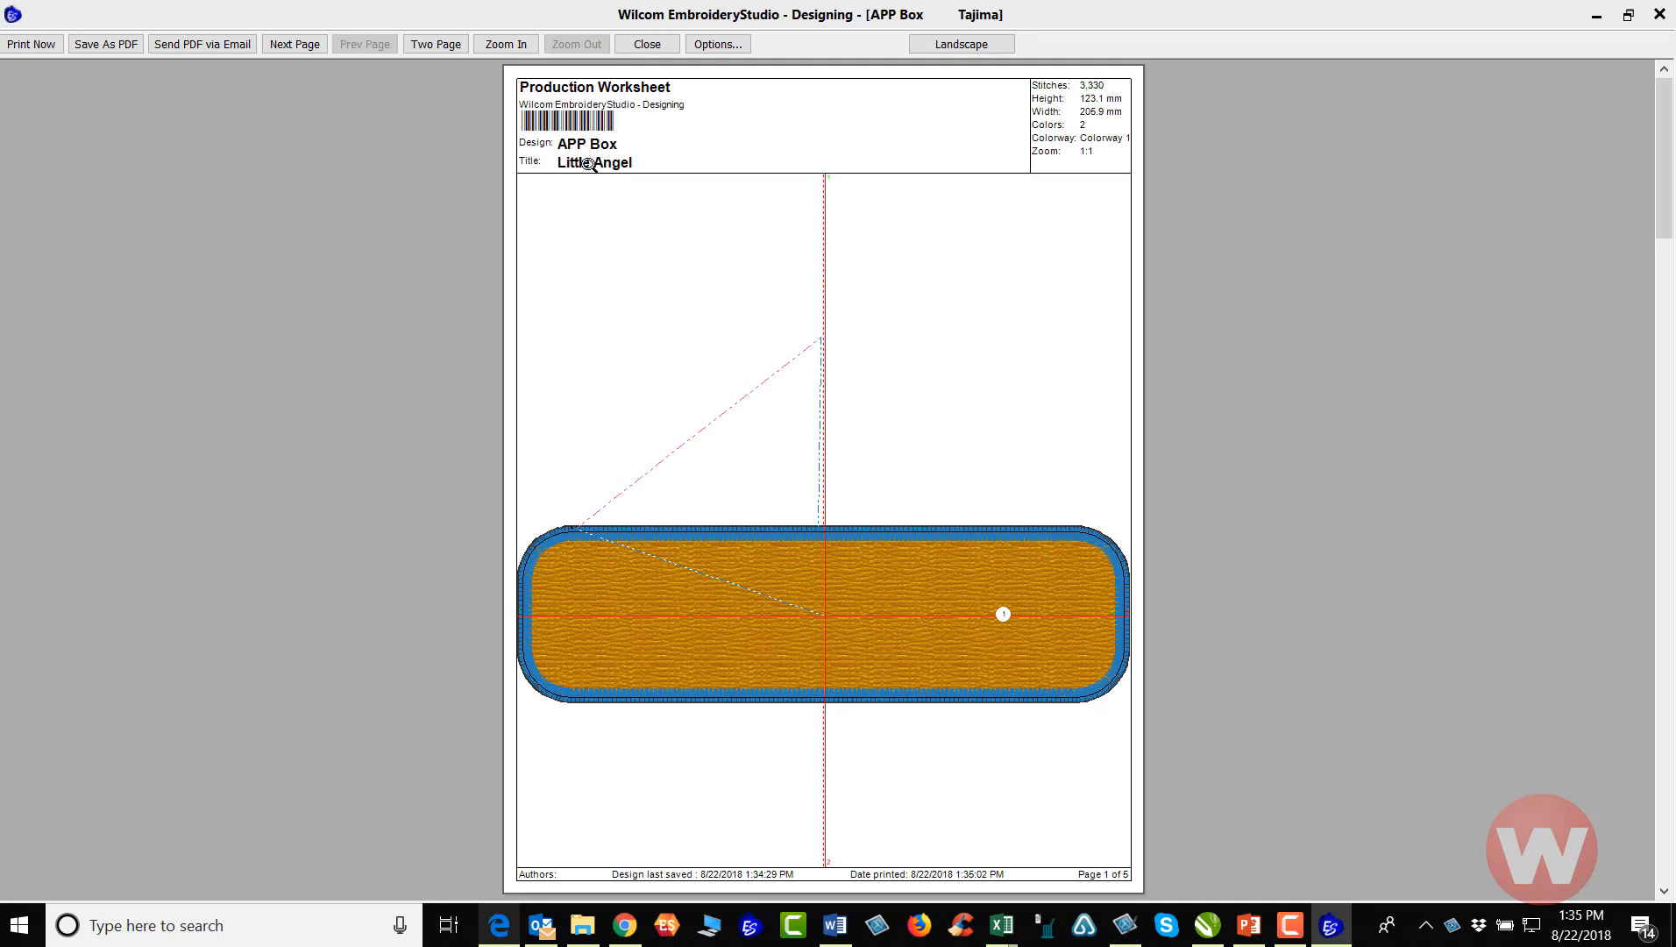
left_click(722, 46)
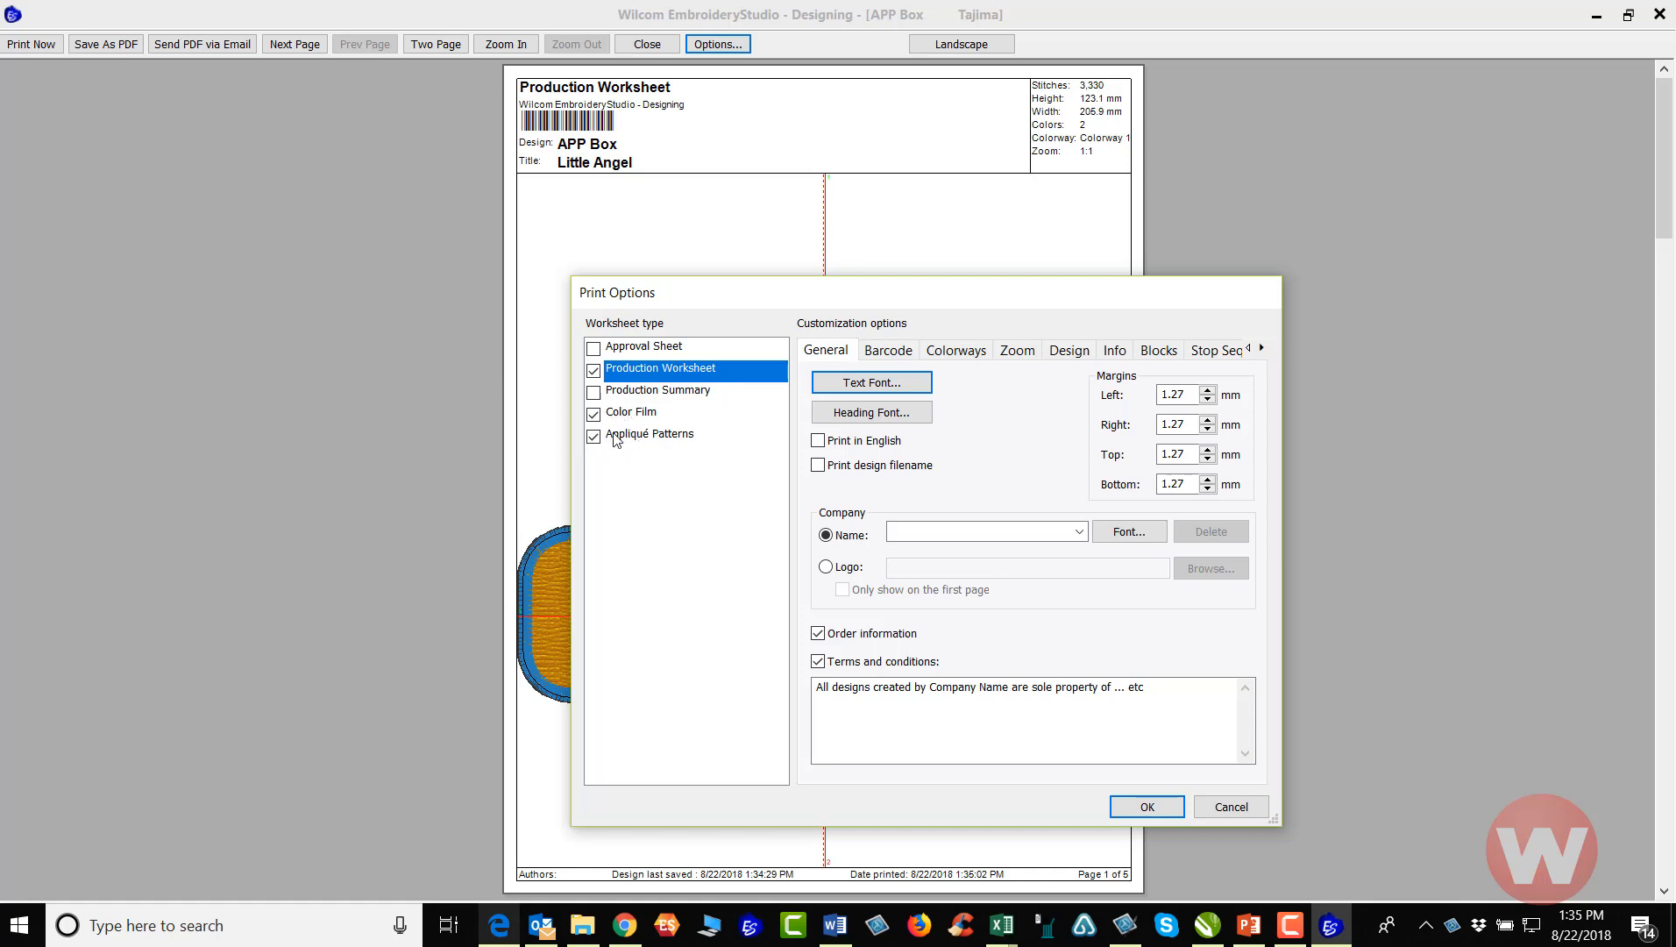
left_click(1147, 805)
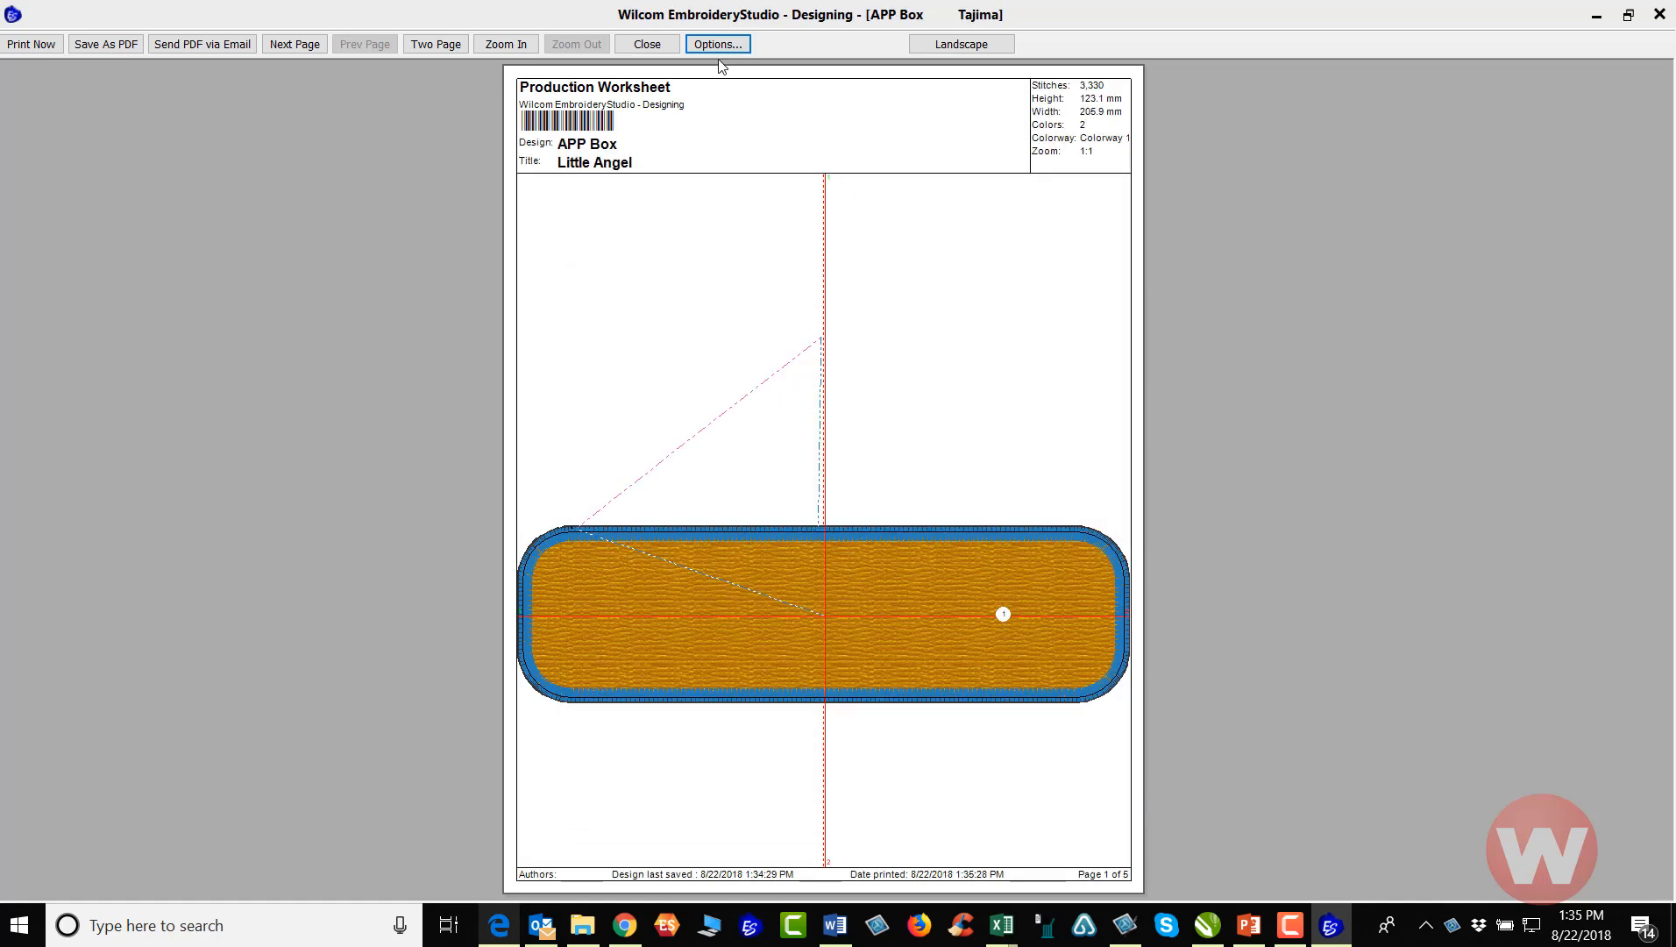
Page through the worksheet to the Appliqué Patterns pages, examine them side by side and close the preview
left_click(295, 45)
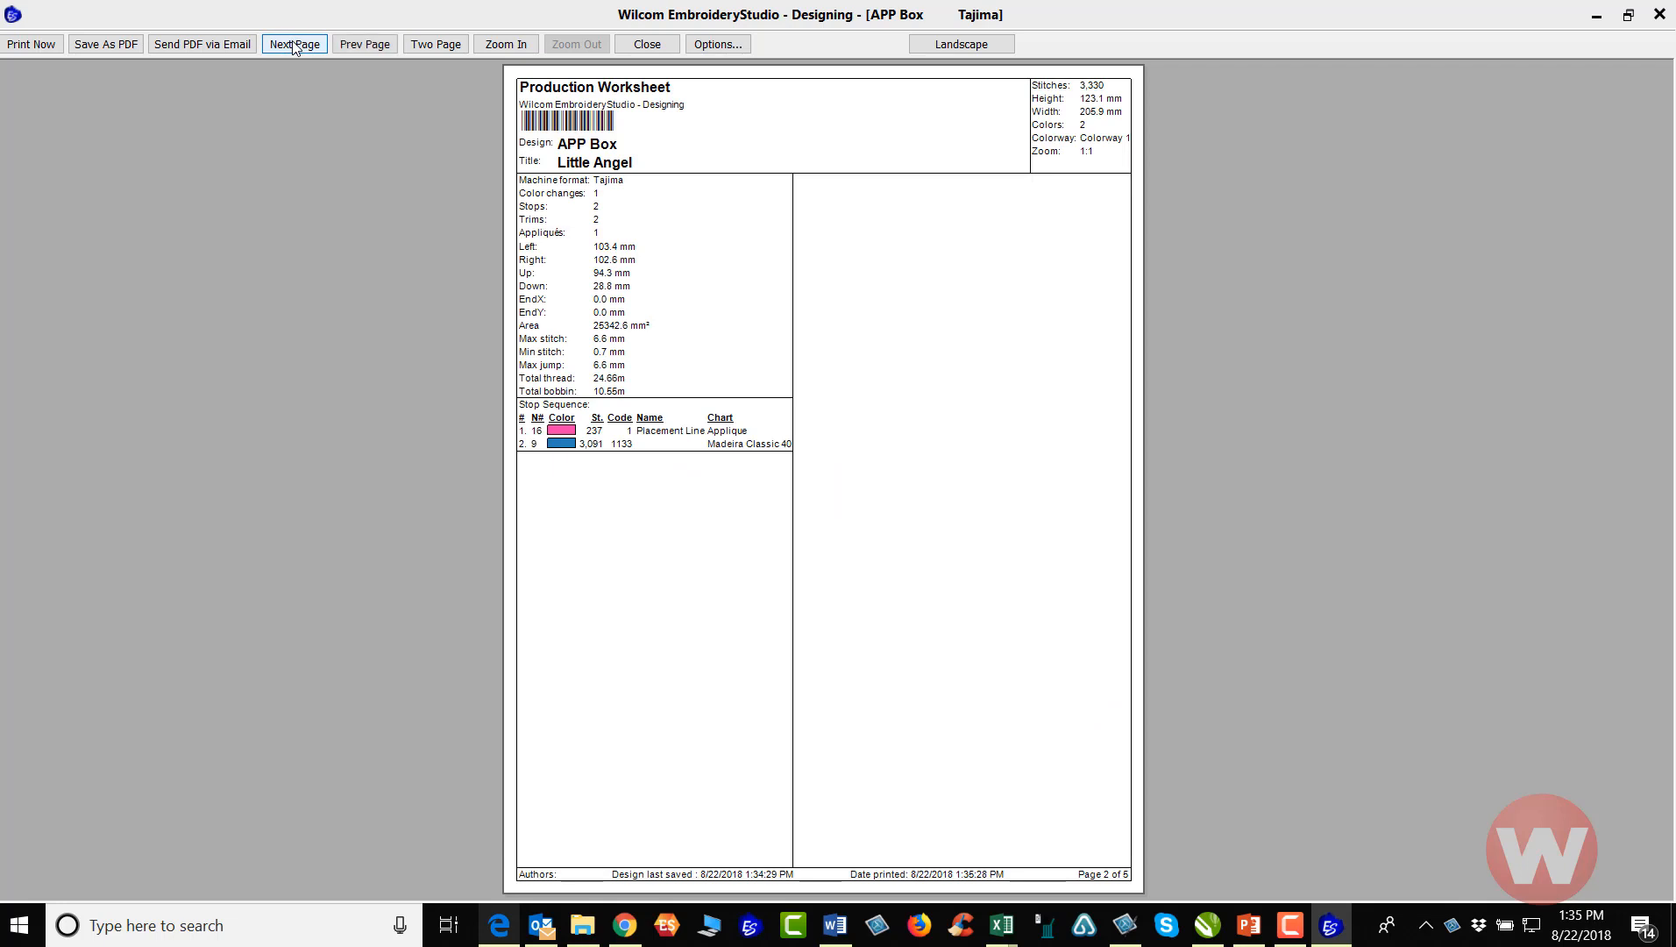
left_click(295, 45)
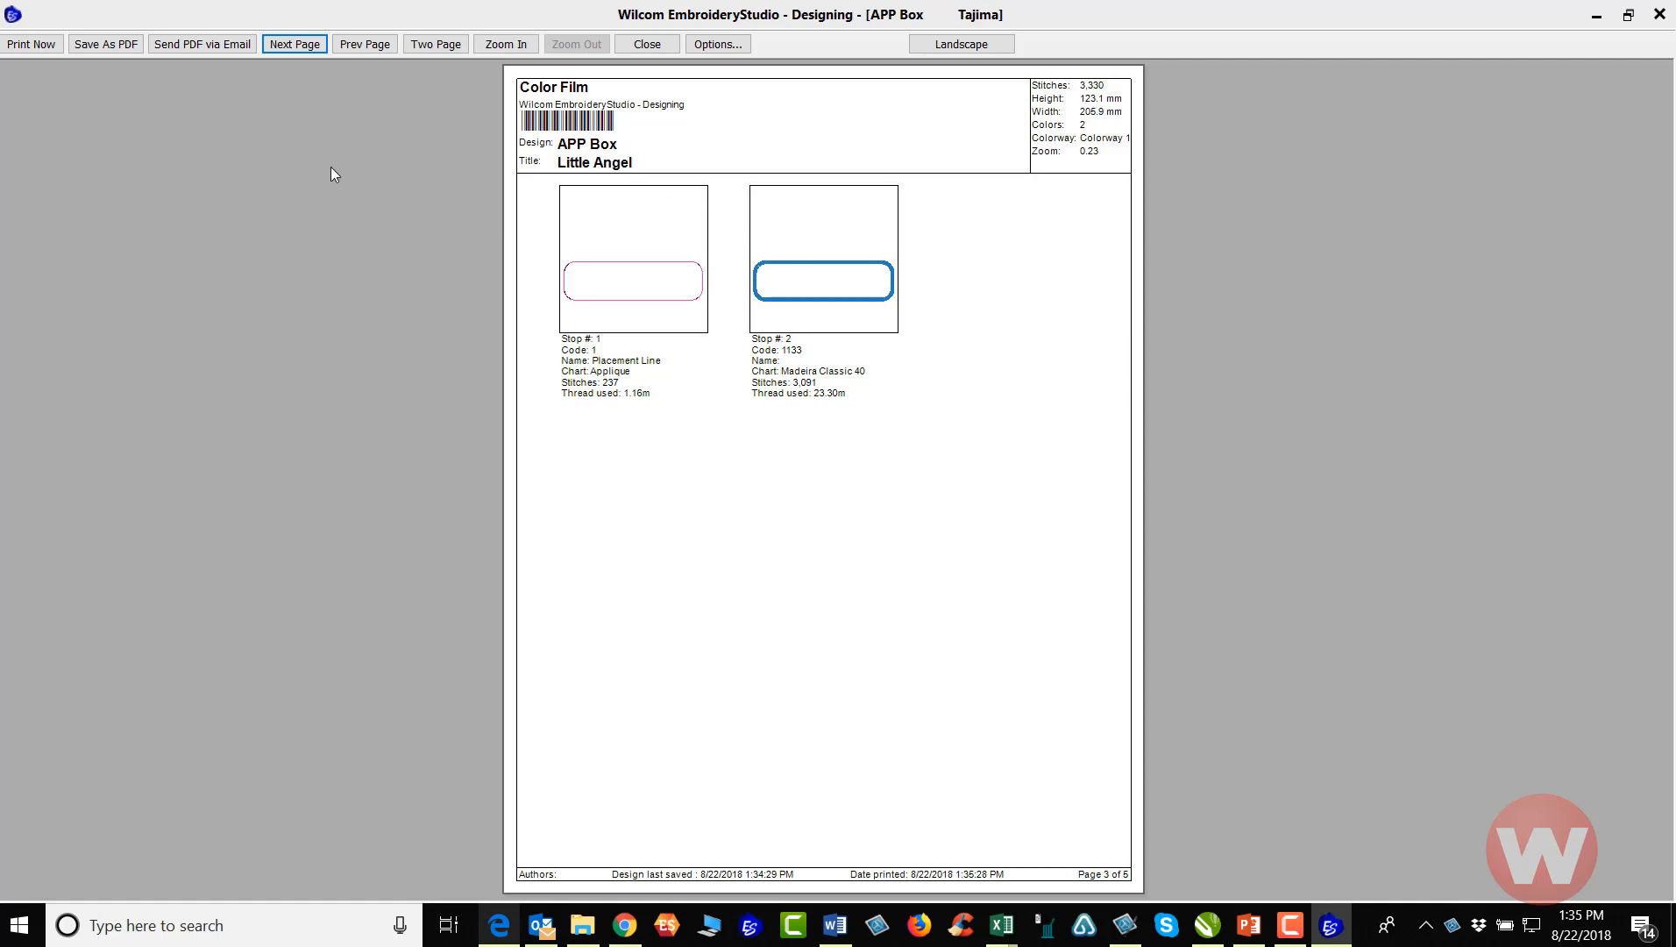
left_click(306, 49)
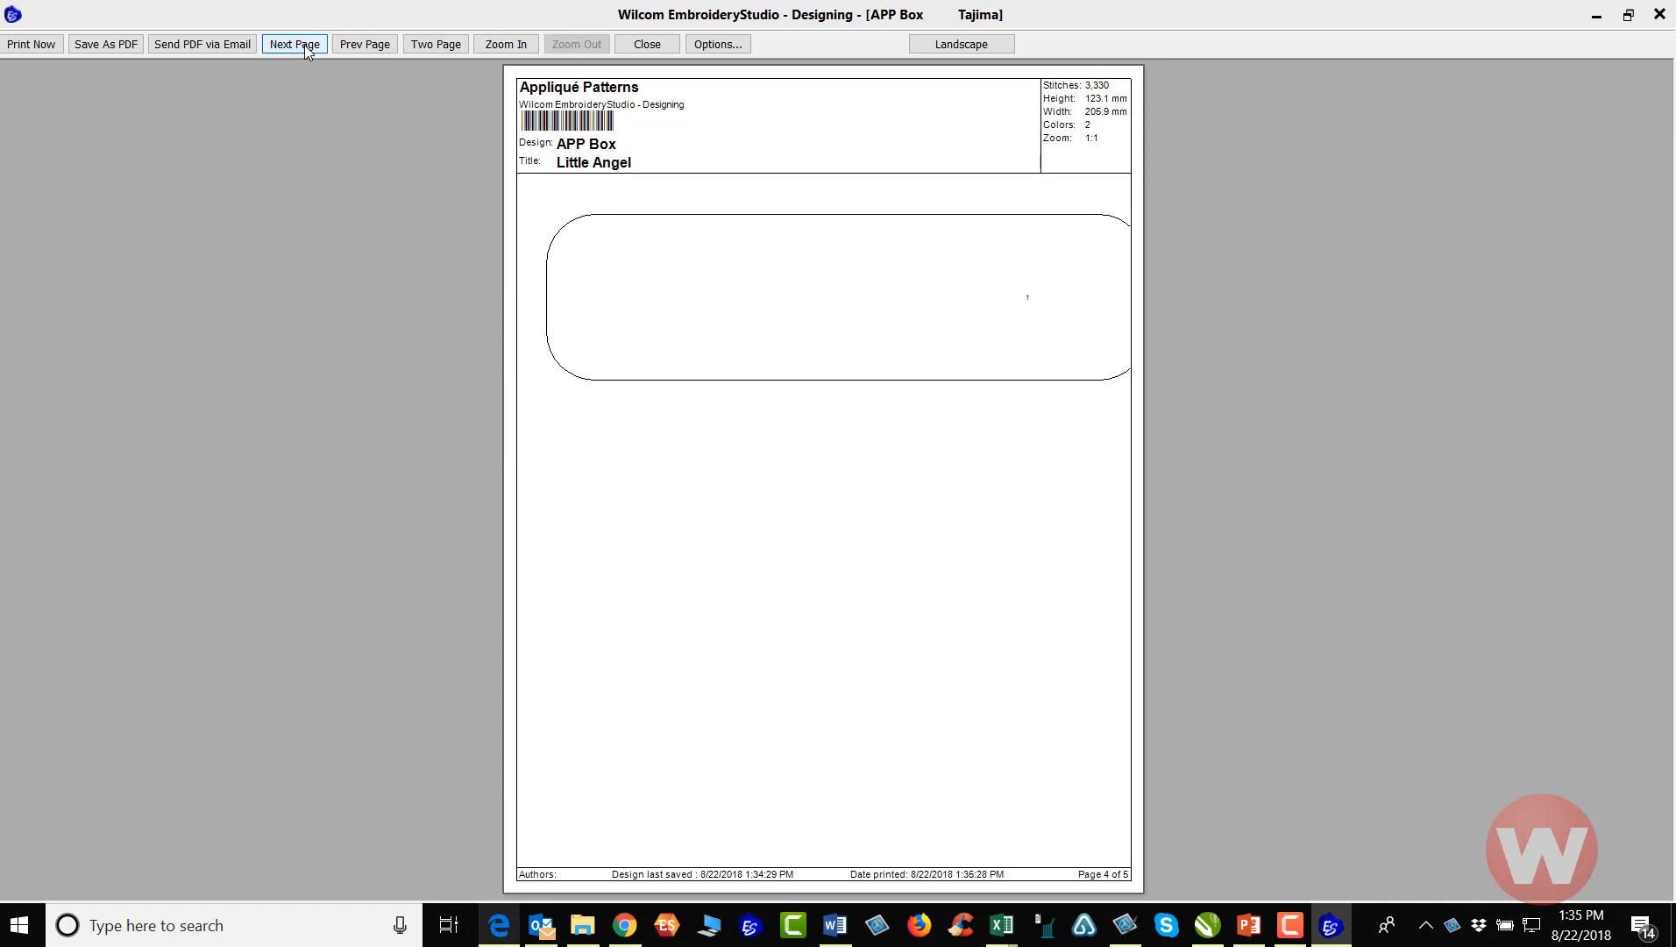
left_click(306, 46)
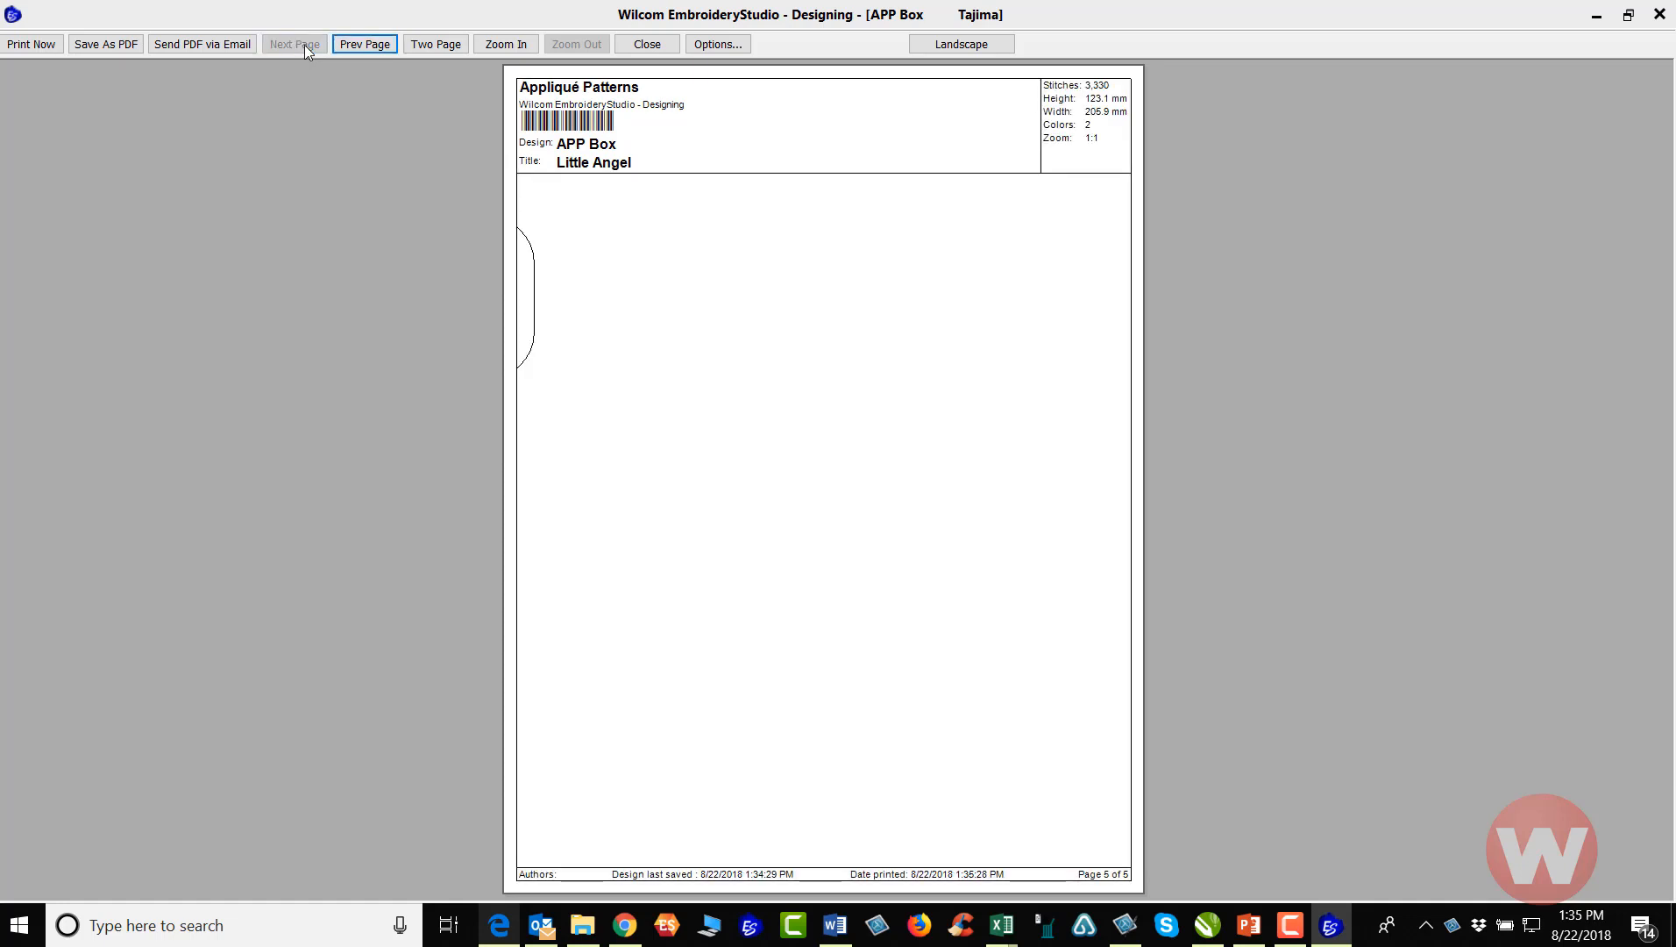
left_click(356, 43)
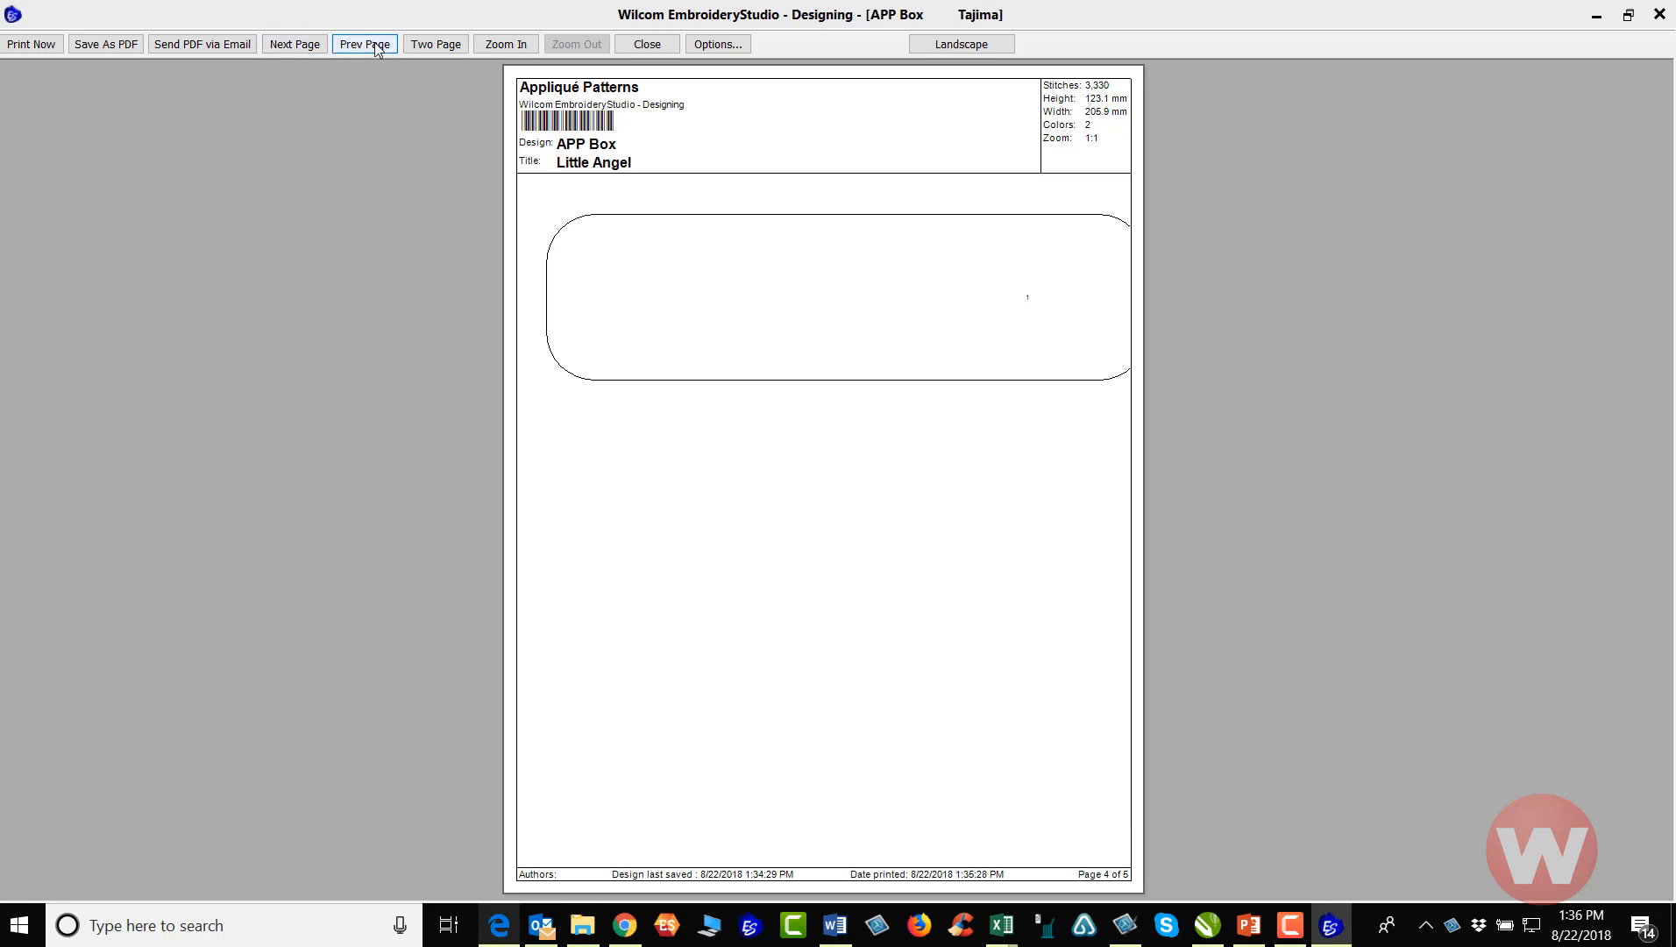
left_click(425, 46)
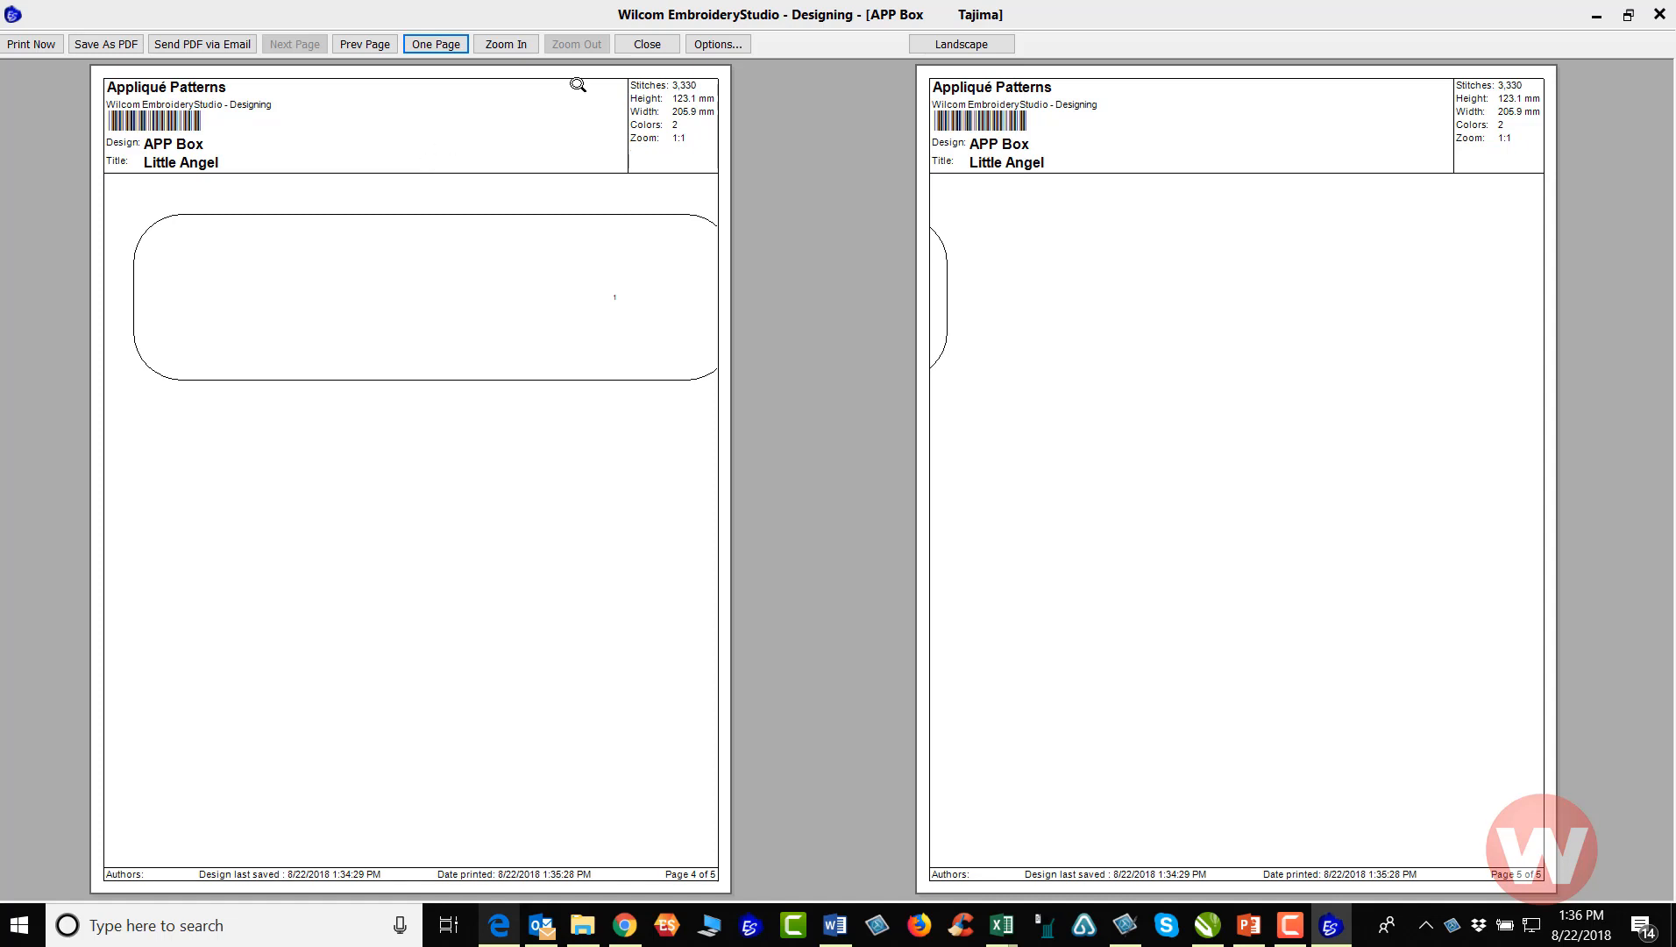
left_click(651, 48)
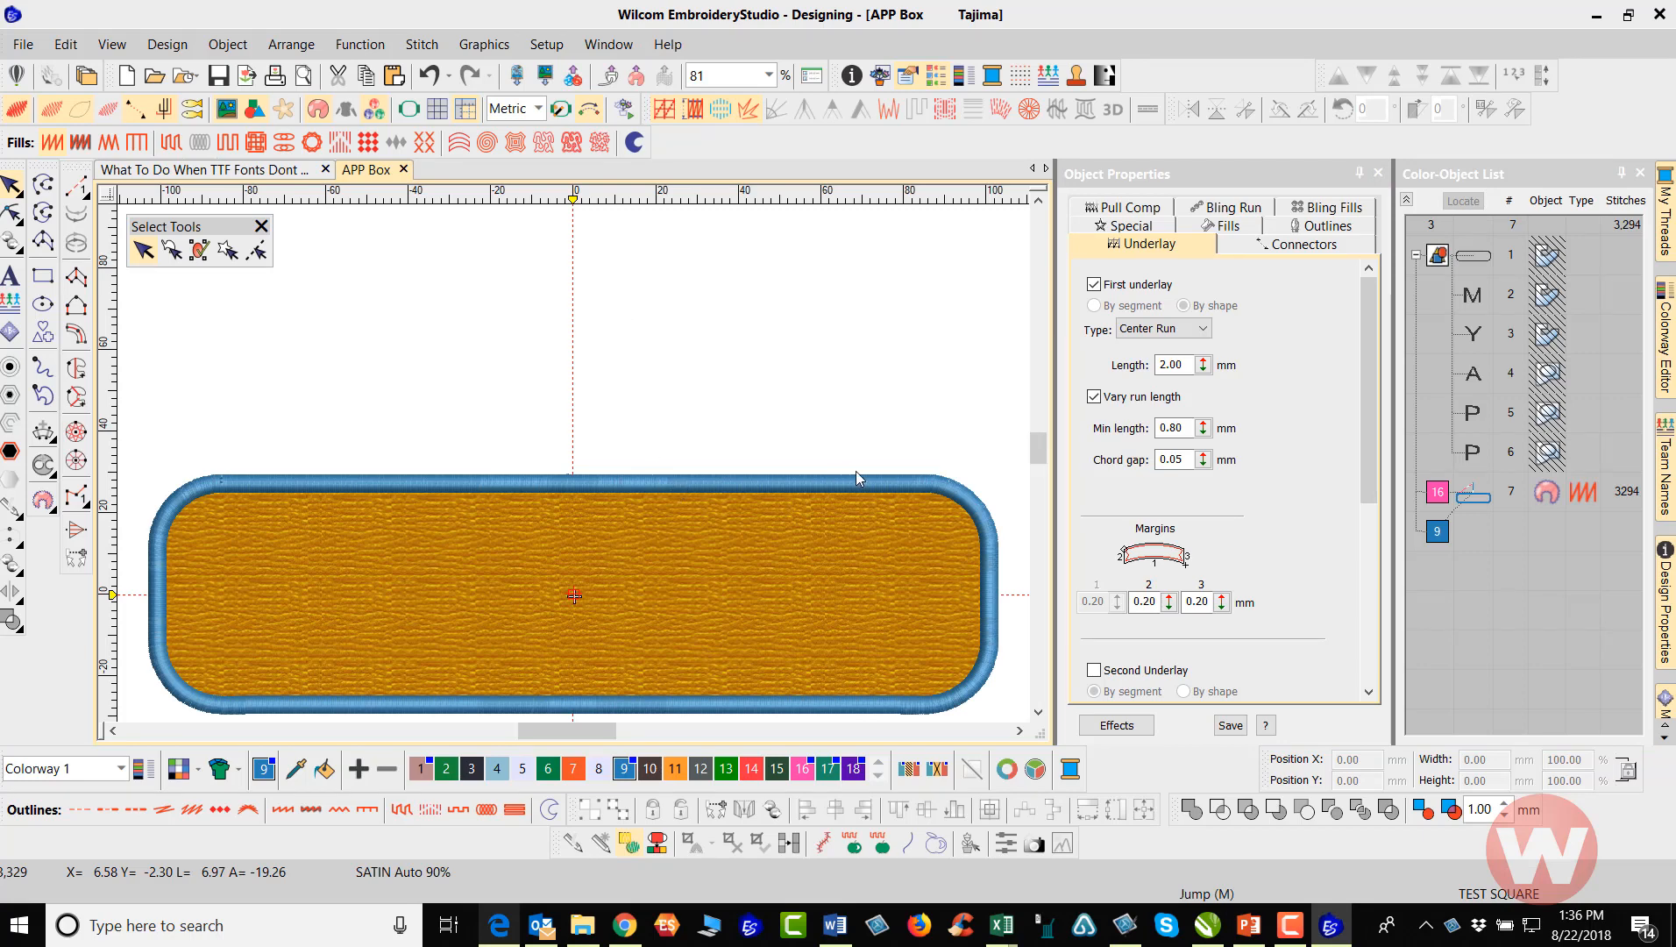
Try to recolor the whole appliqué with thread color 9 and undo the last change
left_click(906, 485)
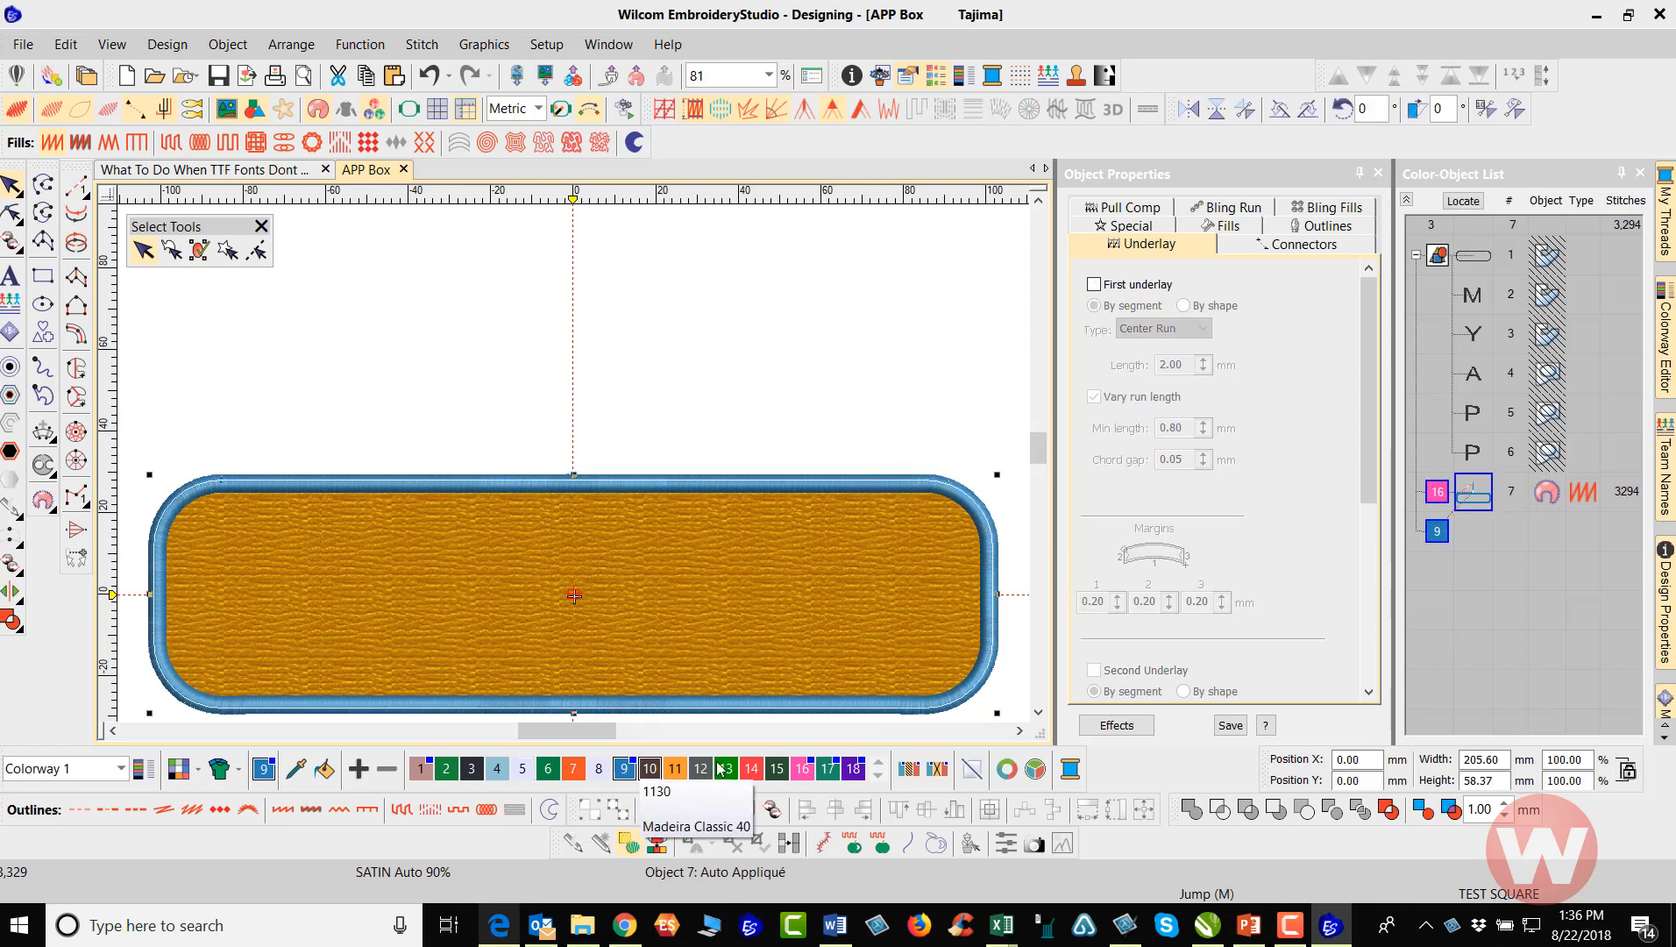
left_click(625, 773)
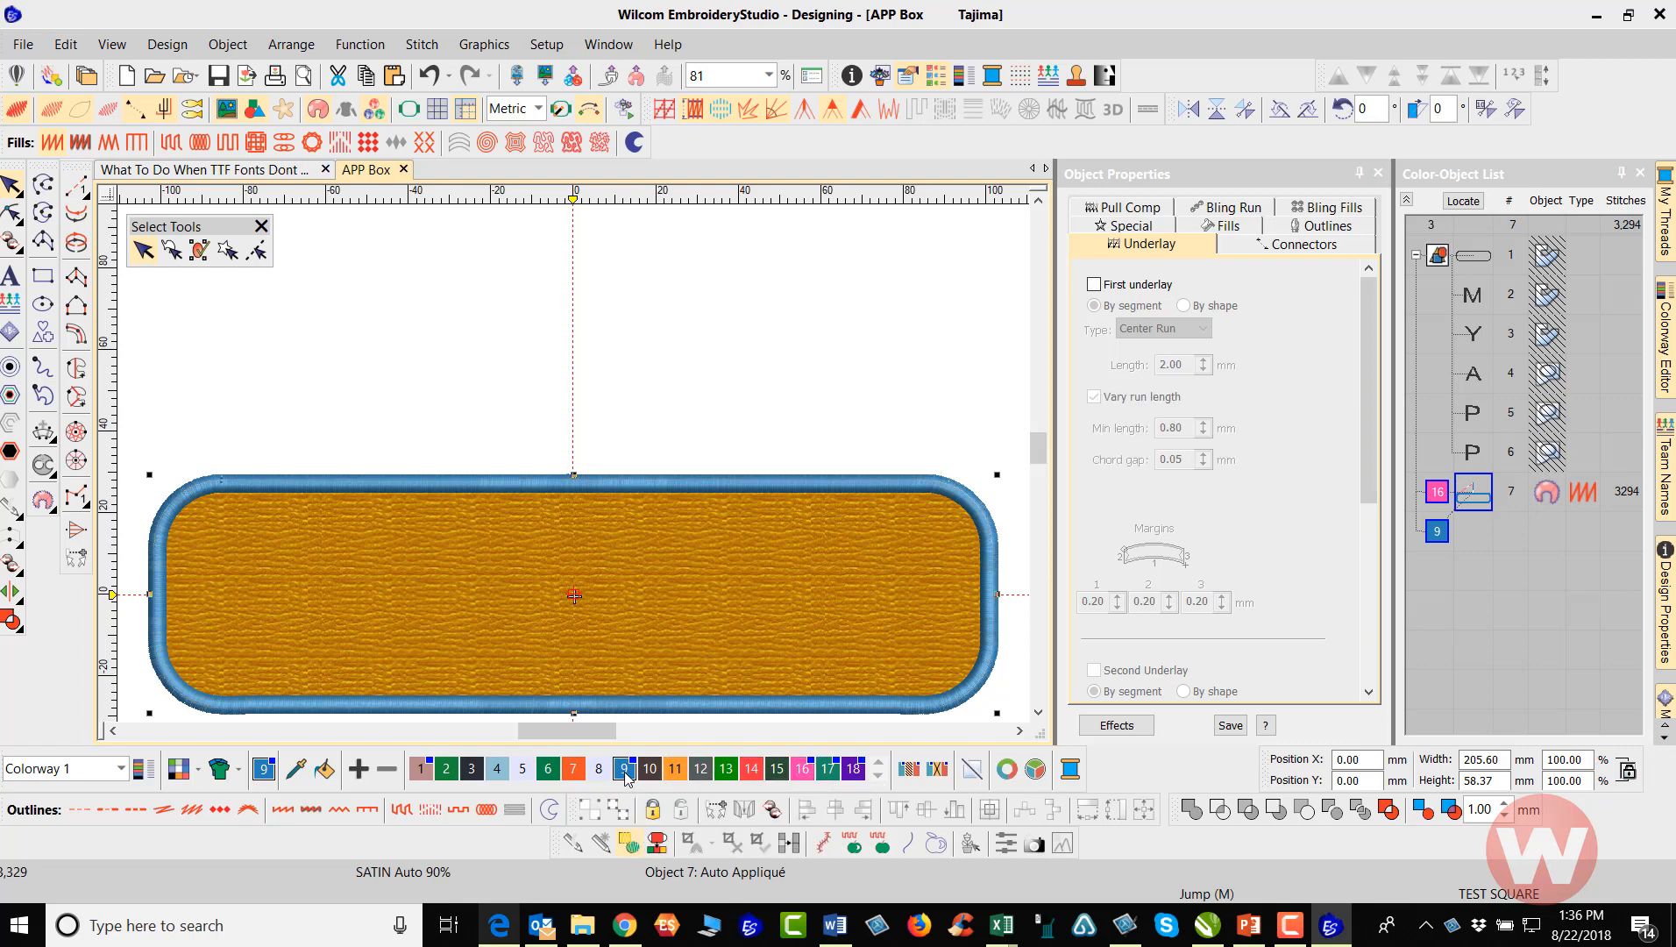
left_click(432, 74)
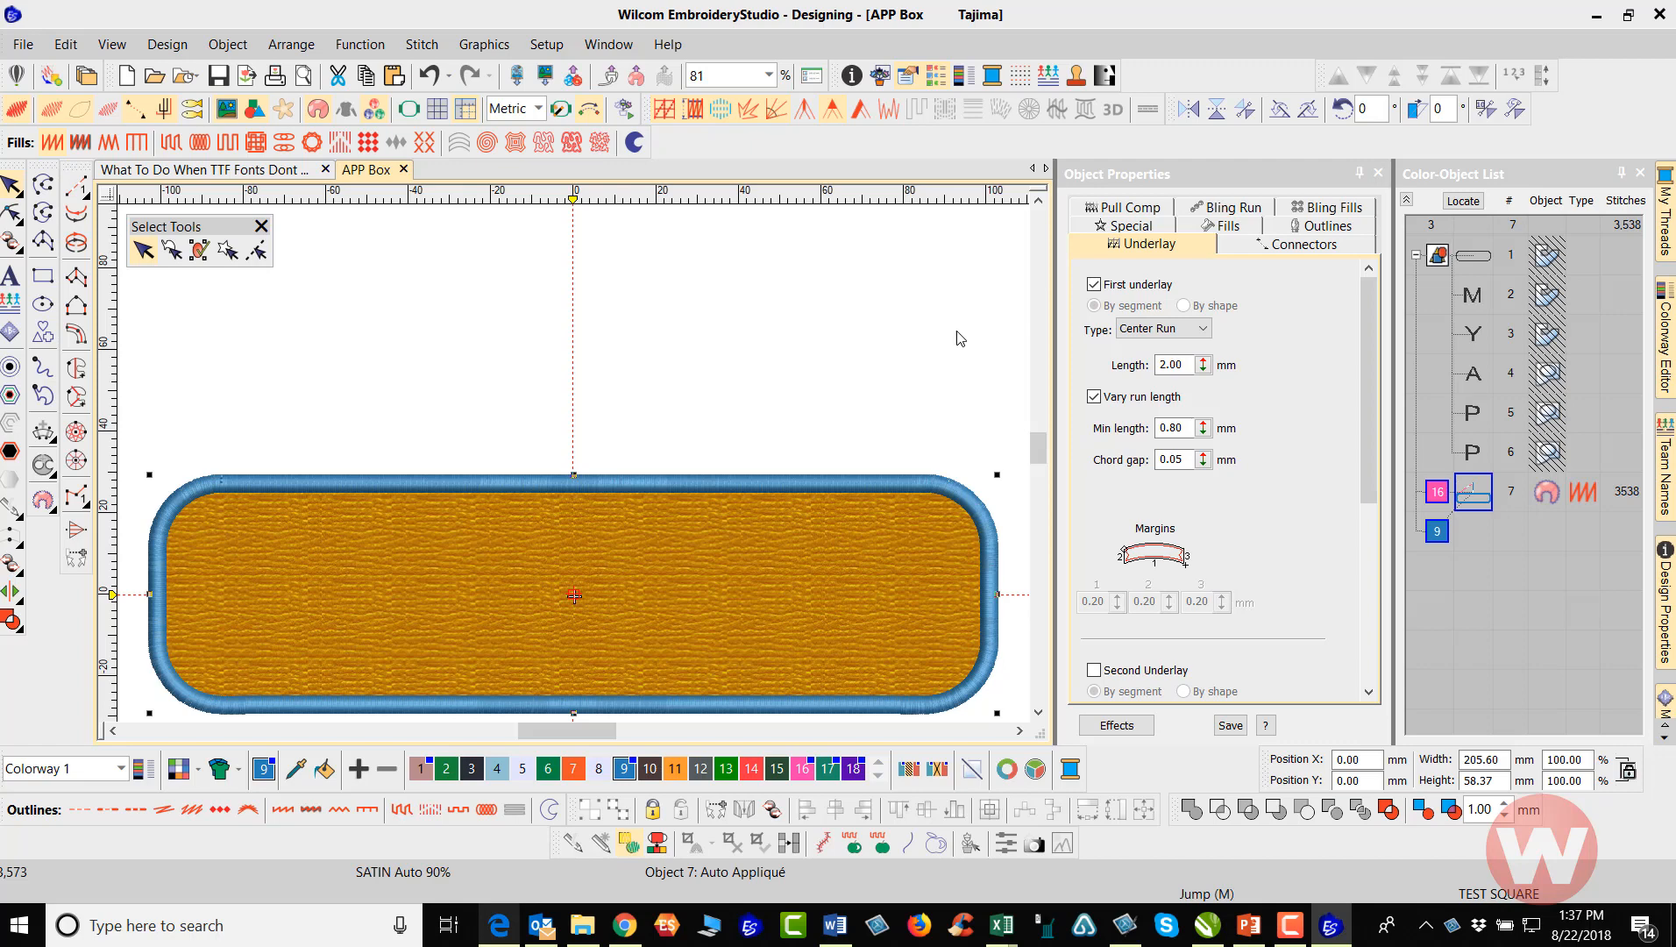
Break the appliqué apart into its component stitch objects and save the design under the new name APP Box_1
right_click(1465, 493)
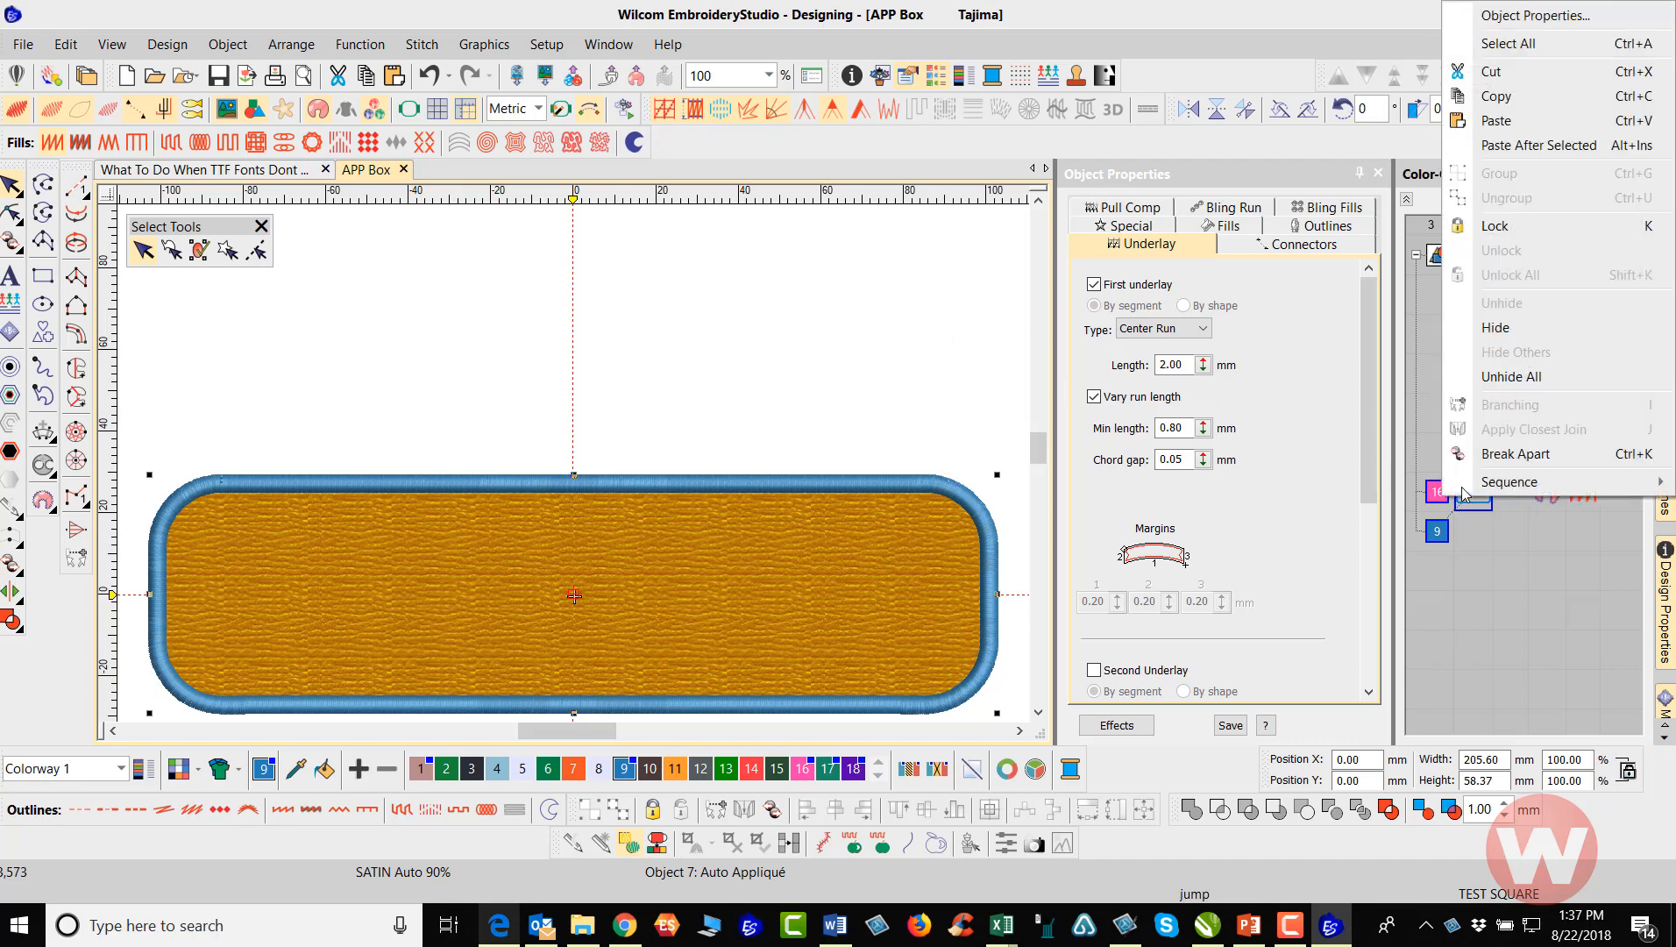
left_click(1493, 457)
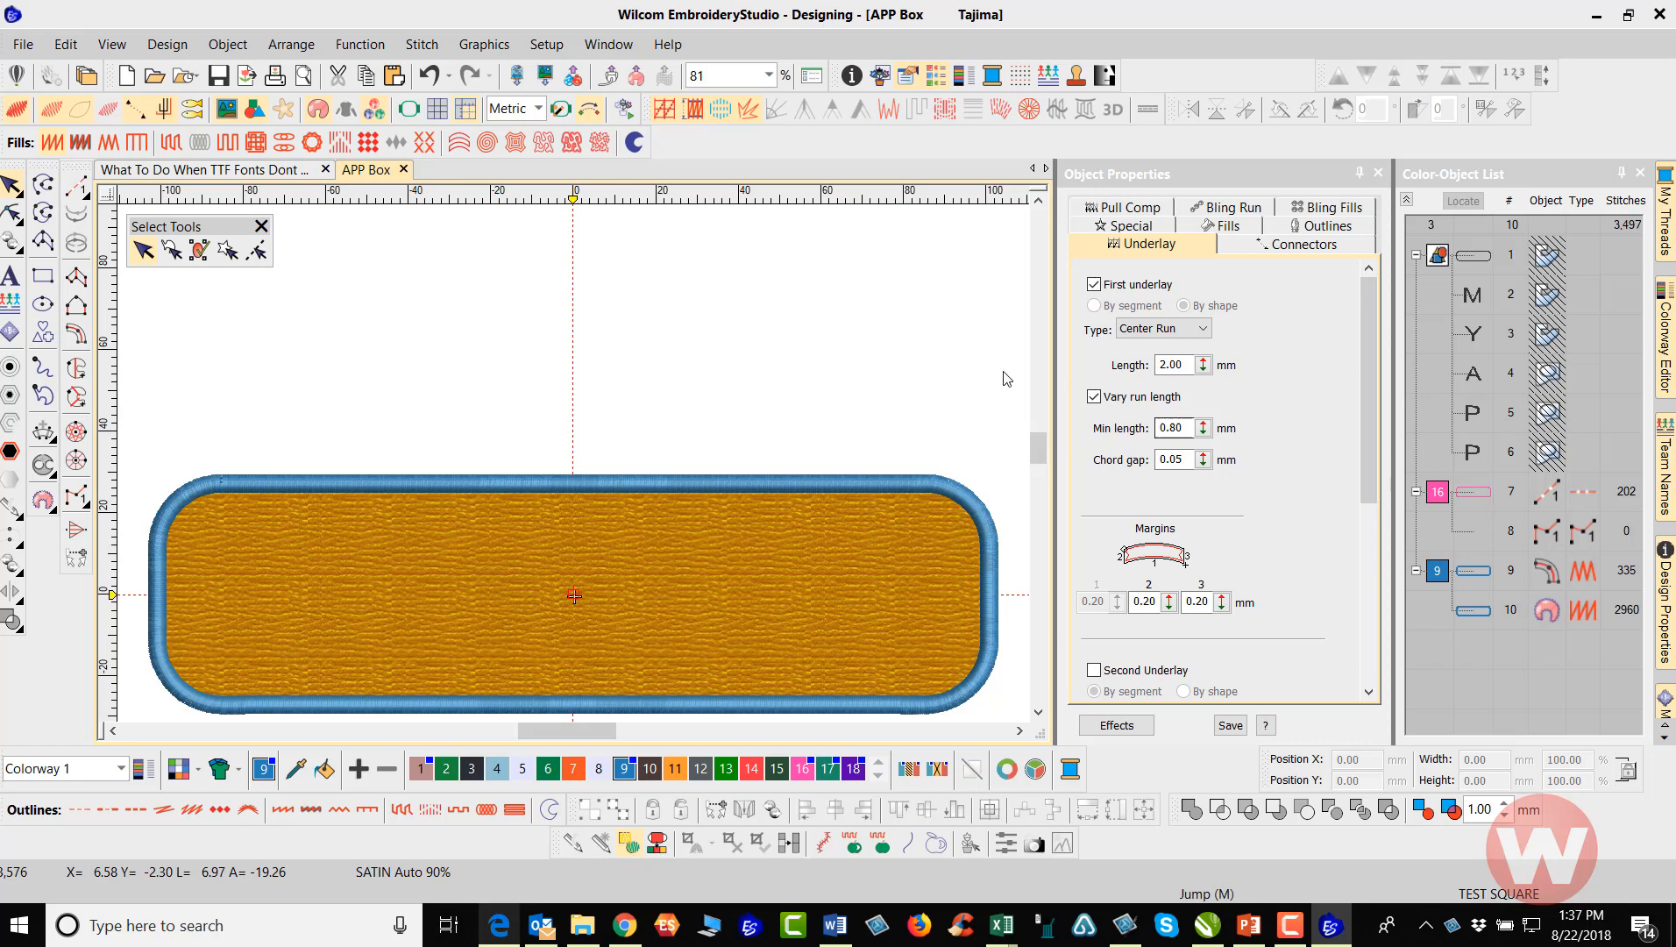
left_click(38, 55)
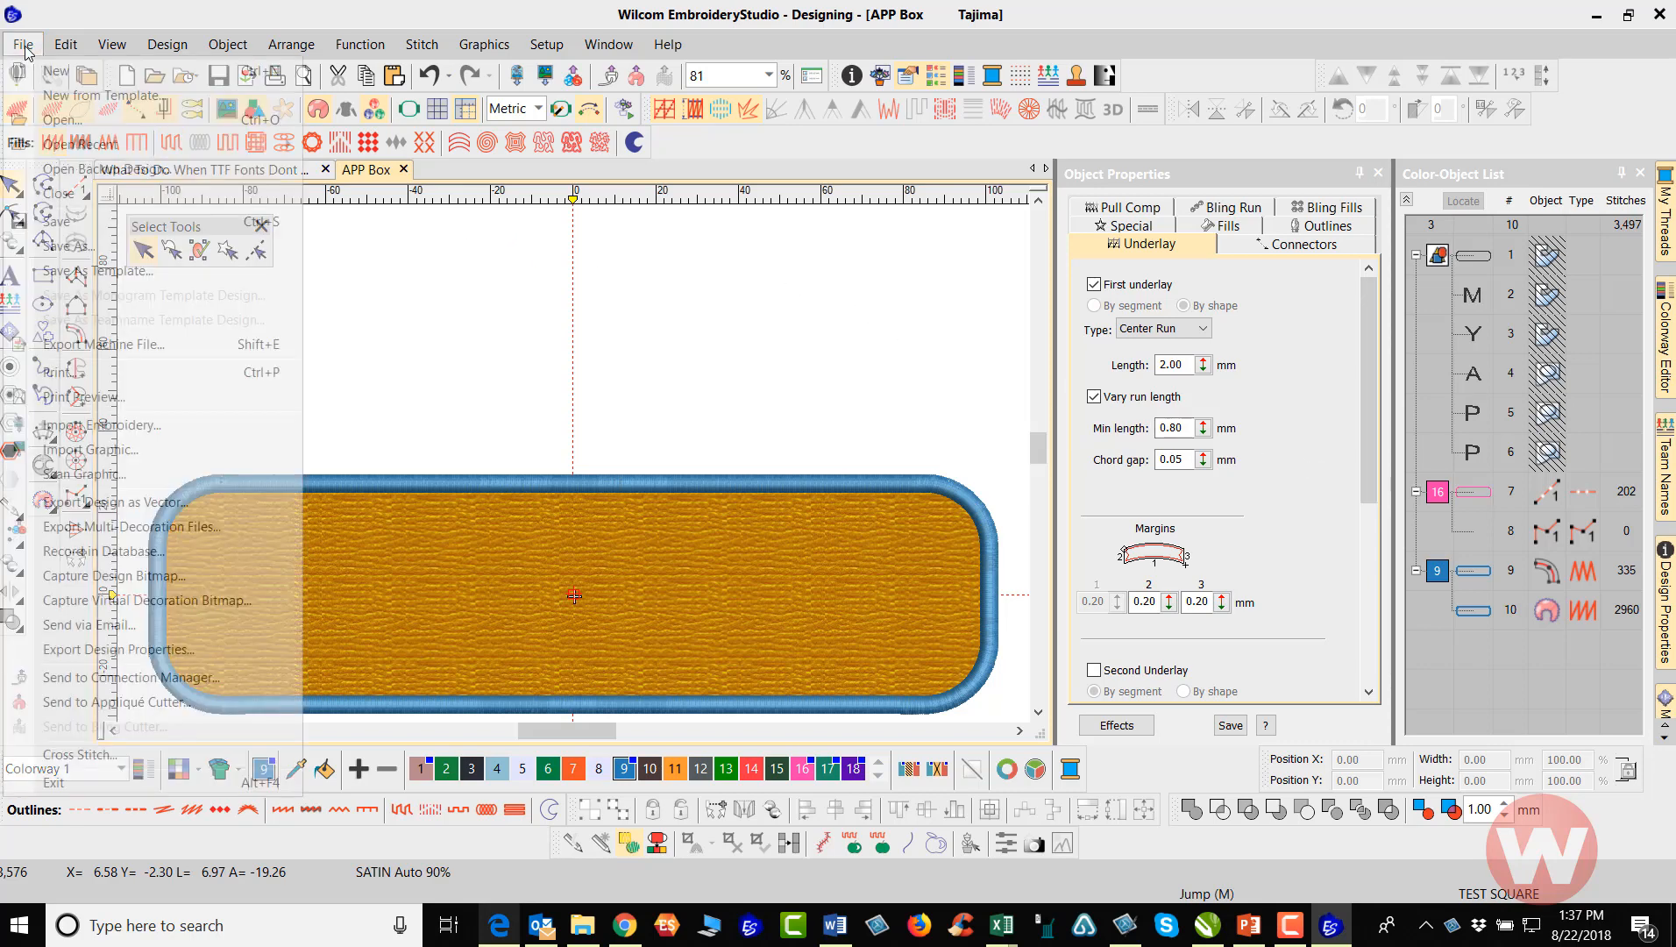
left_click(74, 255)
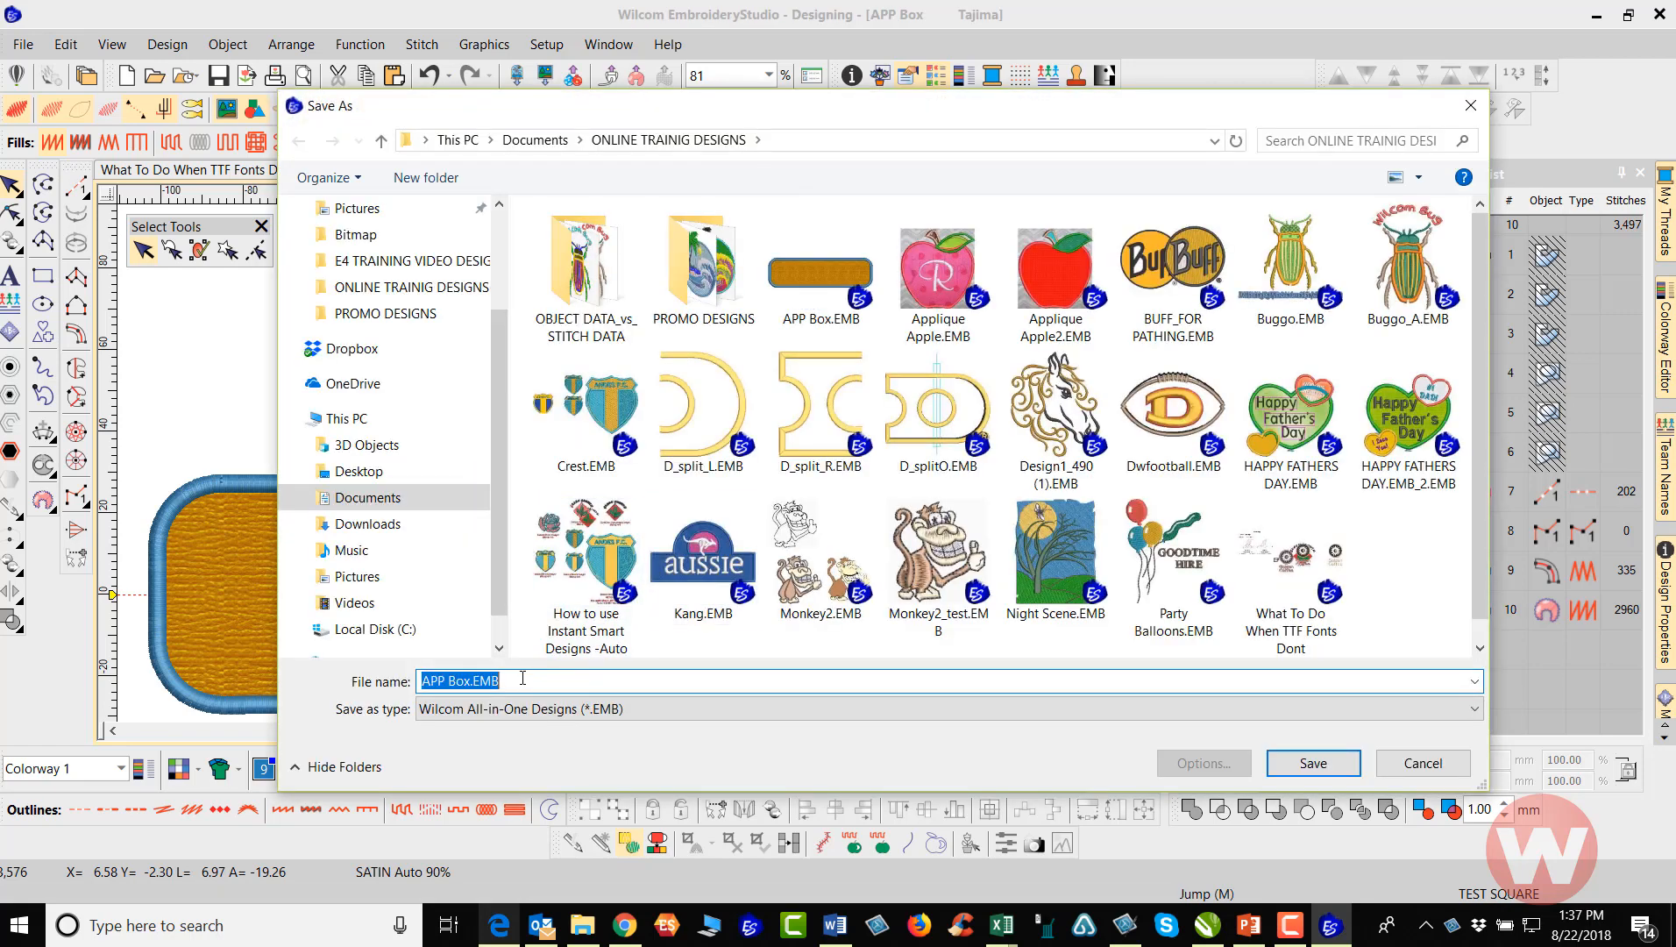
left_click(513, 684)
key("BackSpace")
key("BackSpace")
key("BackSpace")
key("BackSpace")
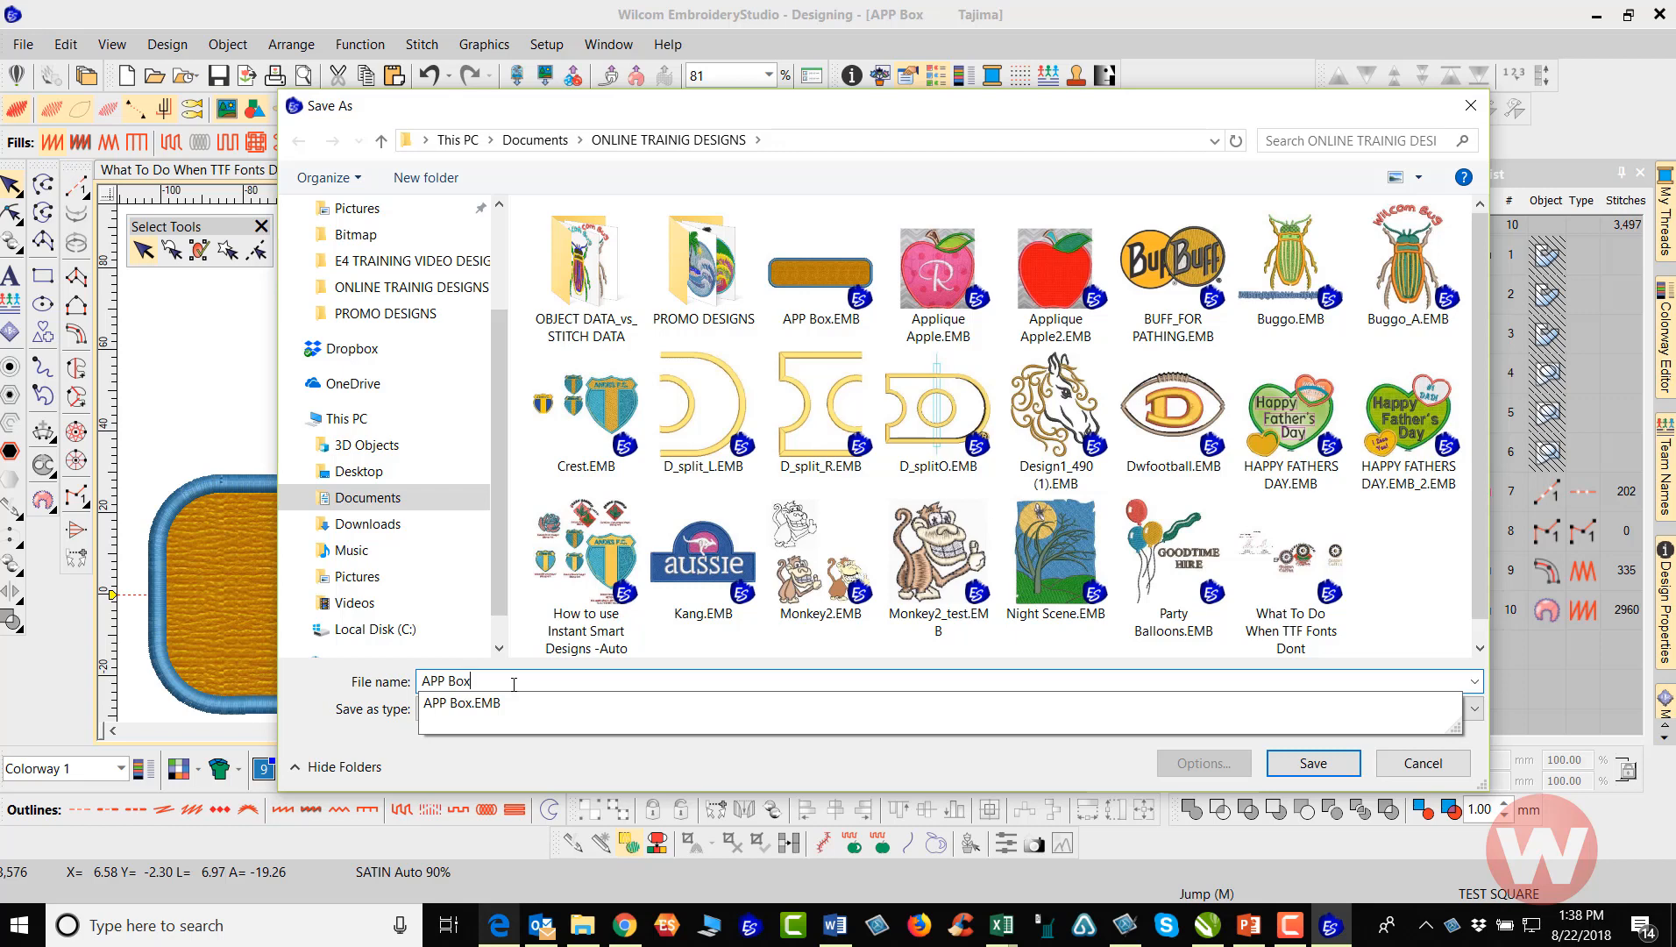
type("_1")
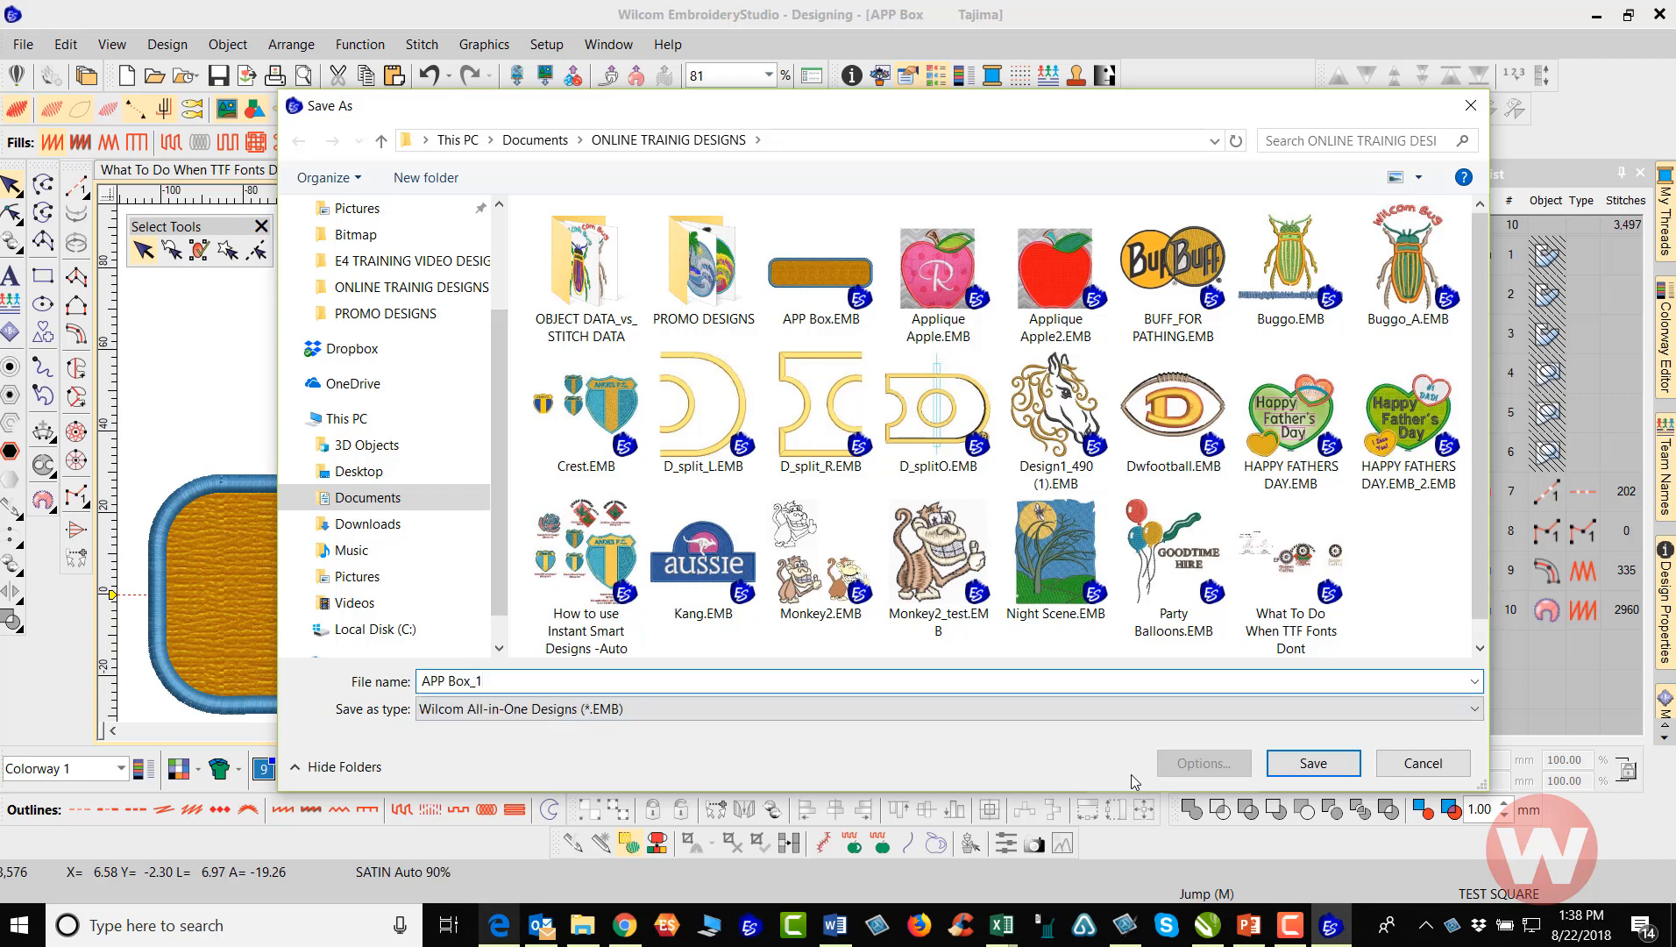
left_click(1319, 764)
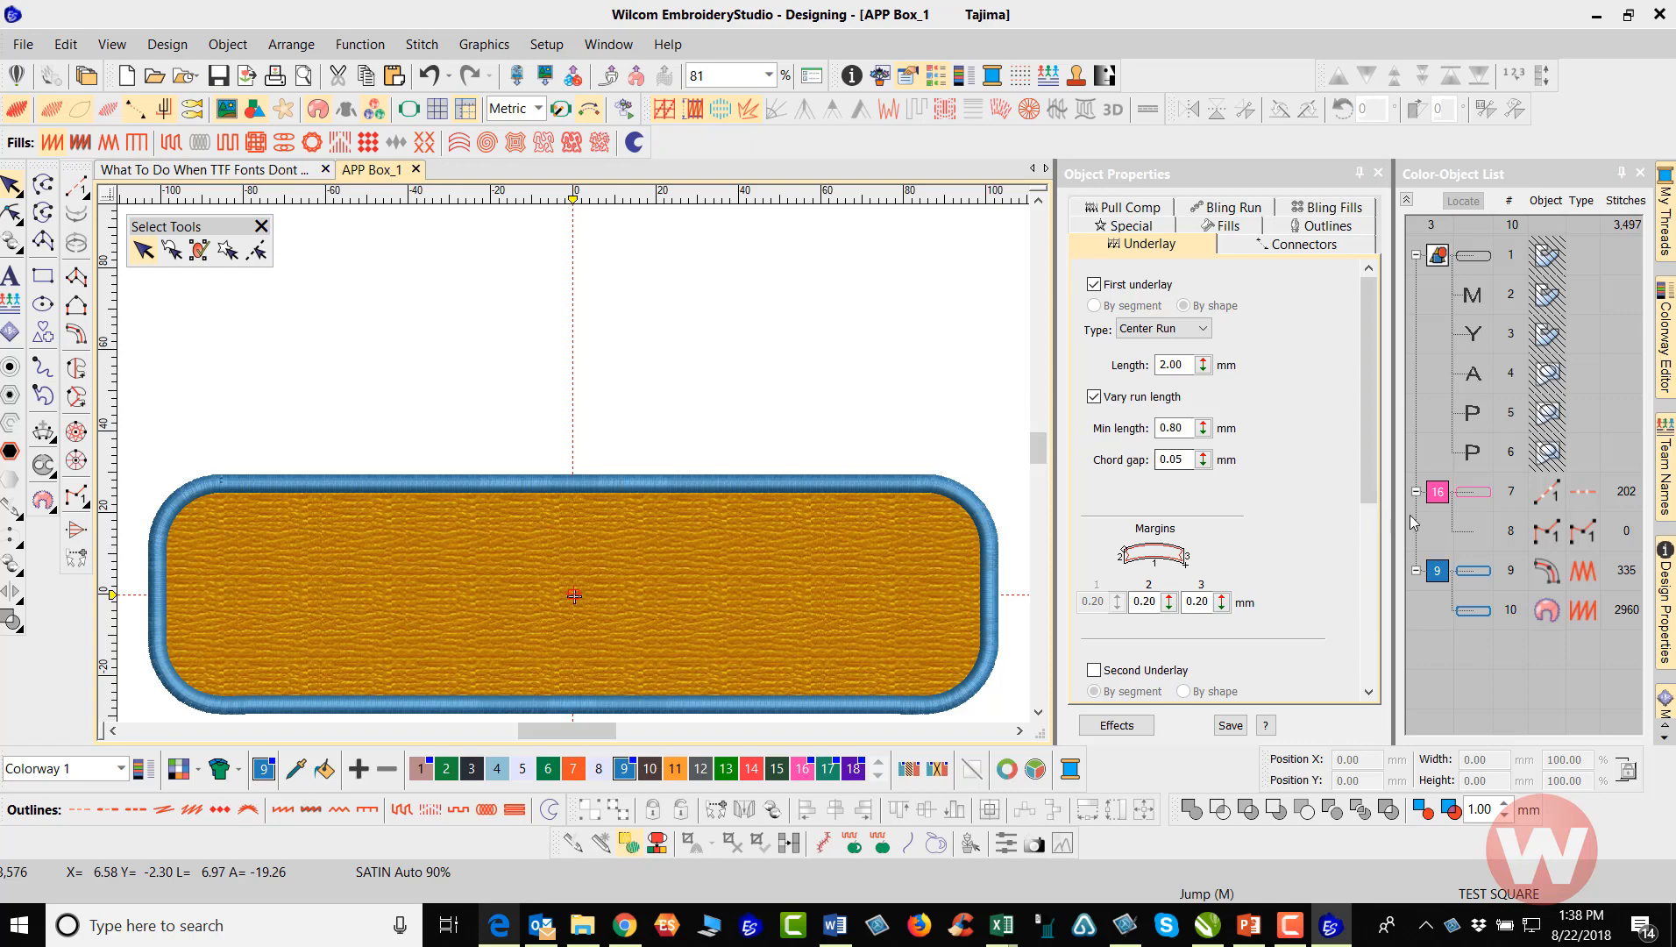
Recolor the pink guide run and the manual object below it with thread color 9, and save the design
left_click(1471, 497)
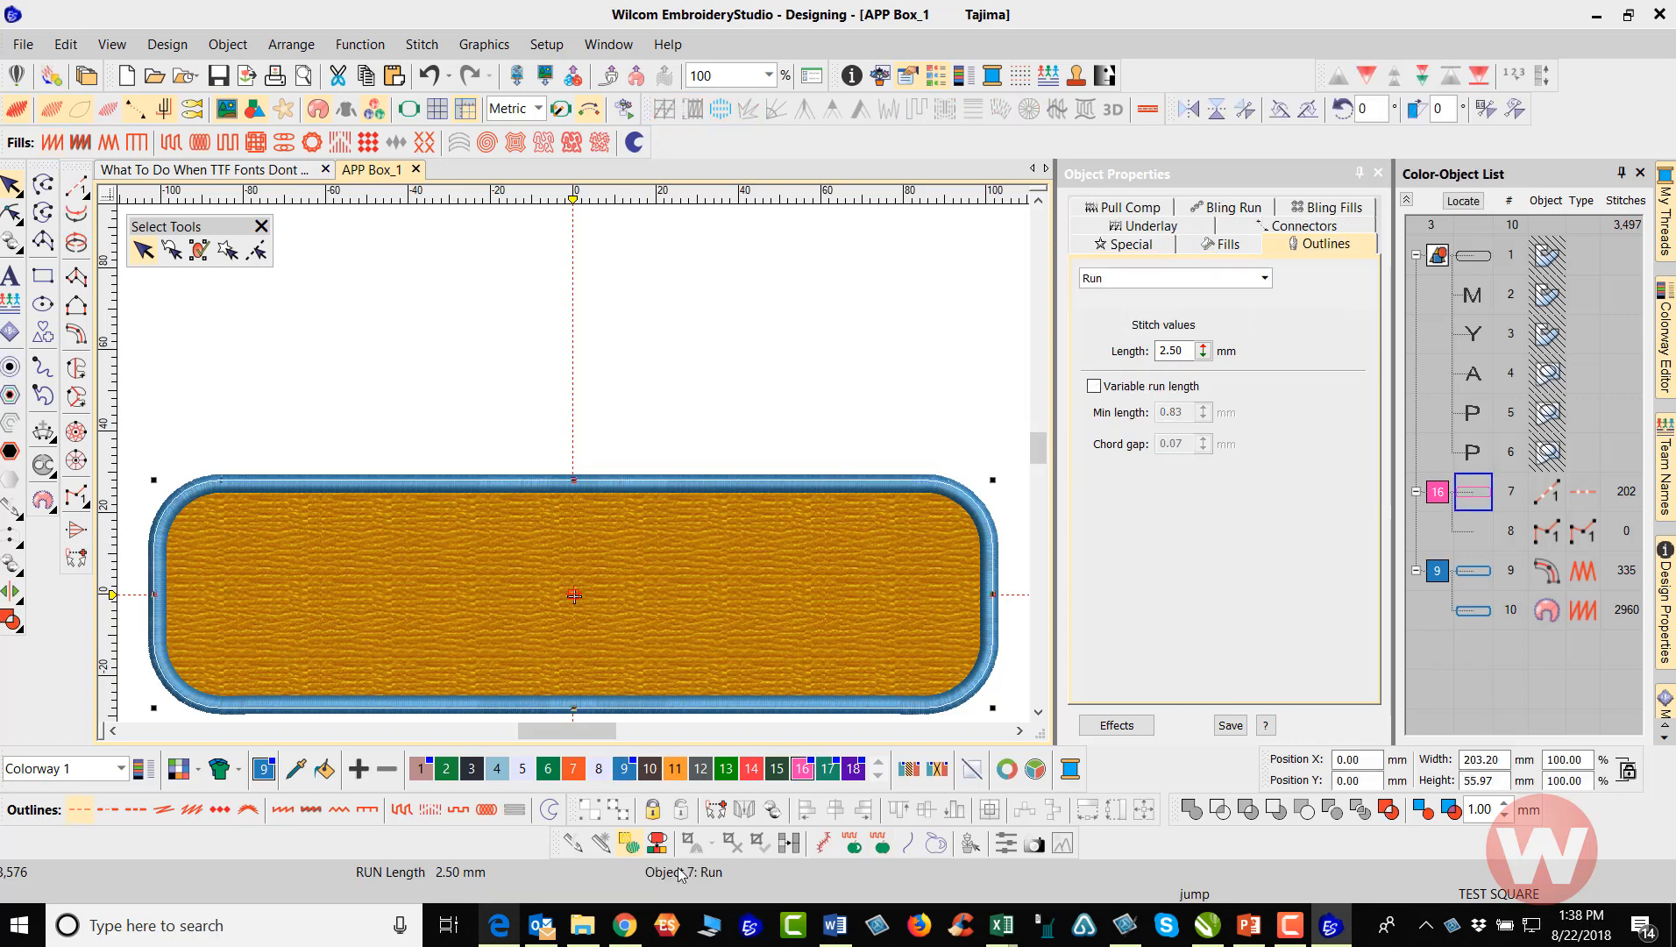
left_click(624, 771)
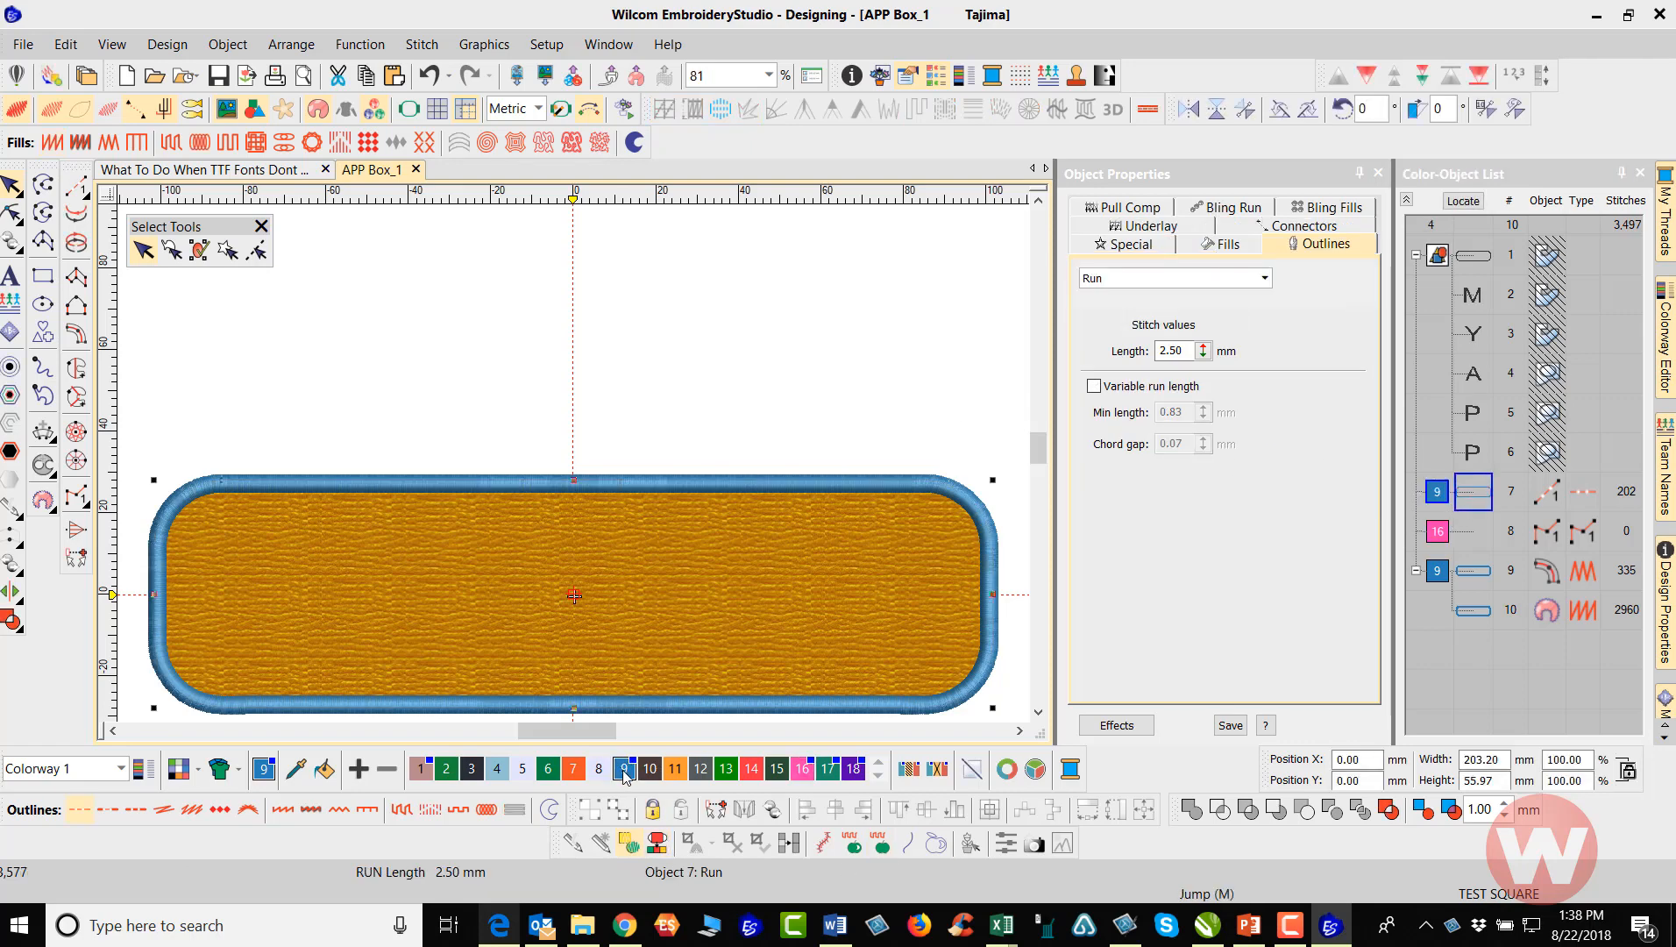
left_click(772, 349)
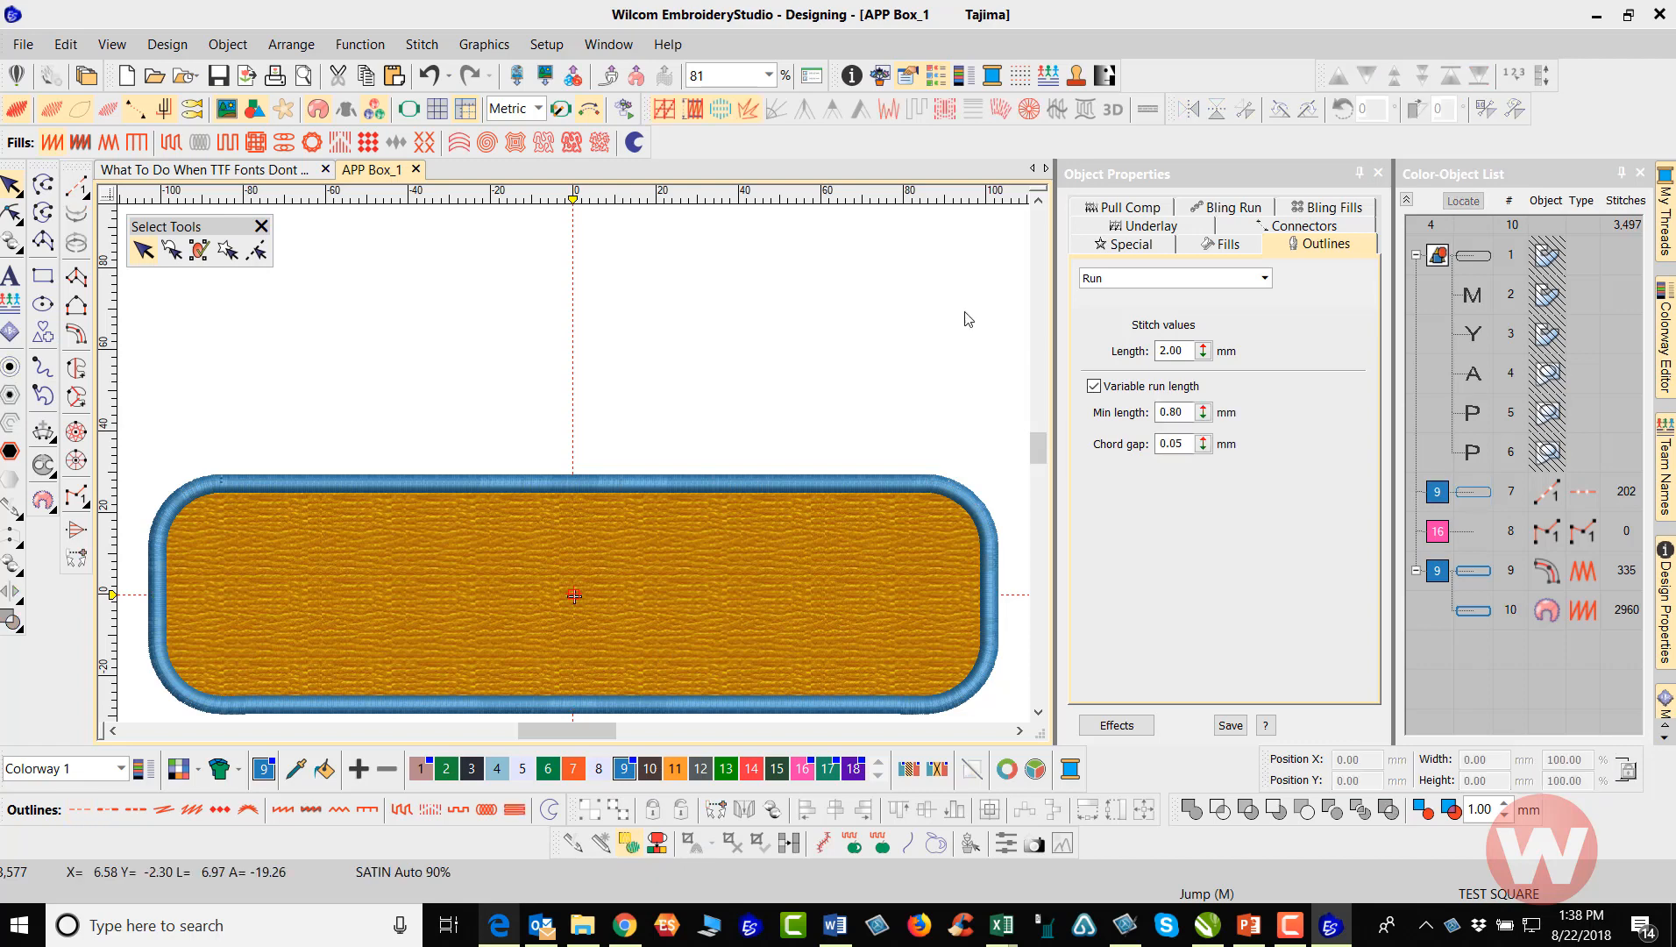
left_click(1452, 535)
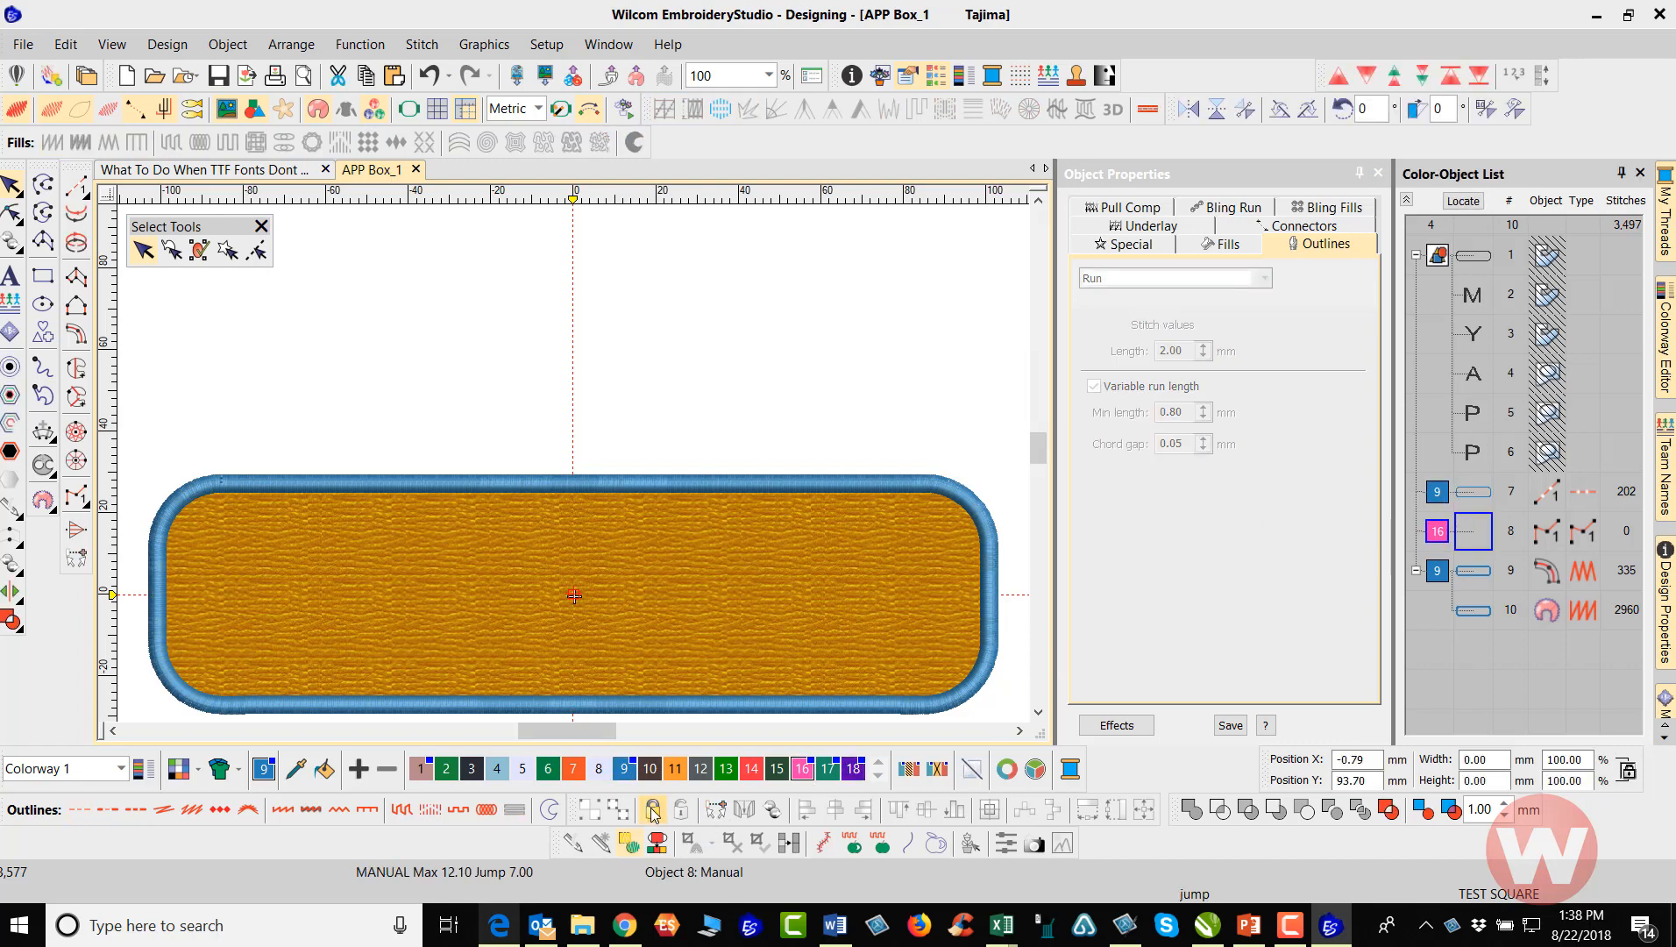
left_click(625, 771)
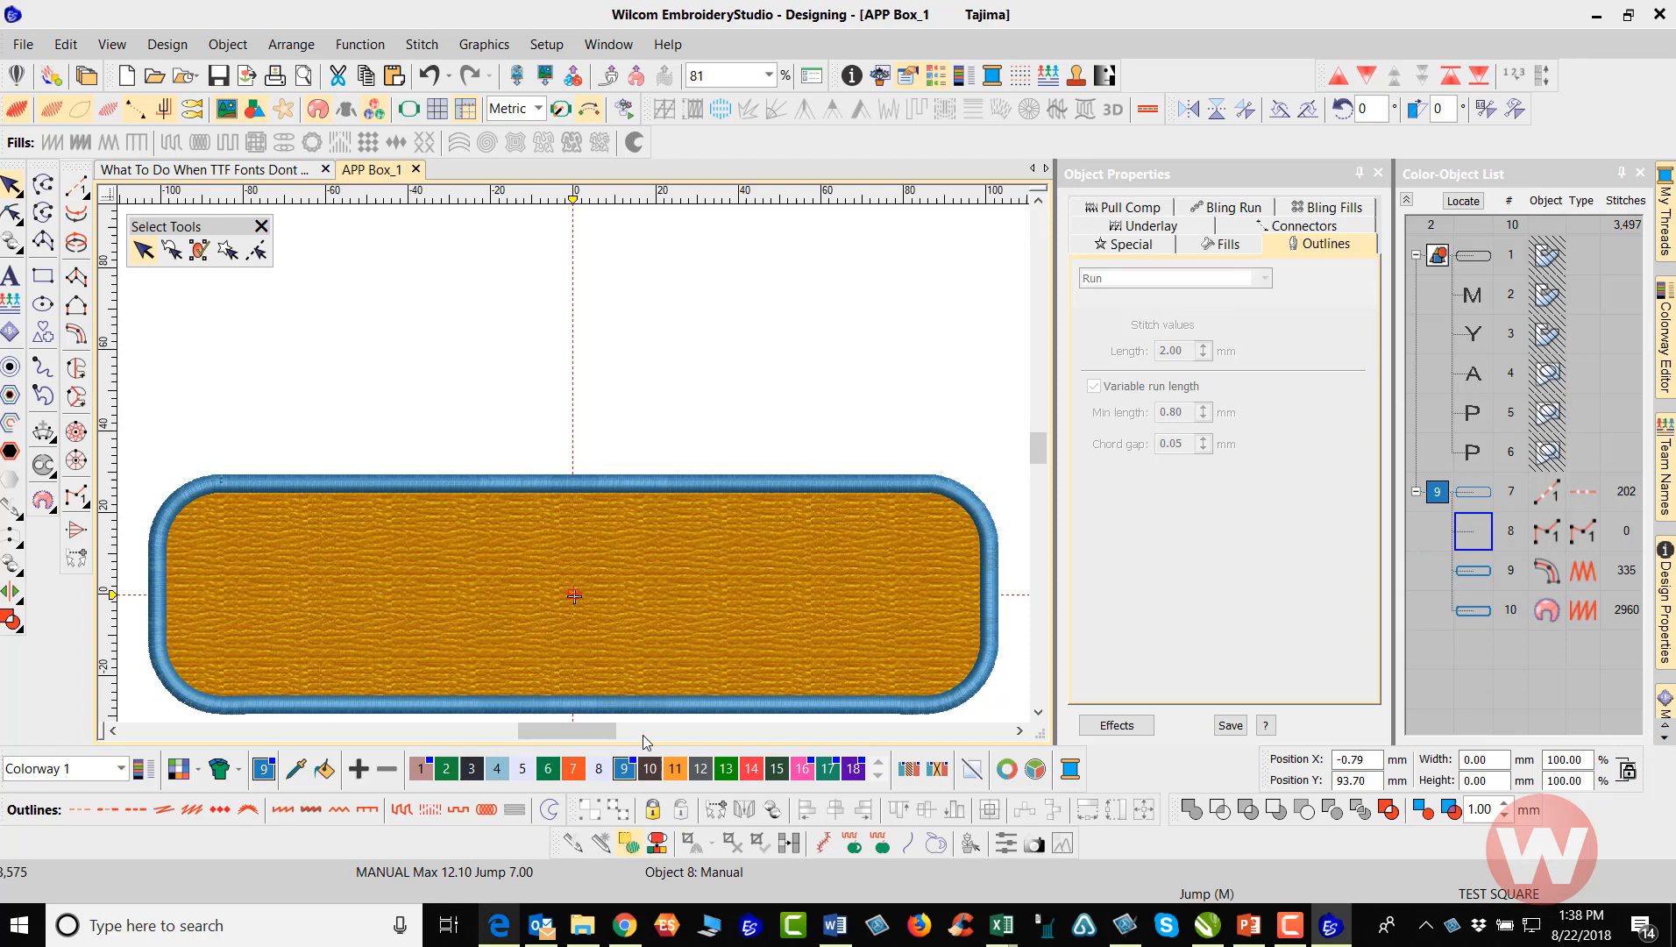
left_click(937, 346)
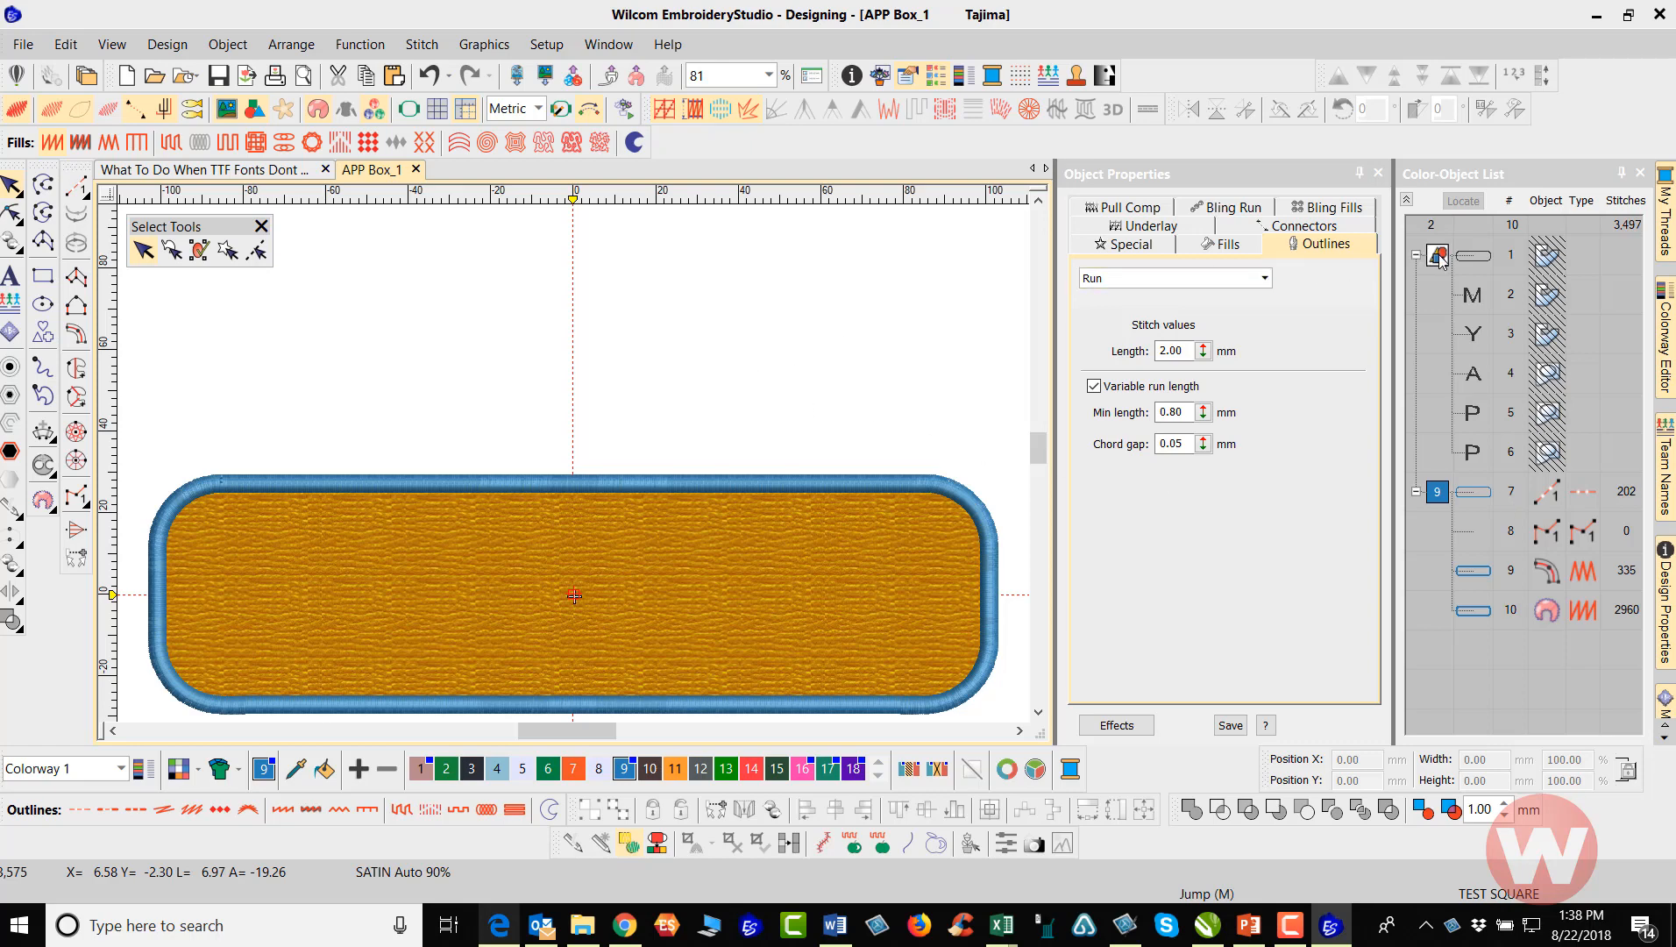
left_click(220, 84)
Unhide all the hidden vector shapes, the rounded outline and the MY APP letters, and clear the selection
left_click(1438, 256)
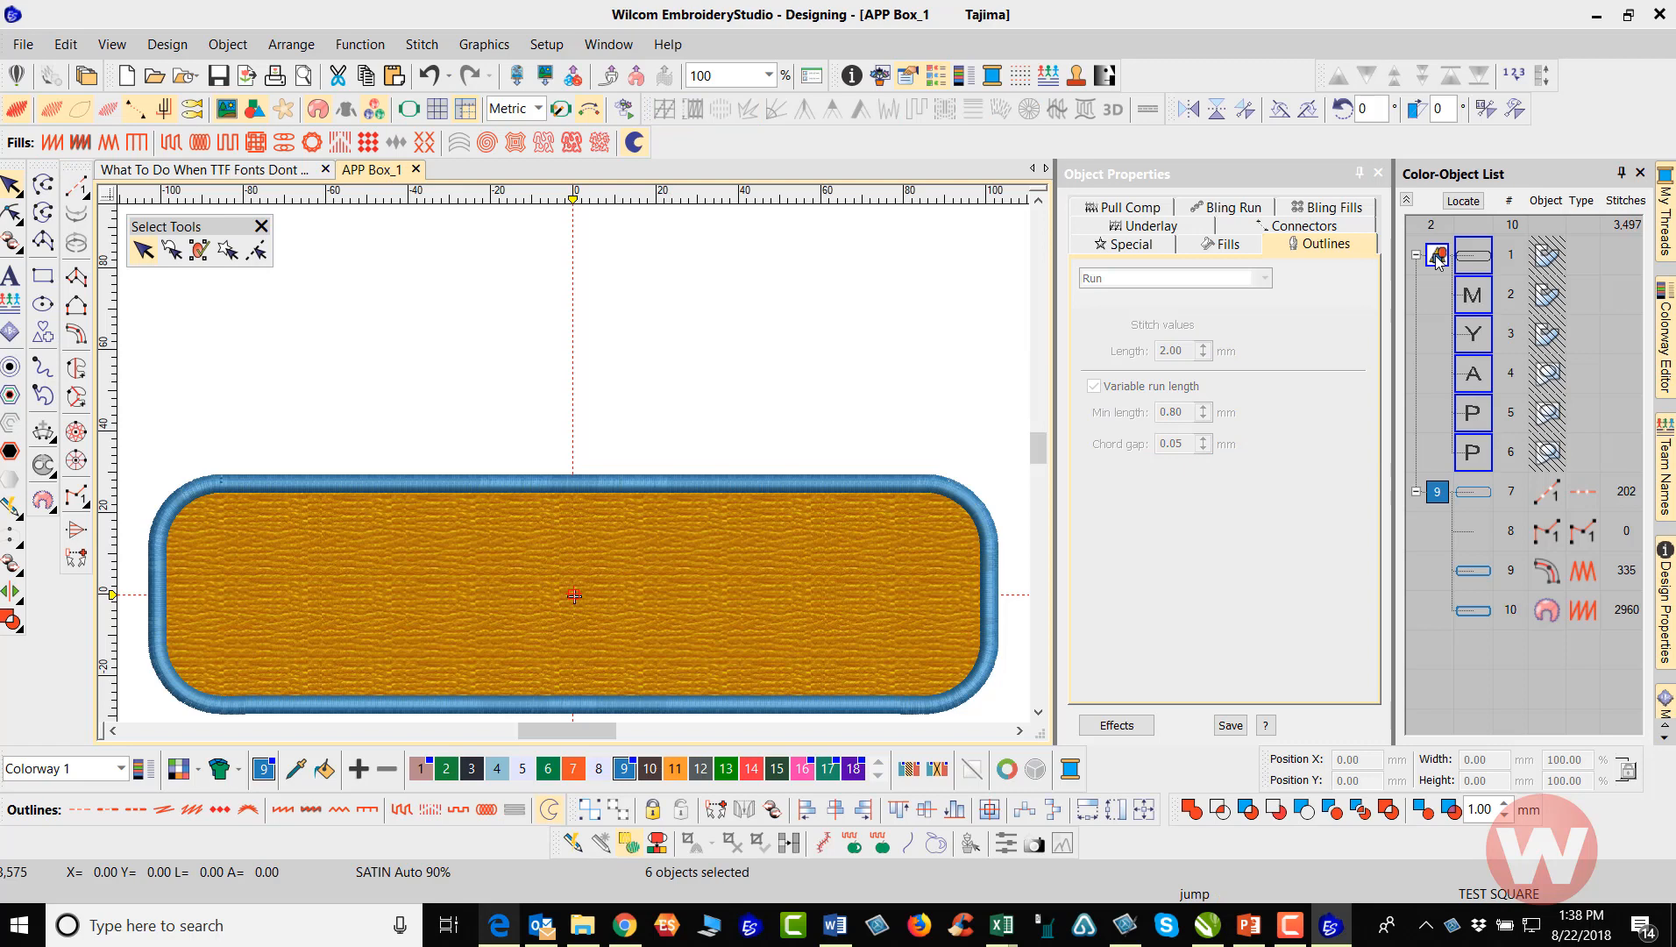
right_click(1438, 260)
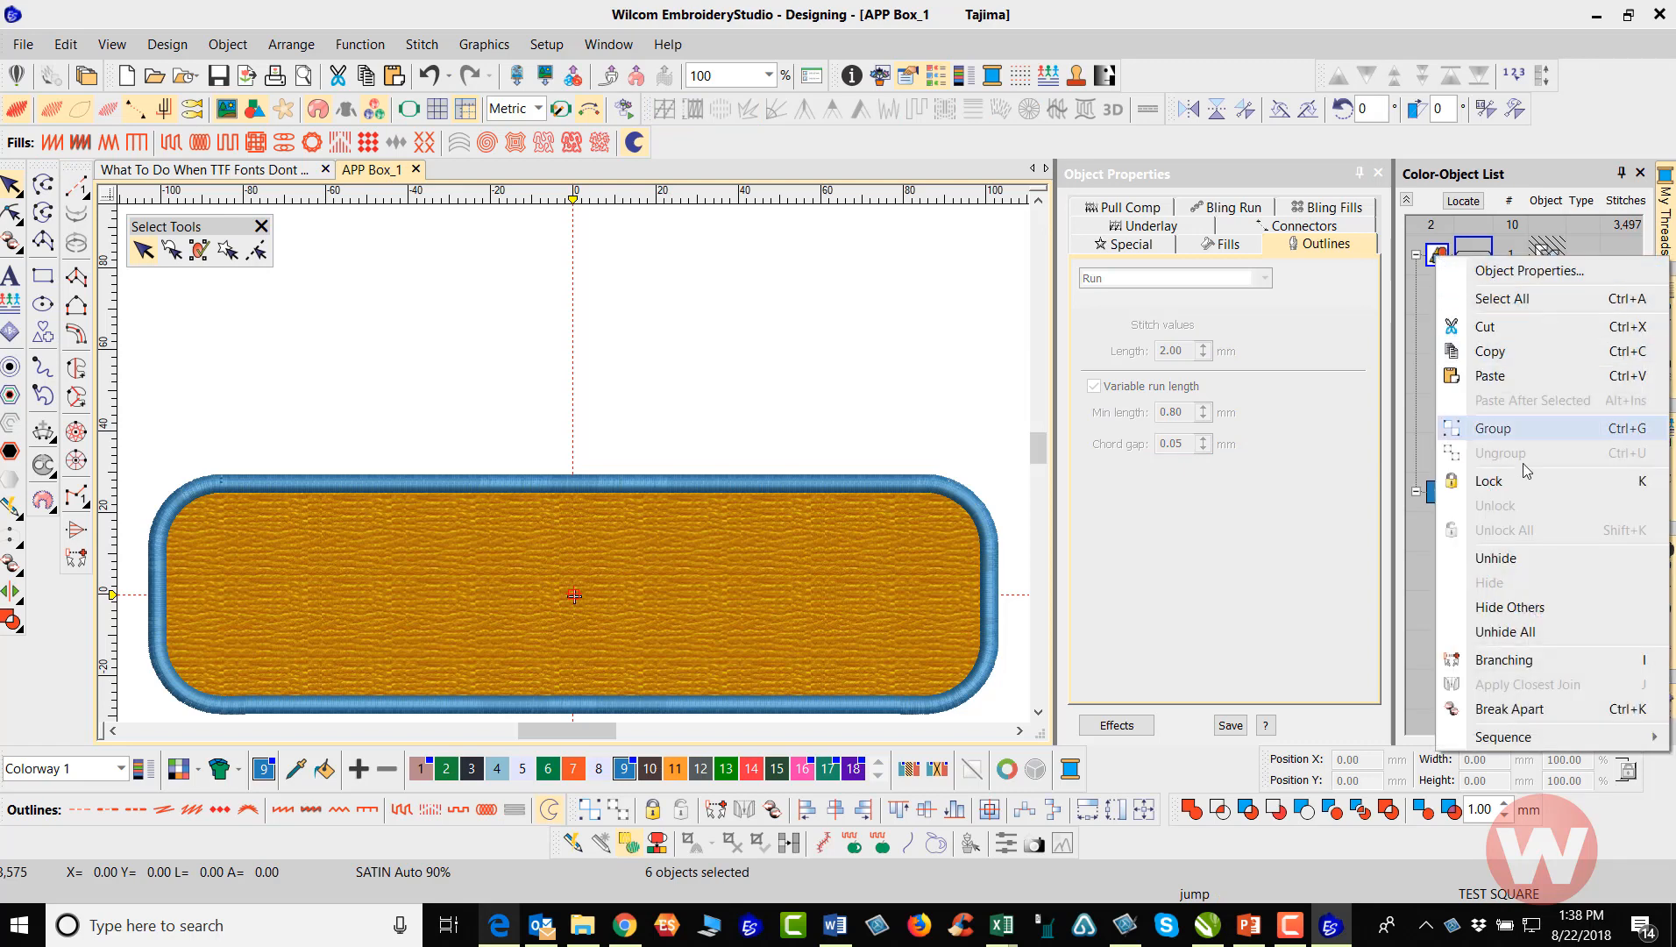
left_click(1540, 639)
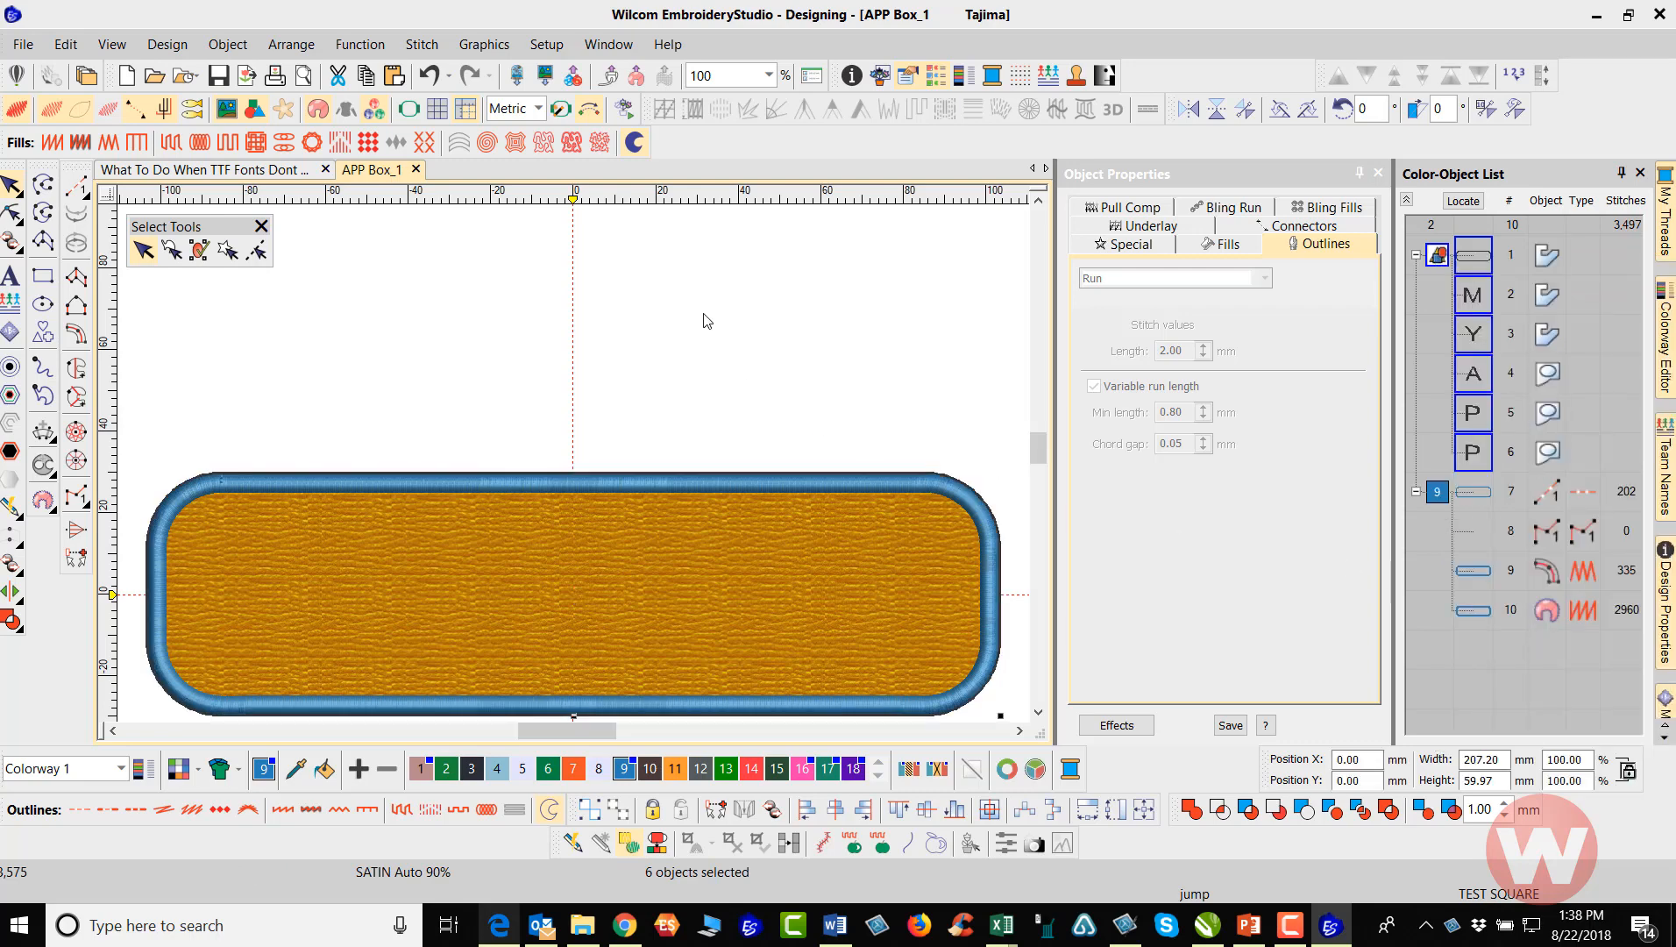
left_click(768, 386)
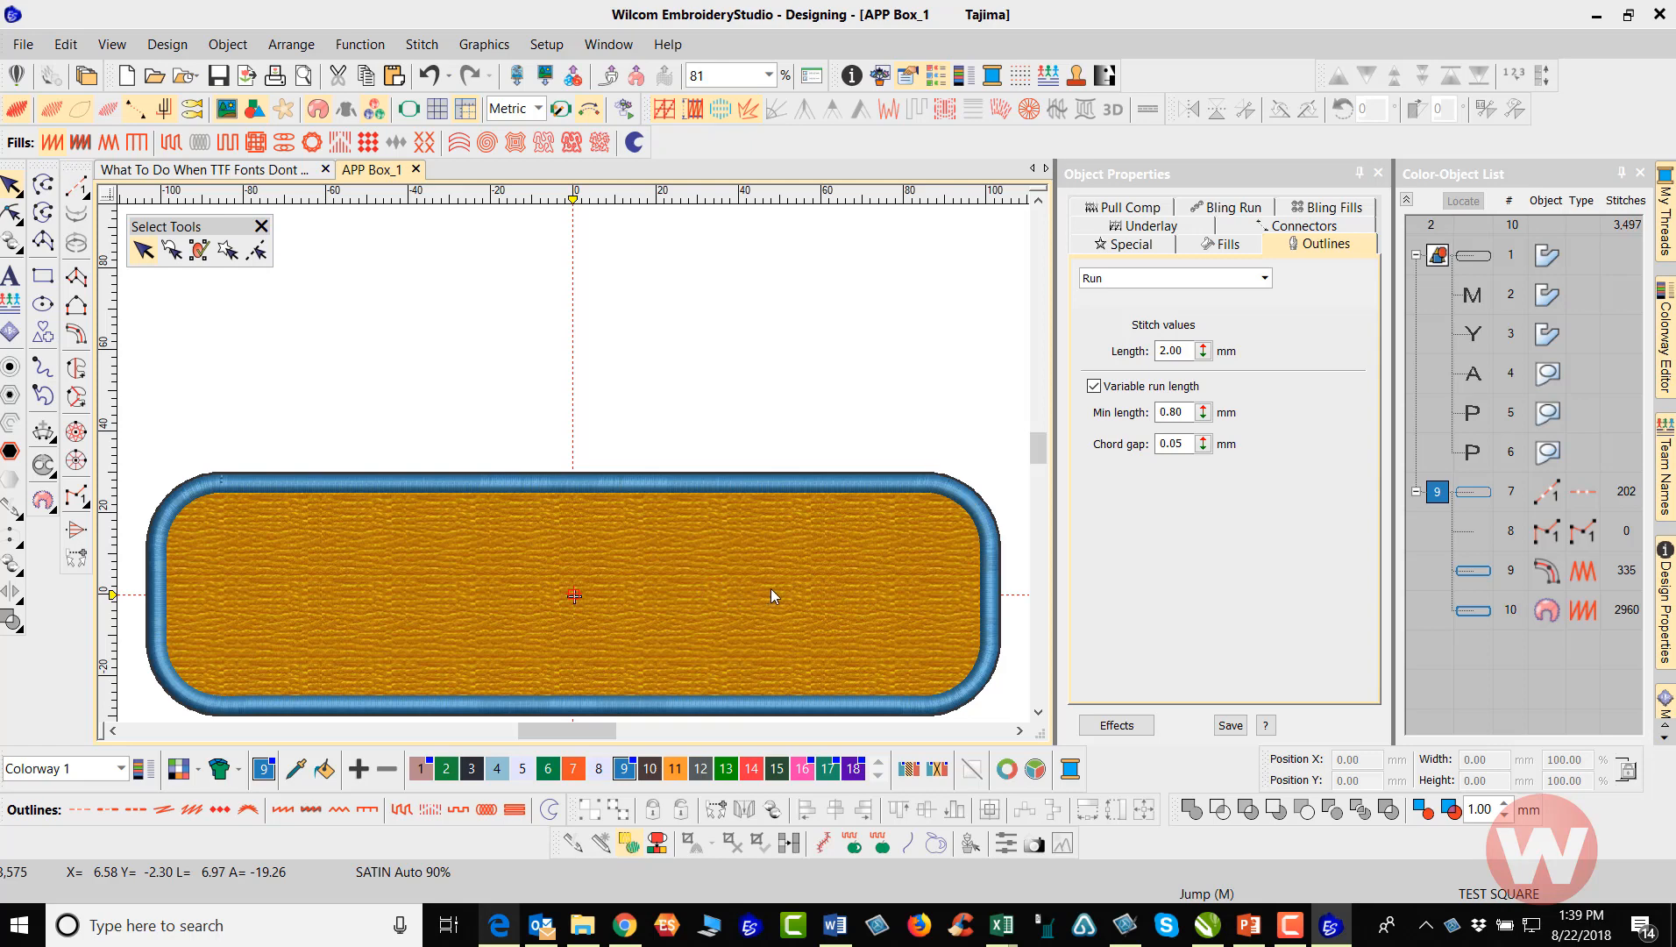
Try to break apart the appliqué cover object and undo it
right_click(1481, 621)
left_click(1509, 572)
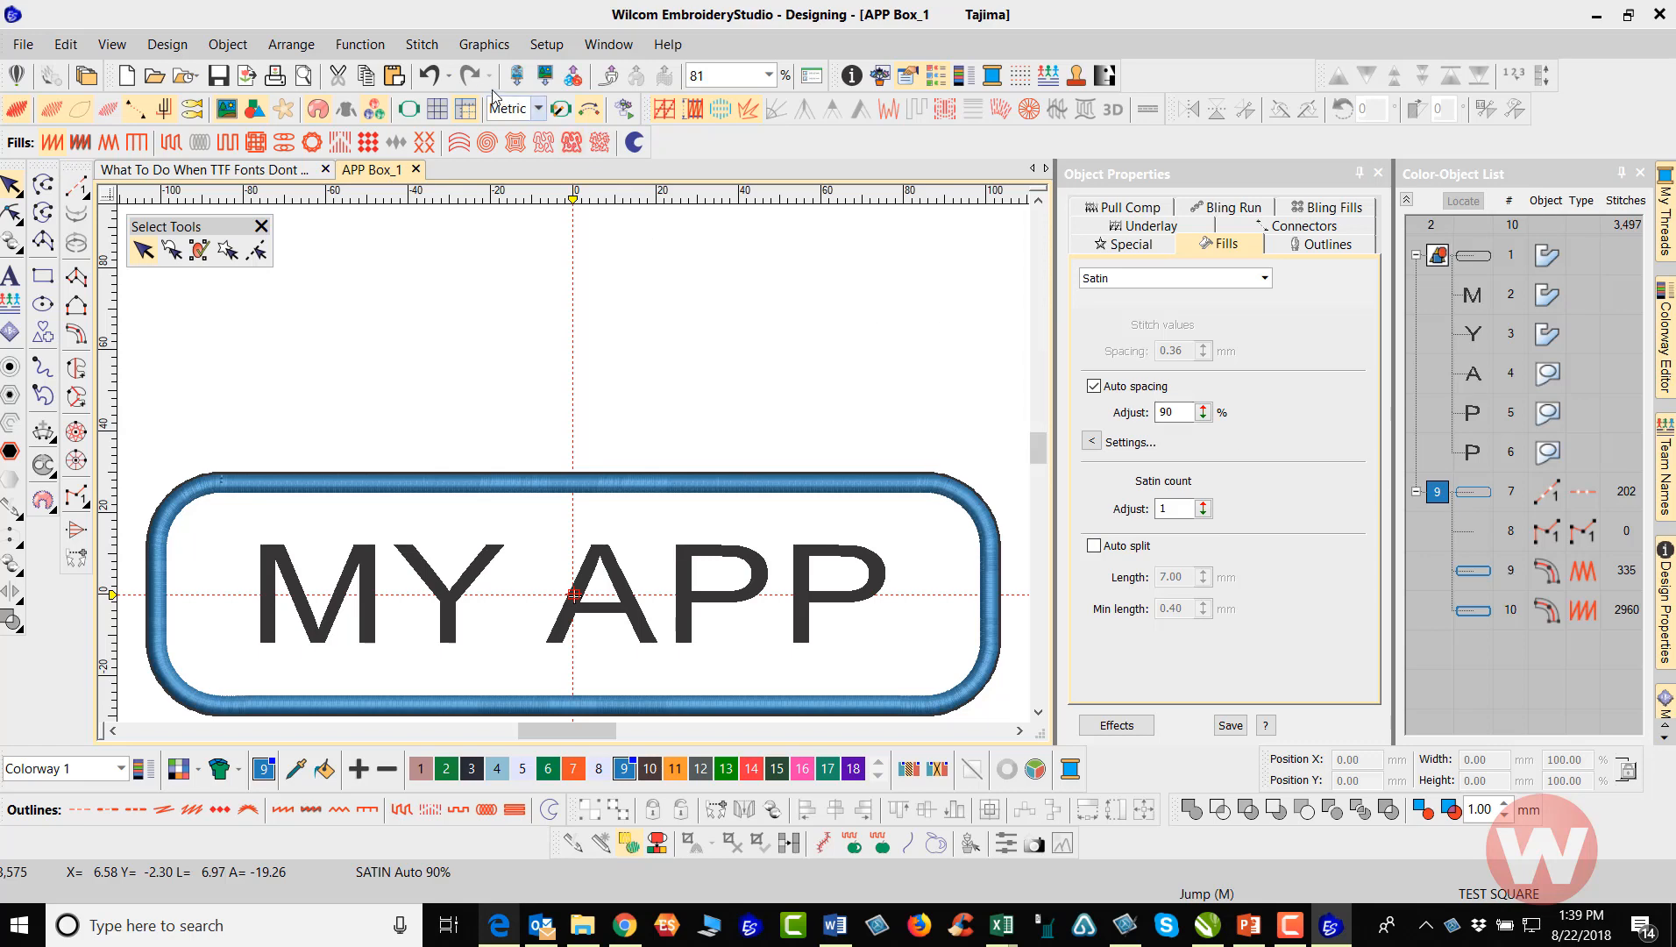
left_click(430, 77)
Examine the vector outline and lettering up close in the Corel graphics workspace and return to the embroidery workspace
left_click(467, 298)
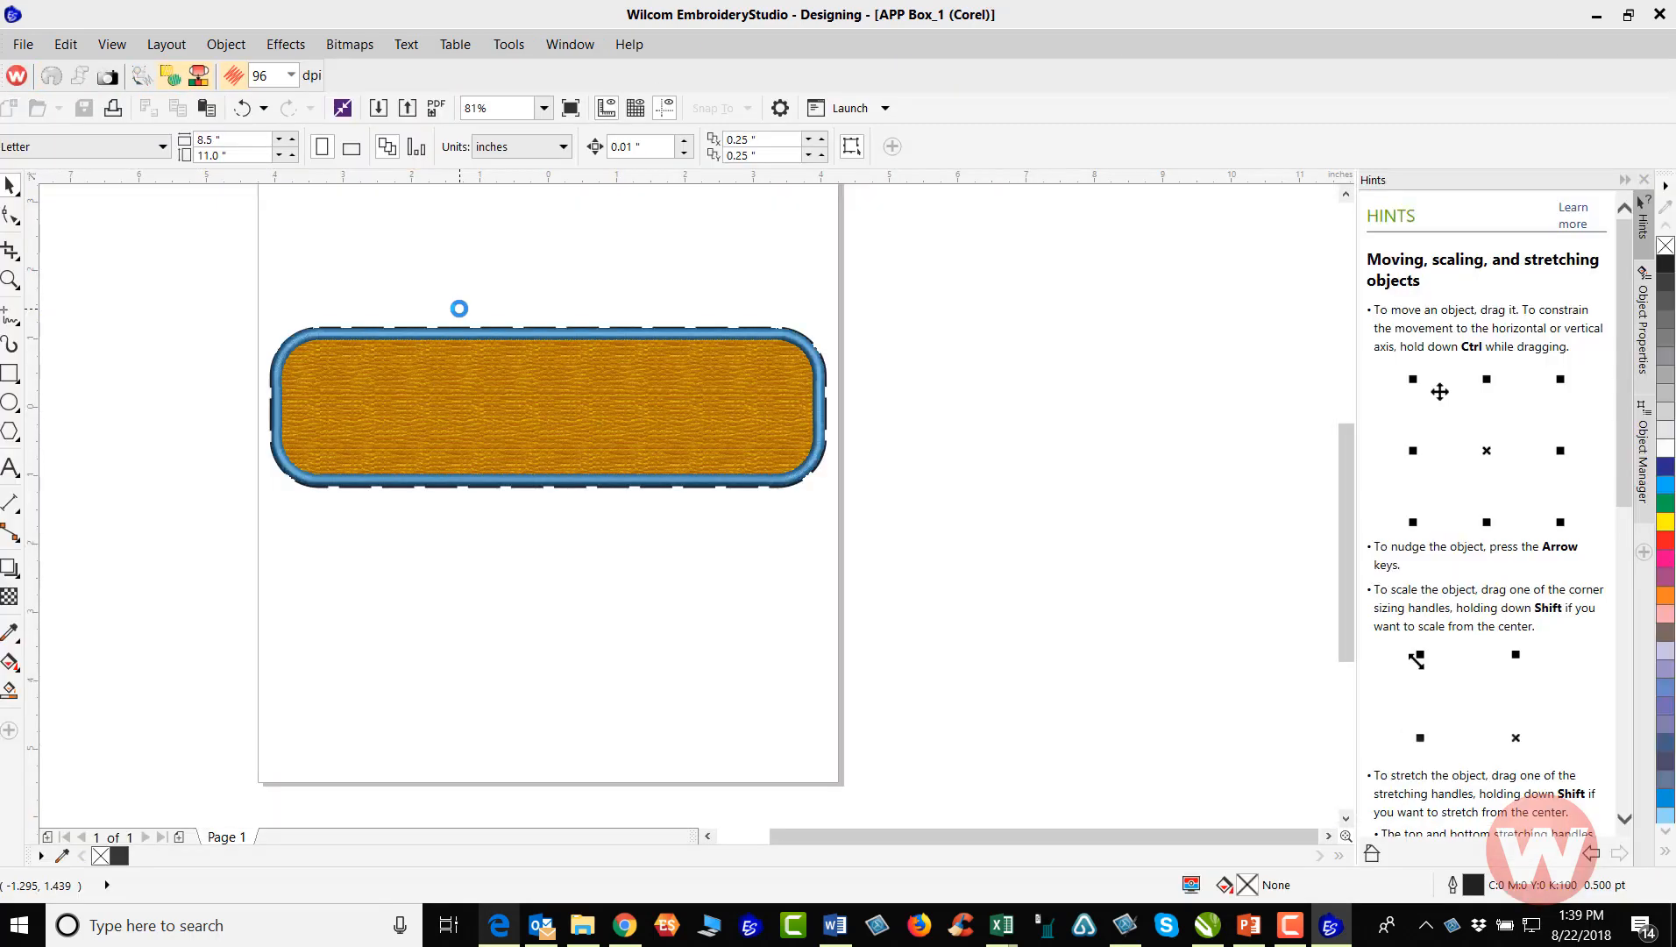
scroll(537, 327, "up", 3)
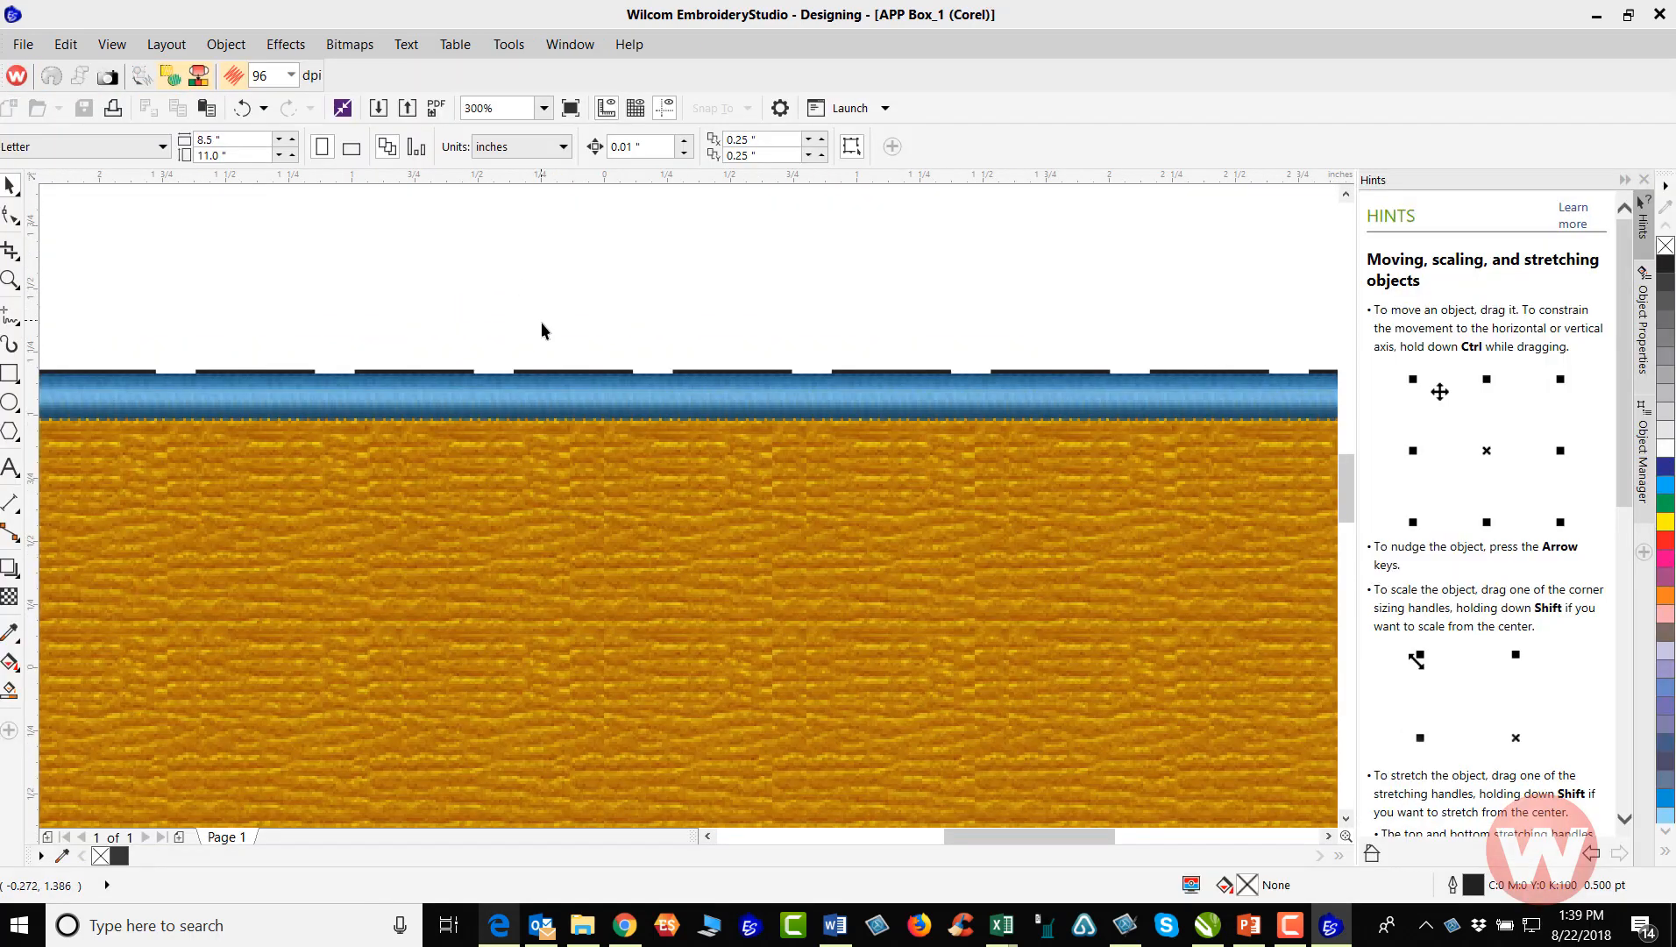
scroll(542, 328, "down", 3)
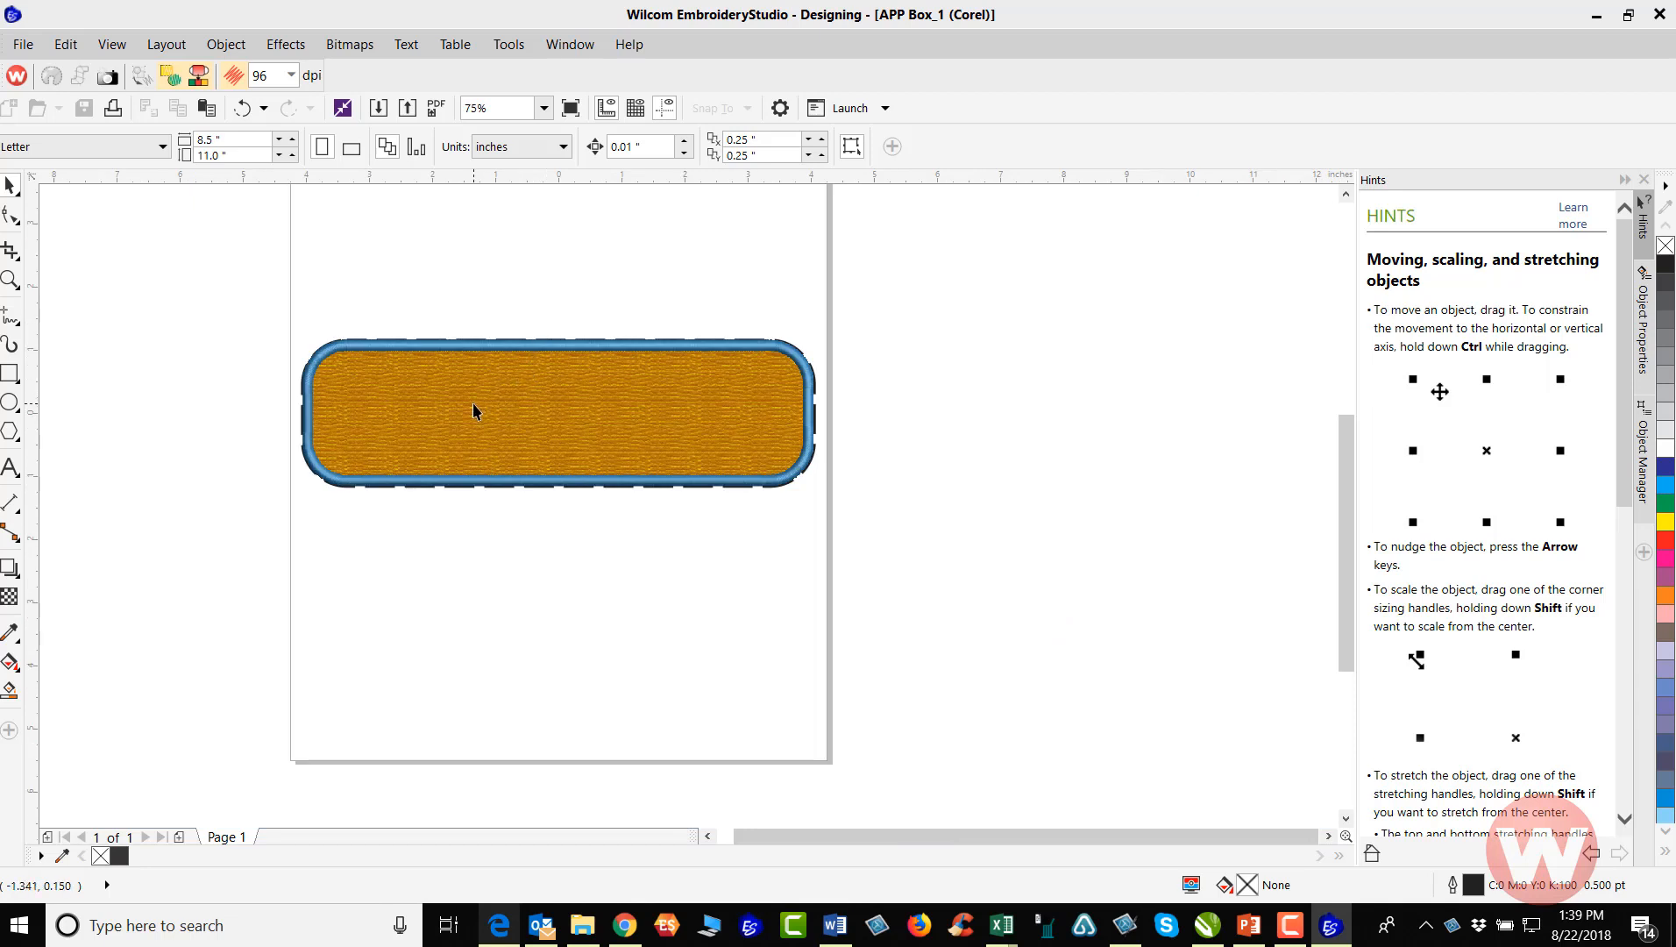
left_click_drag(373, 271, 757, 578)
left_click(244, 108)
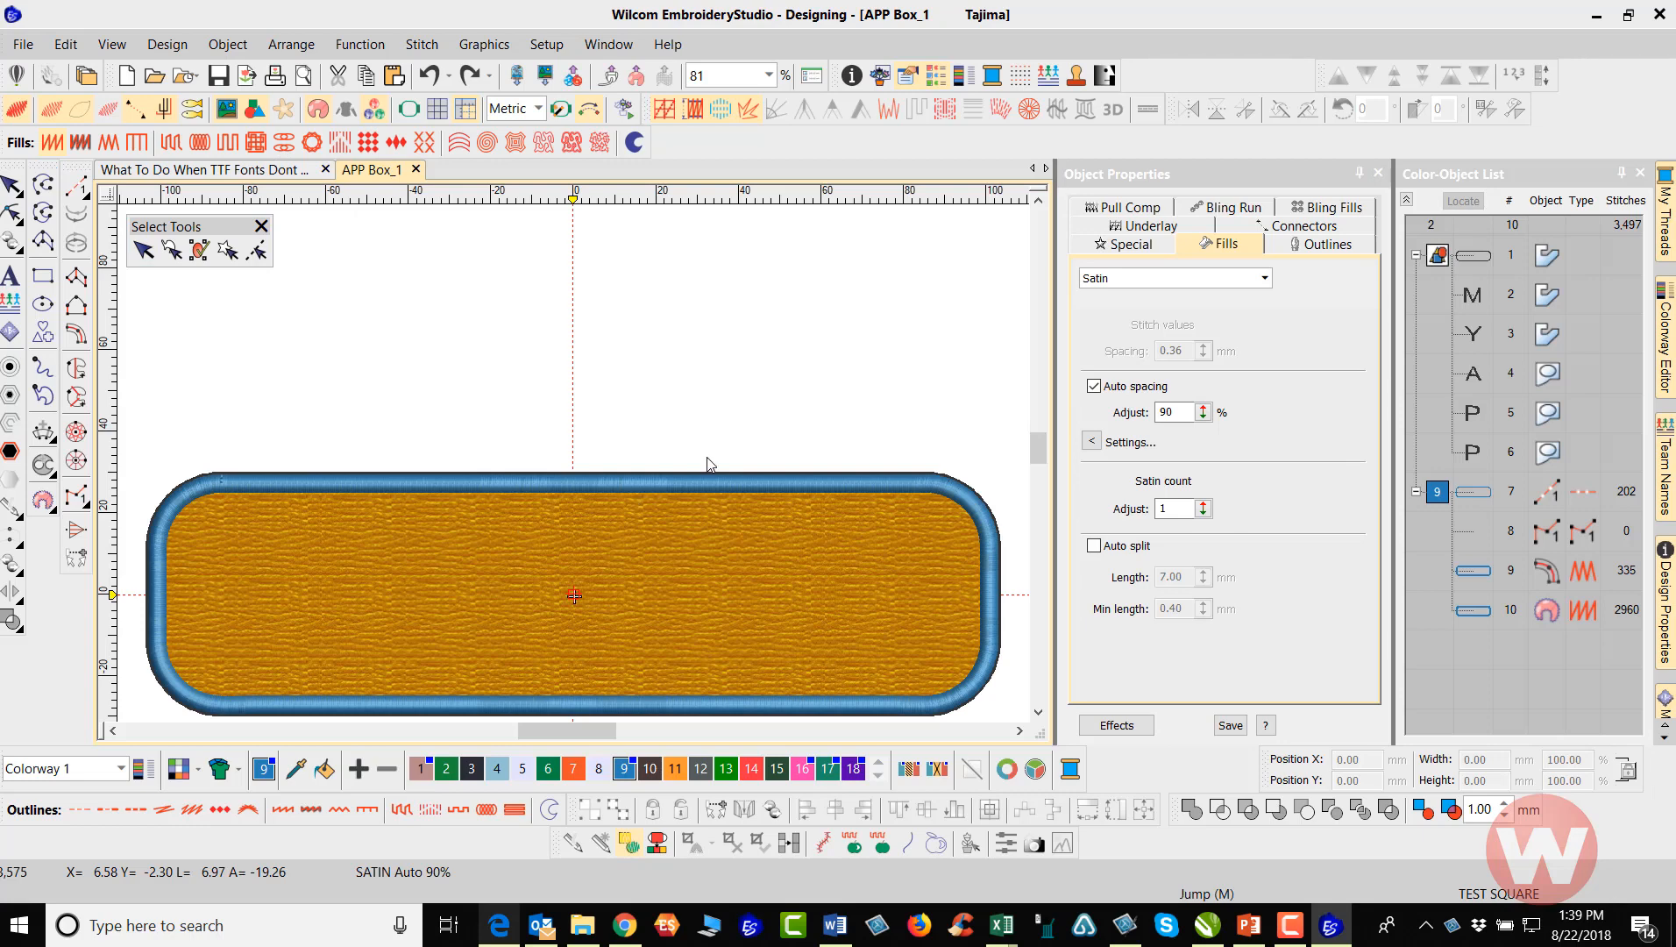
Convert the five vector letters of MY APP into satin embroidery objects on top of the appliqué
left_click(1472, 296)
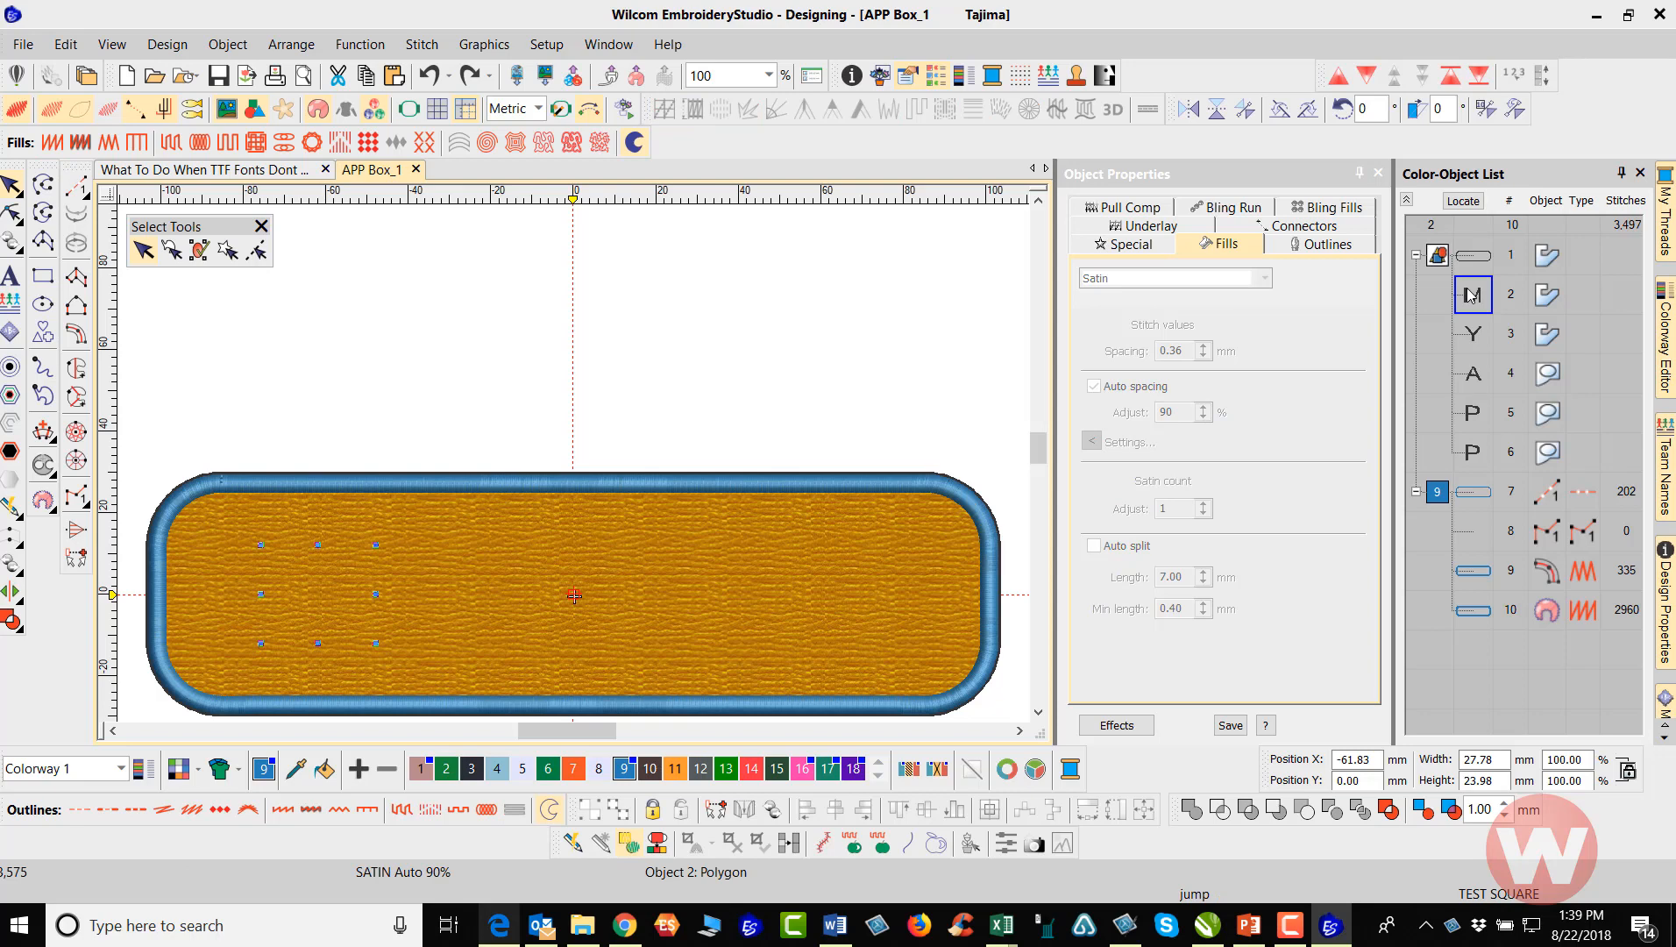
left_click(1479, 452, "shift")
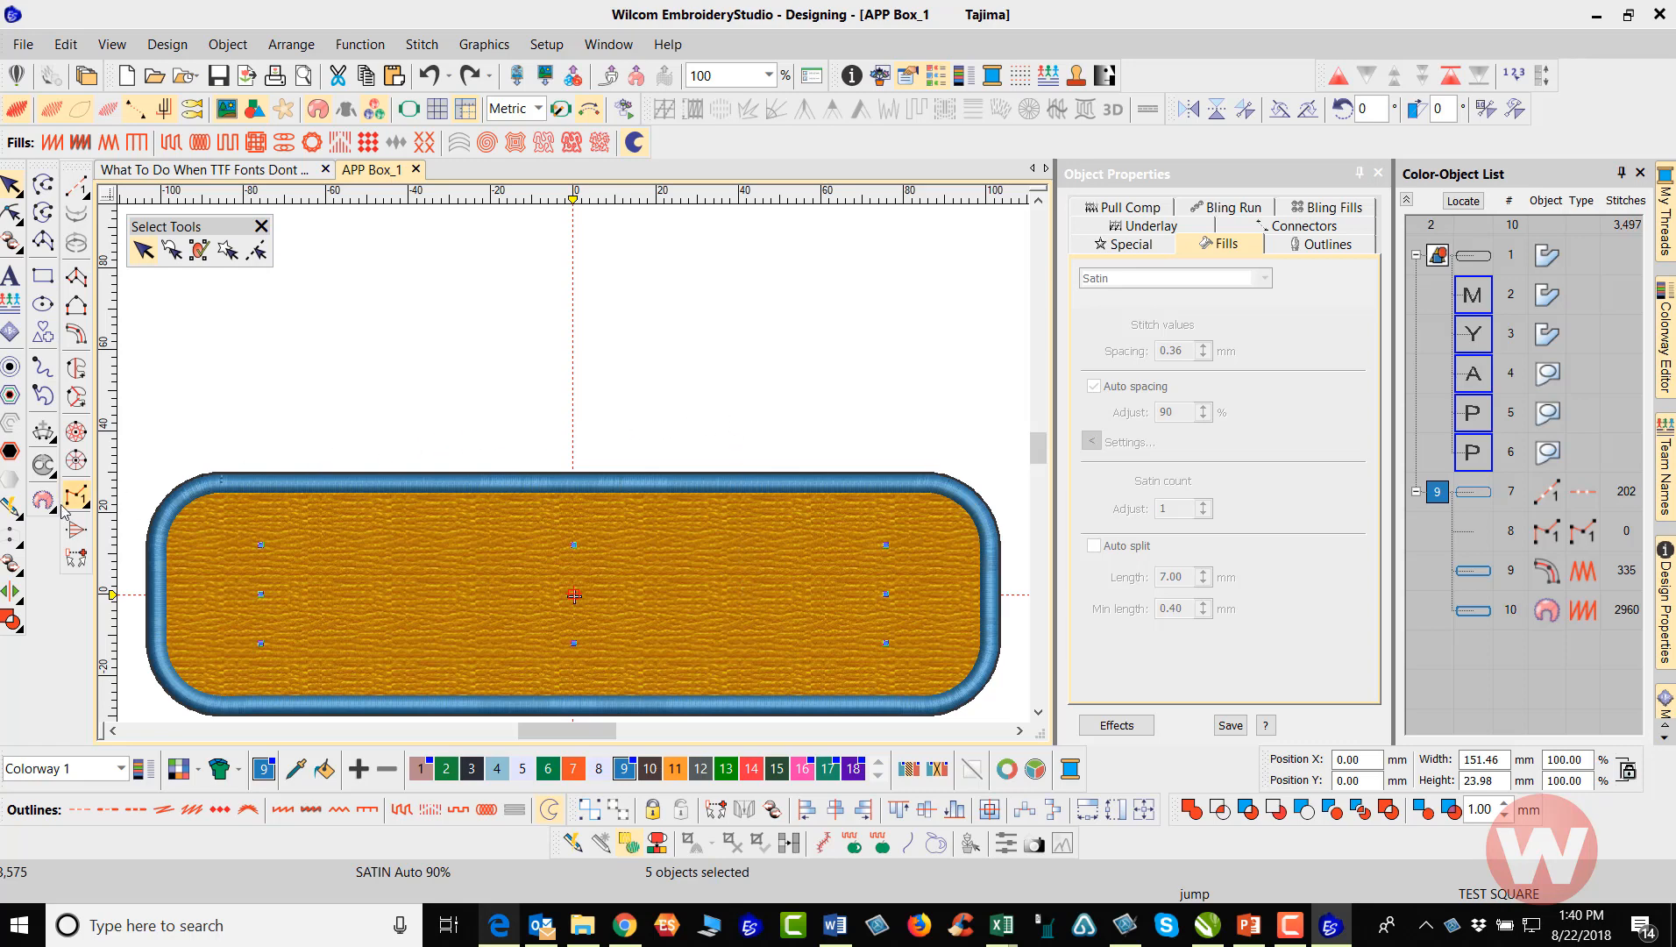
left_click(11, 509)
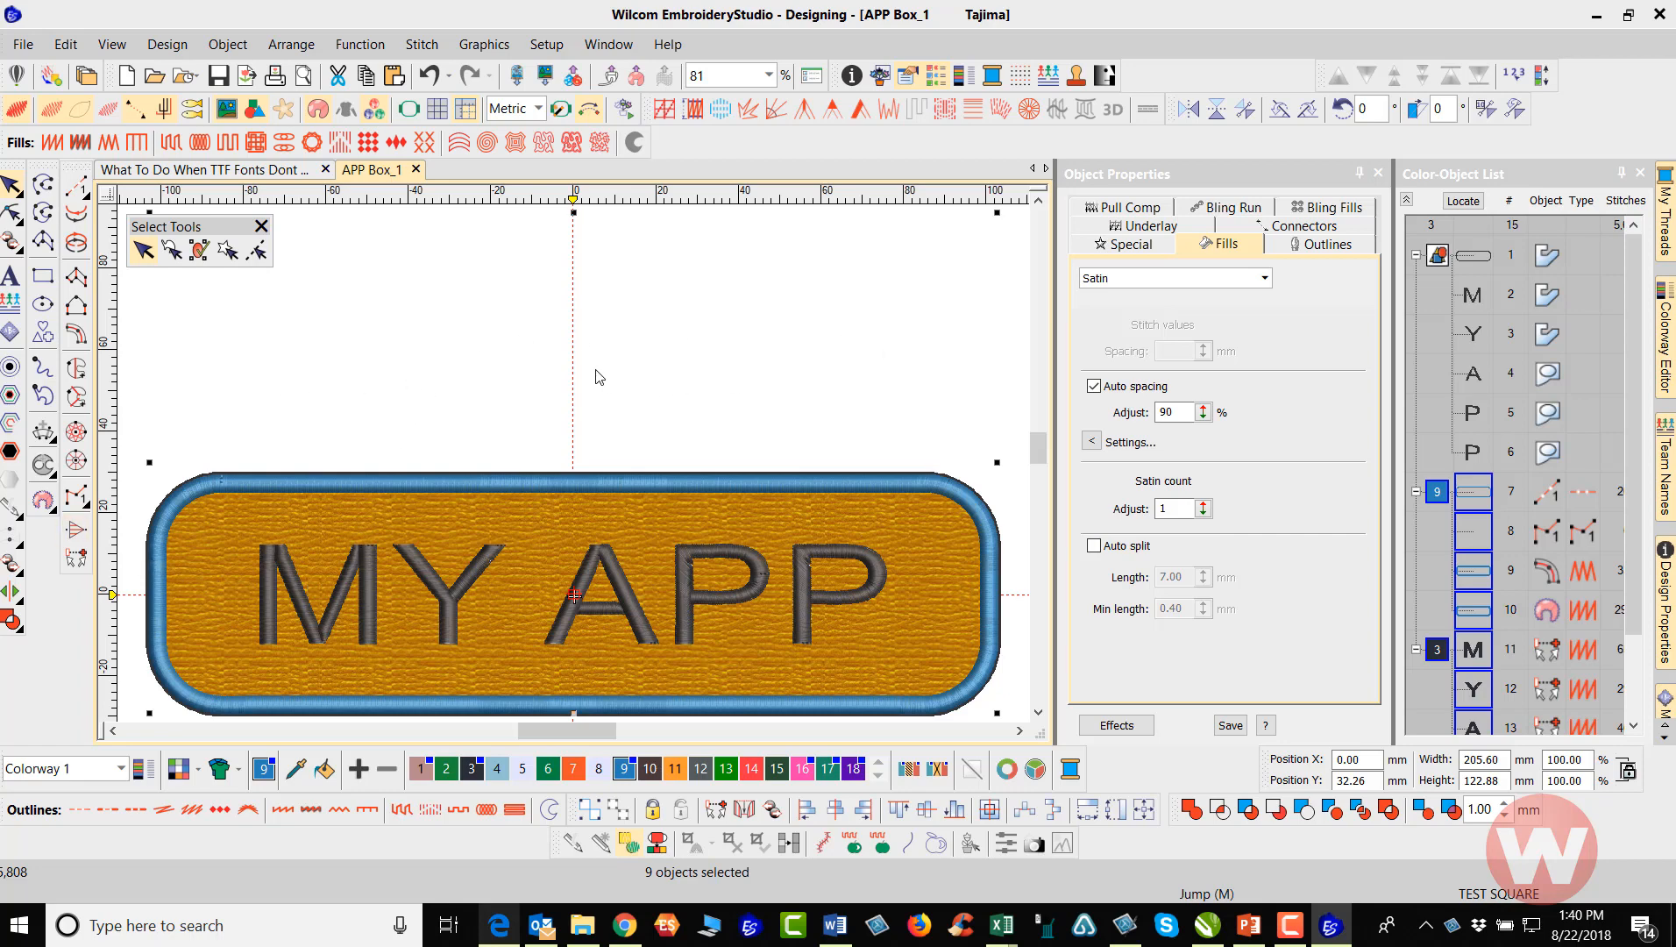
scroll(647, 370, "down", 1)
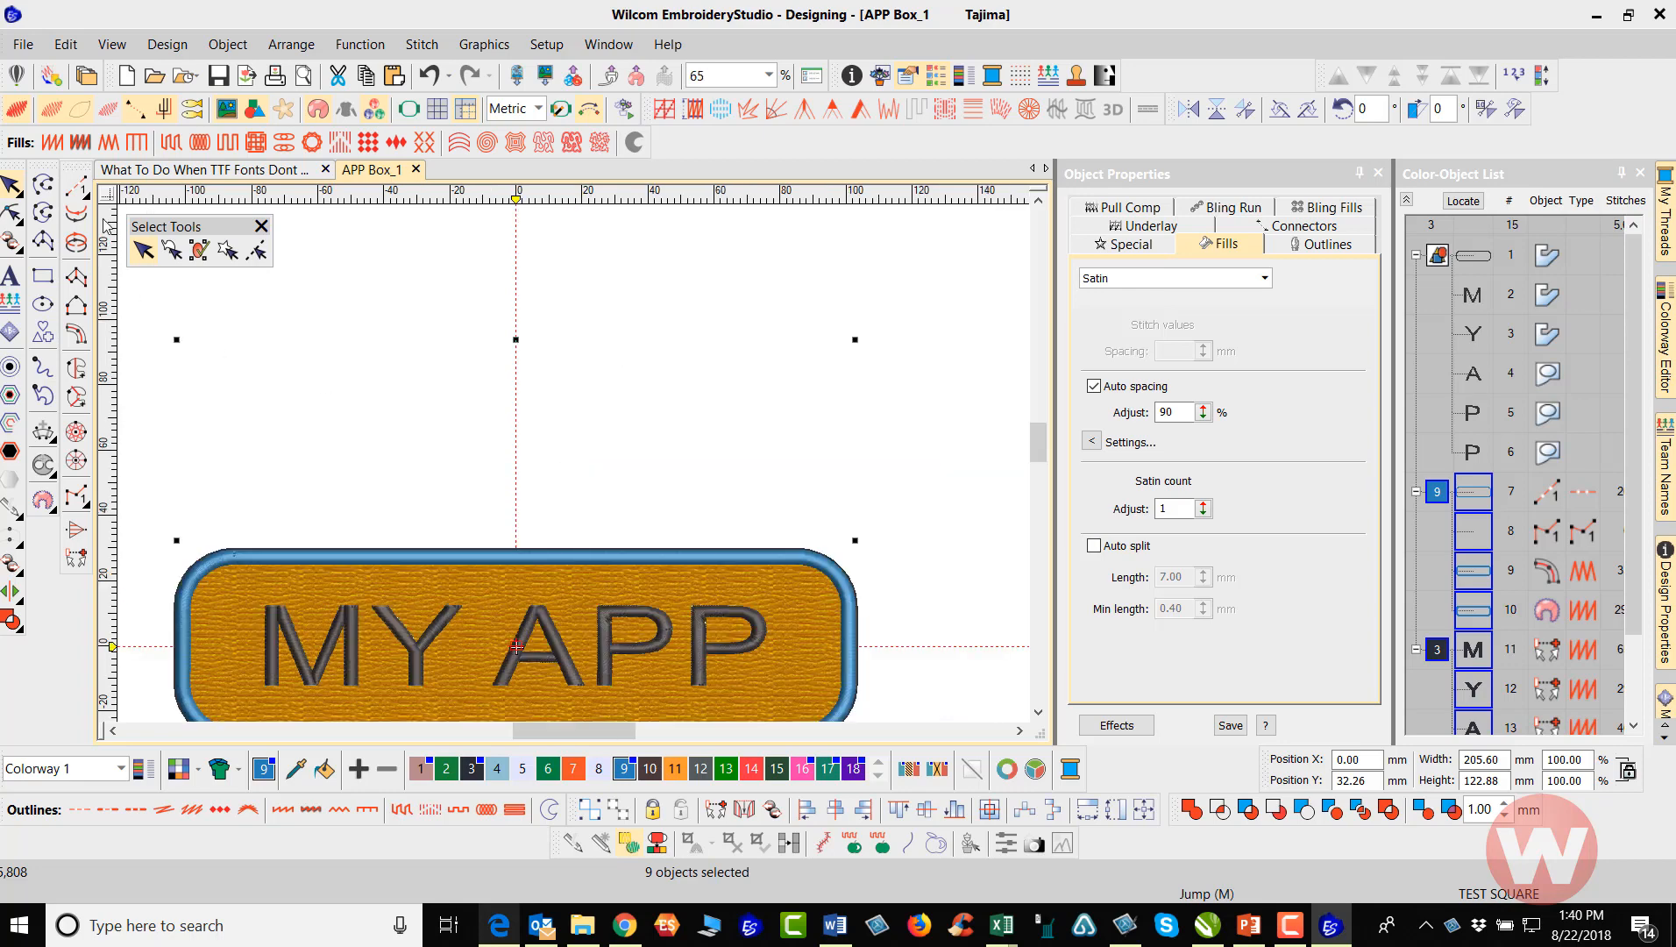
left_click(386, 235)
Delete the whole vector group, the rounded outline and the original letters, so only embroidery objects remain
scroll(474, 494, "down", 1)
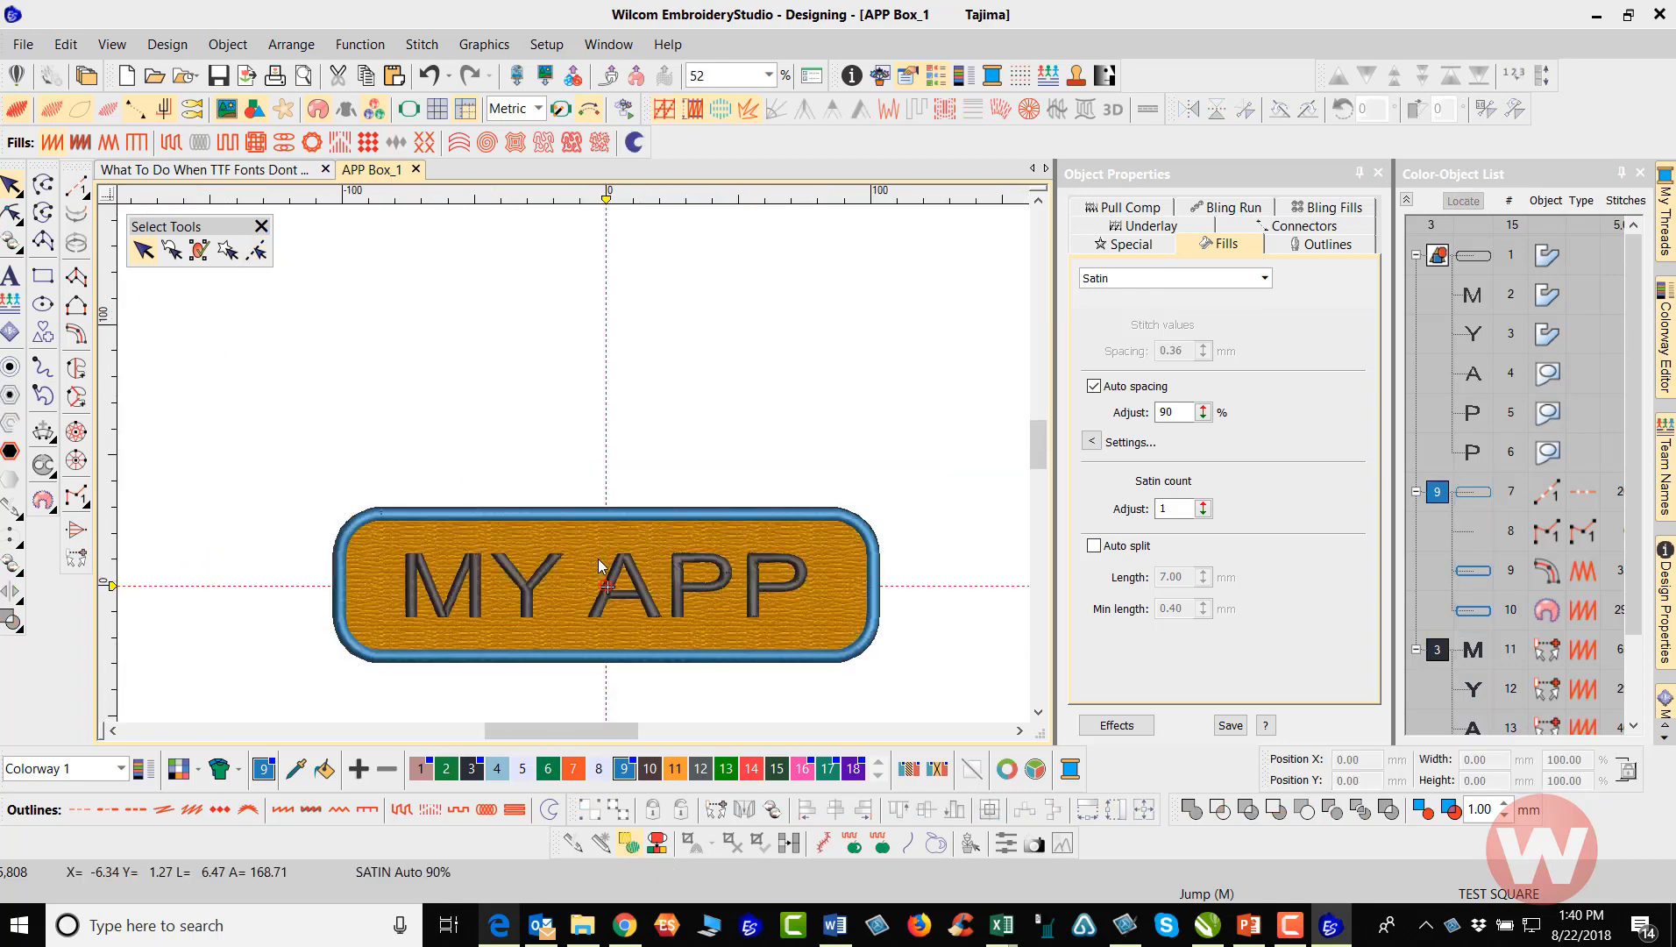
scroll(600, 575, "up", 1)
scroll(574, 470, "up", 1)
scroll(549, 449, "up", 1)
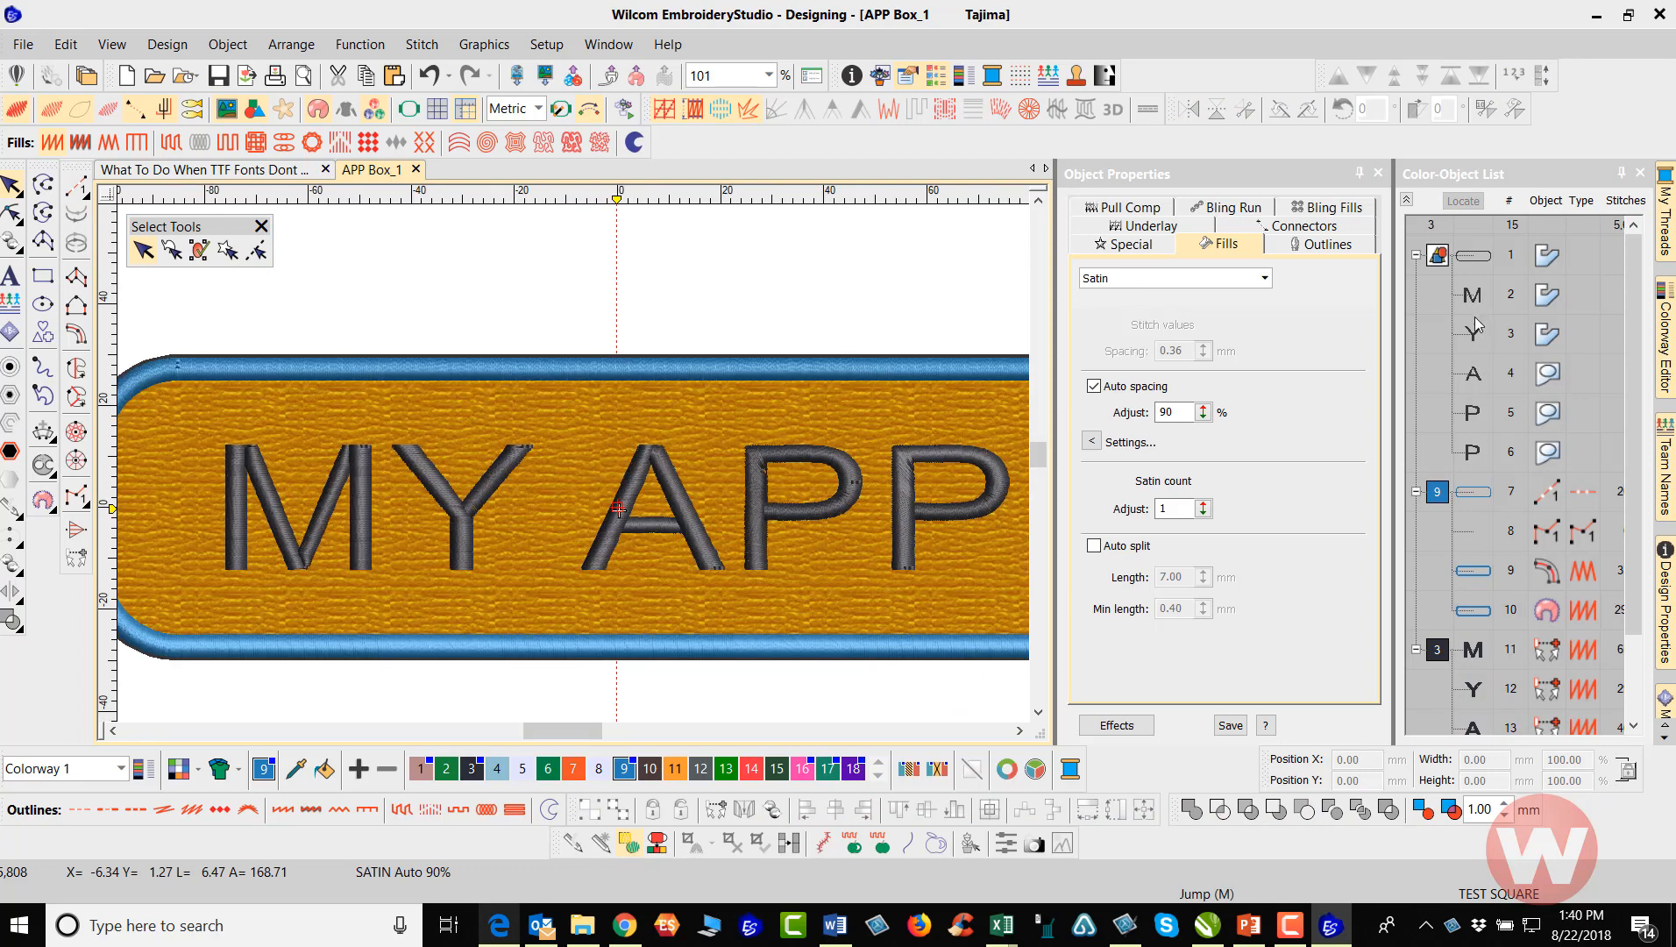
left_click(1439, 256)
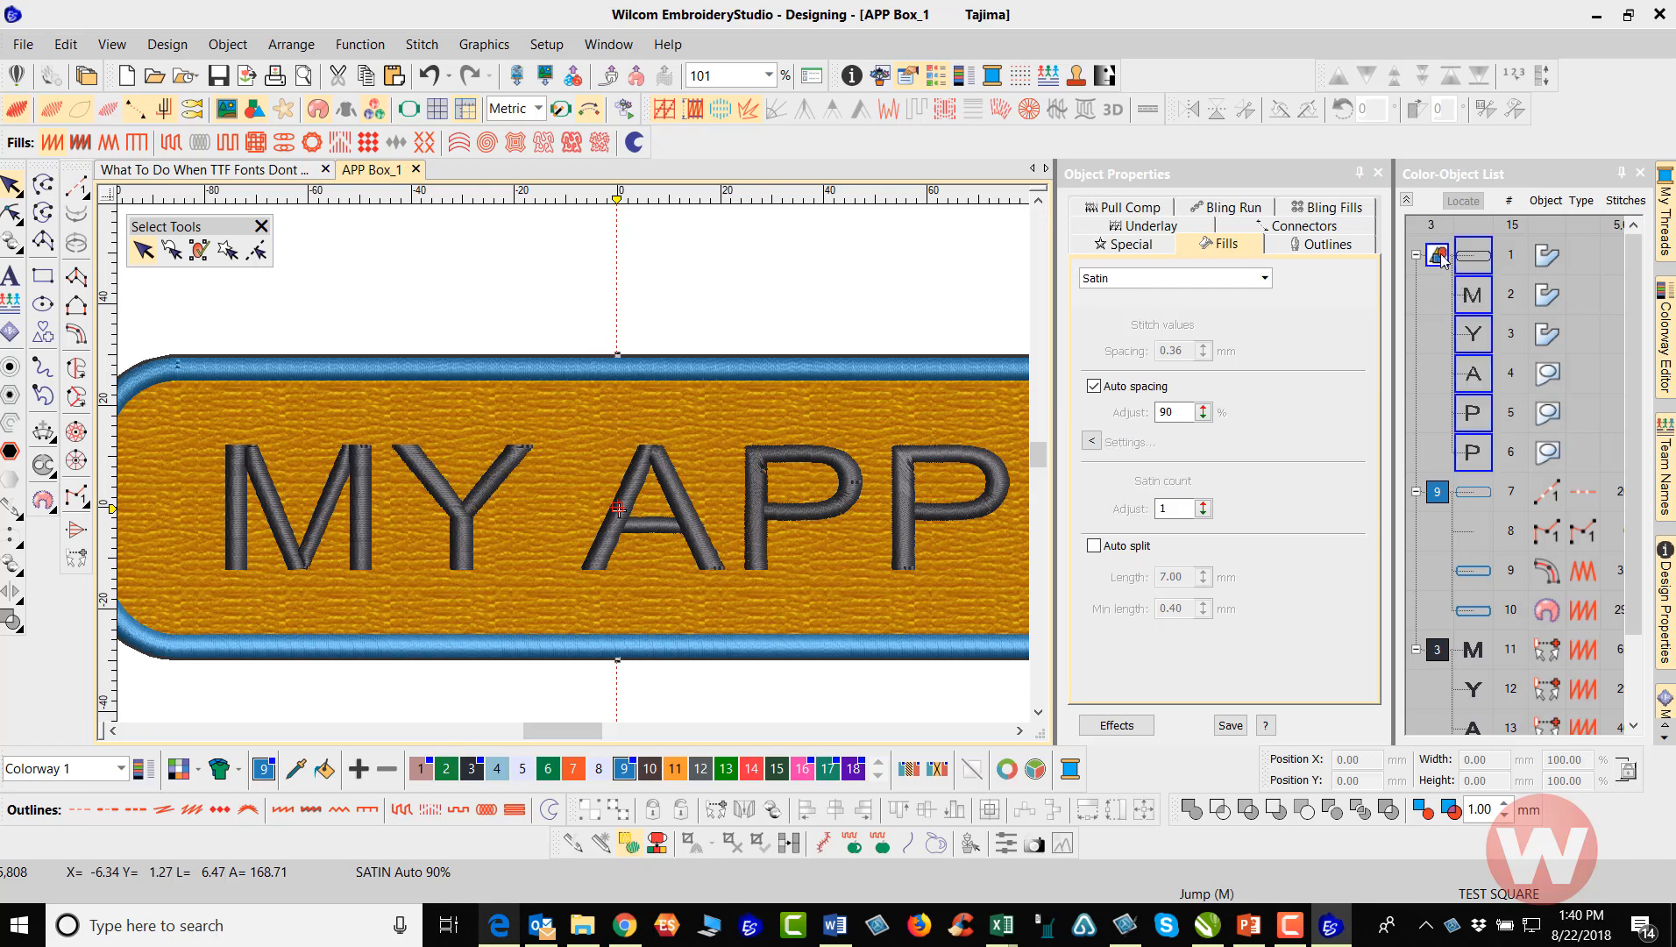
key("Delete")
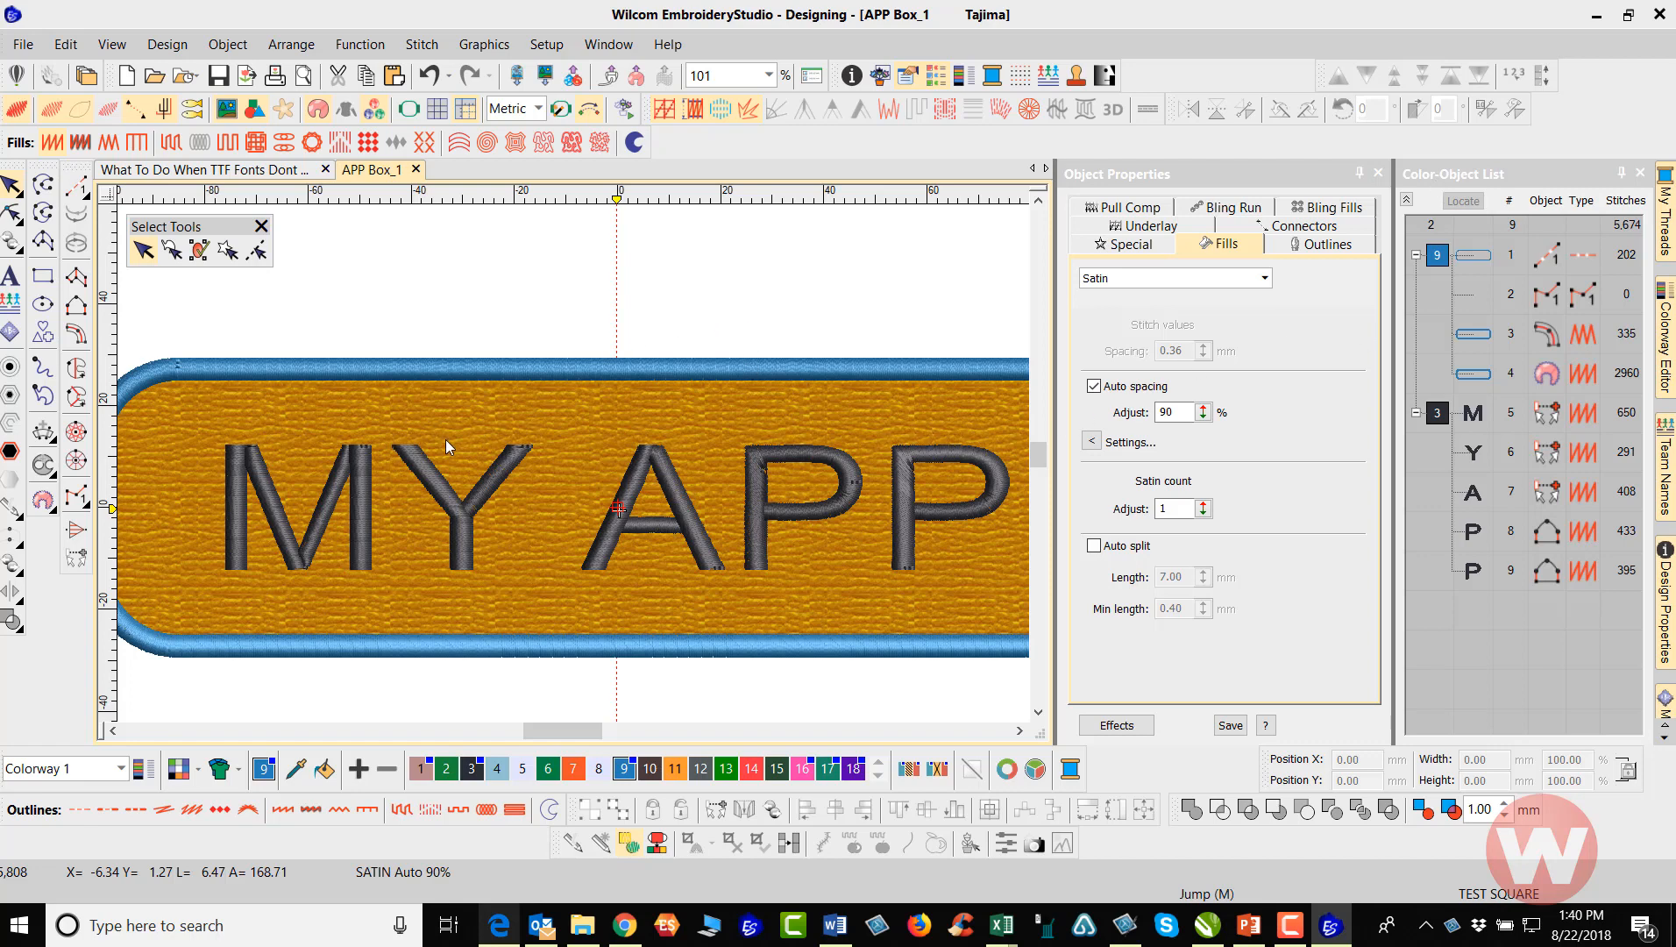
scroll(612, 488, "down", 1)
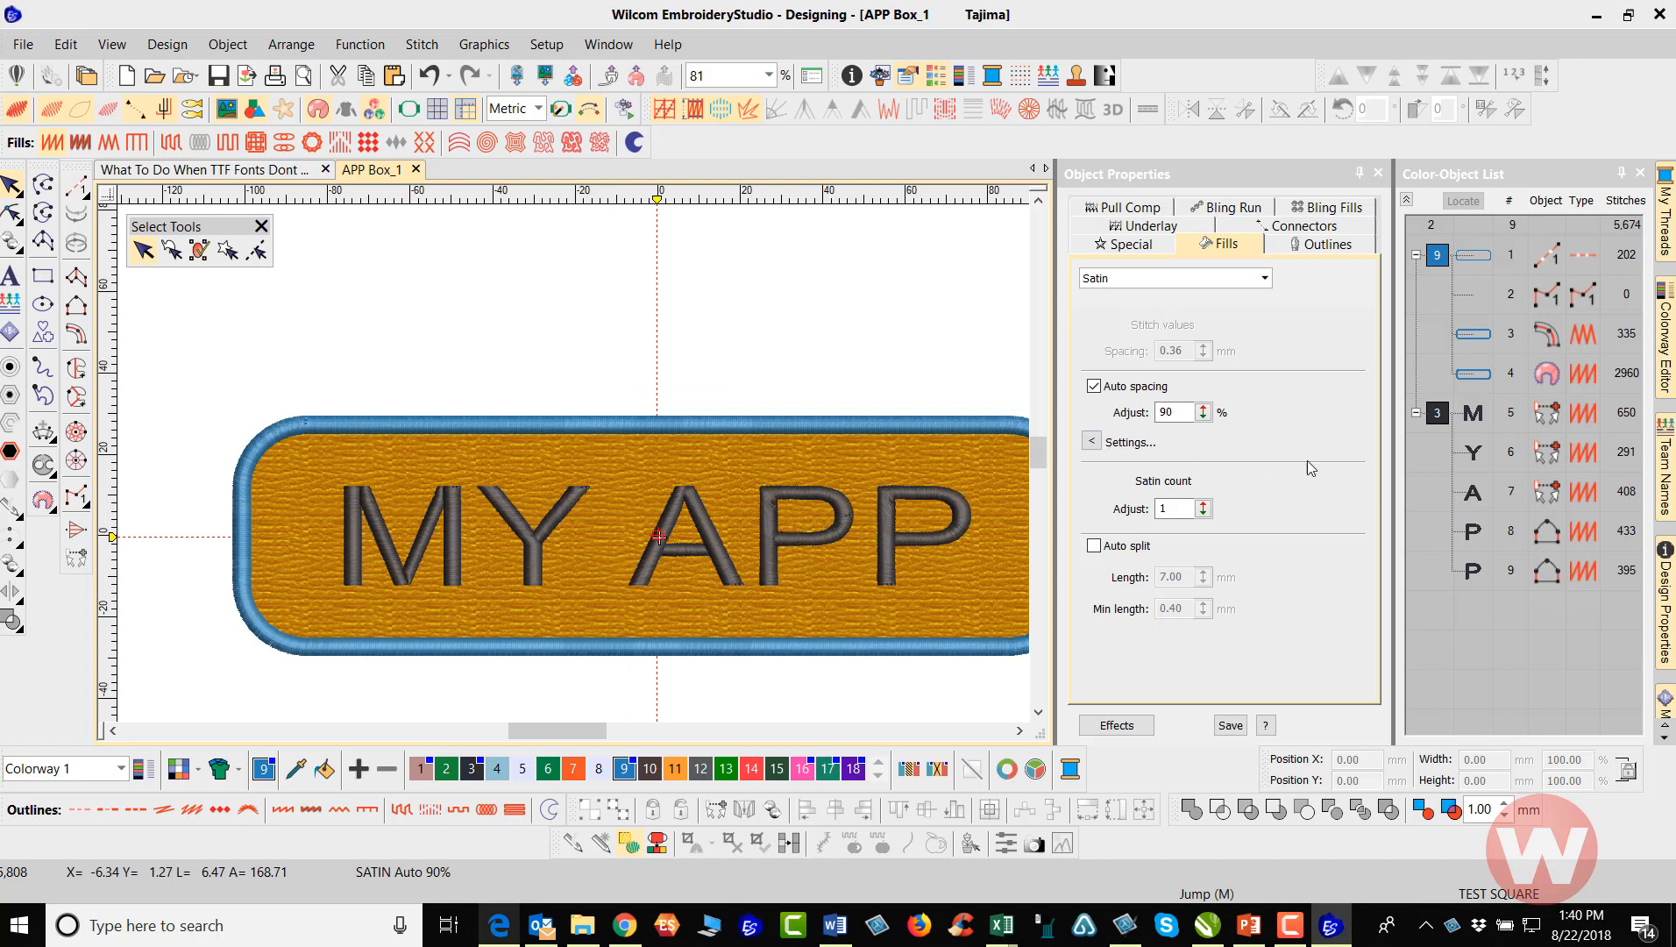
Lock the five satin letter objects of MY APP together so they cannot be moved or edited
left_click(1438, 415)
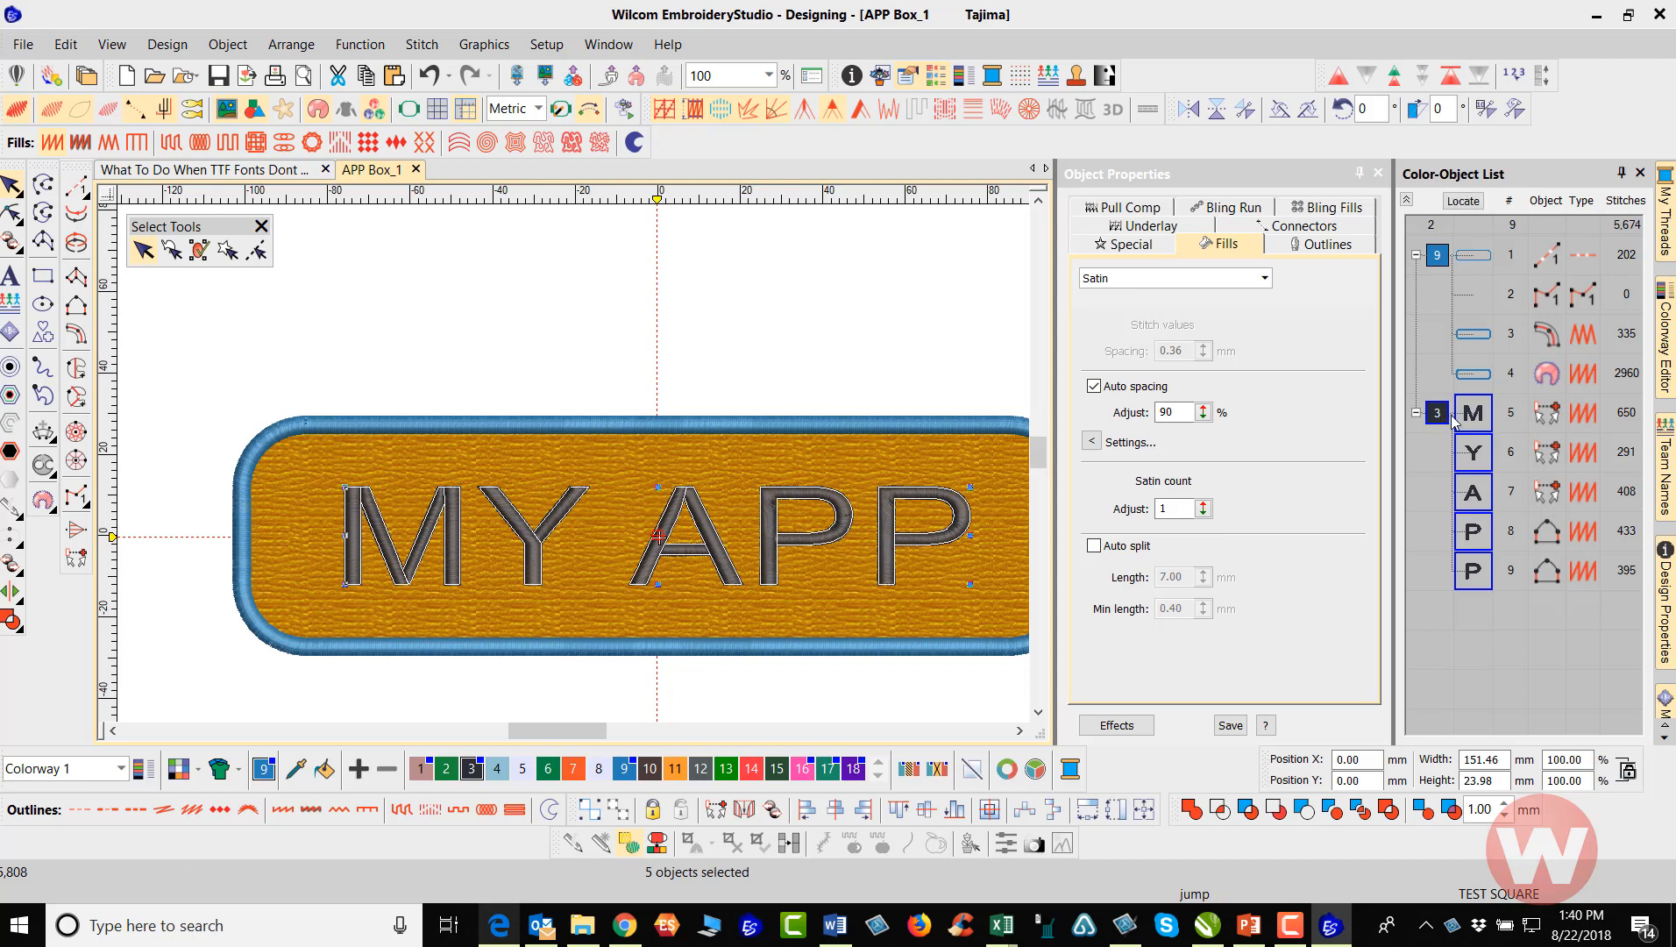
right_click(1455, 419)
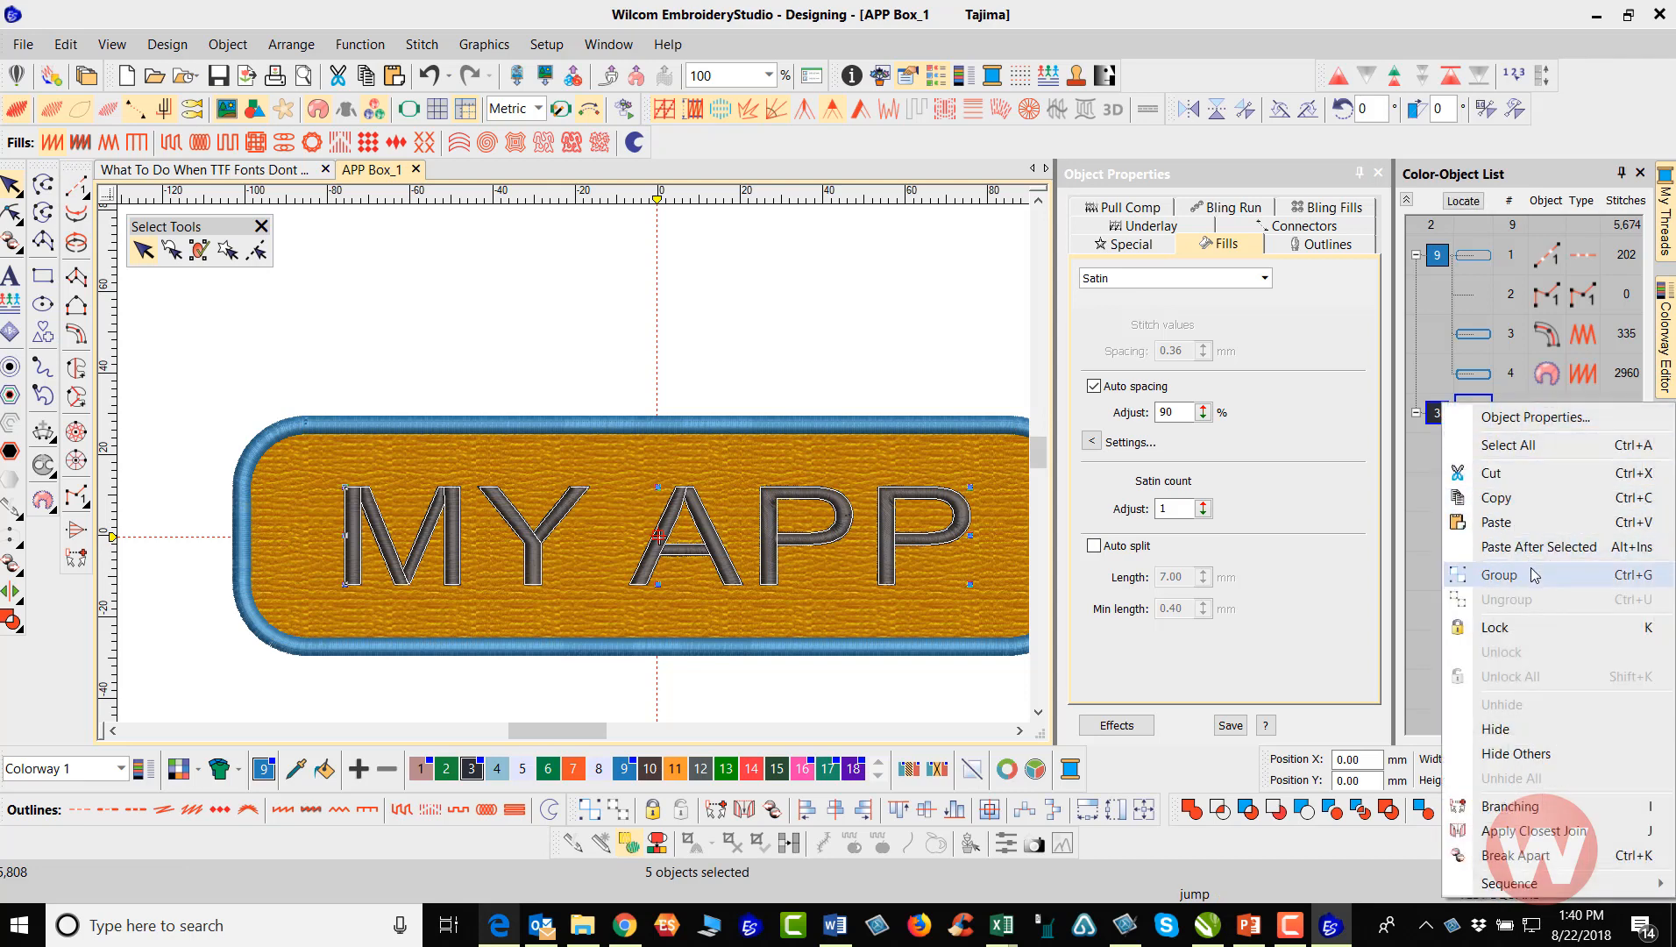
left_click(1533, 633)
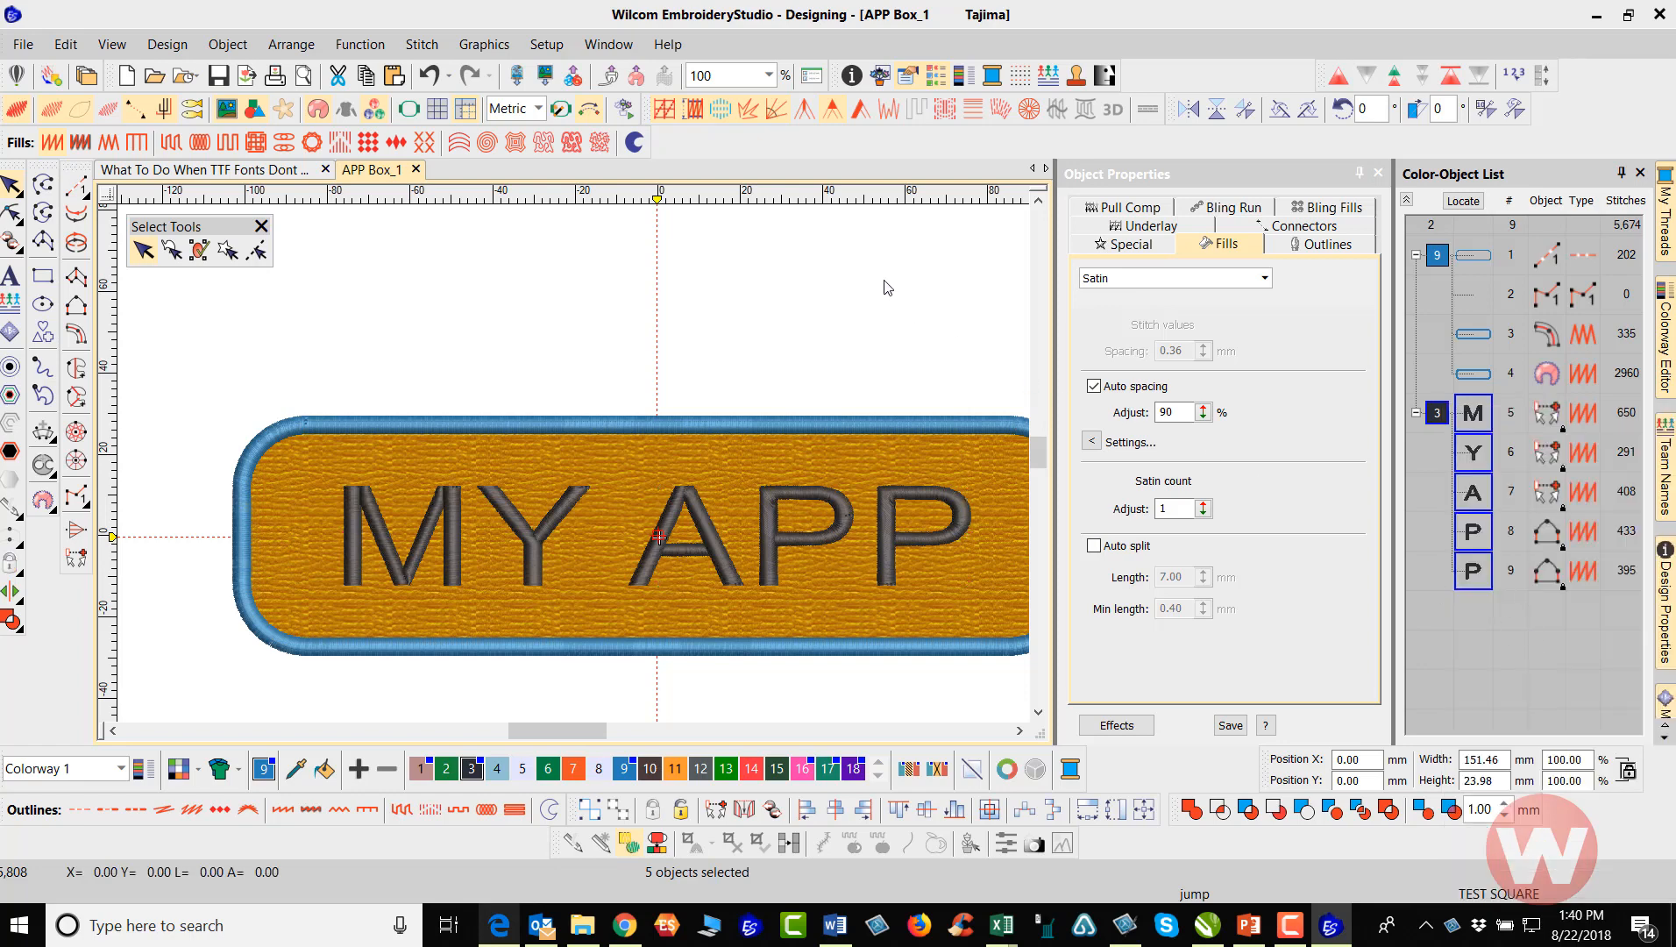
Measure the height of the first letter P in APP from its baseline to its top edge
scroll(717, 539, "up", 1)
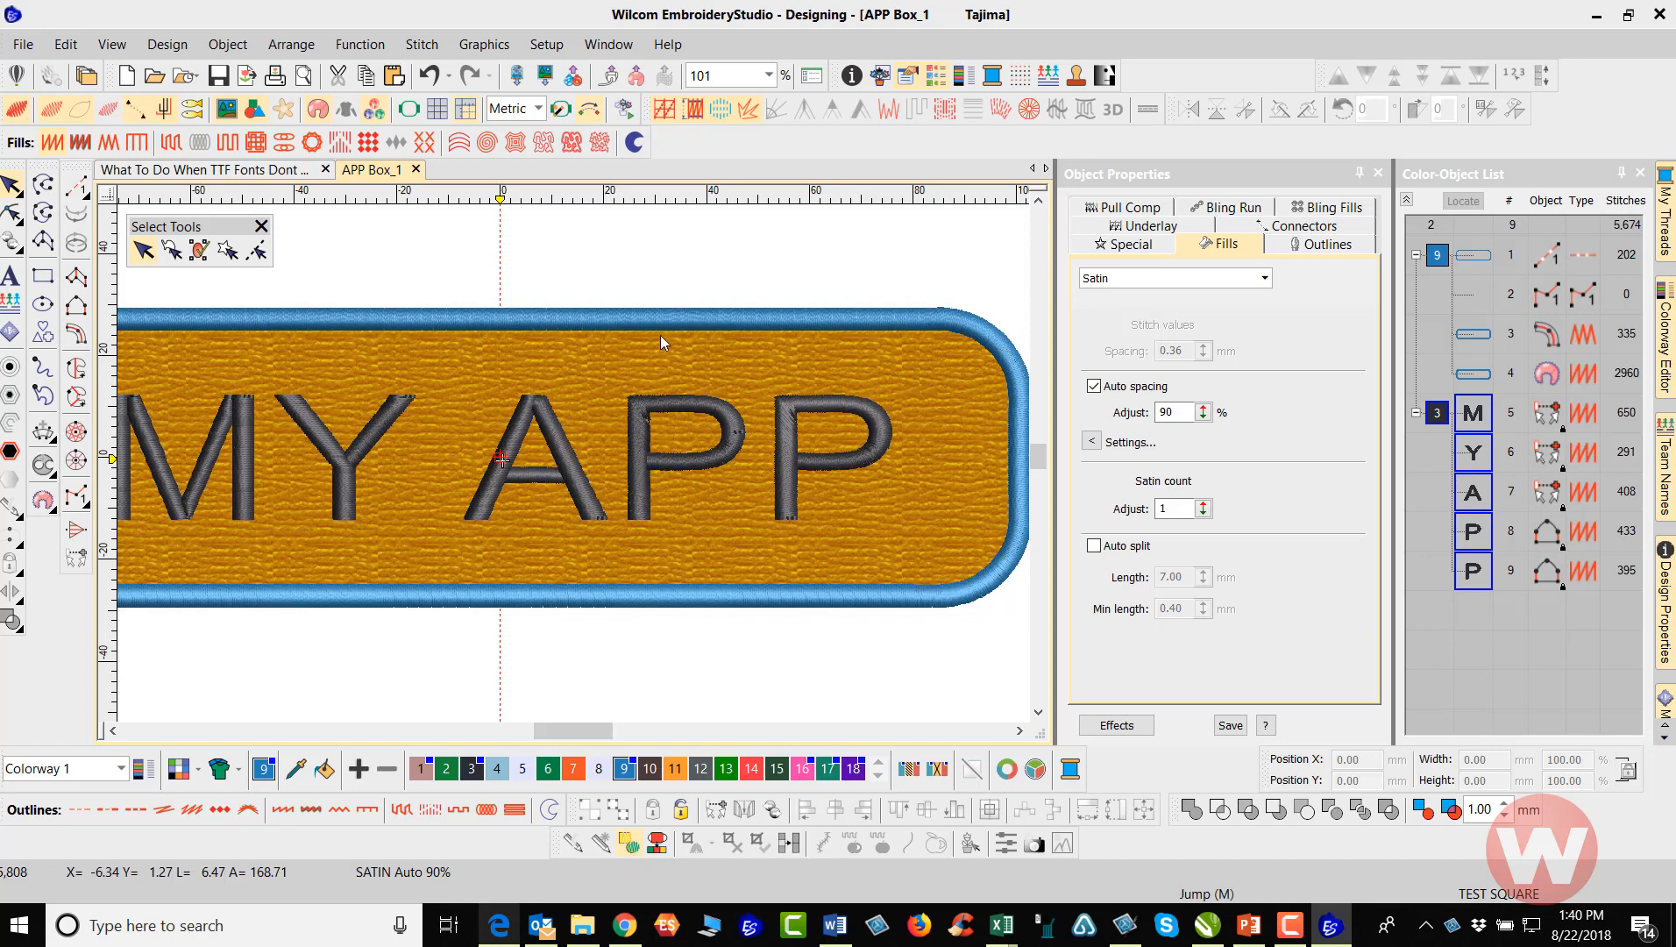
key("m")
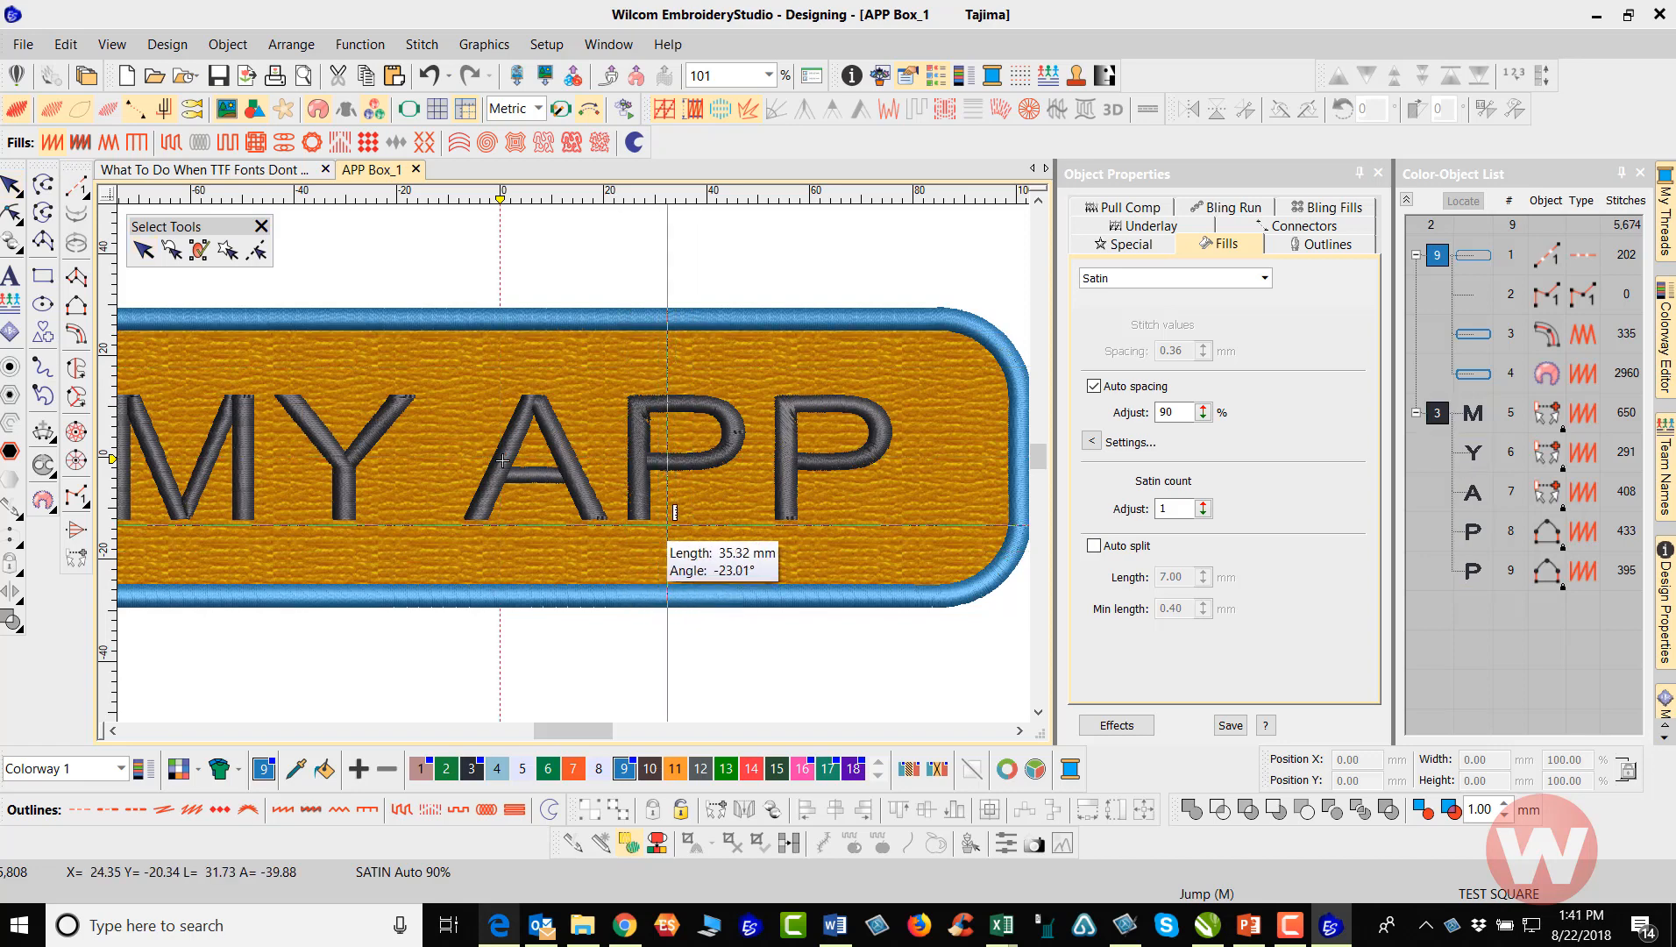
left_click(647, 521)
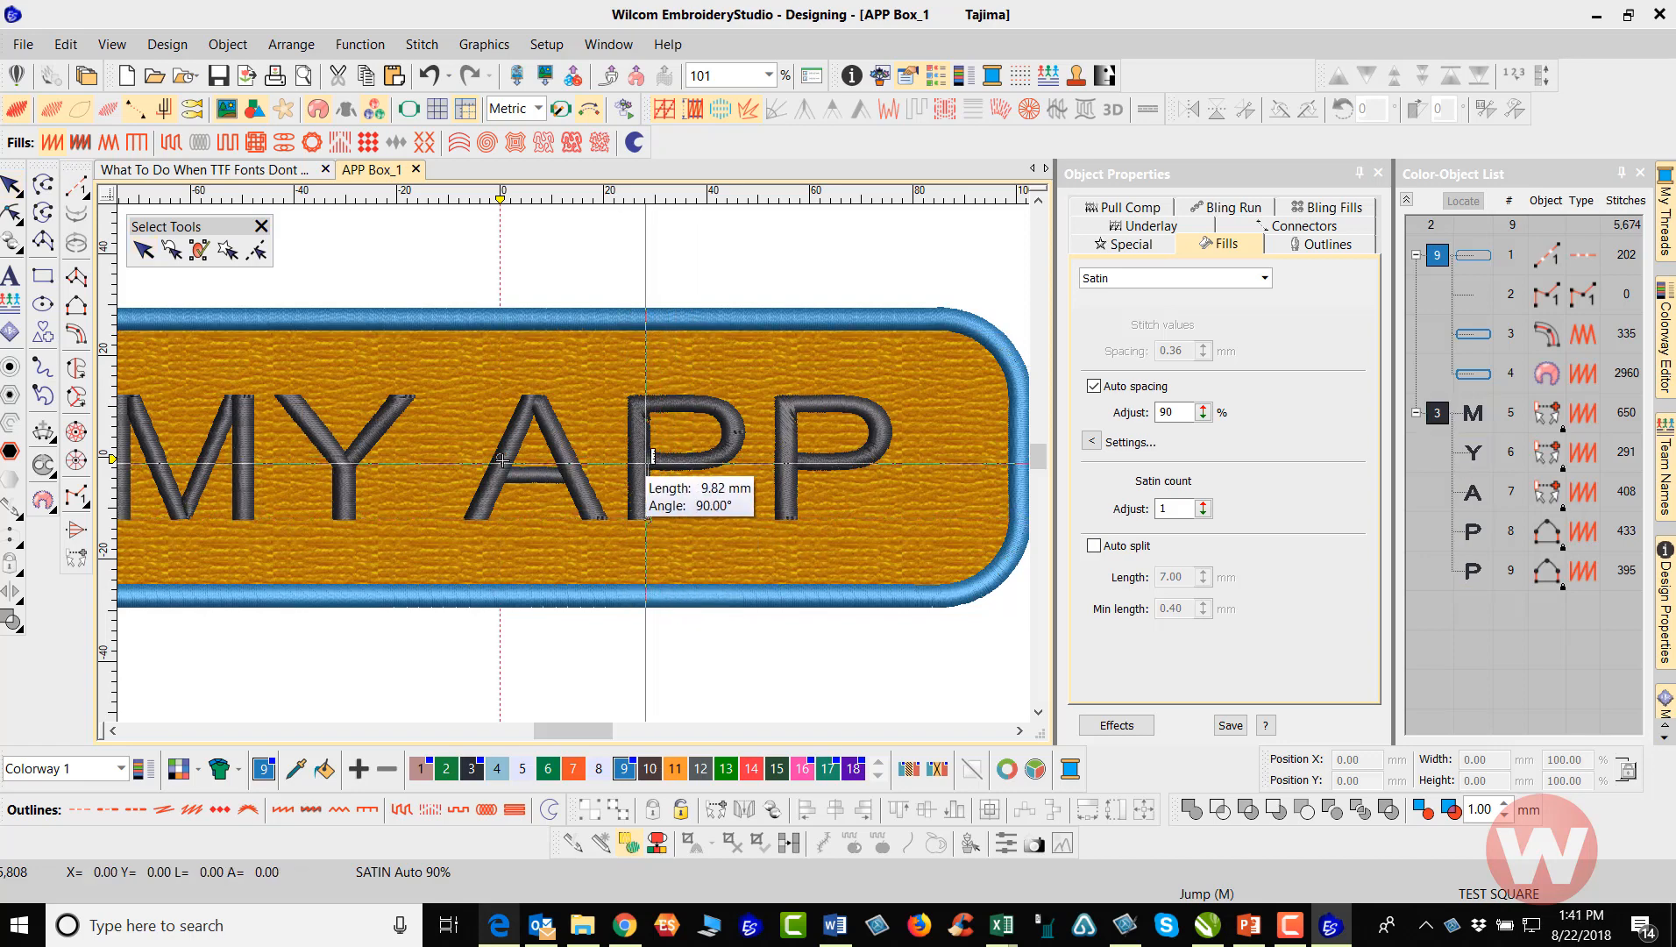
left_click(649, 397)
key("Escape")
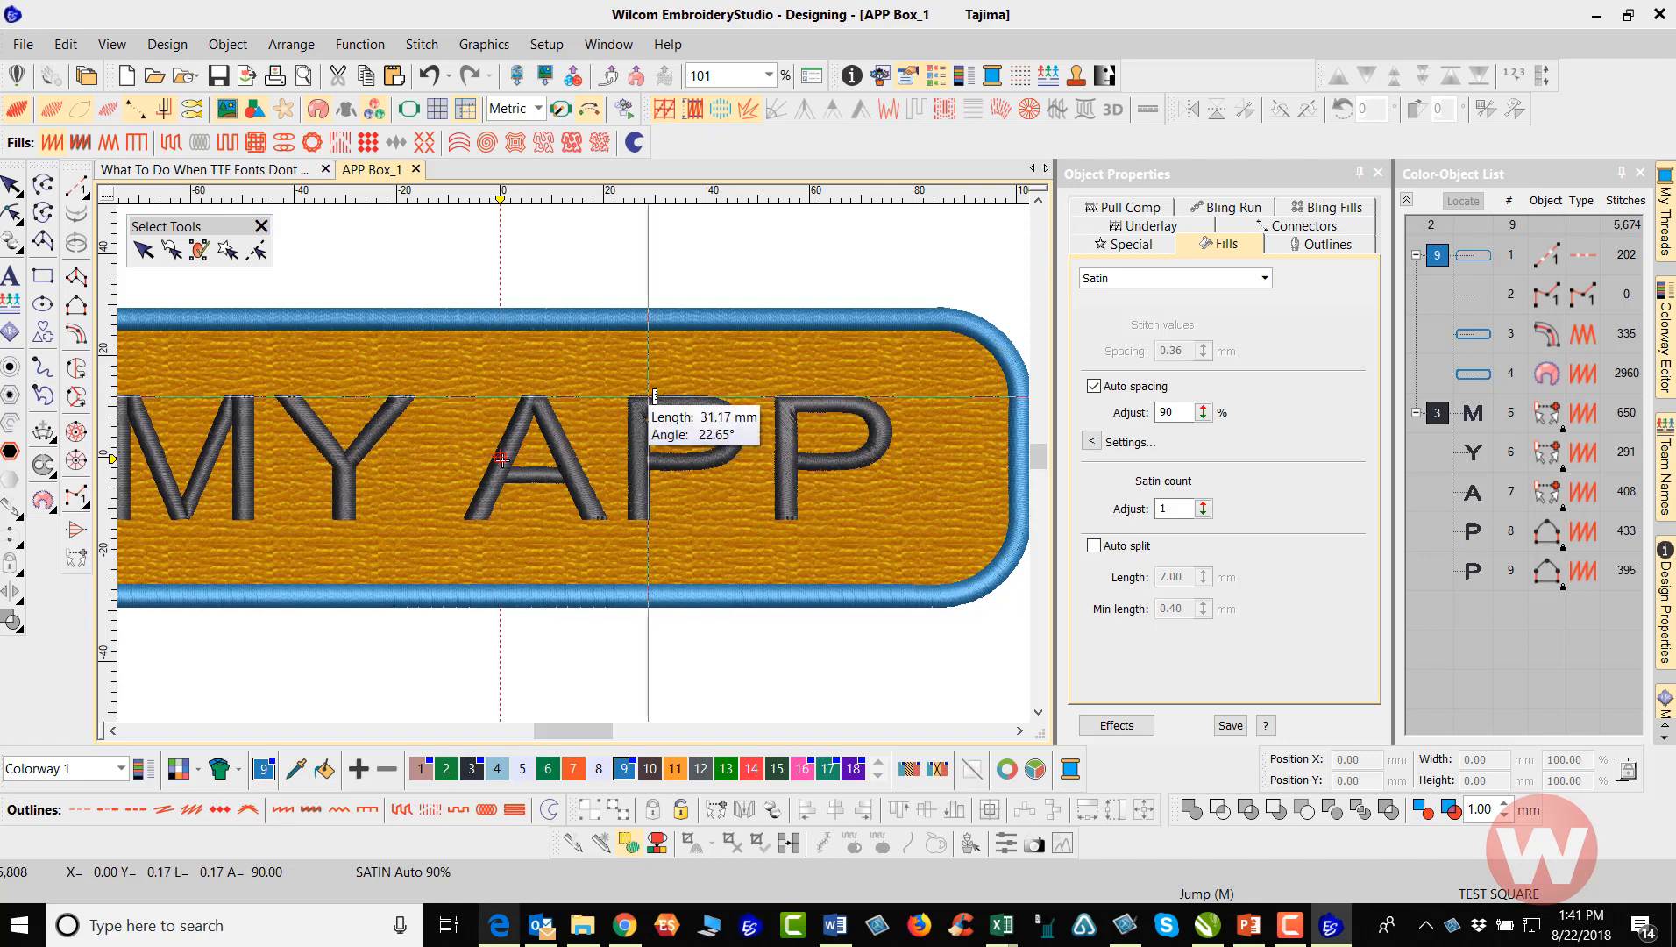
key("Escape")
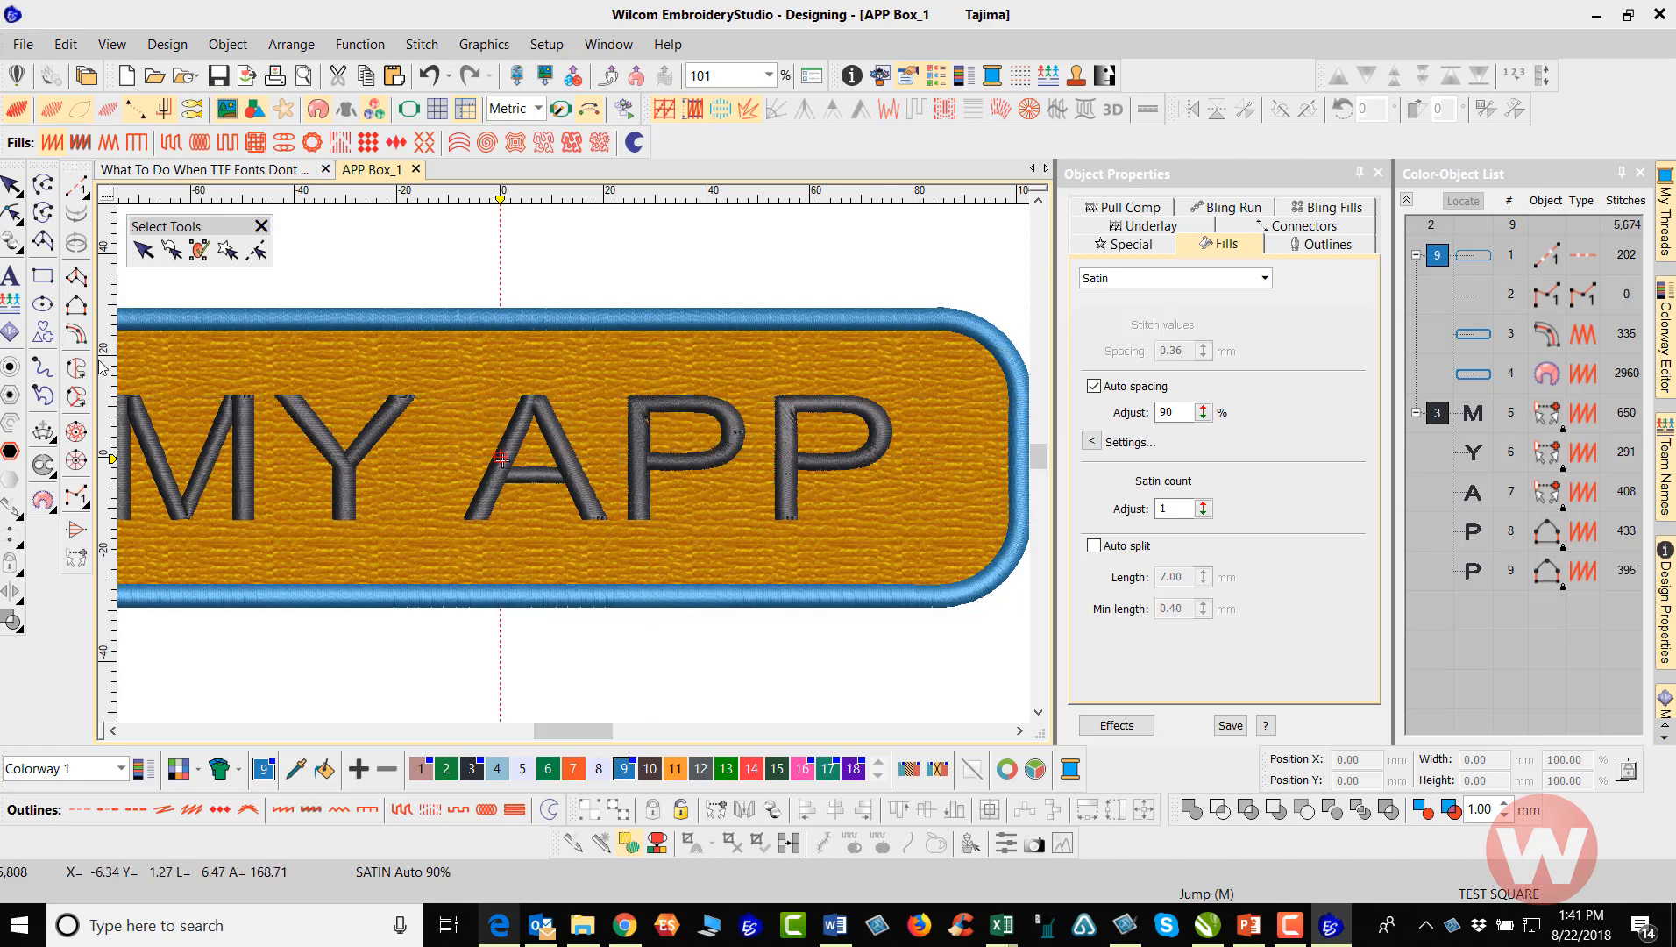
Start a new lettering object in the Avant Garde font and set its letter height to 24.09 mm
left_click(11, 275)
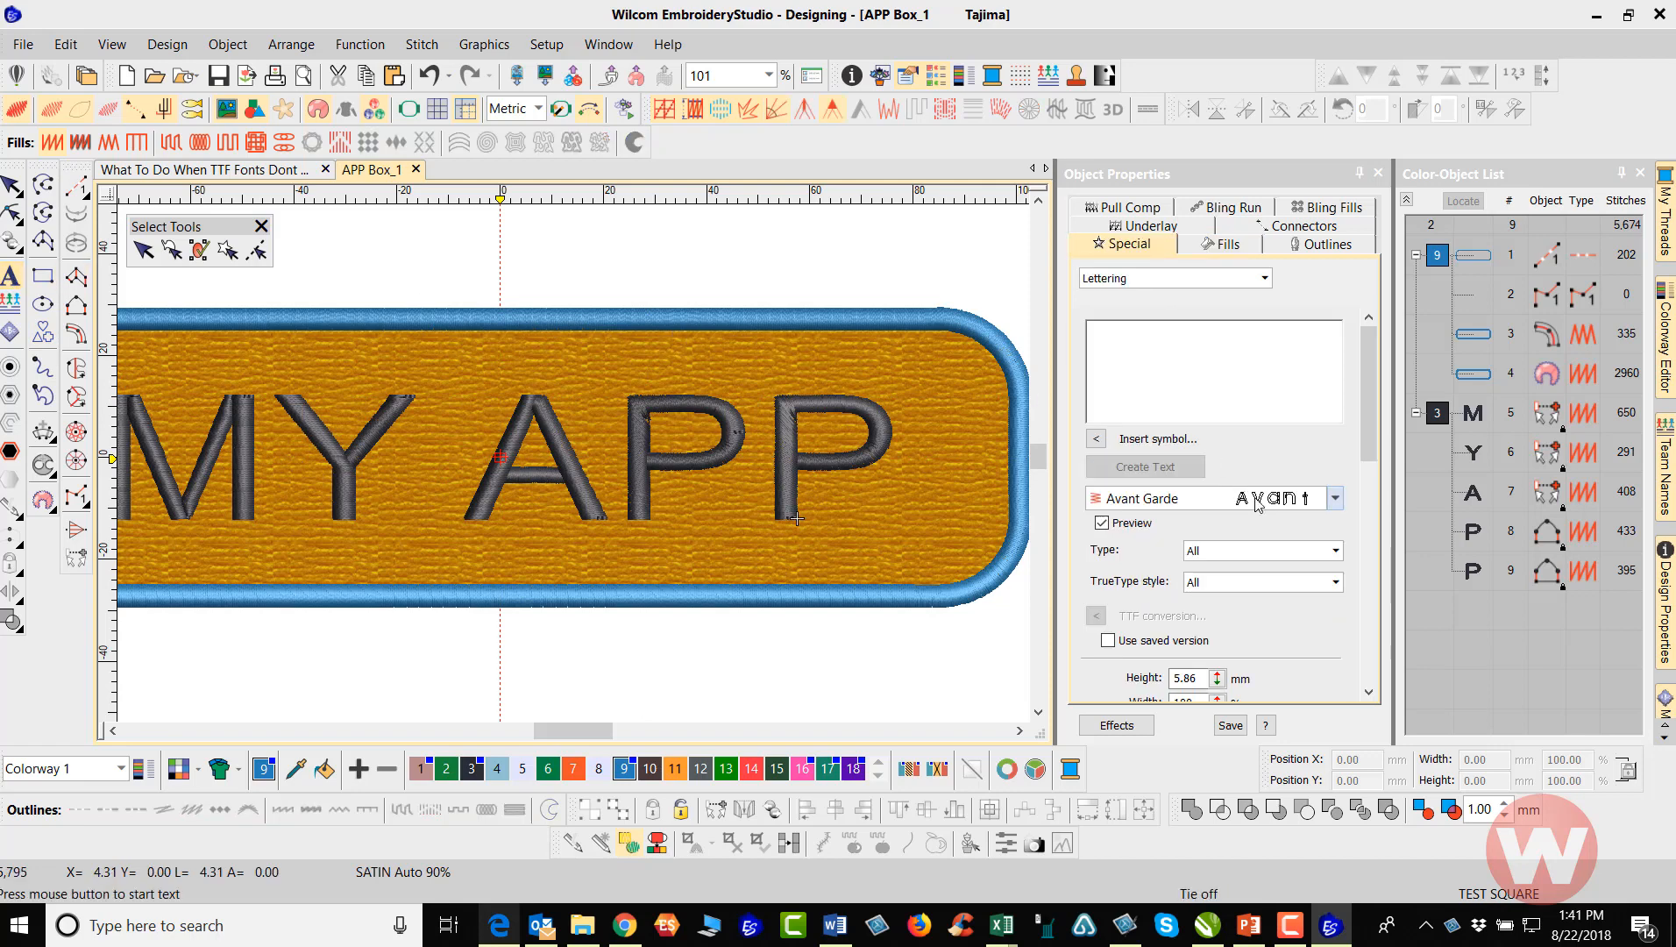
left_click(1165, 680)
double_click(1163, 680)
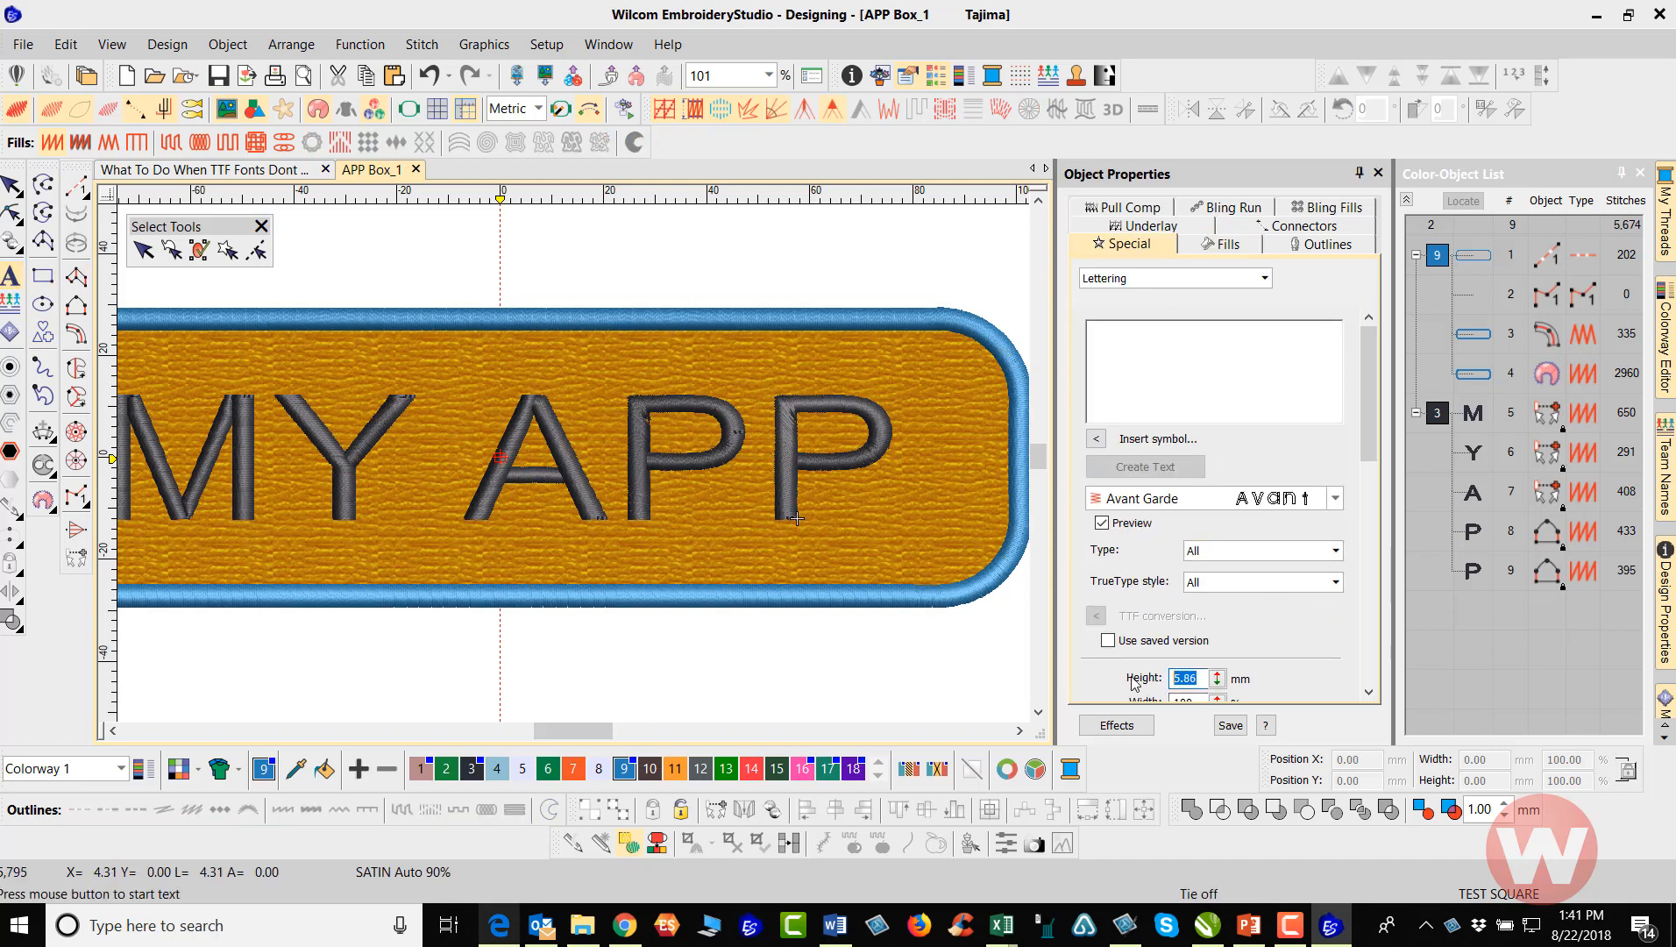
type("24.09")
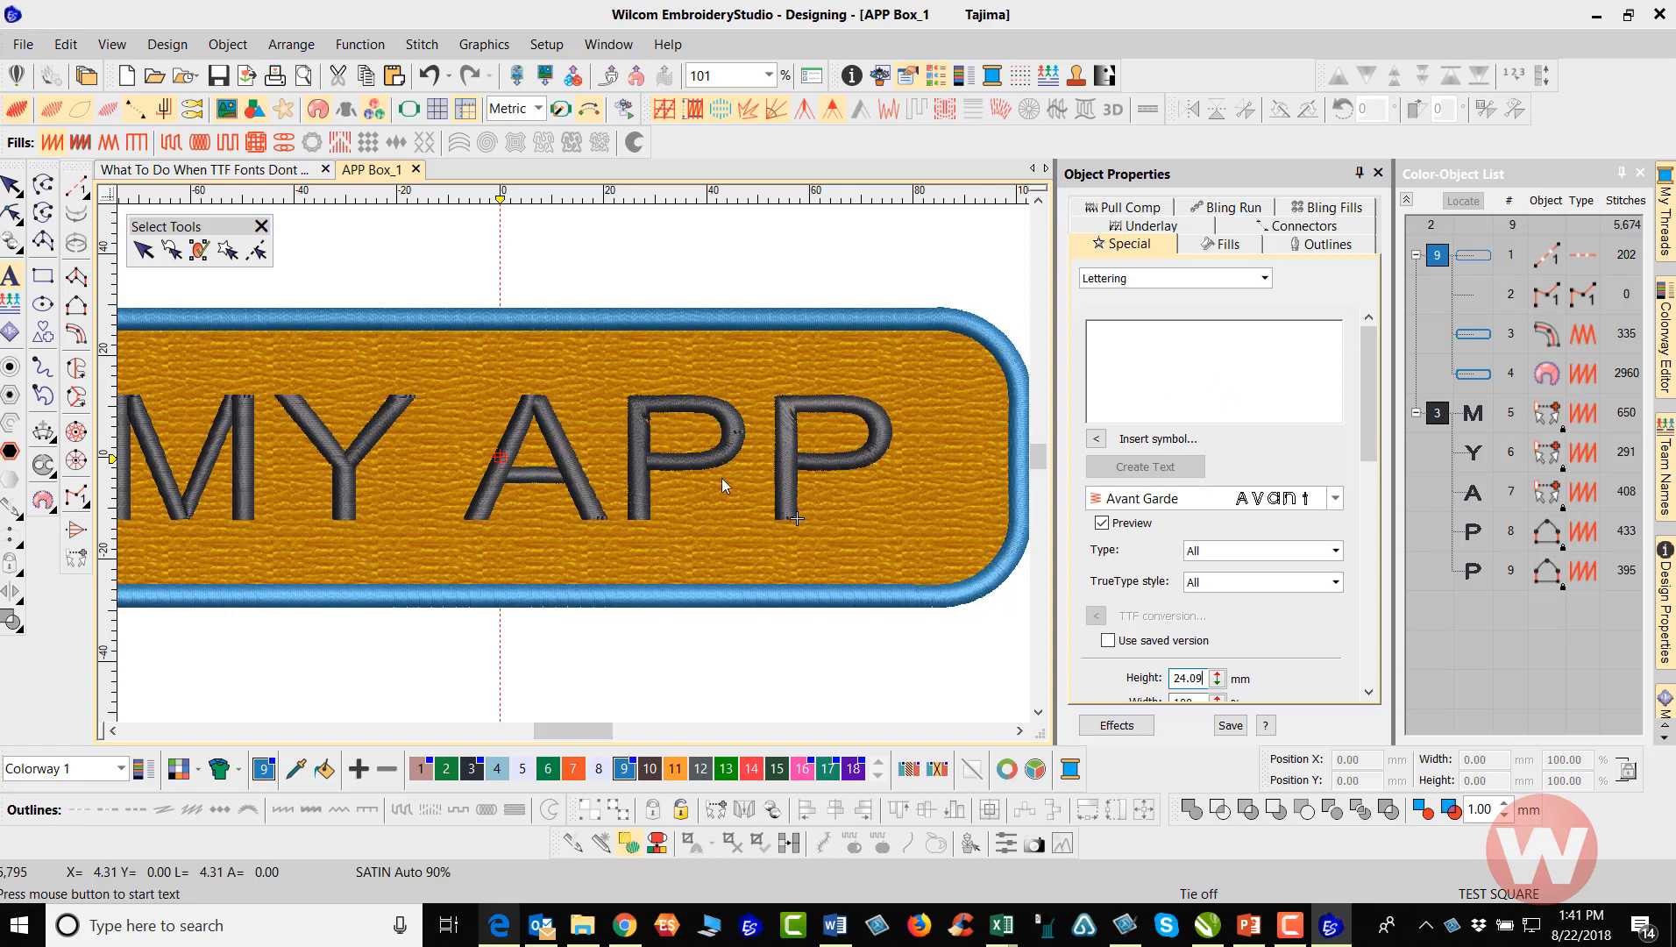
Enter MY APP as the new lettering text and choose the (JP) Heisei Gosic embroidery font
scroll(465, 496, "down", 2)
left_click(1143, 341)
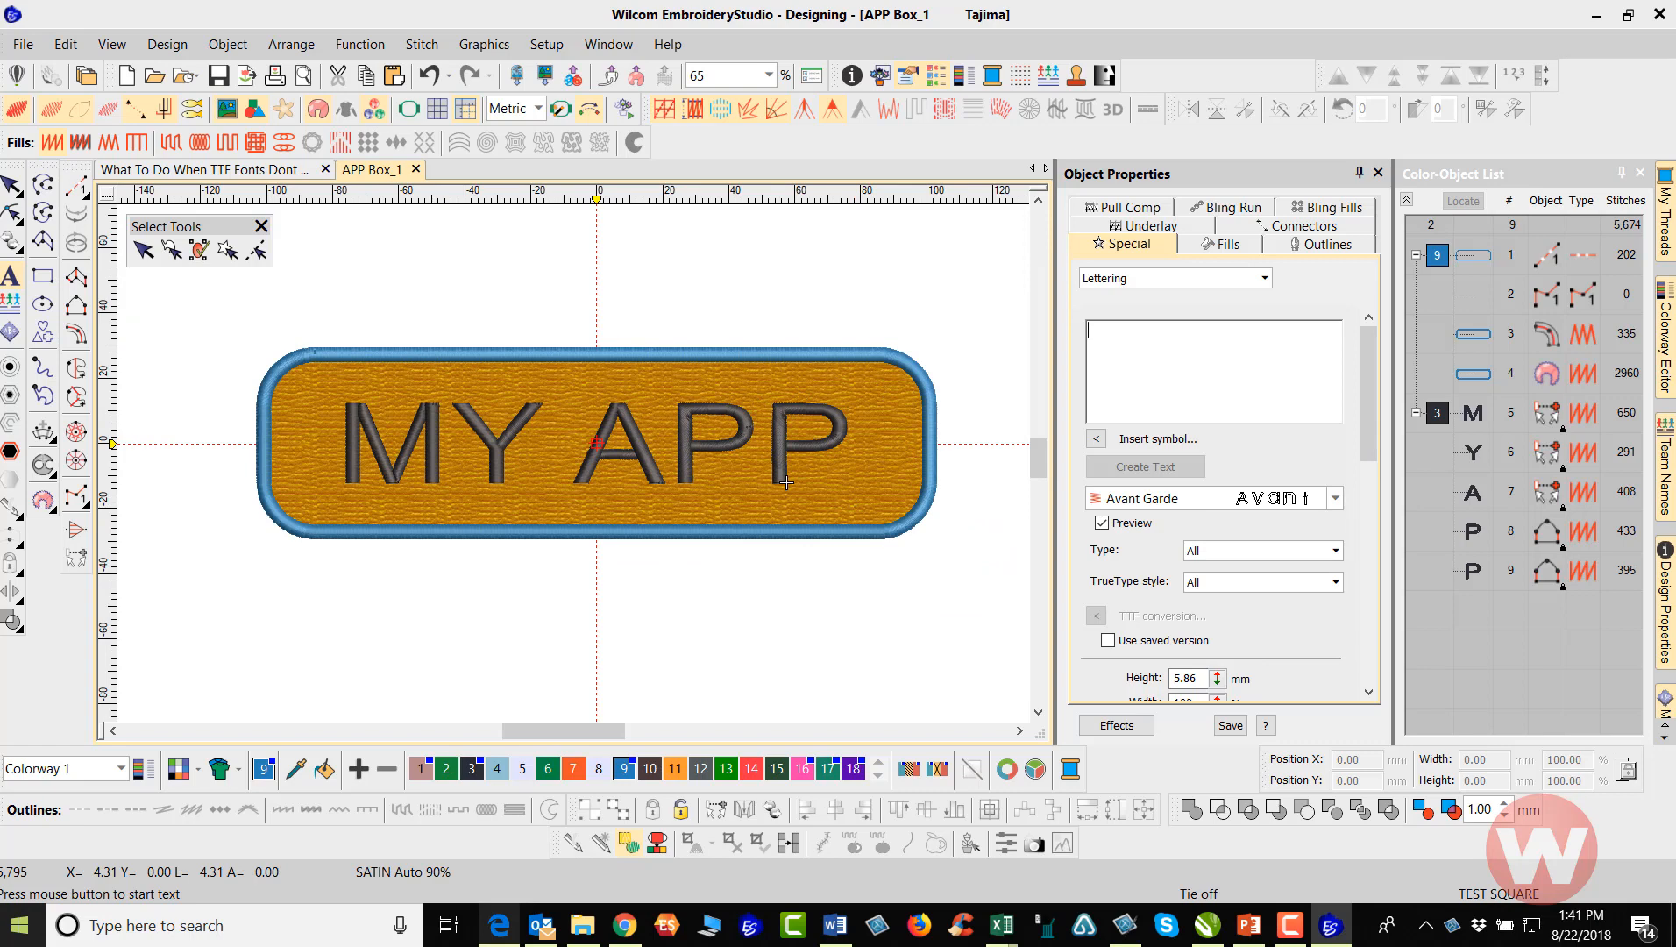
type("MY")
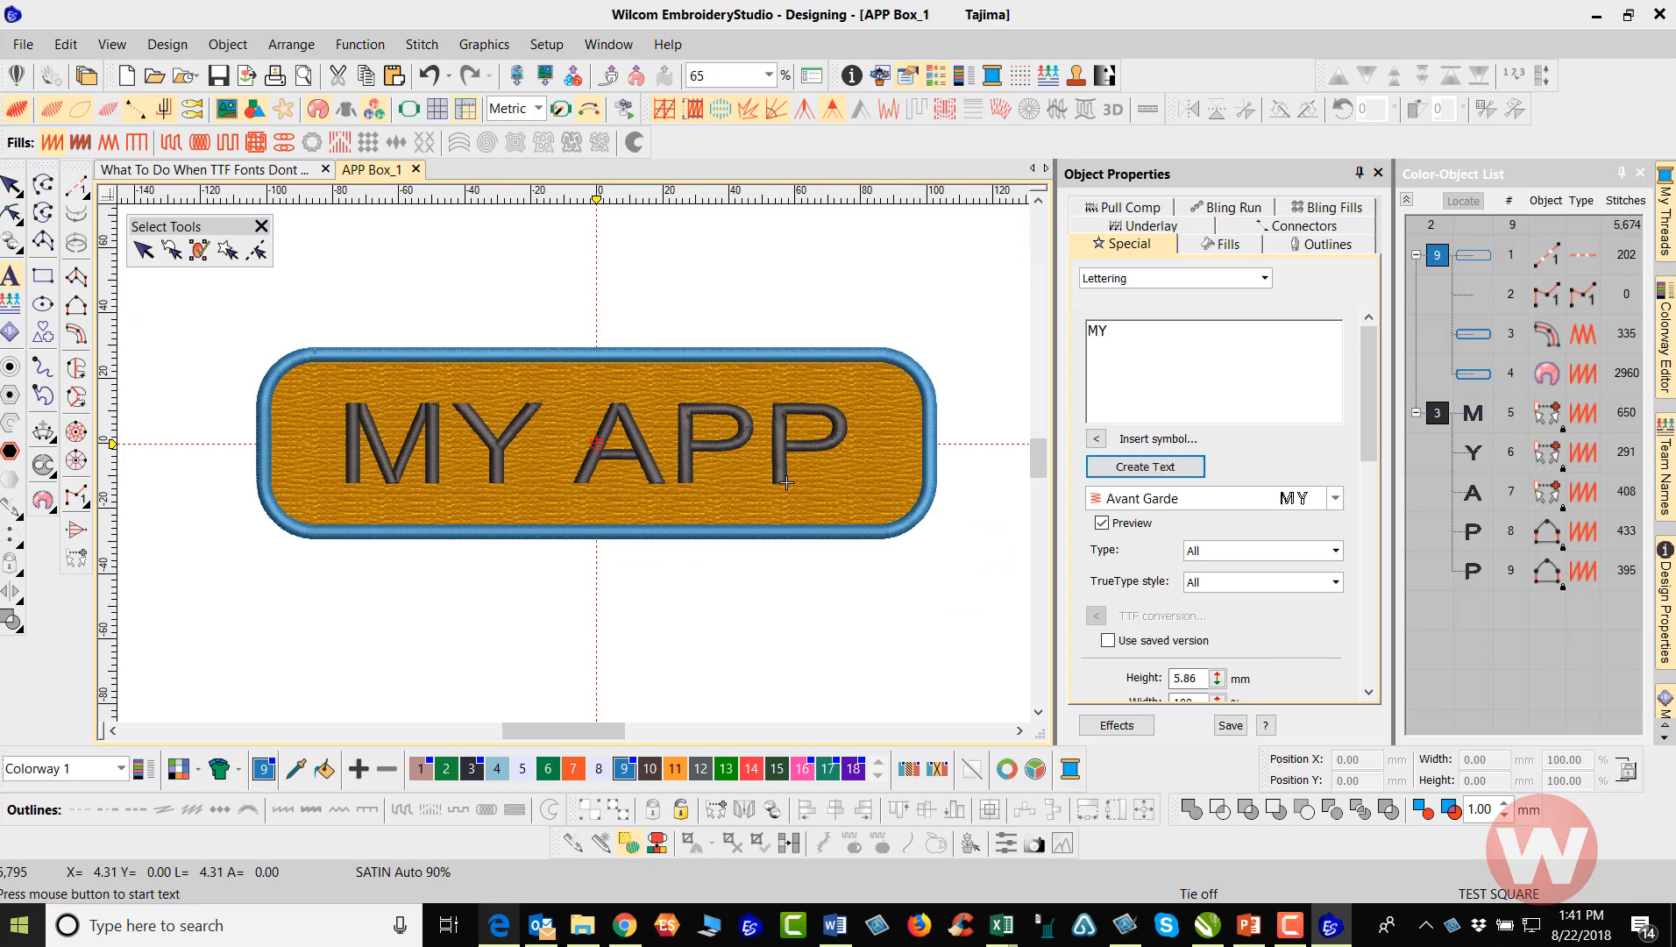
type(" APP")
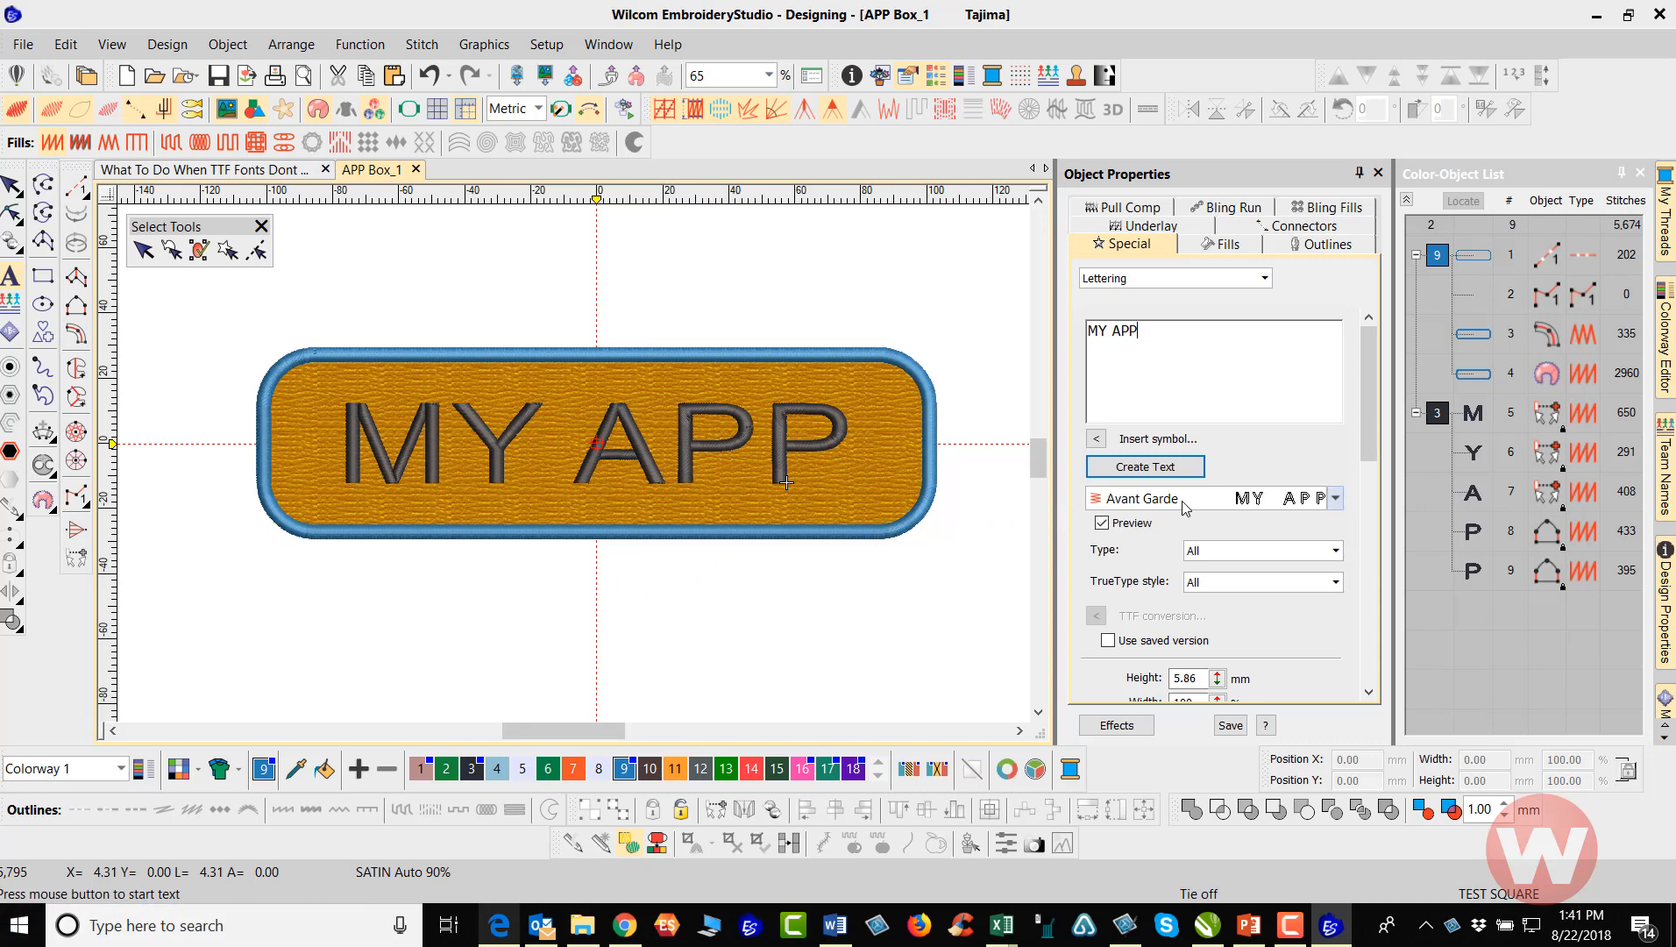
left_click(1336, 499)
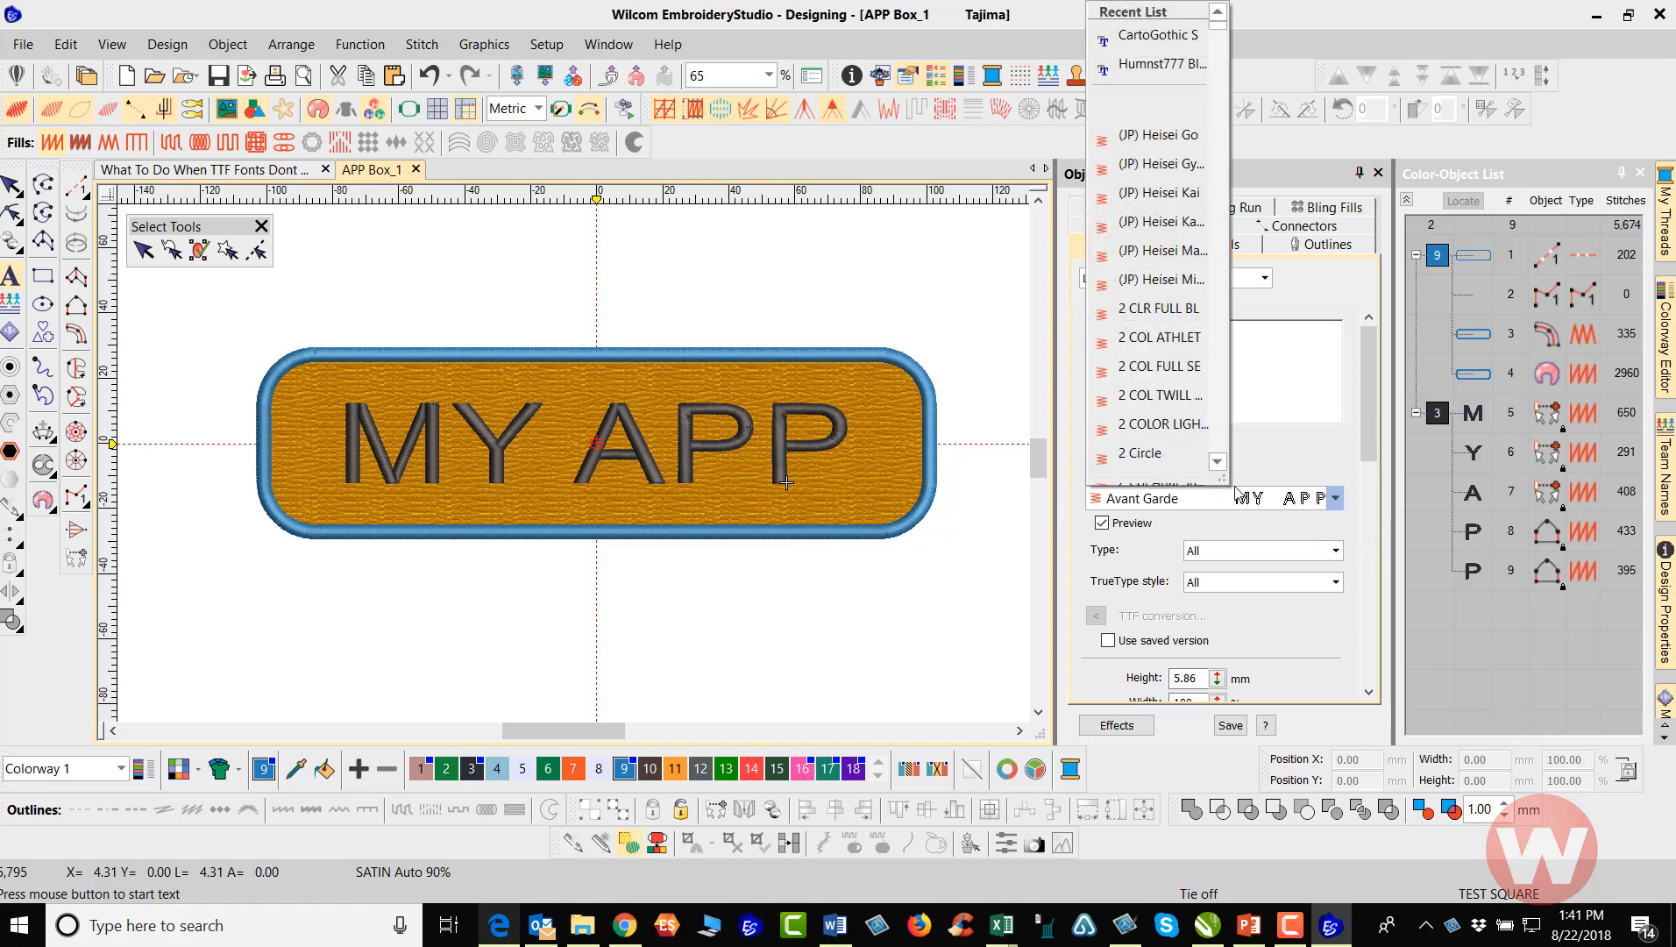
left_click_drag(1227, 486, 1514, 603)
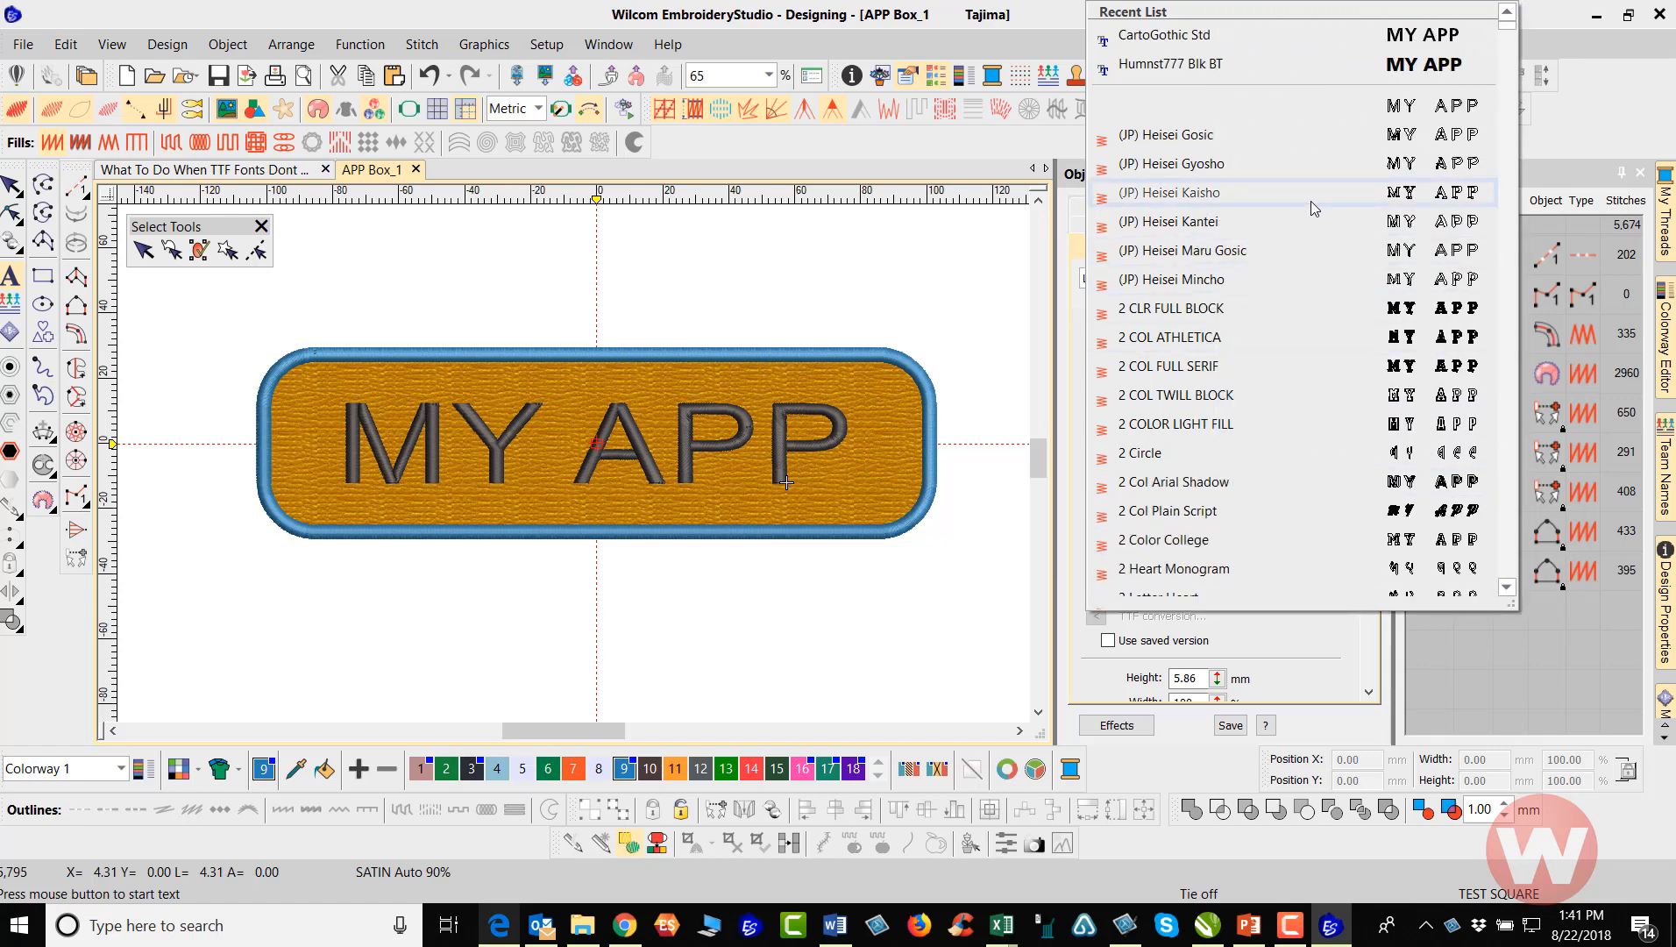
left_click(1212, 138)
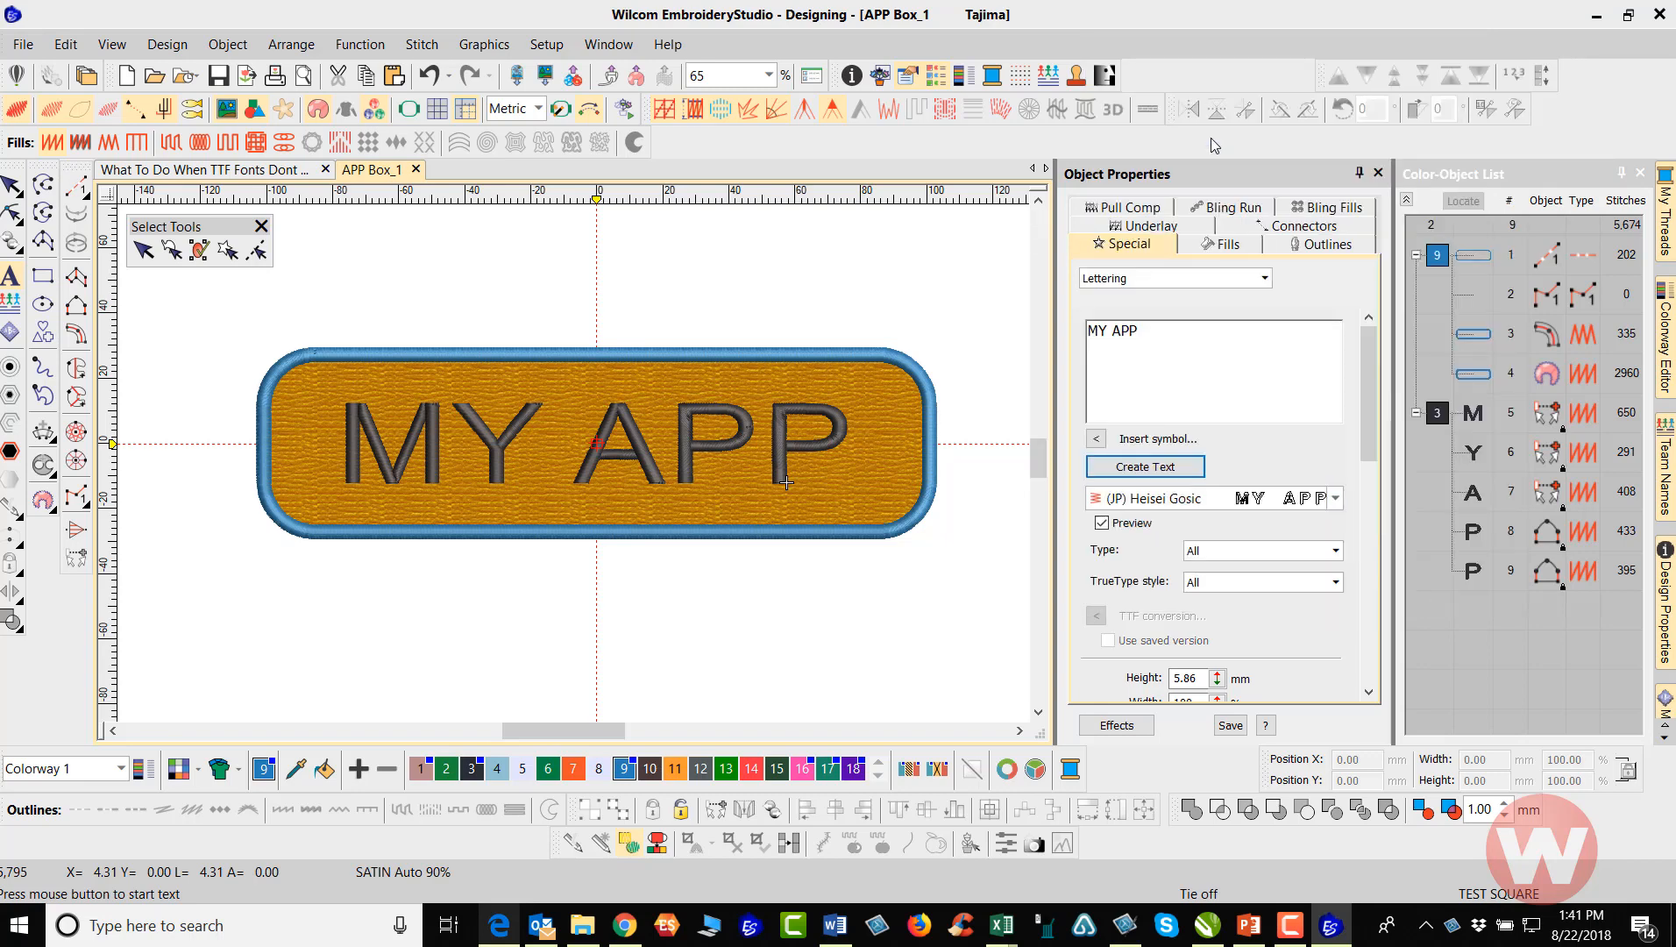
left_click(1335, 498)
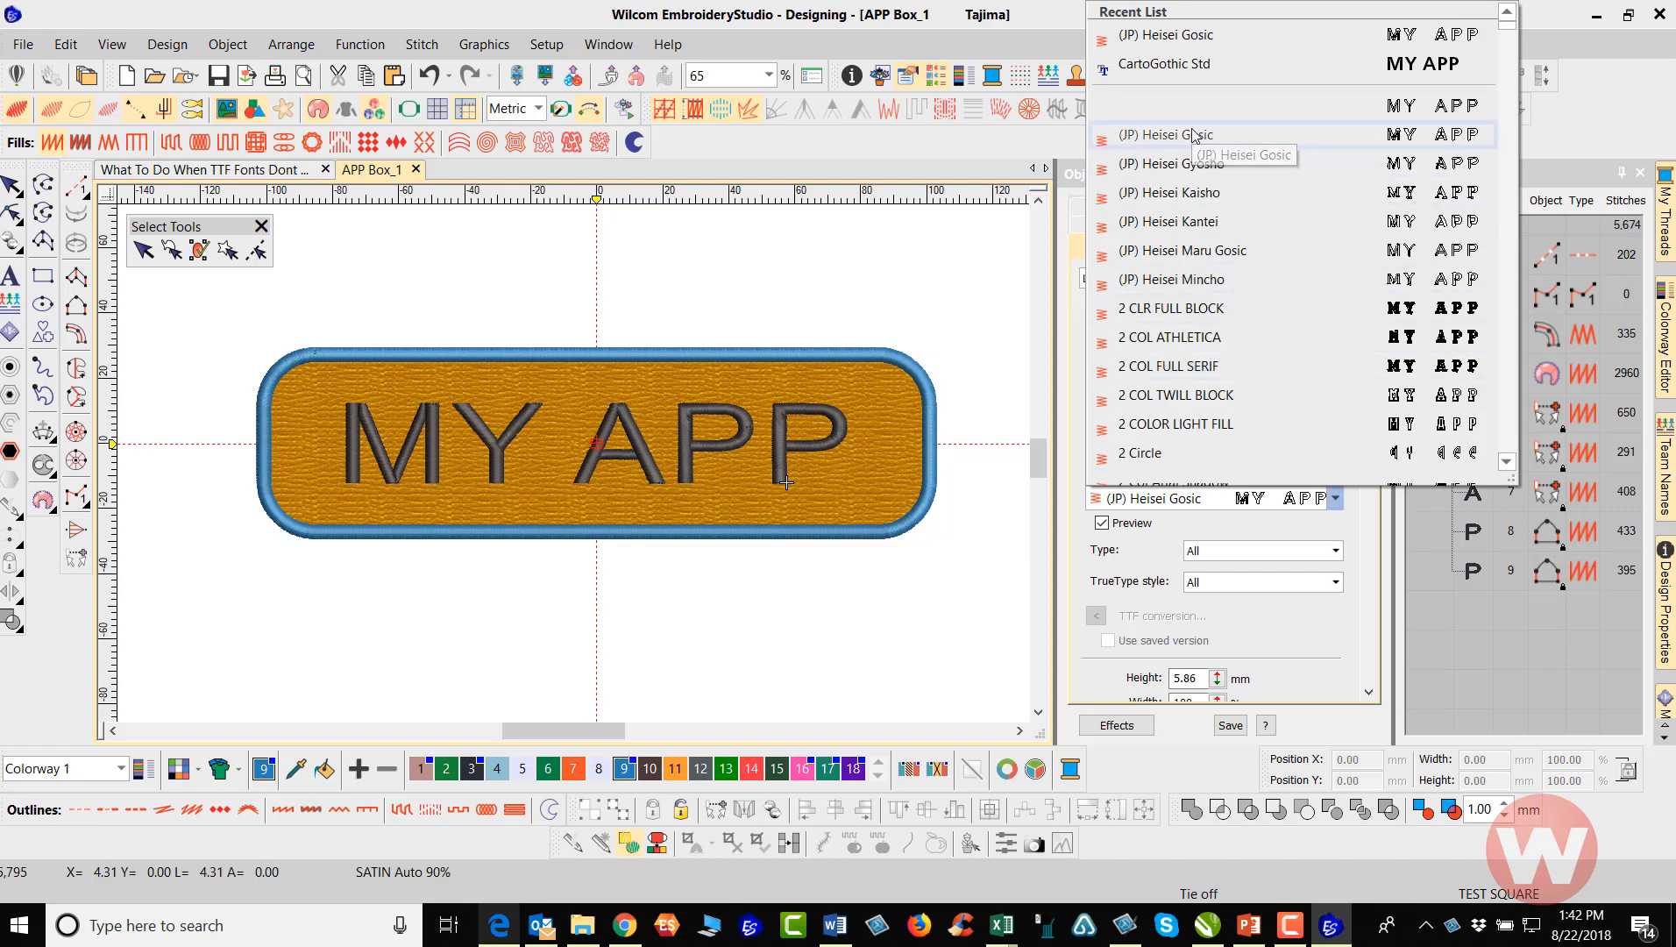
key("Down")
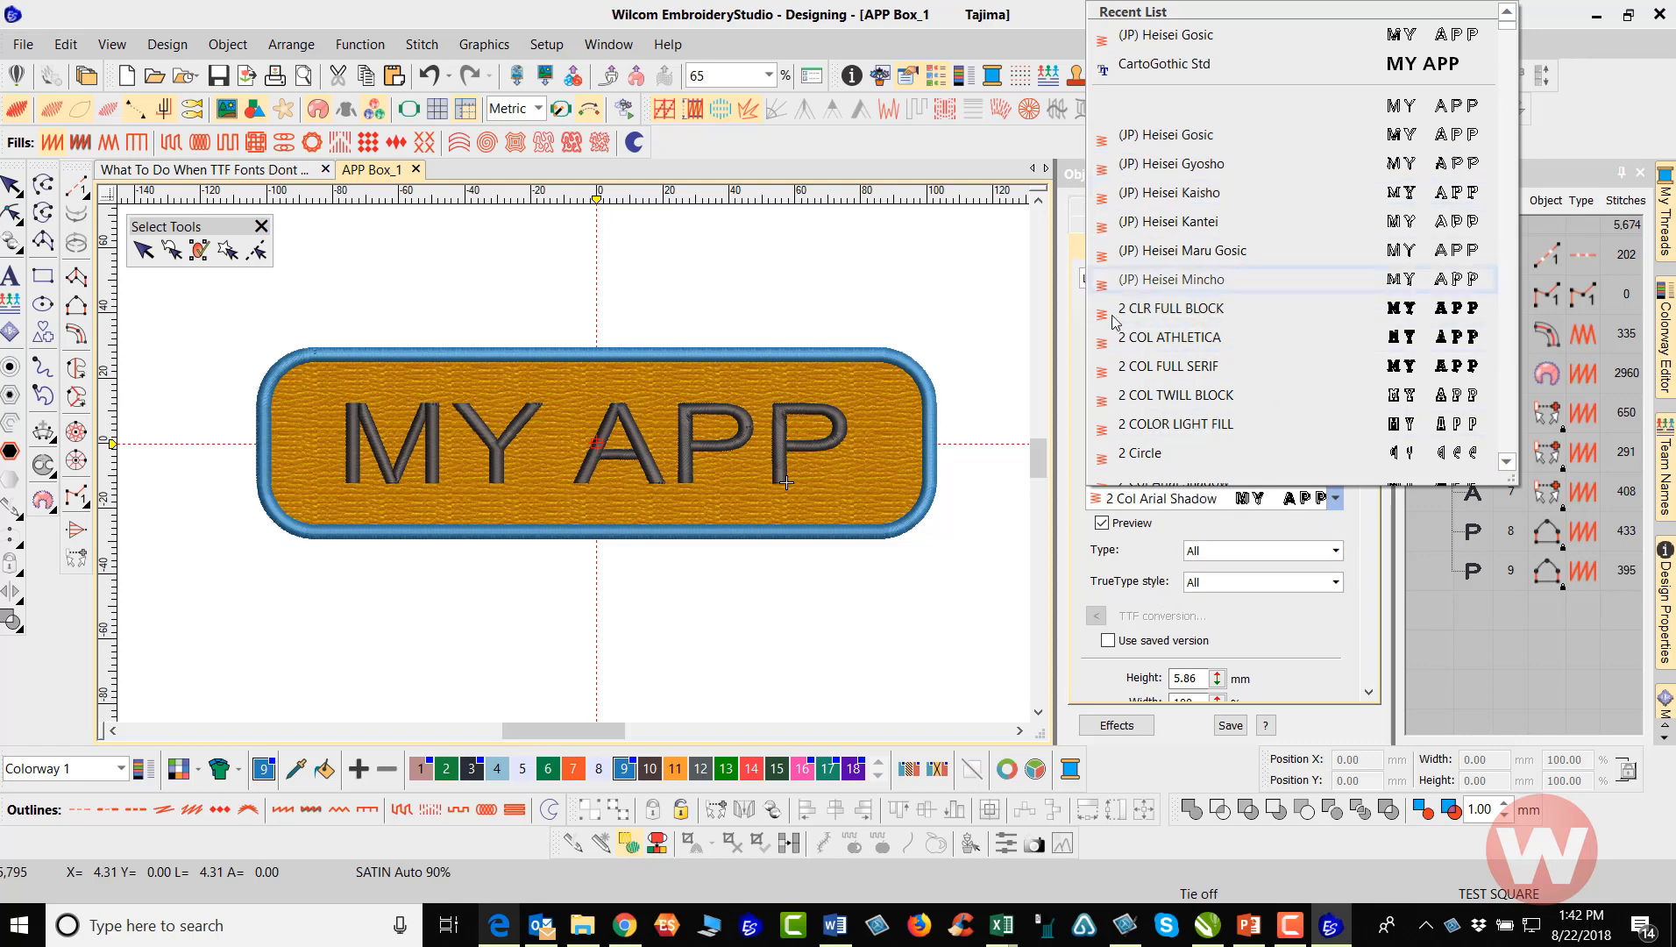
left_click(1011, 290)
Create the MY APP lettering centred below the rounded badge and set its letter height to 24.09 mm
left_click(1155, 474)
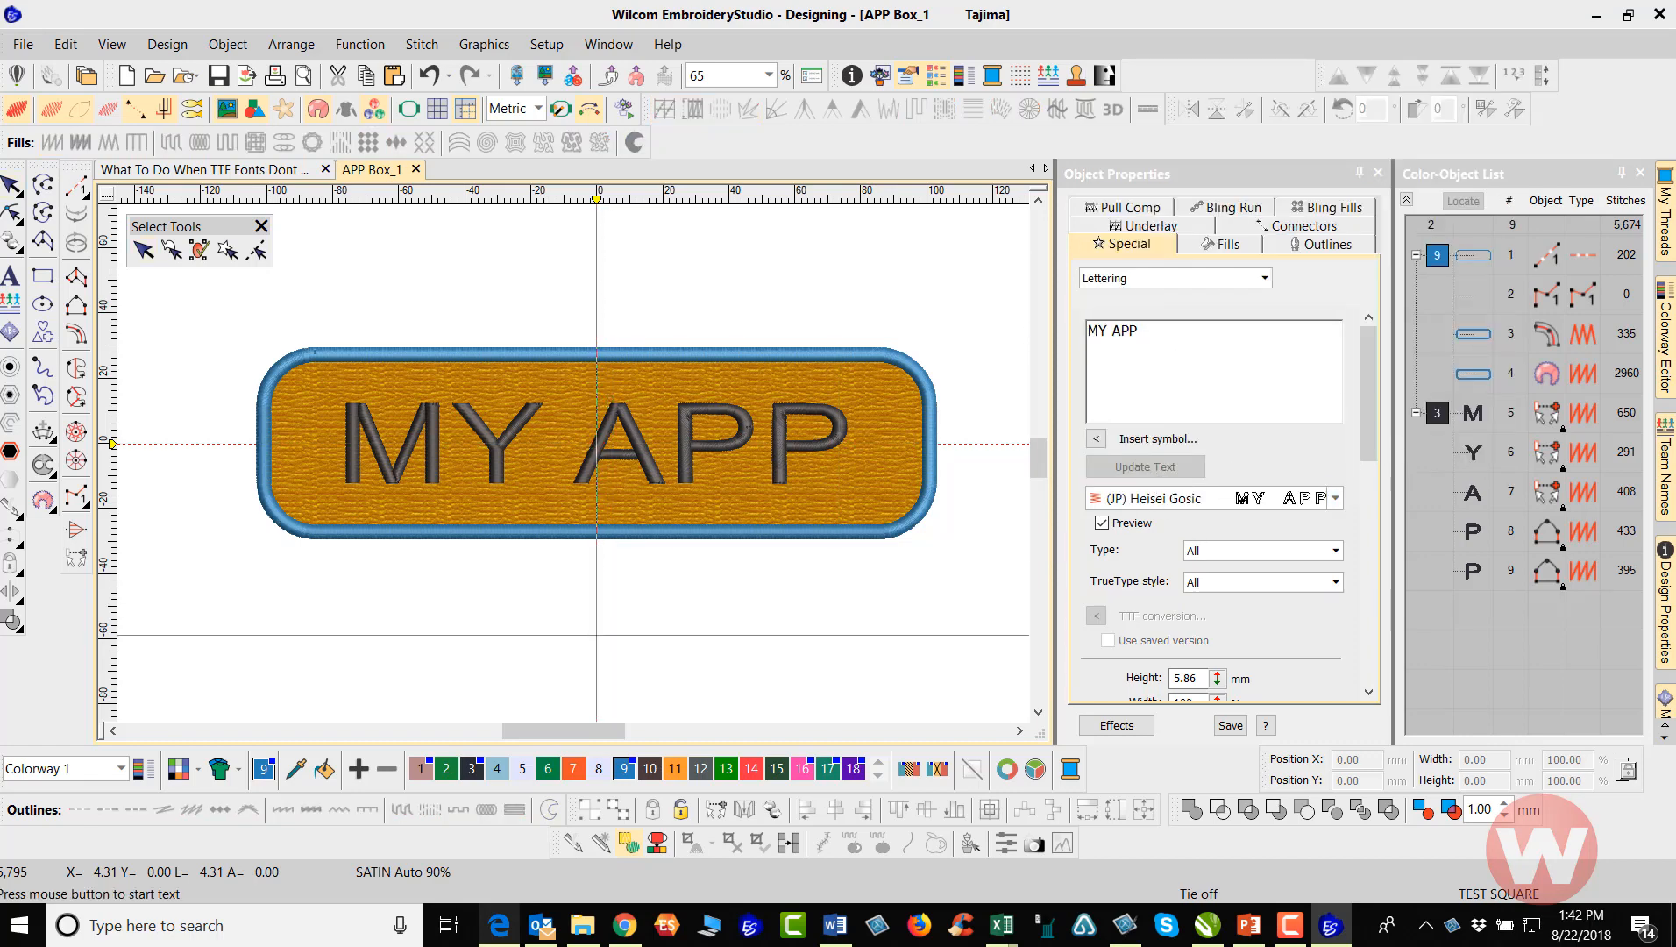
left_click(597, 643)
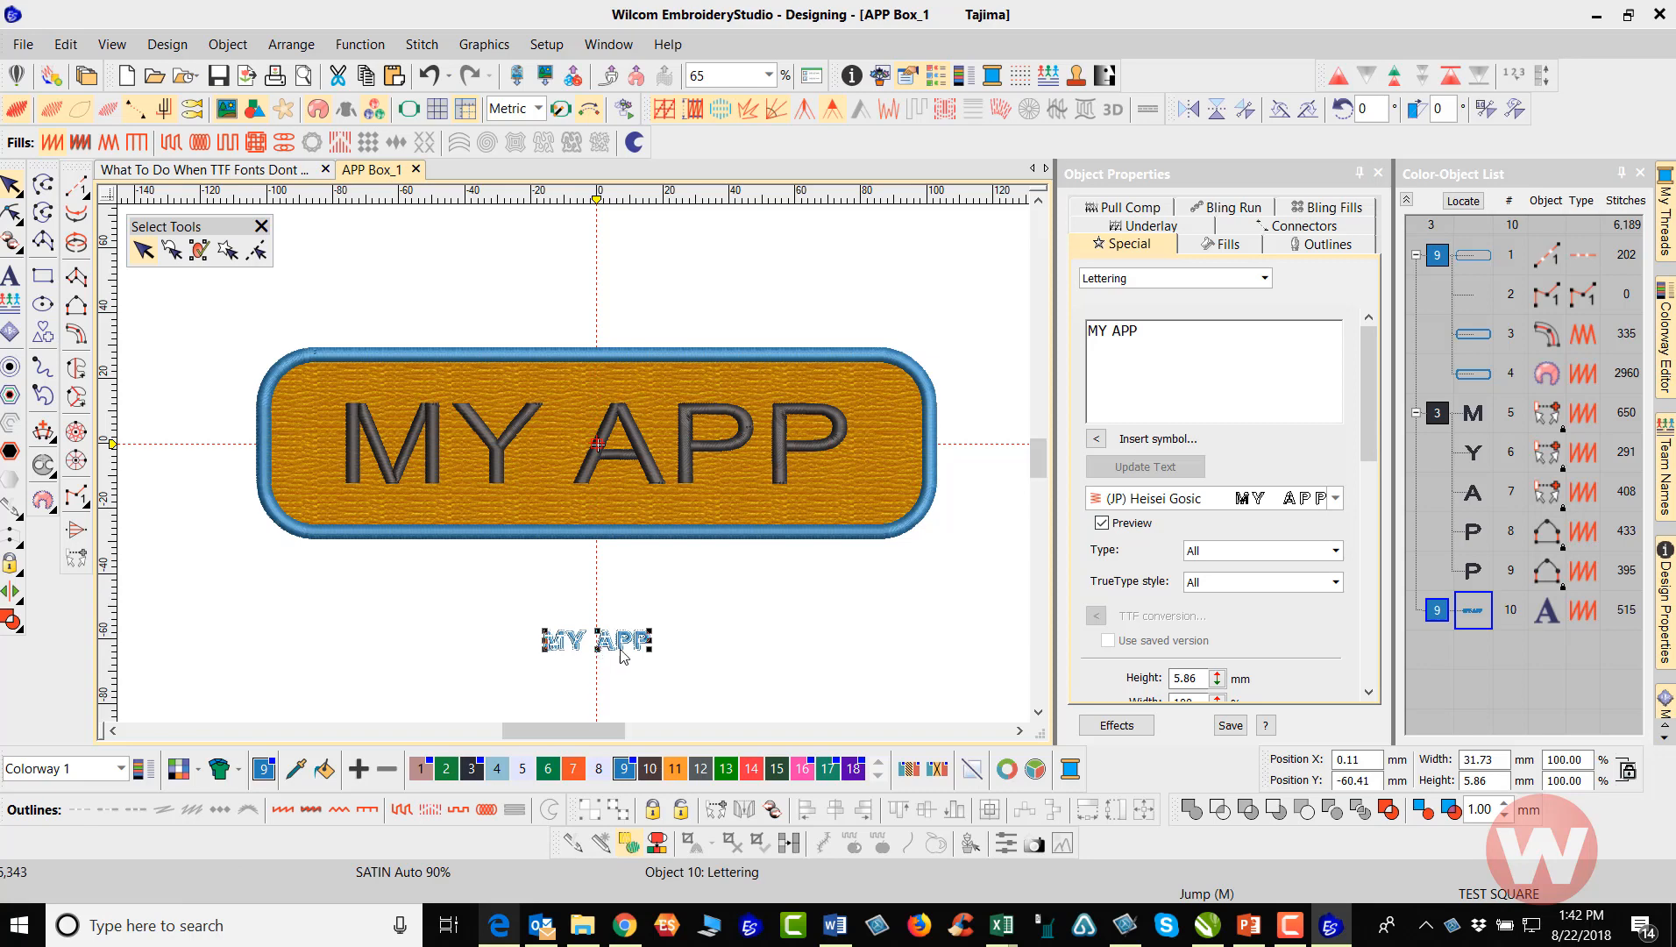
double_click(1171, 679)
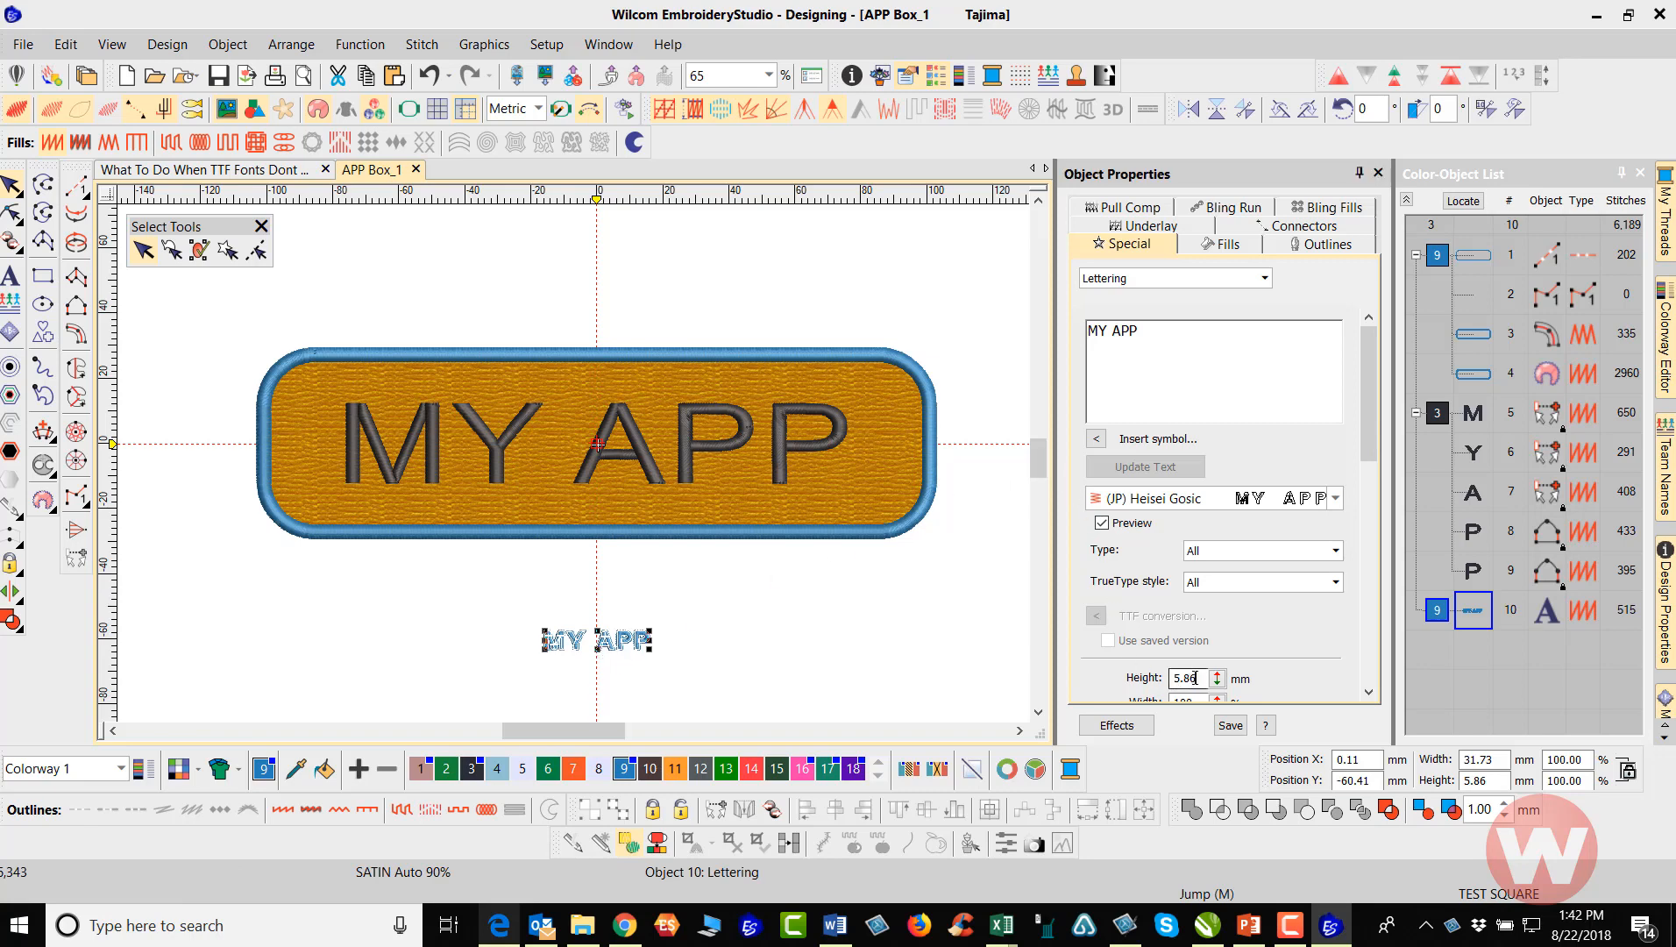
type("24.0")
key("Return")
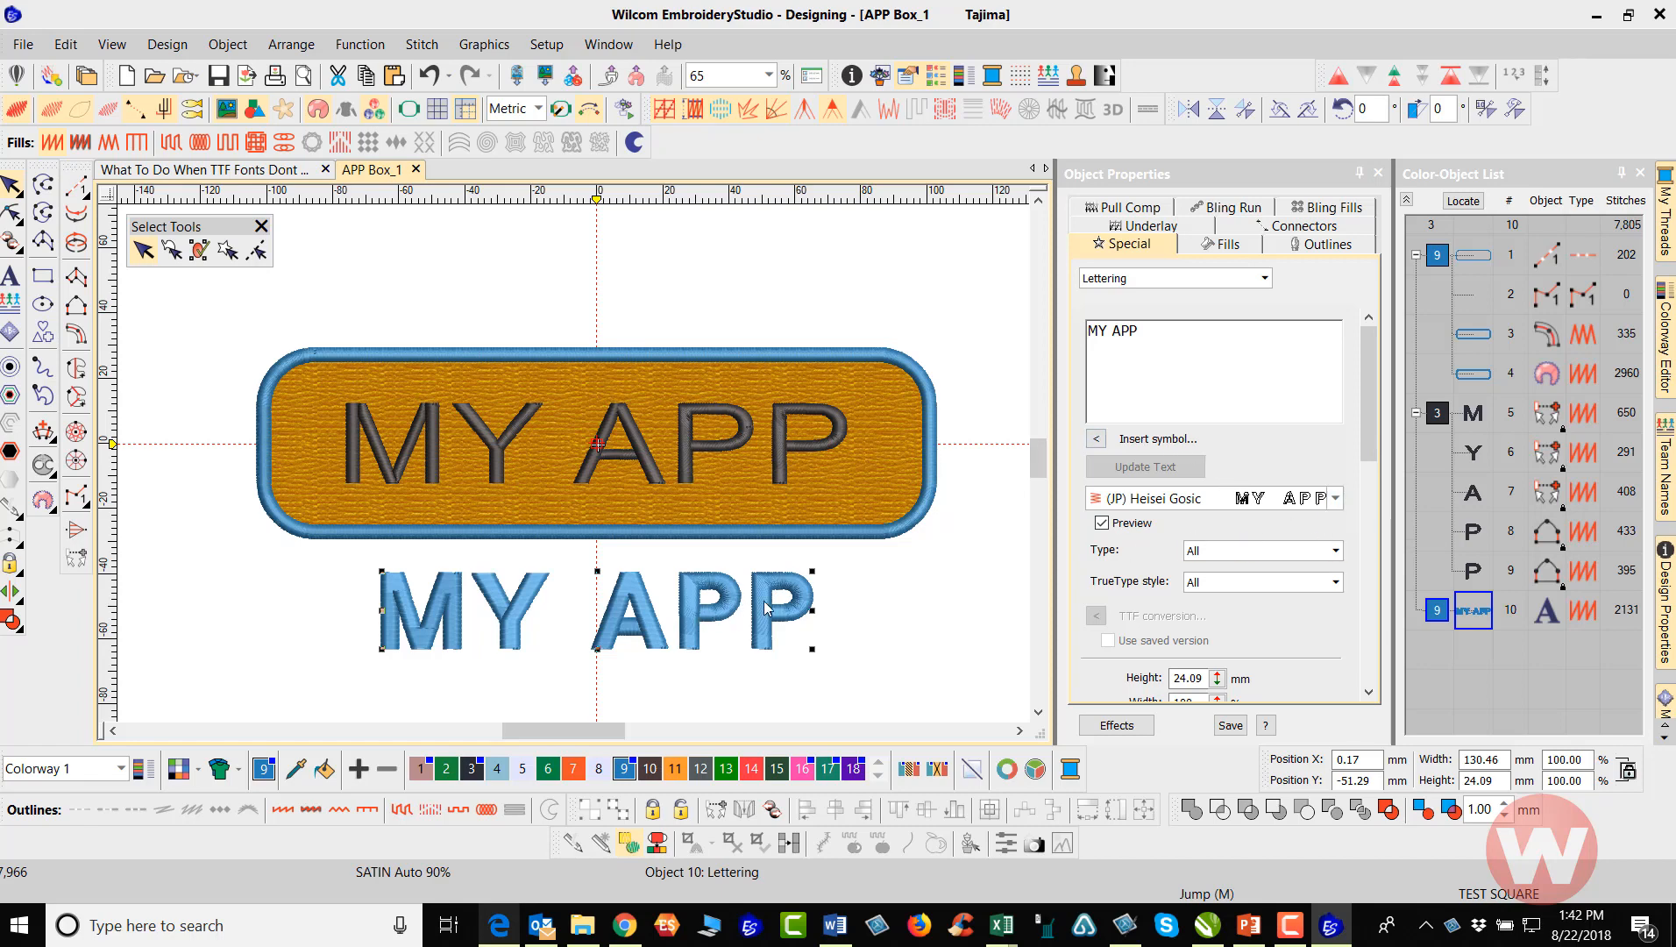
Nudge the new lettering slightly sideways below the badge and set its letter width to 120%
left_click_drag(741, 603, 780, 605)
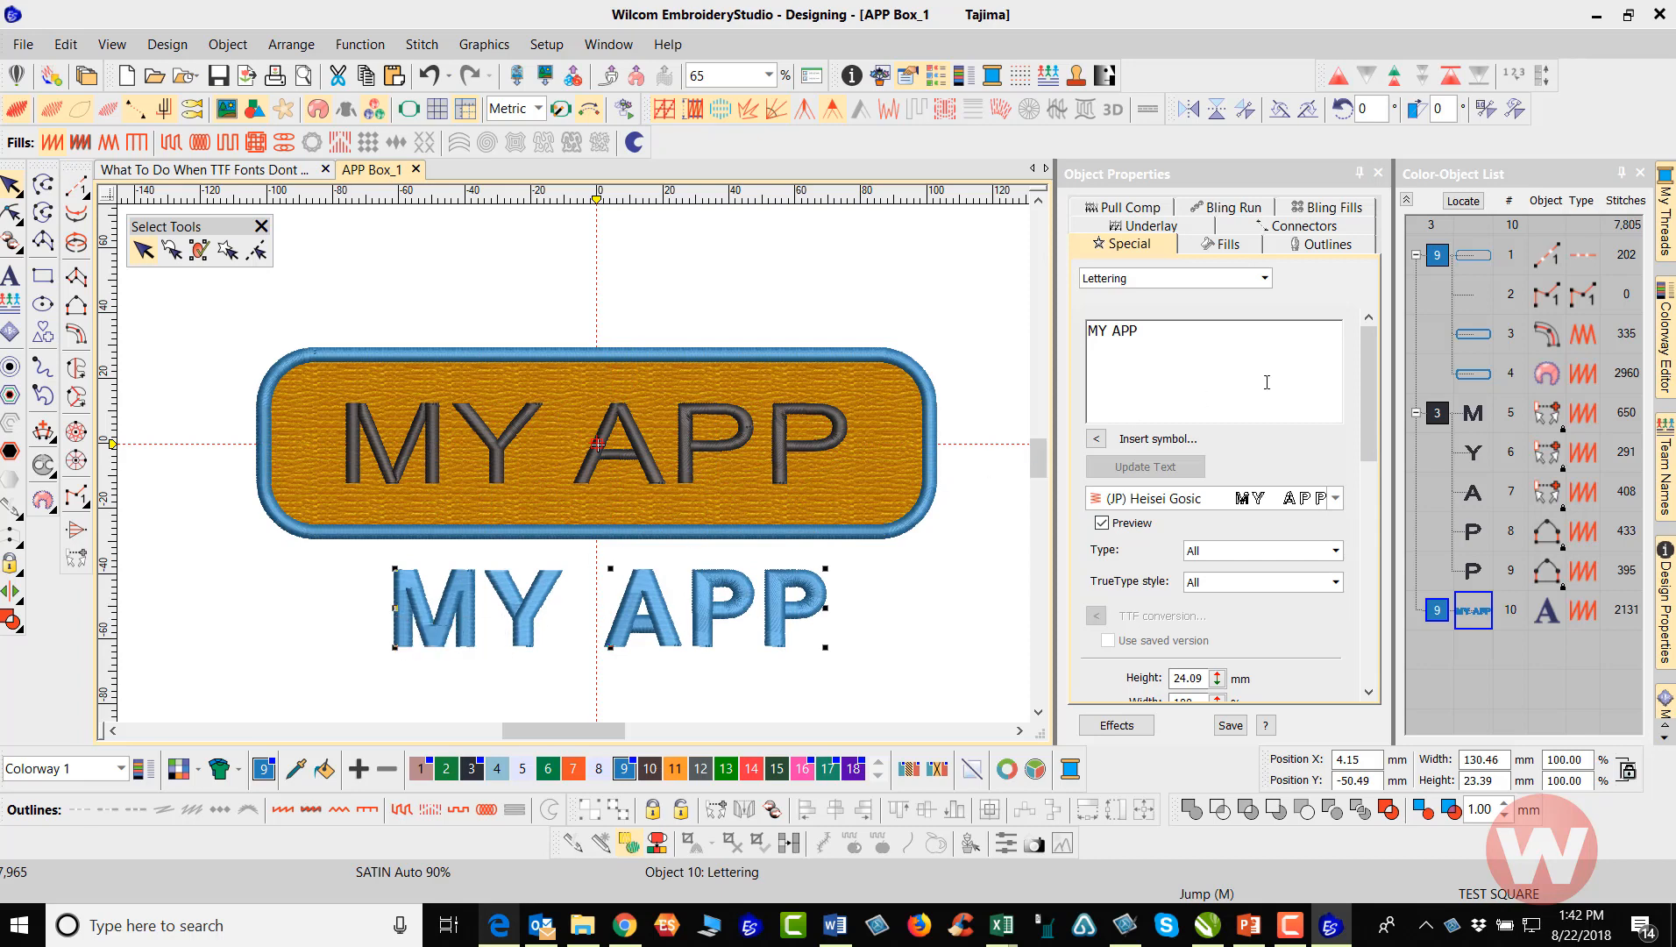
left_click_drag(1370, 358, 1362, 456)
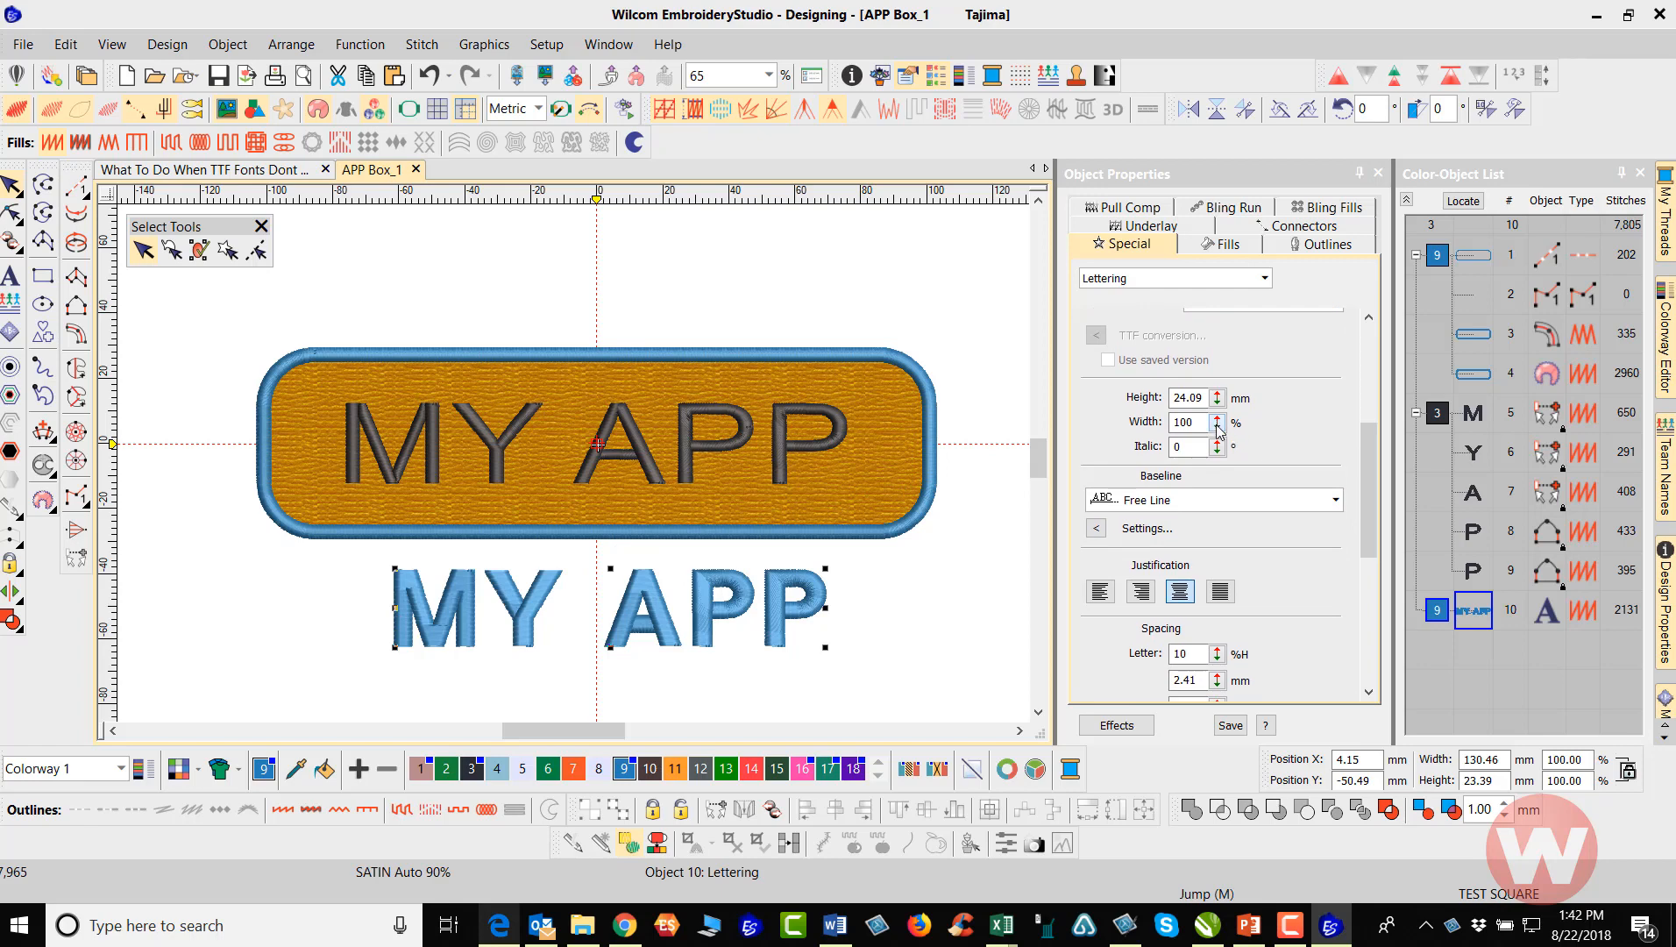
left_click_drag(1217, 425, 1129, 380)
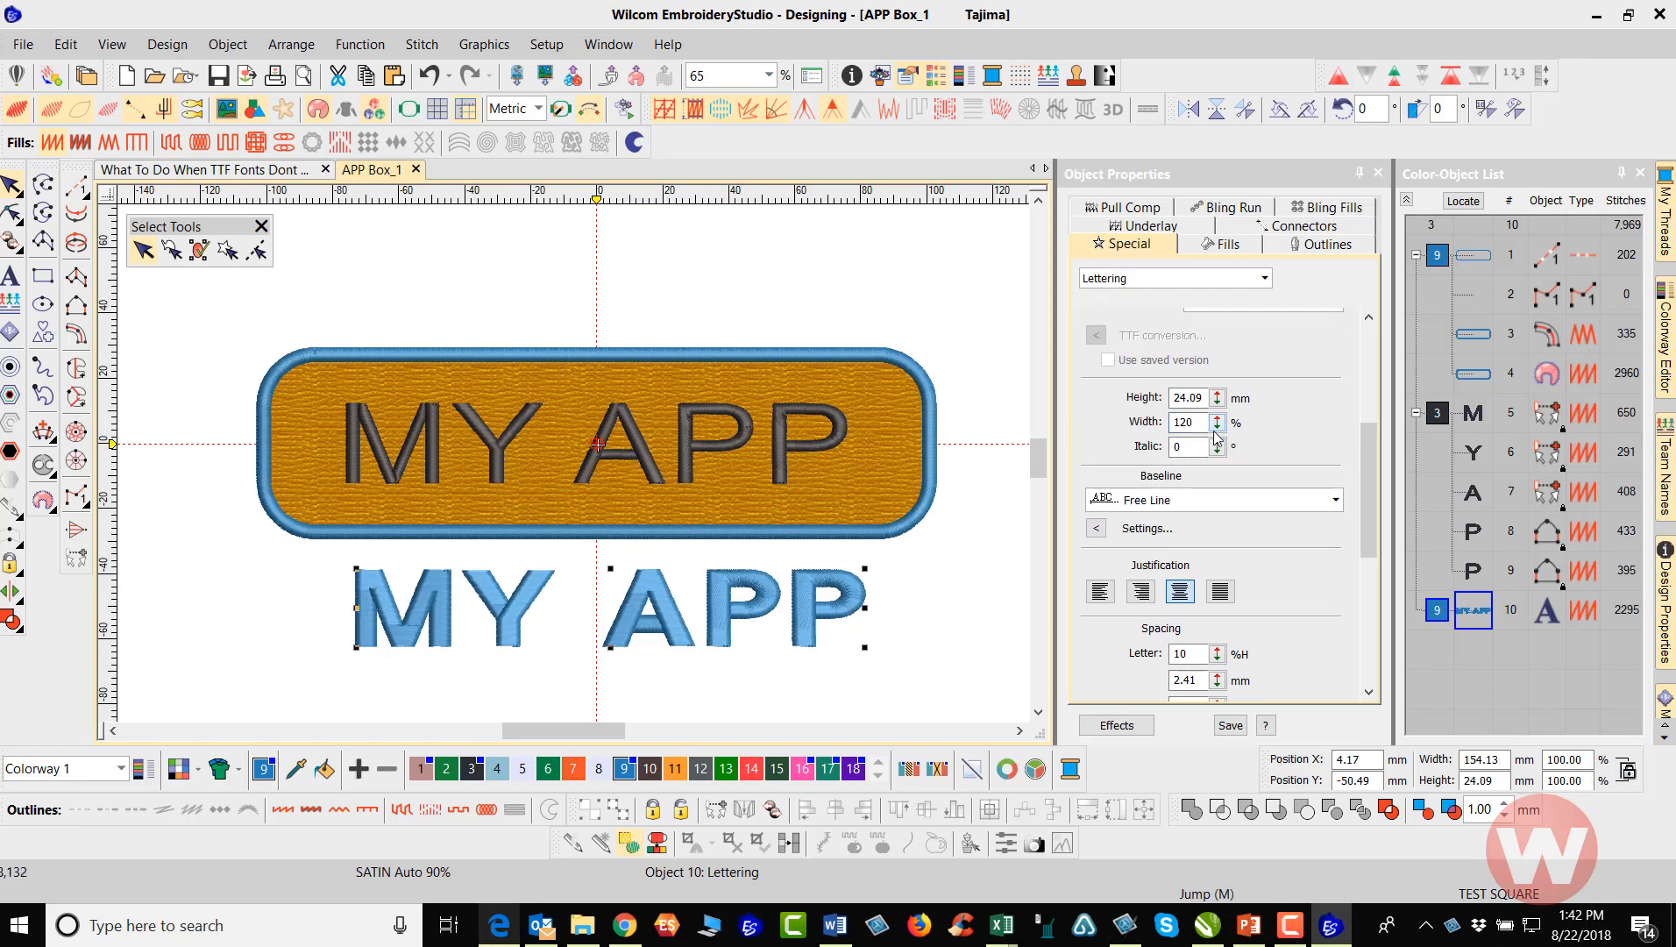
Move the new lettering over the original MY APP letters and centre it at position X 0, Y 0
left_click_drag(810, 628, 787, 465)
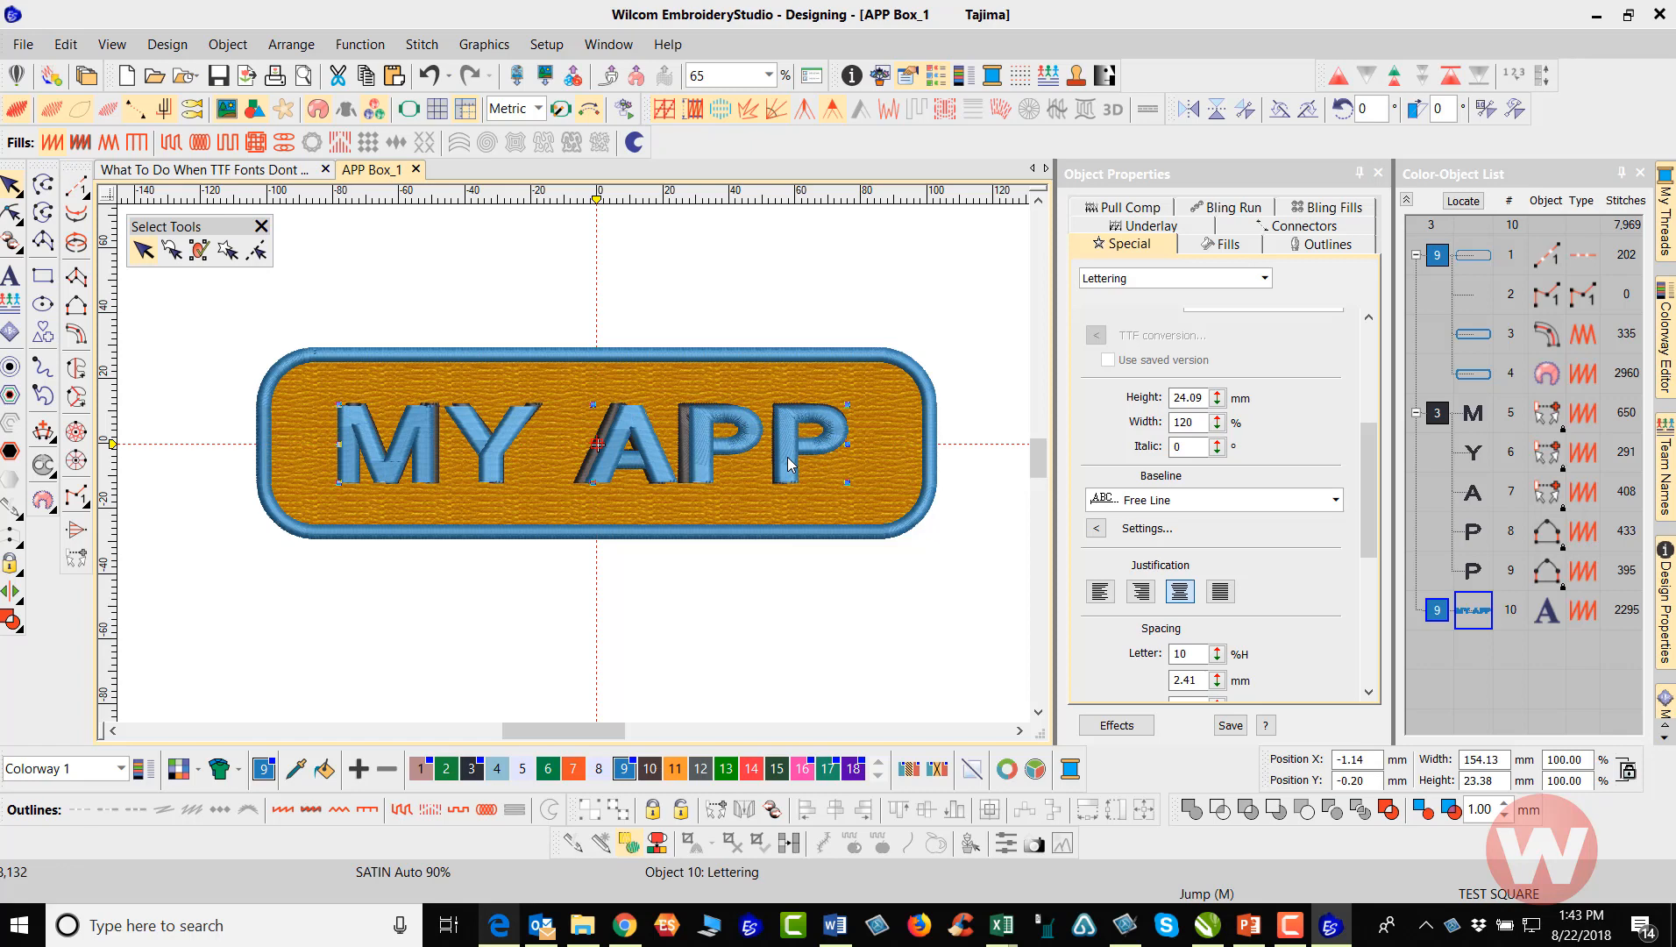
left_click_drag(1373, 761, 1298, 763)
type("0")
key("Tab")
type("0")
key("Return")
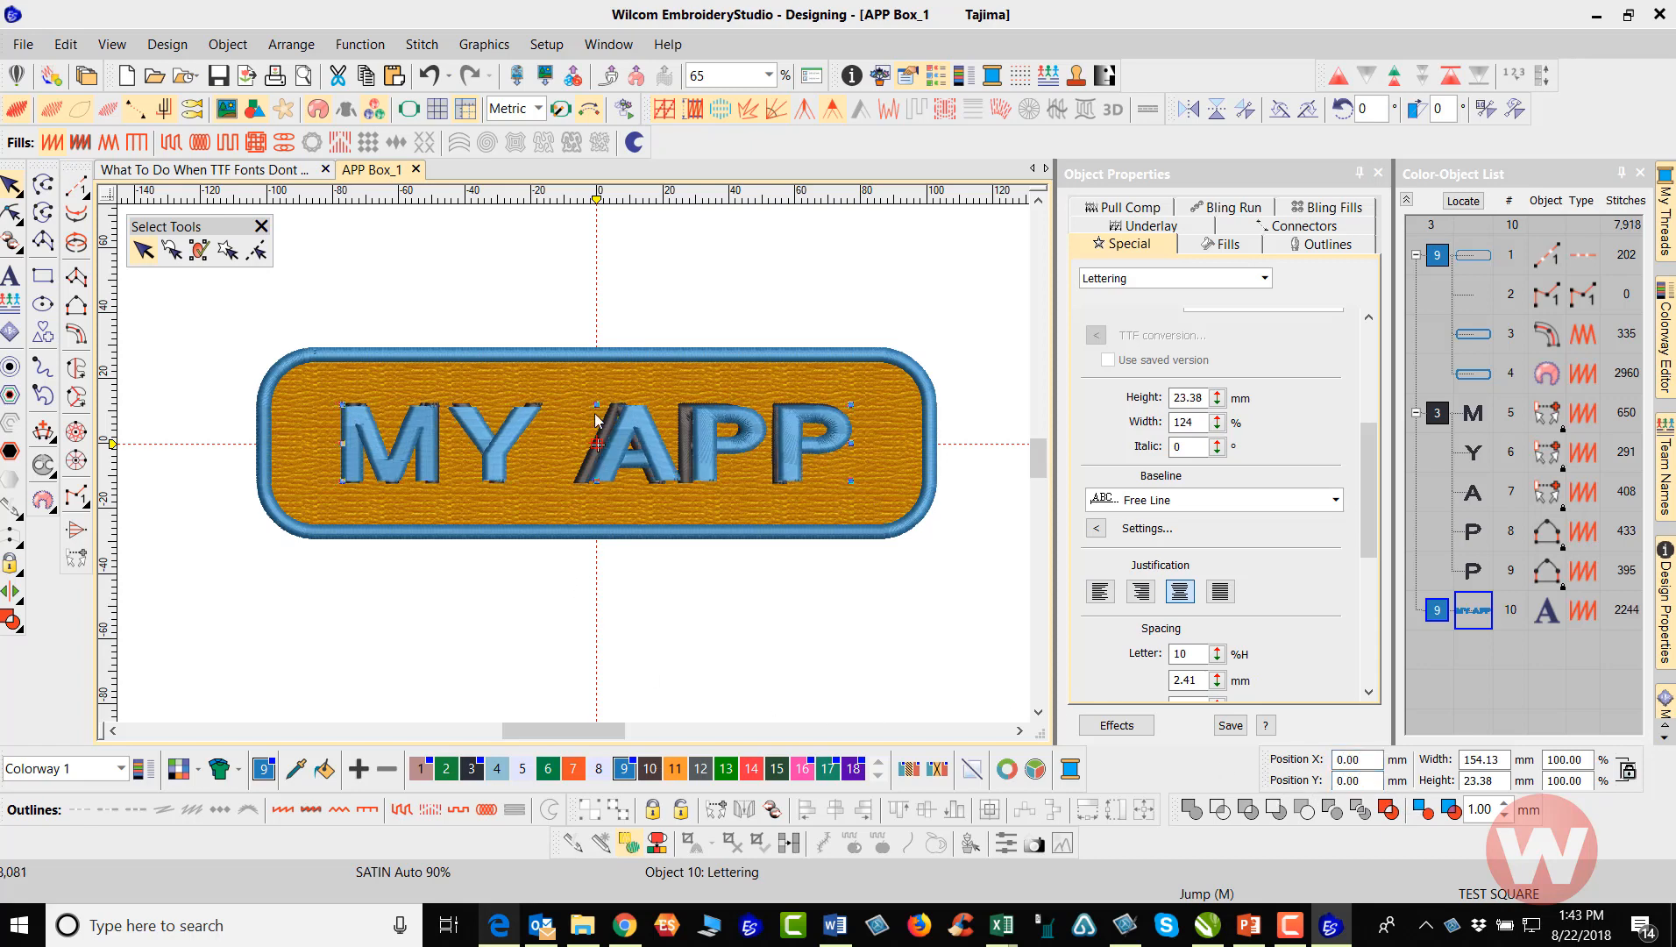
left_click(639, 309)
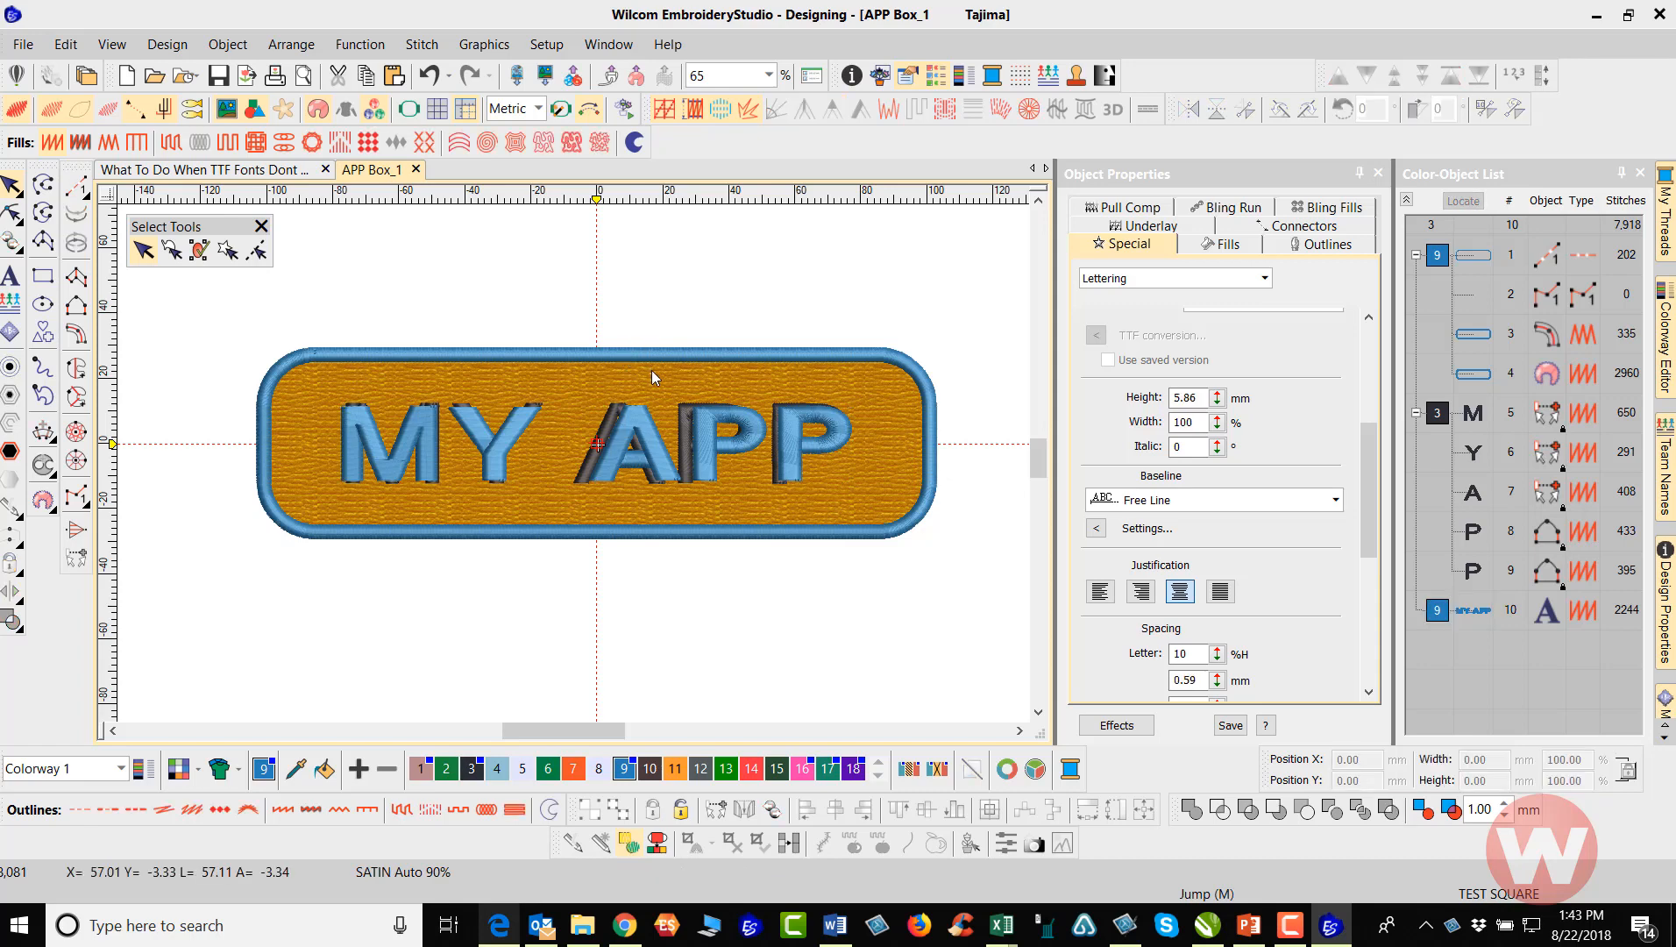
Measure horizontally across the inside of the letter M where the new lettering overlaps the original
scroll(570, 462, "up", 2)
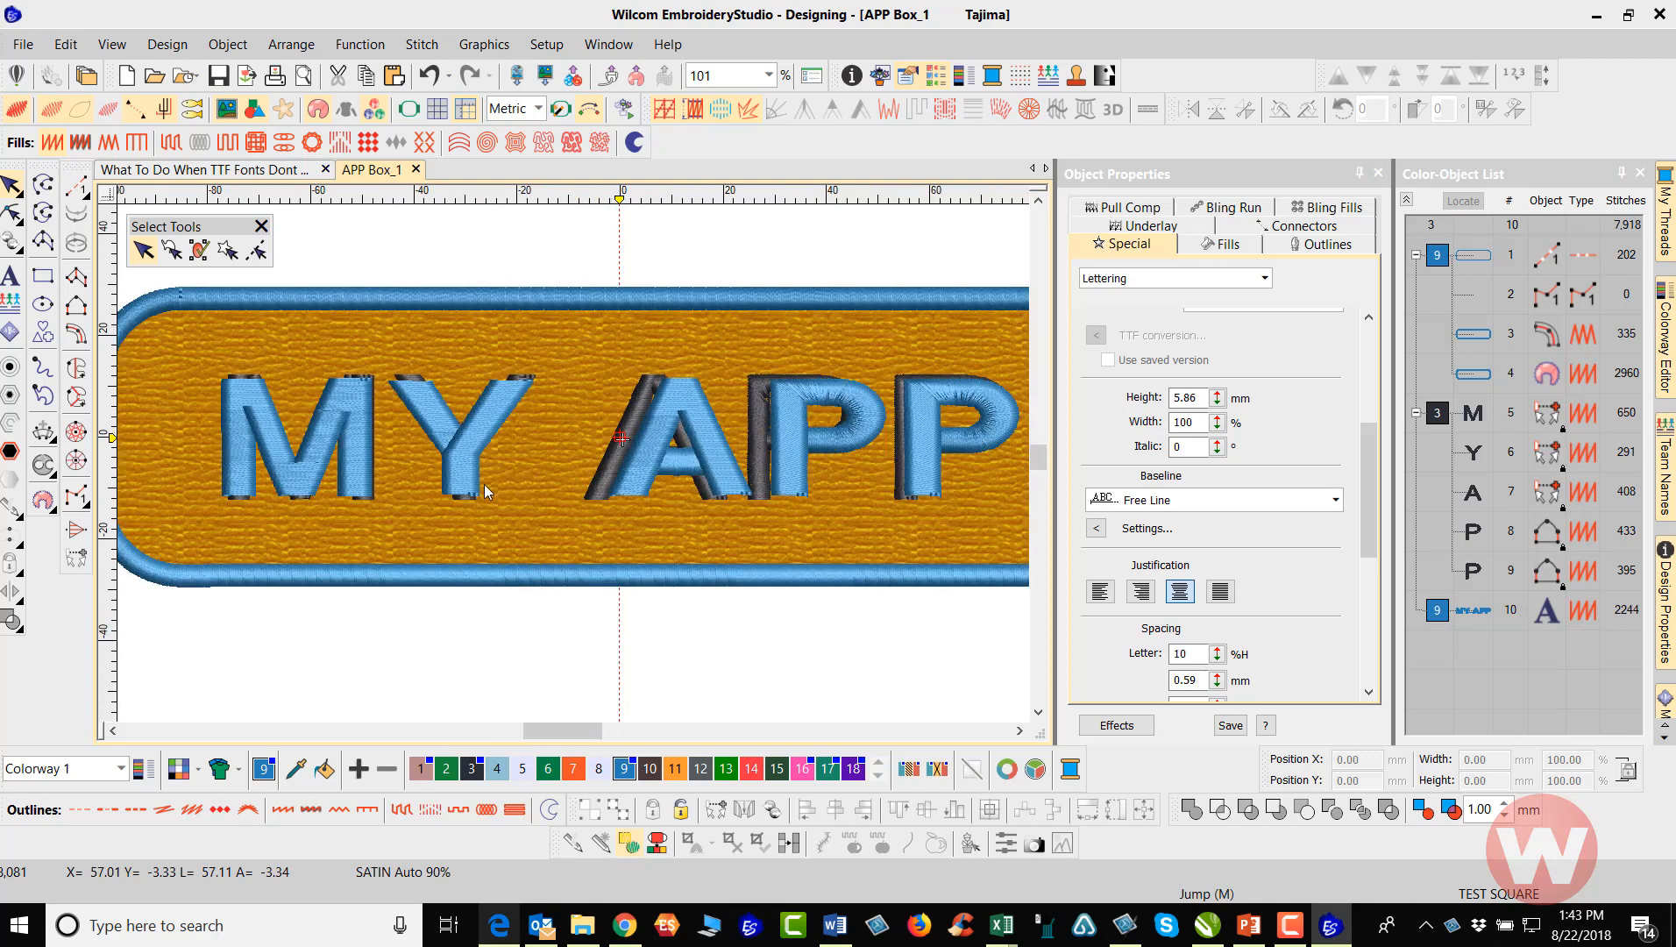
scroll(572, 464, "up", 2)
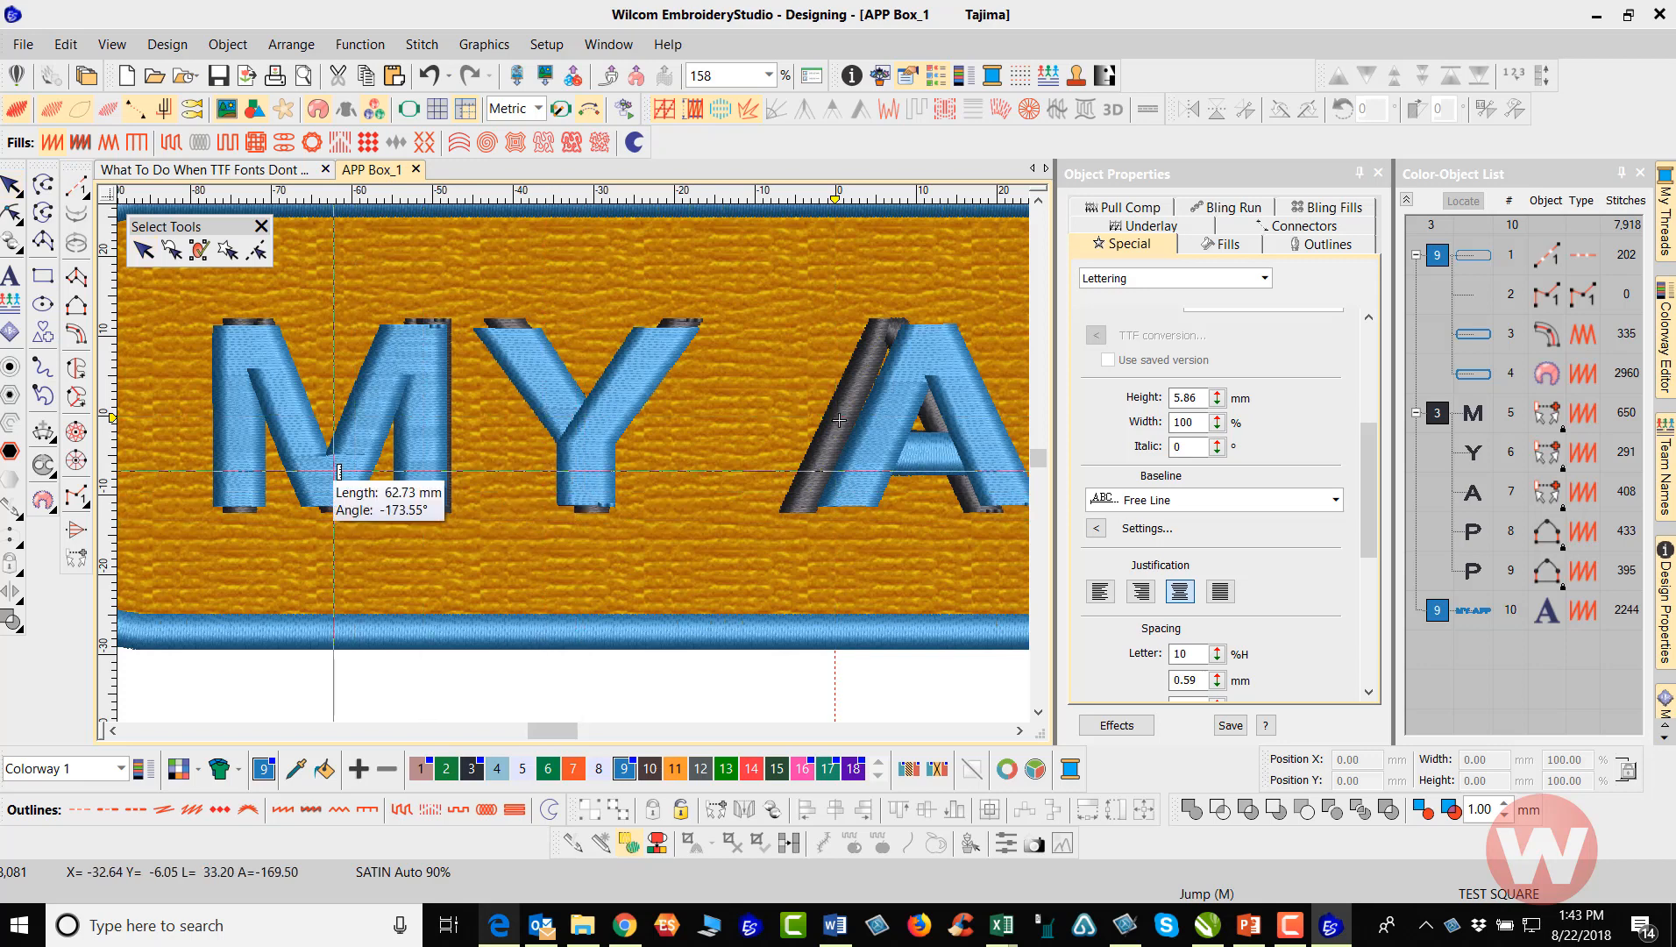
left_click(288, 463)
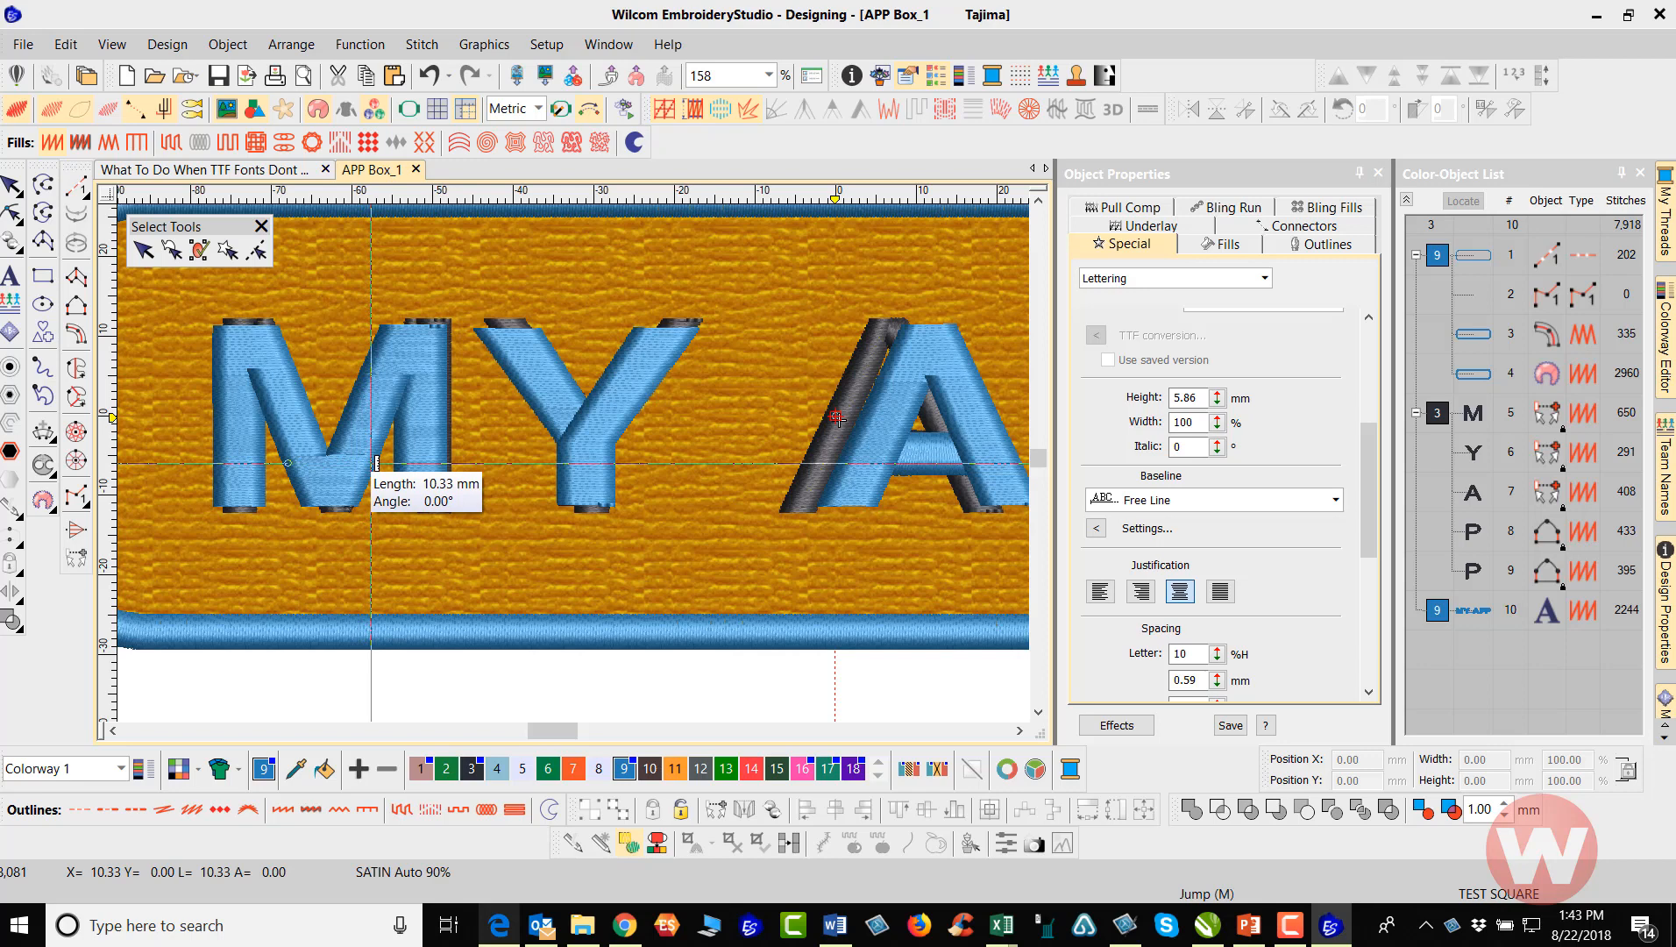
key("Escape")
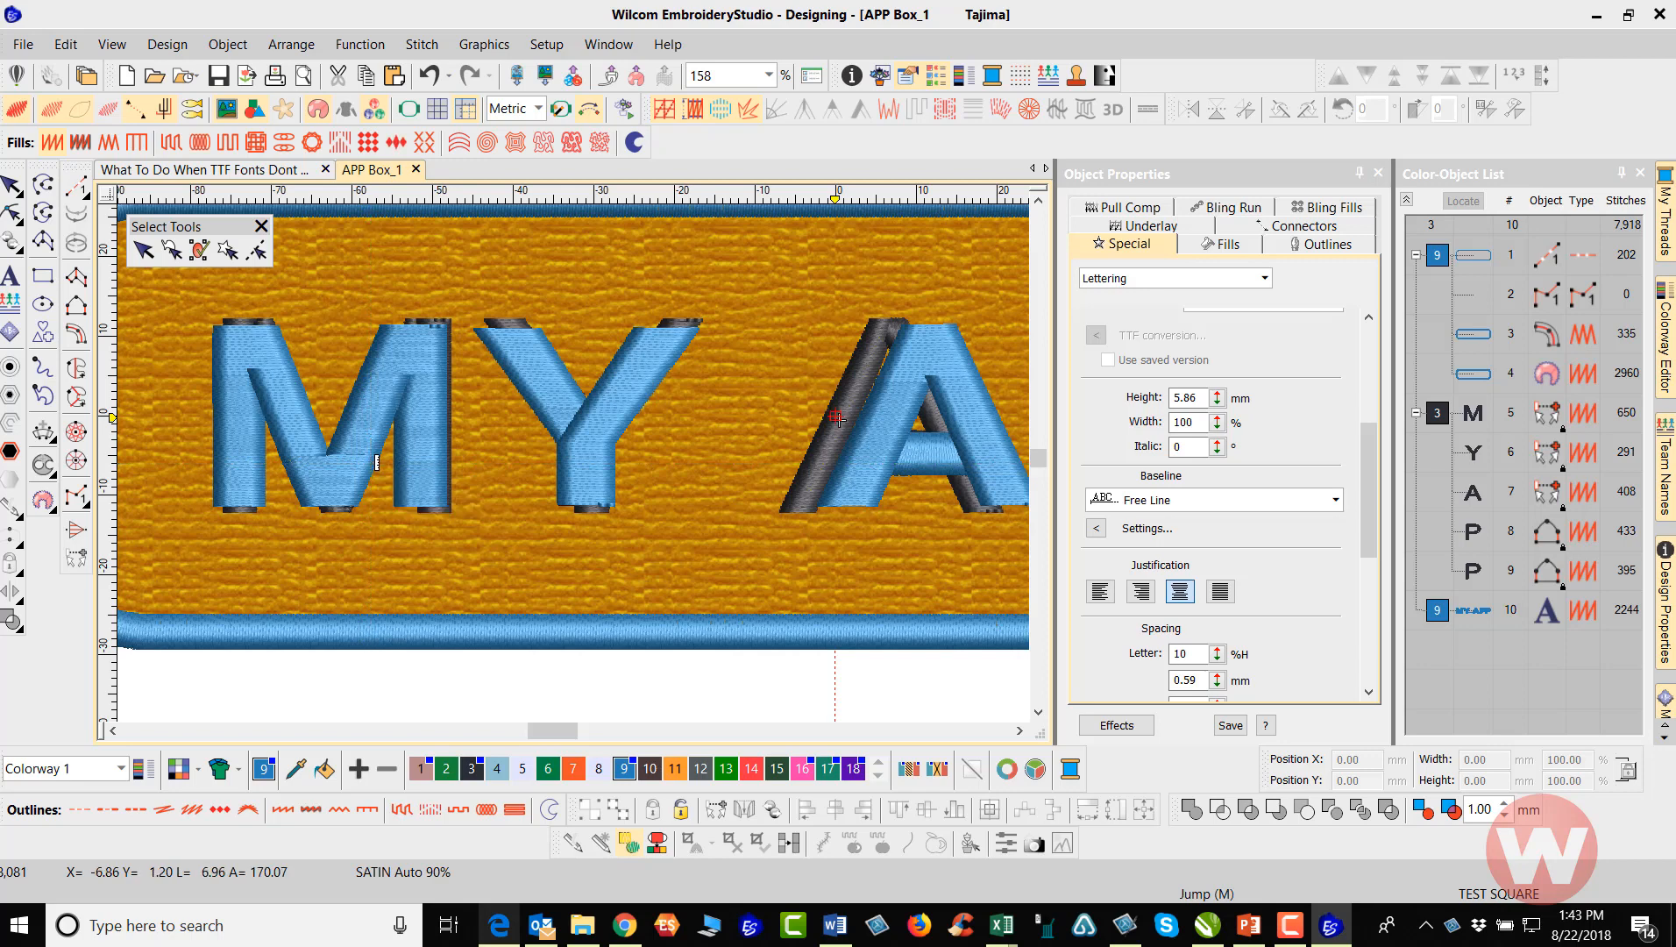
scroll(573, 462, "down", 2)
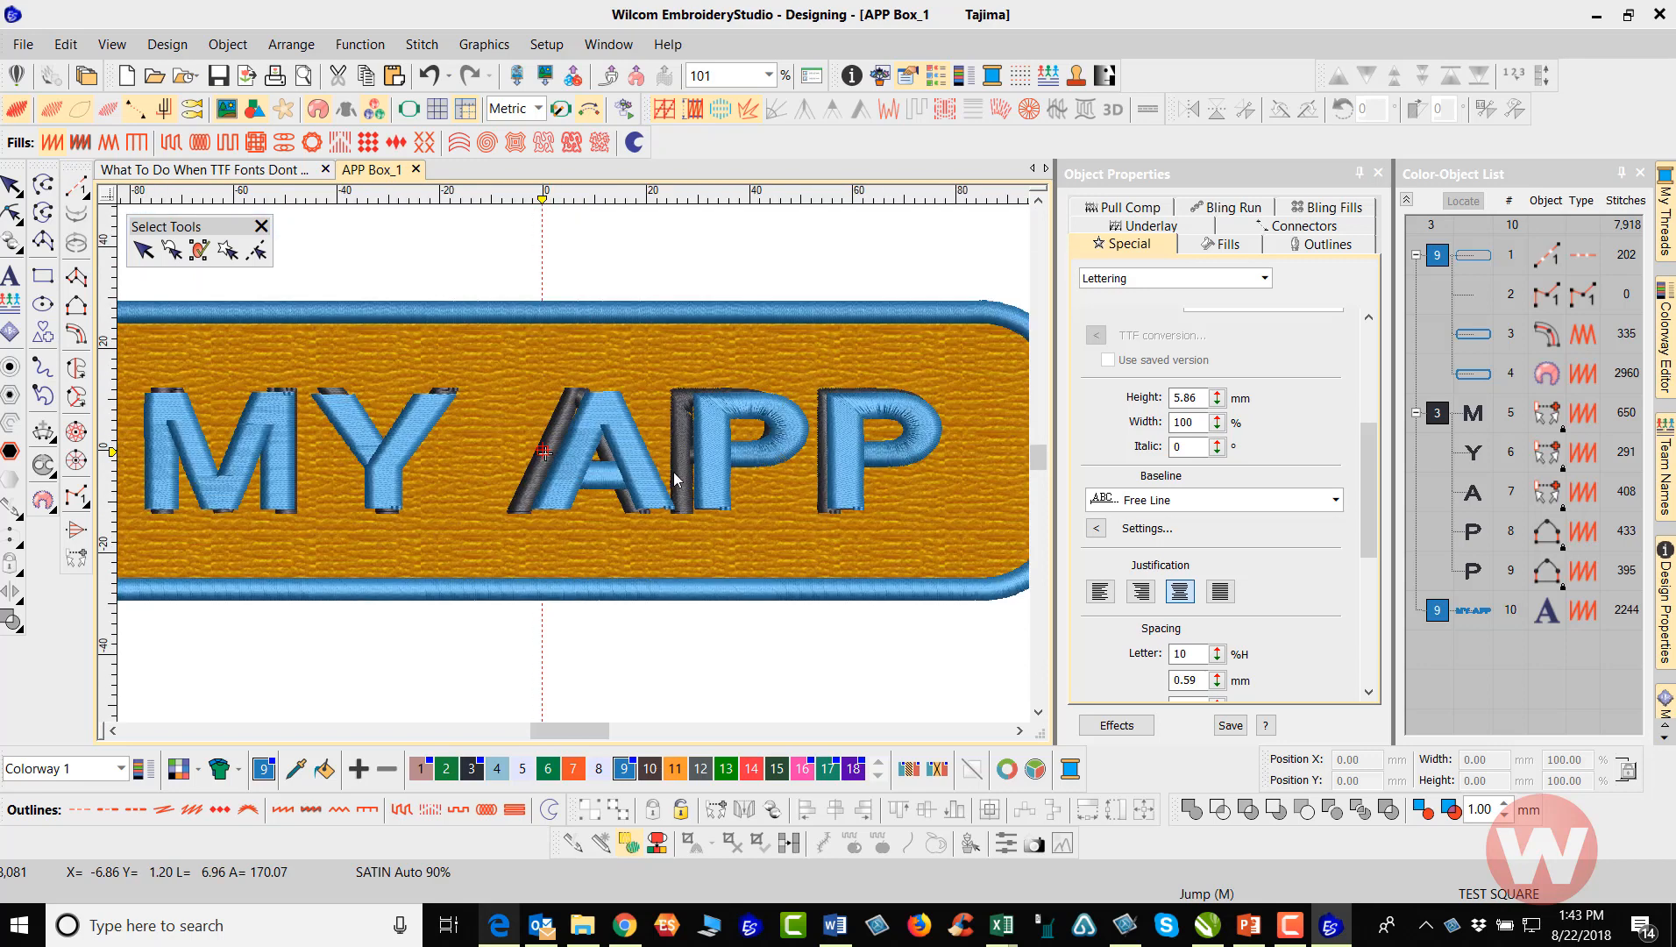
Preview the embroidery fonts from (JP) Heisei Gyosho through 3D Brush Script on the new MY APP lettering
left_click(717, 455)
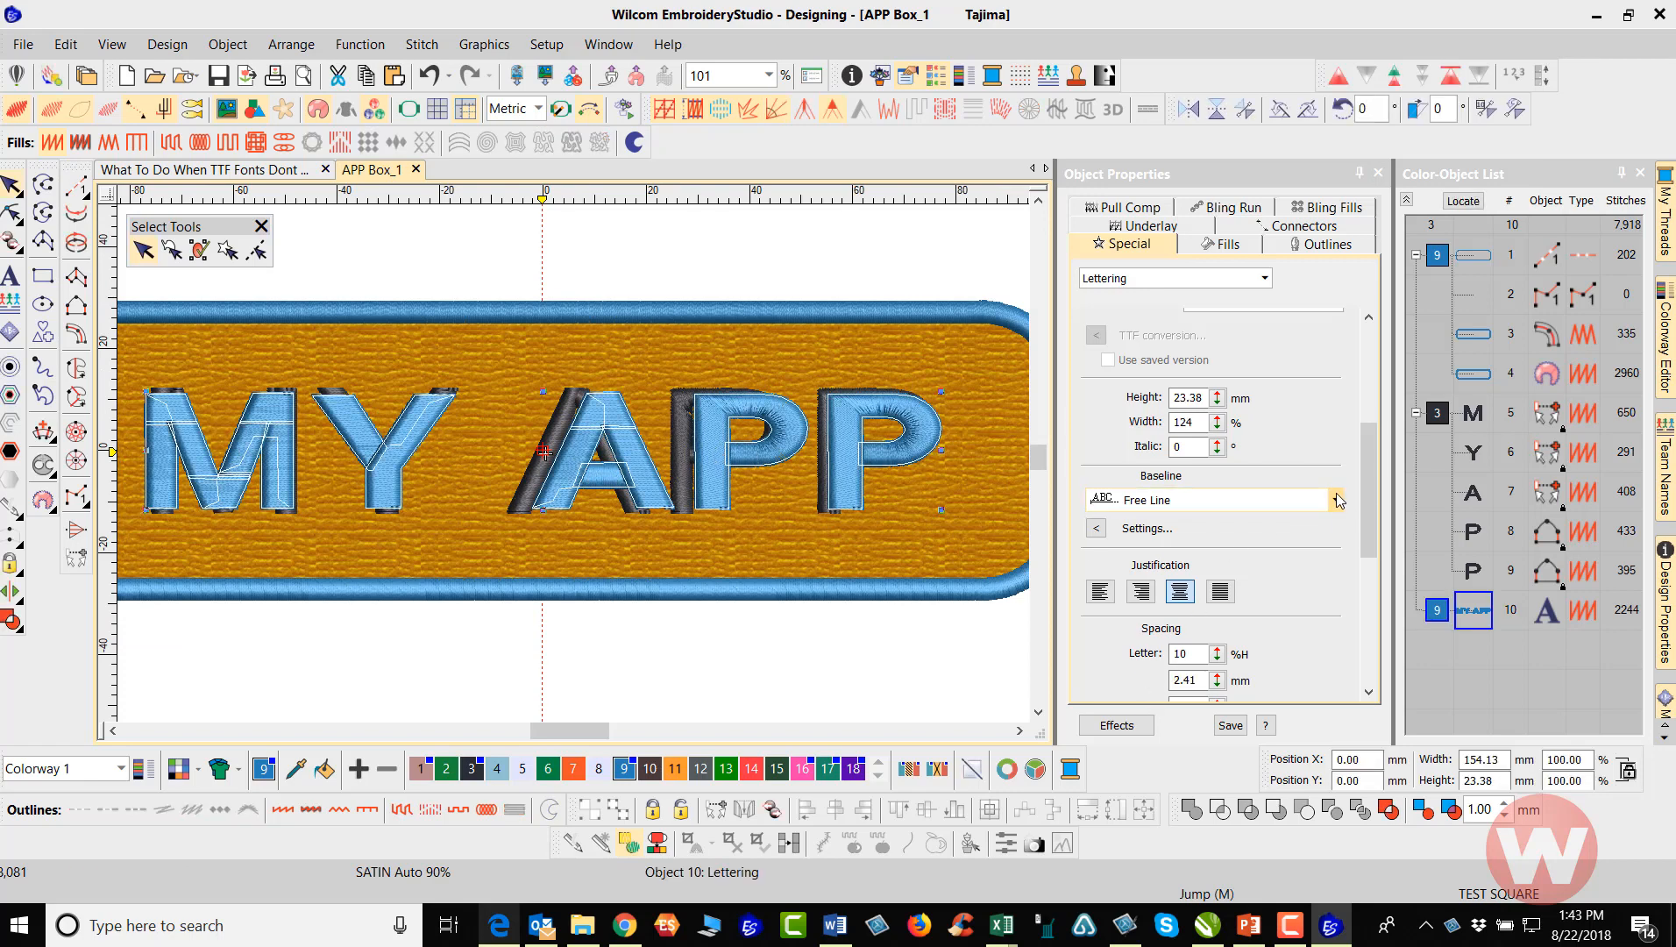
left_click_drag(1374, 477, 1369, 410)
left_click(1336, 414)
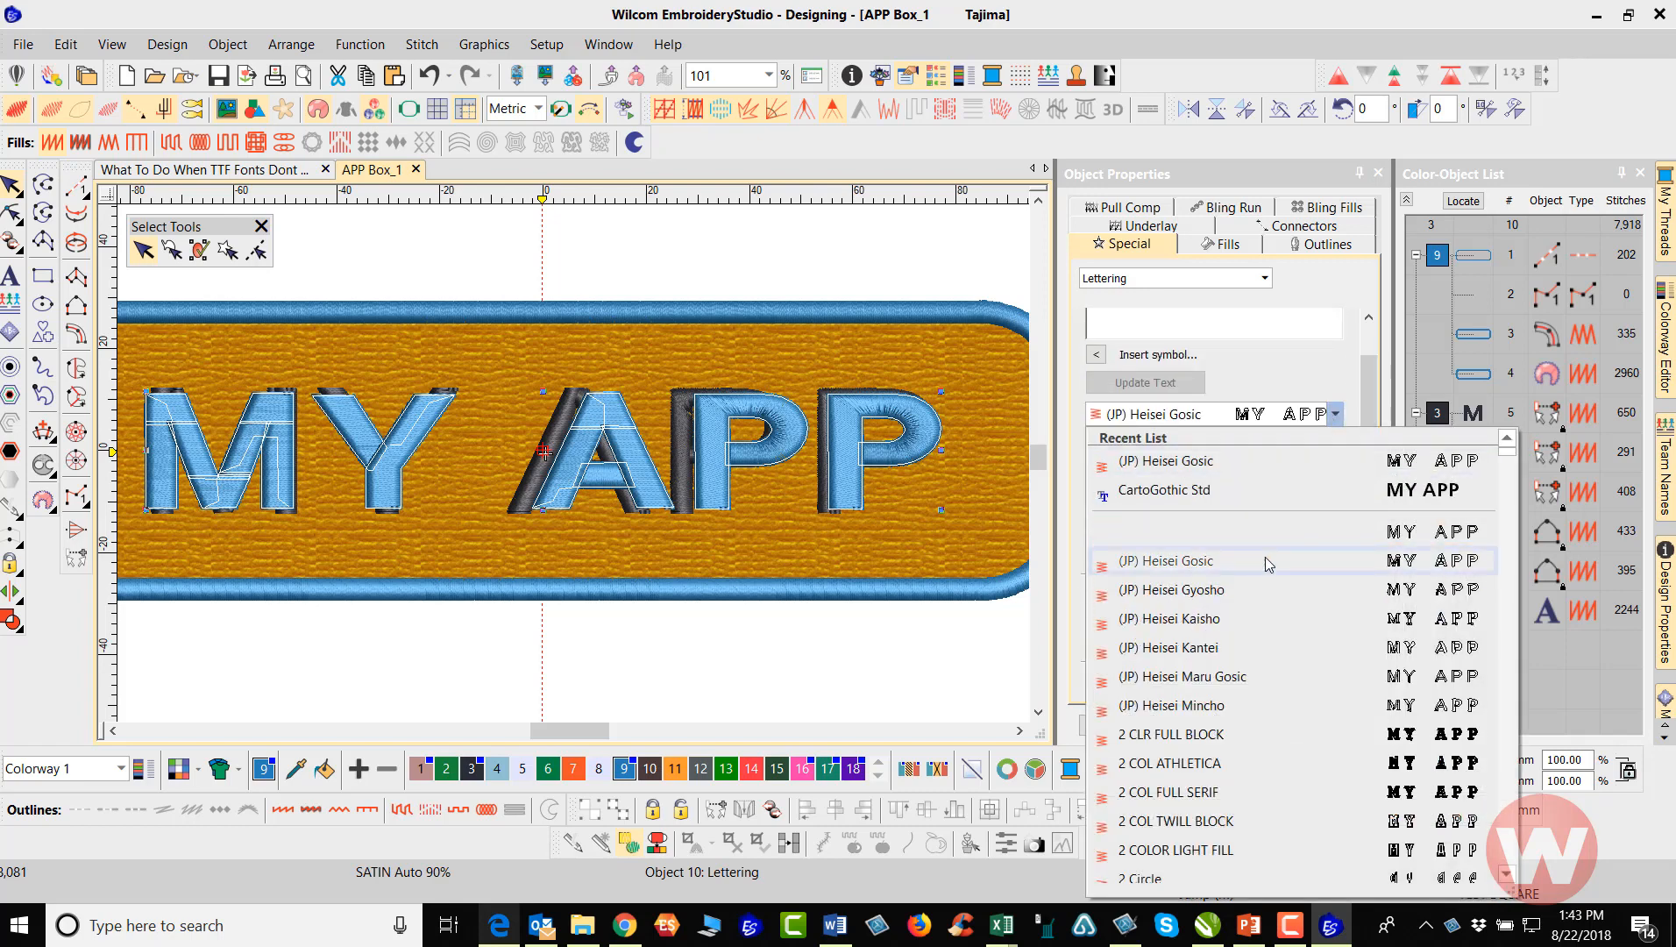
key("Down")
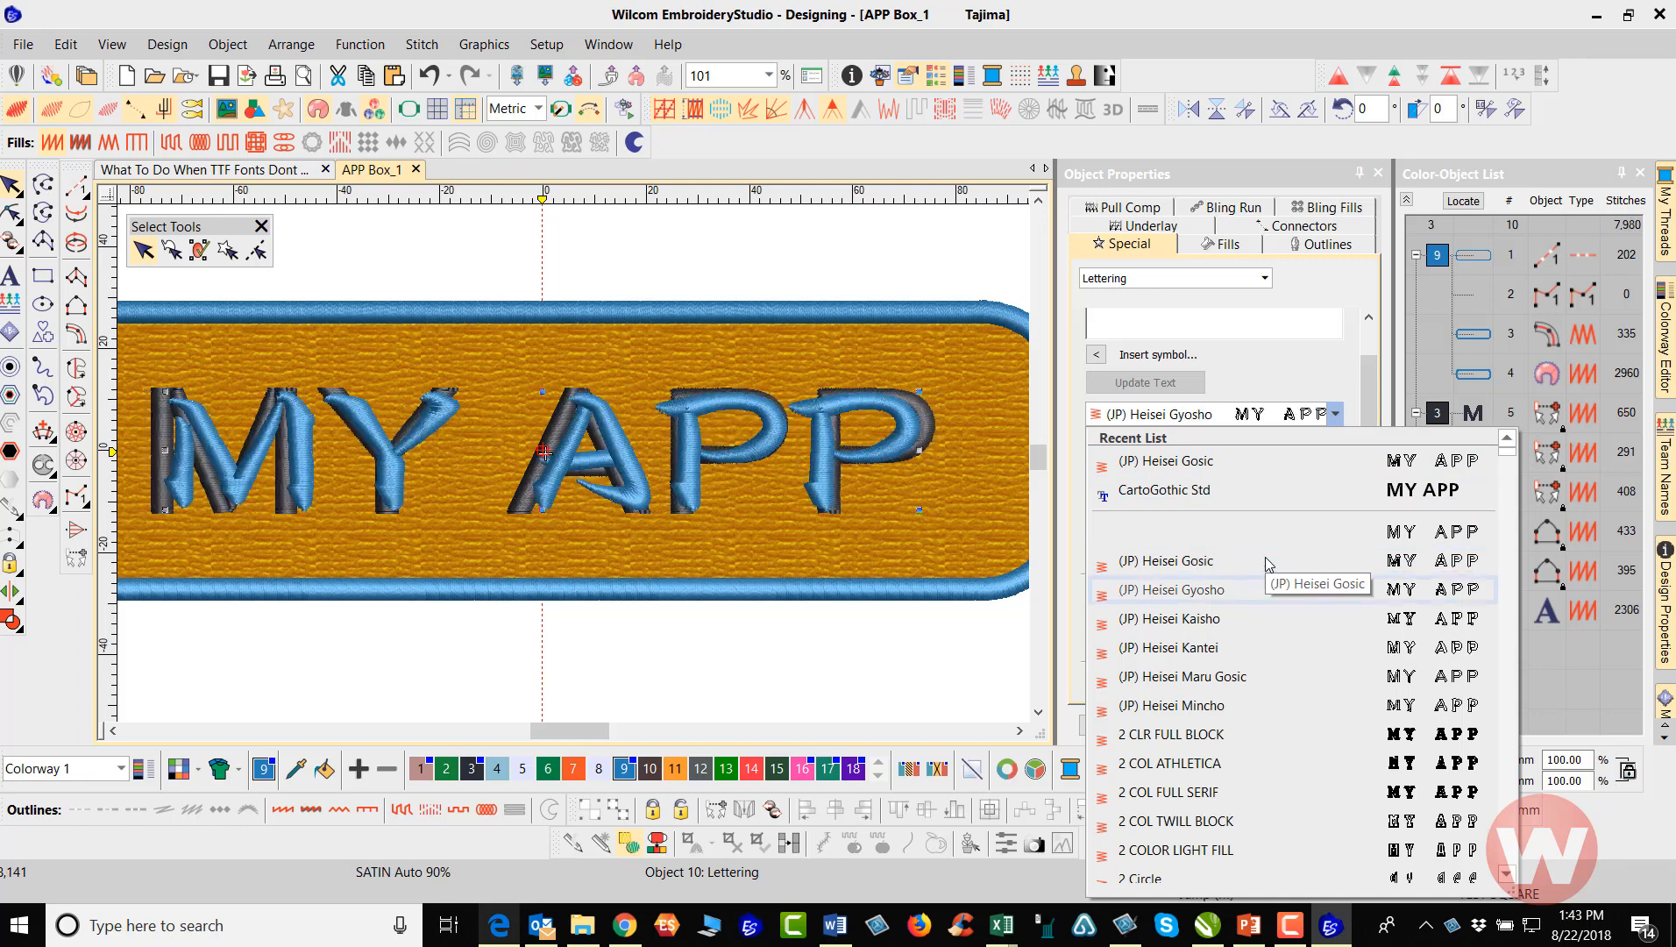
key("Down")
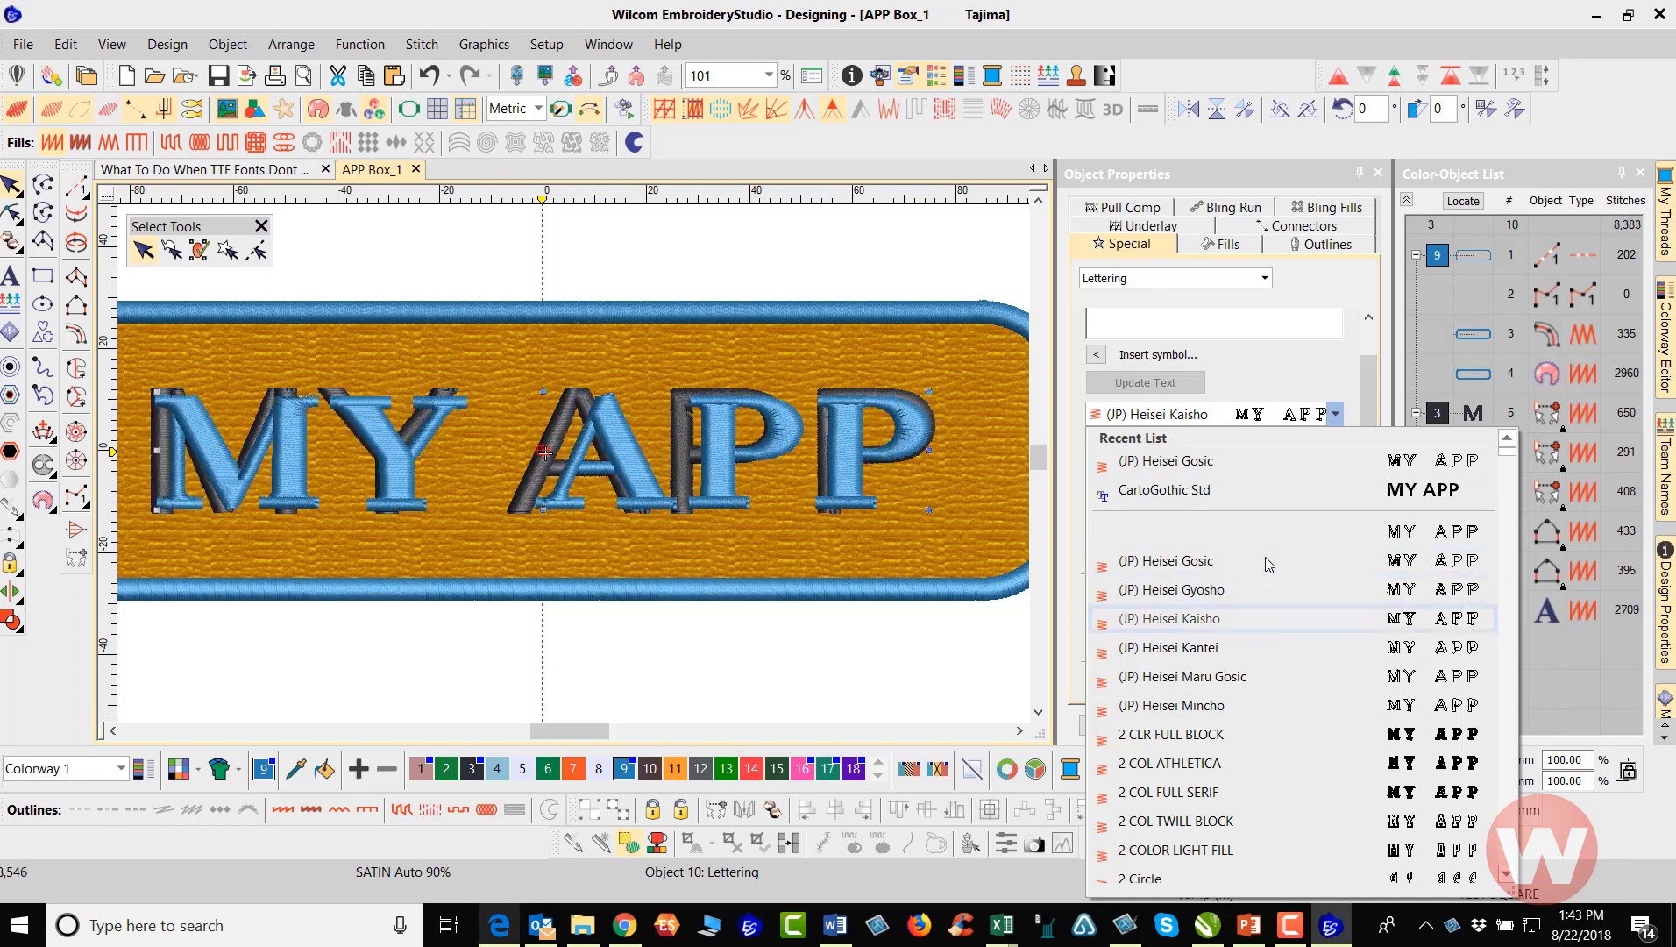
key("Down")
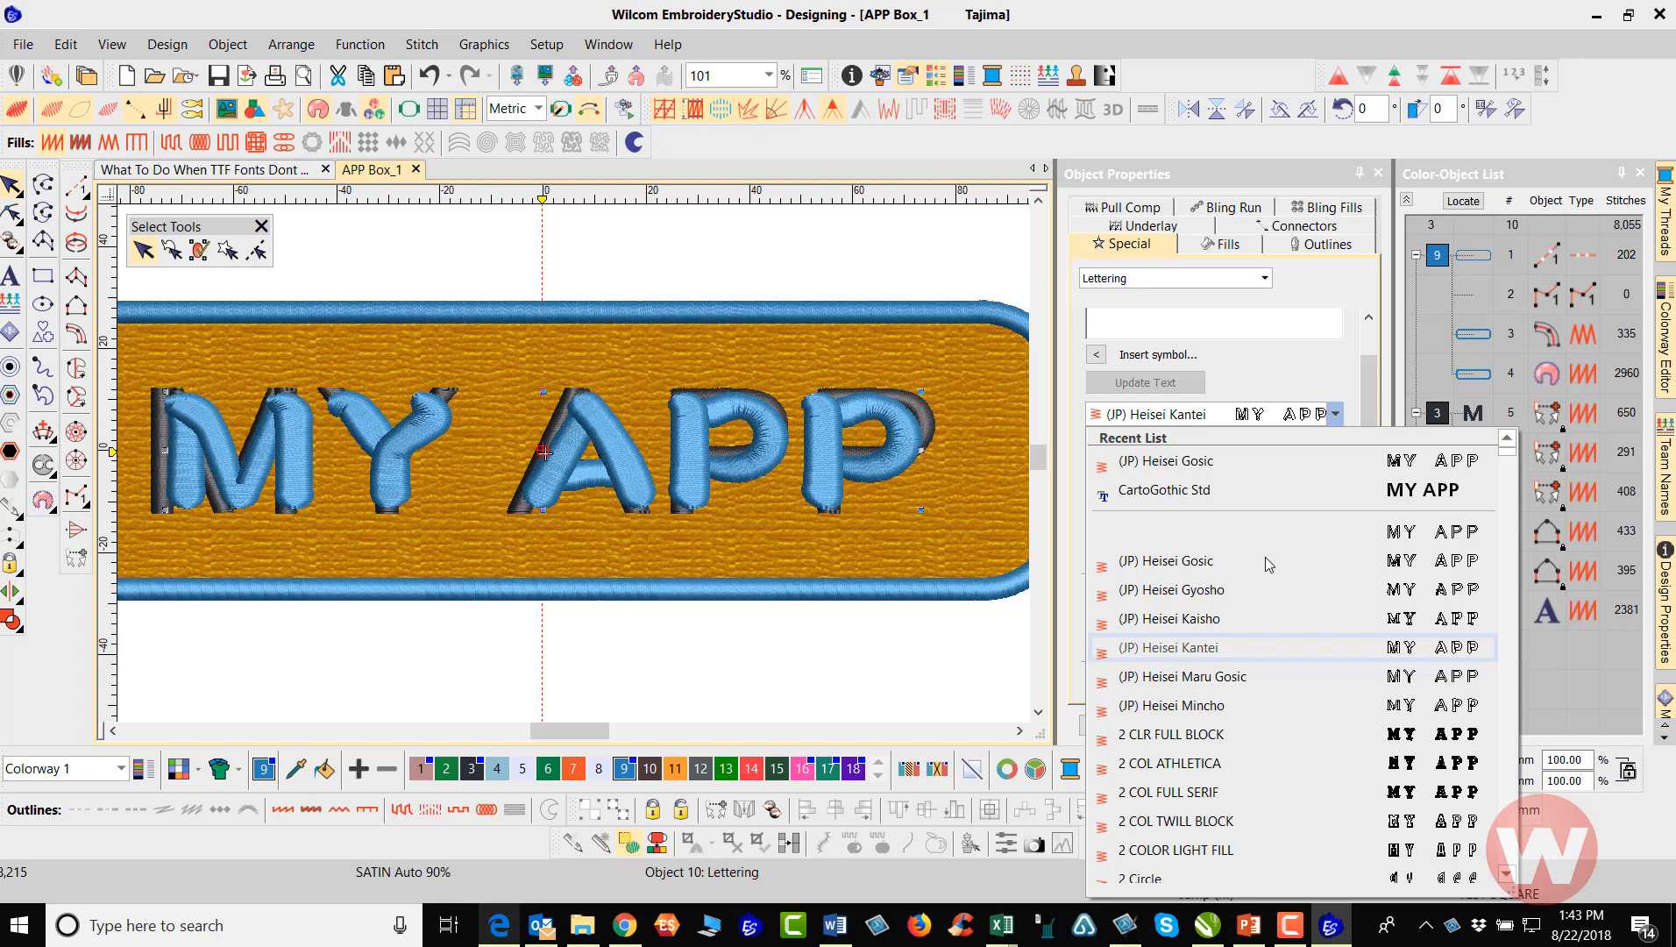
key("Down")
key("Down")
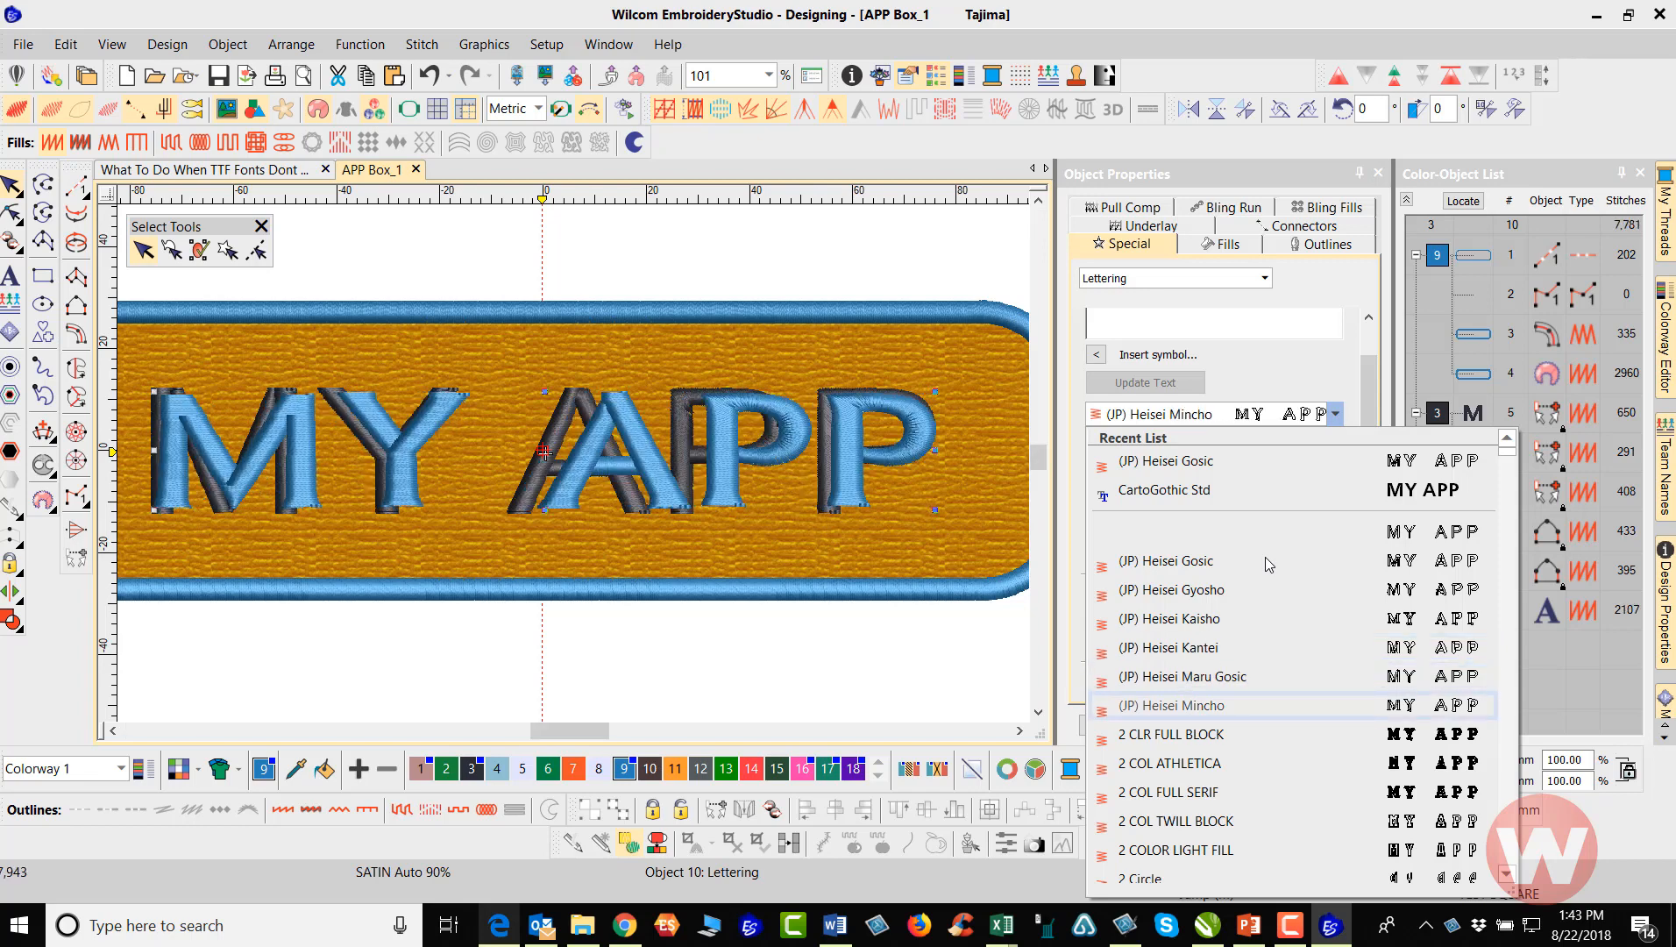
key("Down")
key("Down")
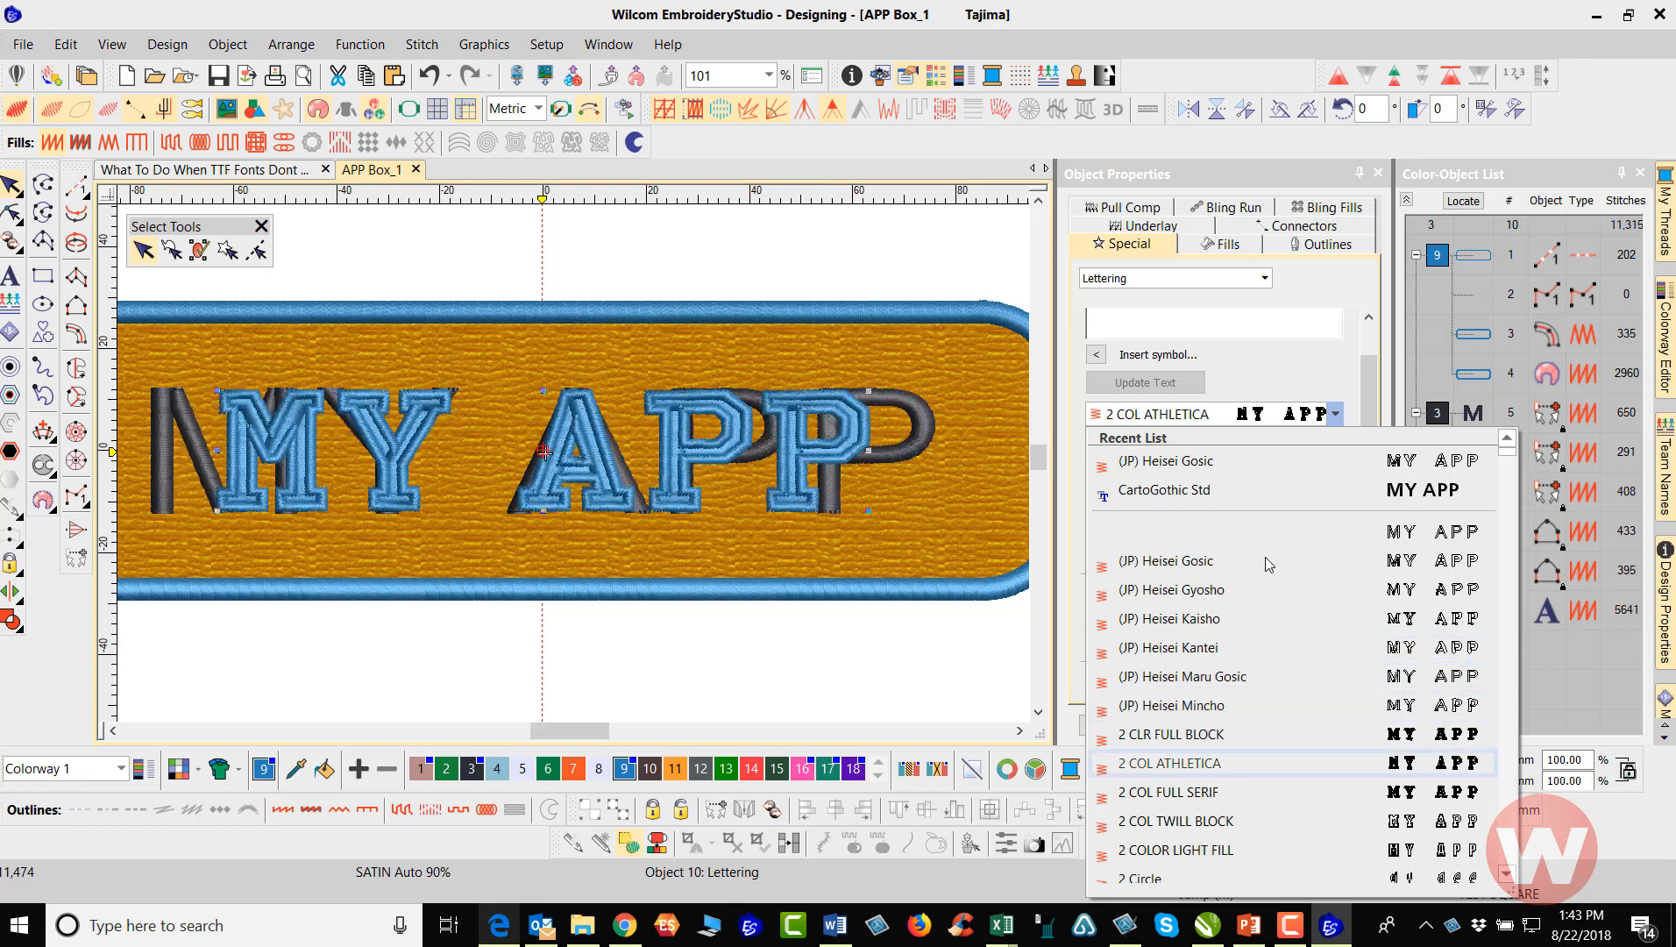
key("Down")
key("Down")
key("Down")
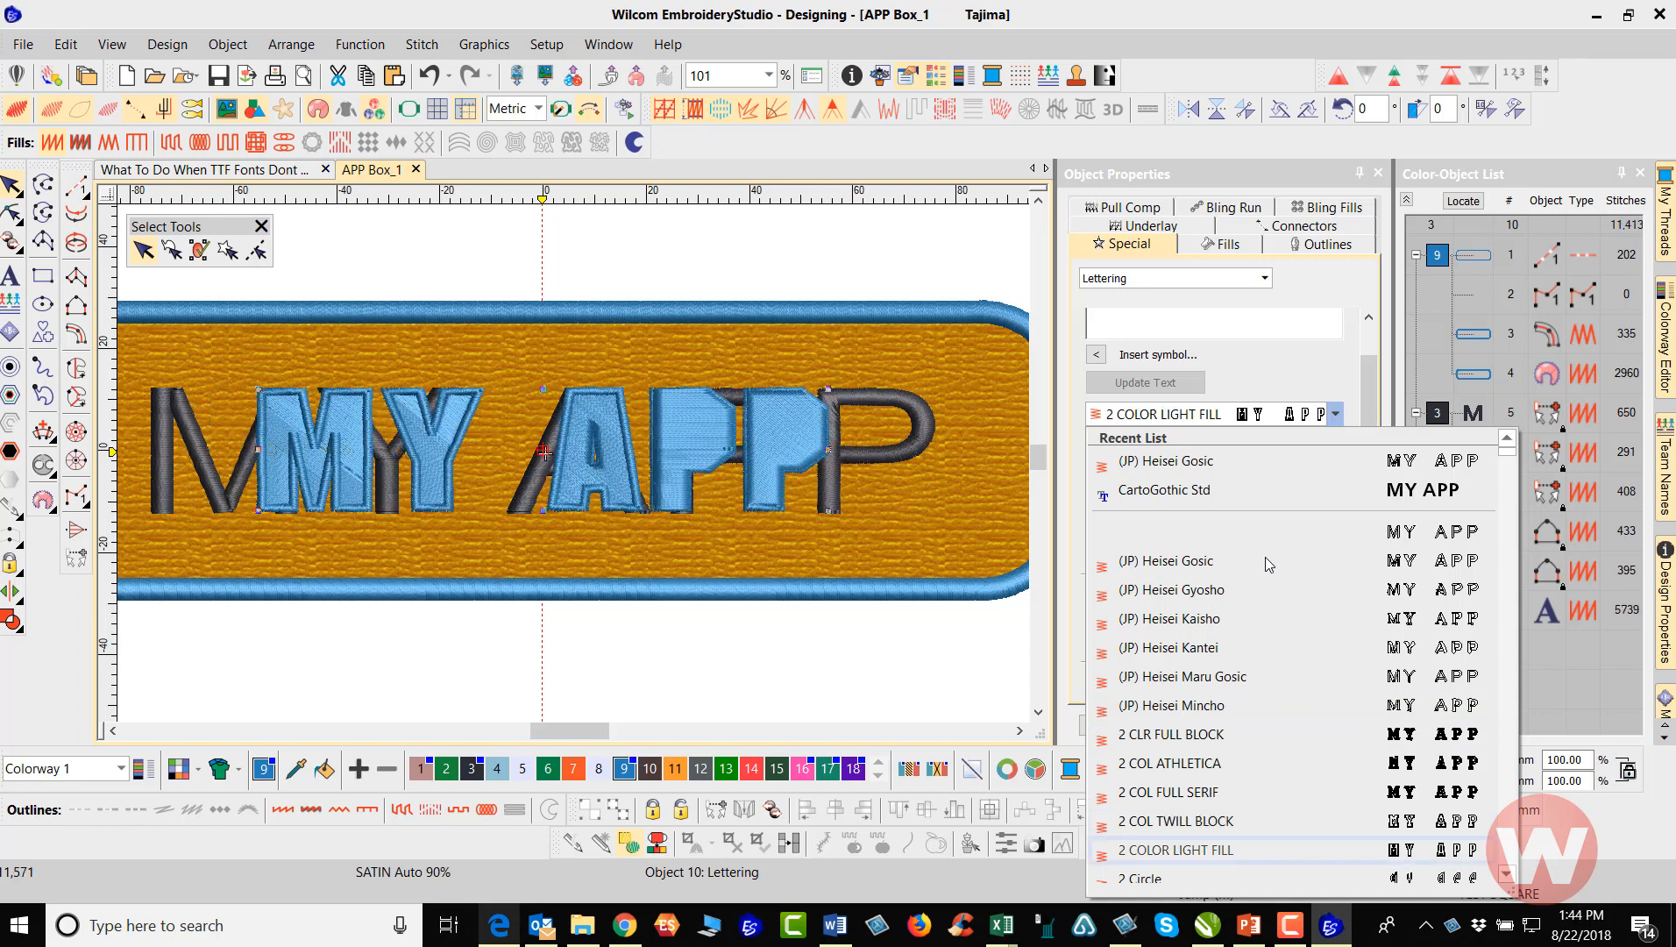
key("Down")
key("Down")
key("Down")
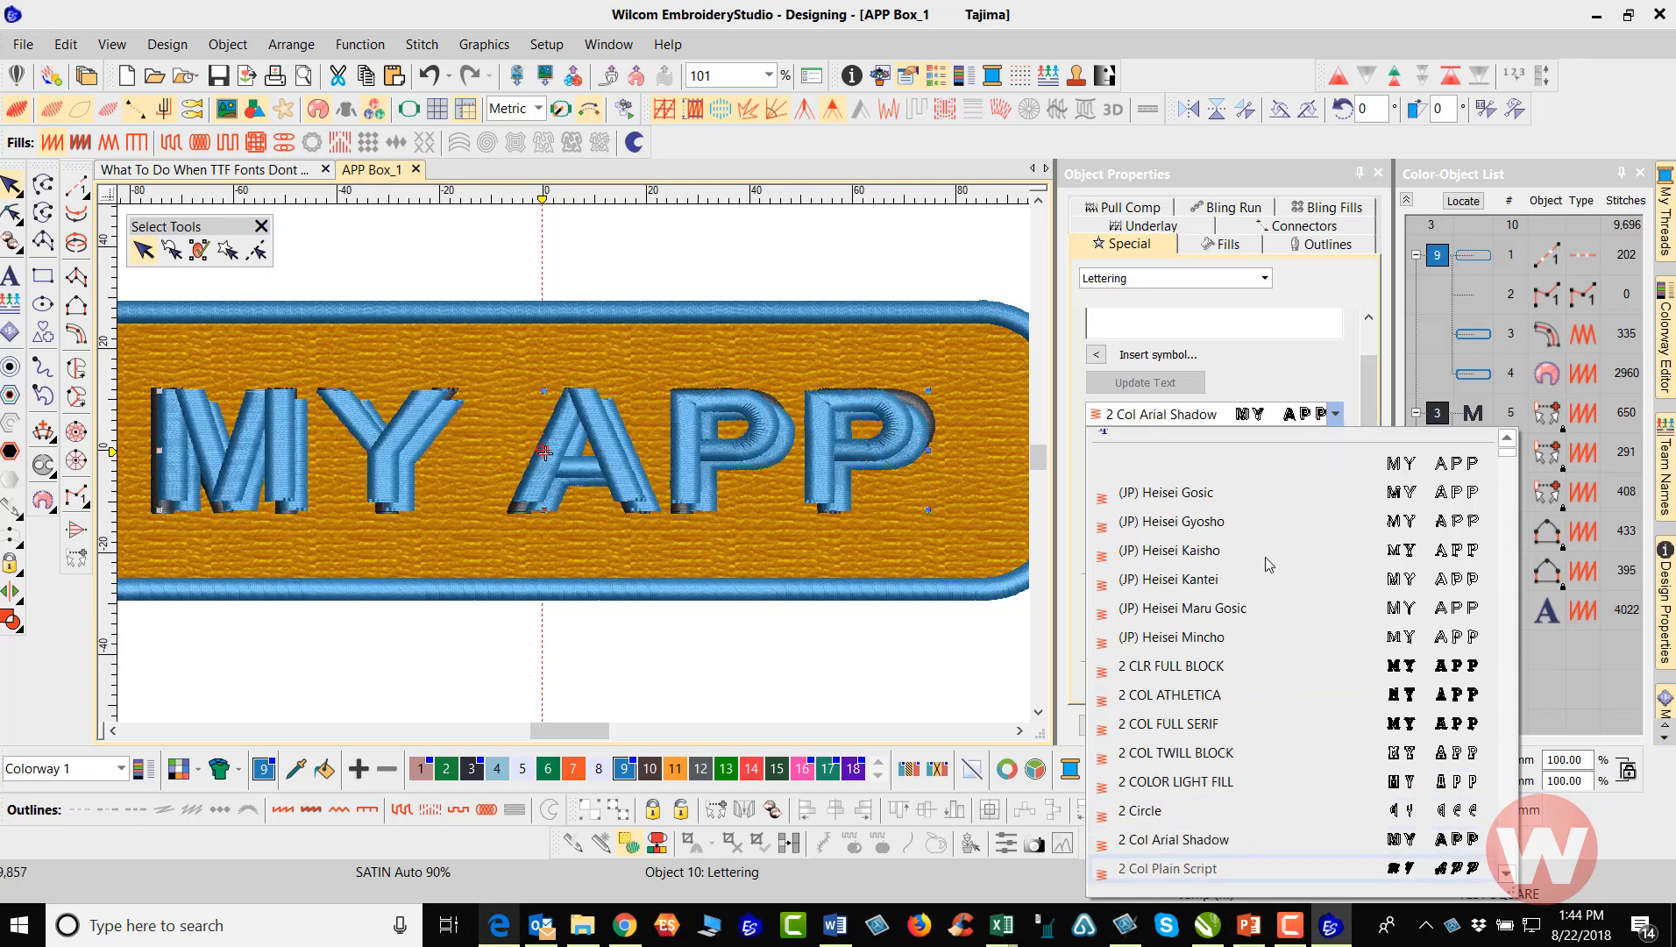
key("Down")
key("Down")
key("Down")
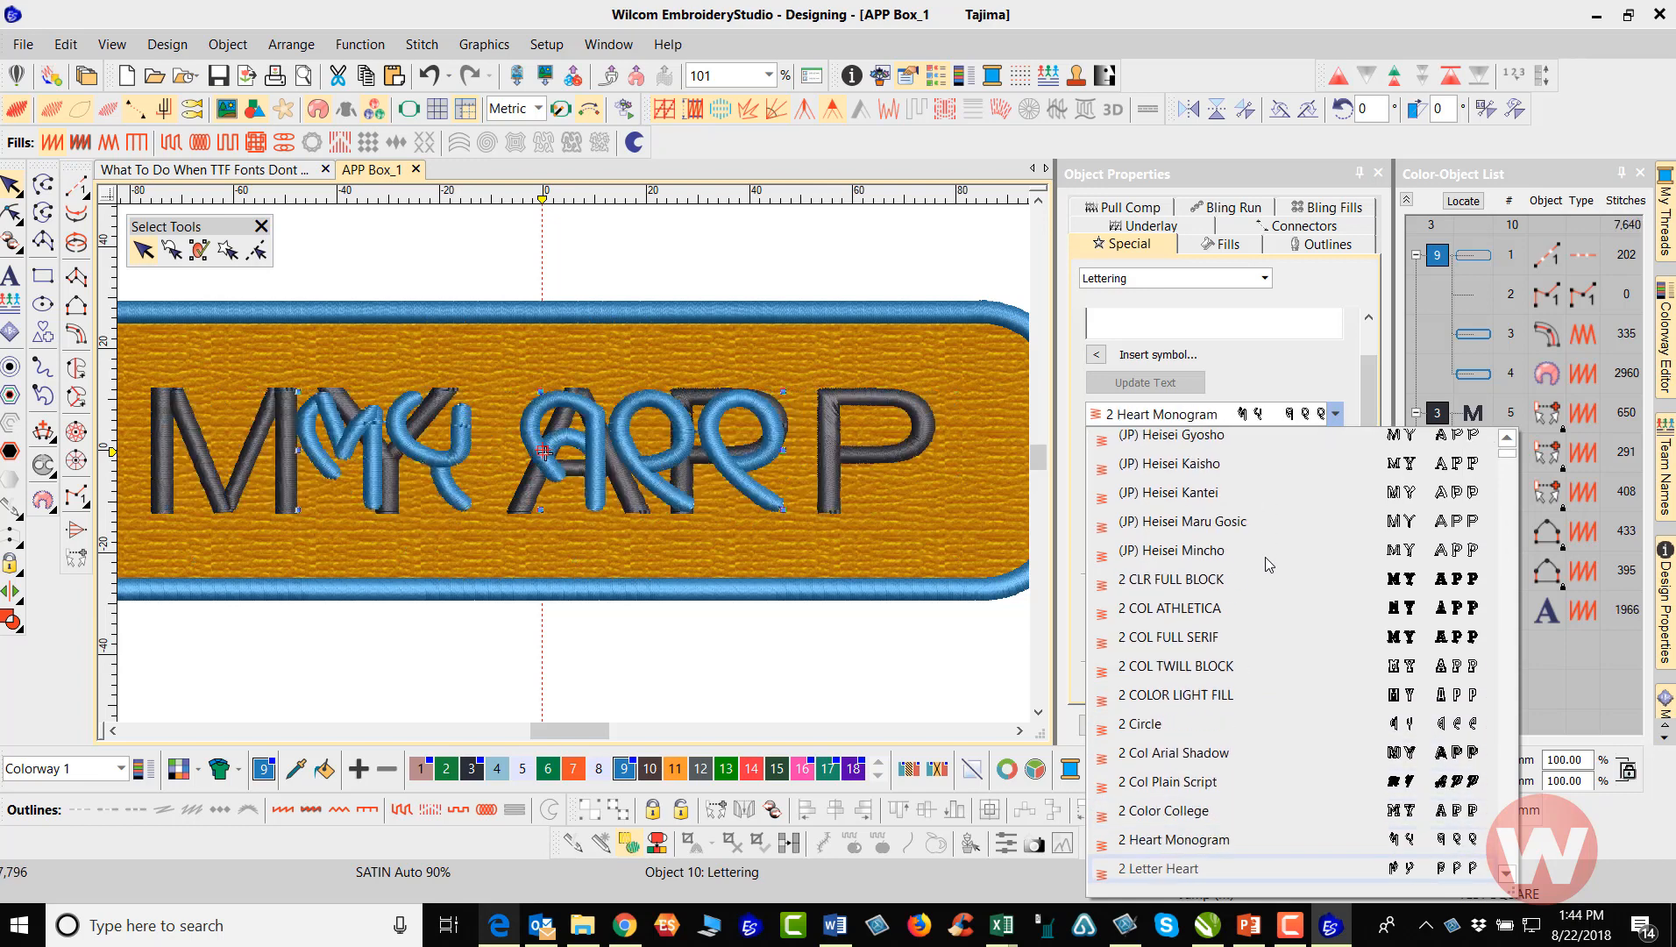
key("Down")
key("Down")
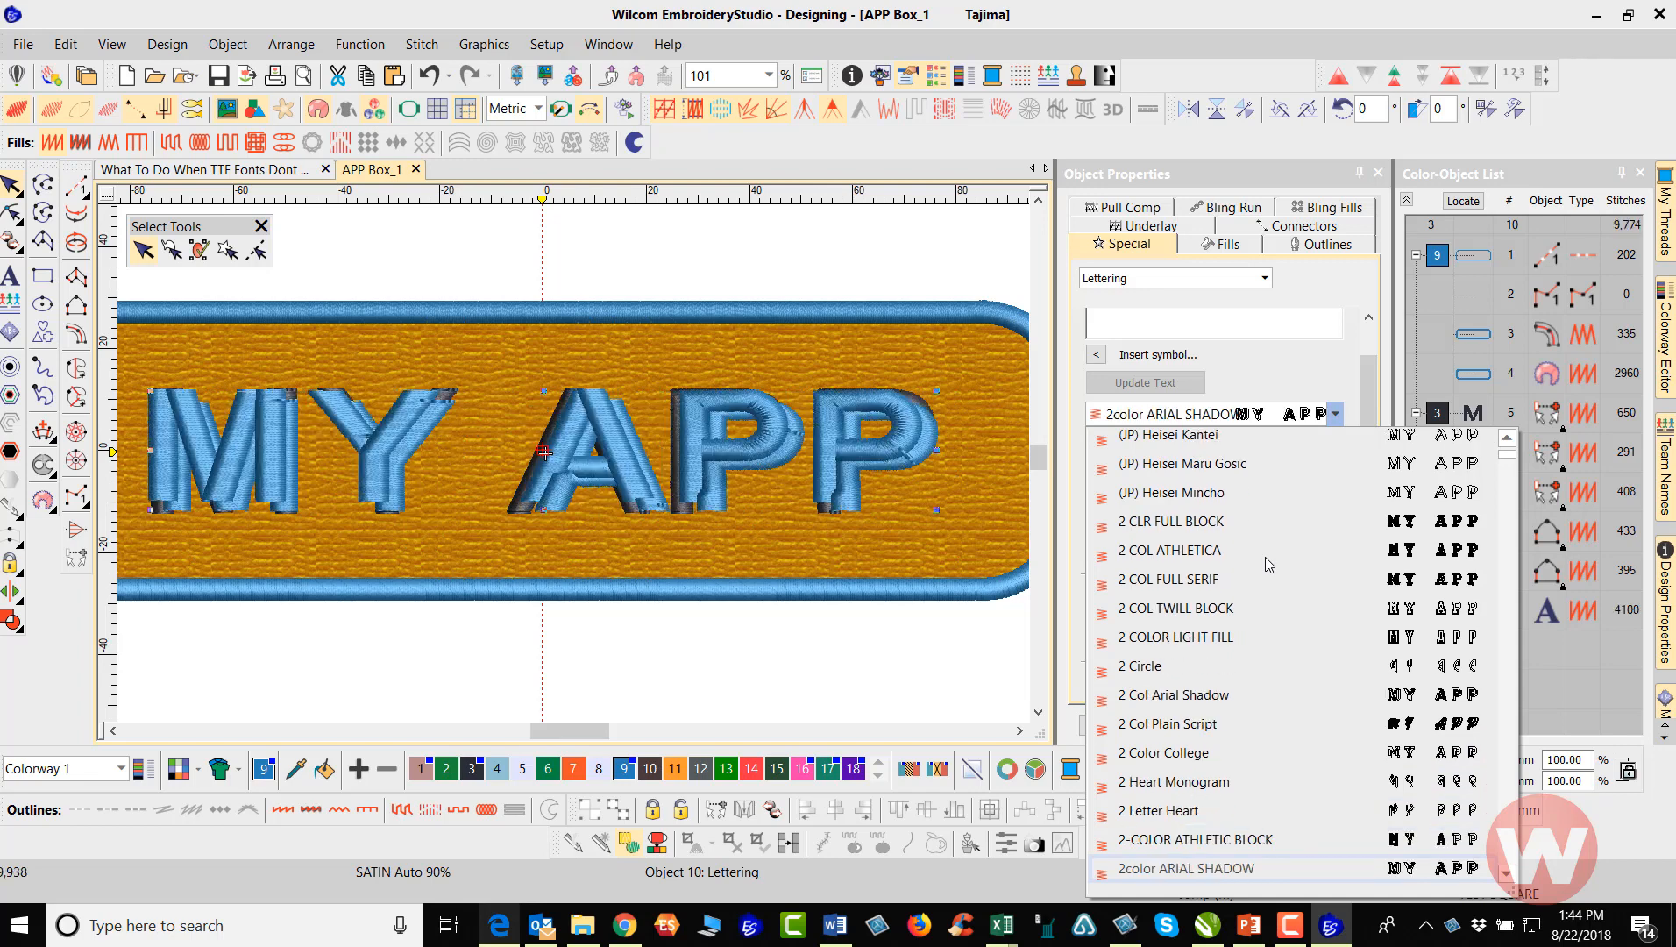
key("Down")
key("Down")
key("Down")
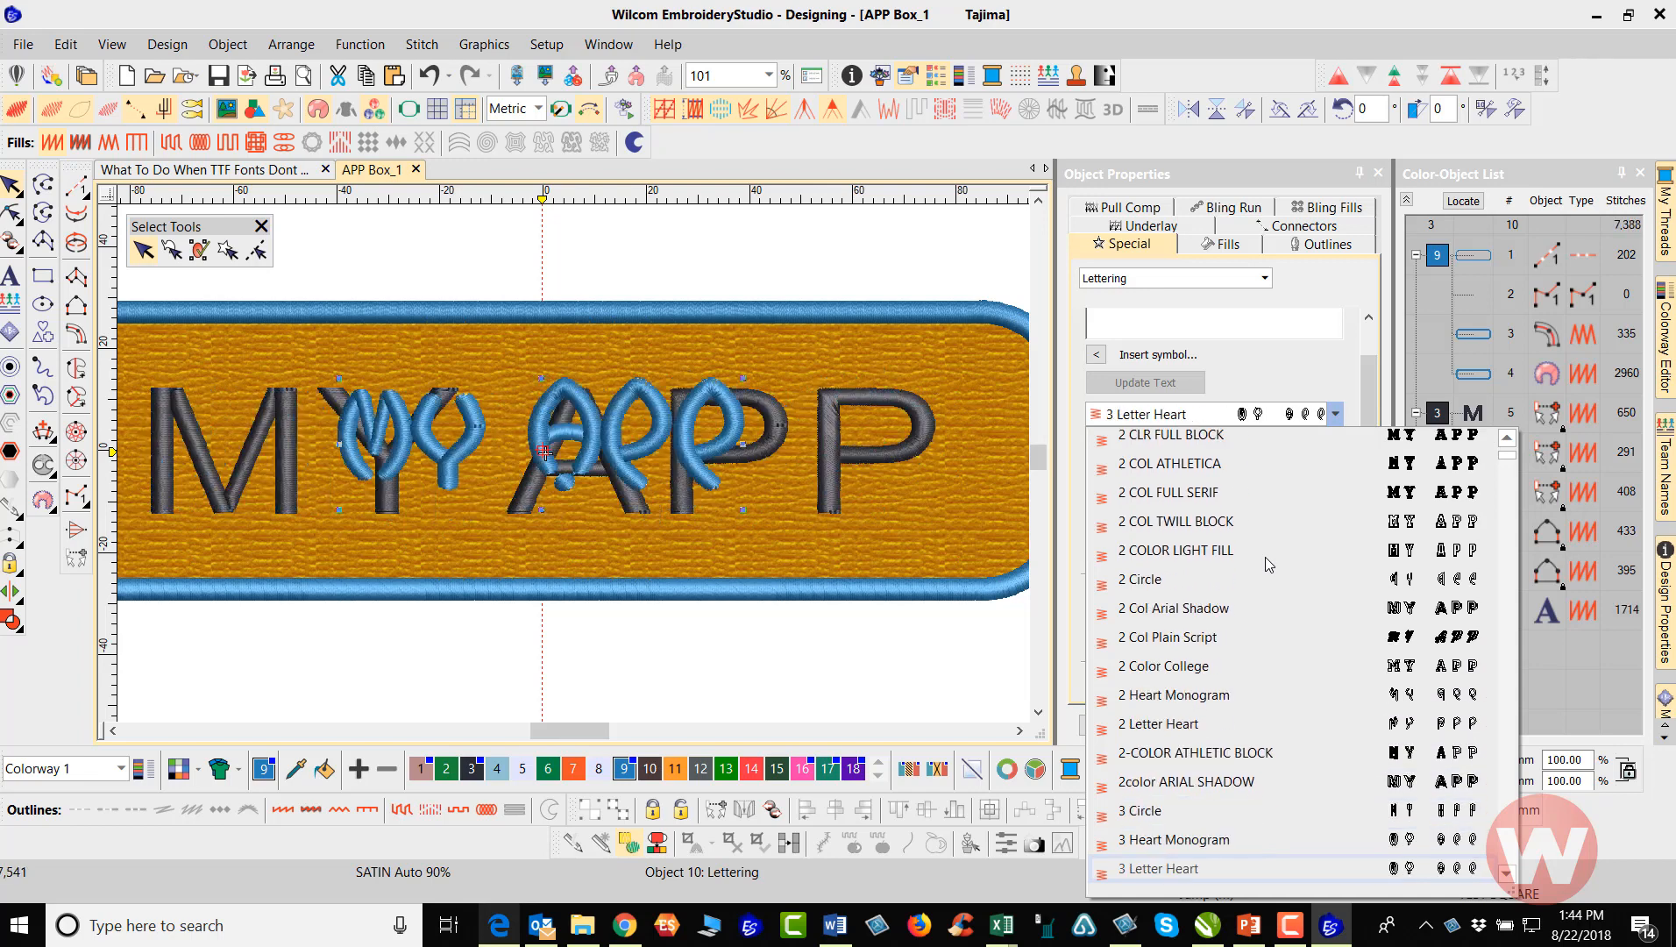
key("Down")
key("Down")
key("Down")
key("Down")
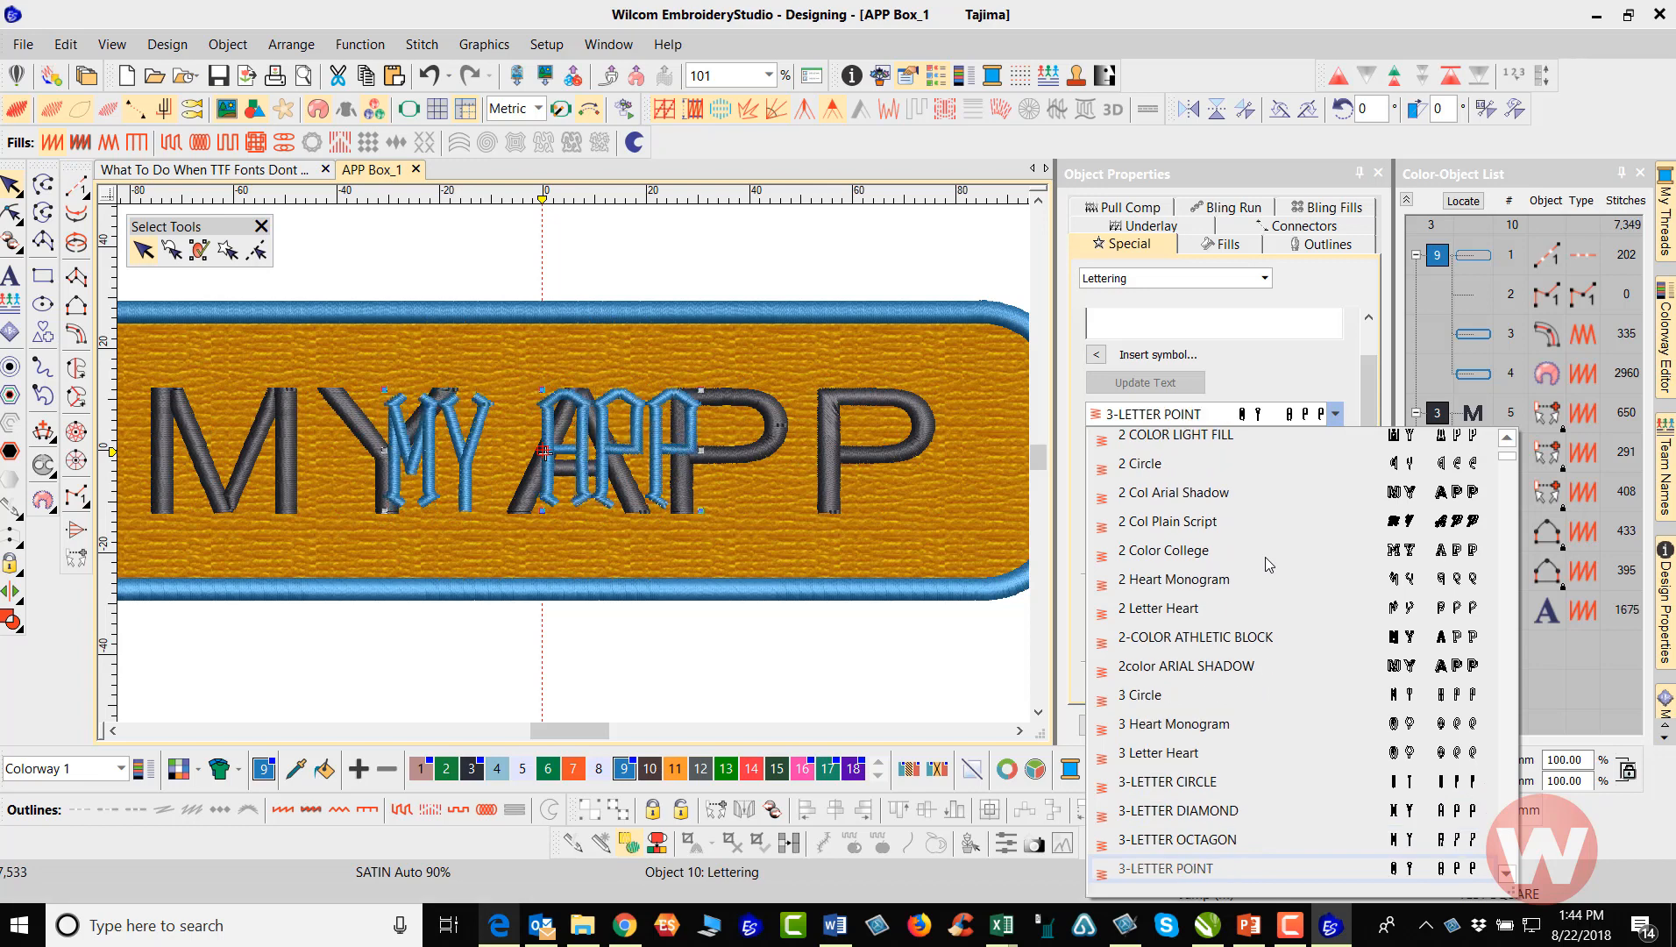
key("Down")
key("Down")
key("Down")
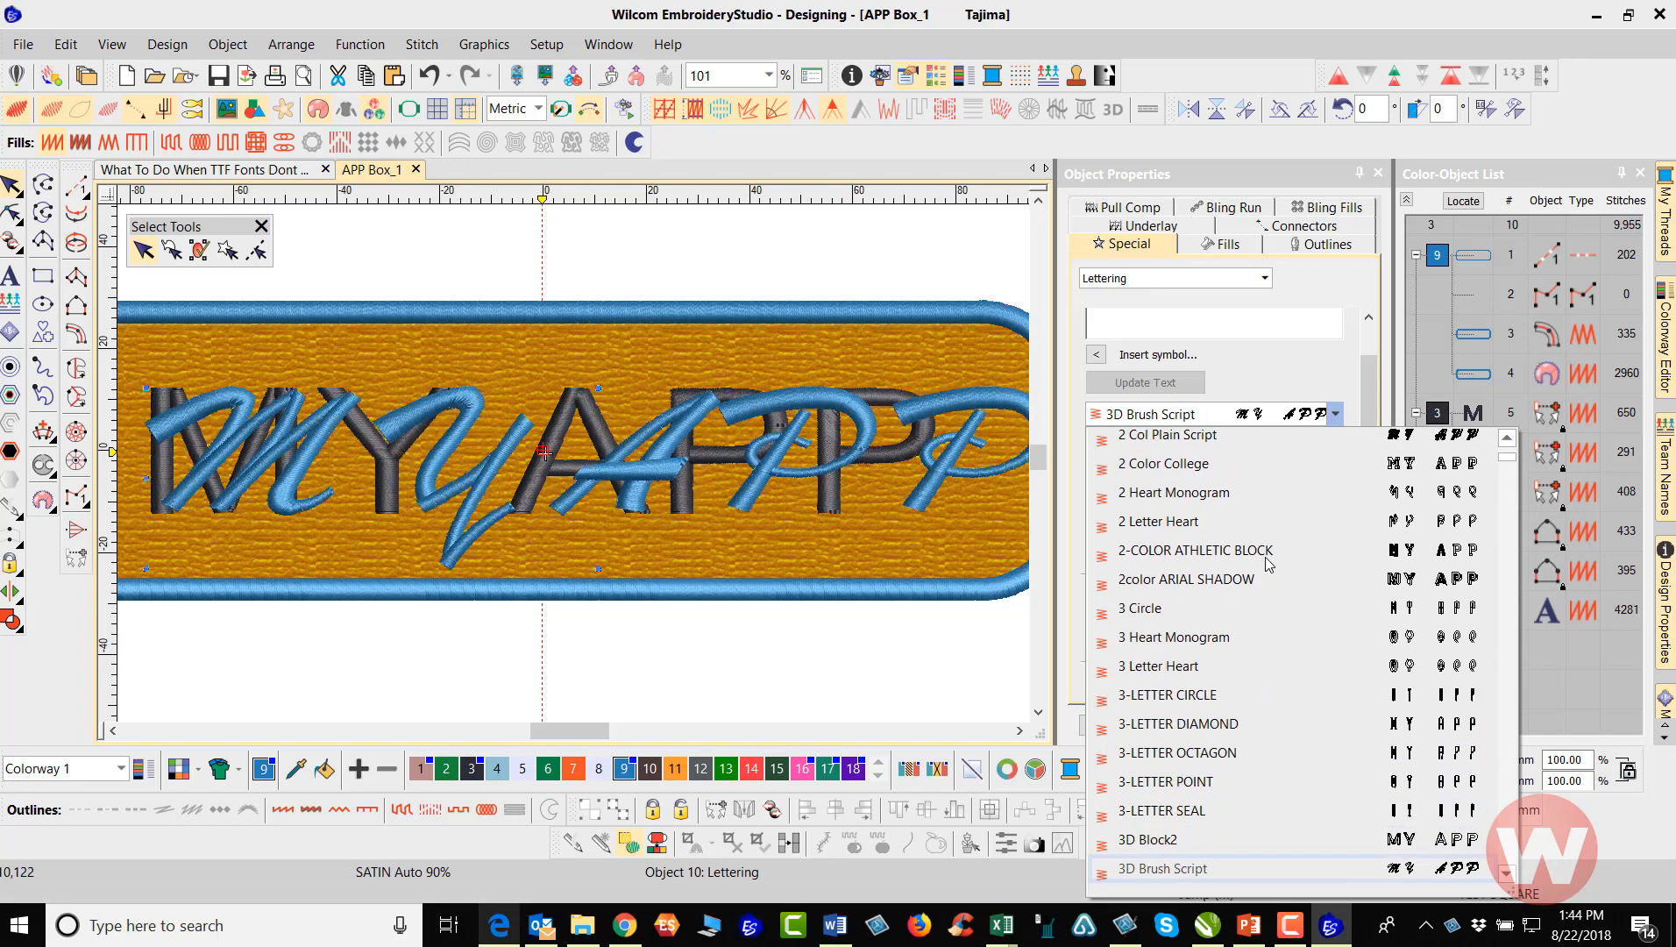
Jump to the fonts starting with C and preview the TrueType fonts from Carolingia through Cheri Liney on the lettering
key("c")
key("Up")
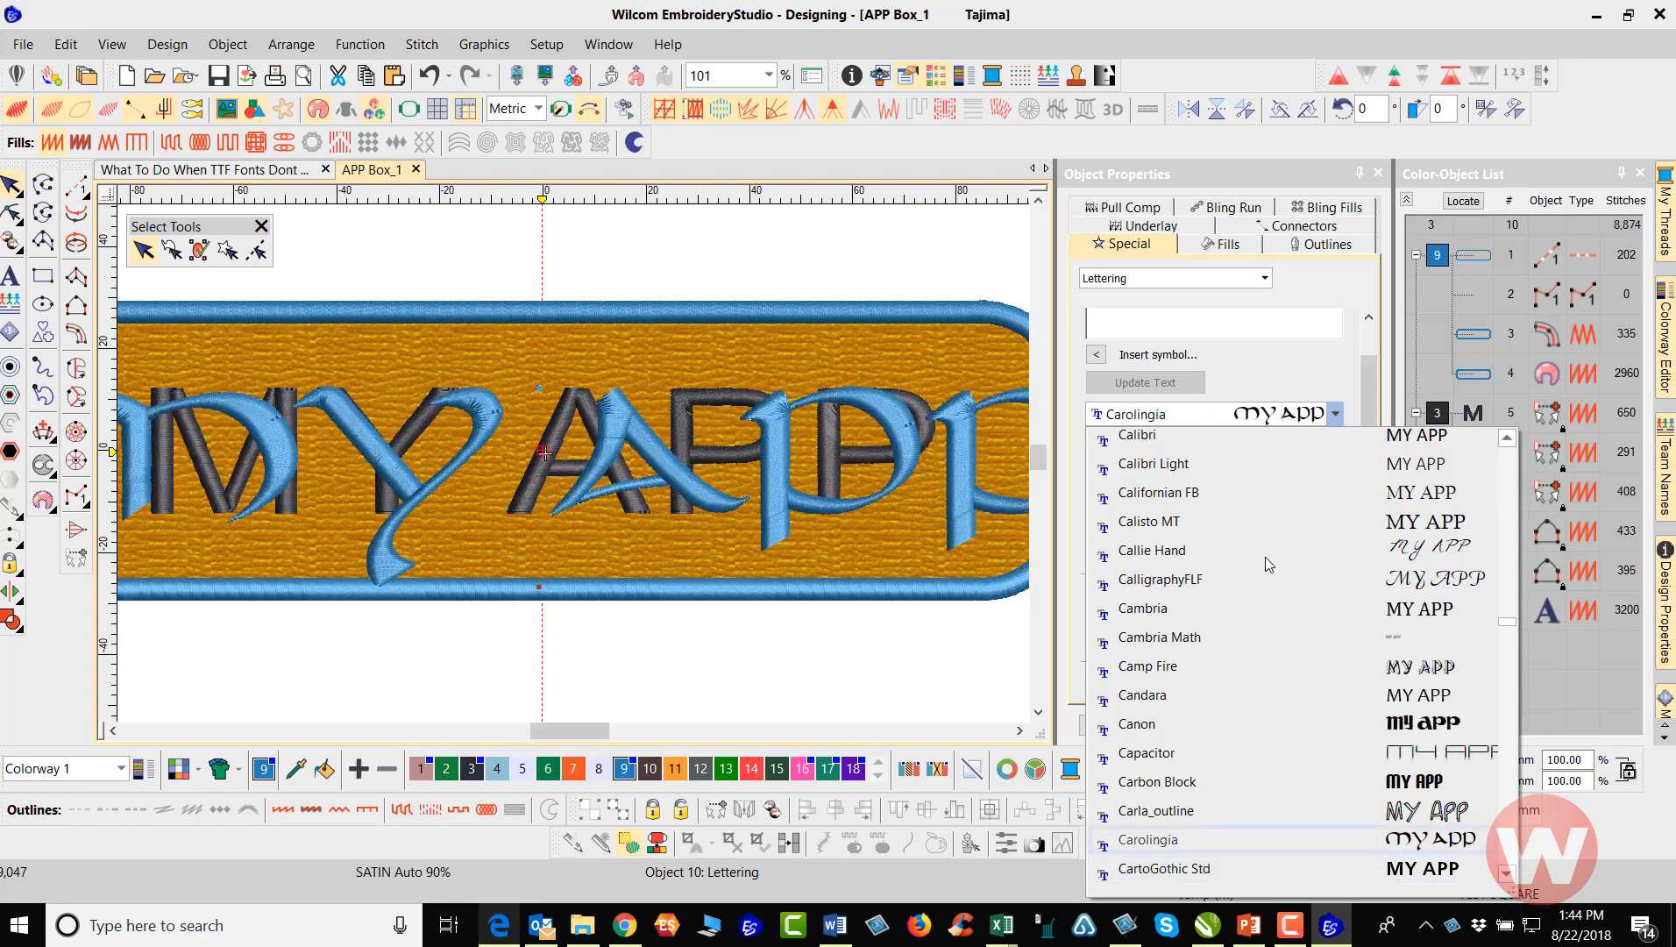
key("Down")
key("Down")
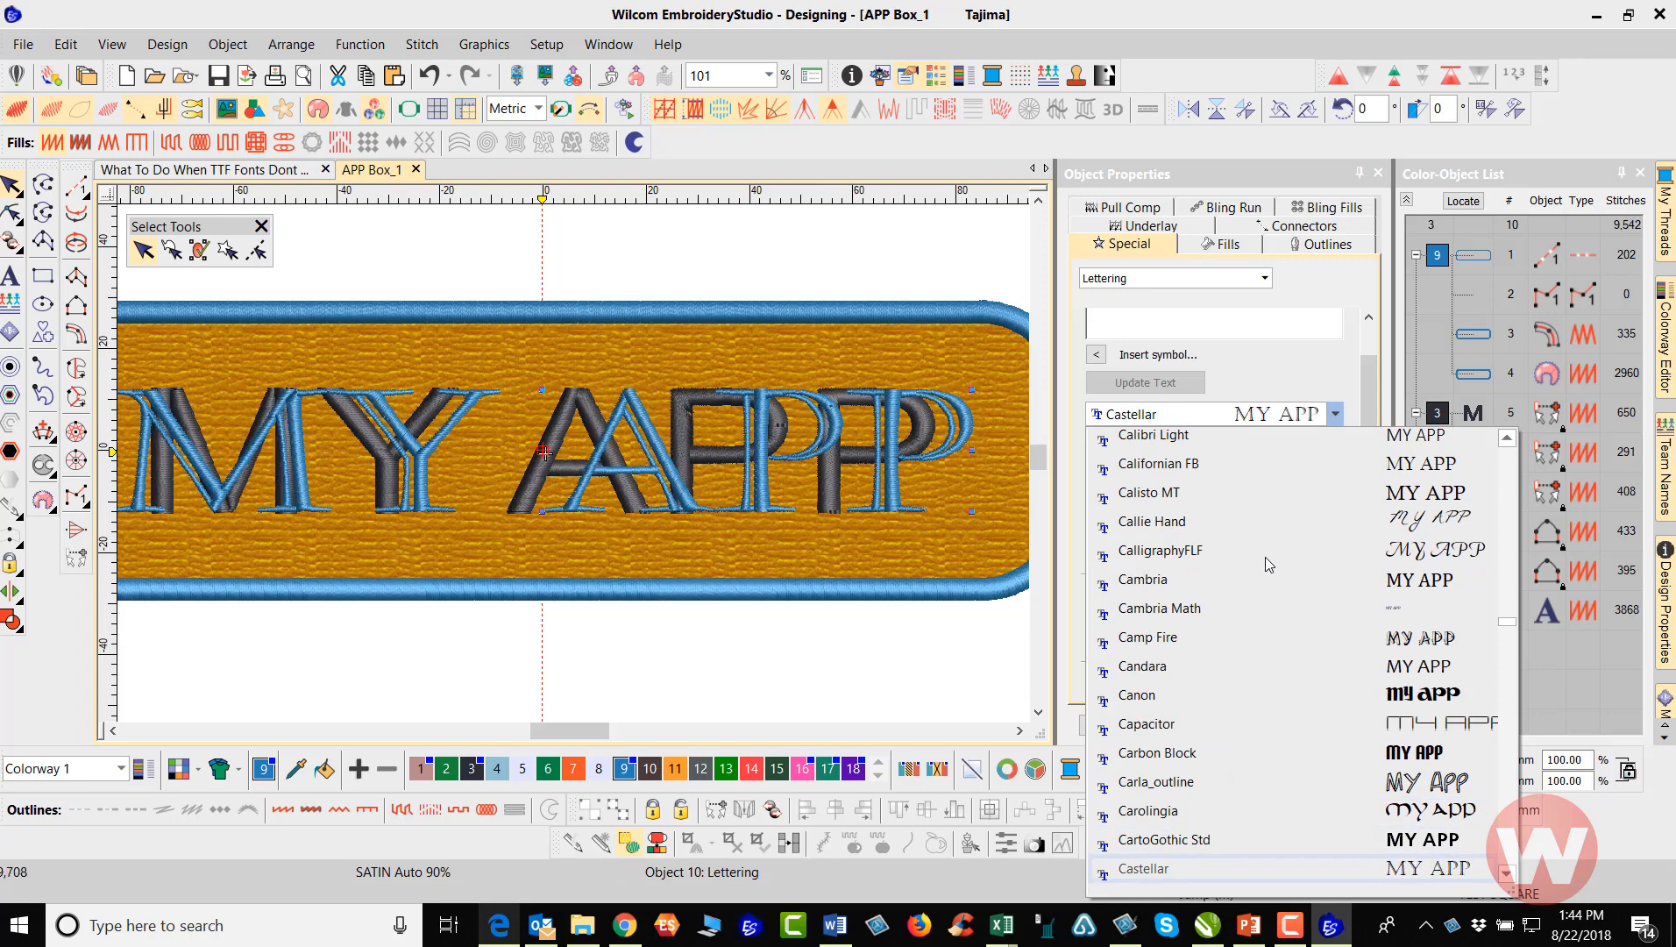
key("Down")
key("Down")
key("Down")
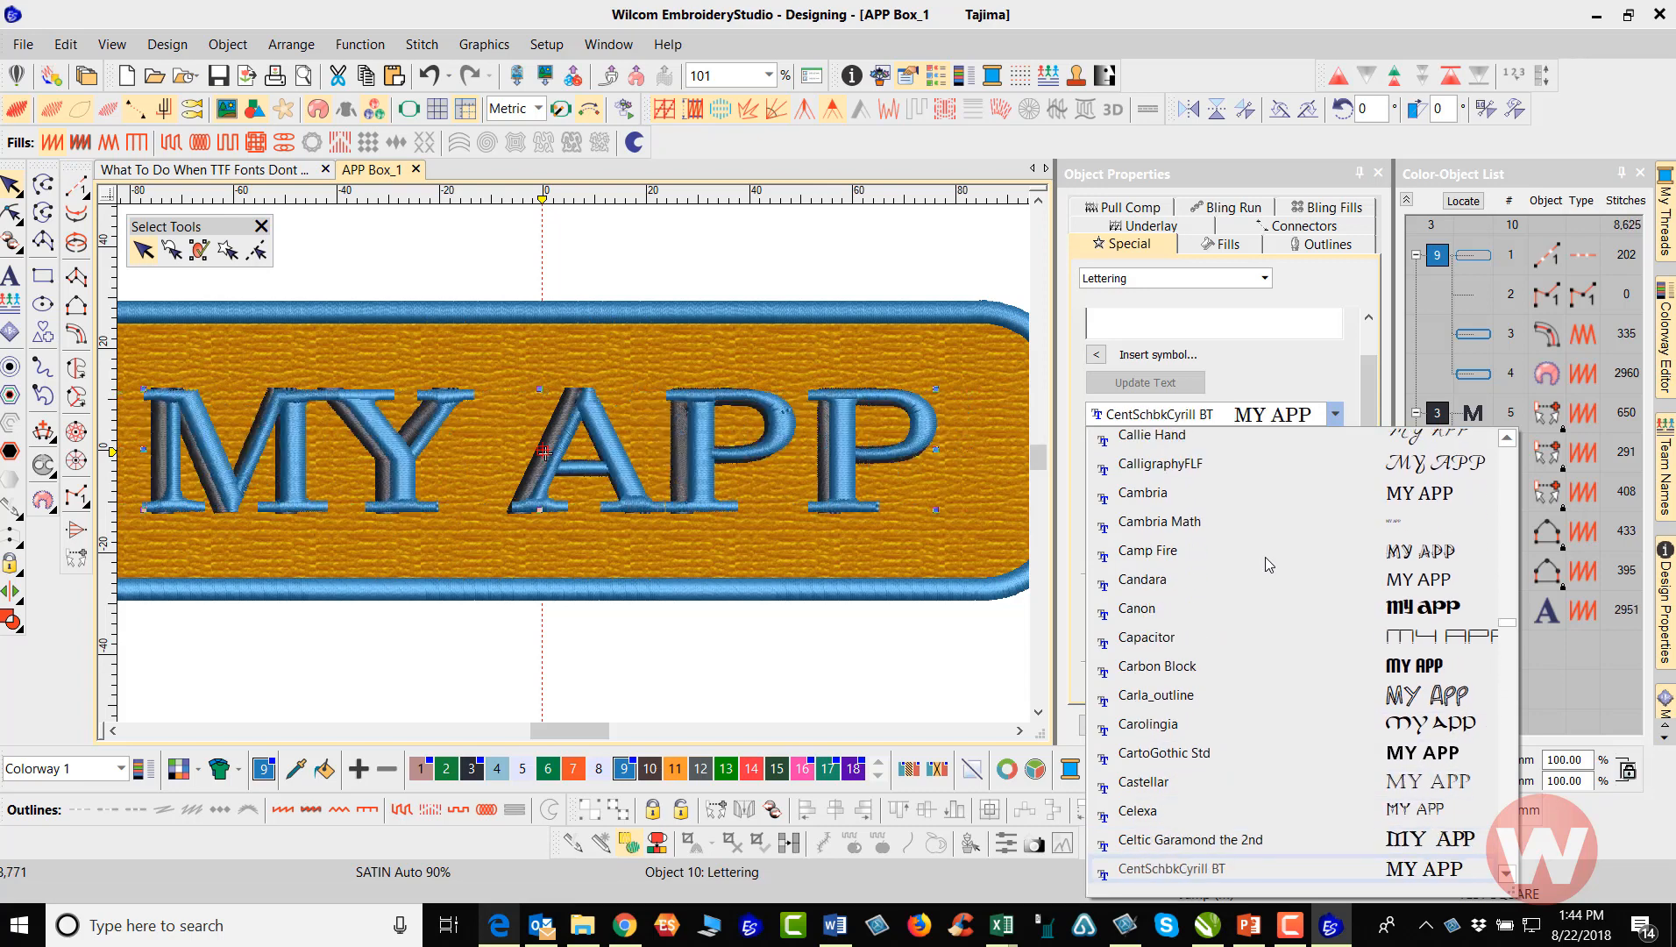
key("Down")
key("Down")
key("Down")
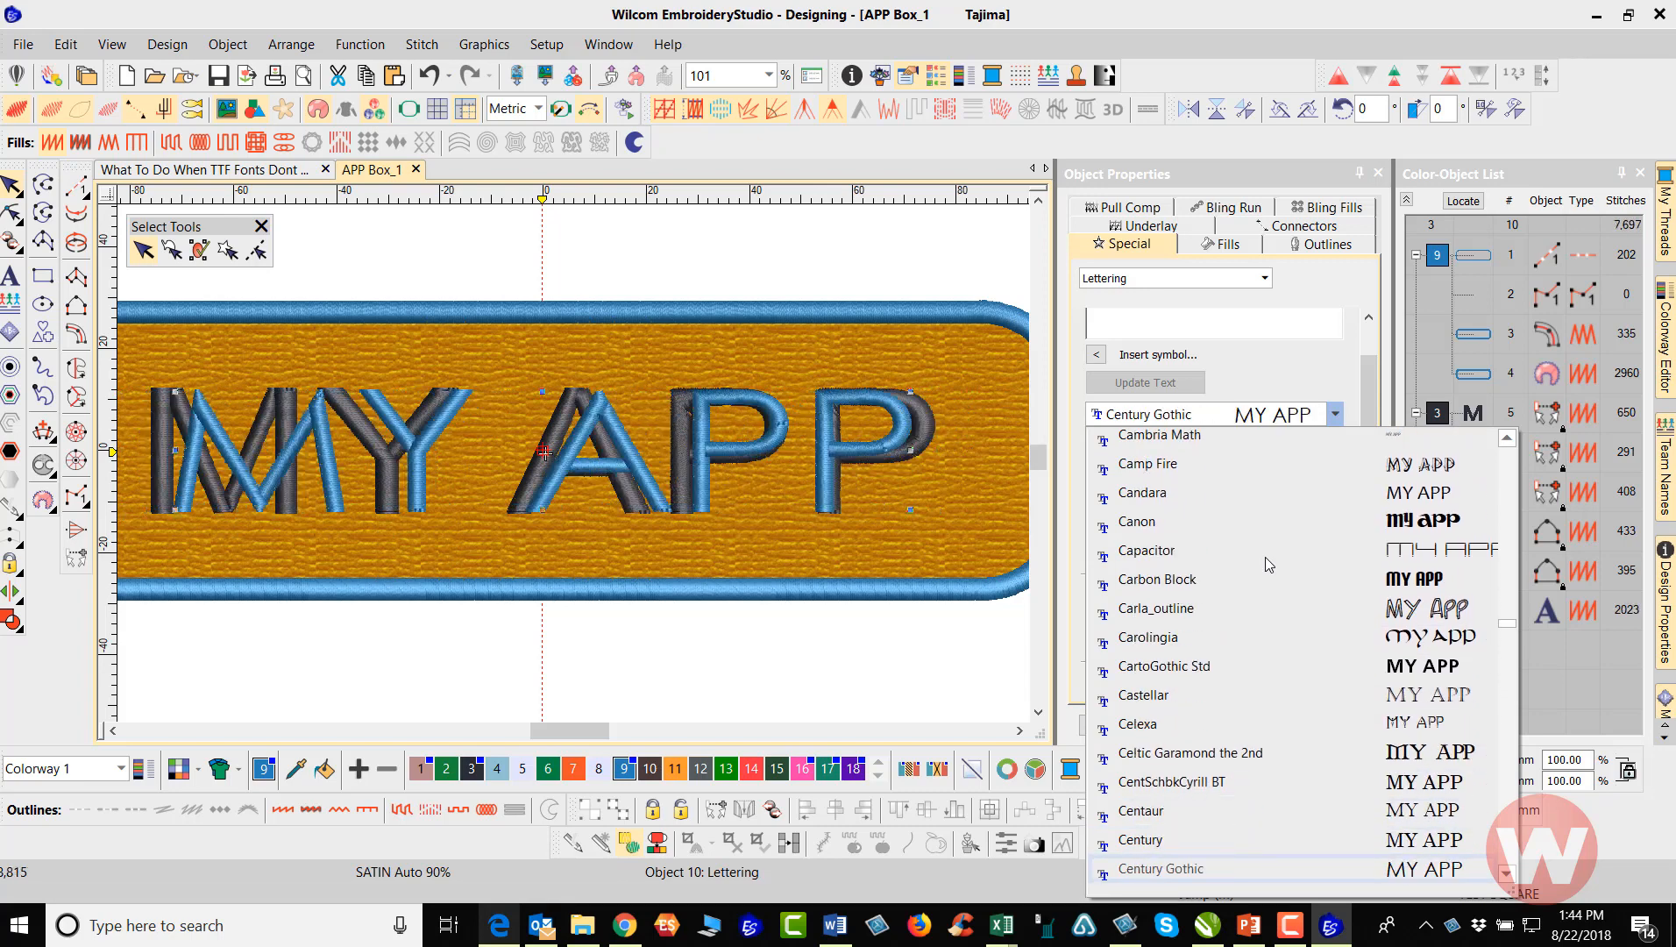
key("Down")
key("Down")
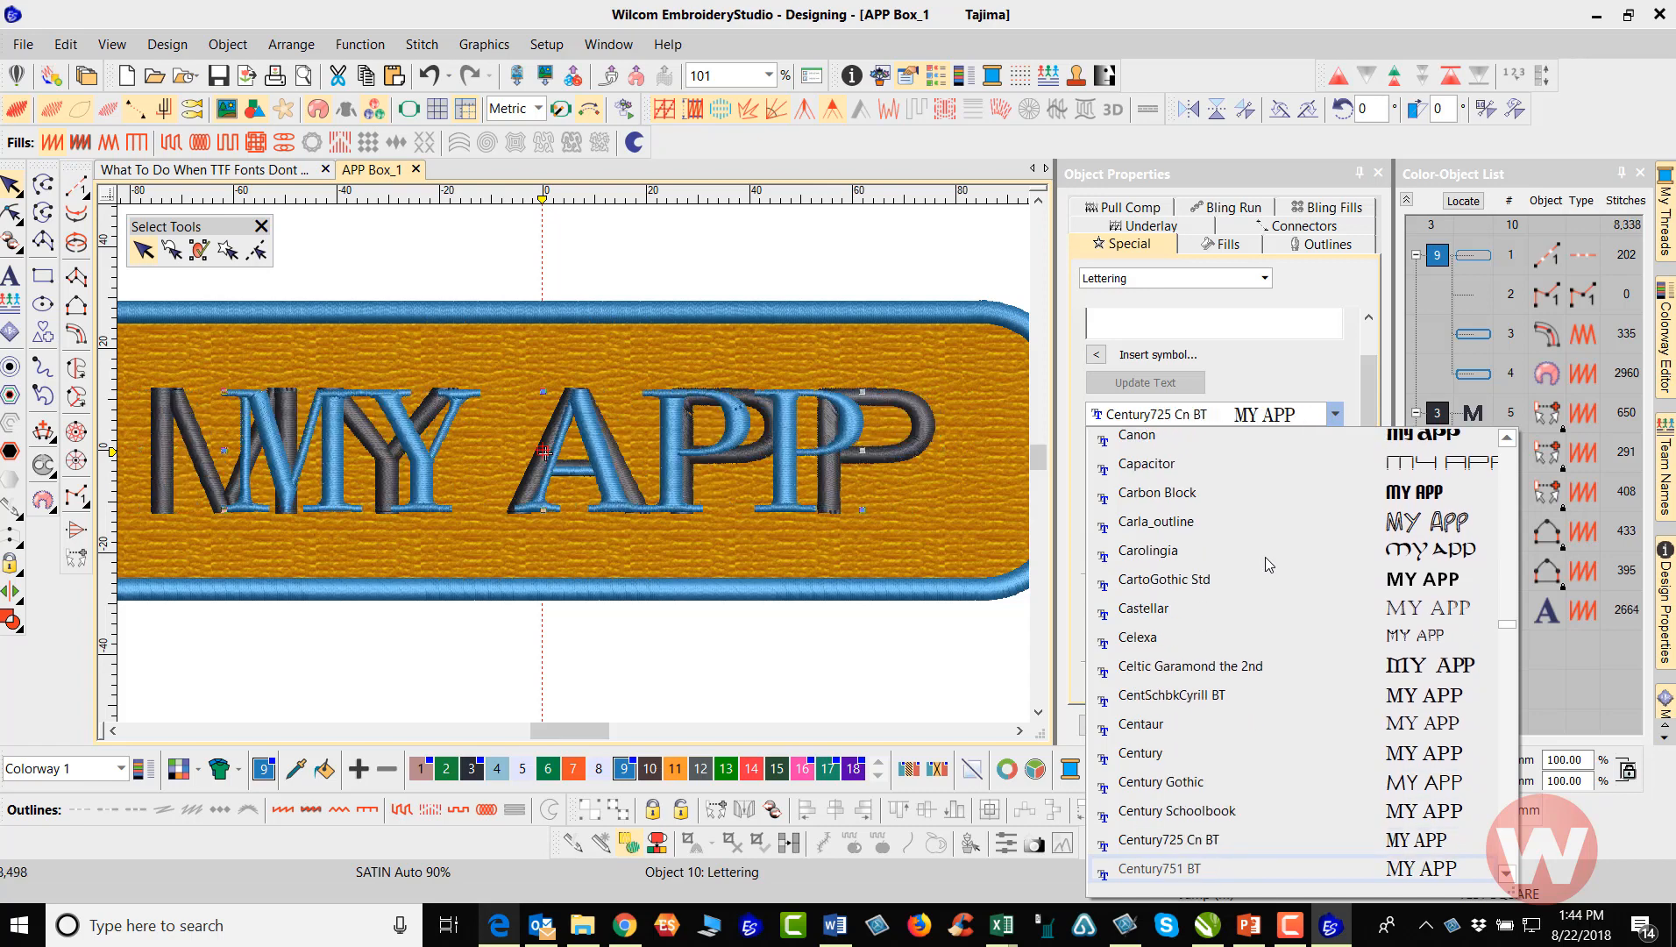
key("Down")
key("Down")
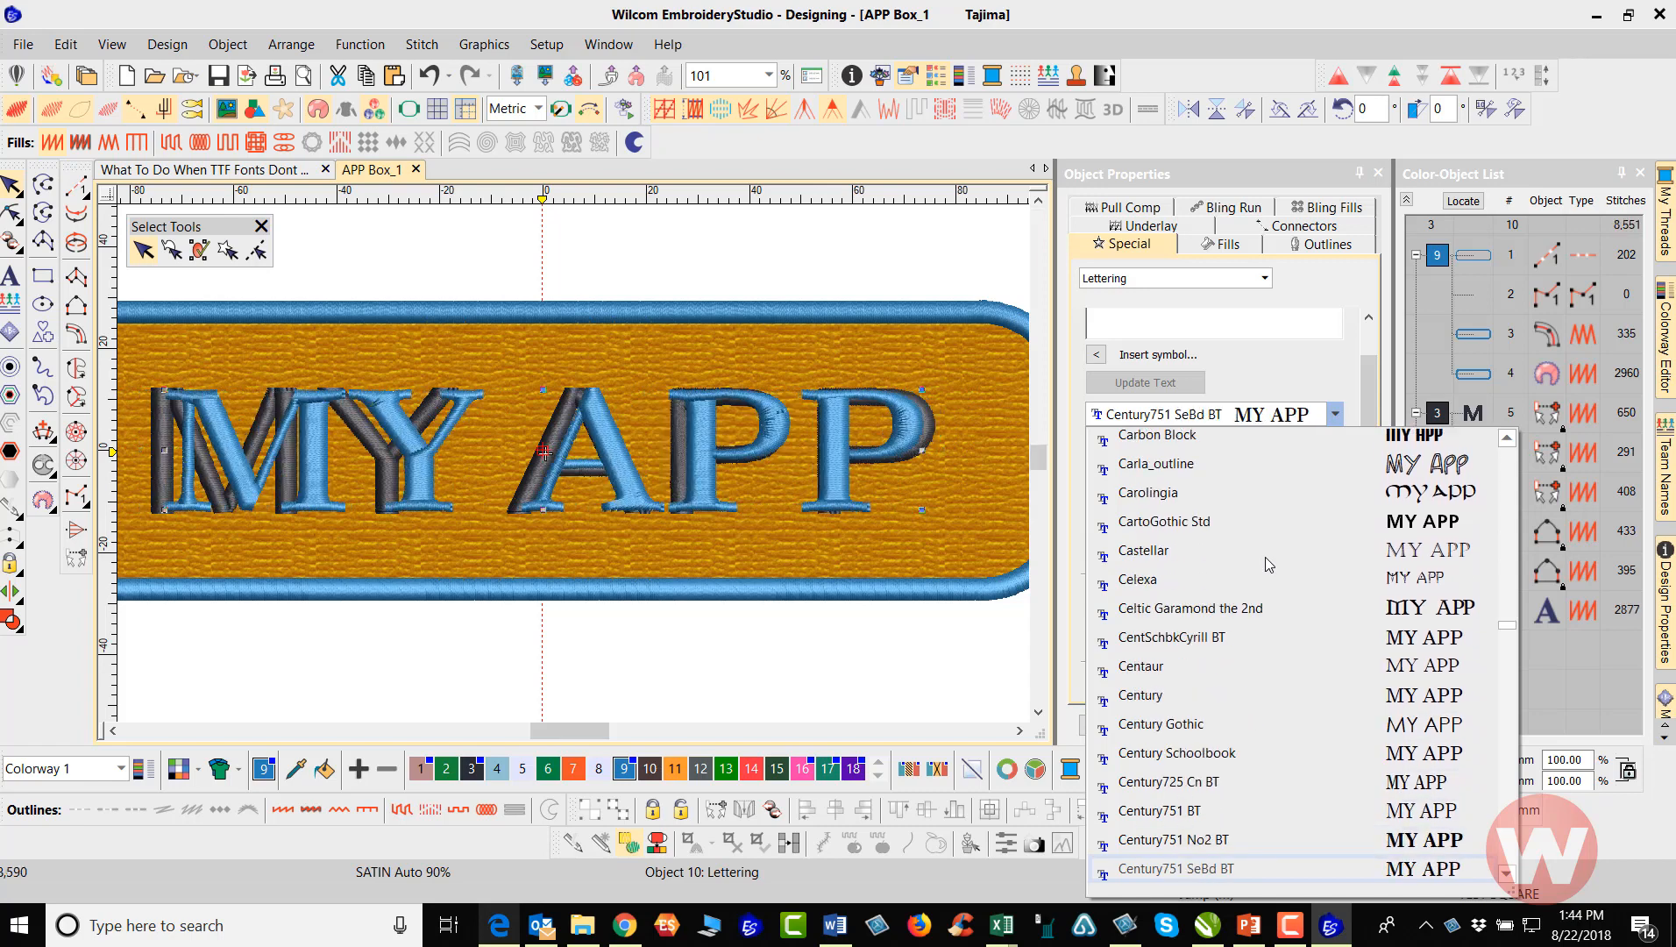
key("Down")
key("Down")
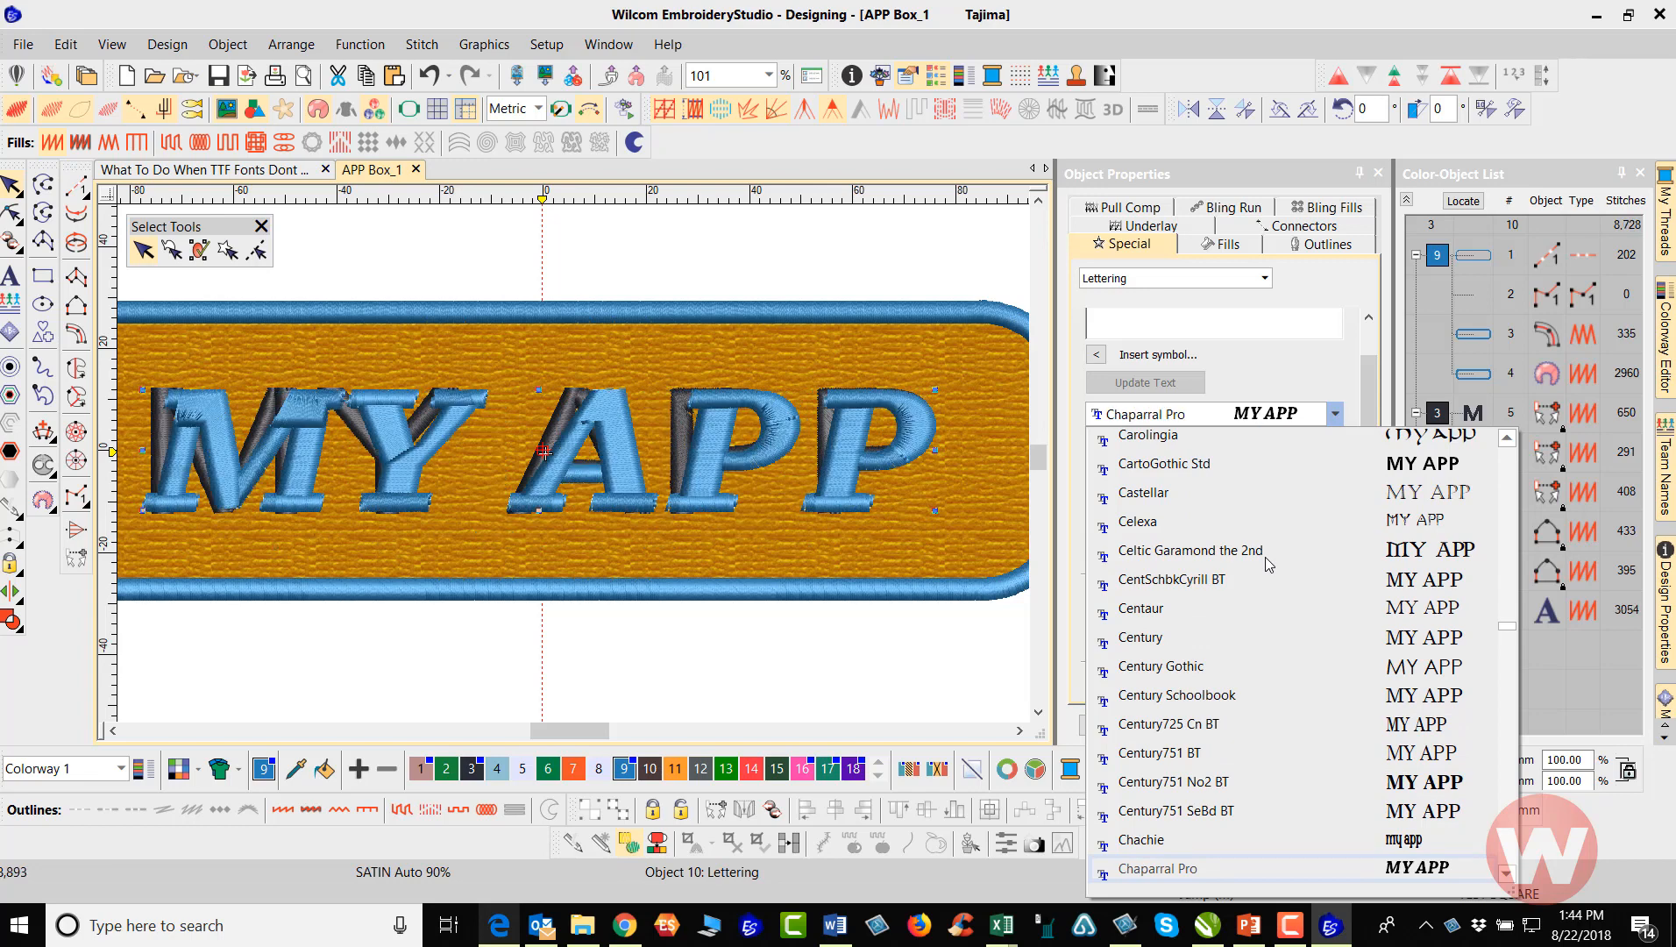
key("Down")
key("Down")
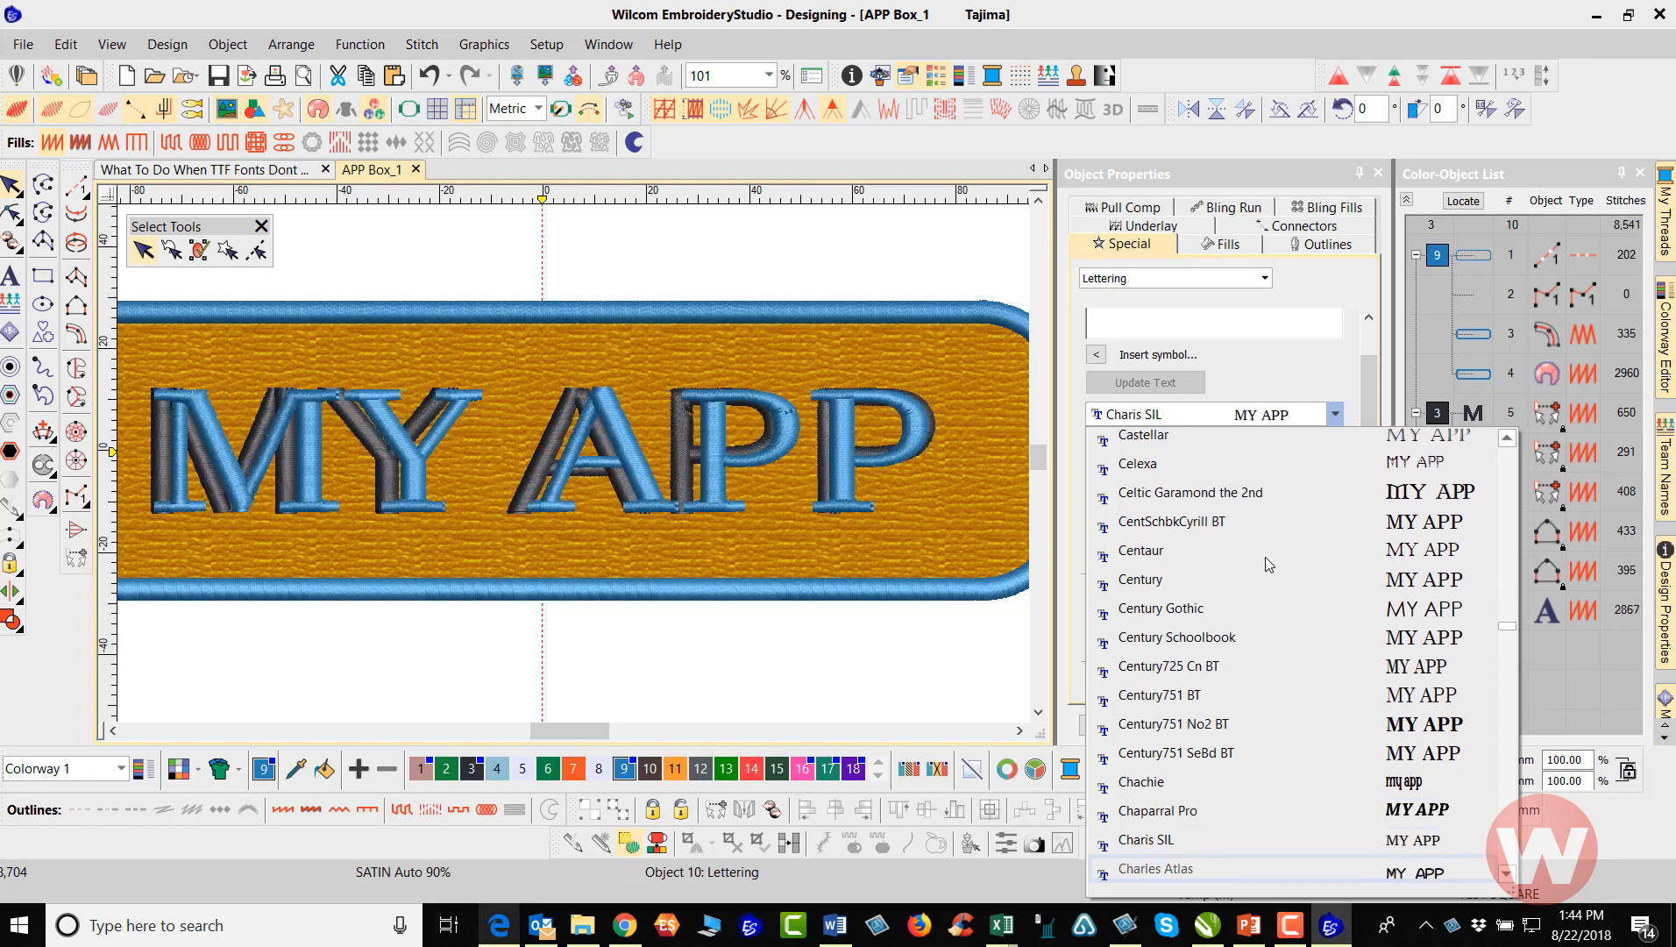
key("Down")
key("Down")
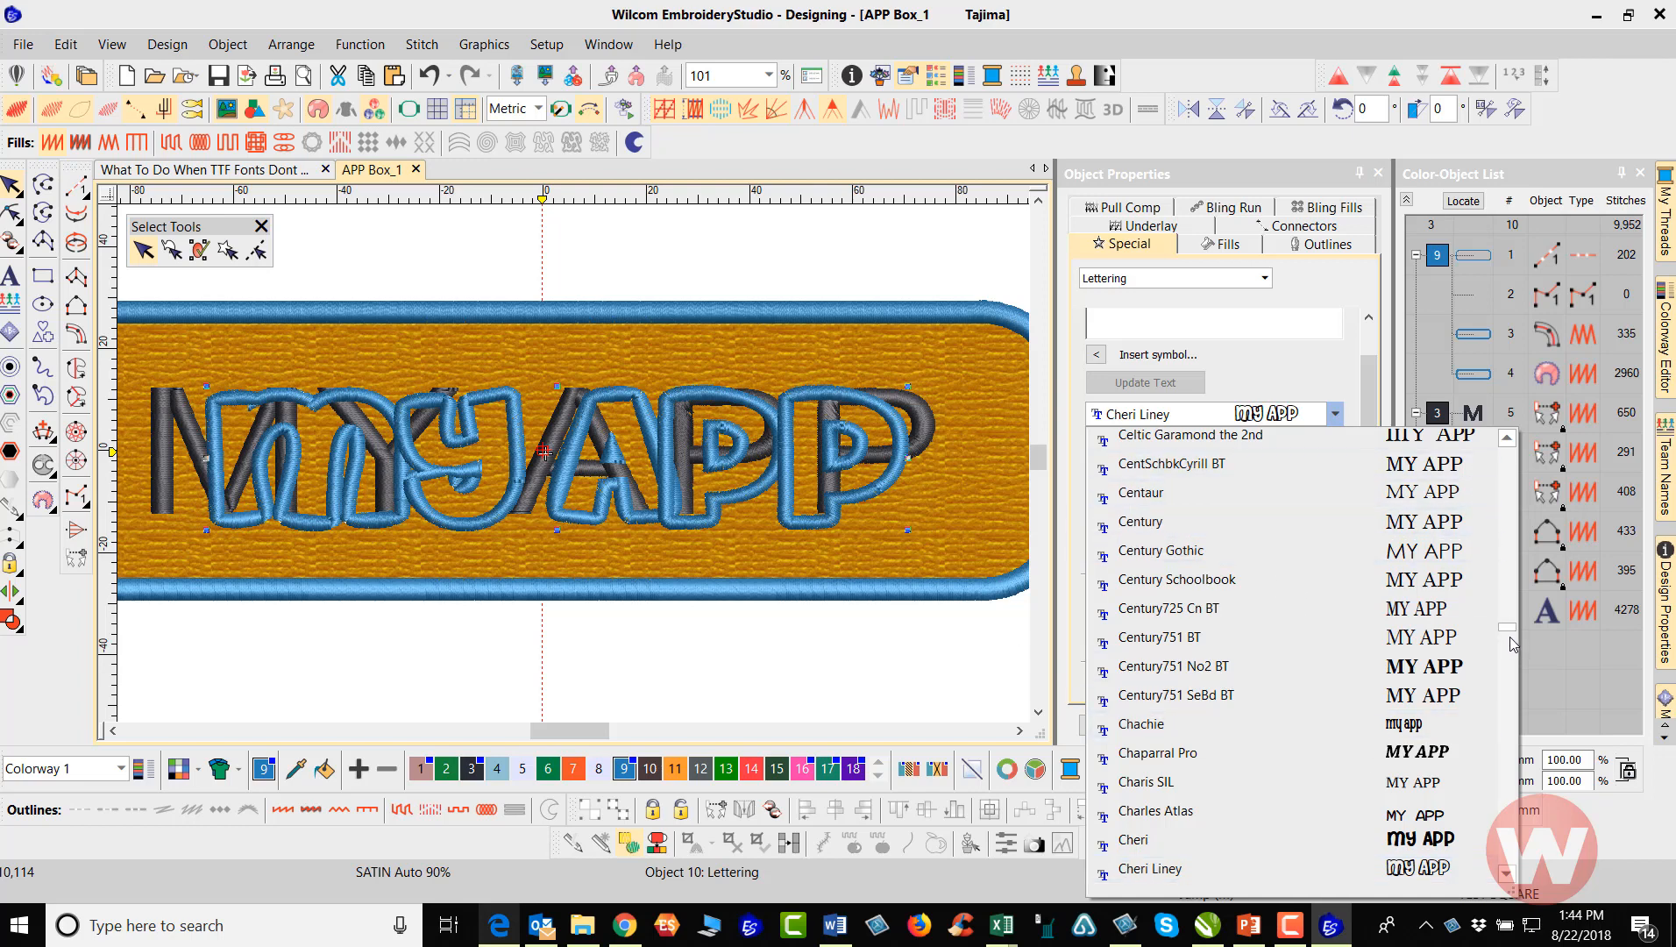
Set the new lettering's font to Architect and nudge the lettering slightly to the right
left_click_drag(1508, 627, 1496, 469)
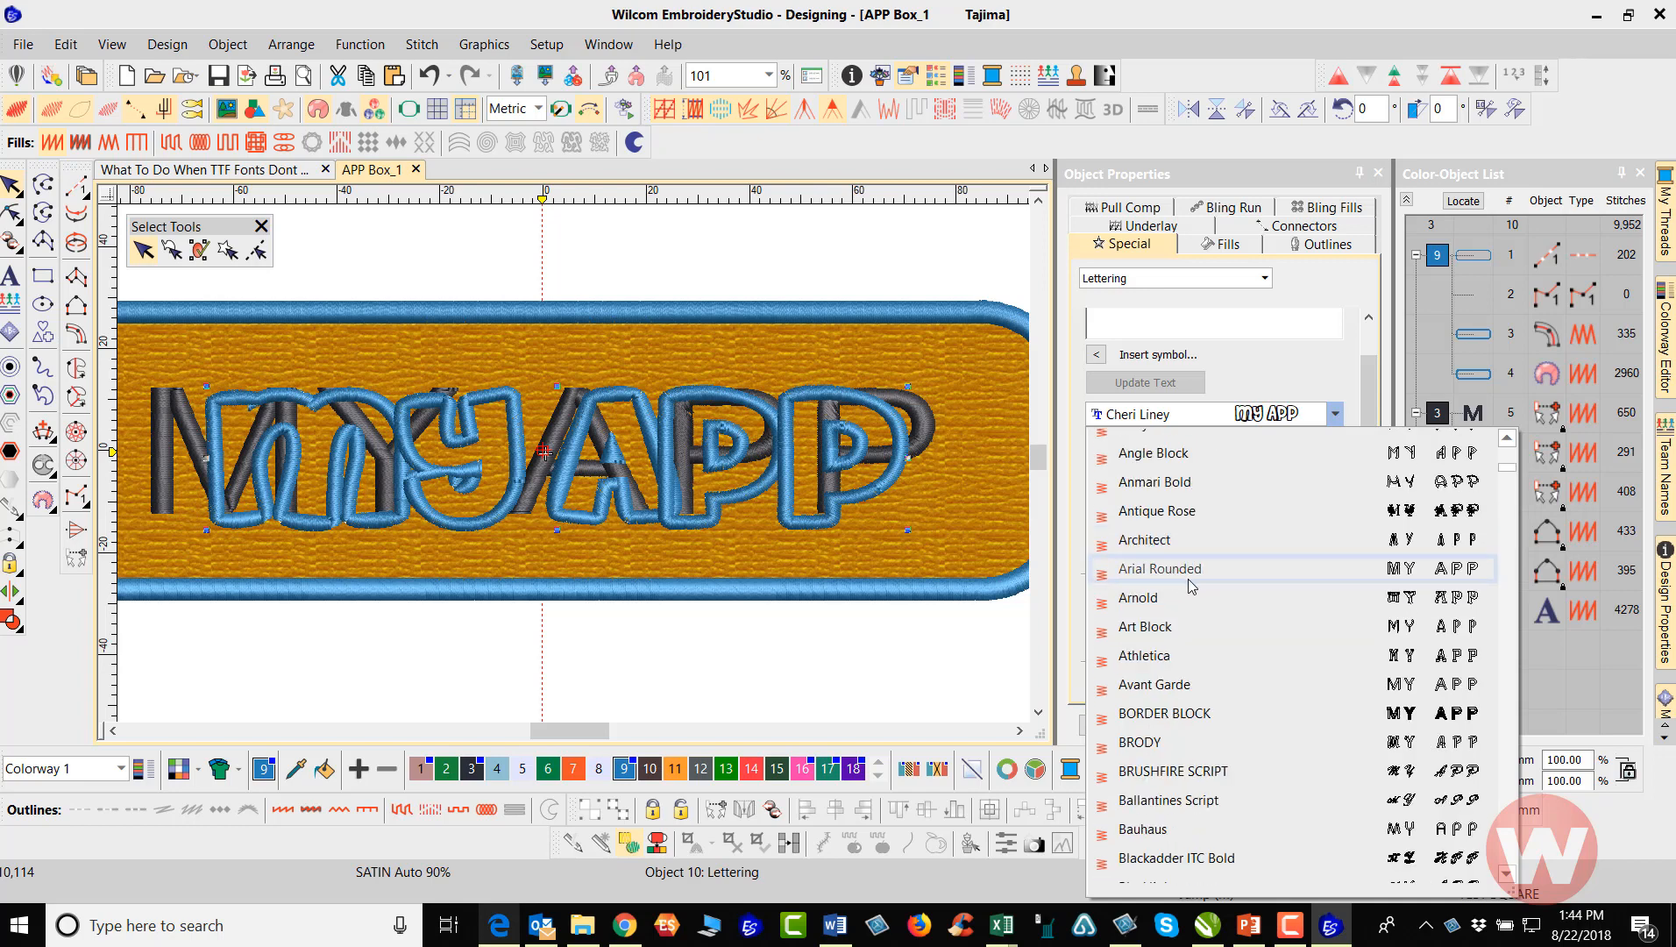
left_click(1164, 539)
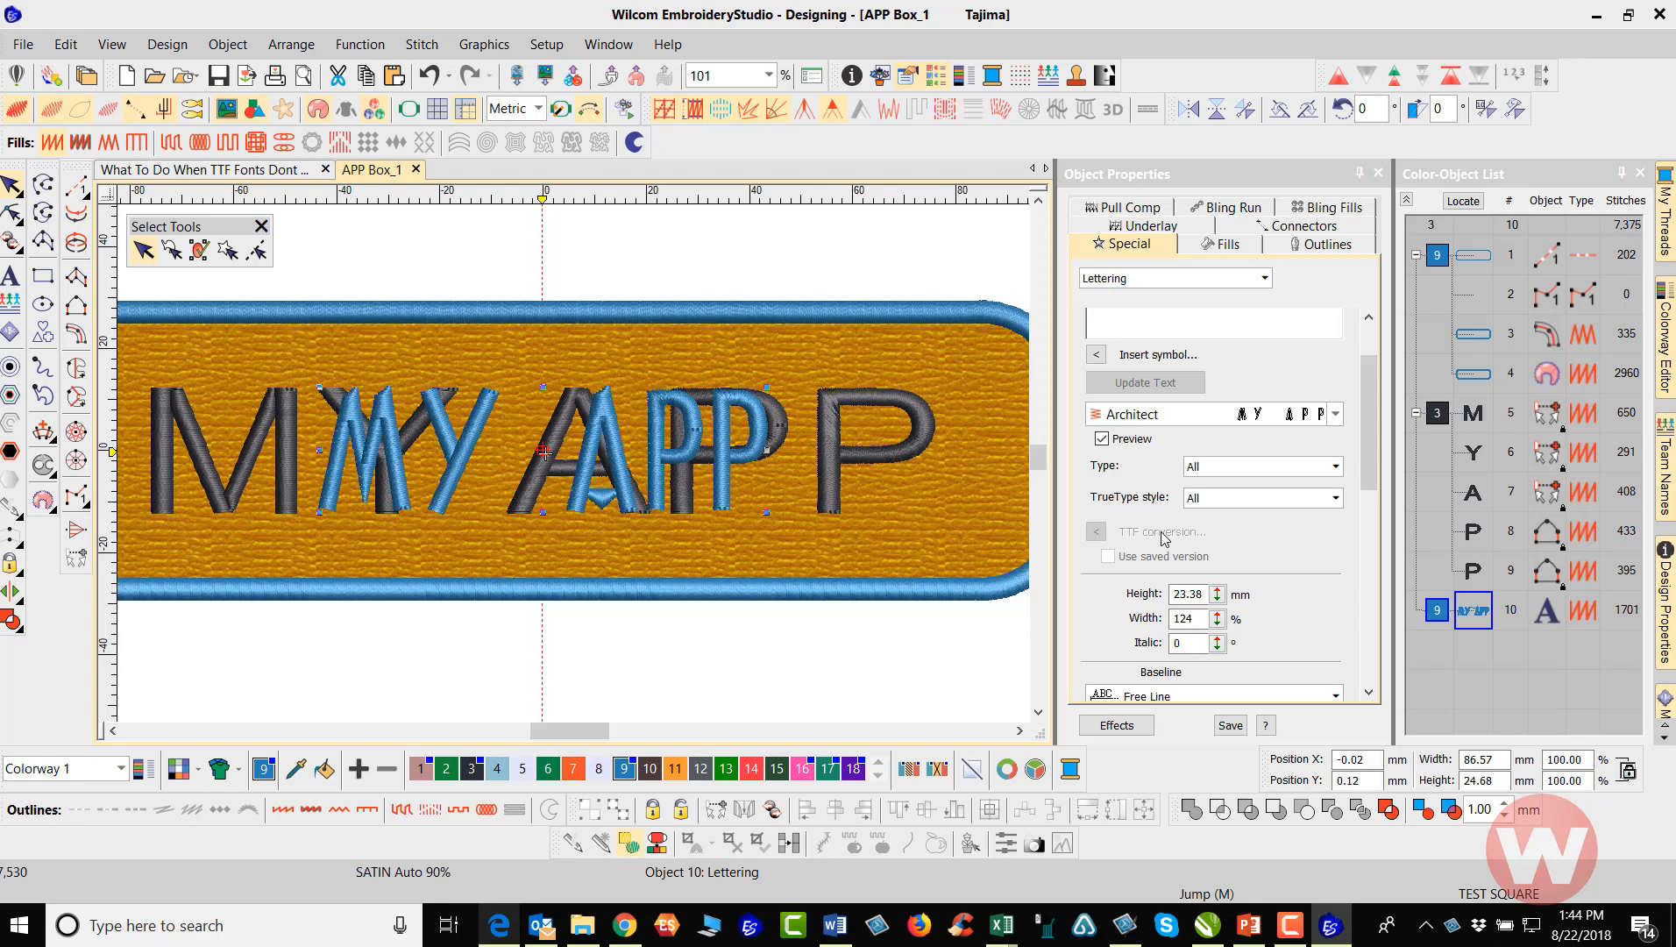
key("Right")
key("Right")
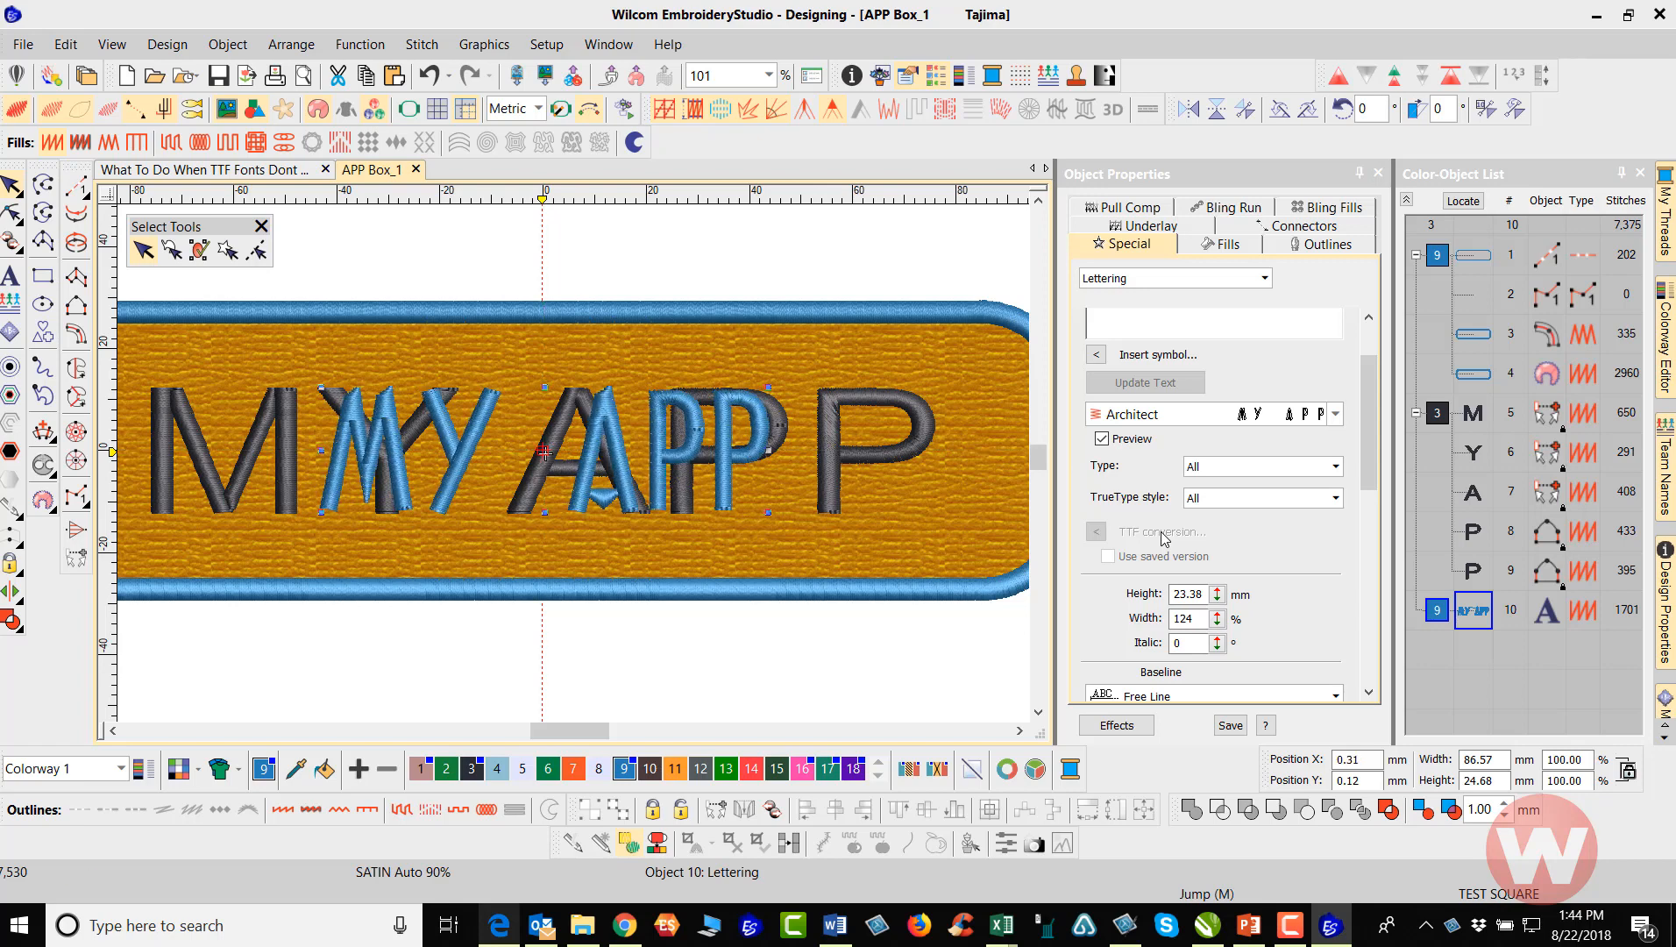
Preview the embroidery fonts from ARRIBA 2-COLOR through Ballantines Script on the new MY APP lettering
left_click(1336, 416)
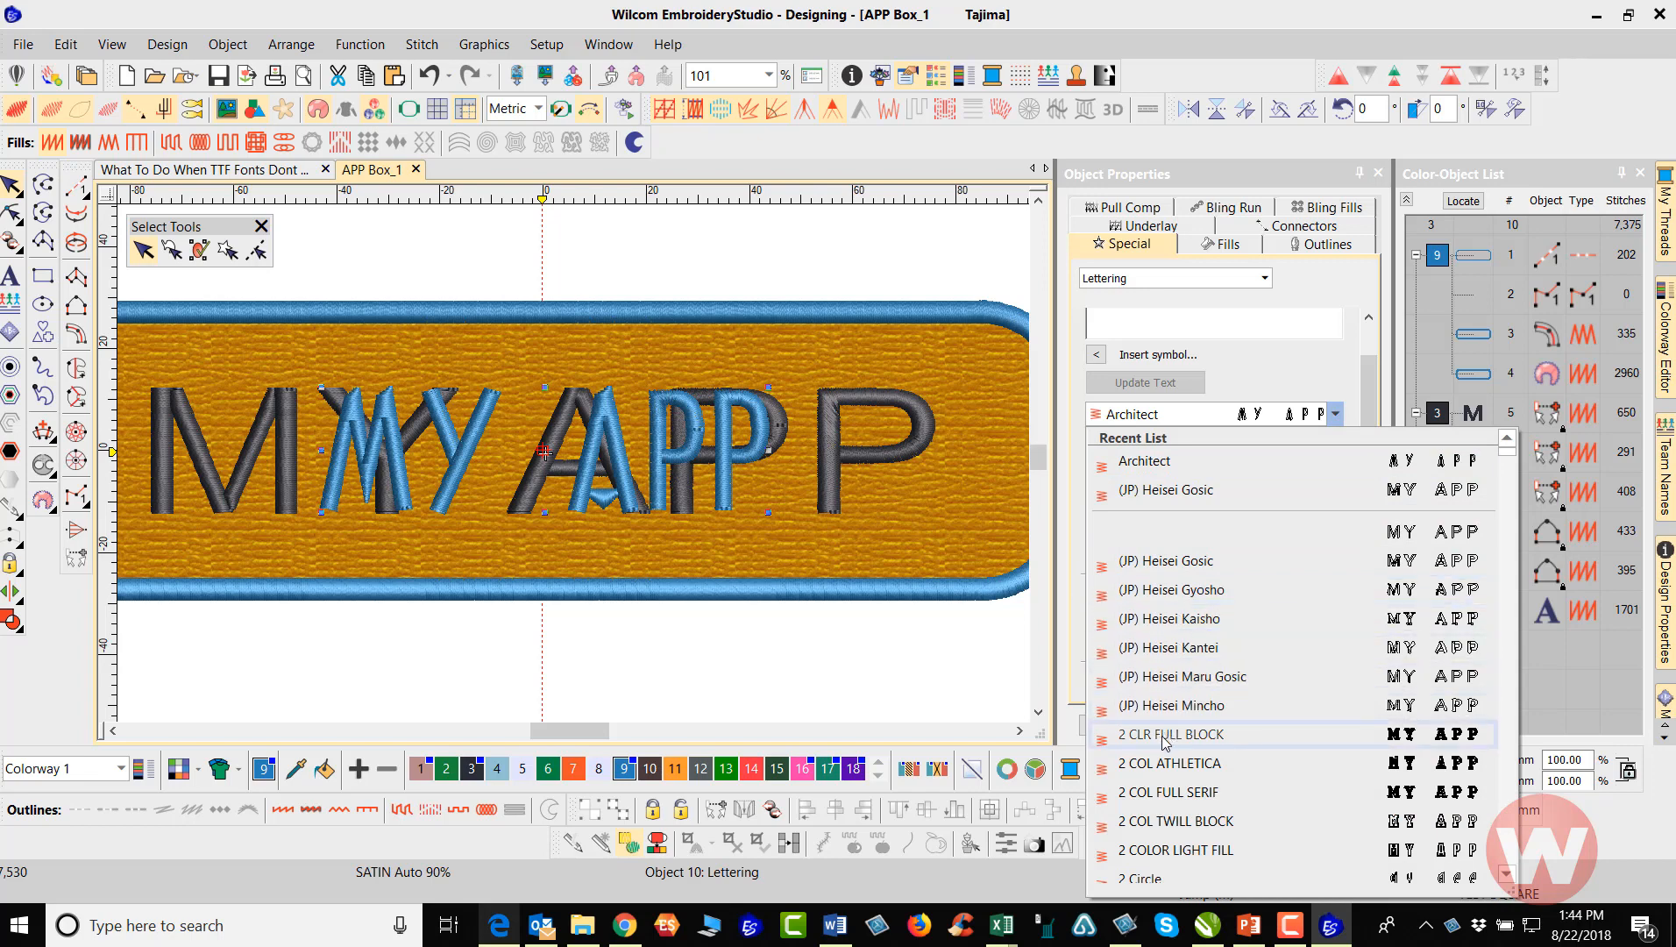
scroll(1166, 765, "down", 7)
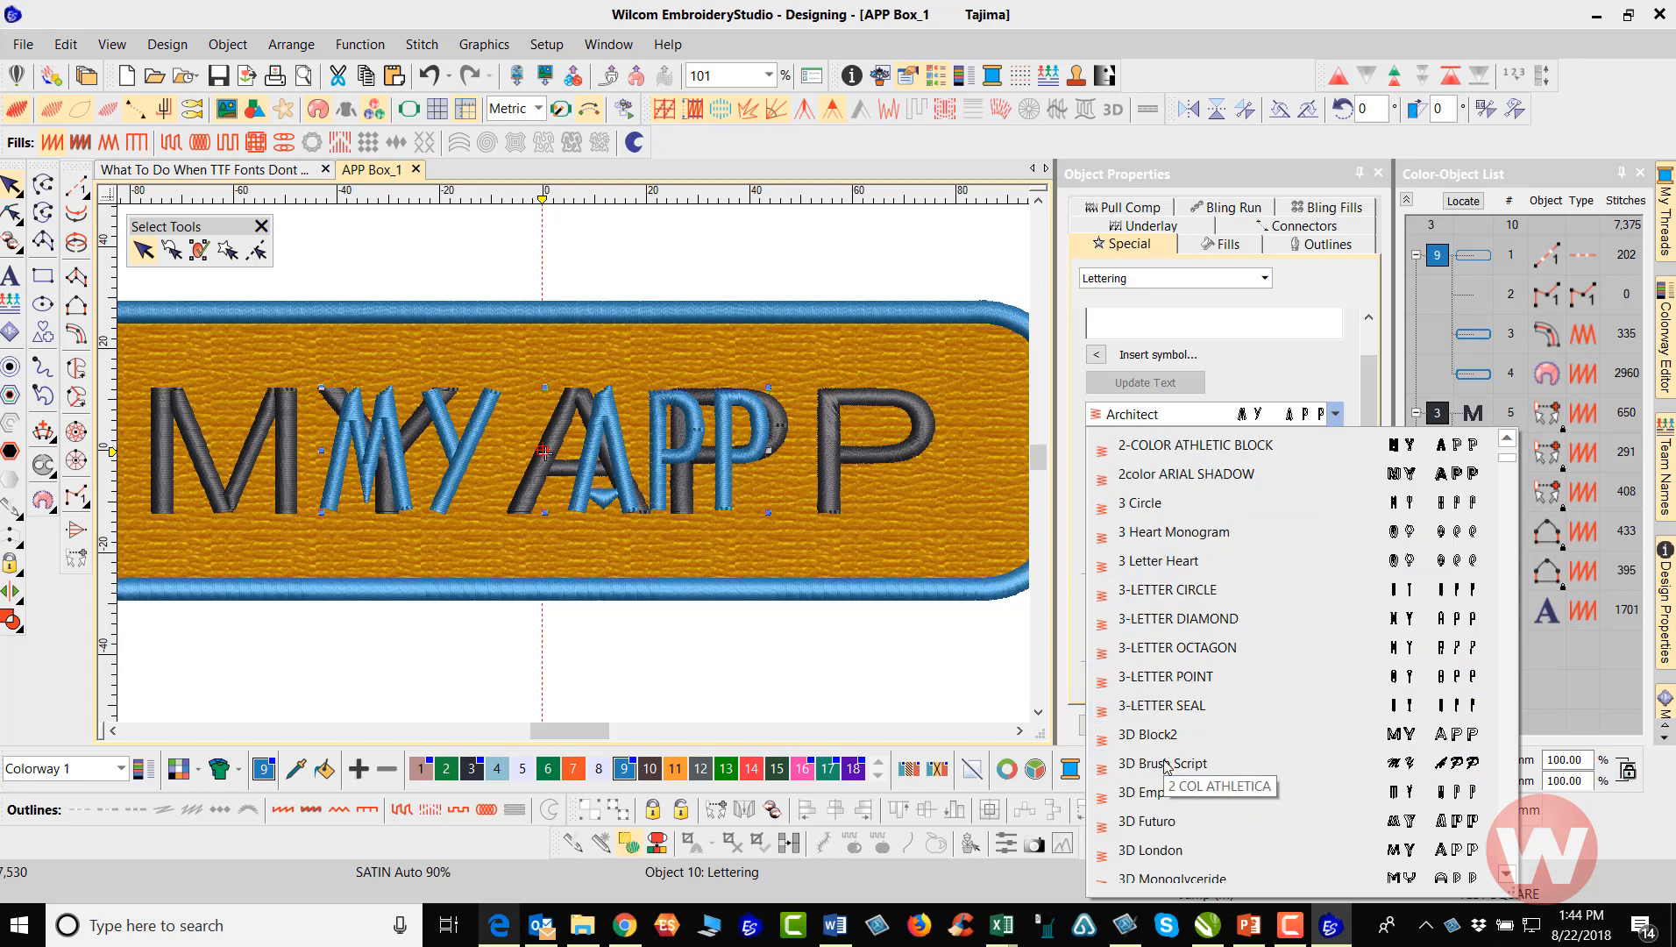
scroll(1162, 653, "down", 2)
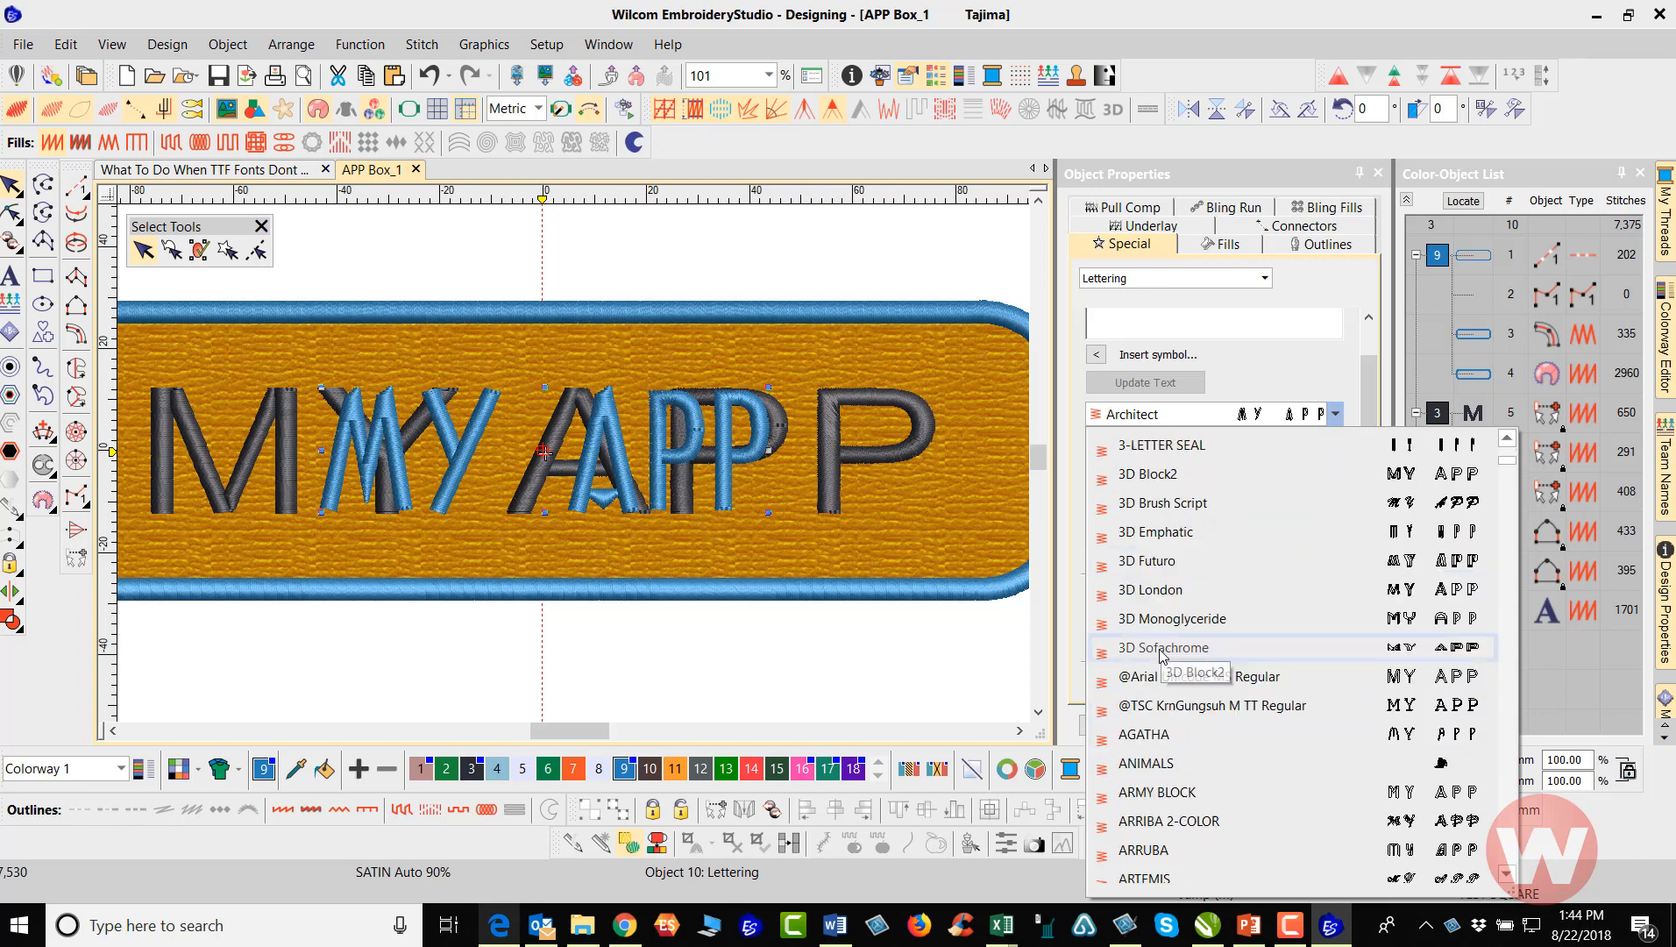
scroll(1162, 654, "down", 1)
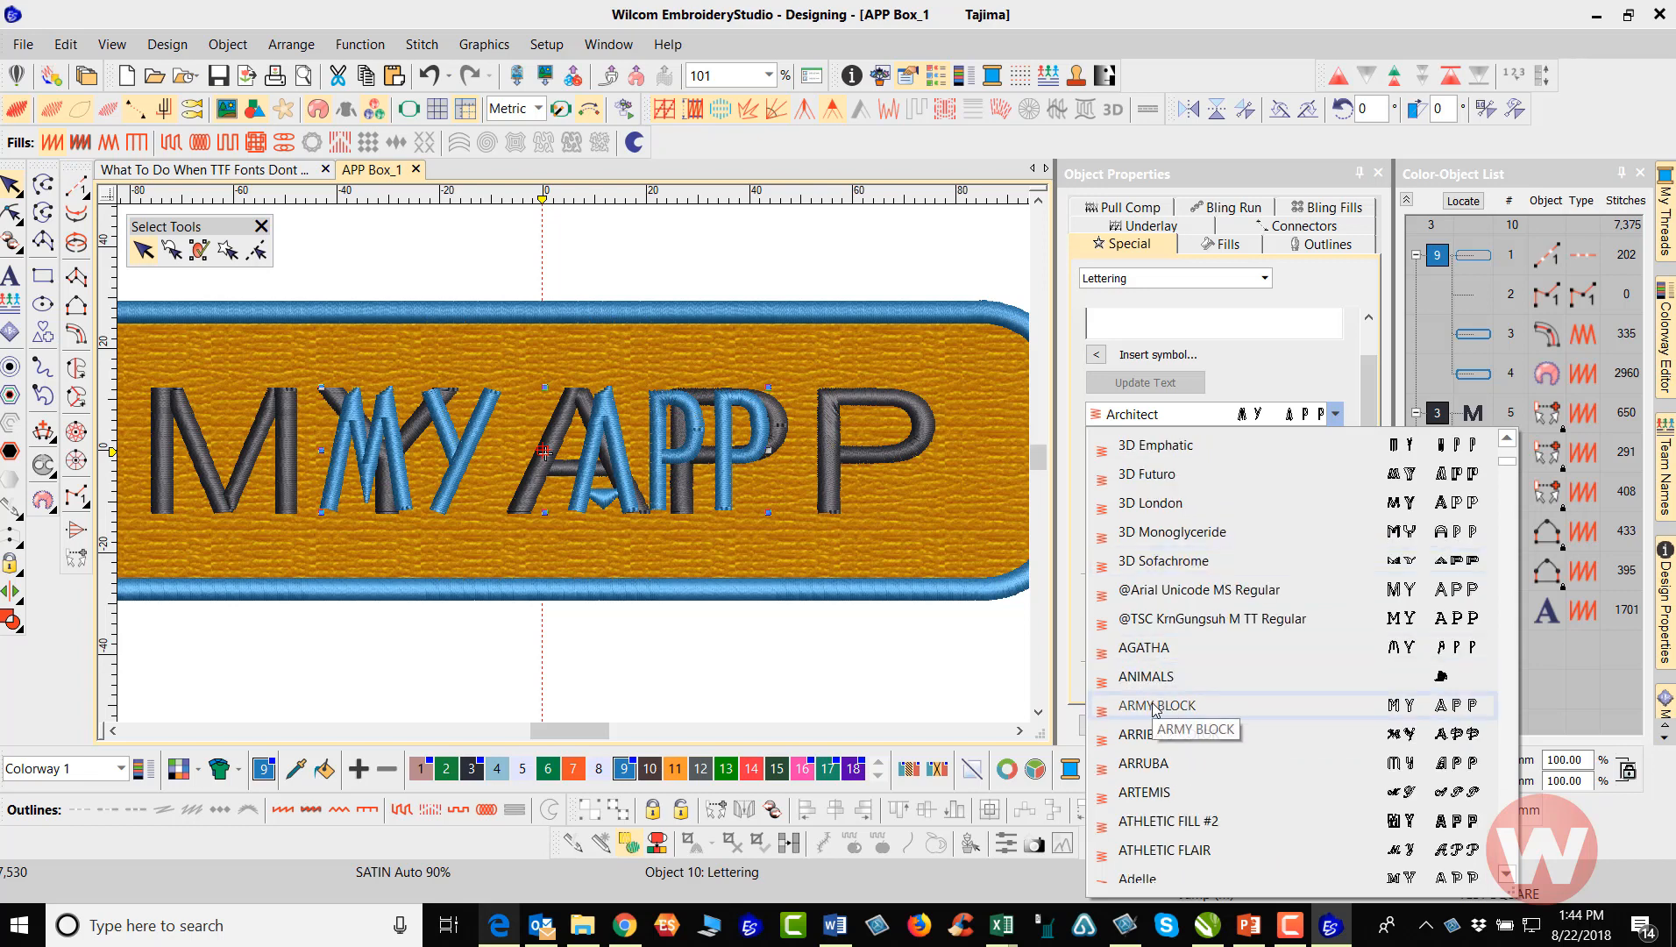
key("Down")
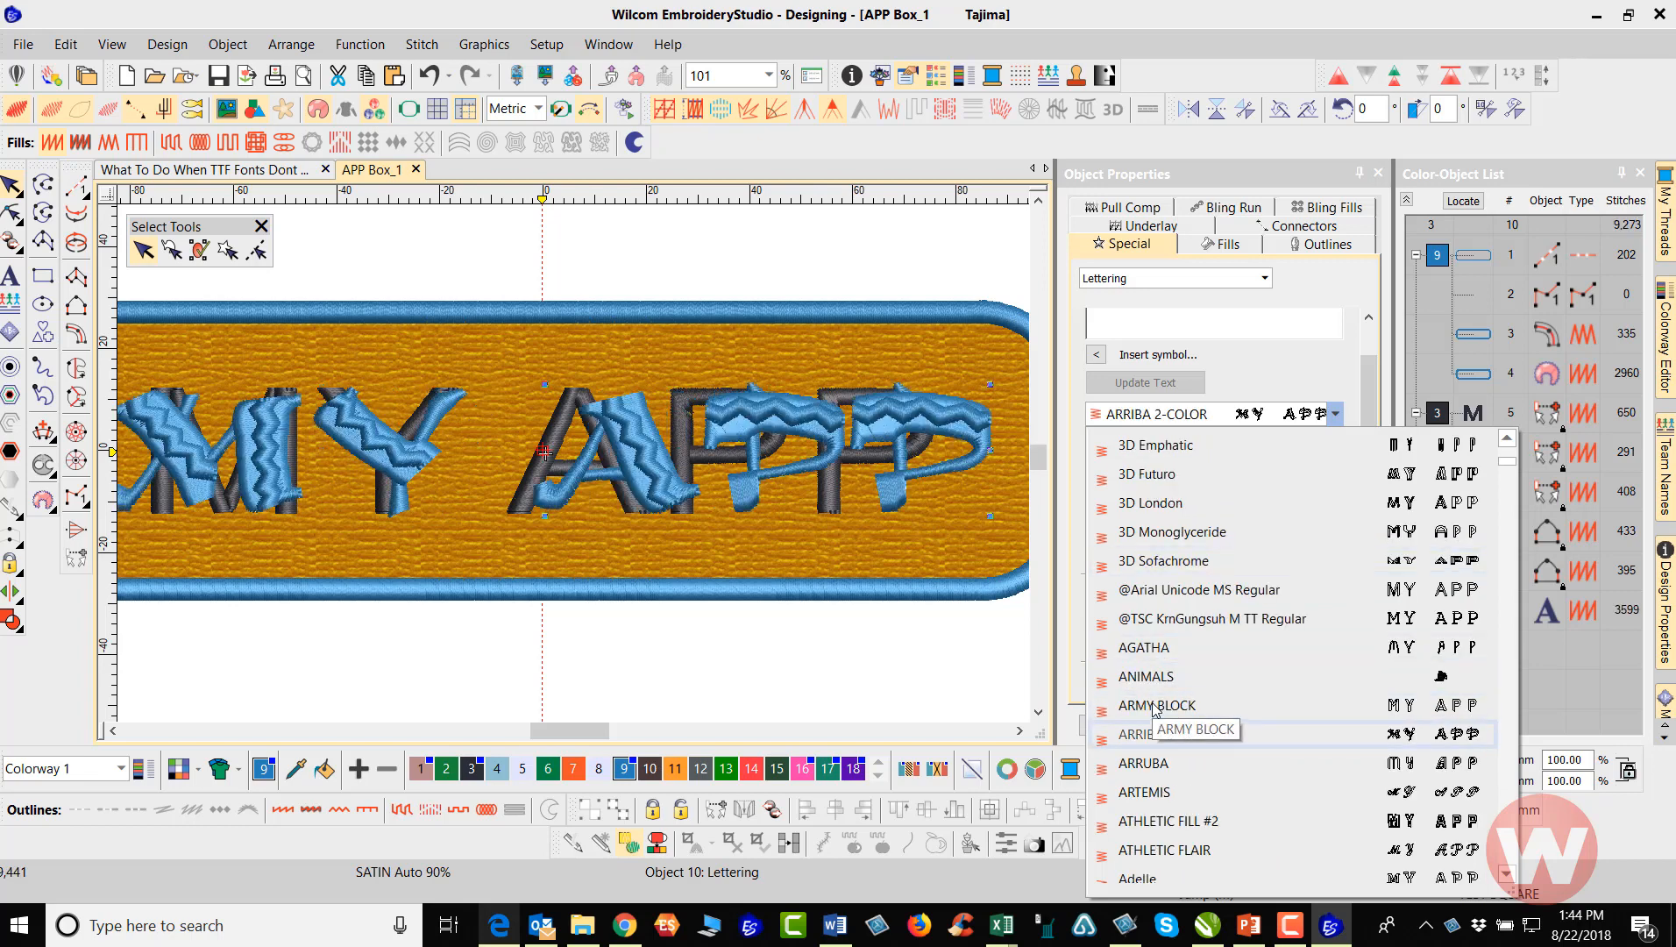
key("Down")
key("Down")
key("Down")
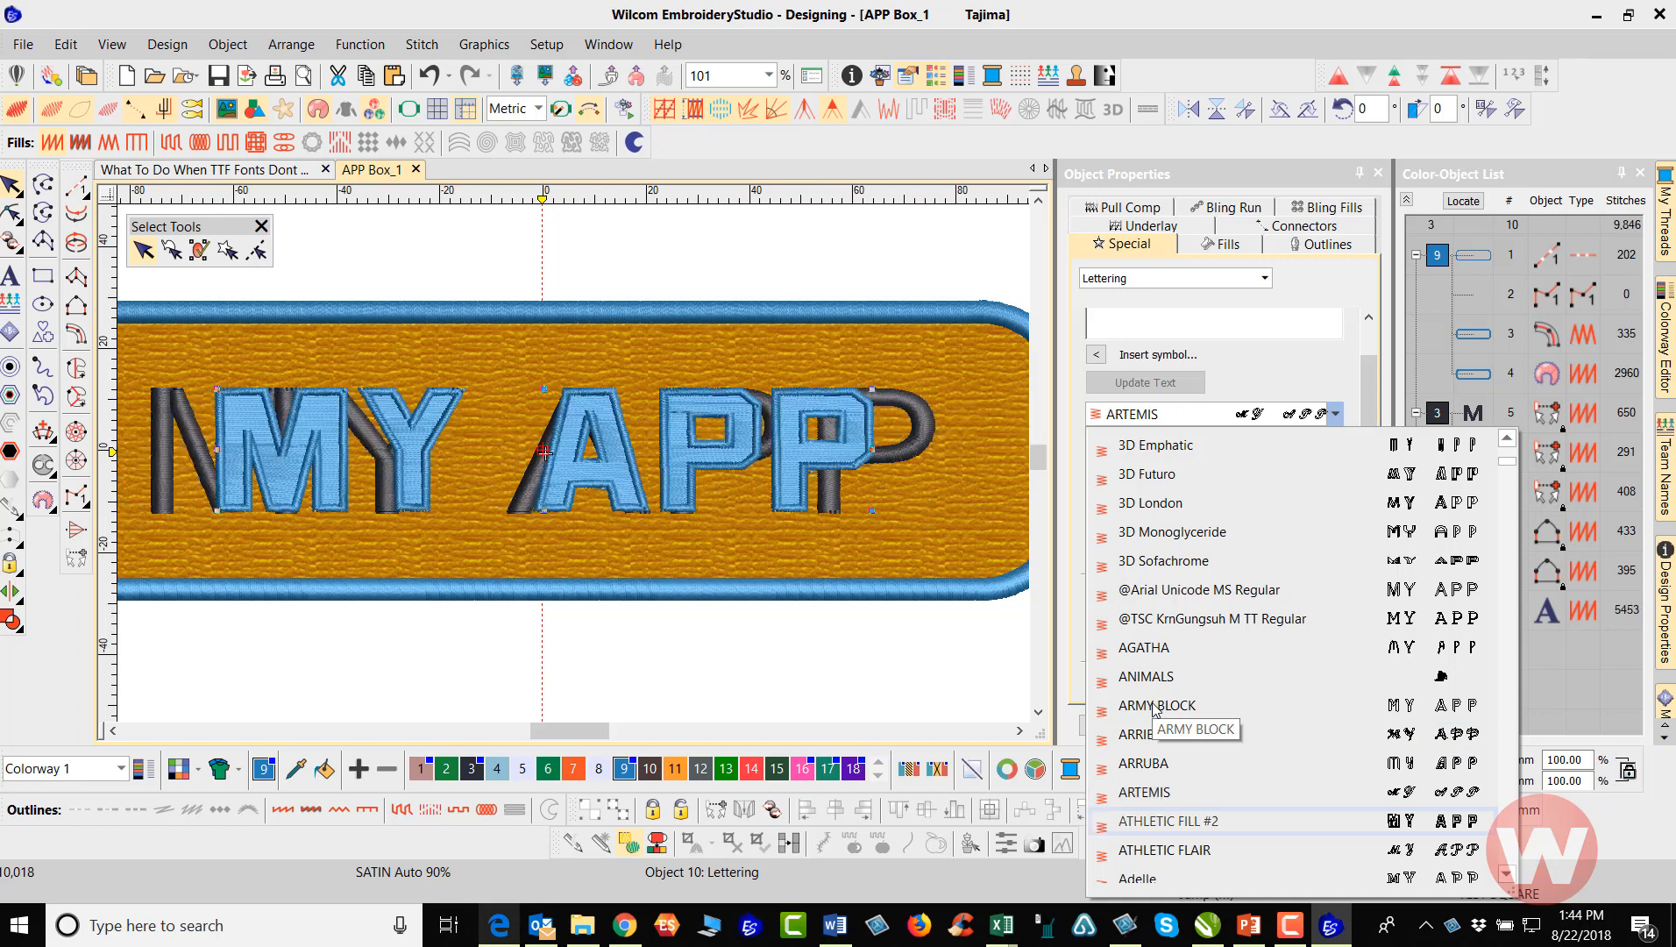
key("Down")
key("Down")
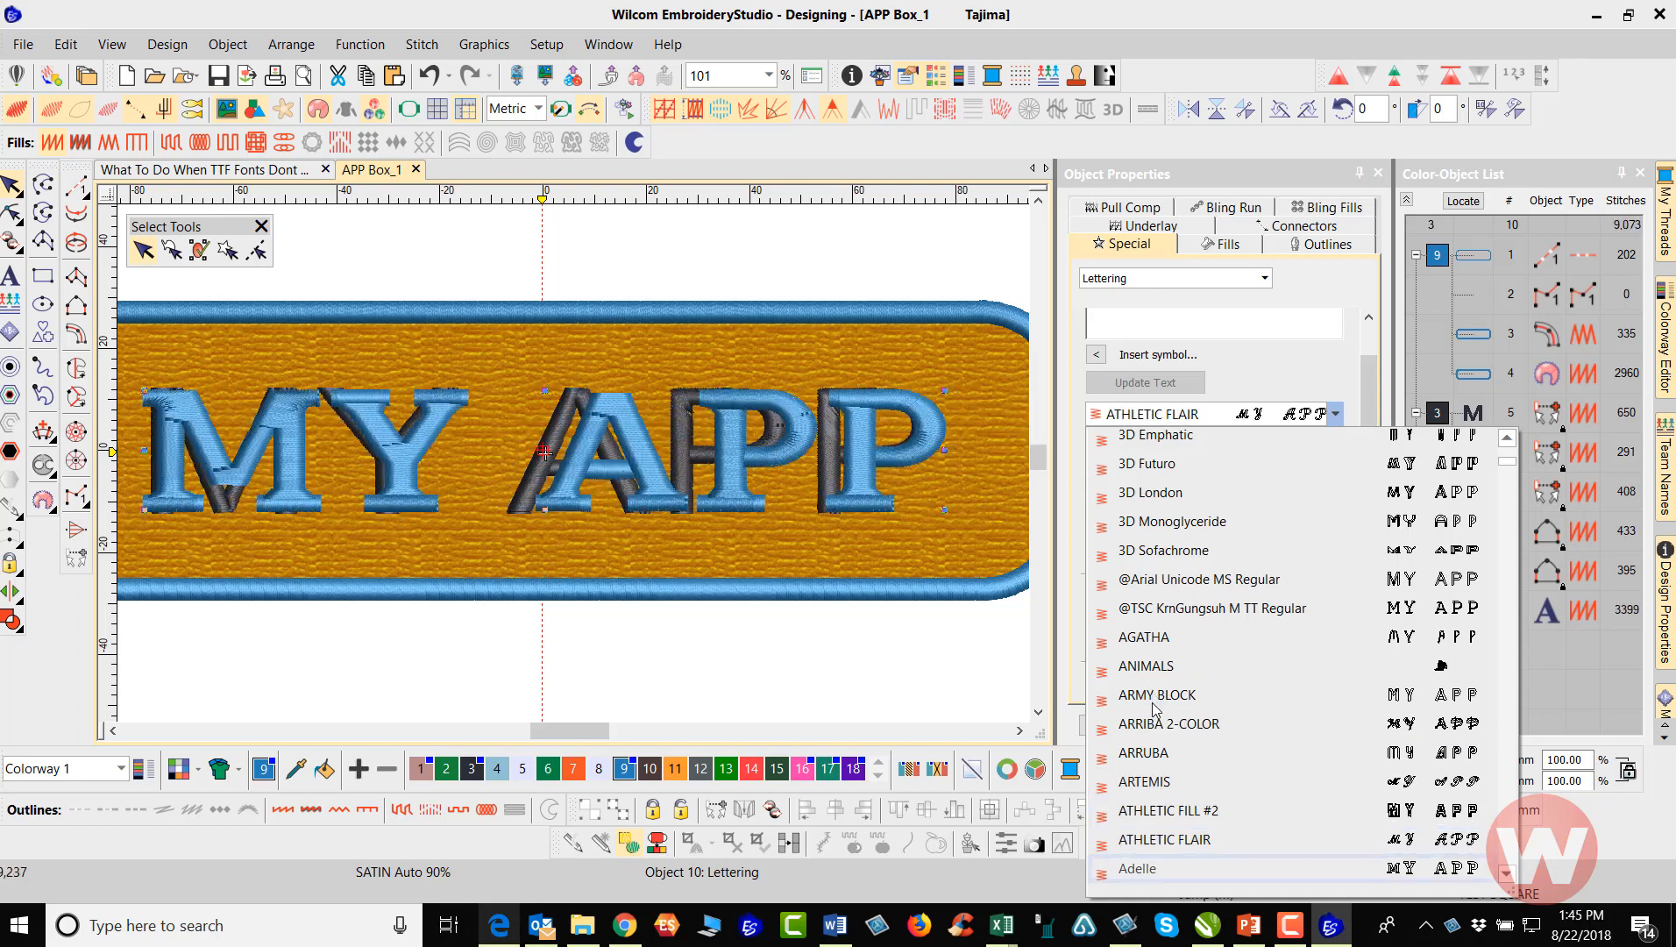
key("Down")
key("Down")
key("Down")
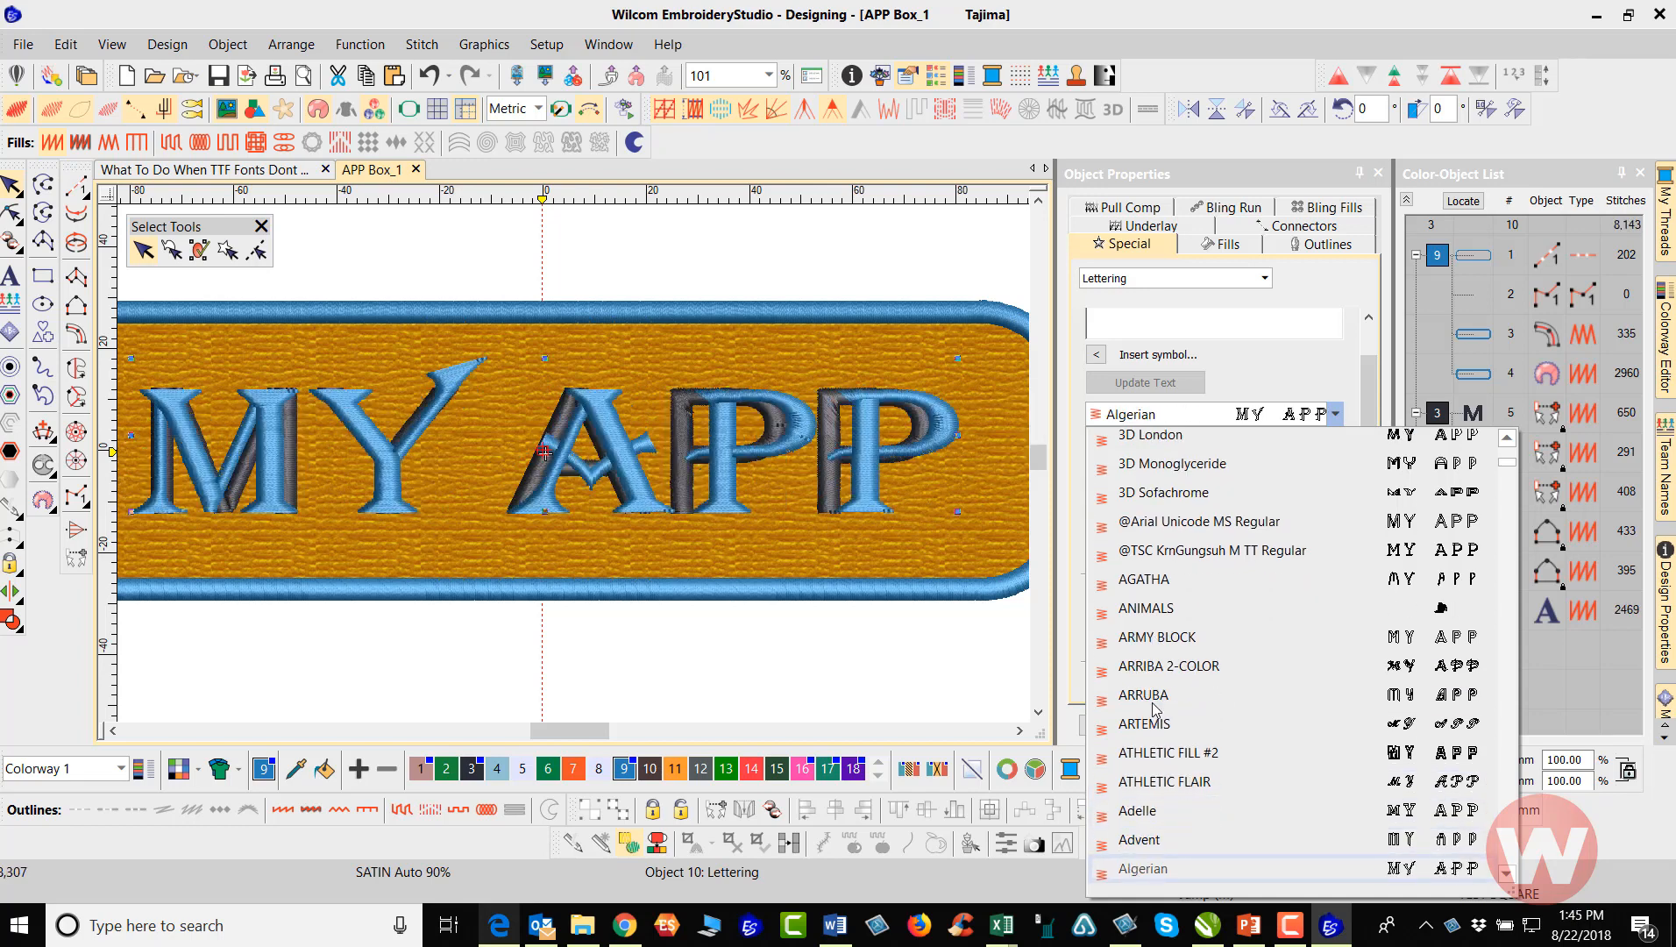
key("Down")
key("Down")
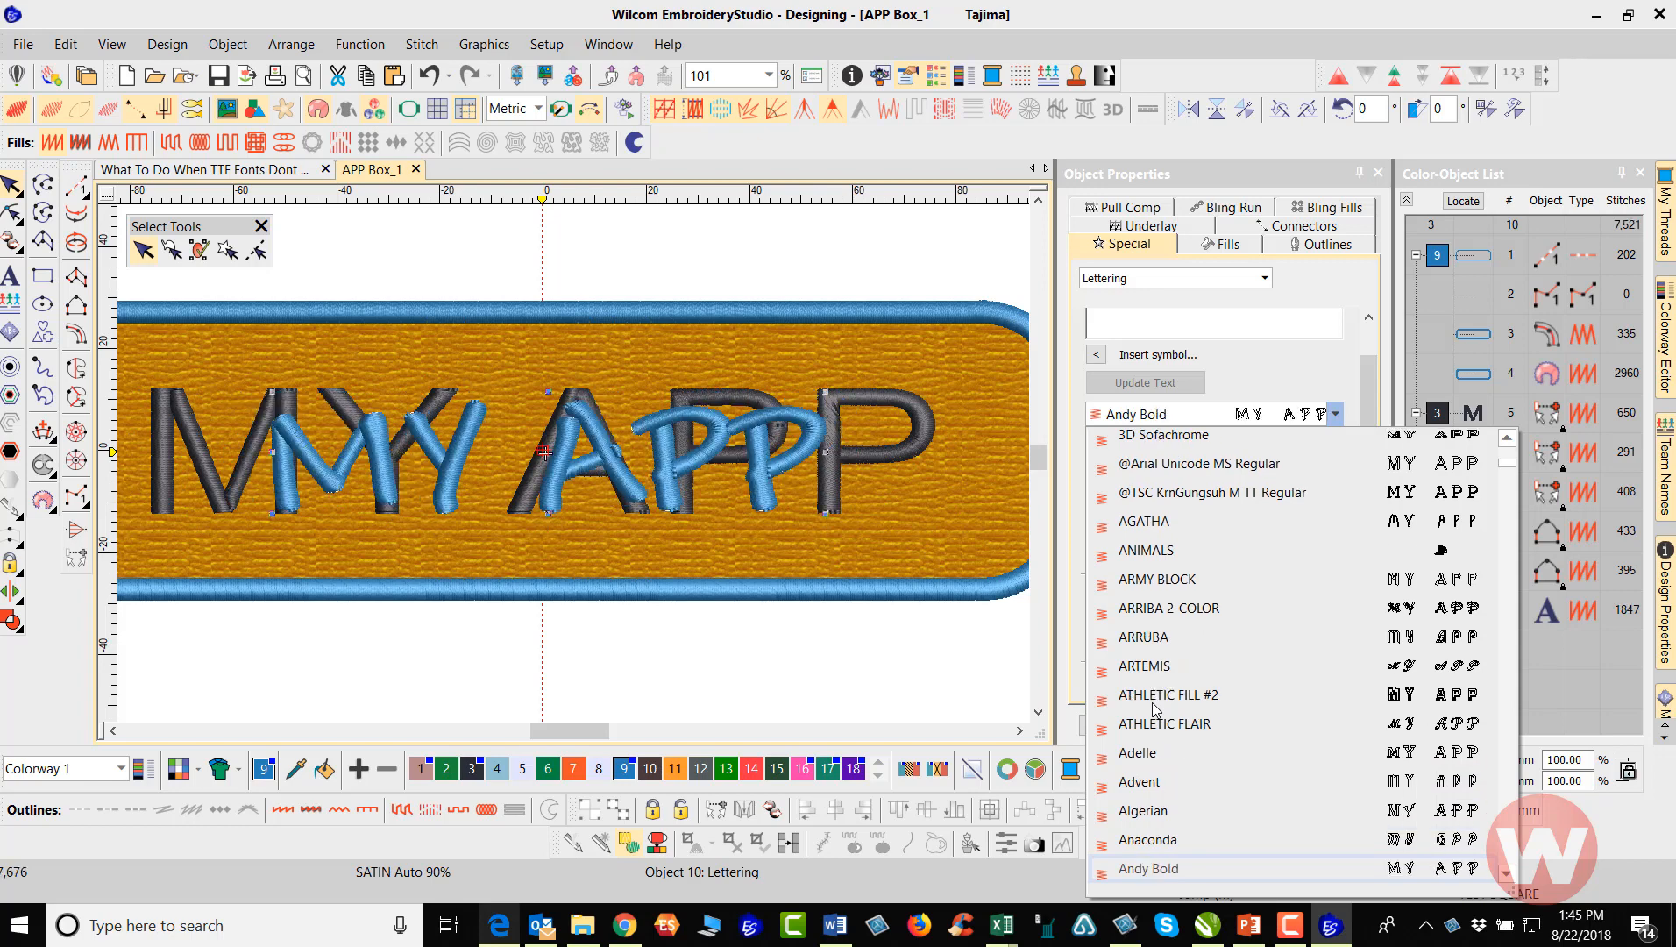
key("Down")
key("Down")
key("Down")
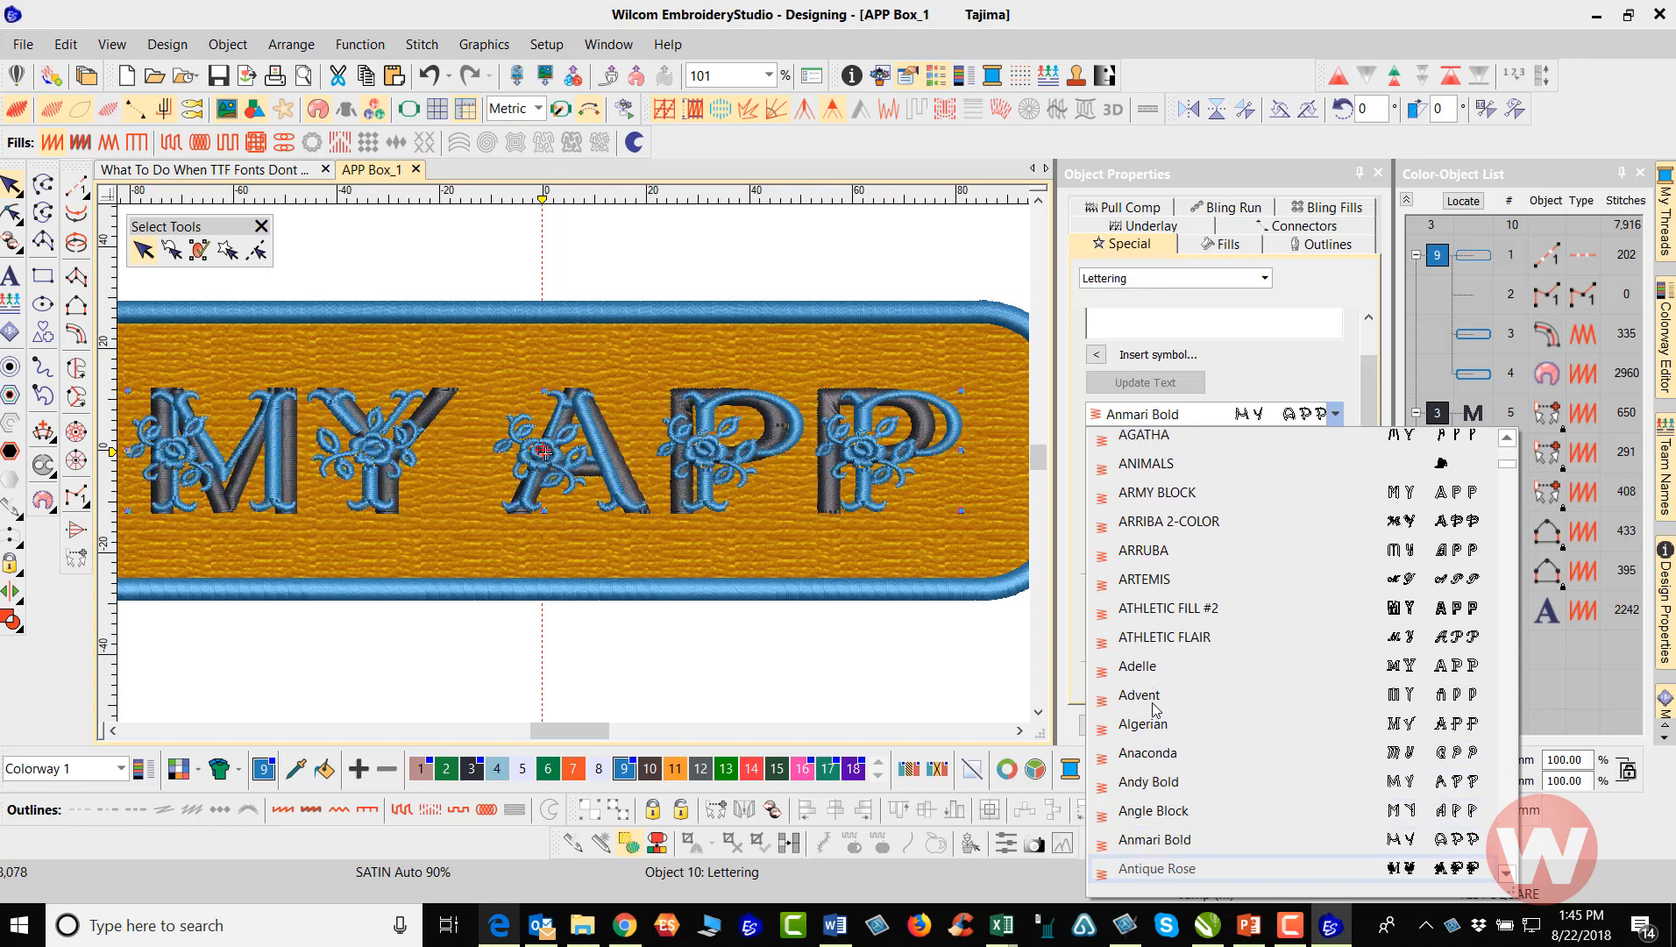
key("Down")
key("Down")
key("Down")
key("Down")
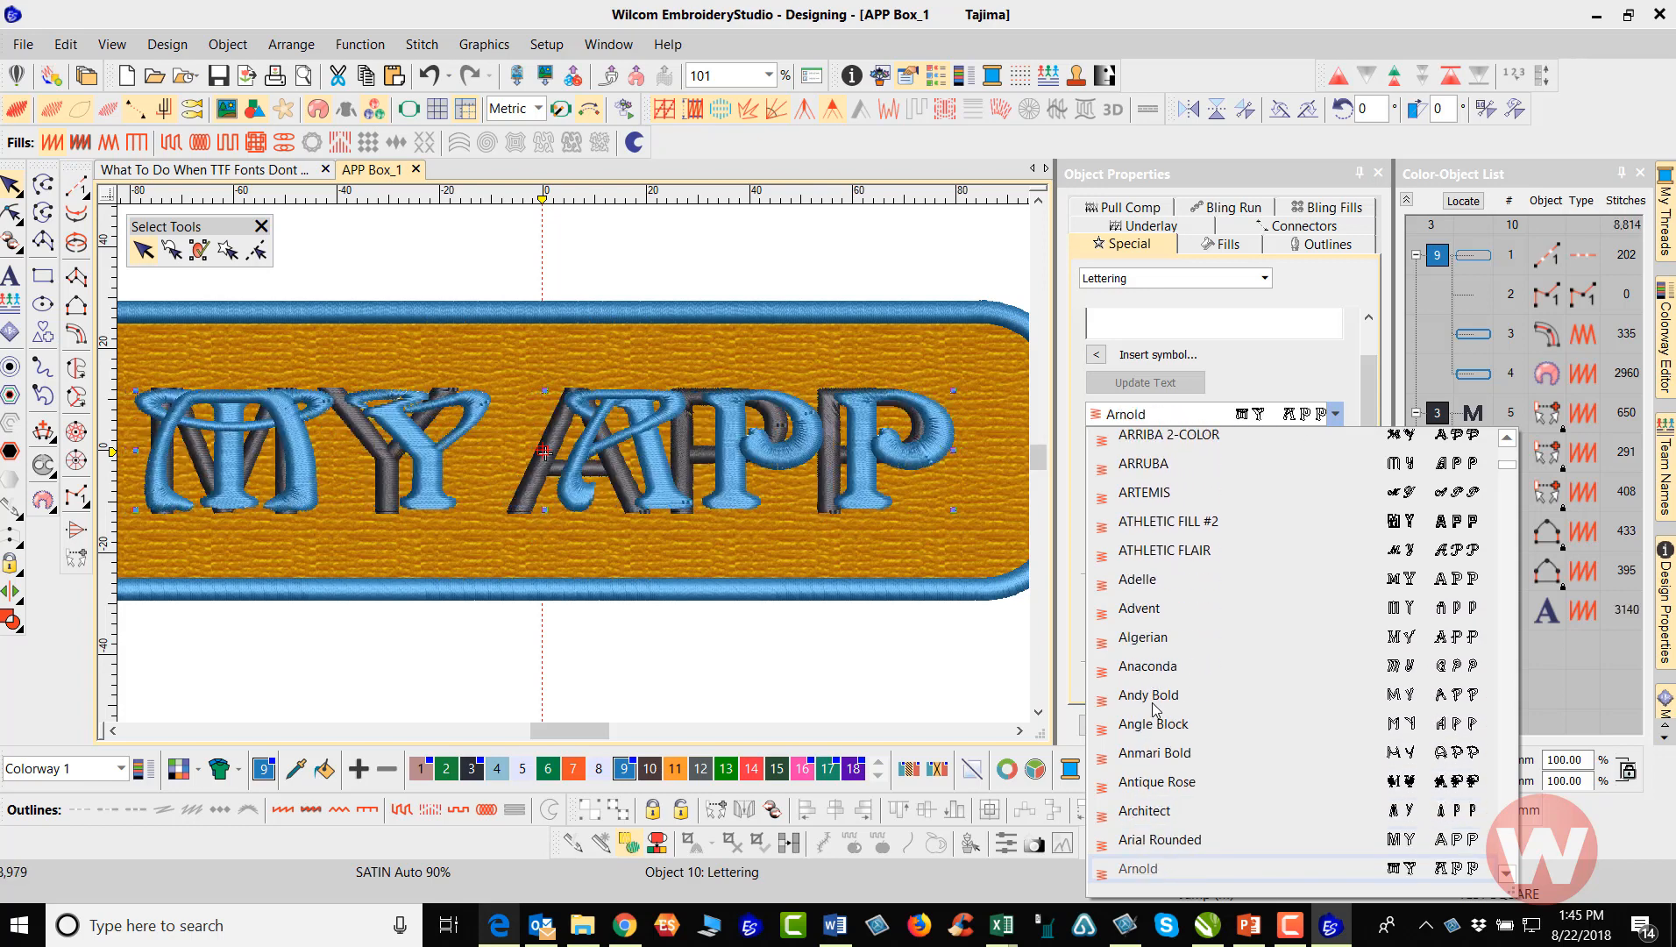
key("Down")
key("Down")
key("Down")
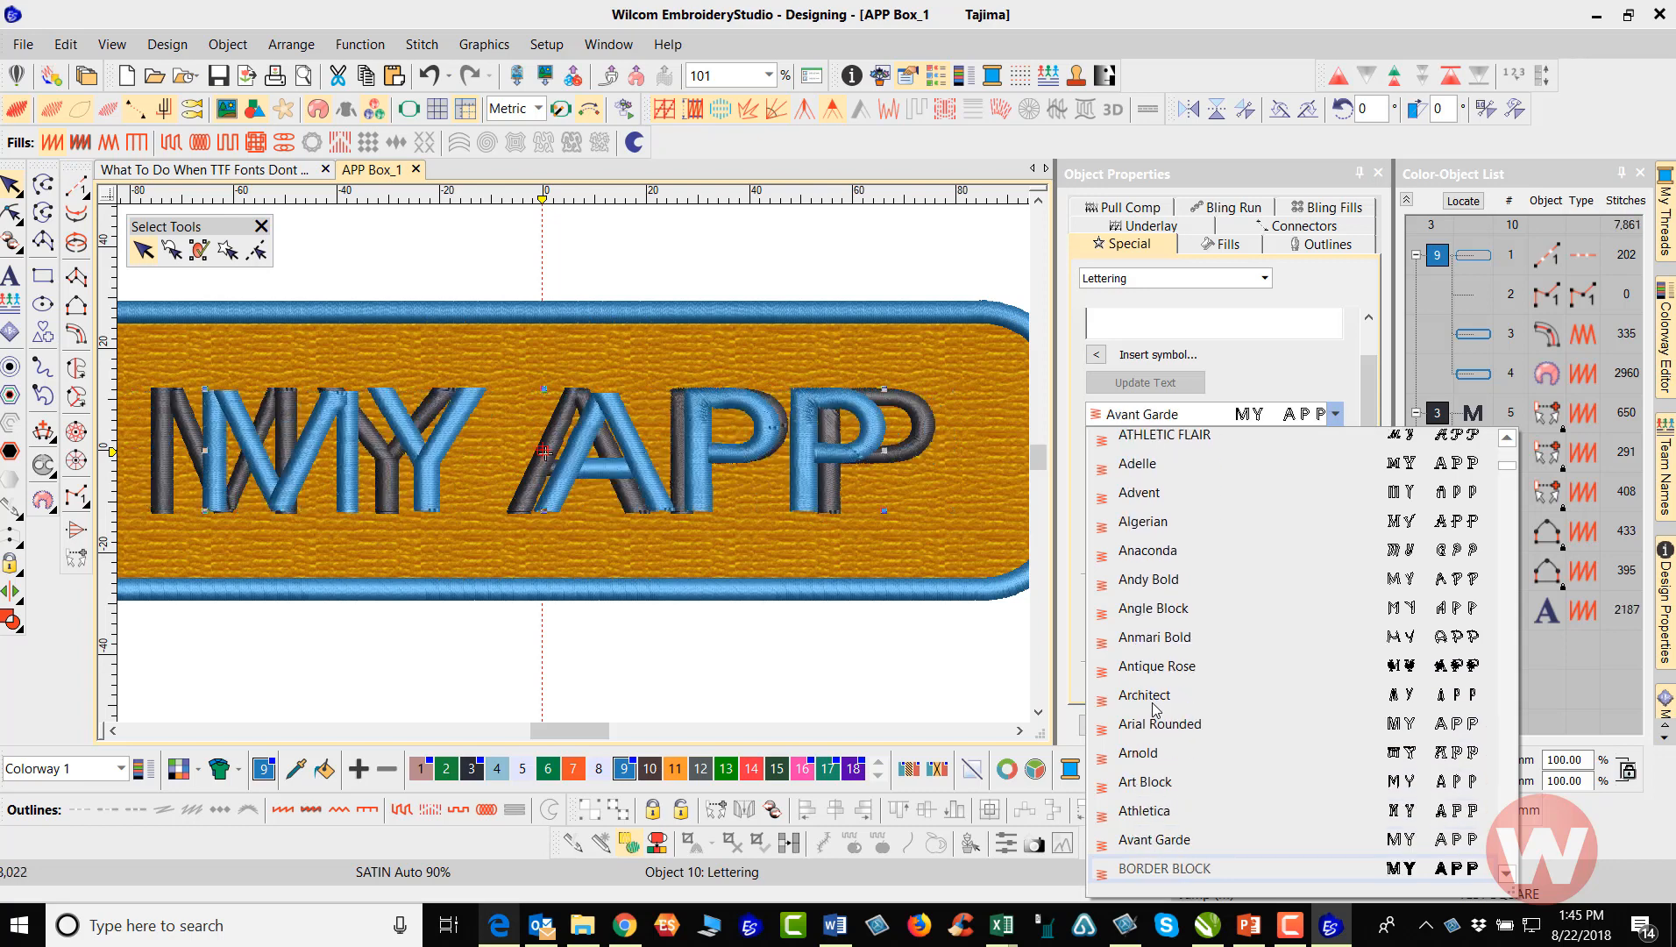
key("Down")
key("Down")
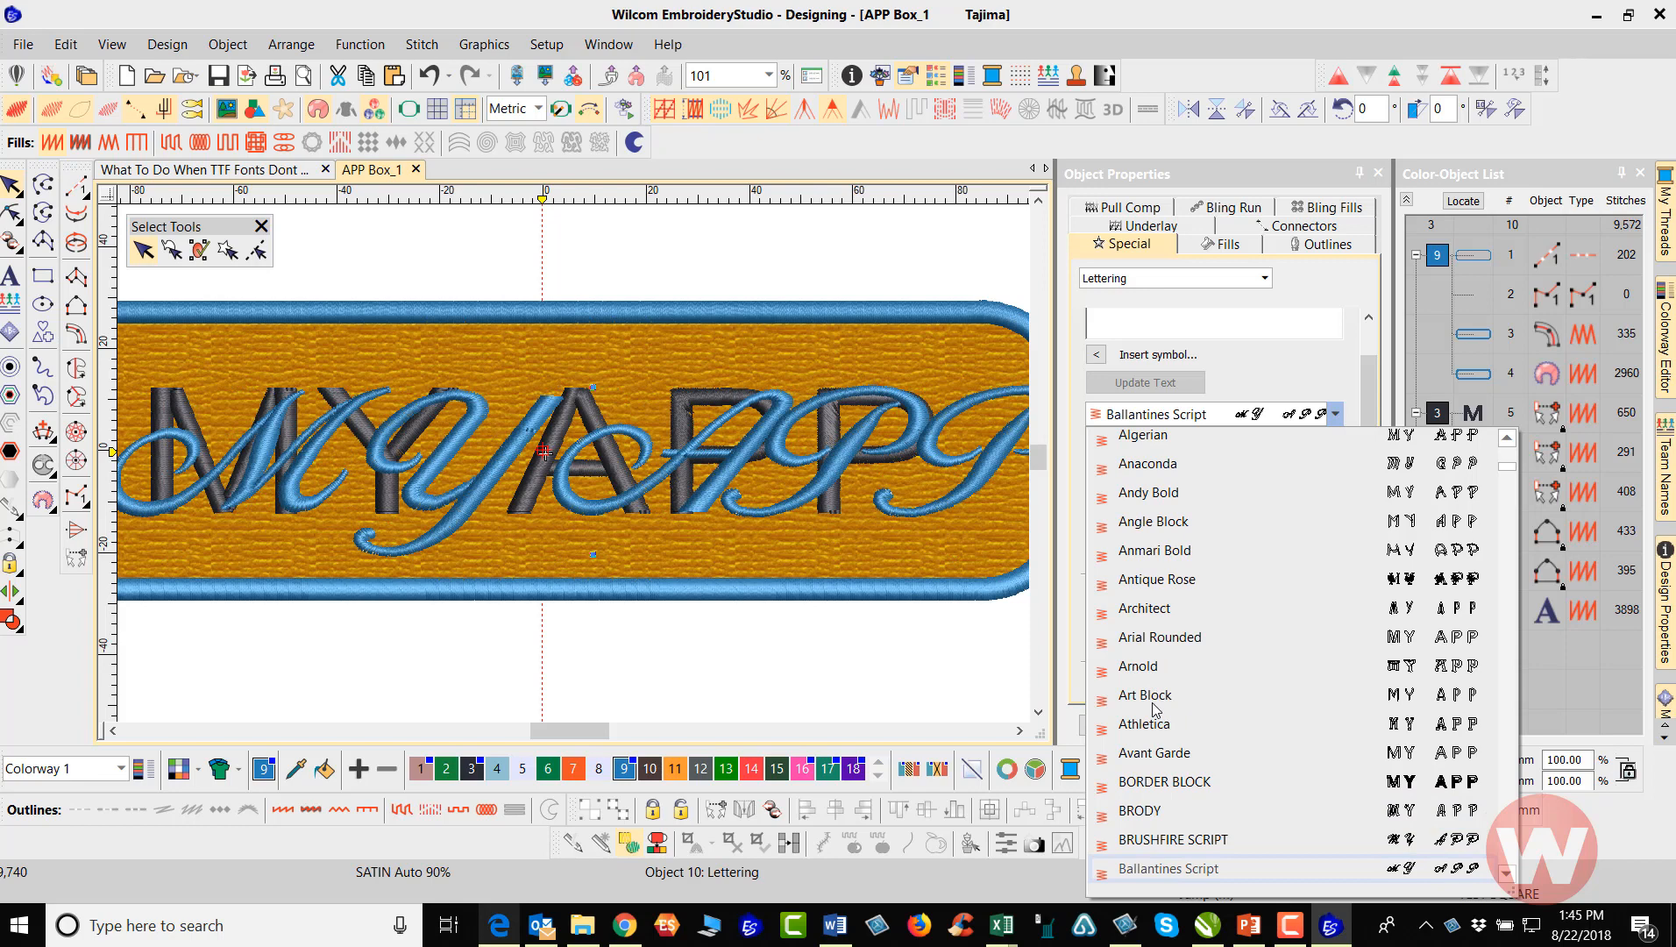
Set the new MY APP lettering's font to Block2-Auto
scroll(1155, 708, "down", 2)
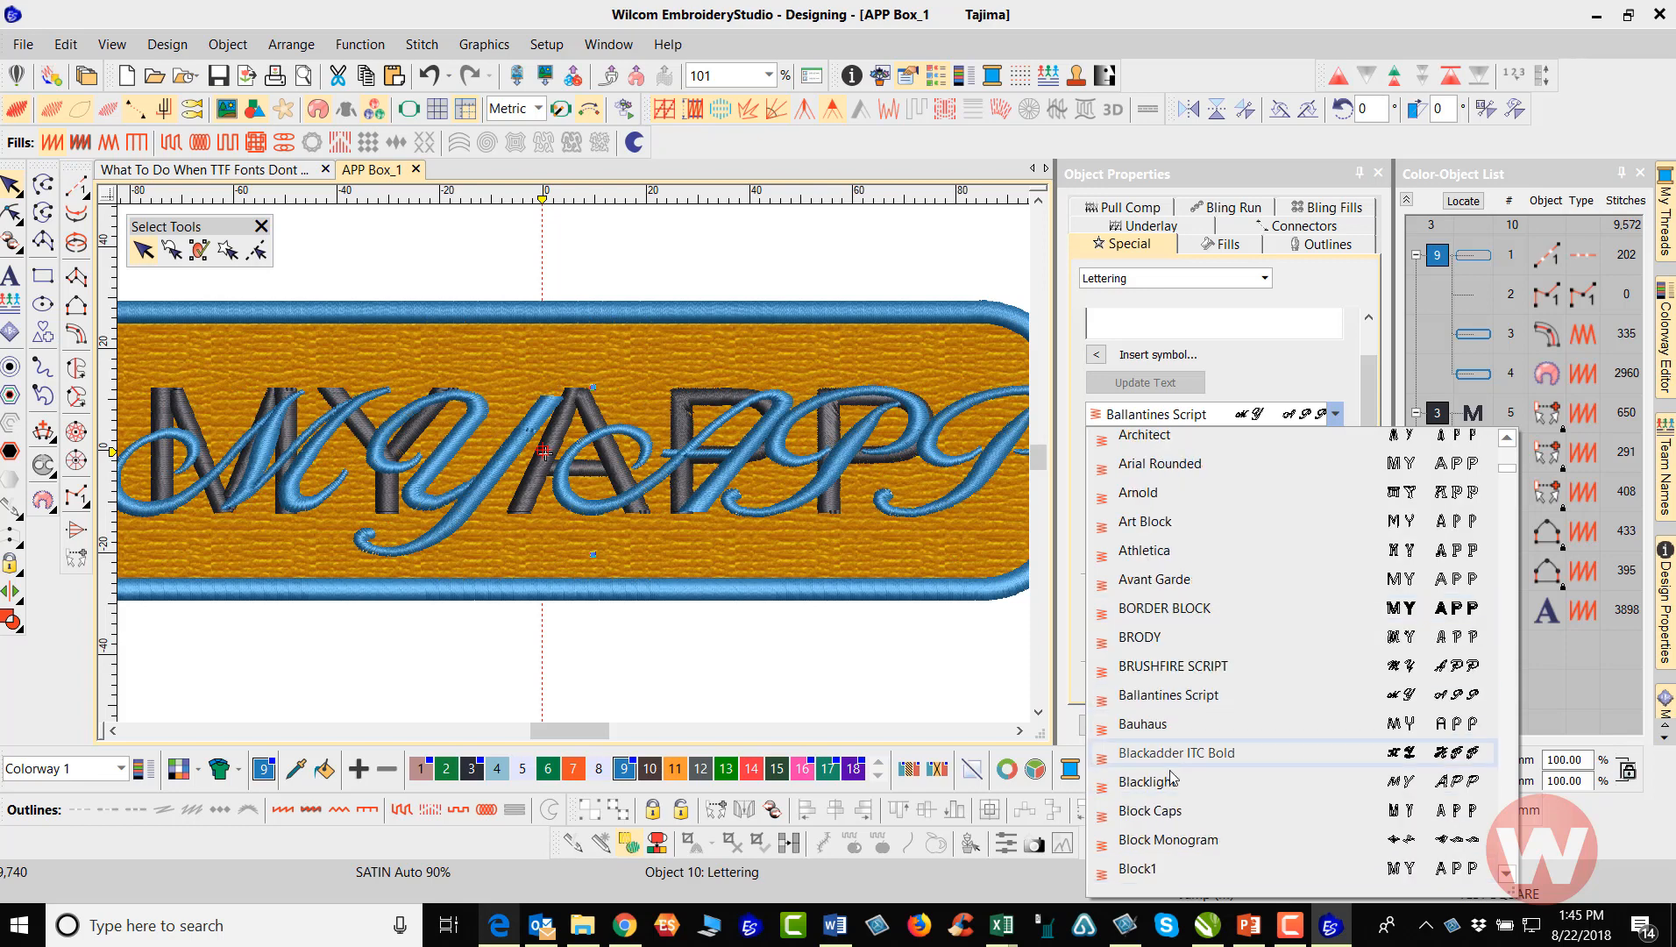
scroll(1173, 824, "down", 1)
scroll(1174, 811, "down", 1)
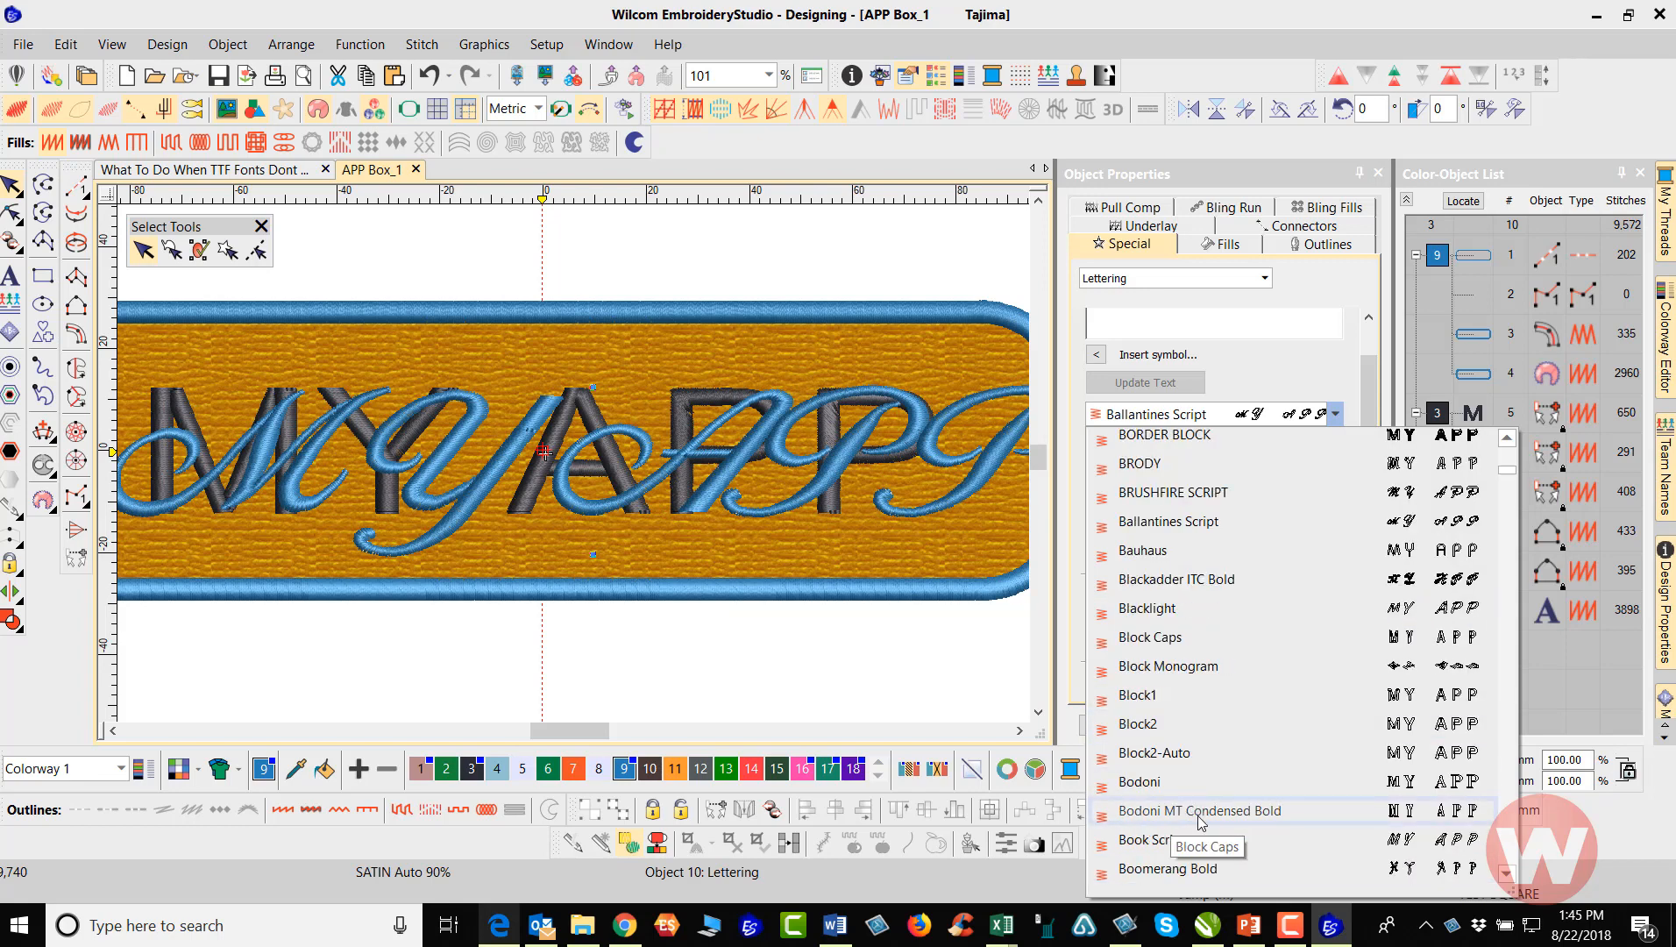
left_click(1185, 754)
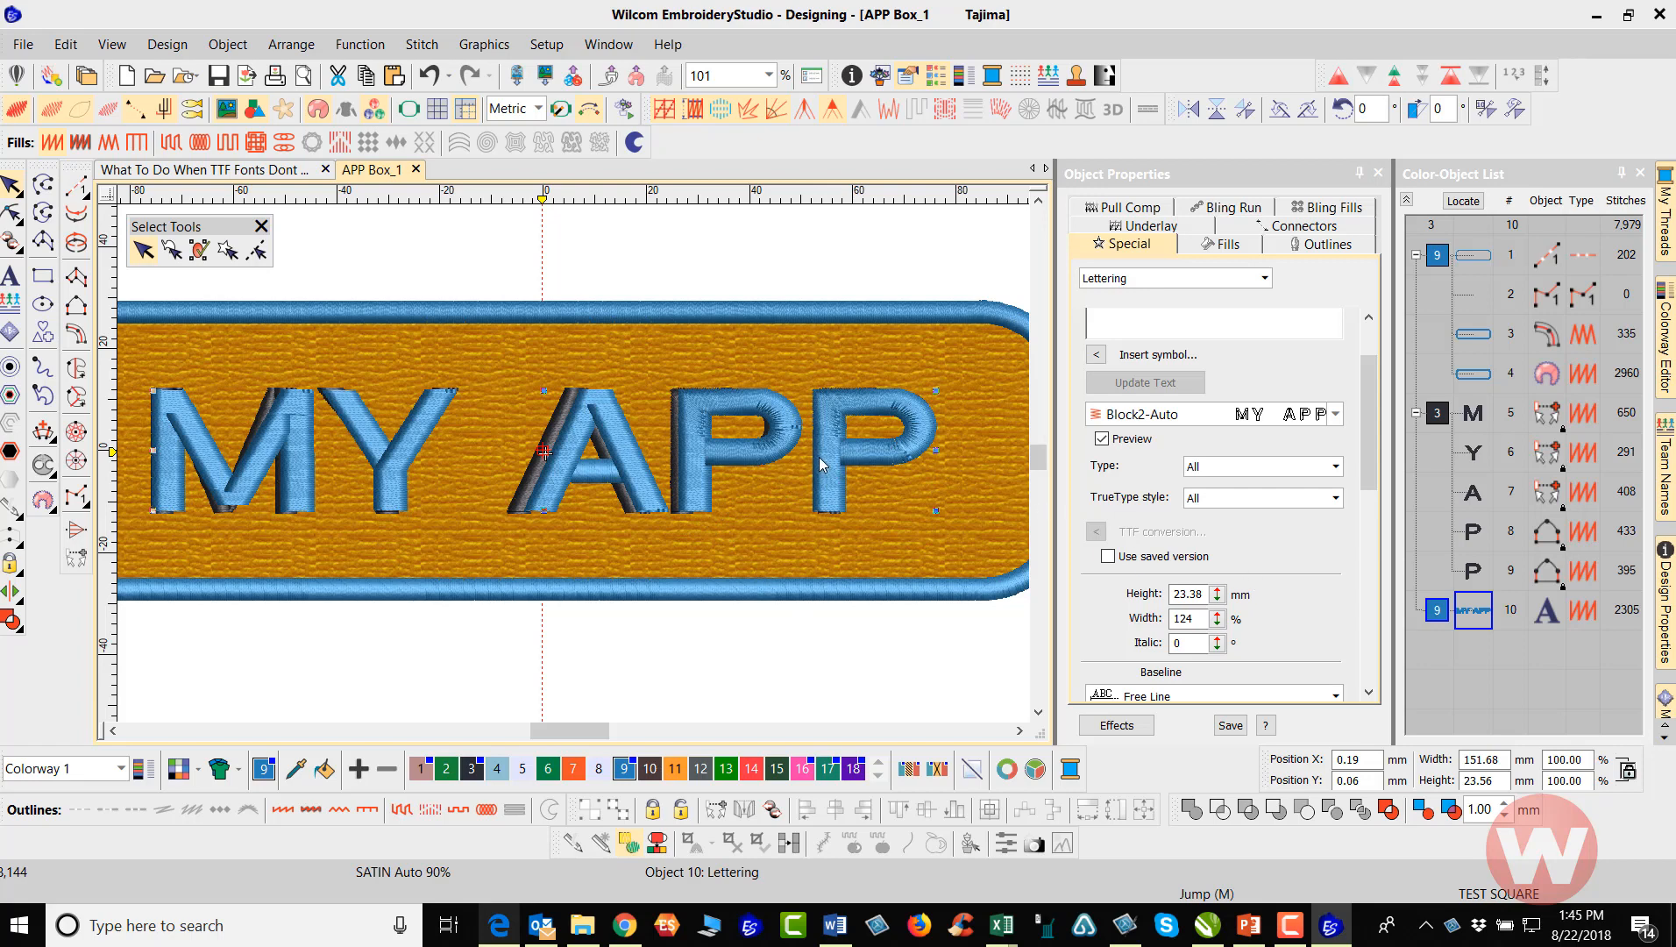
Try a width of 121% on the Block2-Auto lettering and undo the change
mouse_move(1368, 414)
left_mouse_down()
mouse_move(1369, 496)
mouse_move(1373, 434)
left_mouse_up()
left_click(1219, 545)
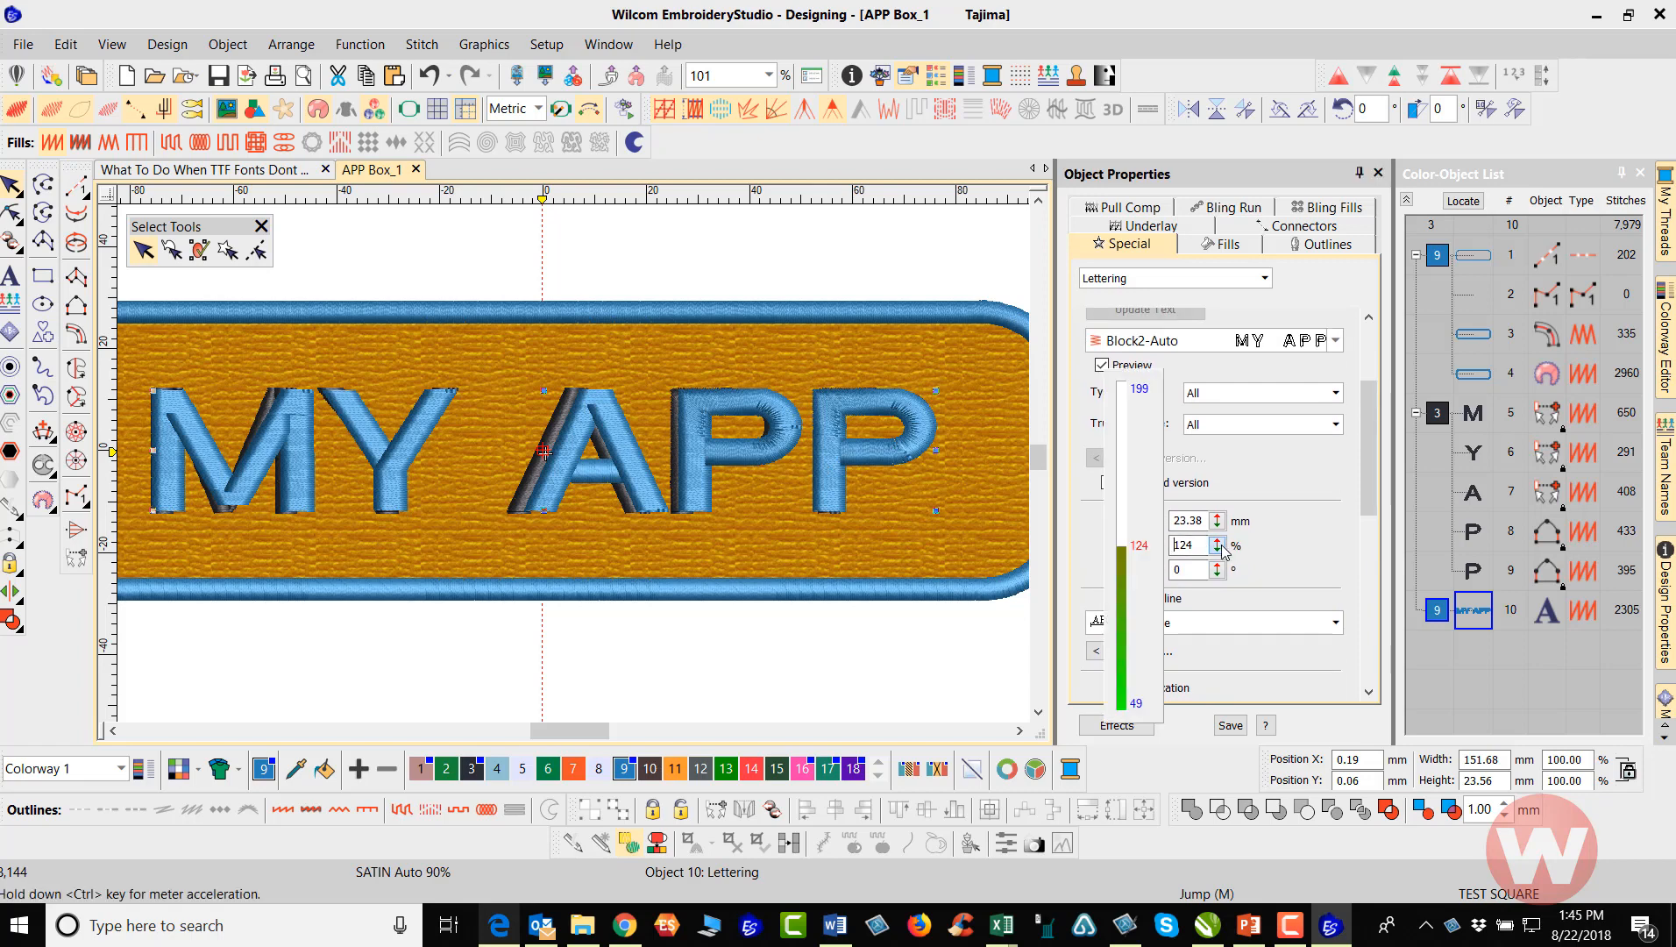
left_click_drag(1224, 549, 1131, 561)
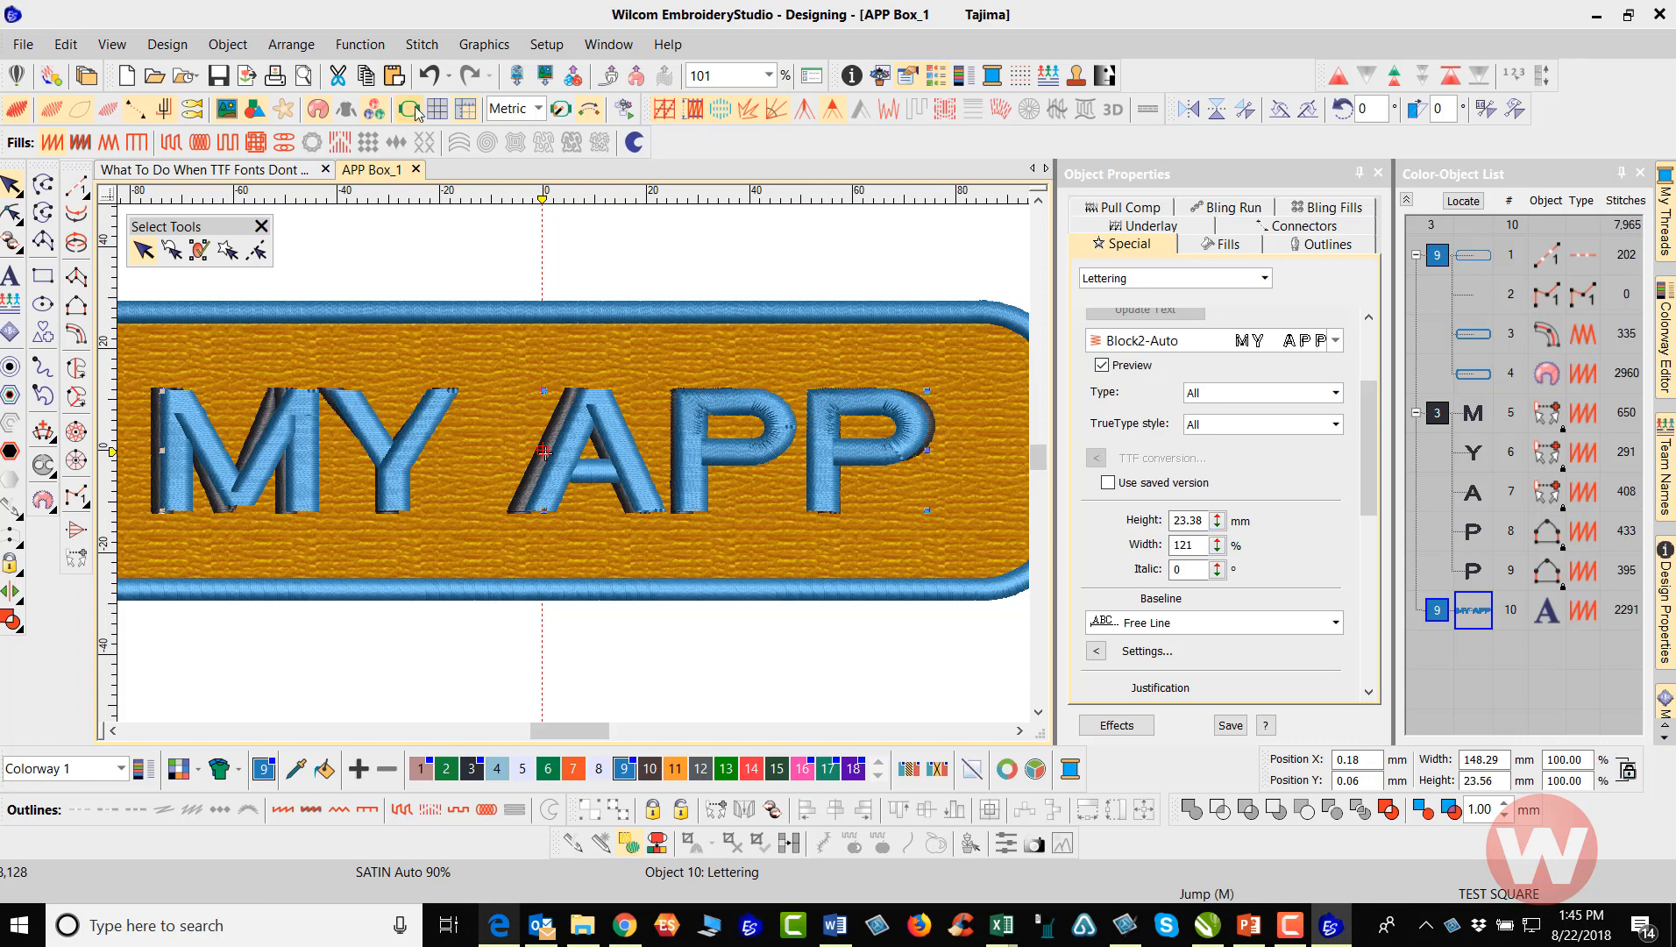
left_click(428, 77)
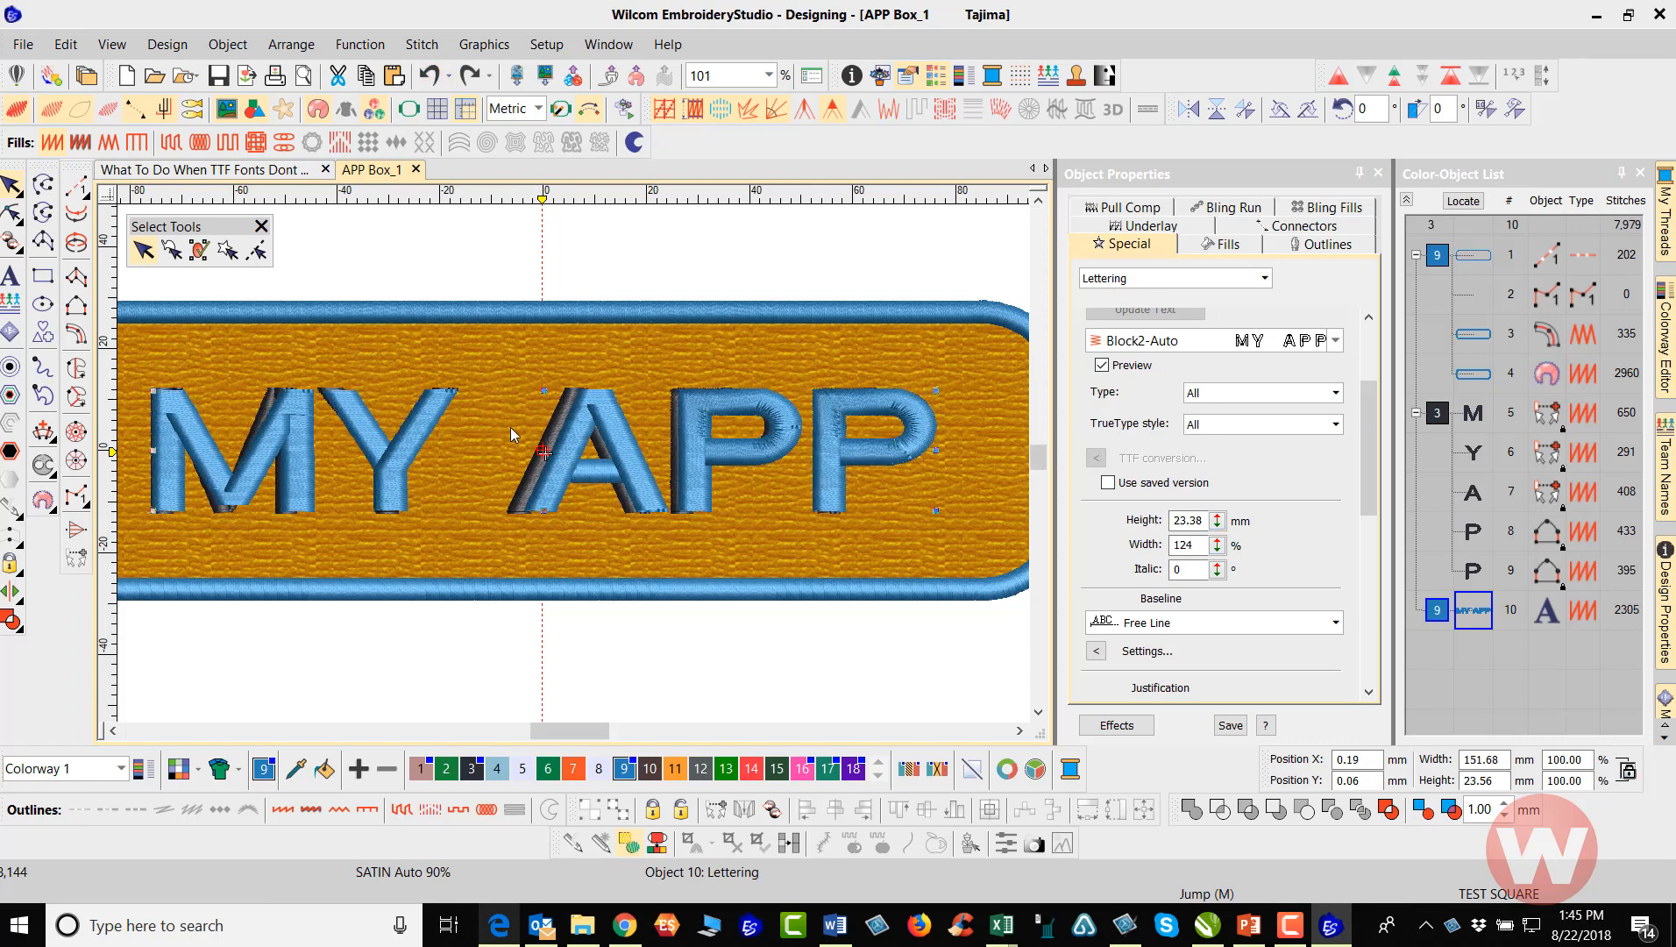
Set the lettering's word spacing to 15 %H and its width to 129%, and deselect it
left_click_drag(1372, 435, 1366, 555)
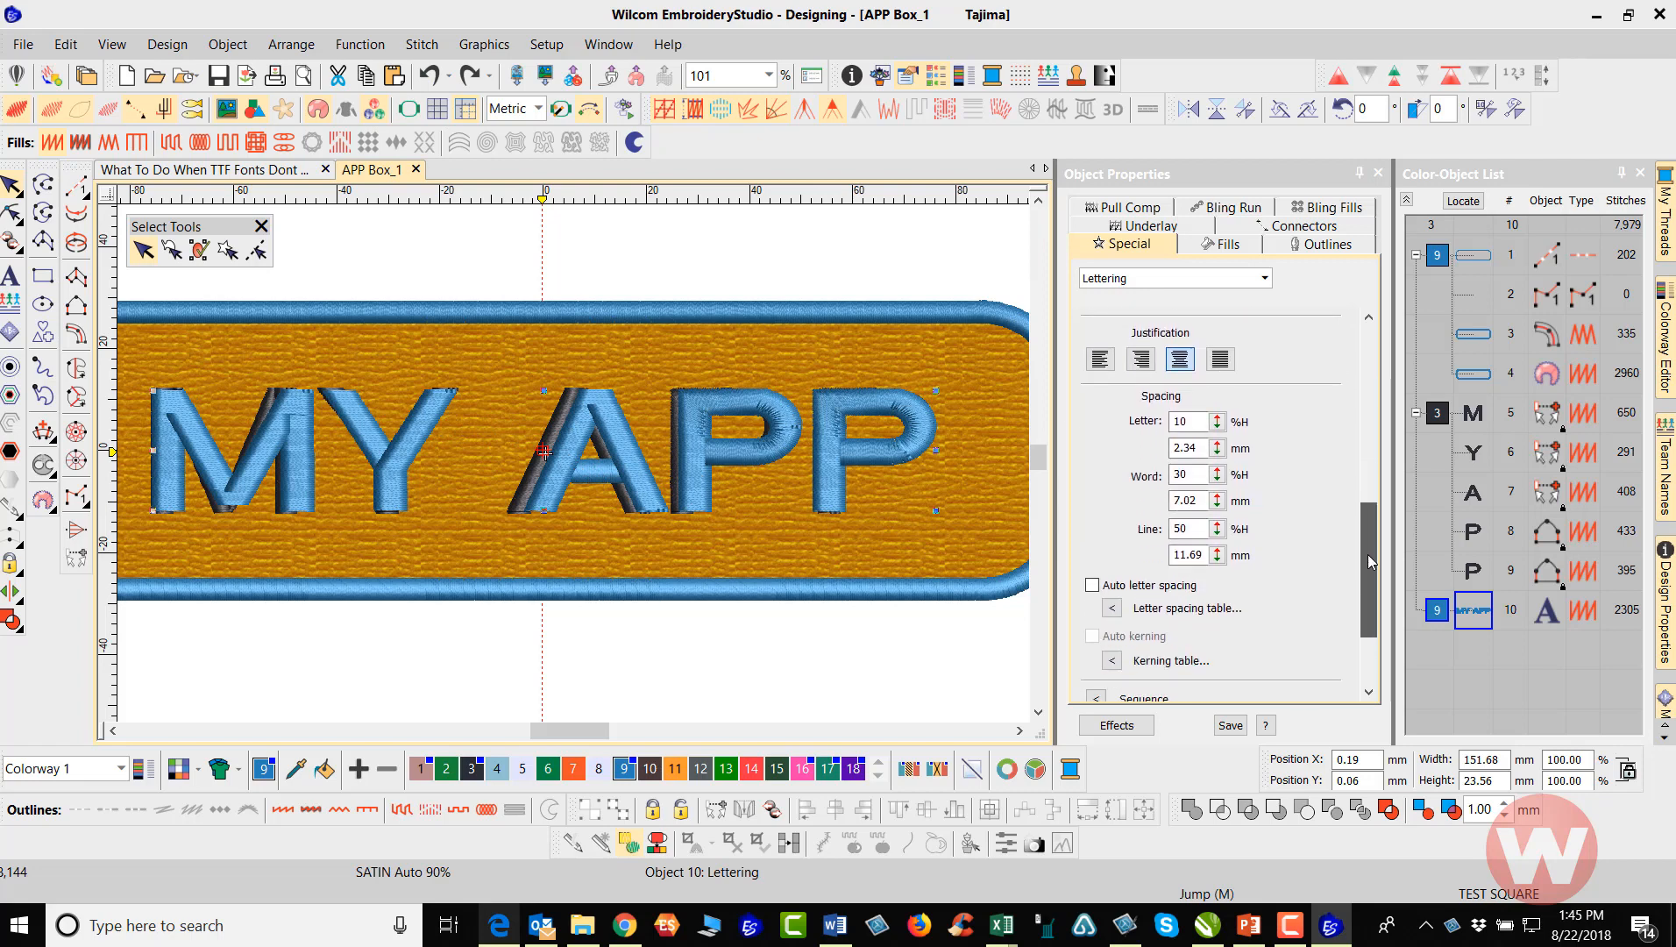
left_click(1217, 472)
left_click_drag(1217, 474, 1131, 515)
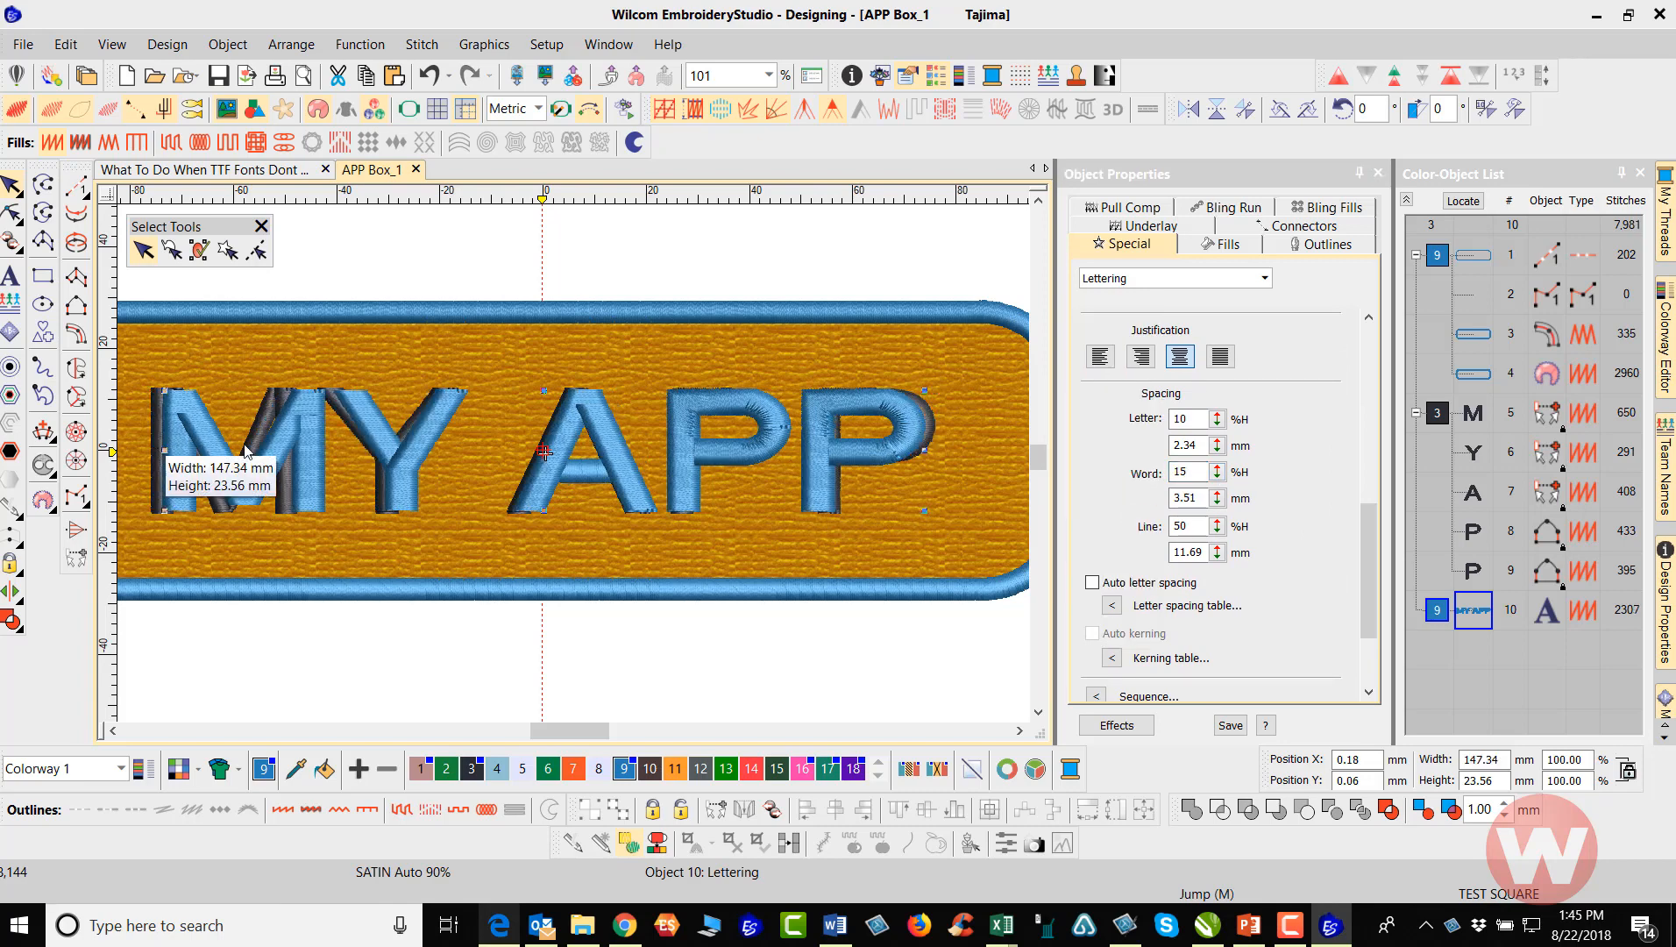
left_click_drag(1374, 539, 1369, 449)
left_click_drag(1217, 449, 1130, 441)
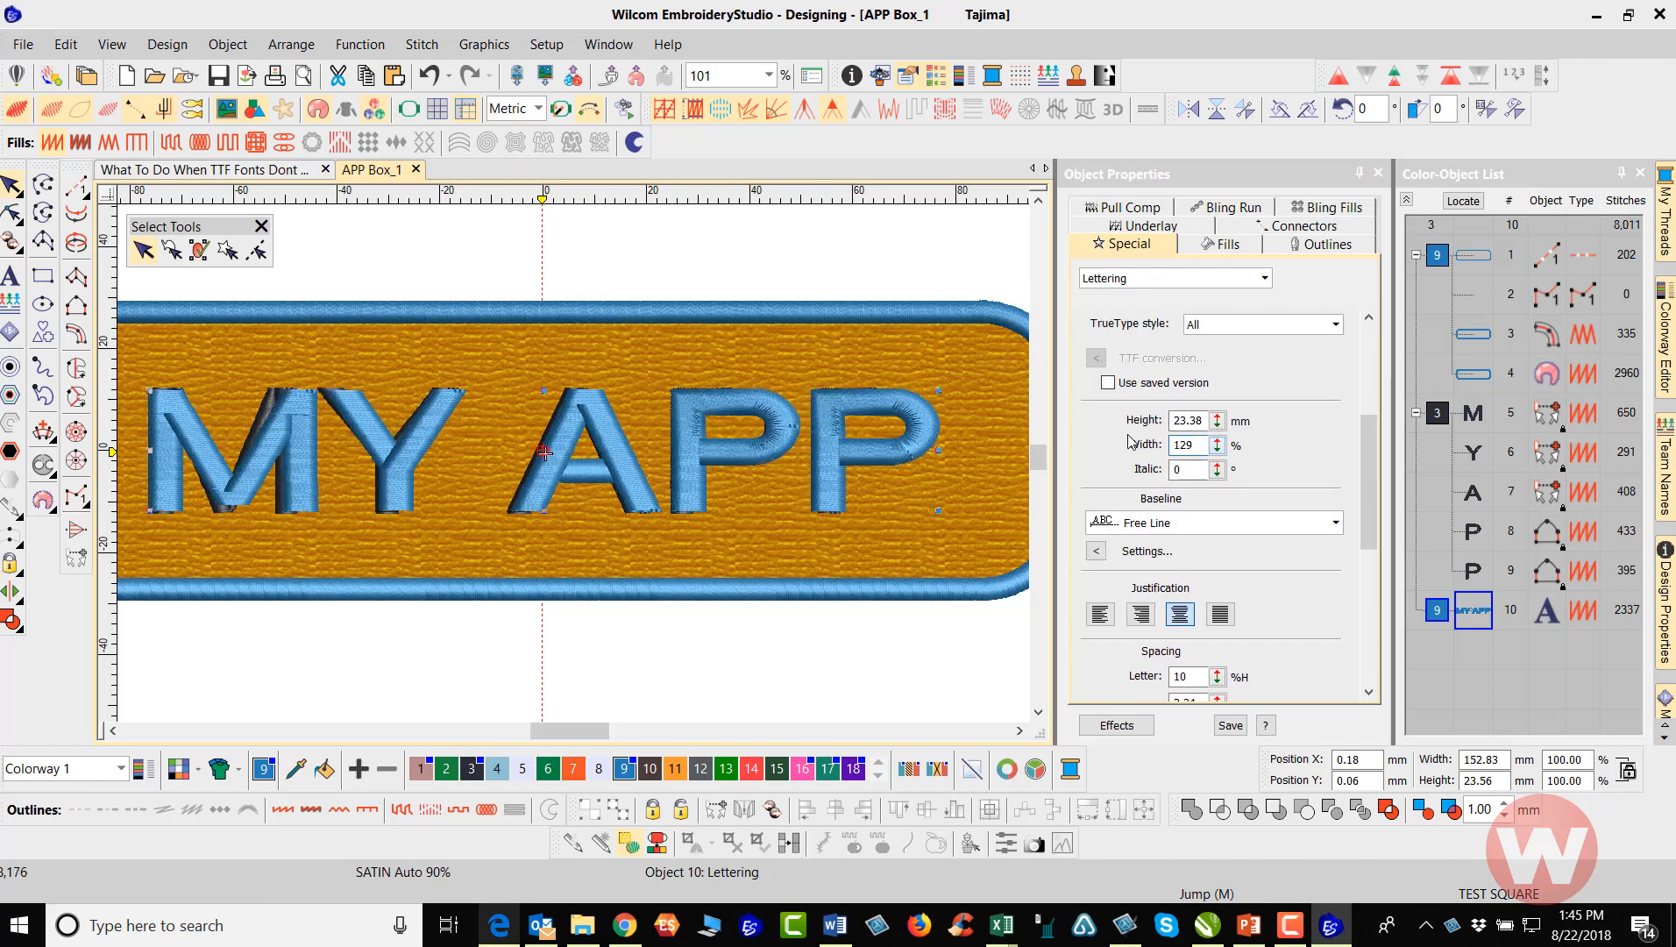
left_click(611, 269)
Unlock the five original dark MY APP letter objects beneath the new lettering and delete them
scroll(631, 469, "down", 1)
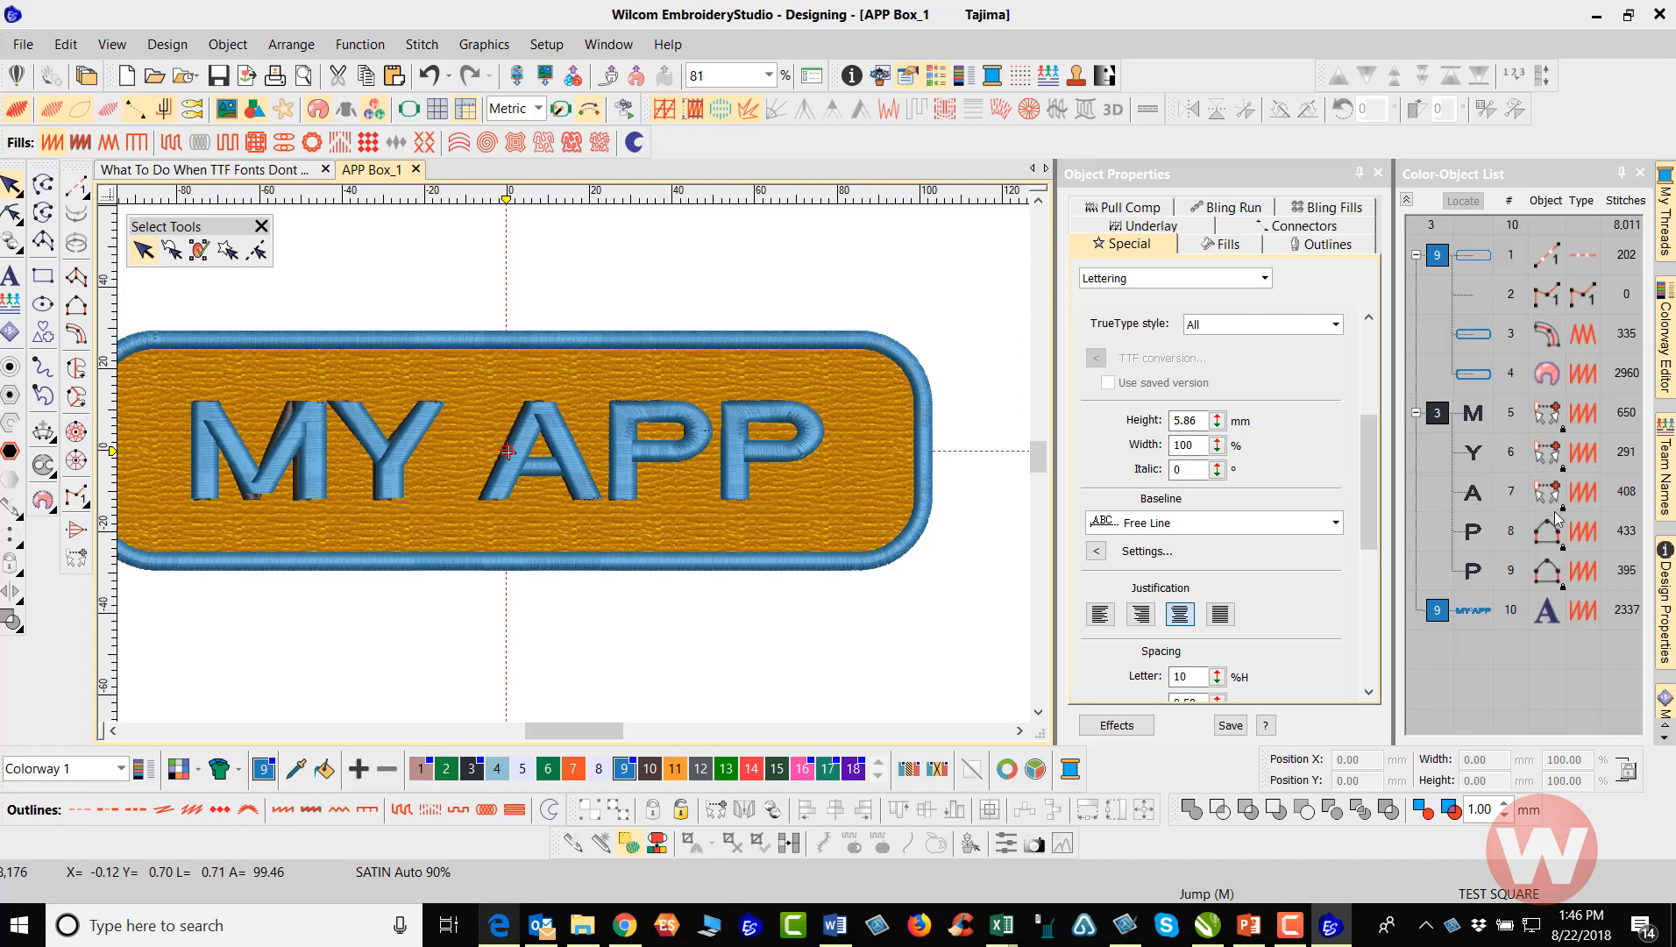
right_click(1443, 413)
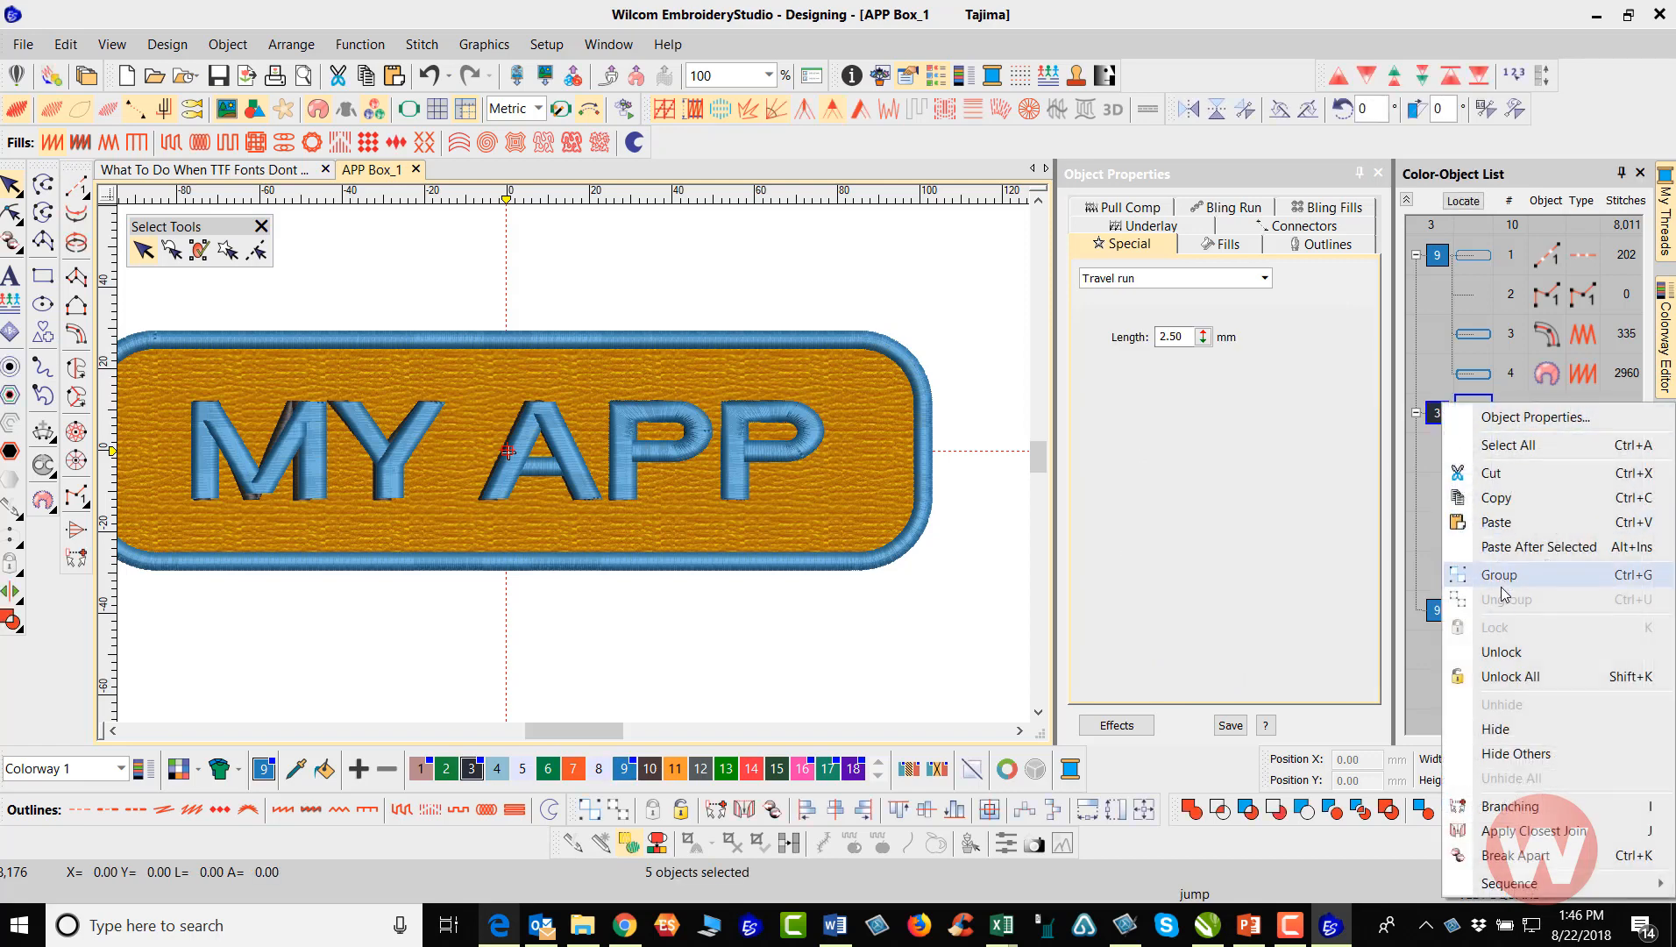
left_click(1520, 651)
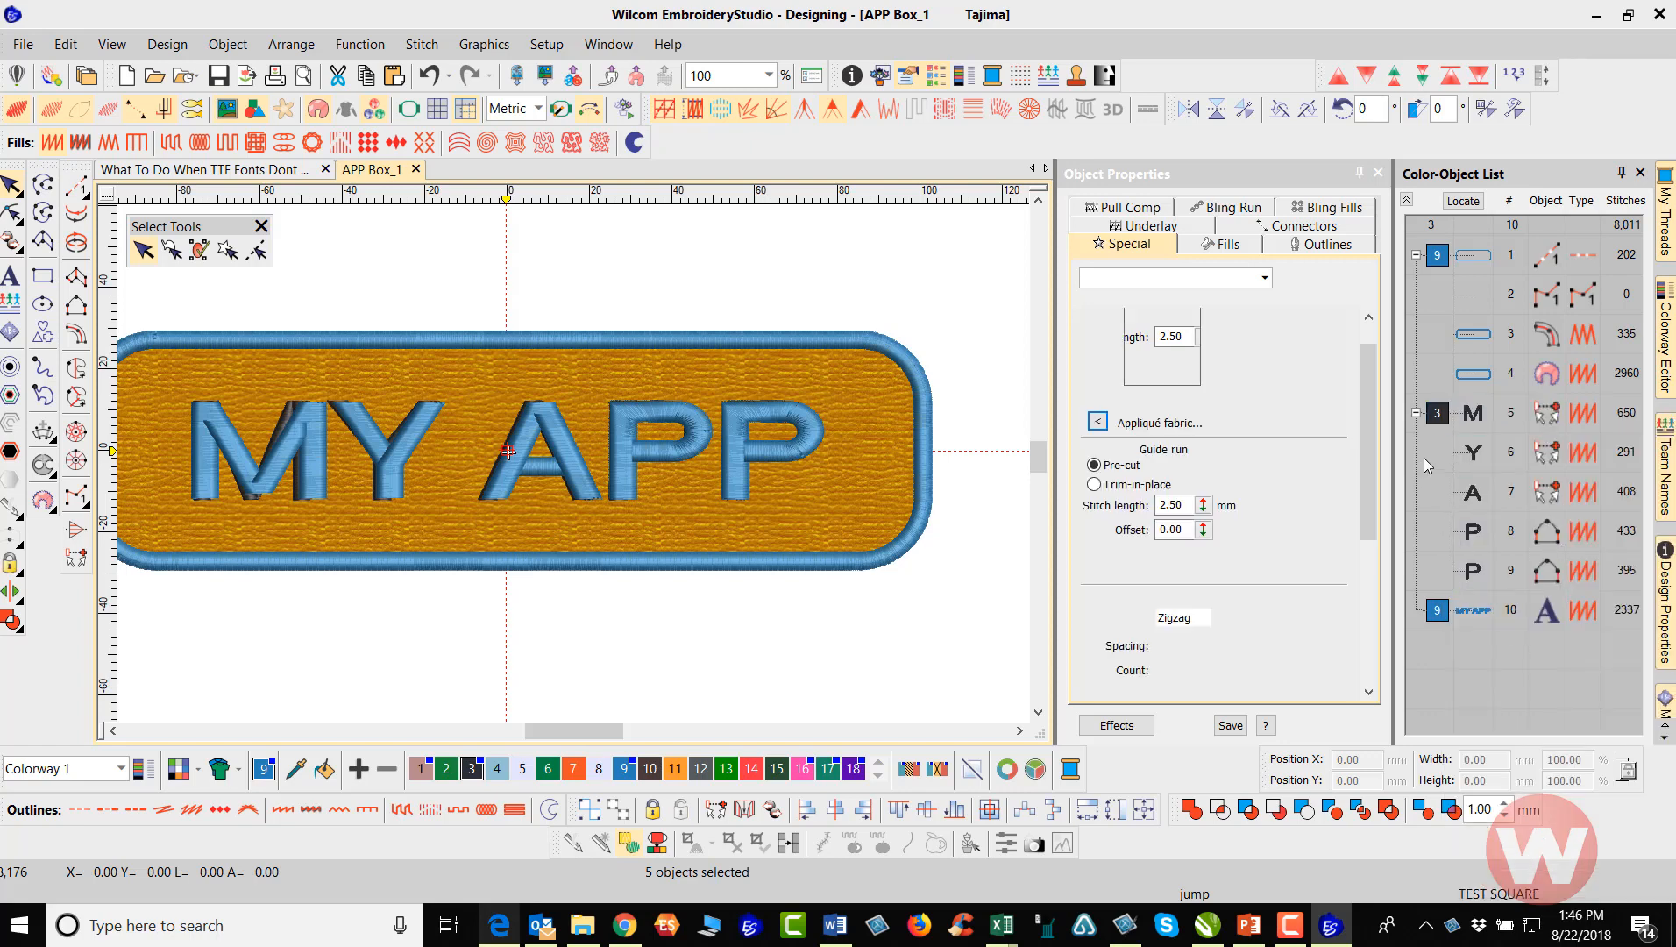
left_click(1443, 414)
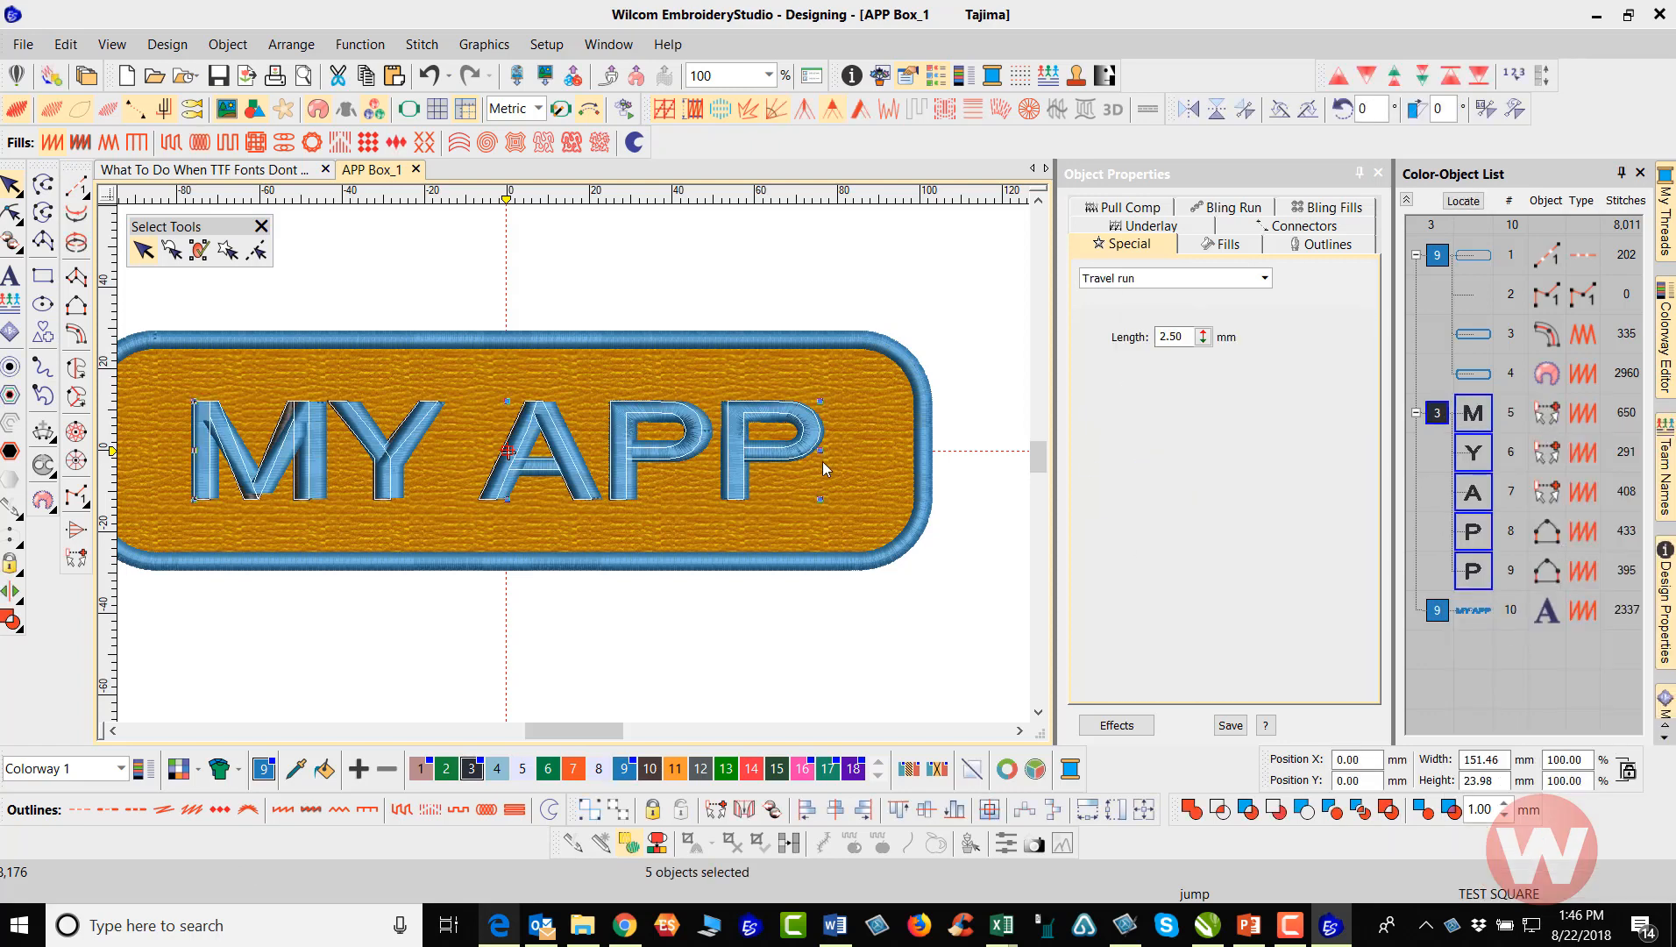
key("Delete")
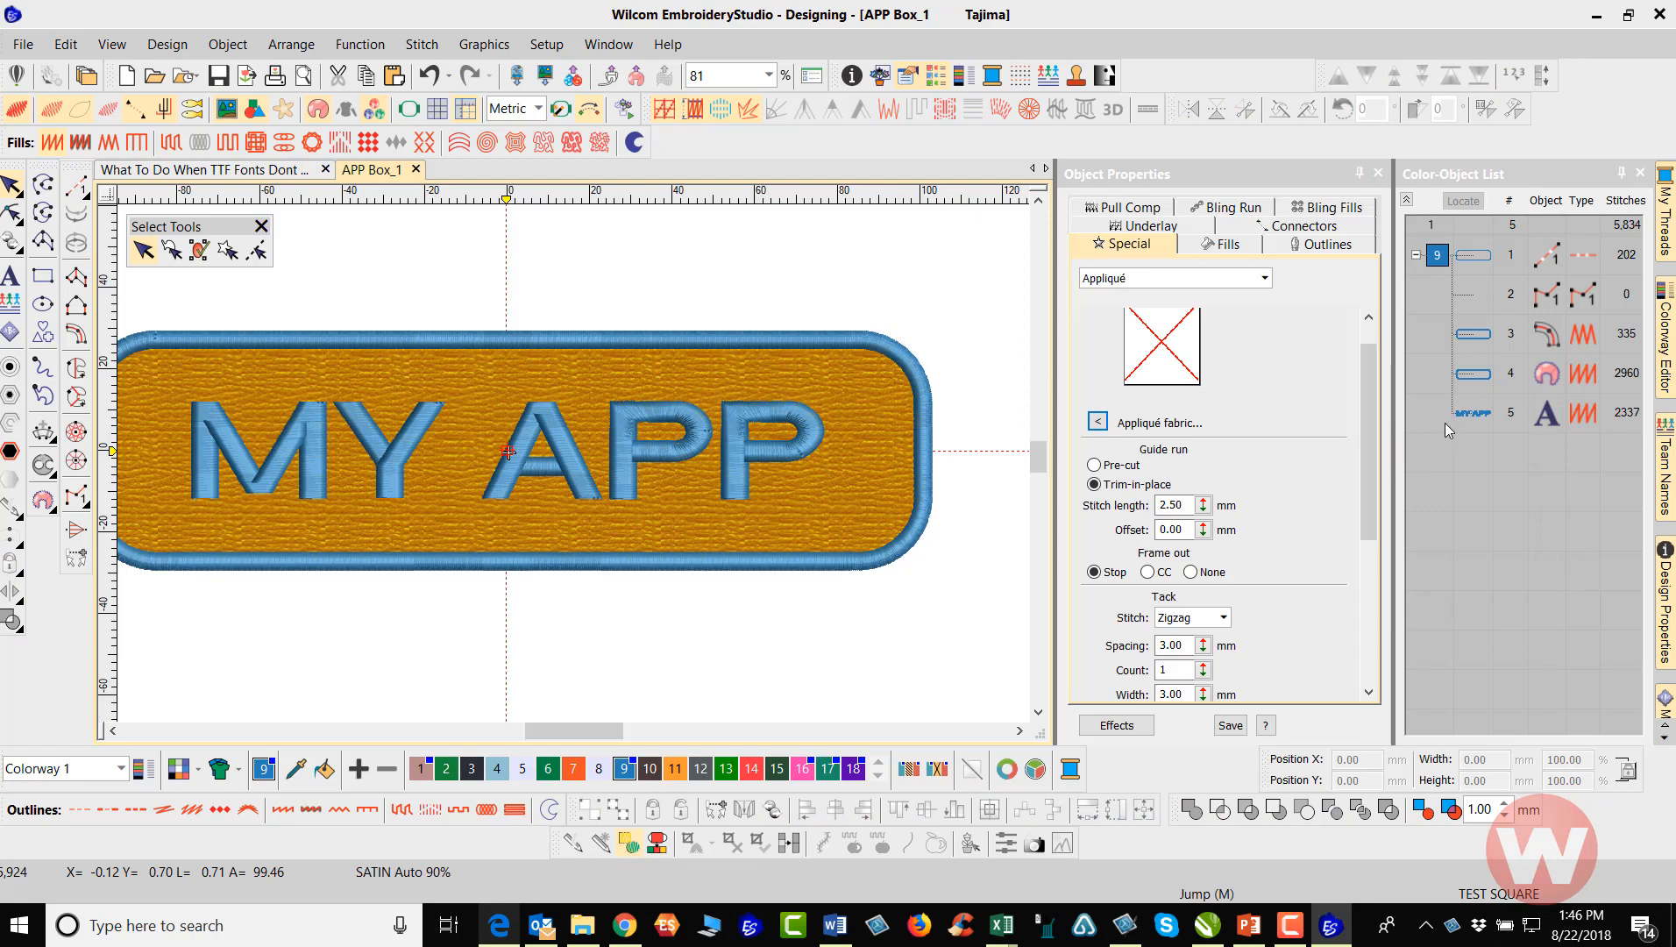
Recolor the remaining MY APP lettering with thread color 3 and deselect it
left_click(1477, 421)
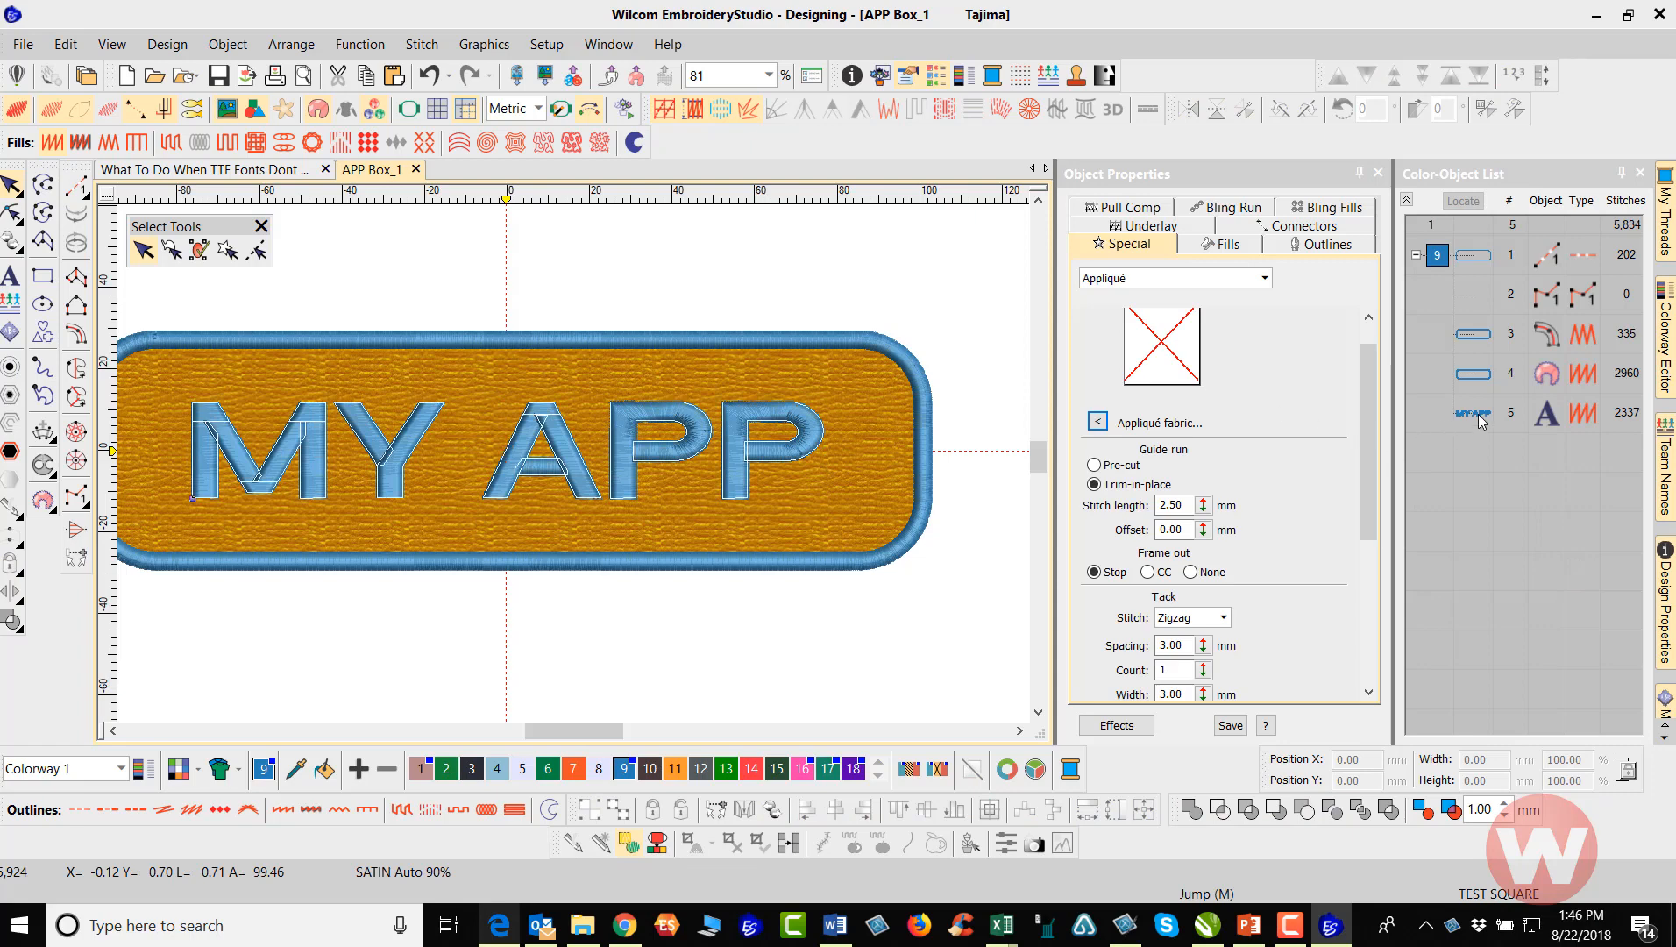
left_click(471, 769)
left_click(449, 669)
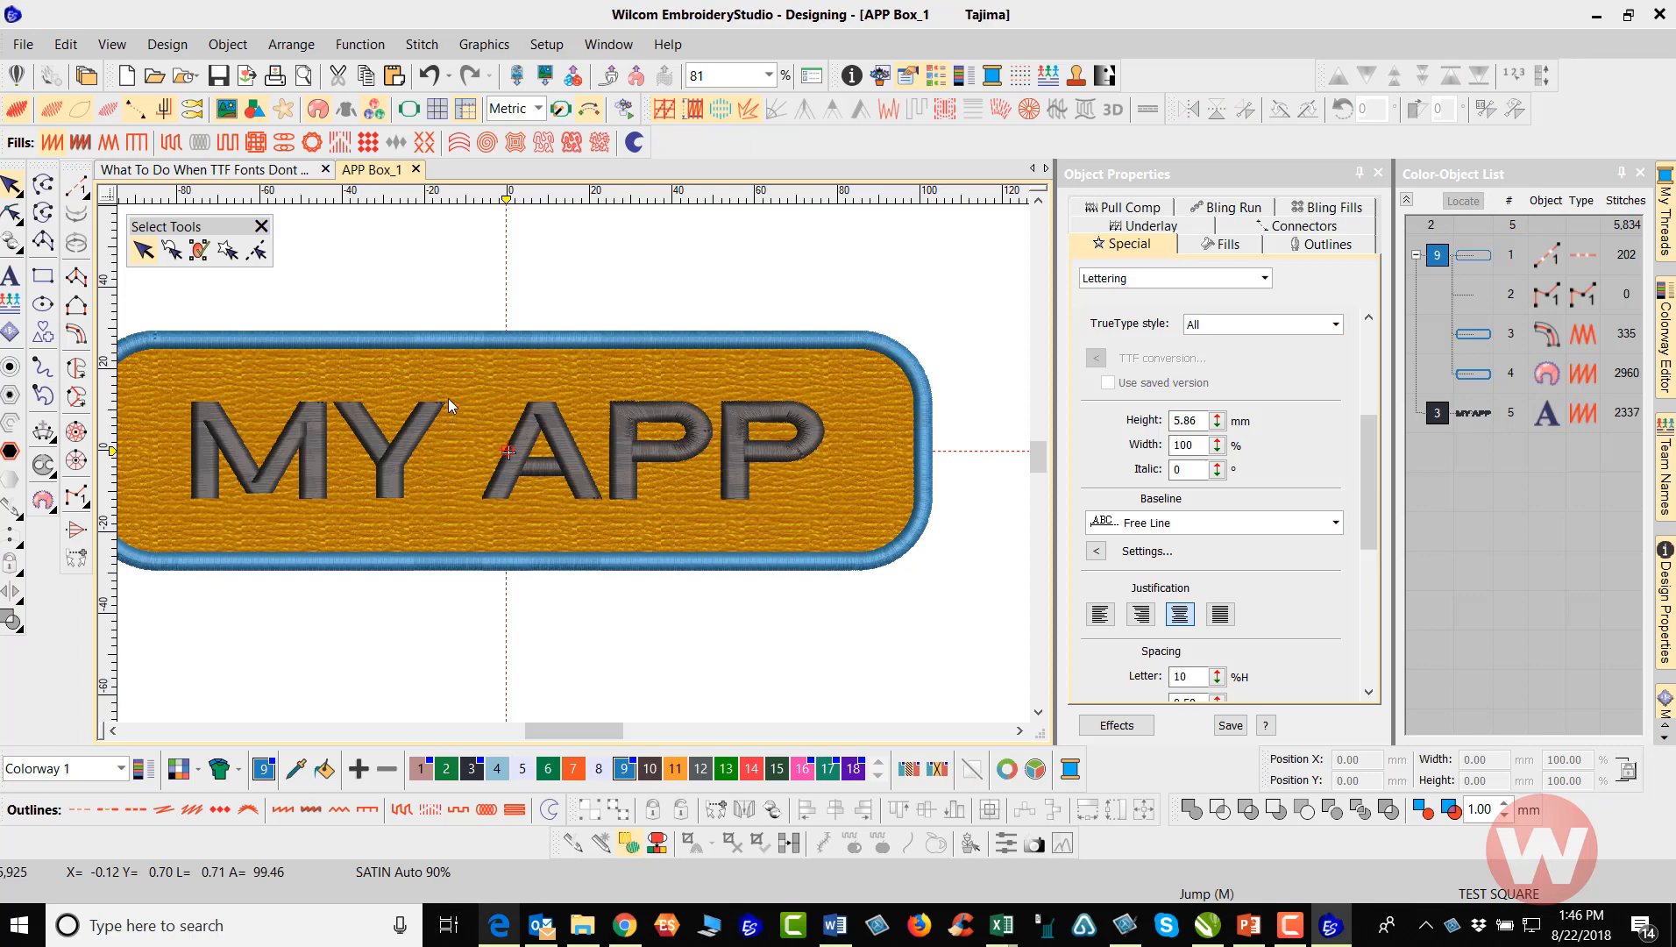
Set the lettering's first underlay to Edge run and enable a second underlay of type Center Run
left_click(592, 418)
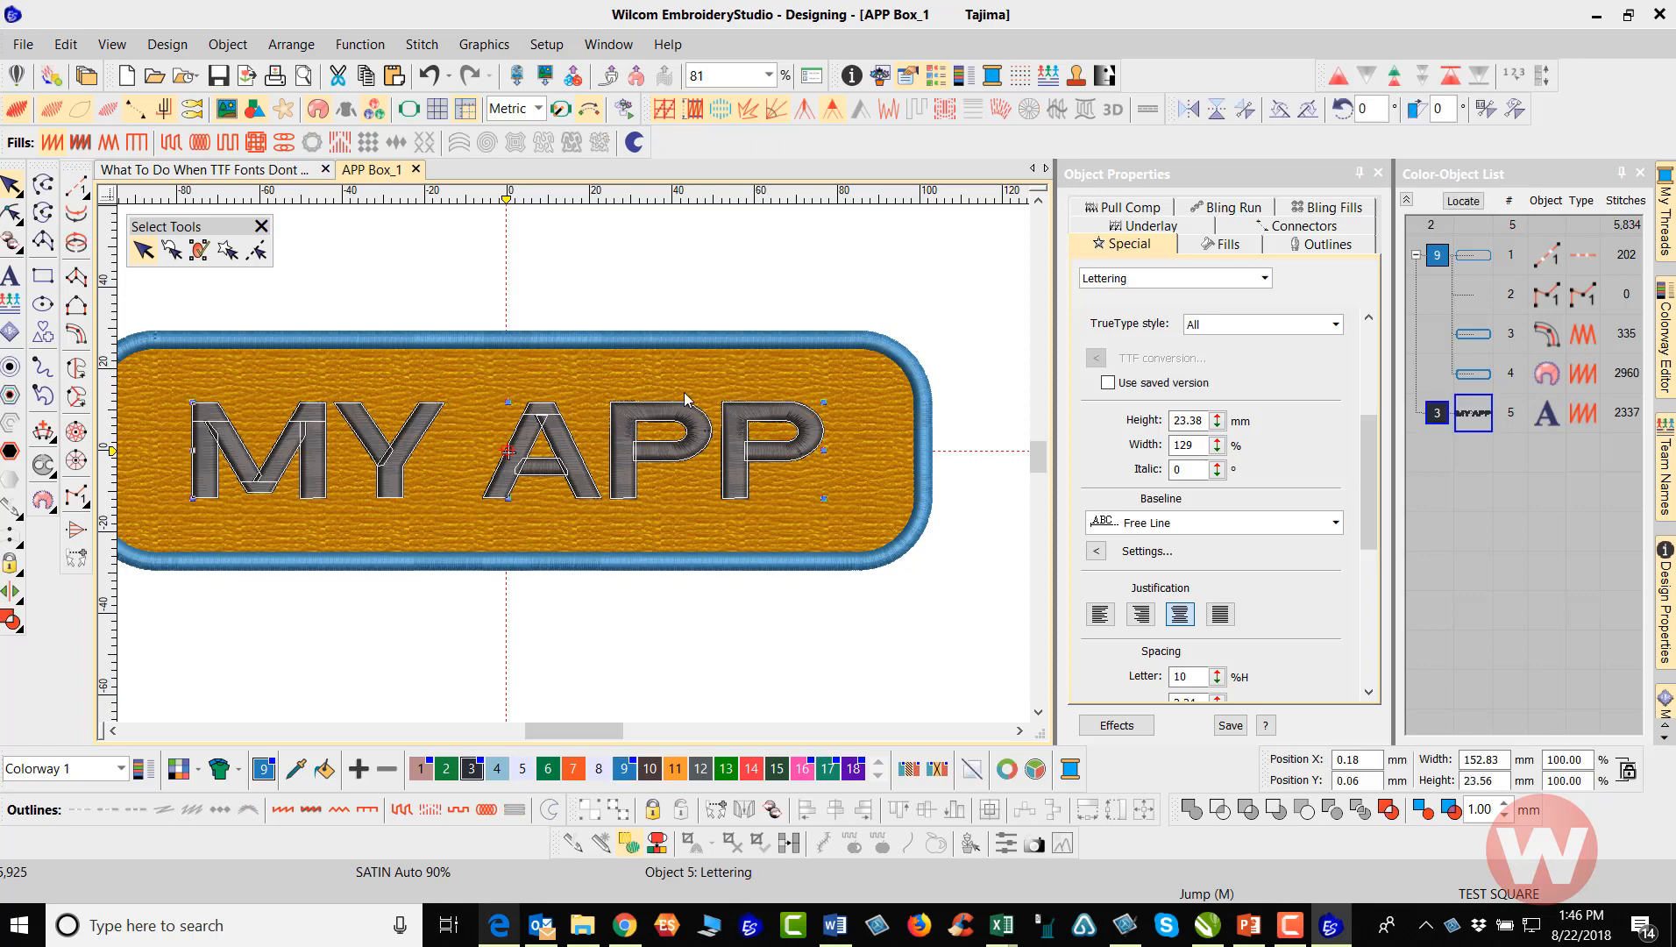
left_click(1148, 230)
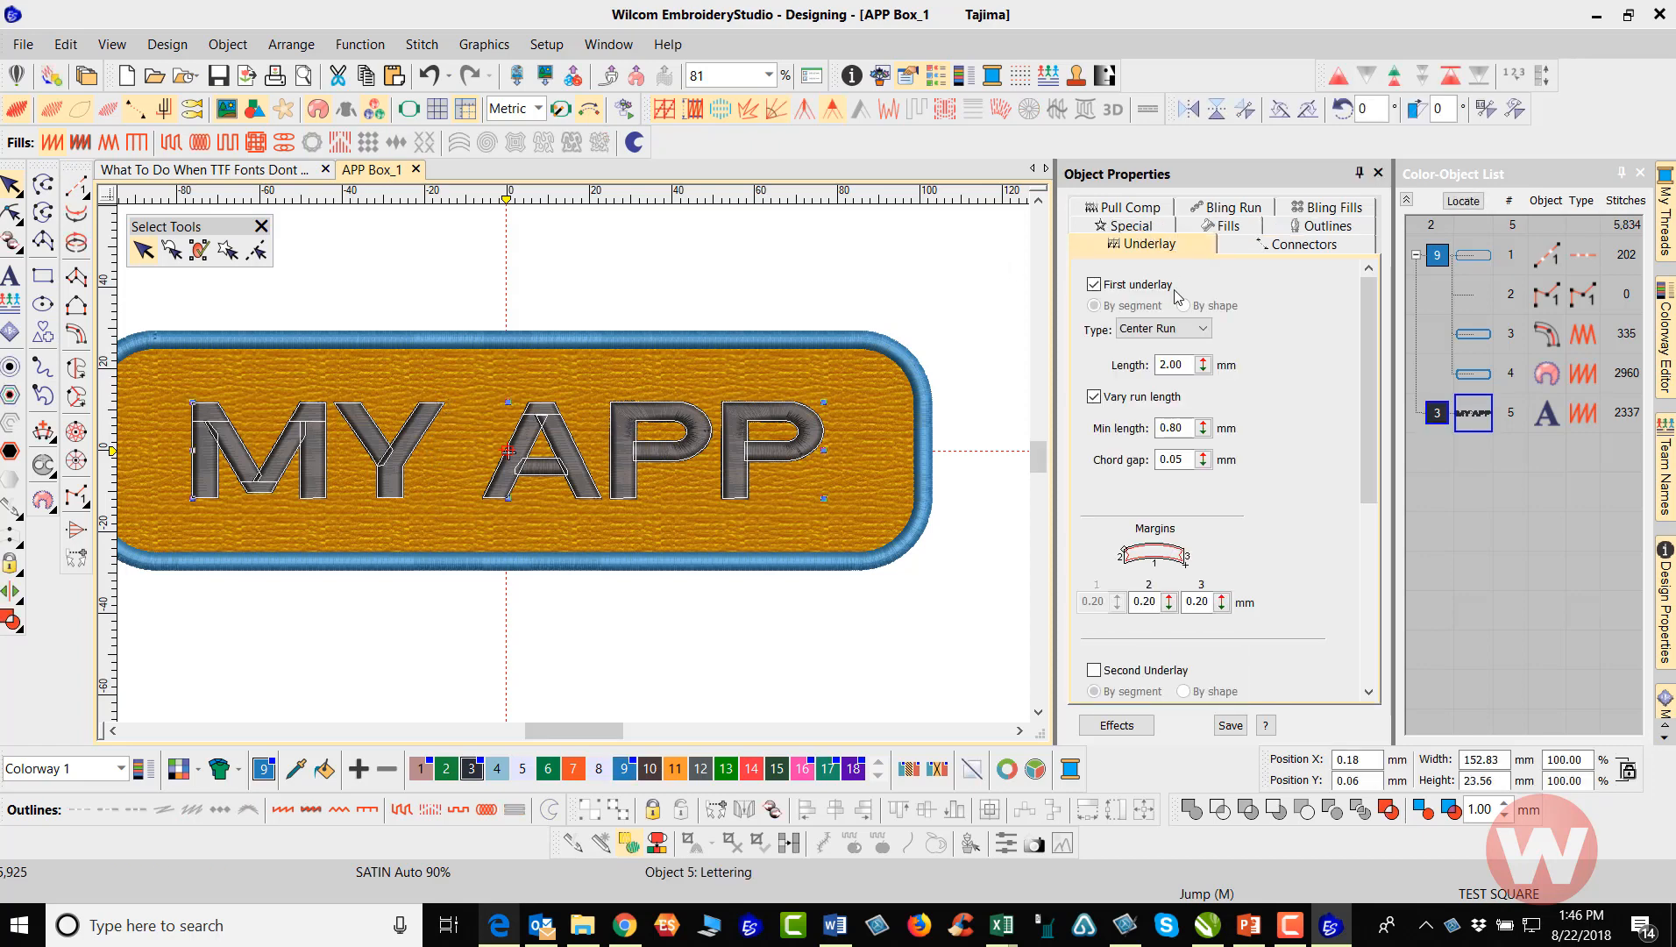
left_click(1205, 330)
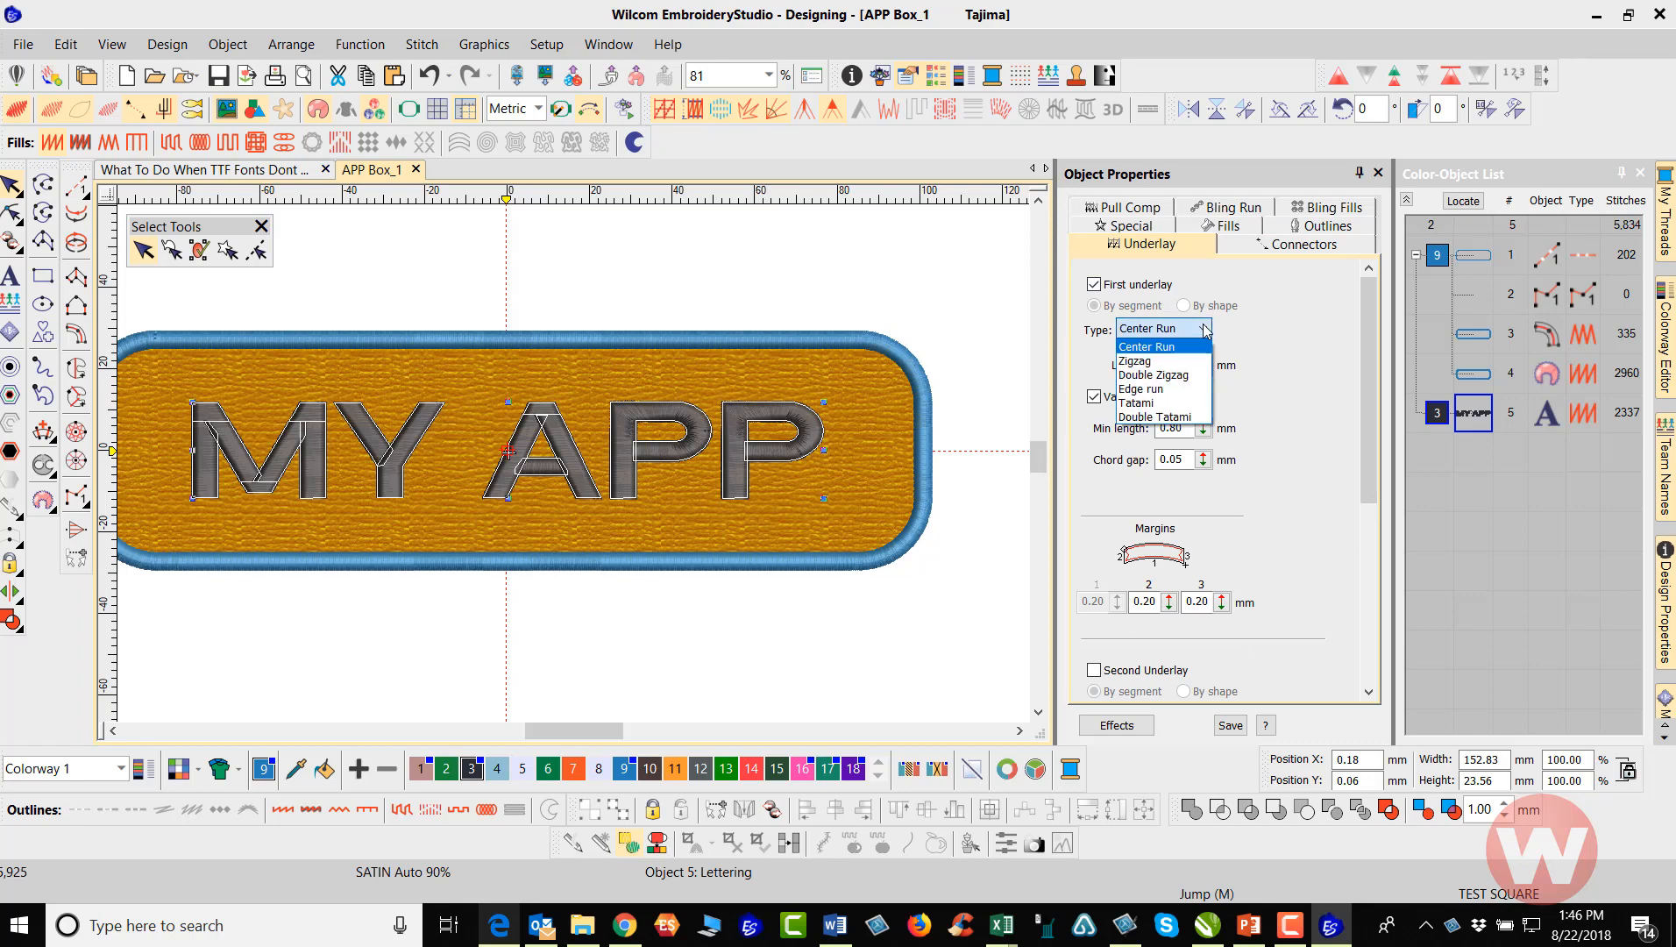
left_click(1170, 390)
left_click_drag(1360, 449, 1370, 578)
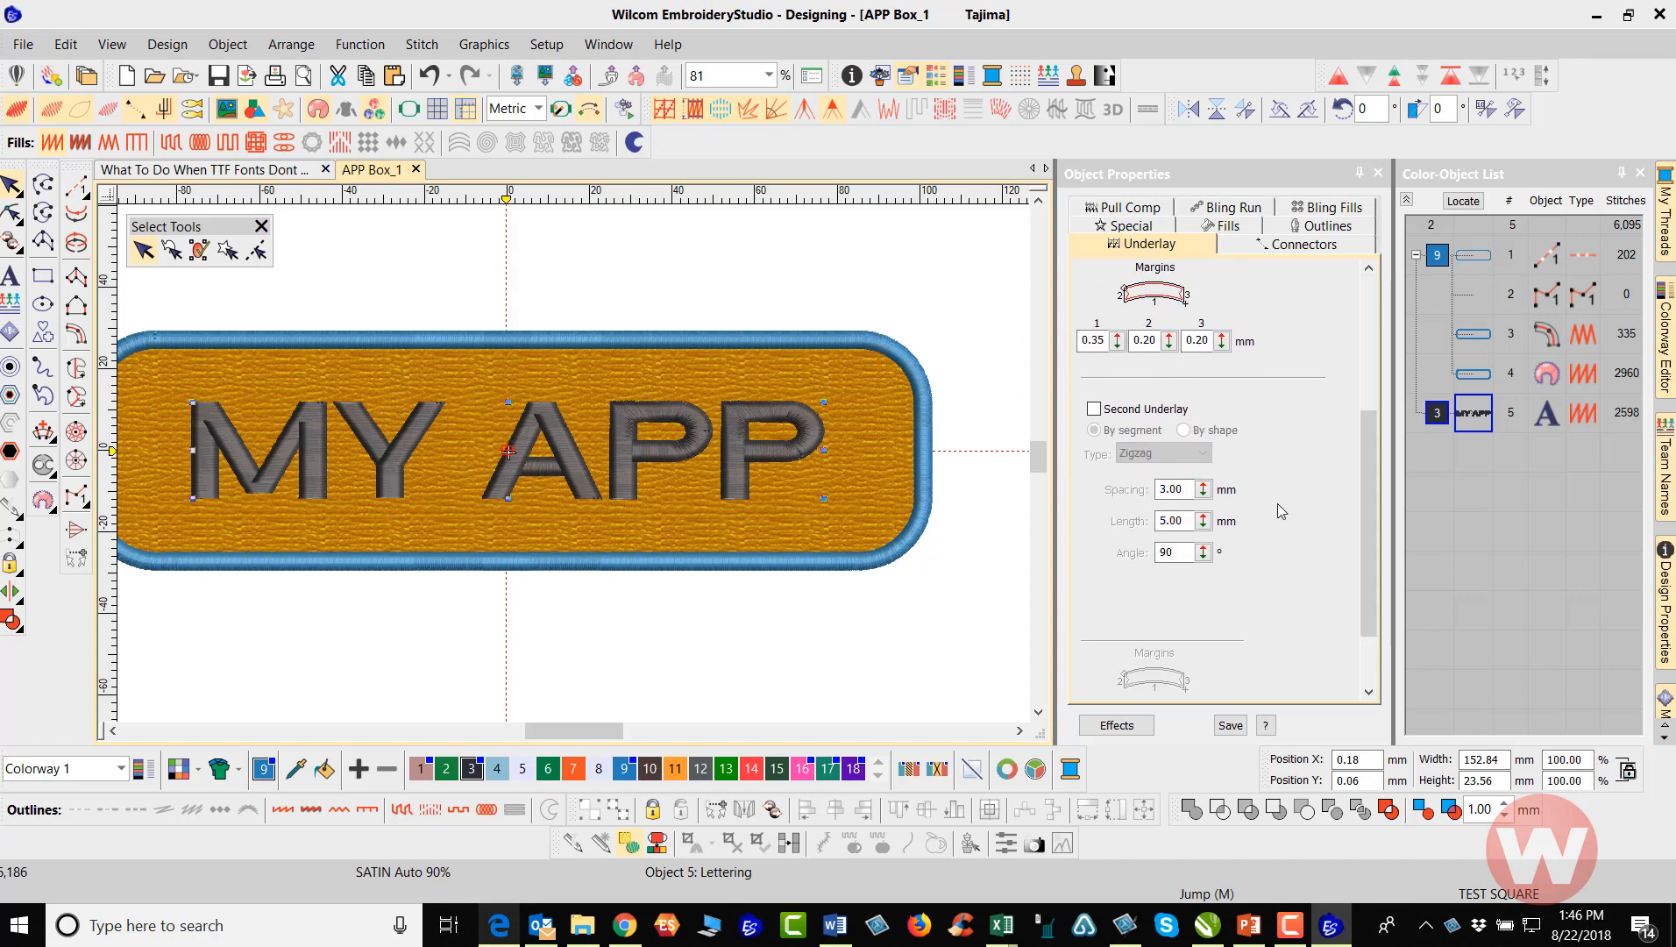
left_click(1096, 411)
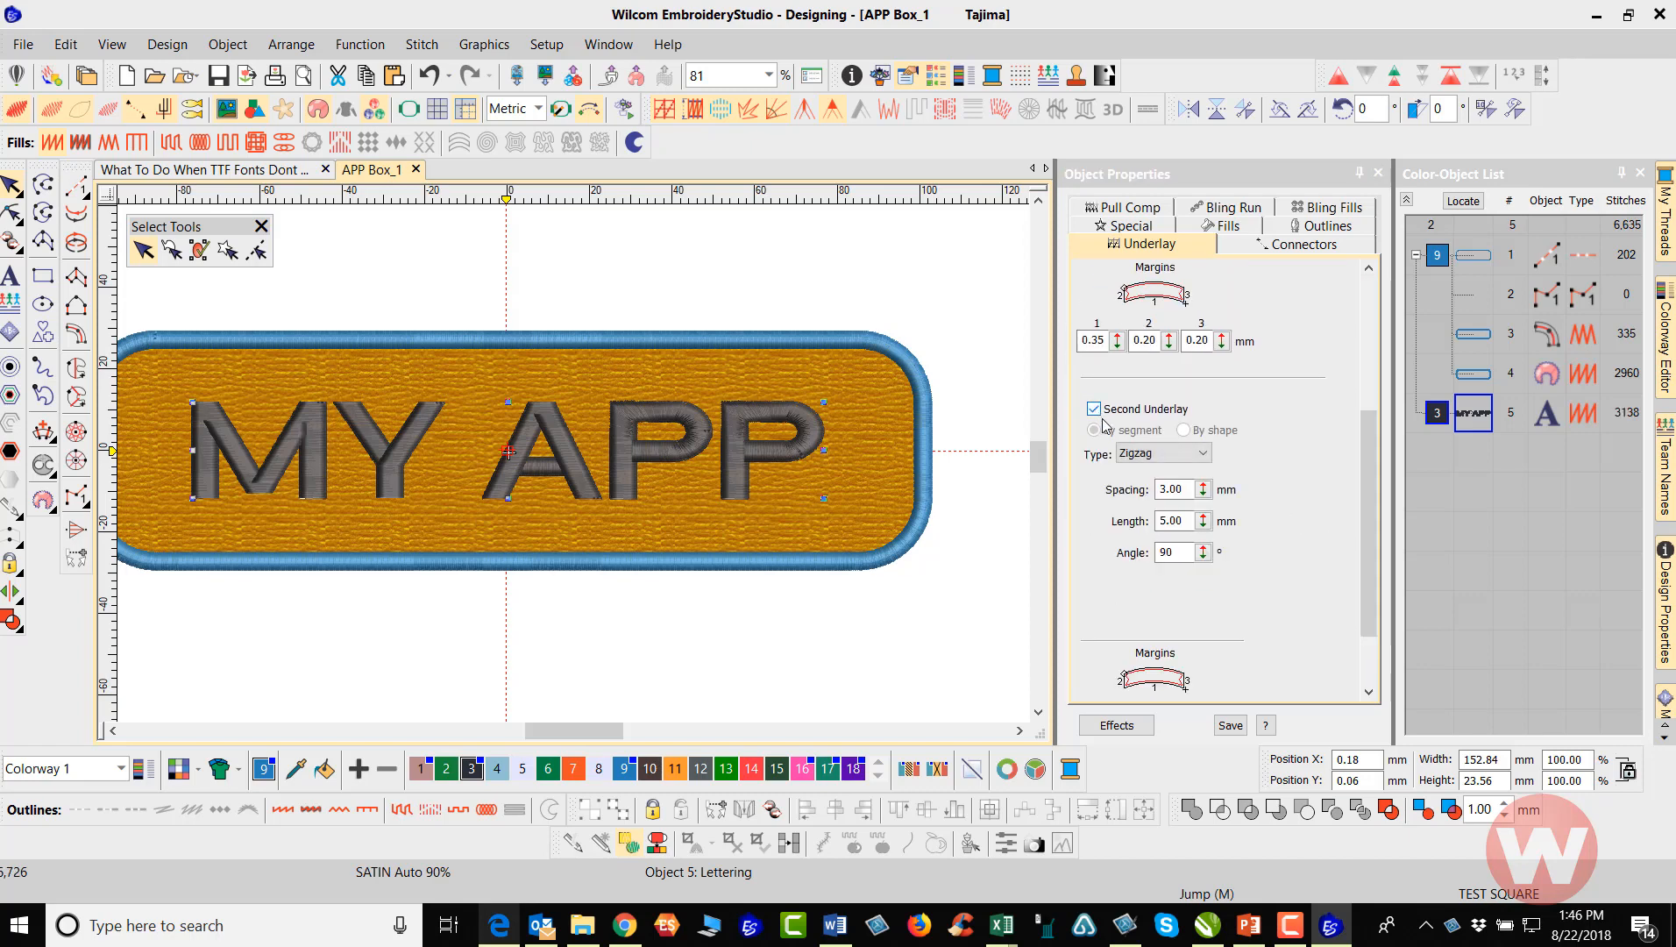
left_click(1207, 454)
left_click(1146, 454)
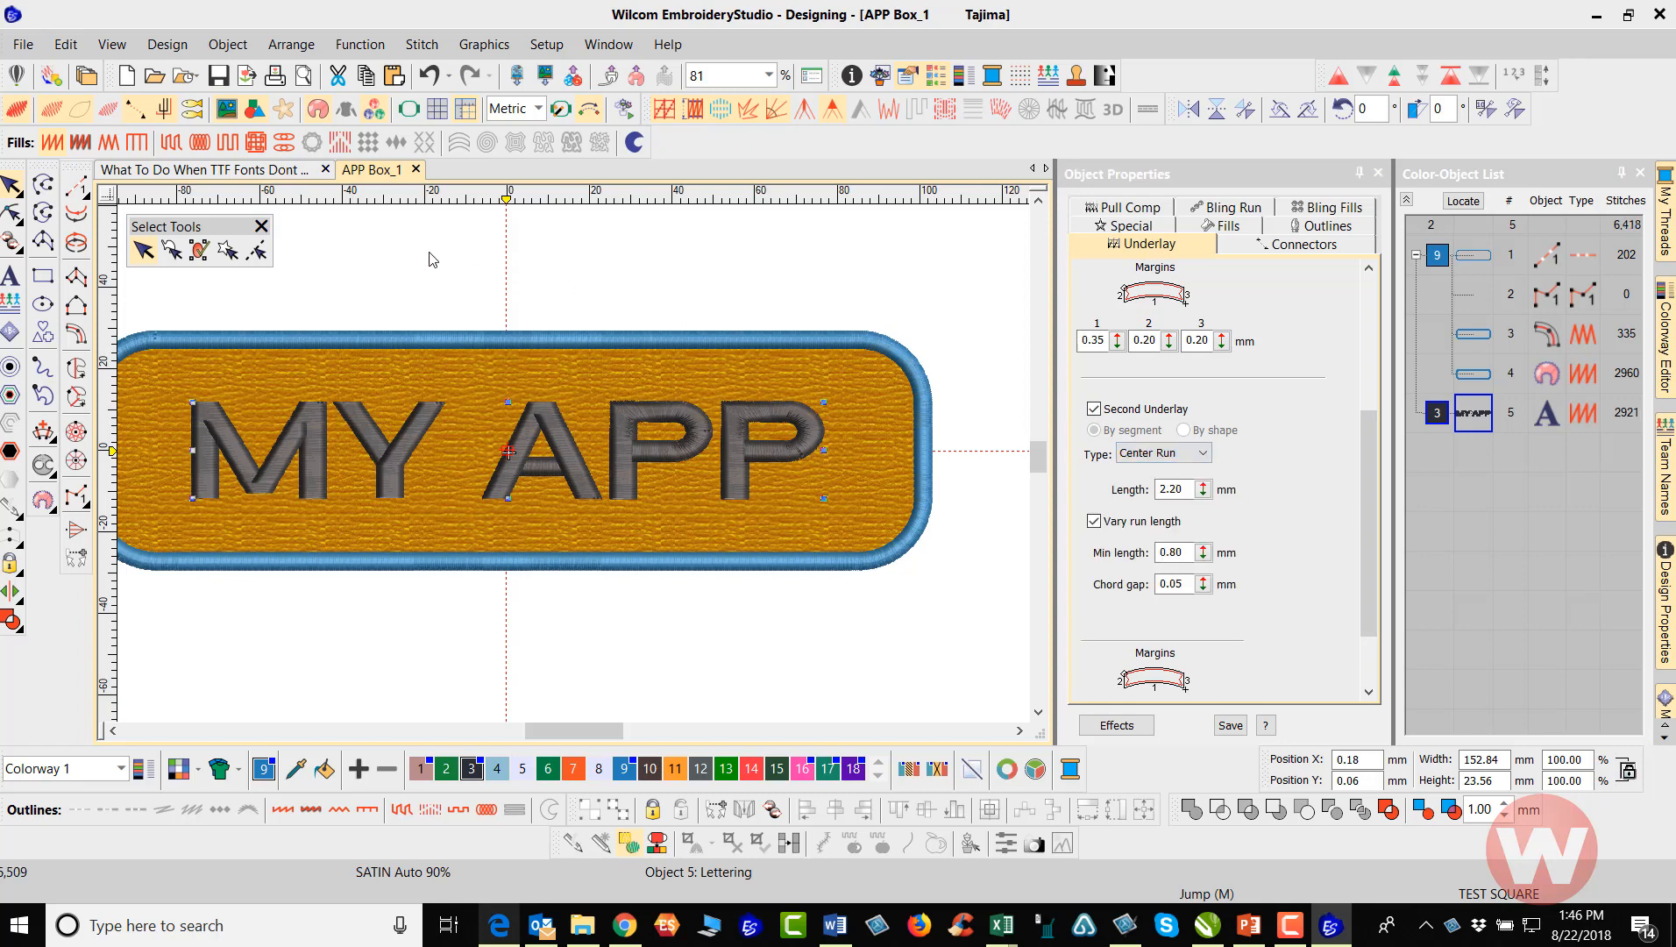
Simulate the sew-out of the badge's outline run in Stitch Player, replaying it from the start with the speed reduced to 2100 s/m
left_click(295, 218)
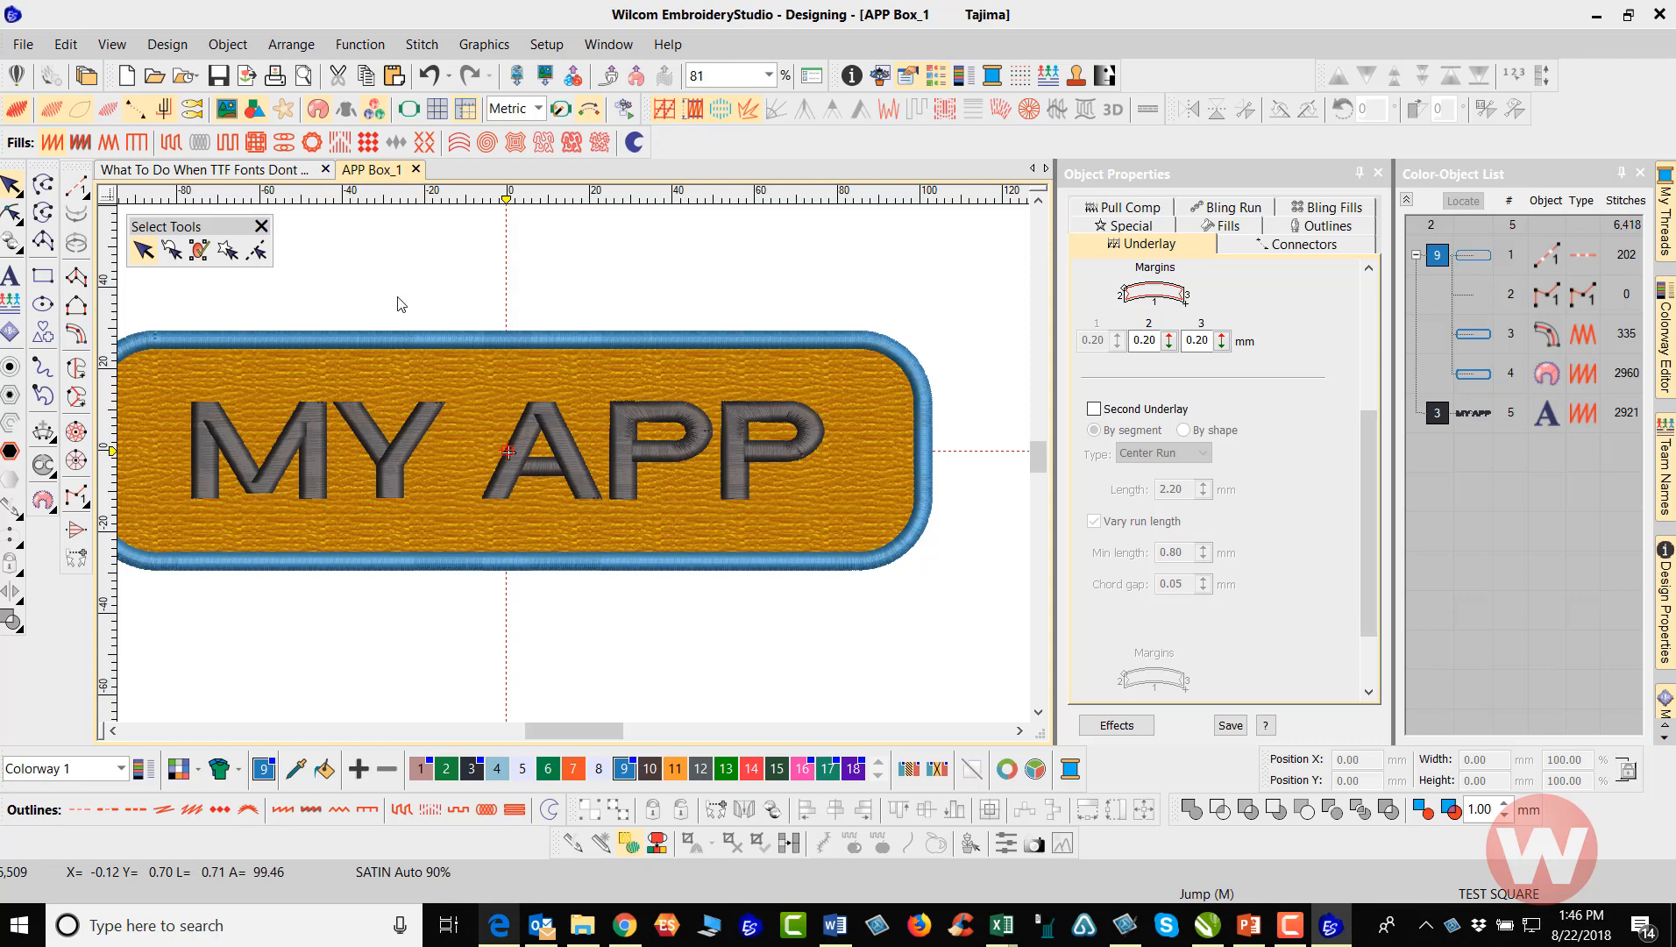
scroll(397, 298, "up", 3)
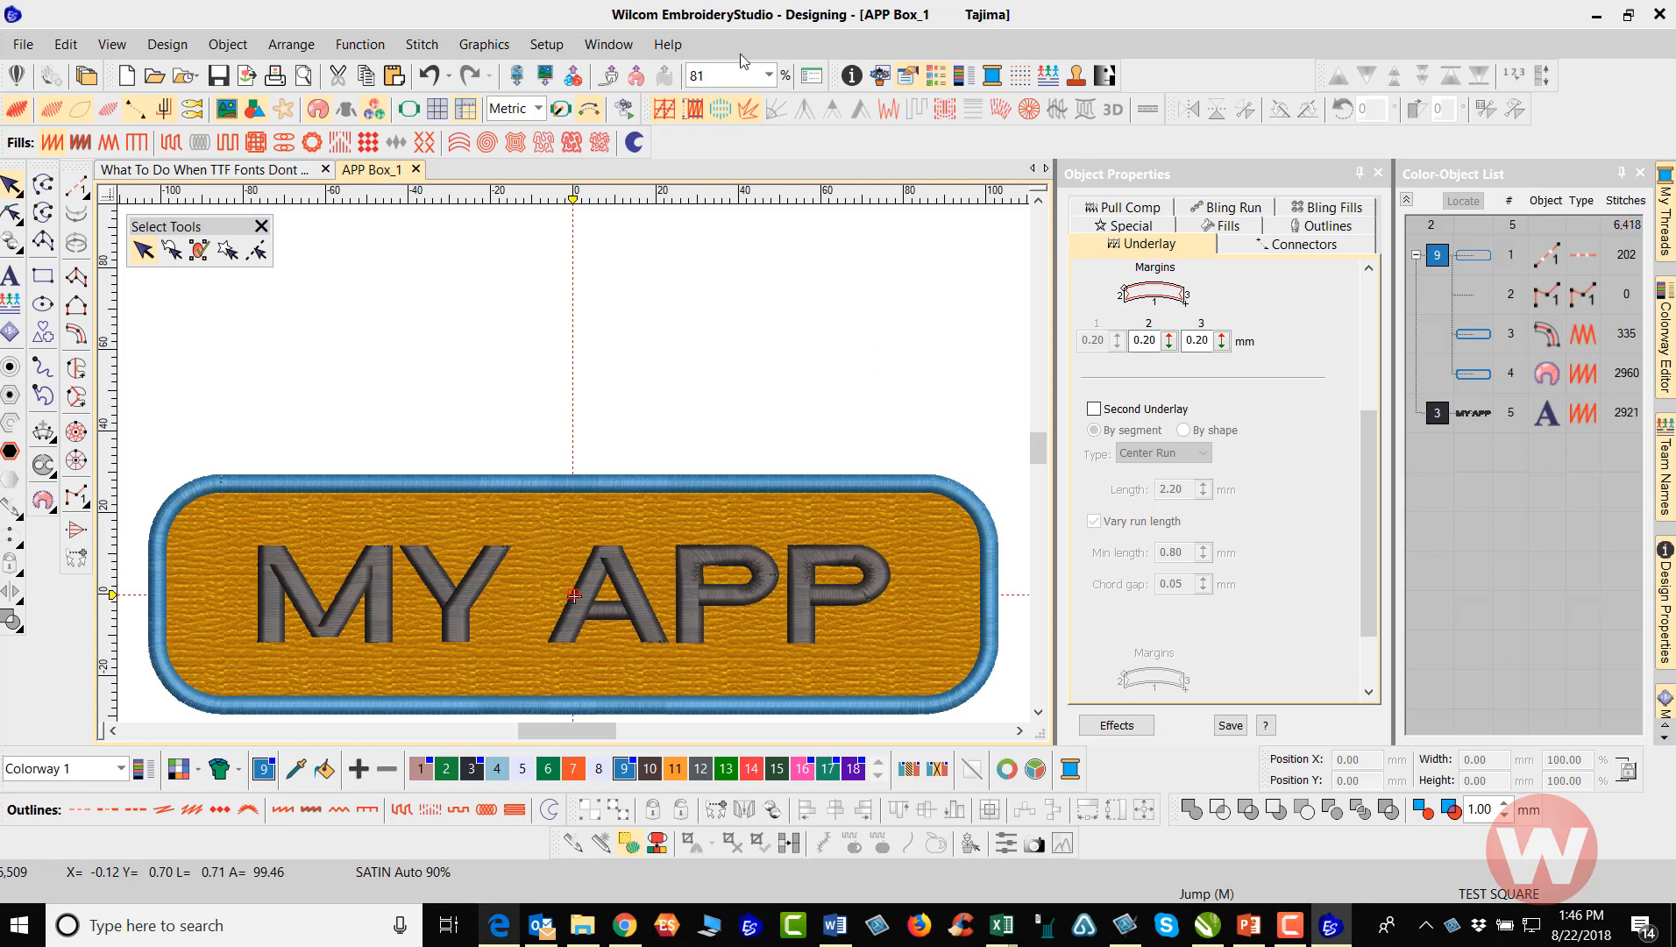
left_click(628, 109)
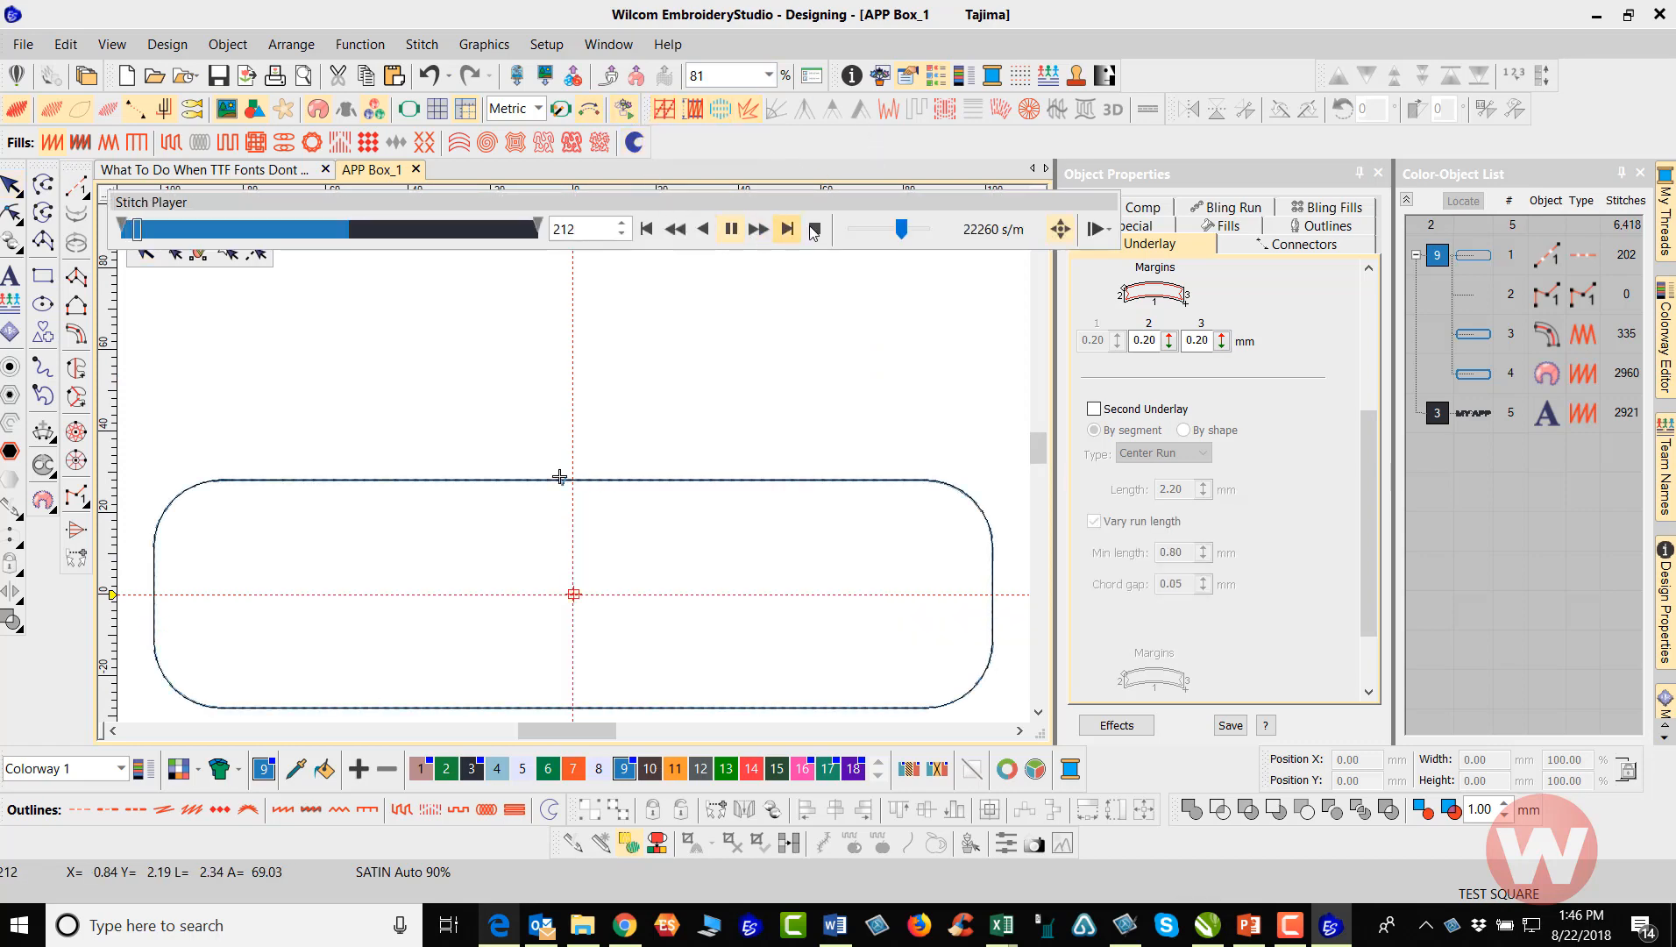
left_click_drag(901, 229, 881, 229)
left_click(704, 229)
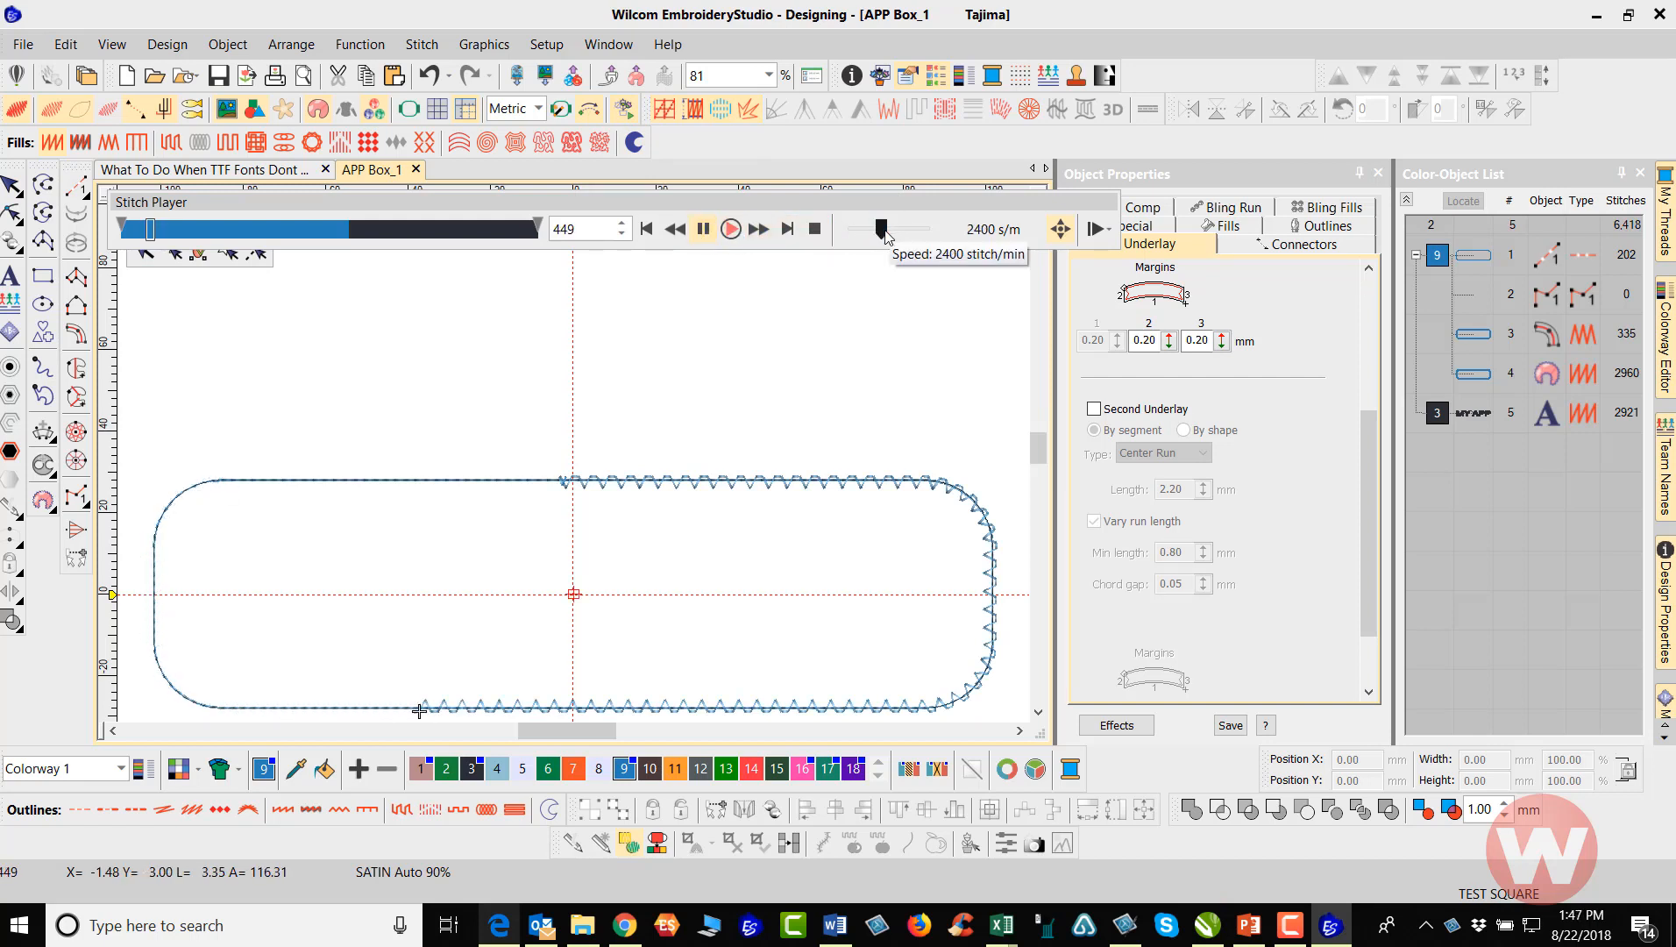
left_click(732, 229)
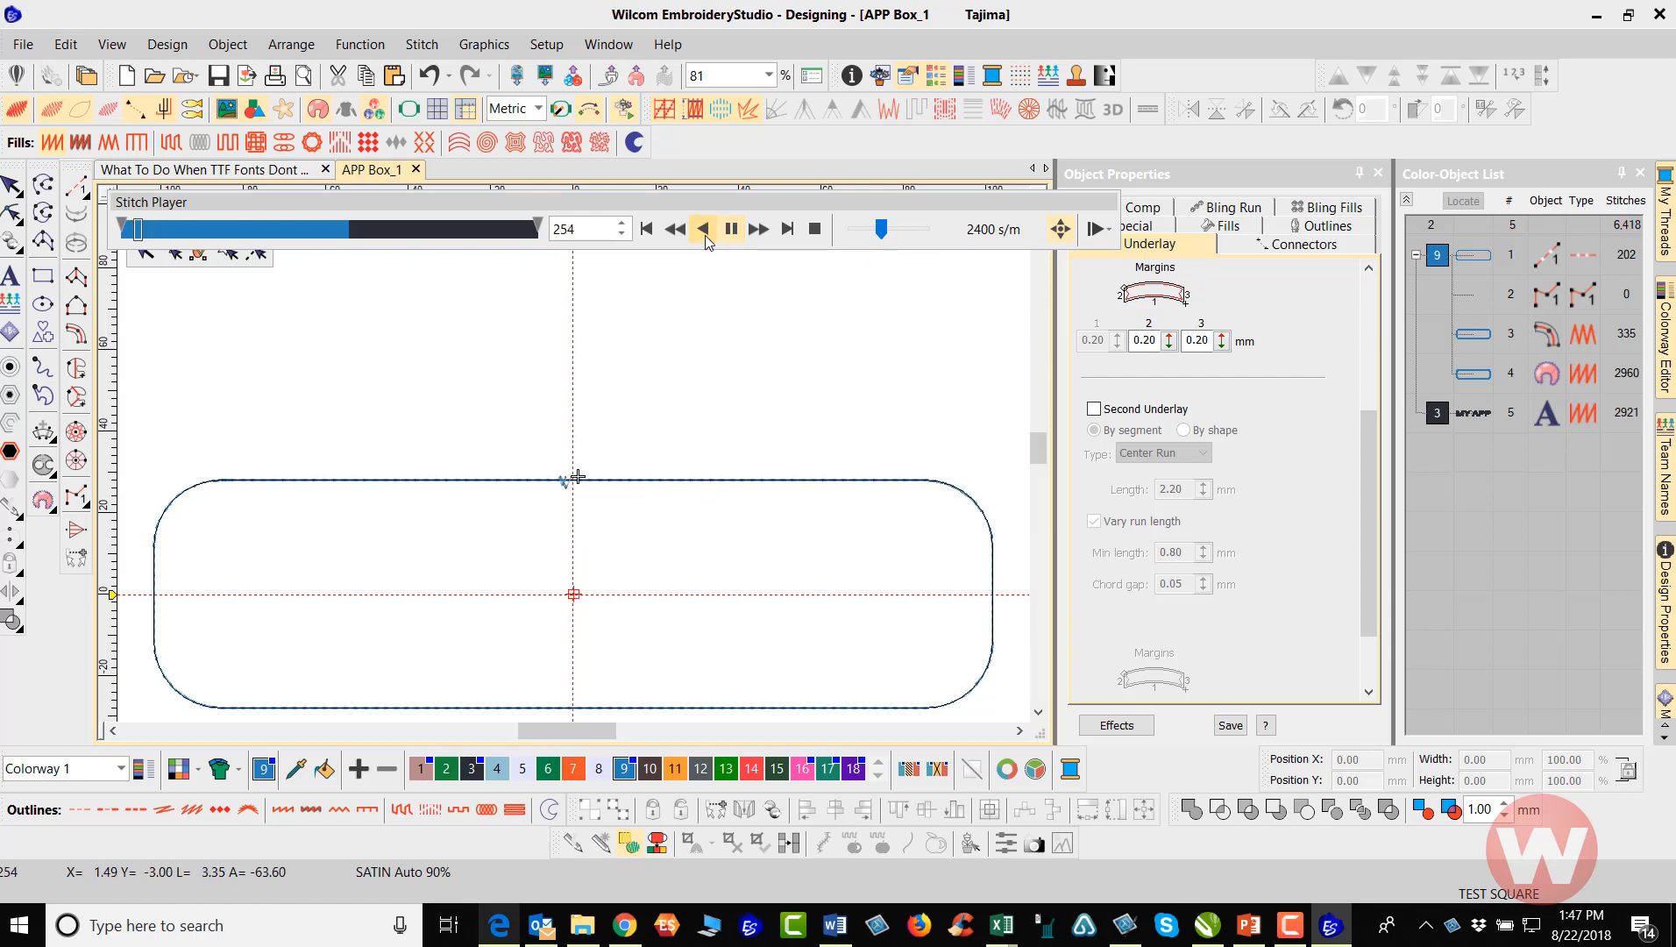
left_click(705, 233)
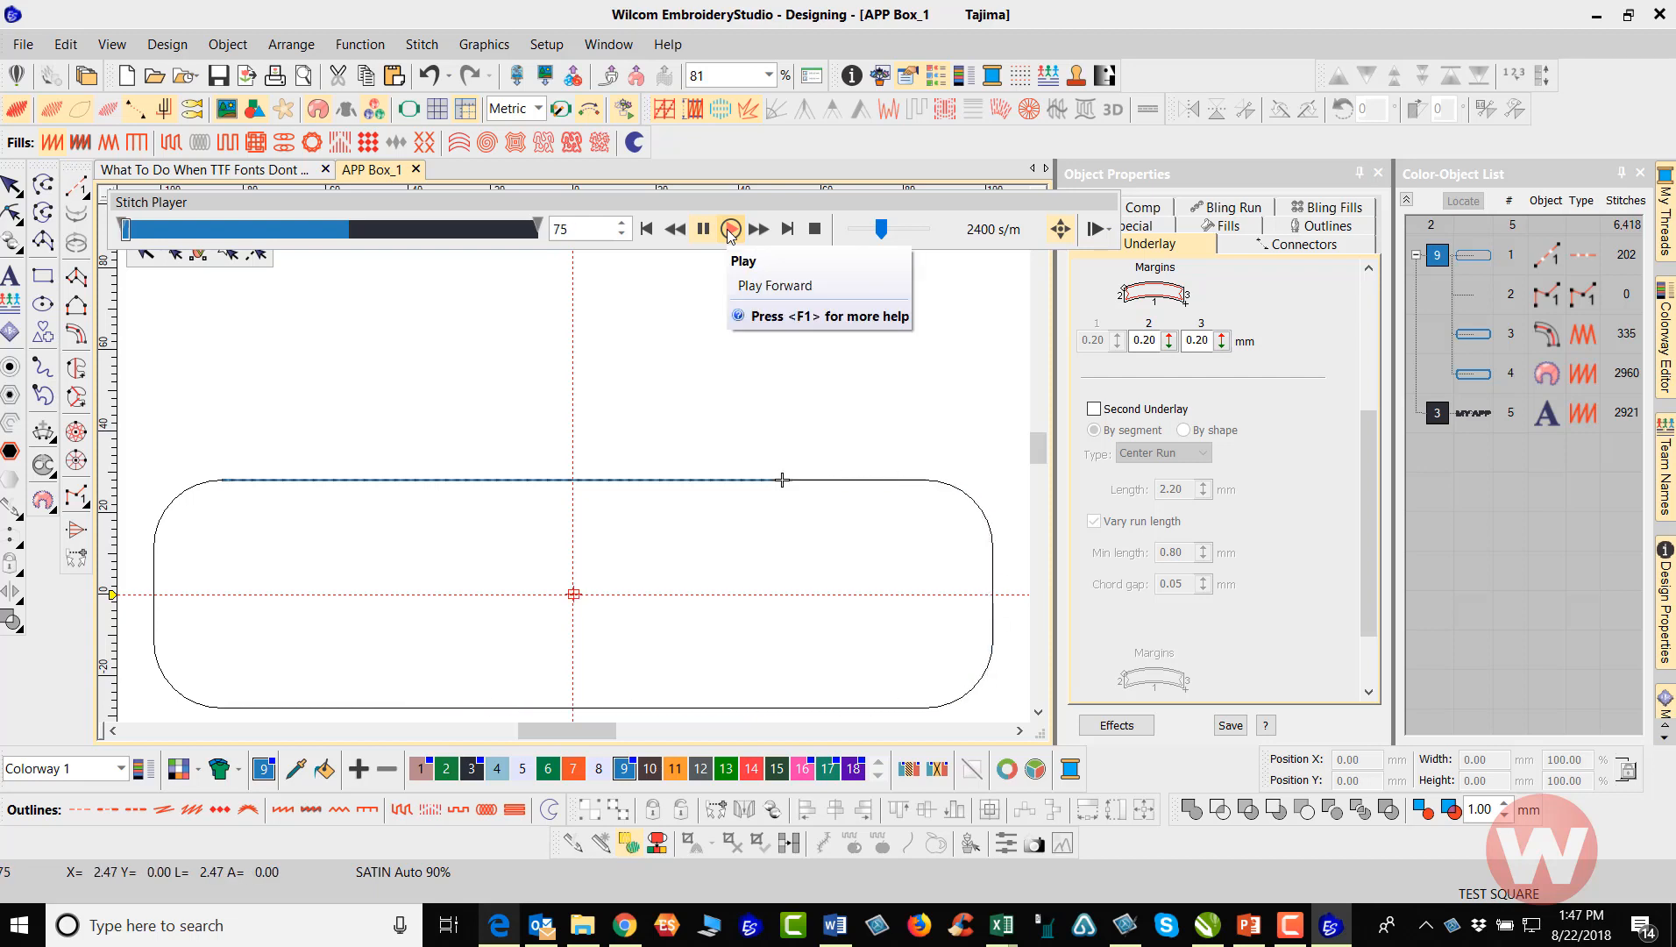
left_click(730, 229)
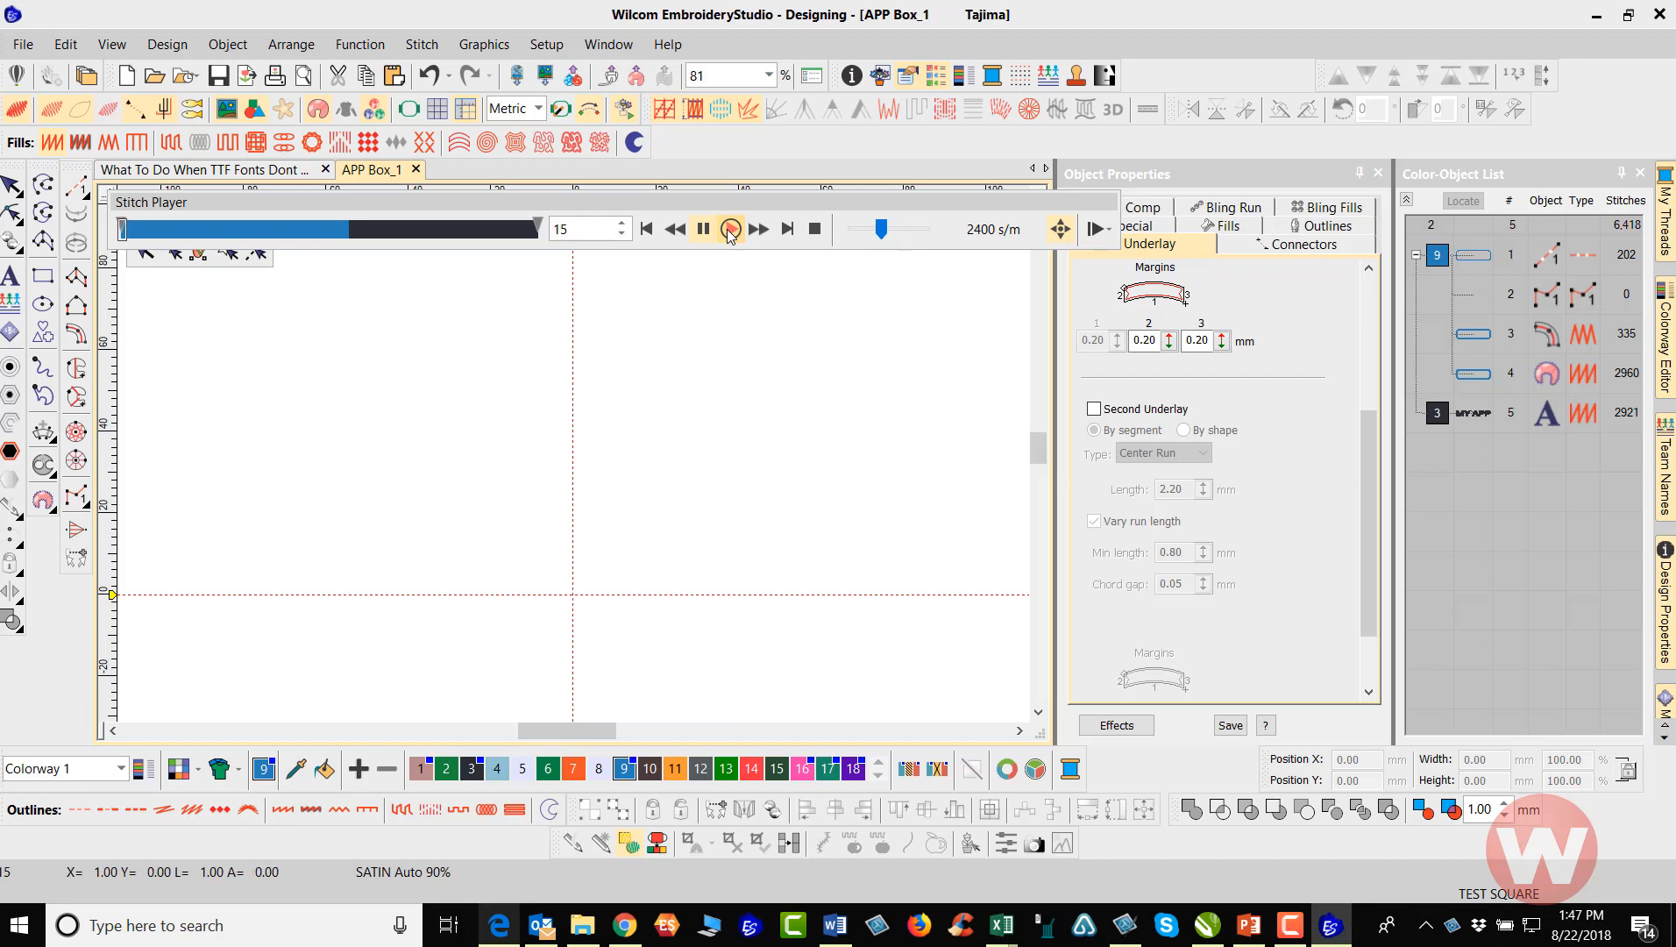
left_click_drag(881, 227, 878, 229)
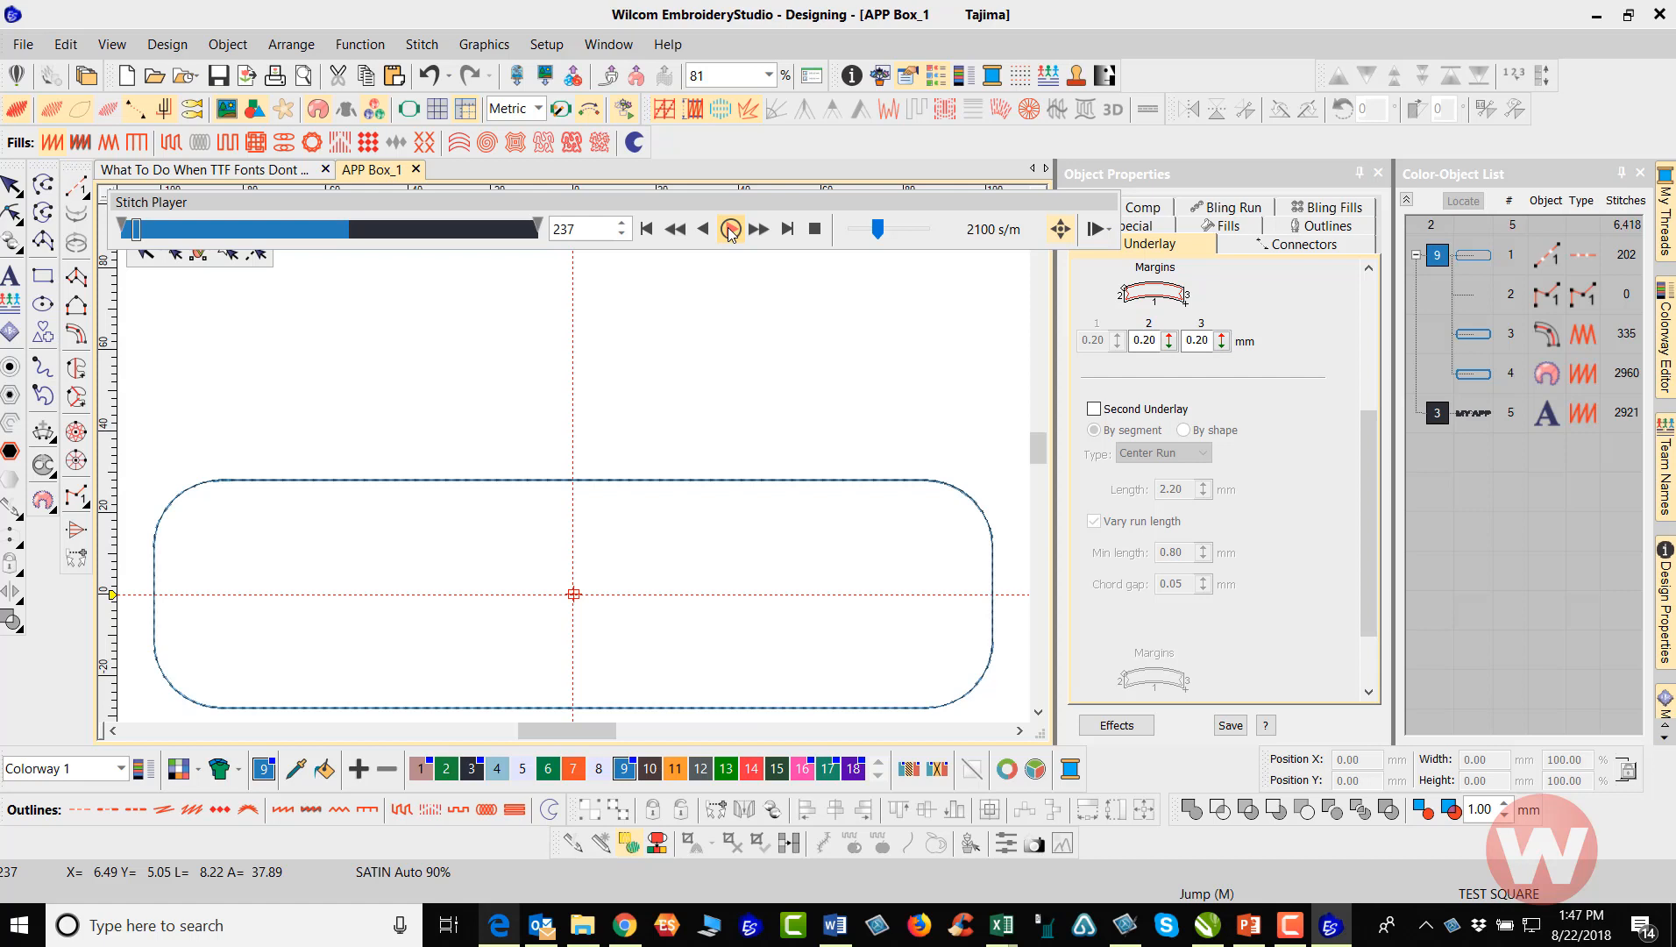
Continue the stitch simulation through the appliqué and lettering, raising the speed to 13020 s/m, and exit the player
left_click(733, 234)
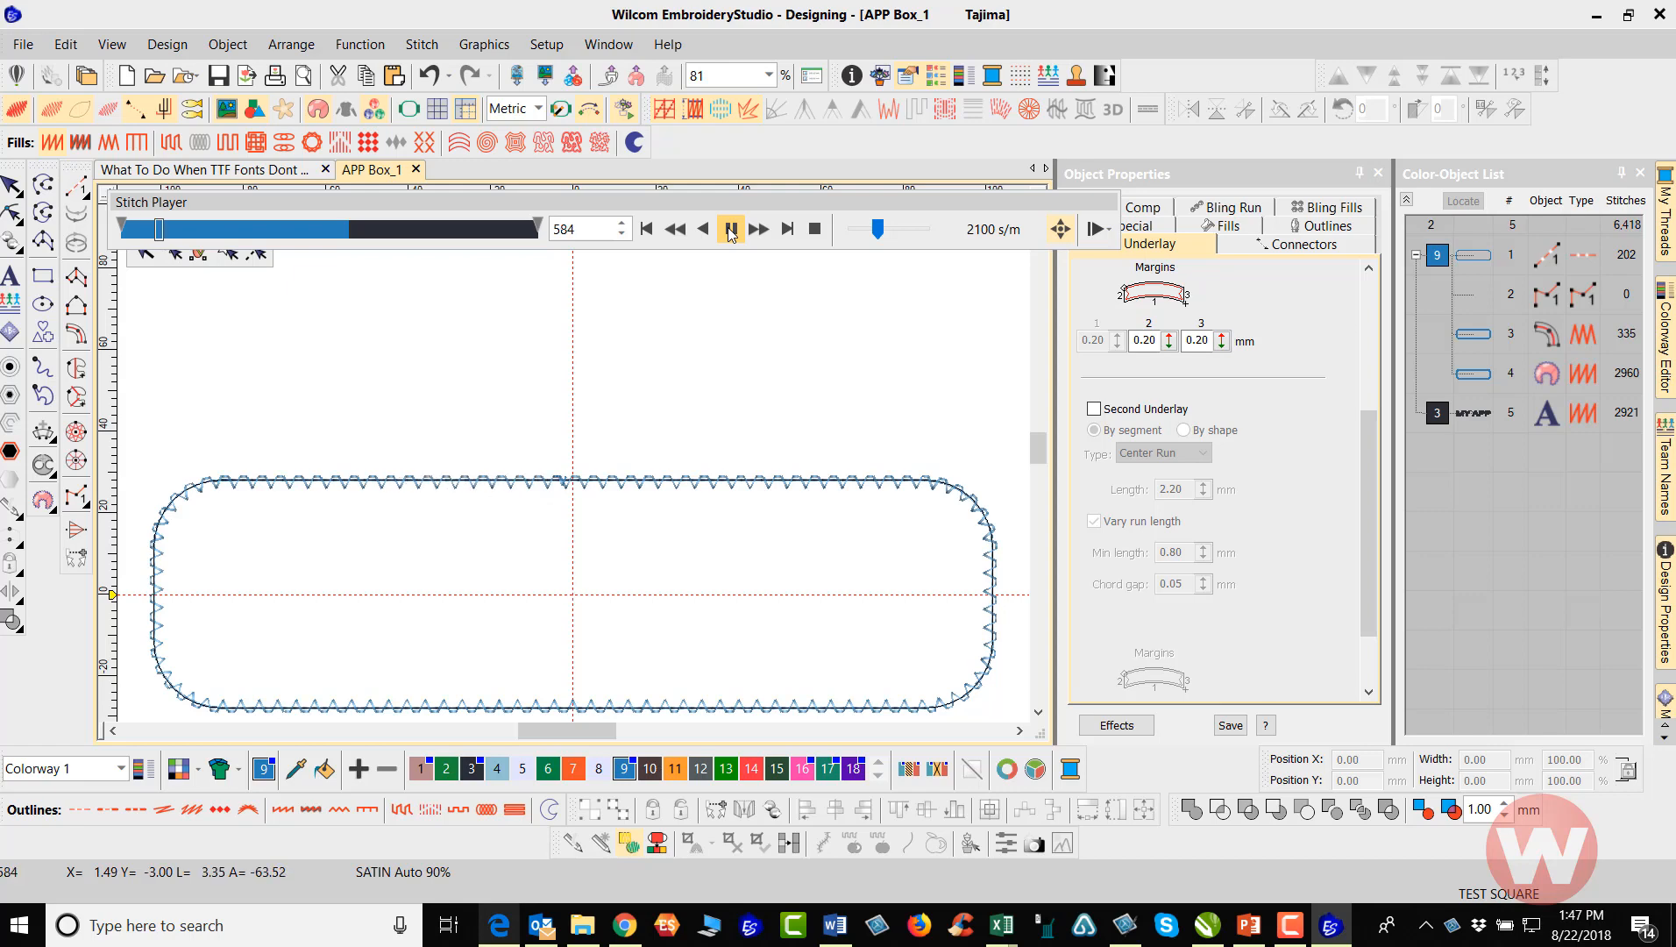
left_click(731, 230)
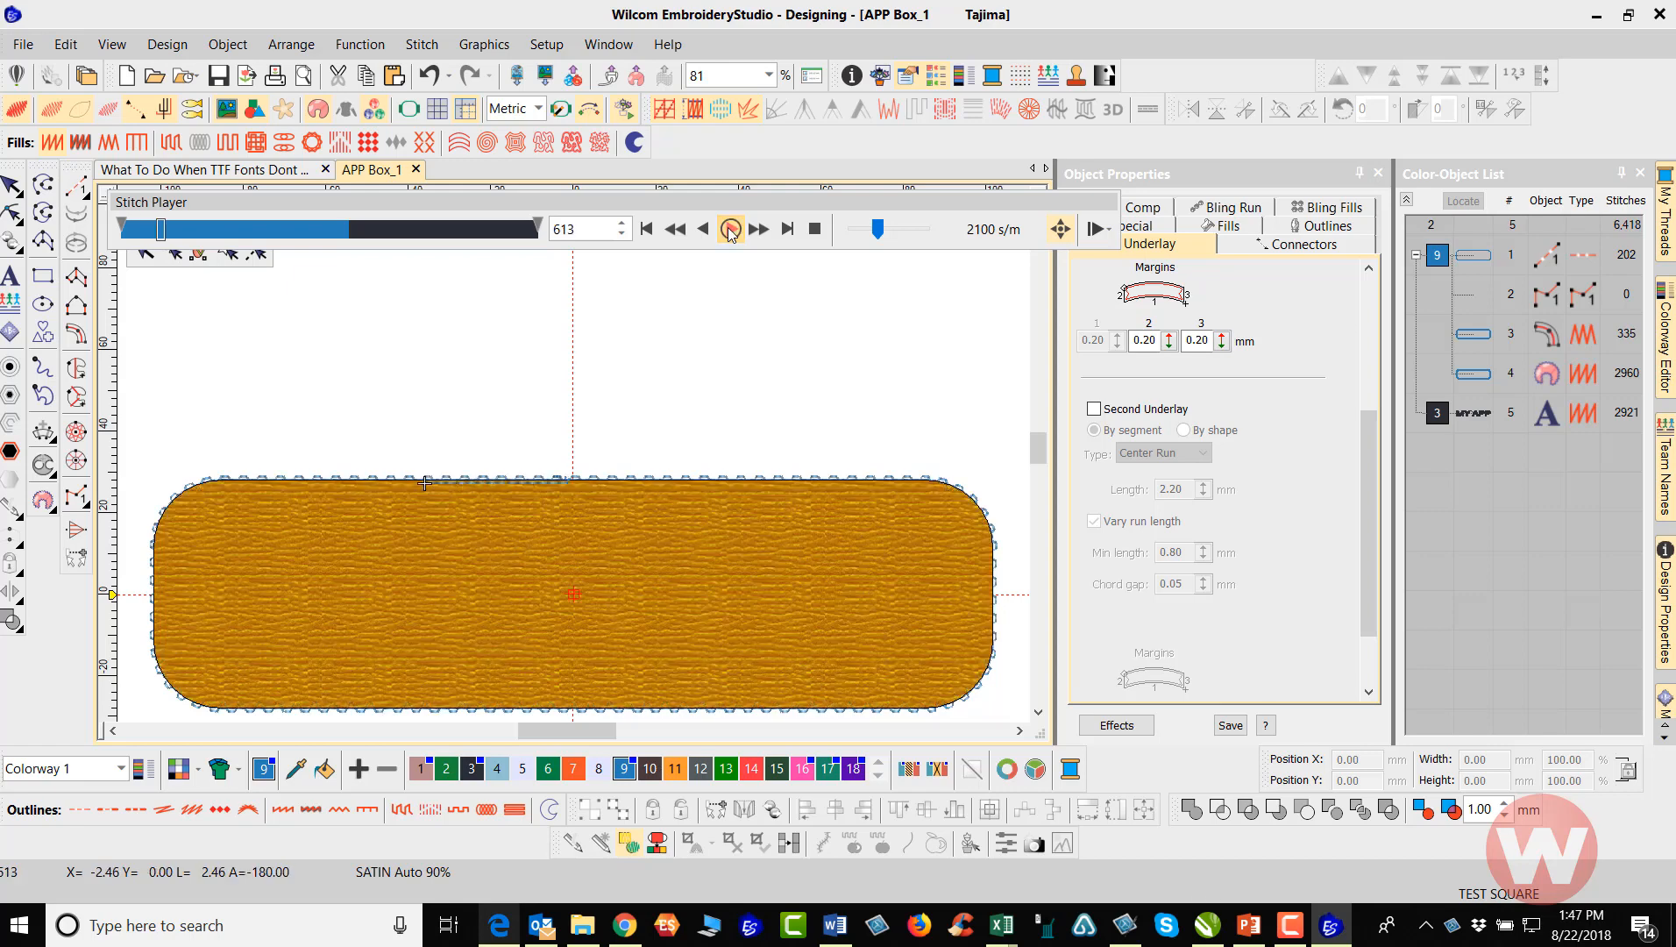
left_click(732, 229)
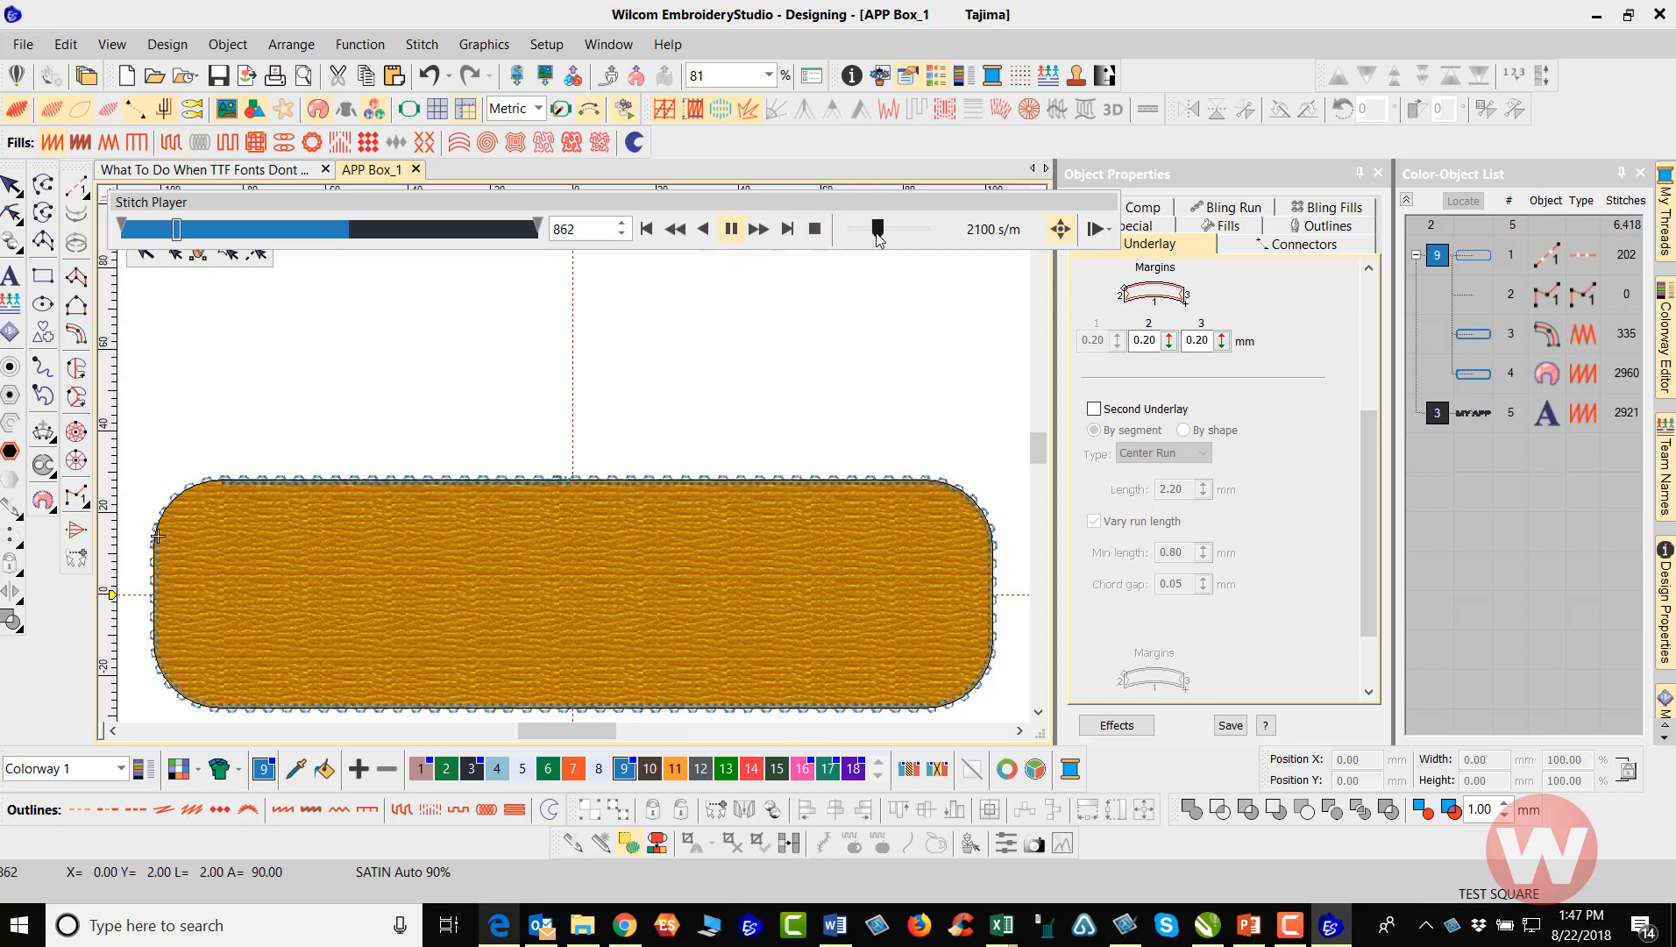
left_click_drag(877, 230, 898, 239)
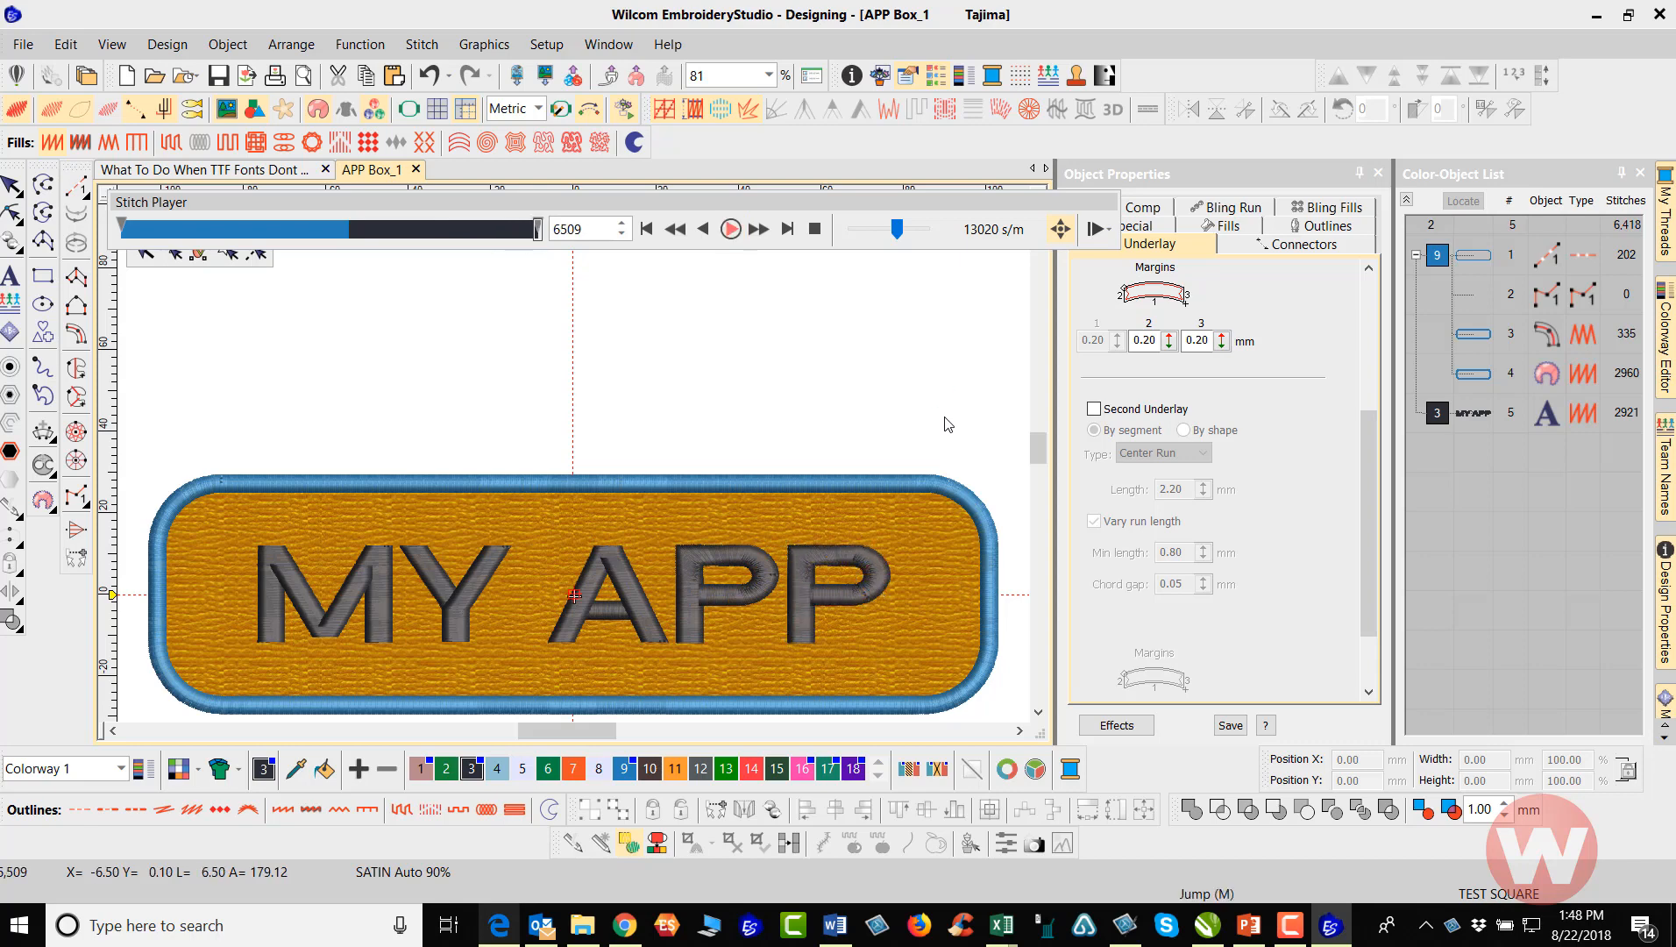
left_click(12, 187)
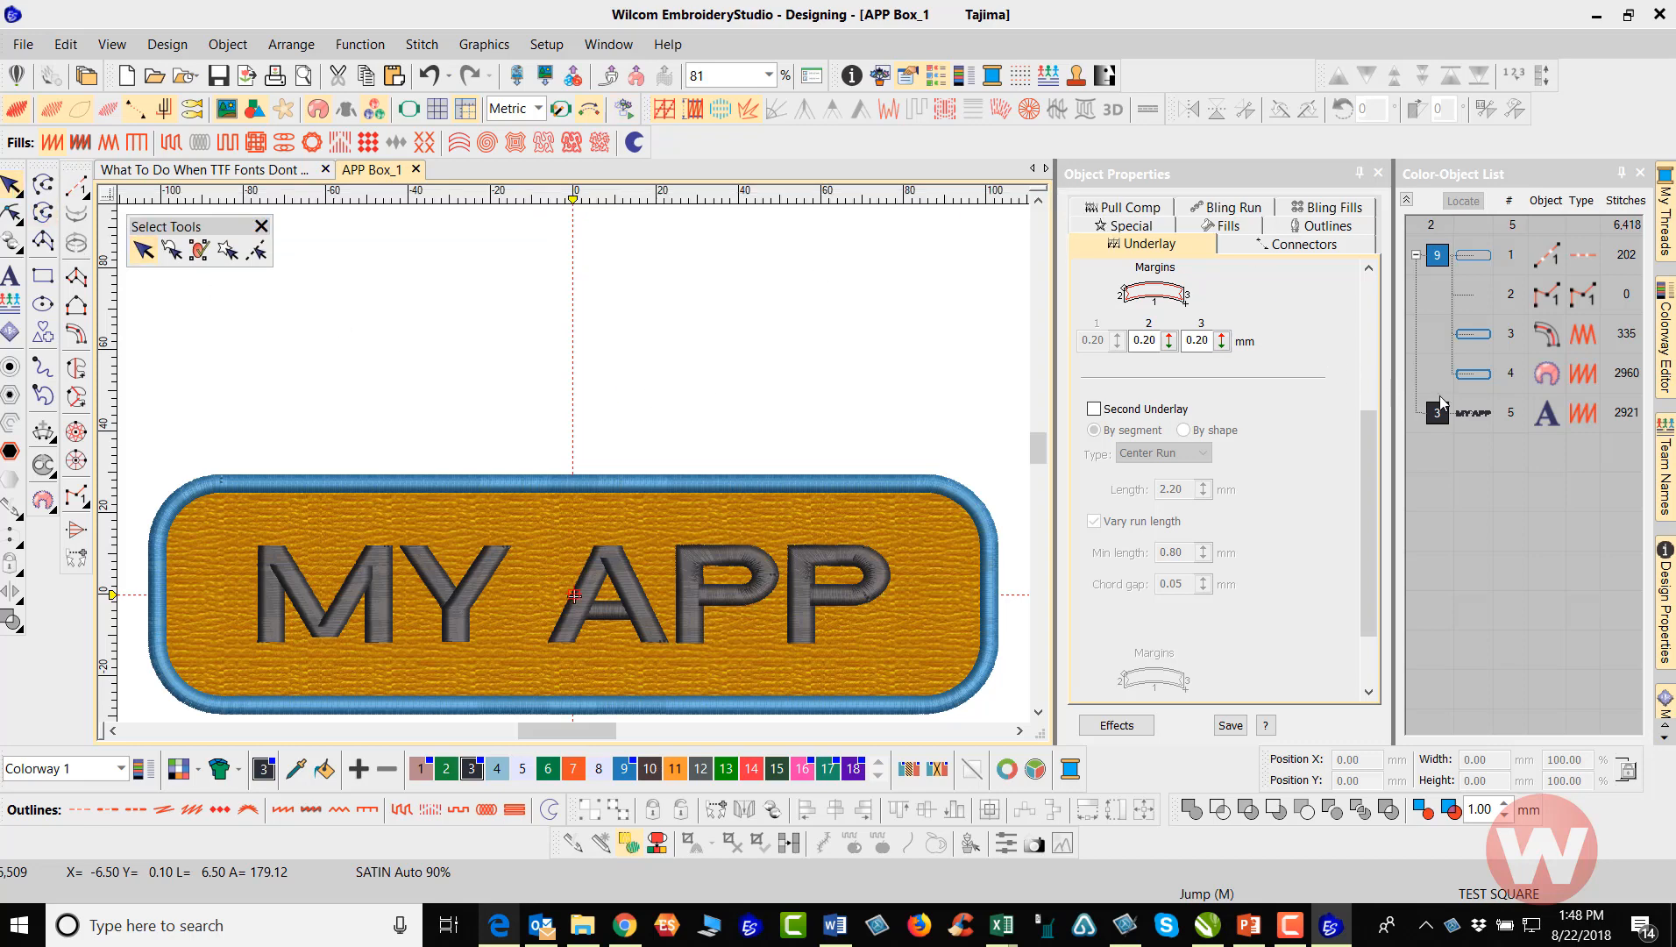
Set the appliqué object's guide run to Trim-in-place in its object properties and deselect it
left_click(1481, 378)
right_click(1482, 378)
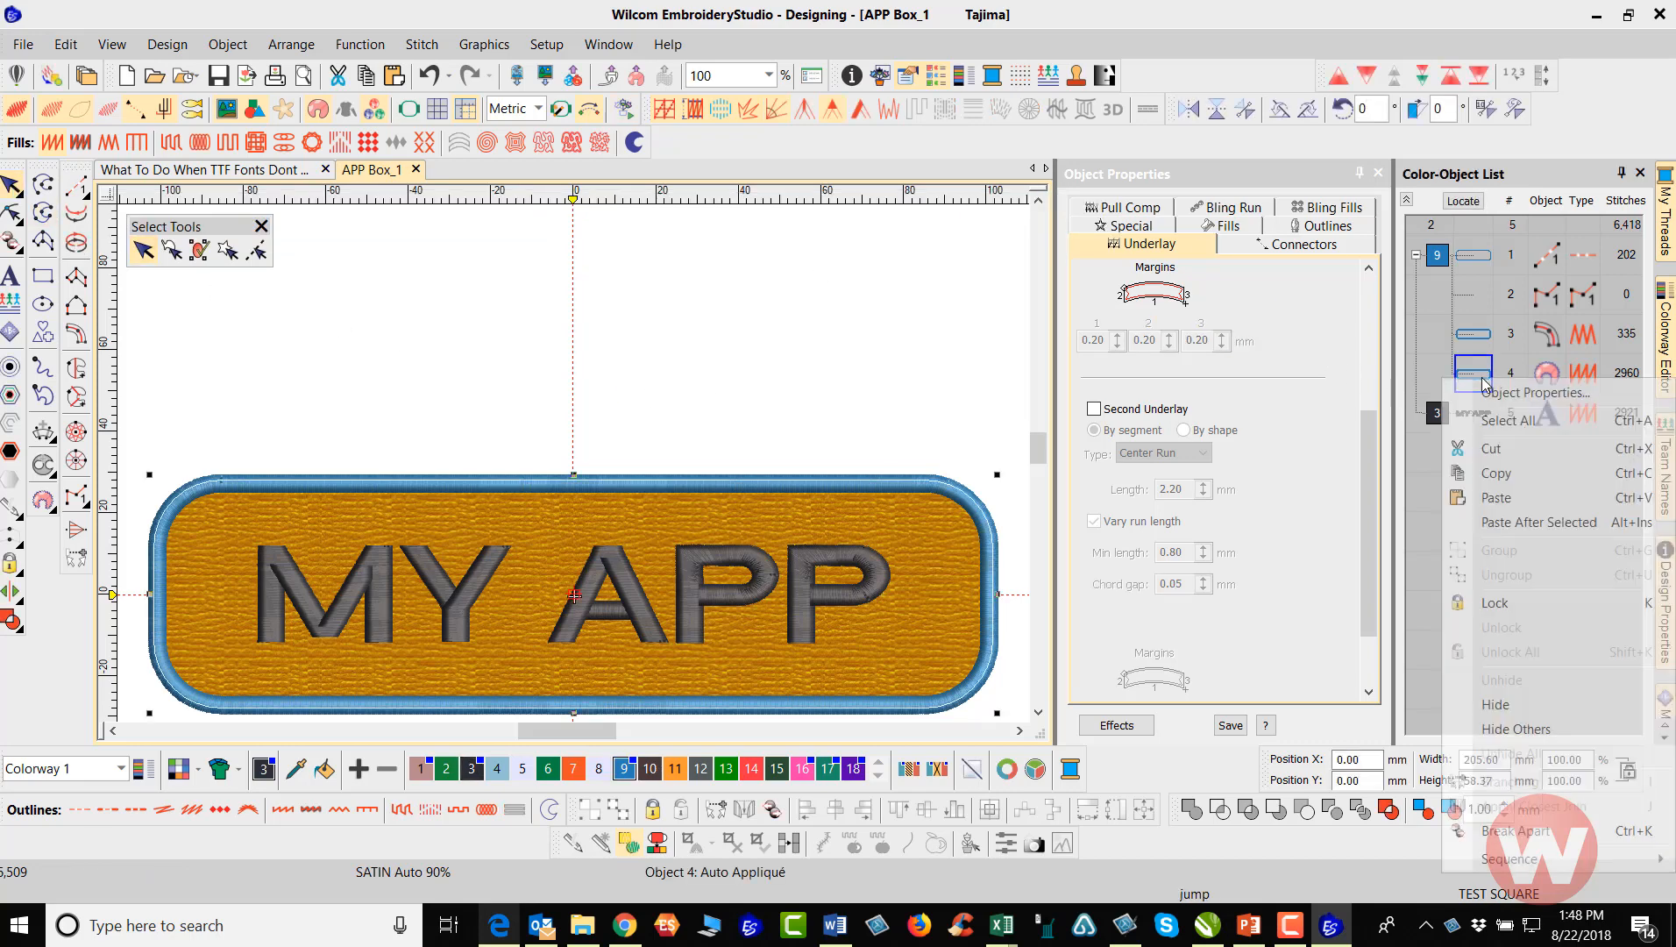
left_click(1511, 393)
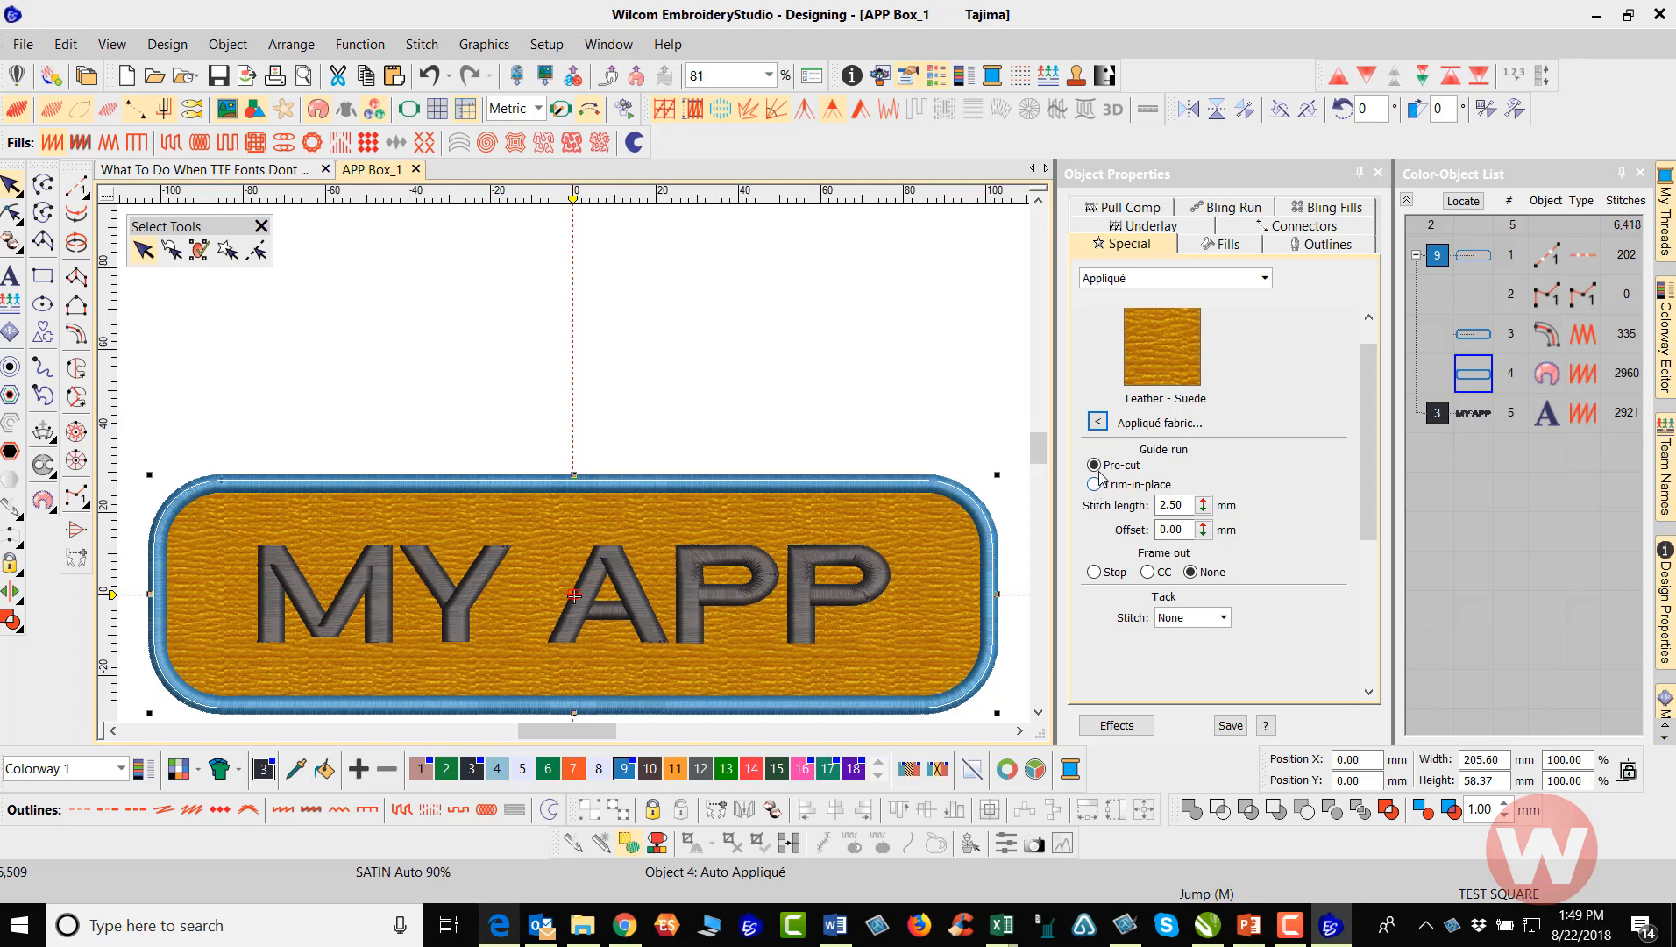
left_click(1095, 485)
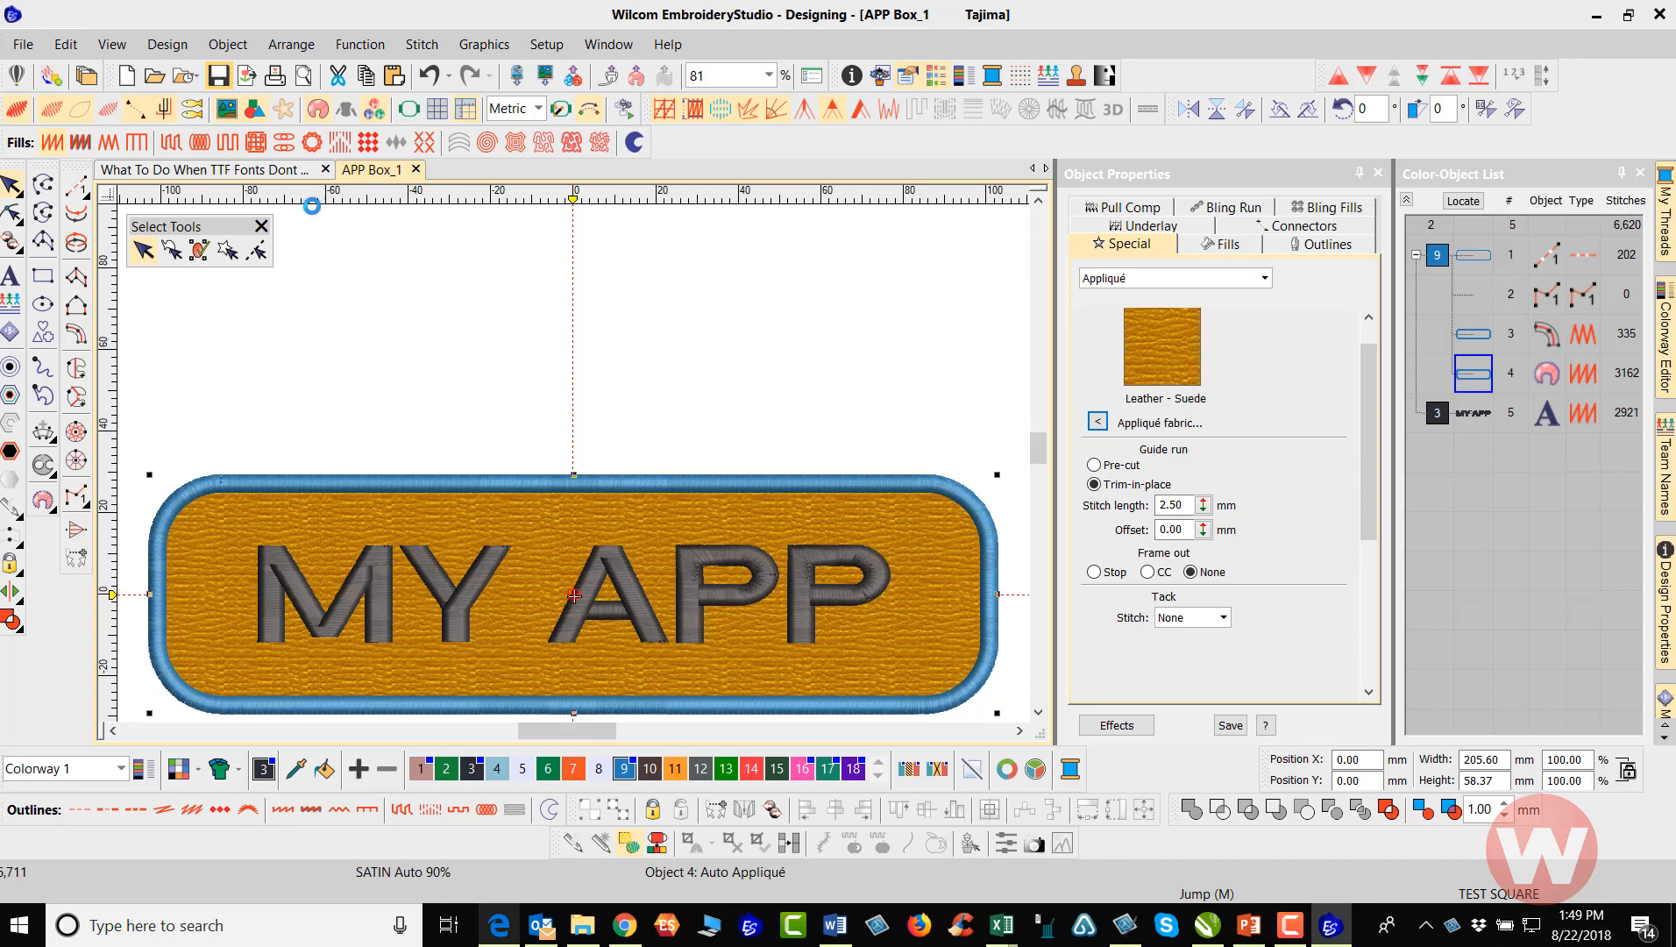
left_click(946, 375)
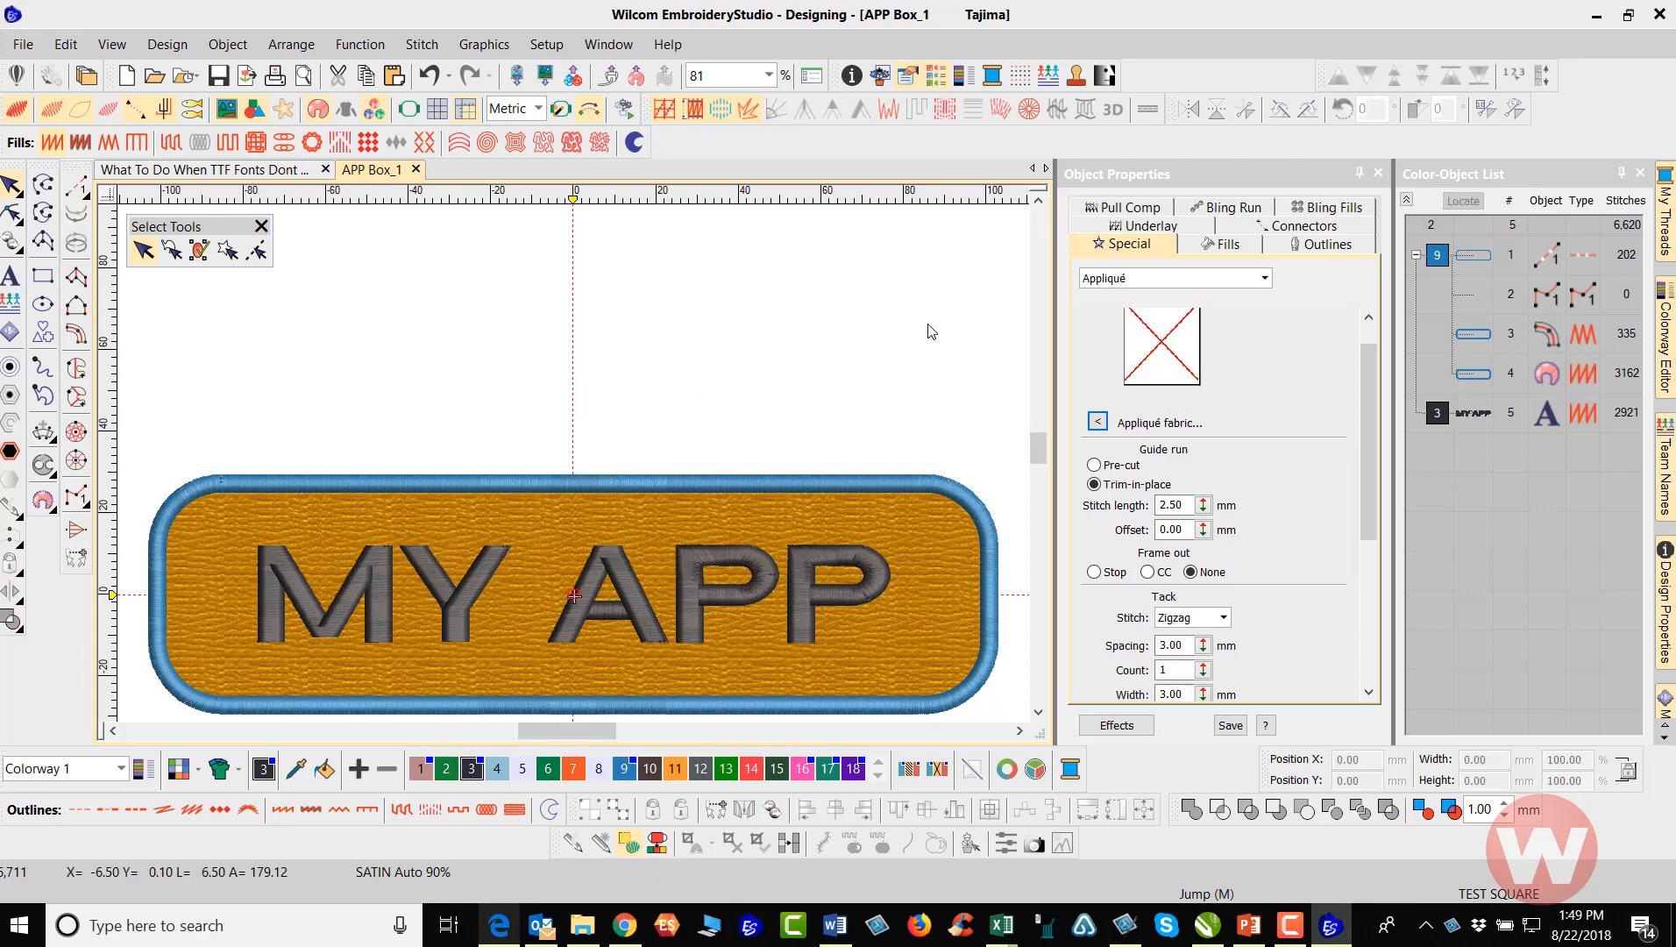
Simulate the trim-in-place sew-out, pausing after the zigzag tack-down outline begins at 1500 s/m, and finish playback at 11160 s/m
left_click(623, 115)
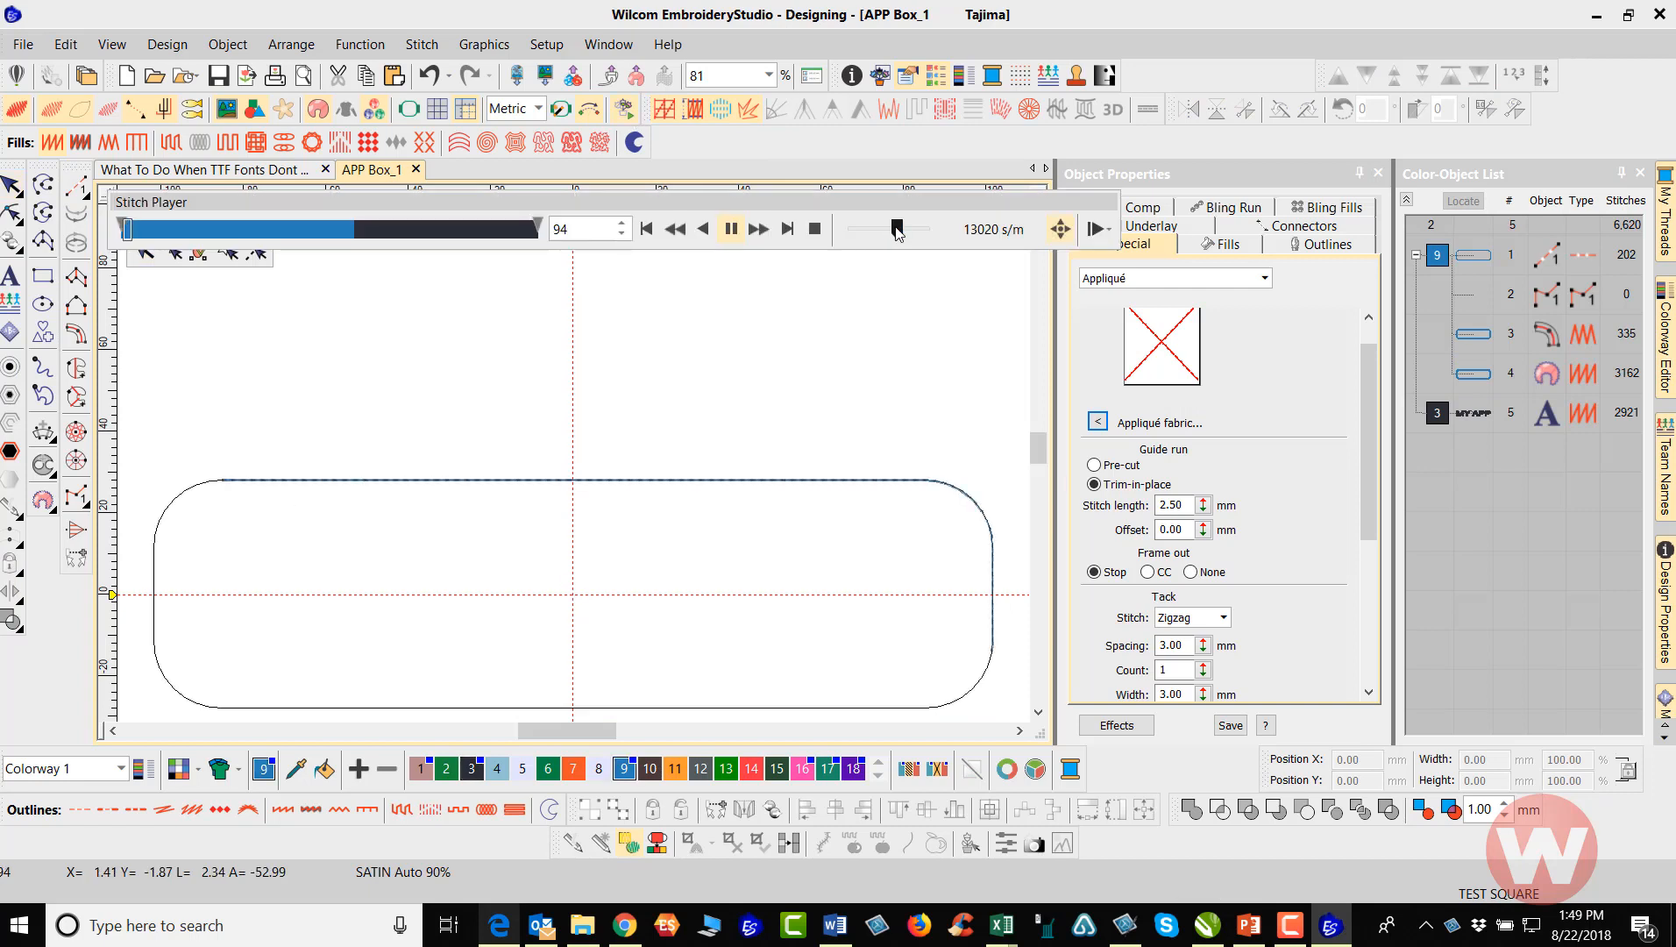
left_click_drag(881, 234, 826, 232)
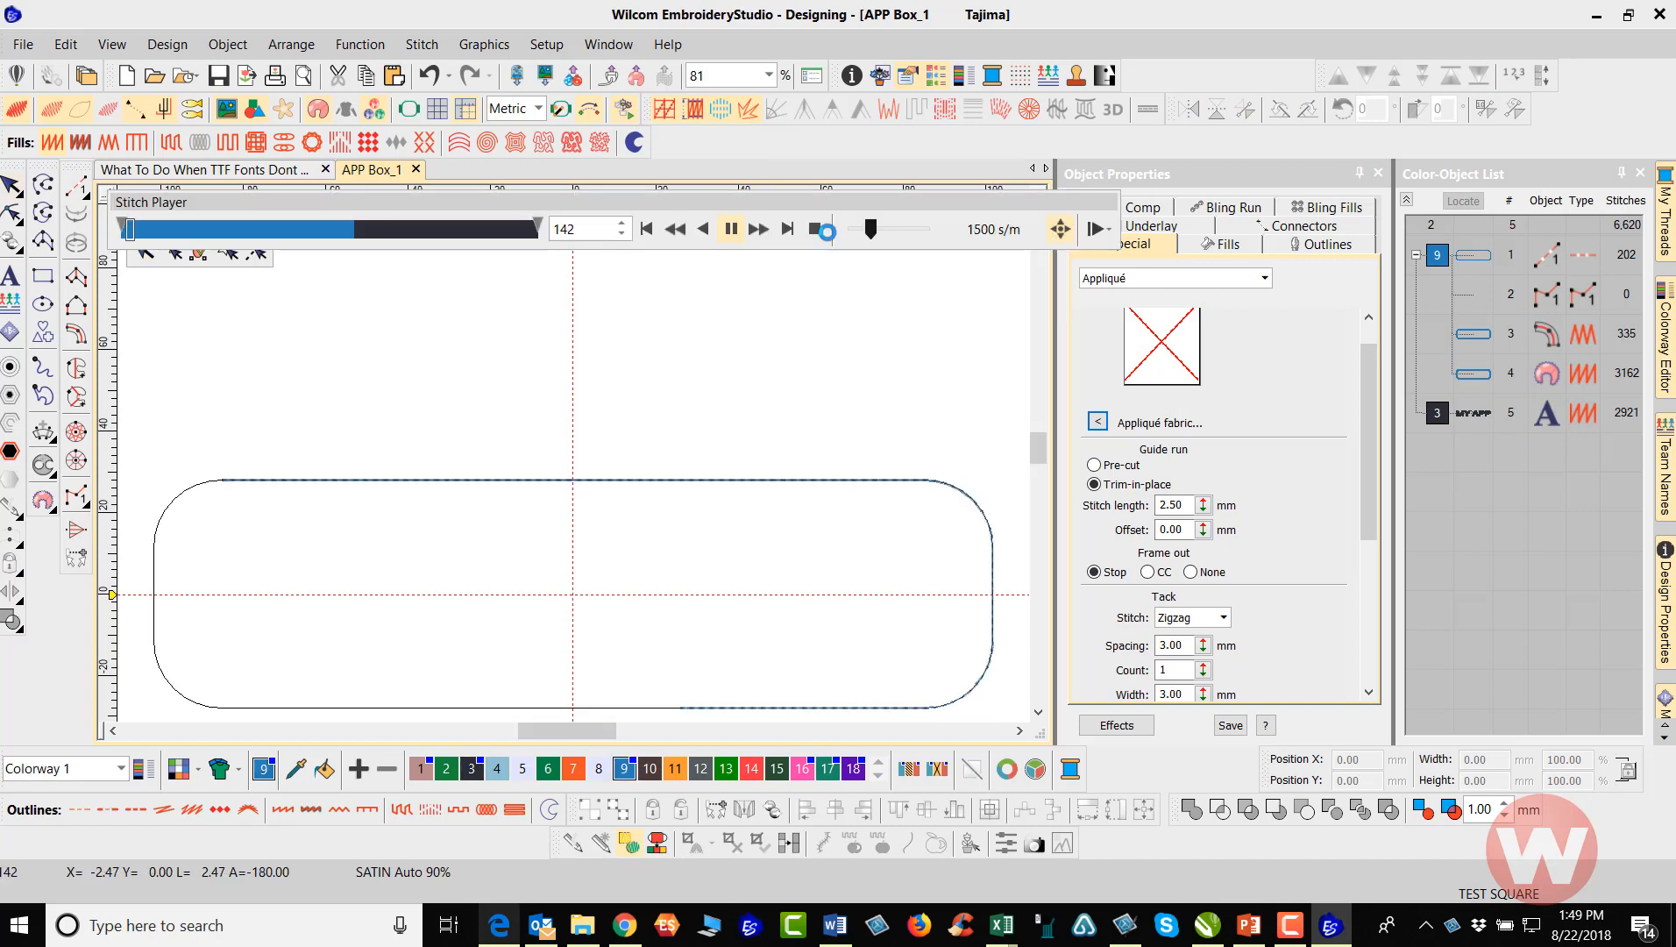
left_click(731, 230)
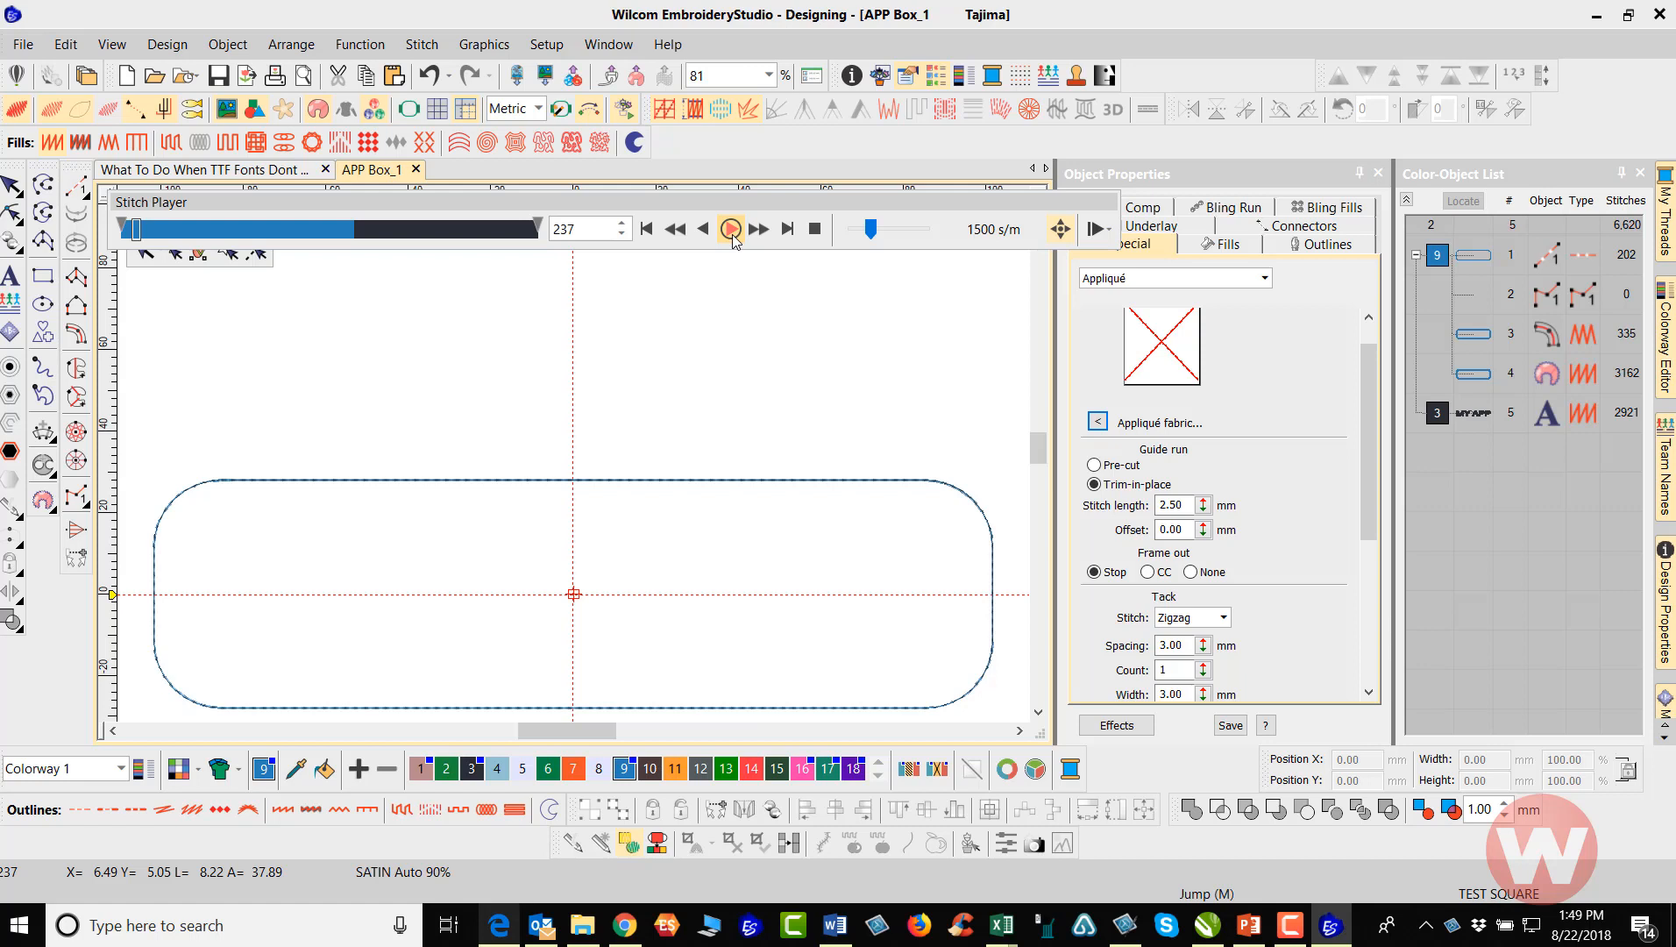
left_click(733, 231)
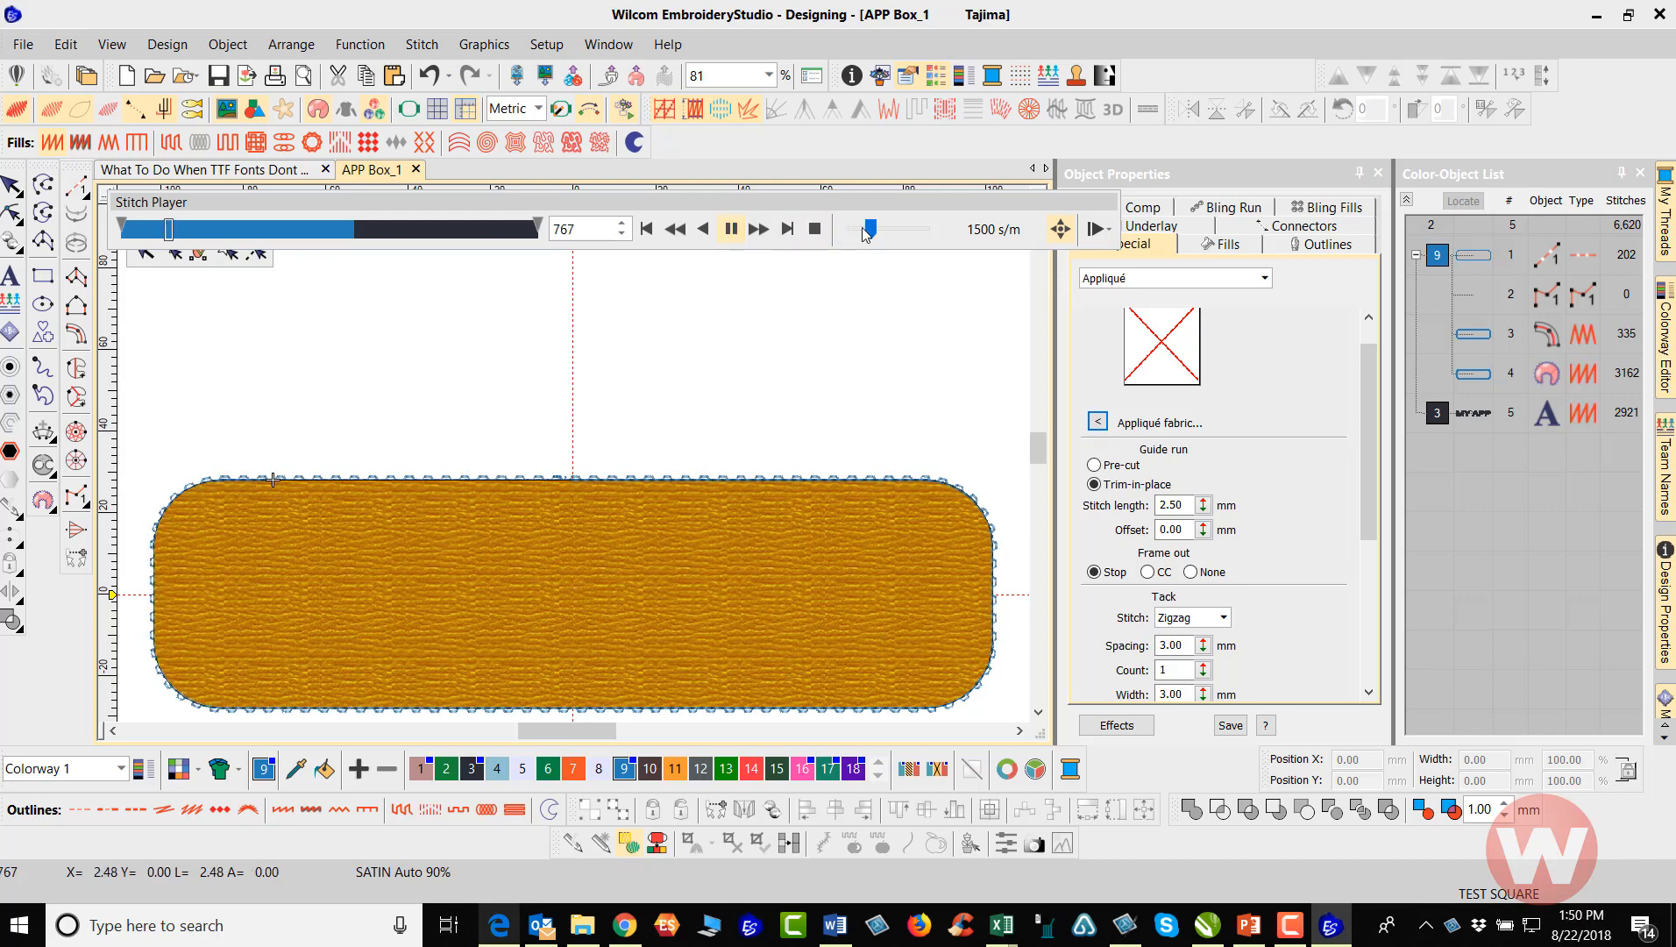
left_click_drag(862, 227, 896, 231)
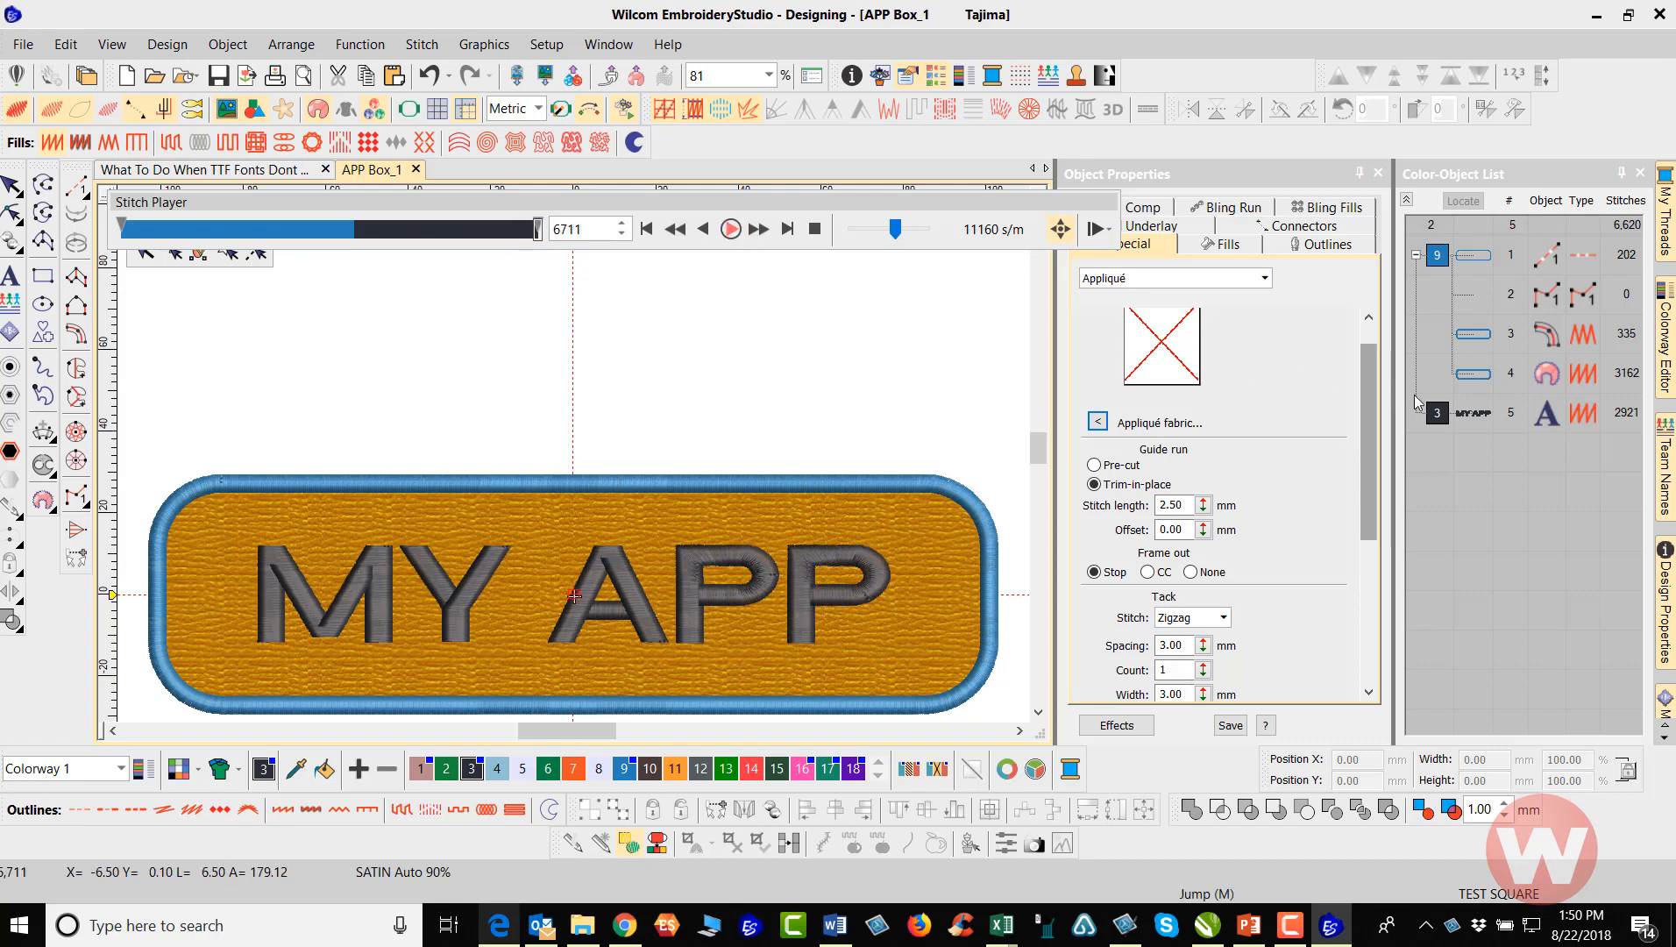
Set the appliqué object's frame out to Stop and deselect the object
left_click(1476, 375)
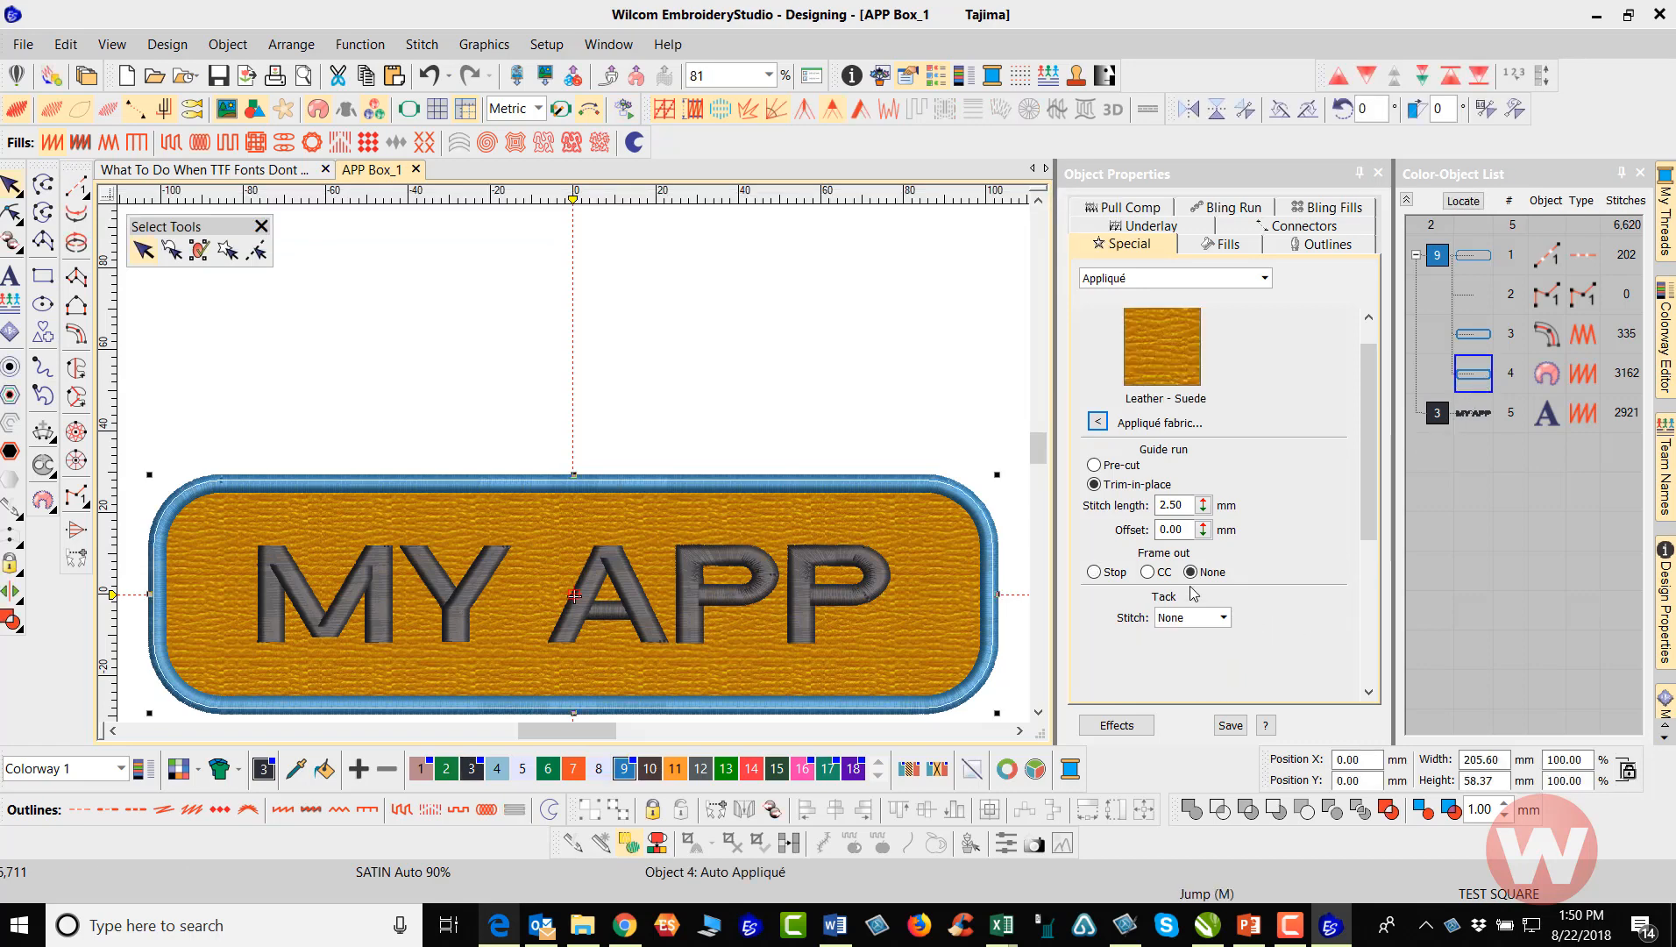
left_click(1094, 572)
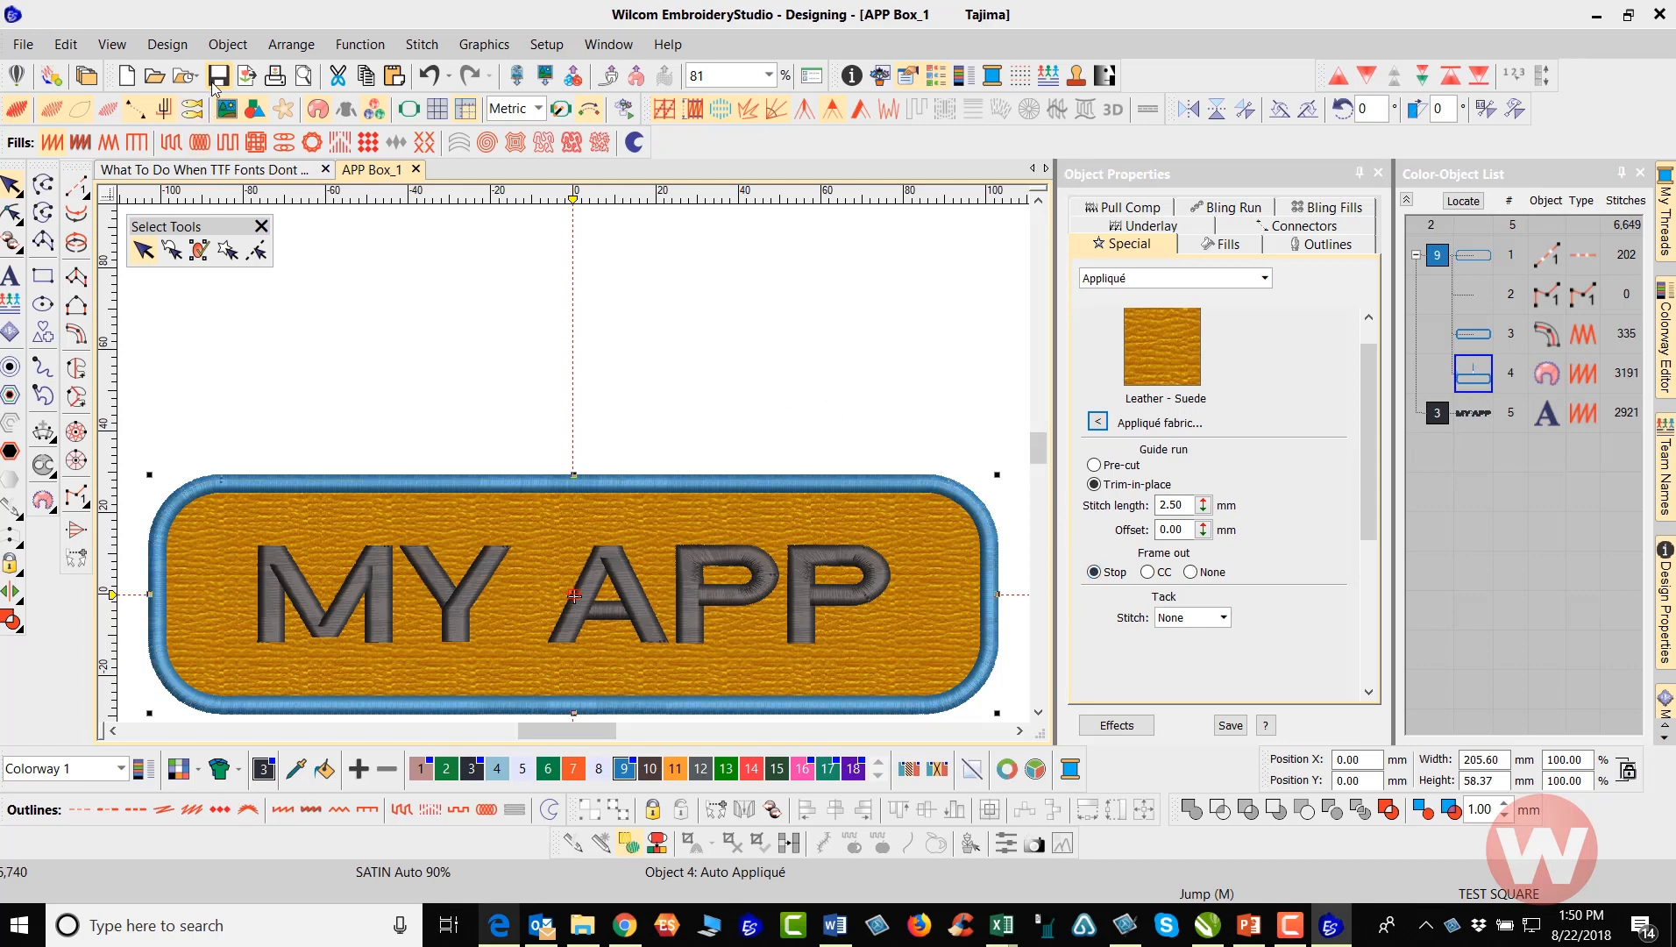
left_click(468, 318)
Replay the outline run in Stitch Player from the start at 1560 s/m up to the frame-out position
left_click(625, 109)
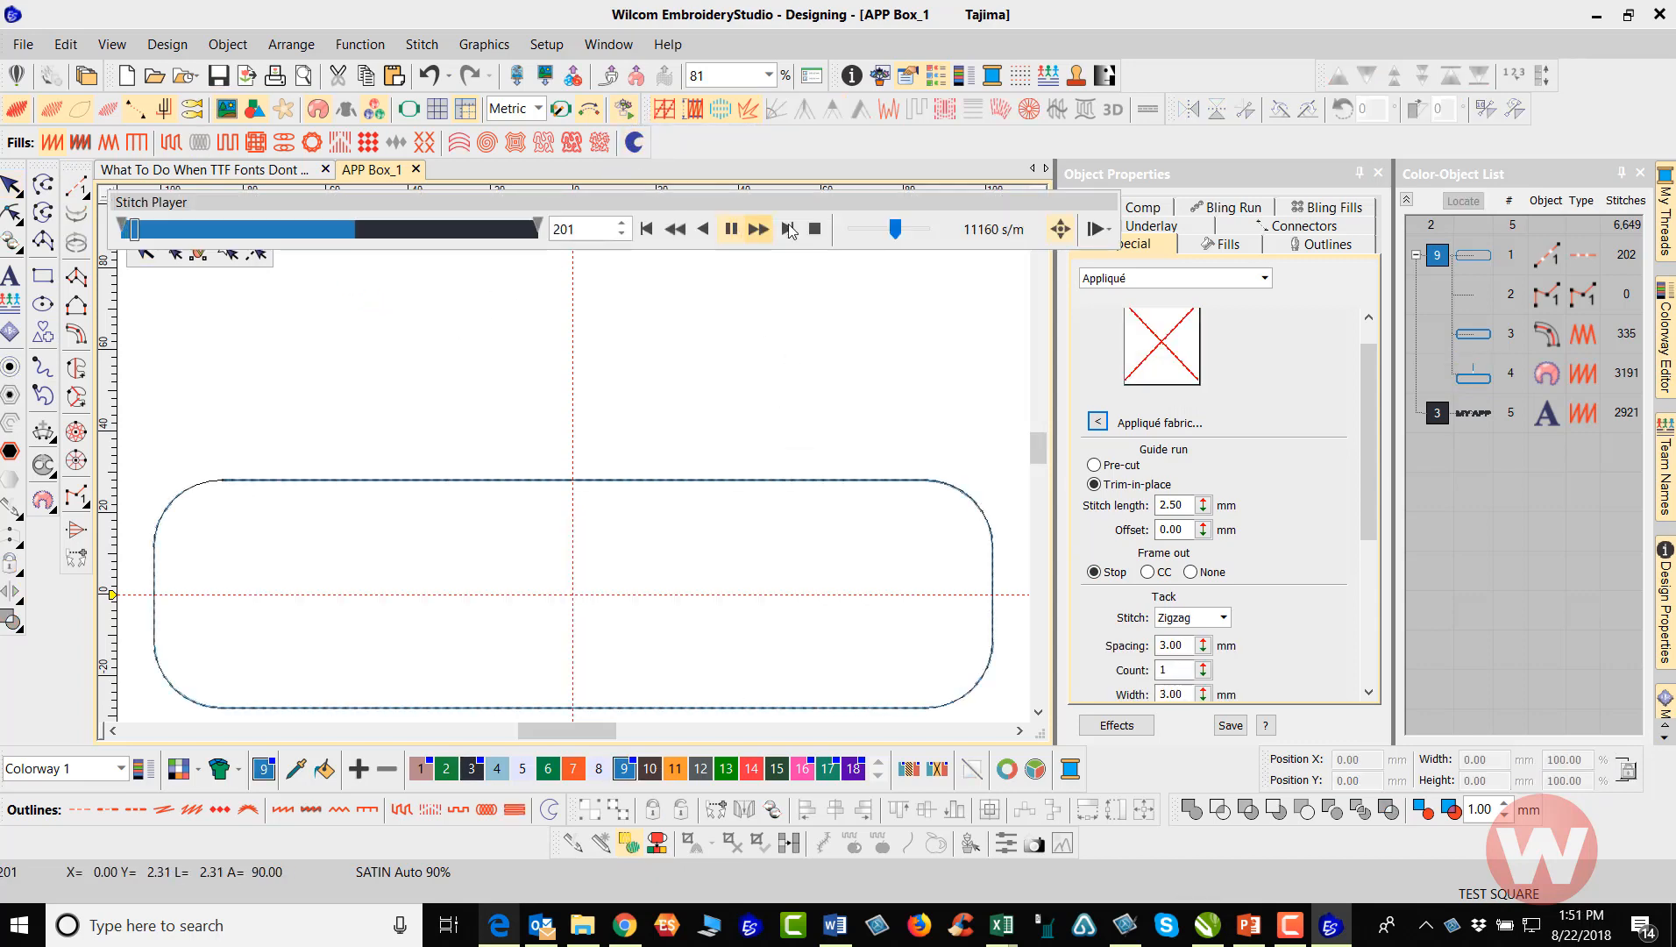
left_click_drag(894, 234, 880, 239)
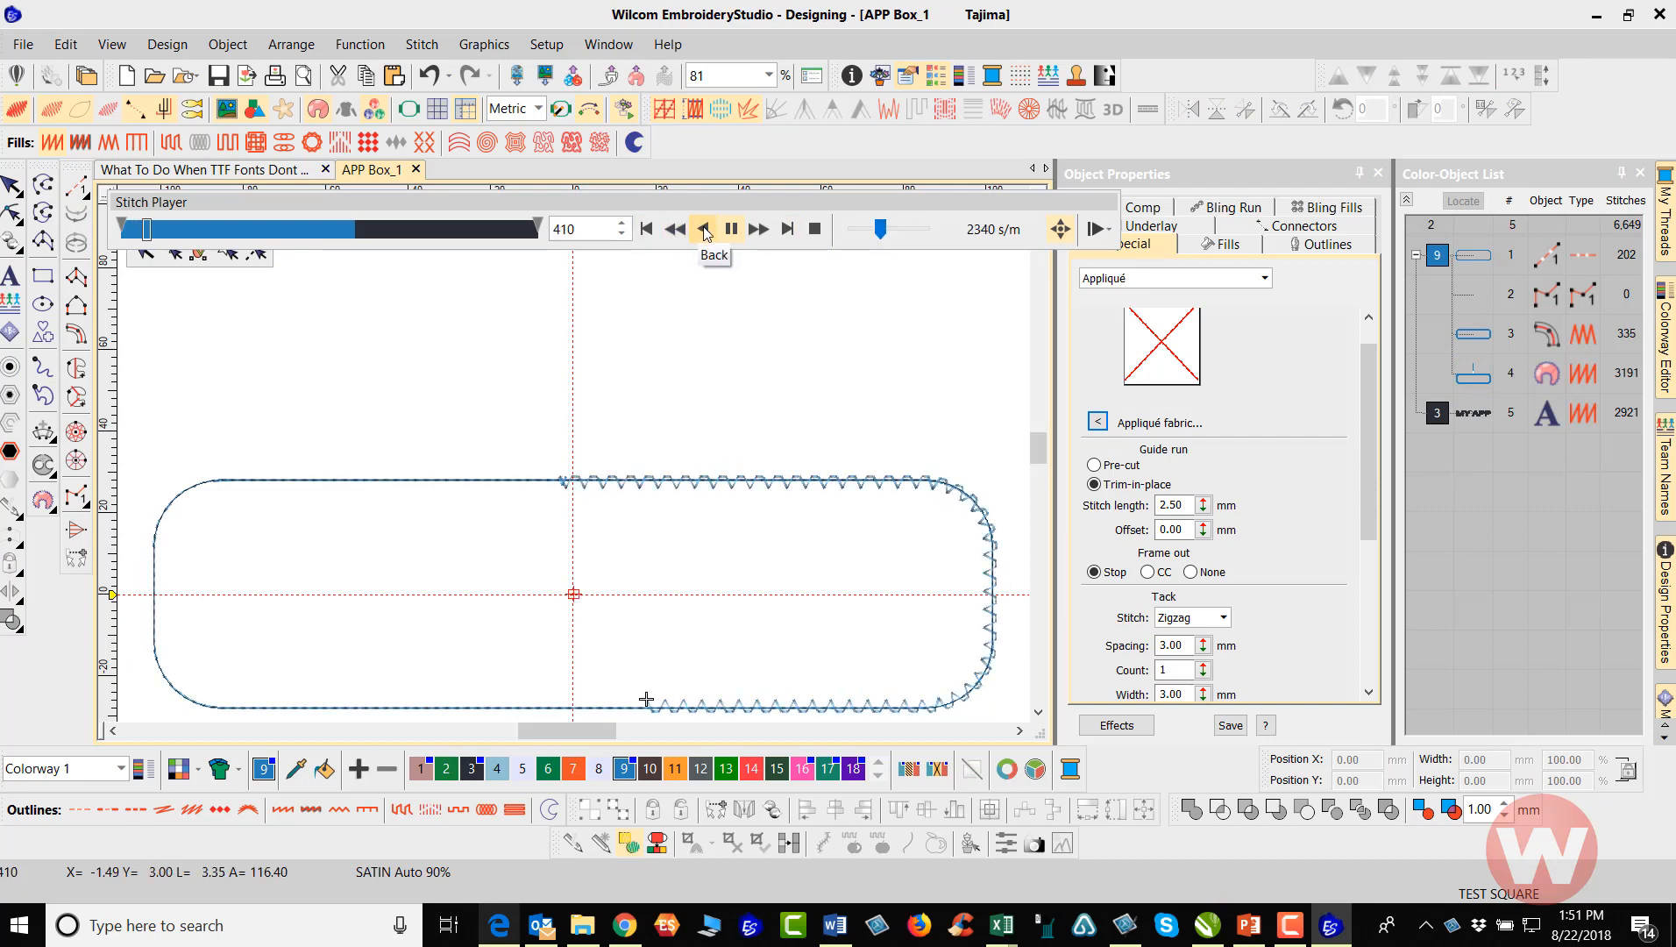
left_click(703, 229)
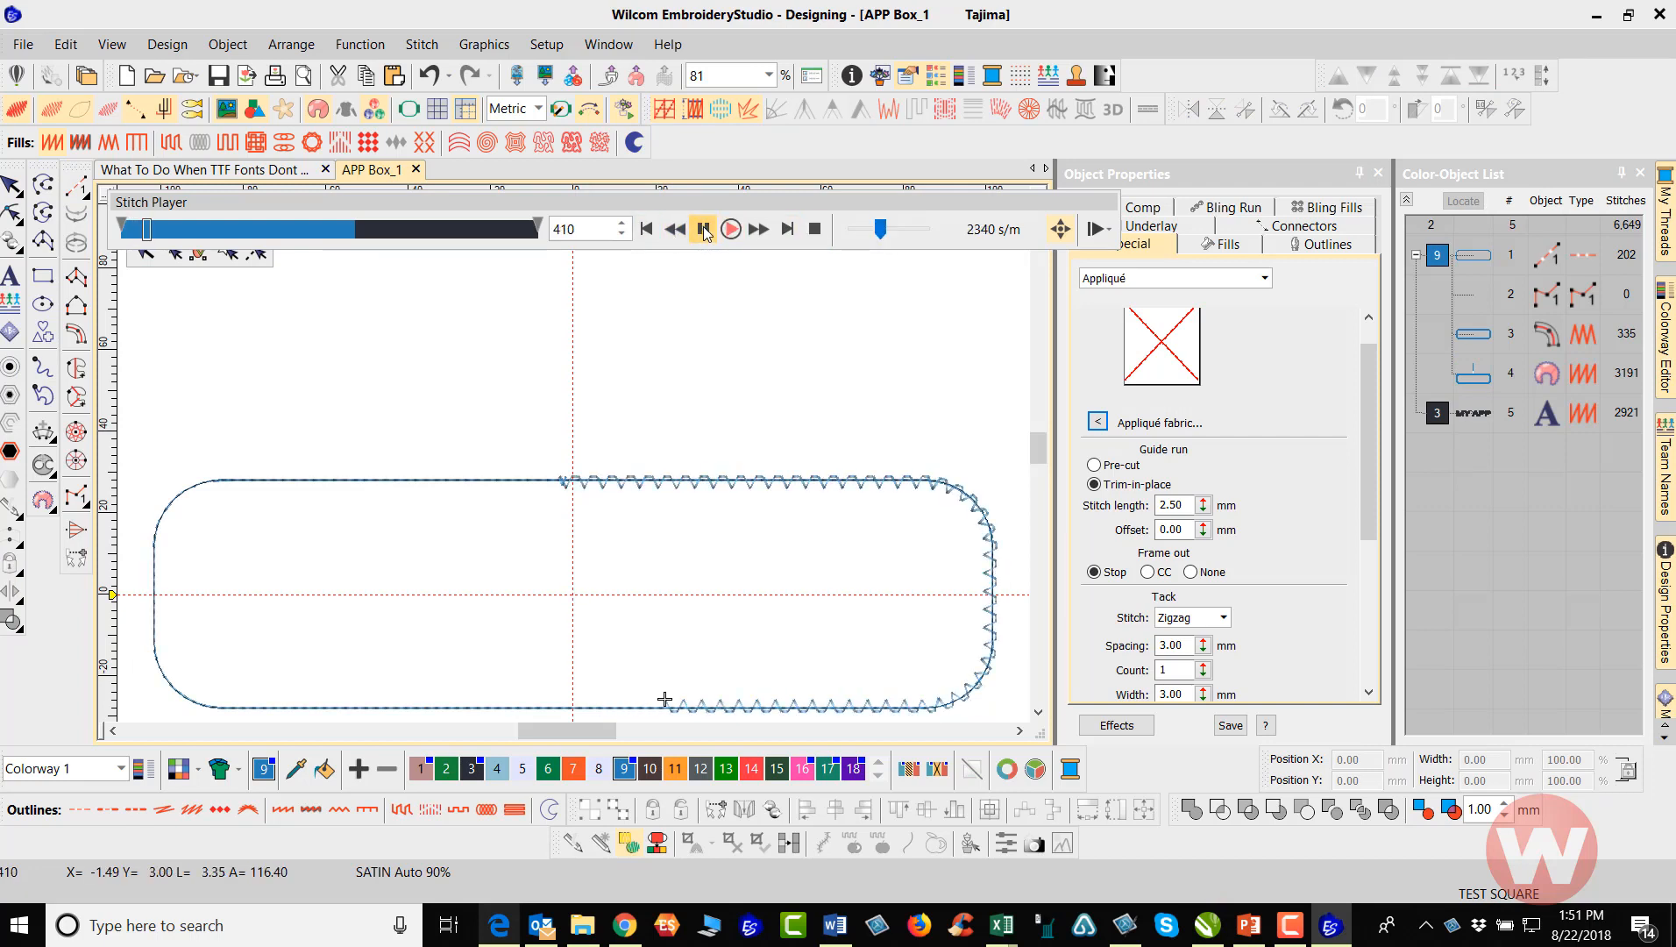
left_click(874, 238)
left_click_drag(871, 231, 868, 232)
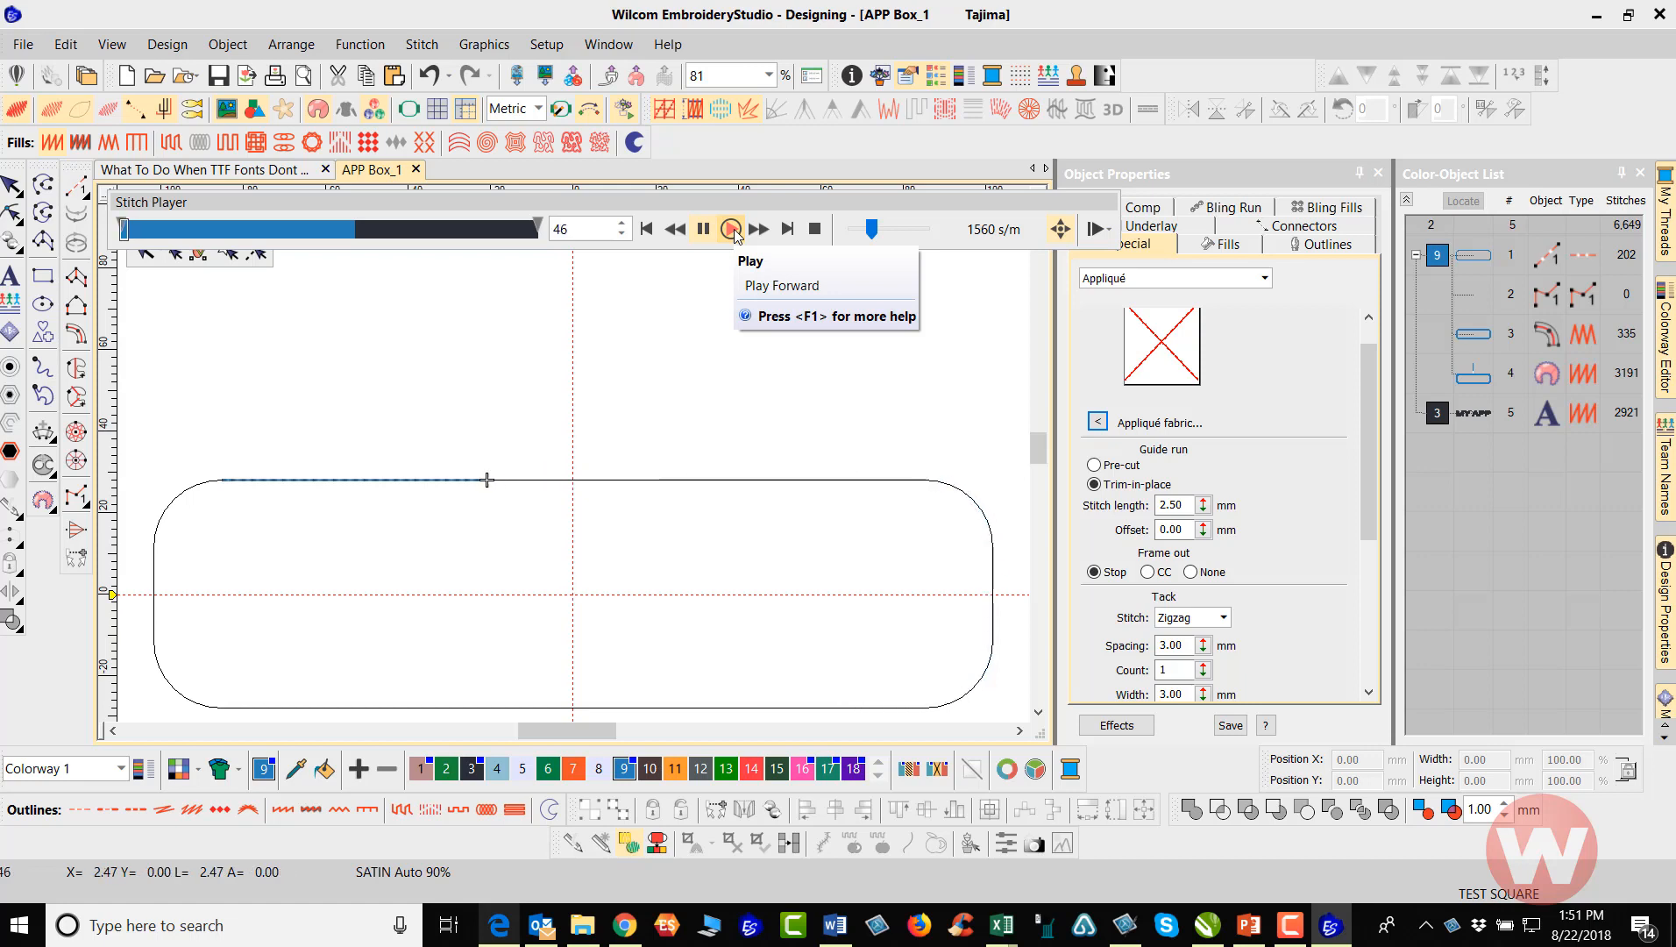
left_click(731, 229)
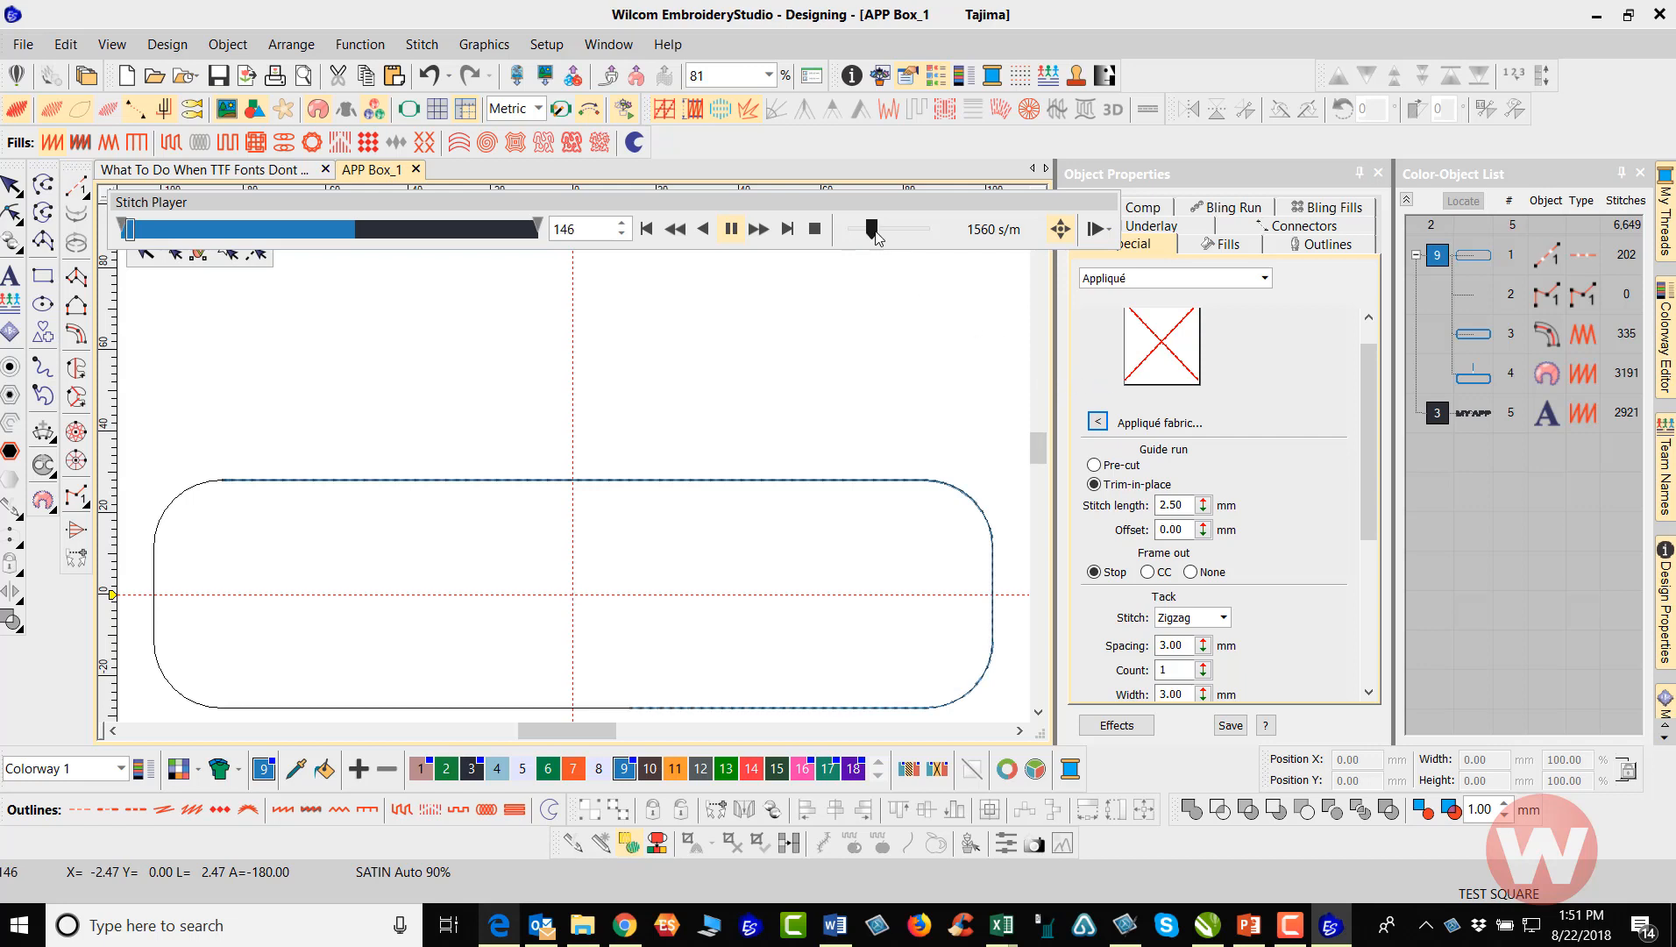
left_click(733, 228)
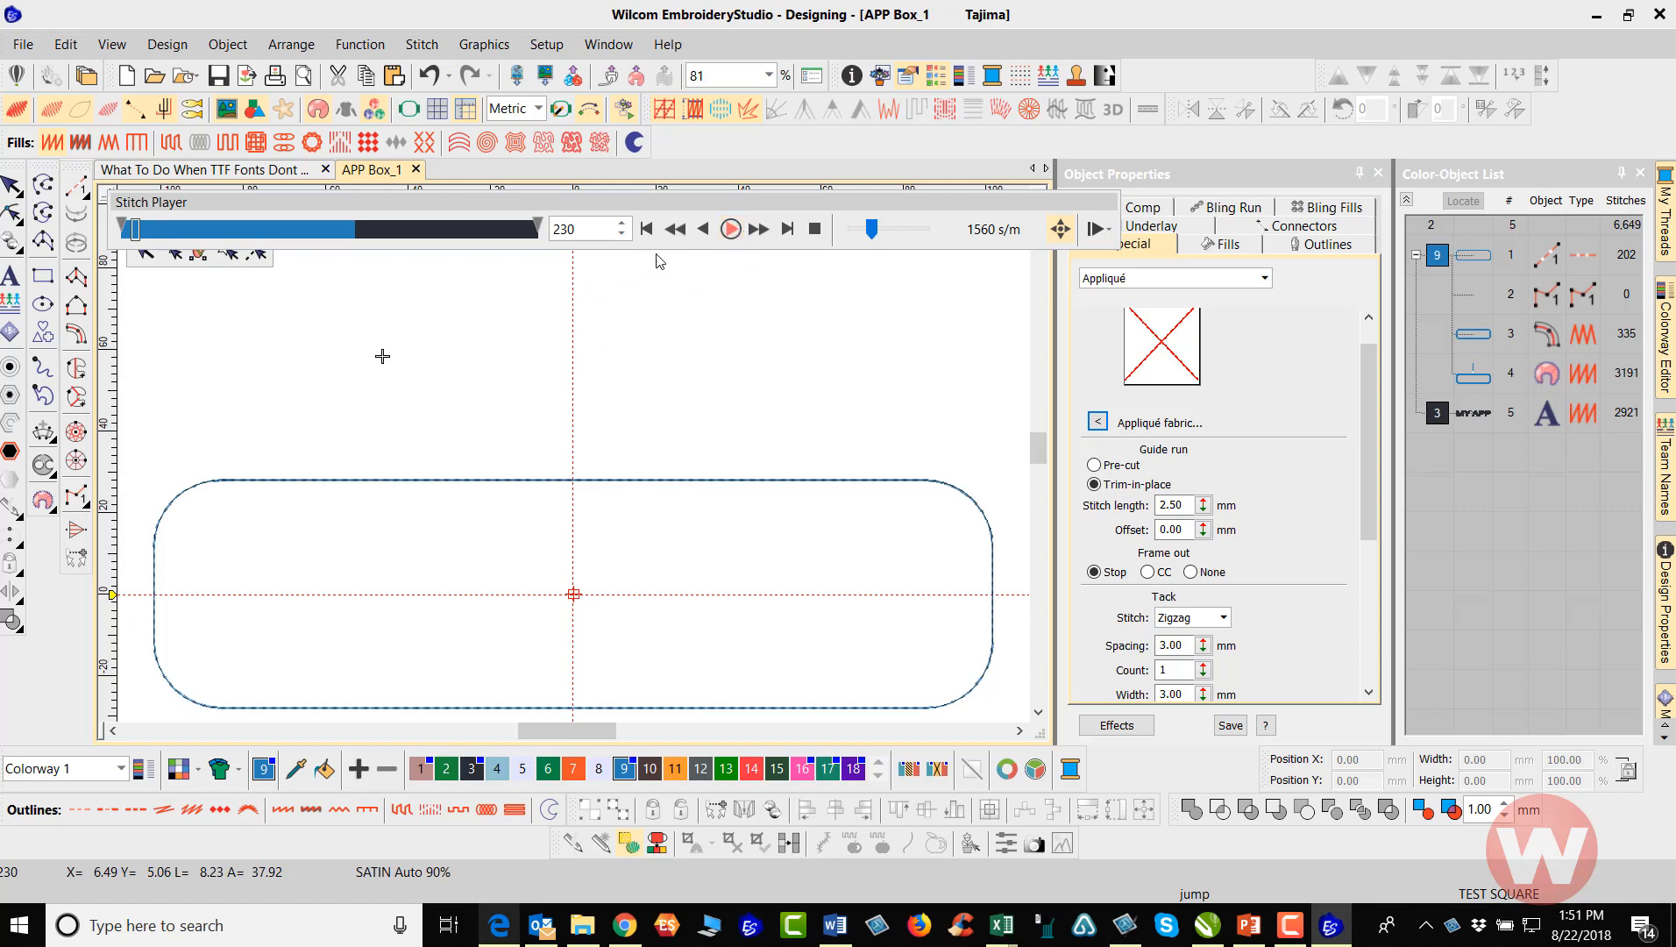
Continue the simulation through the fabric trim run and into the satin border, stepping back once to review it, and exit the player
left_click(732, 229)
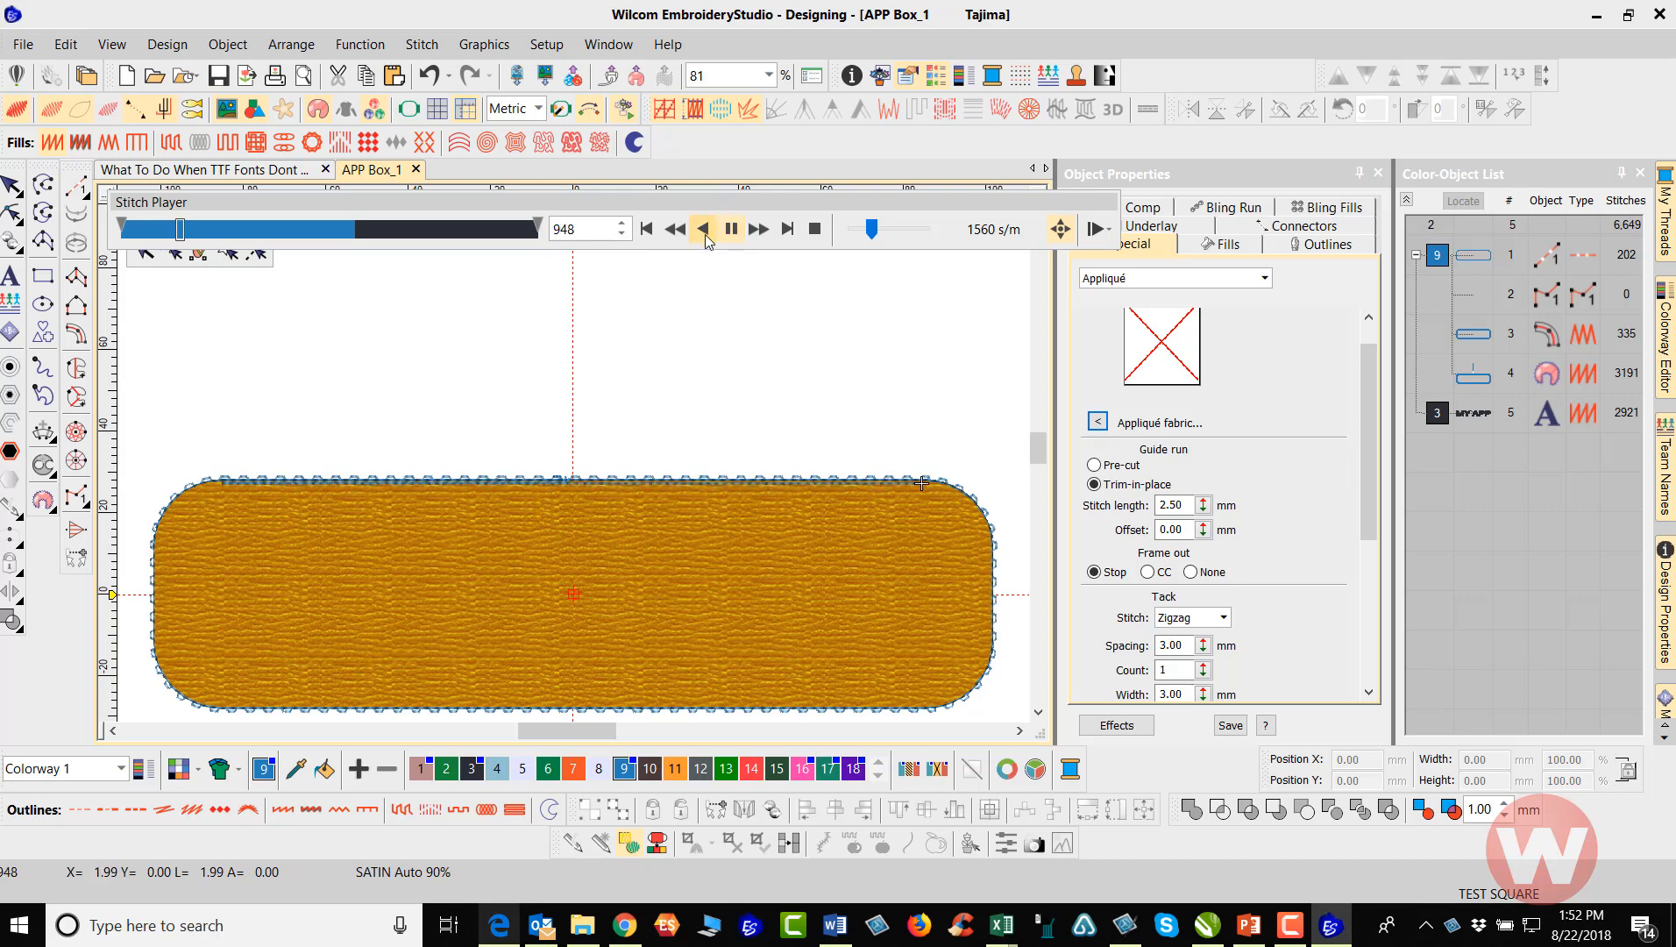
left_click(703, 229)
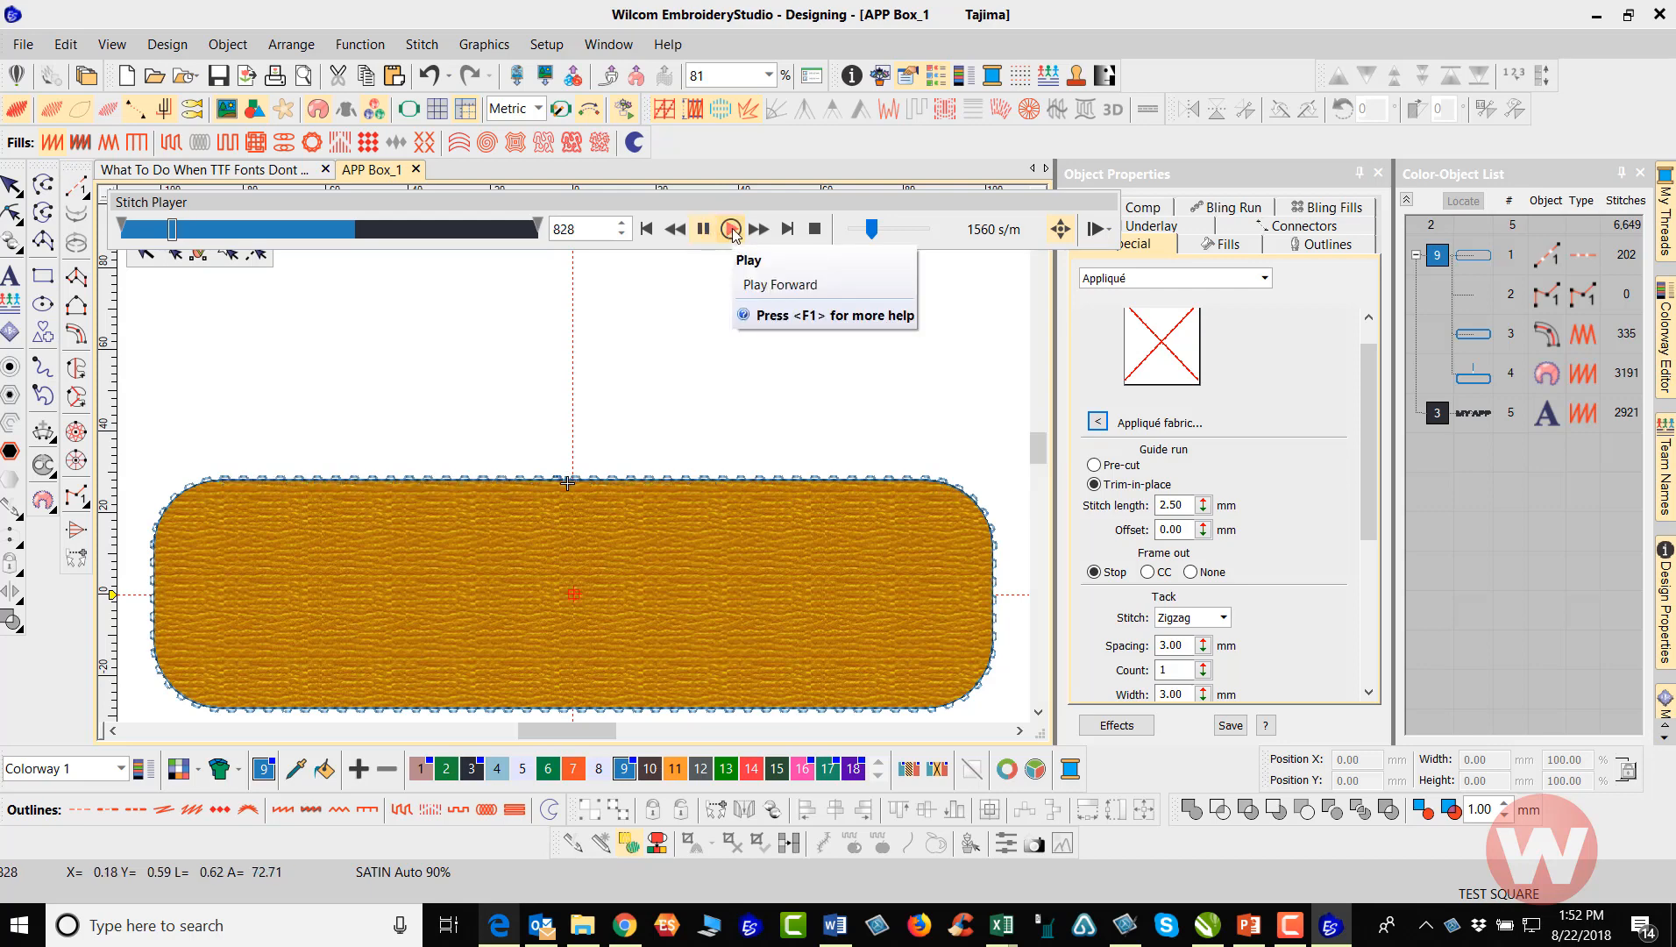
left_click(732, 230)
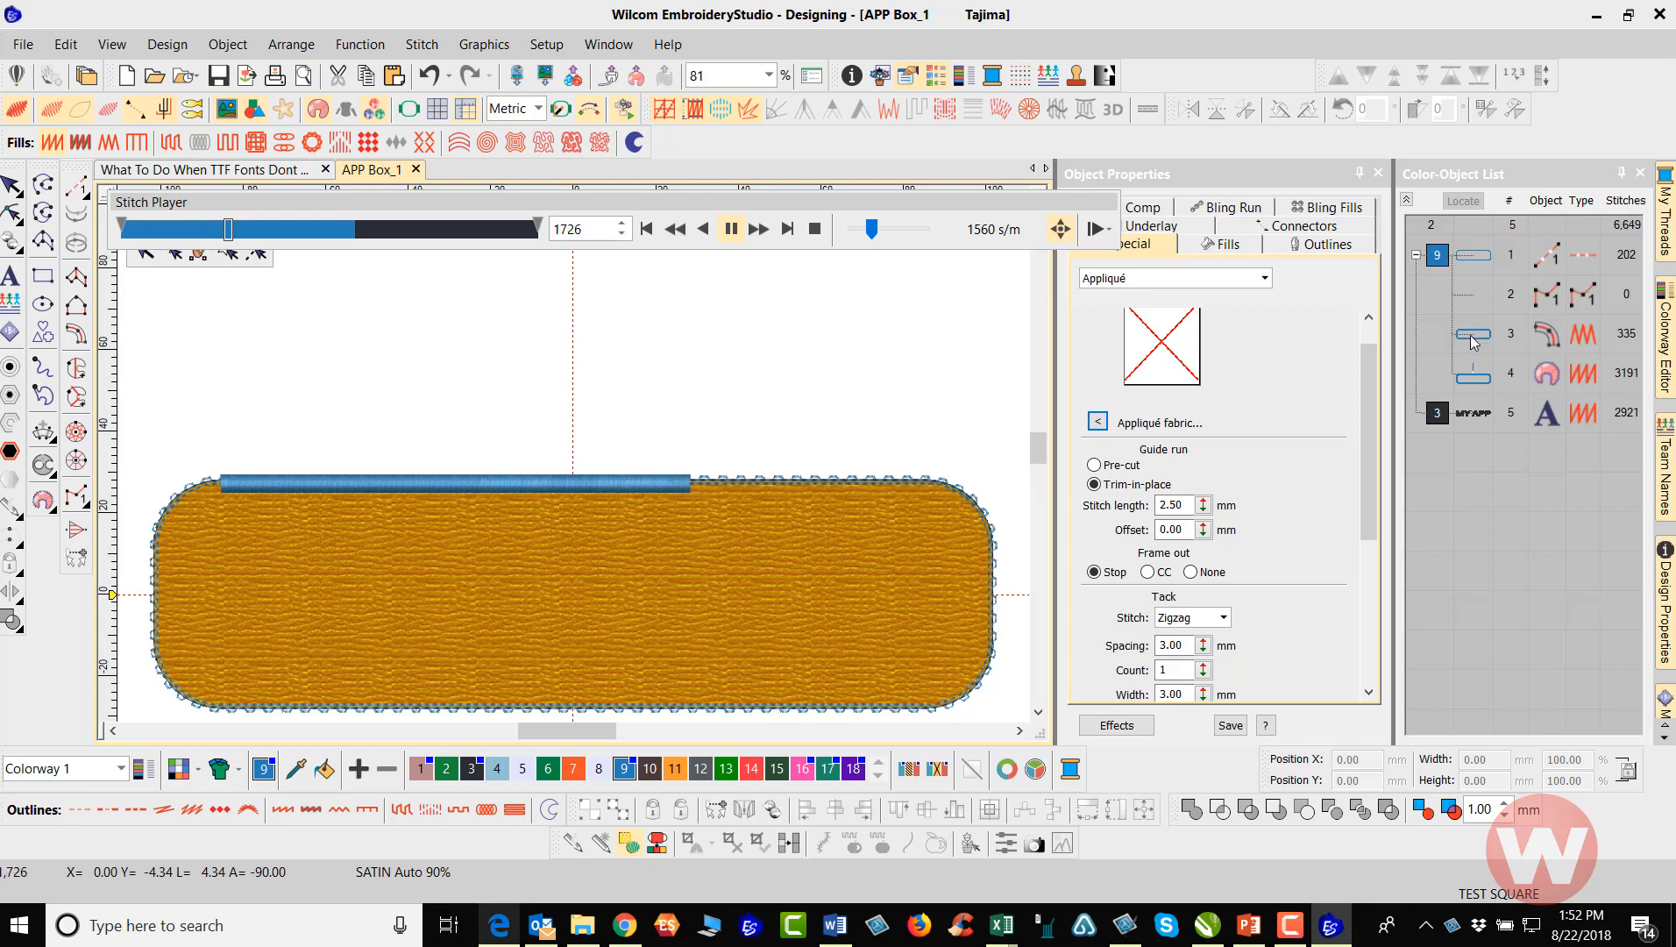
left_click(10, 187)
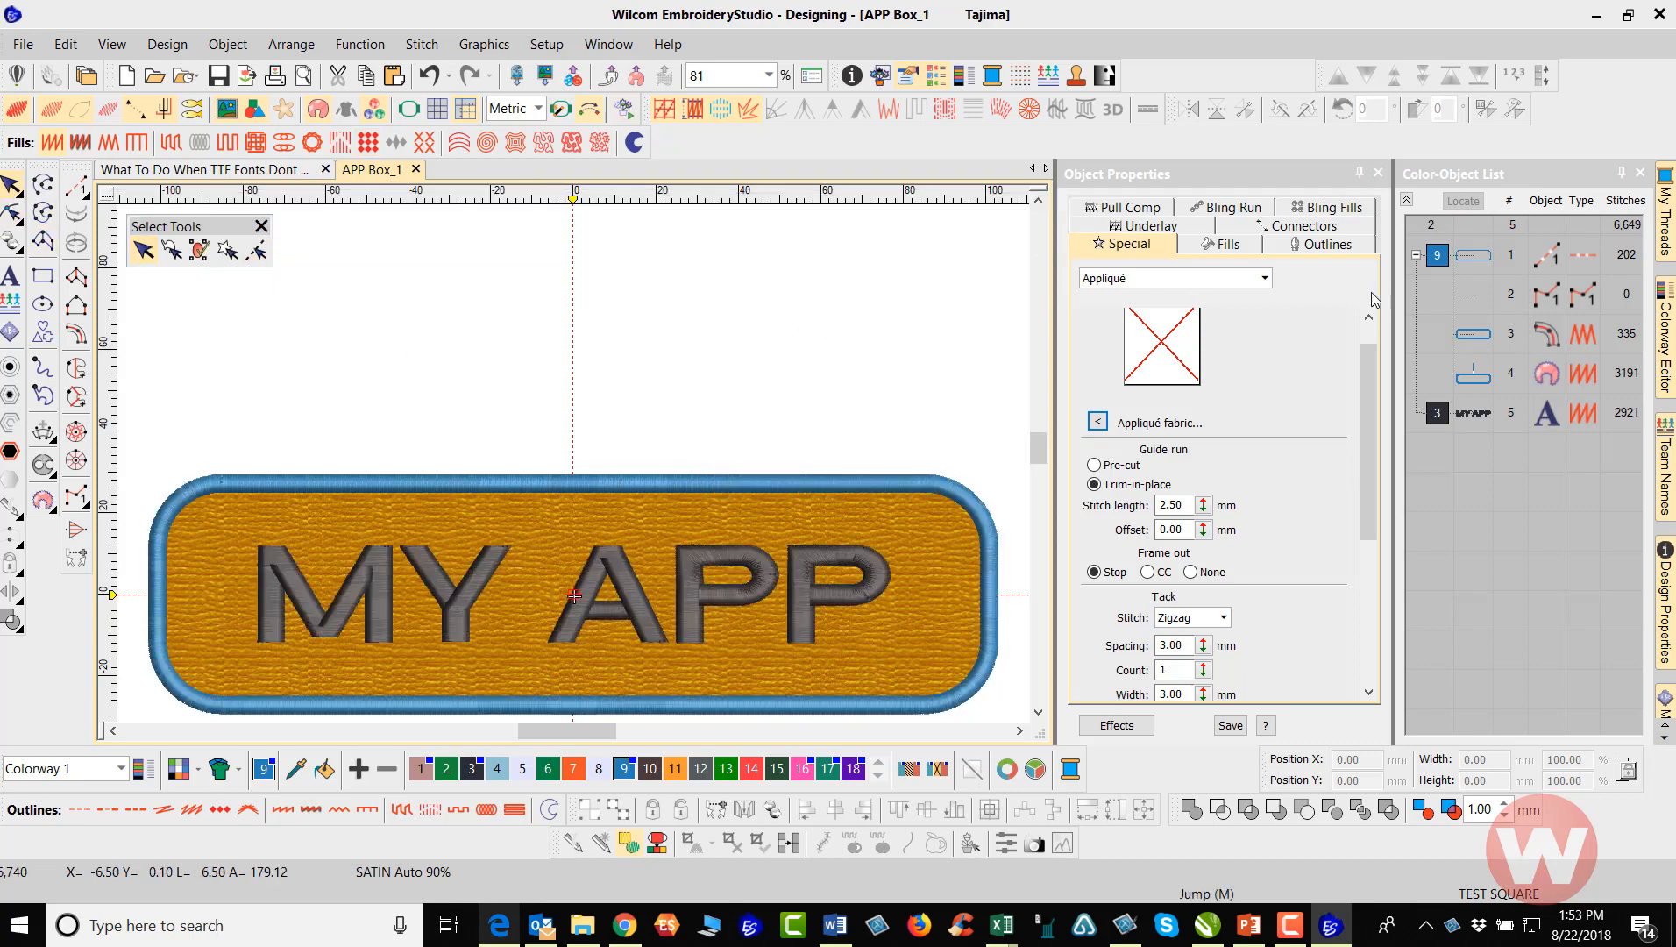
Examine the special, underlay and outline properties of the zigzag tack-down column, comparing it with the appliqué object
left_click(1476, 345)
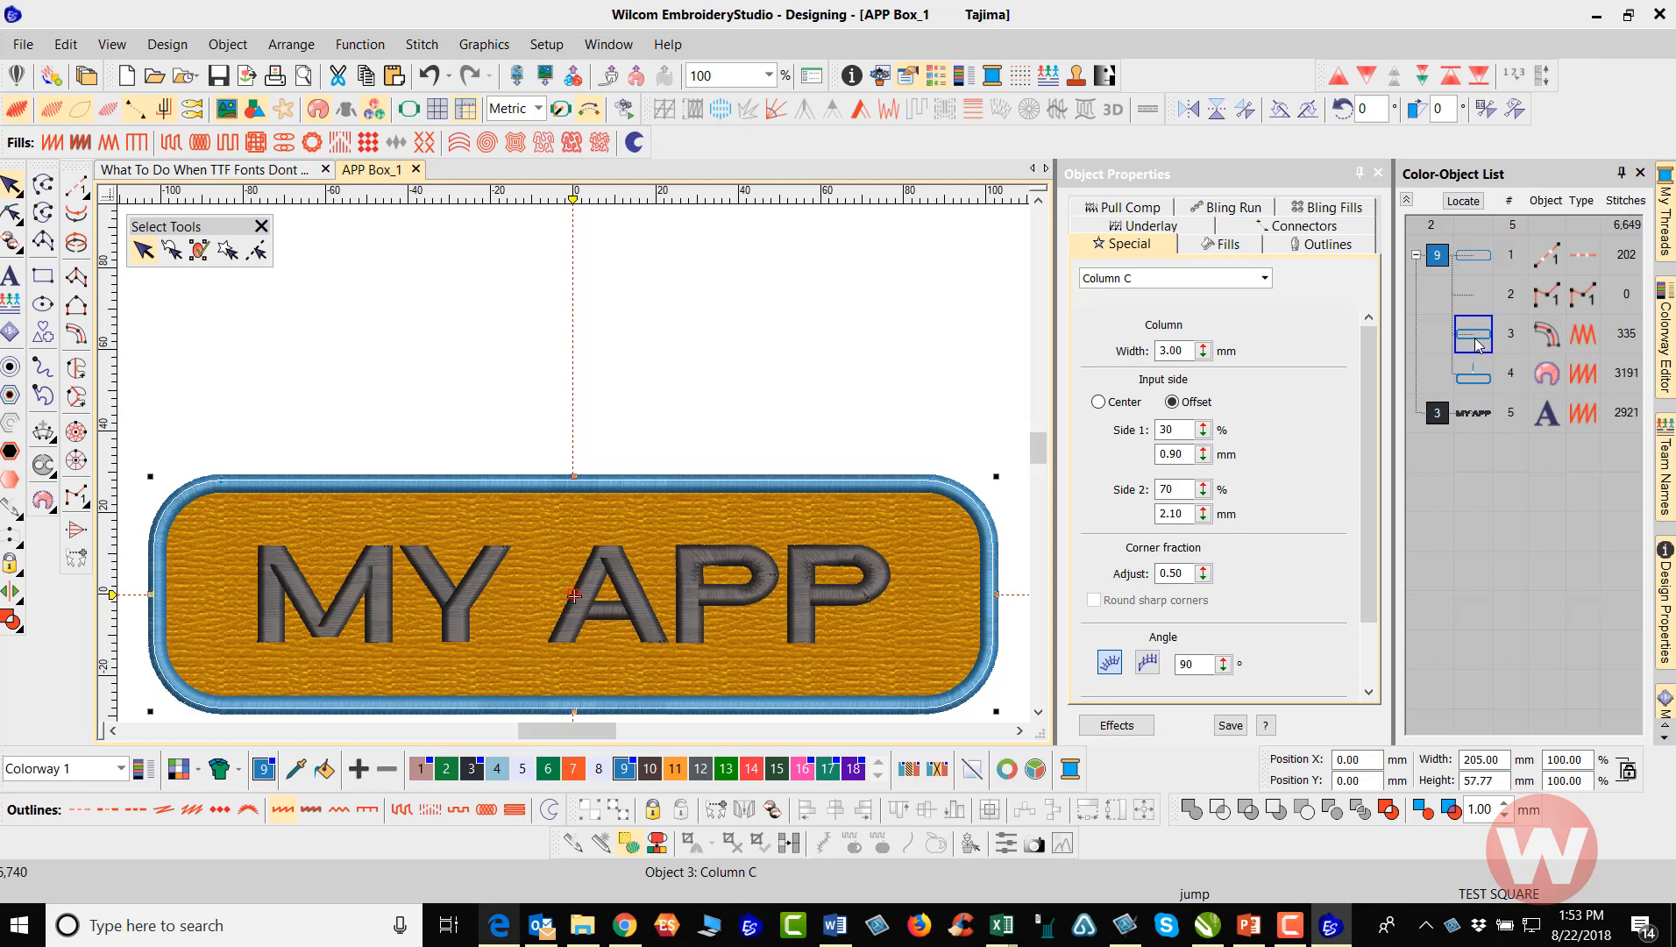
left_click(1482, 387)
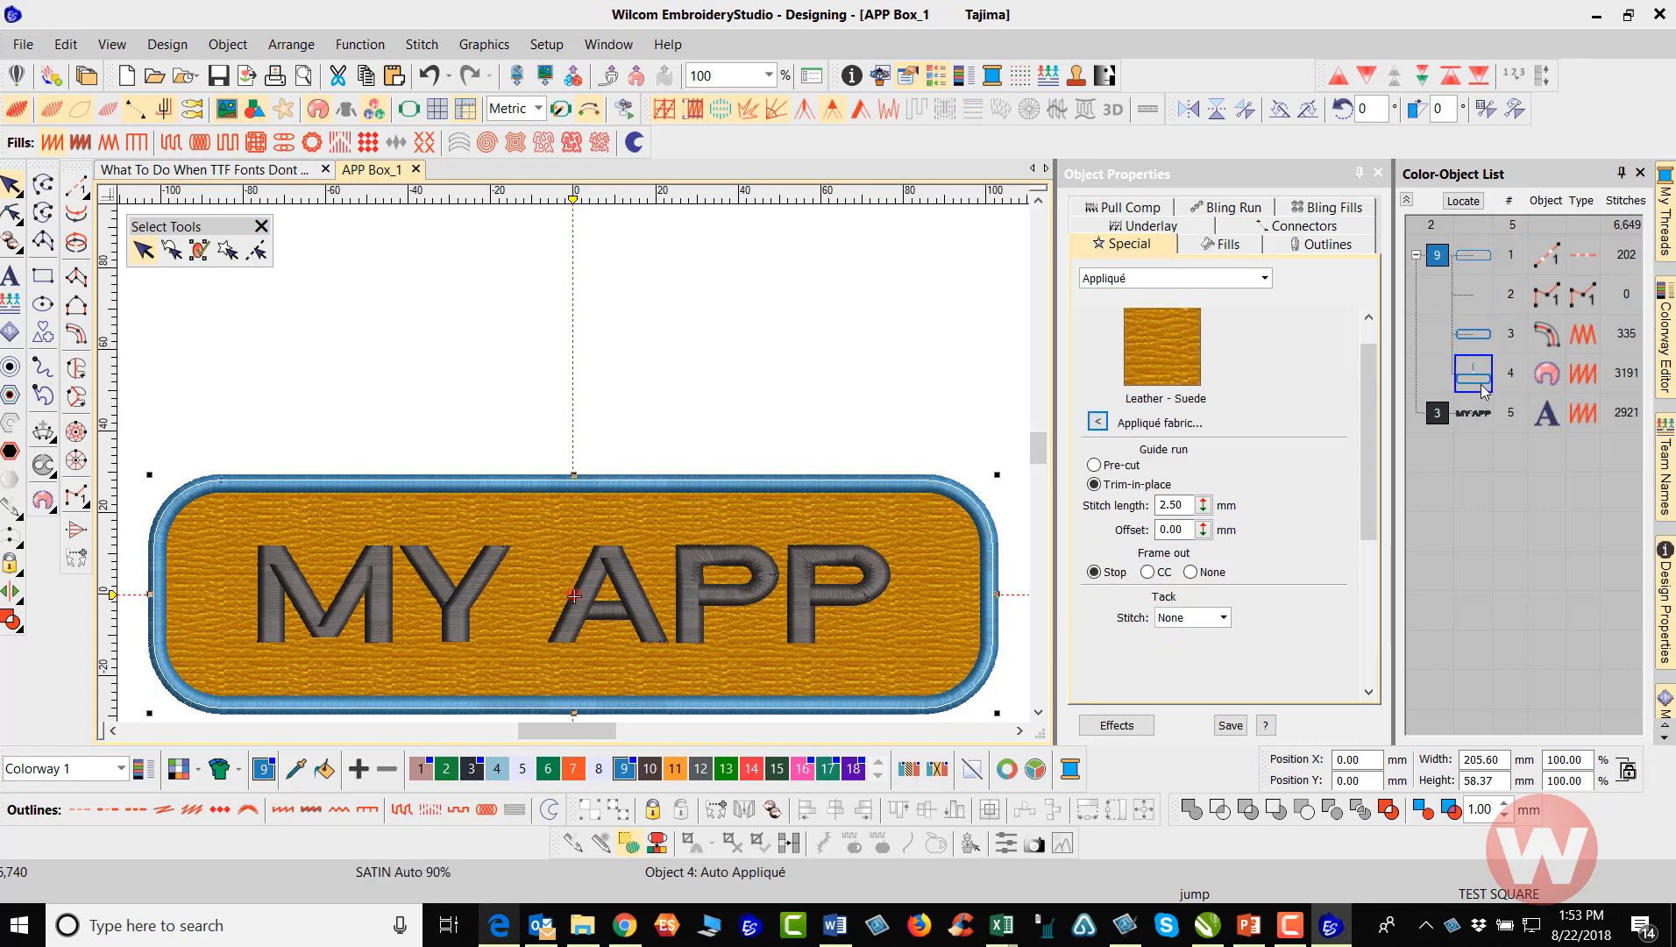
left_click(1472, 335)
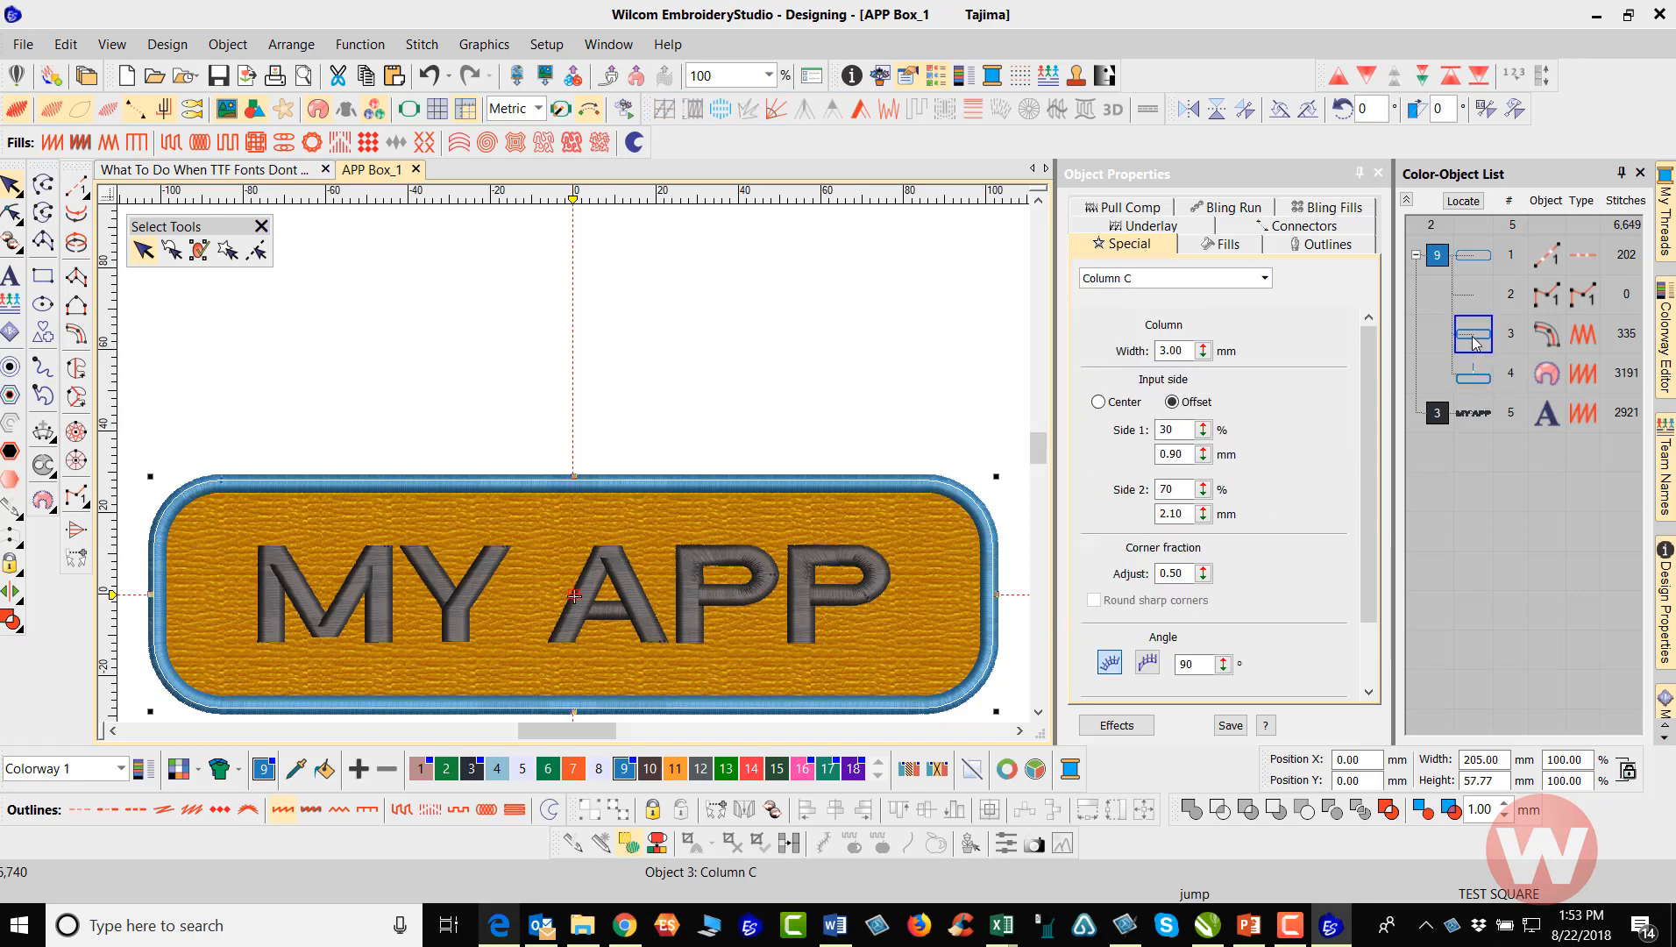
left_click(1166, 230)
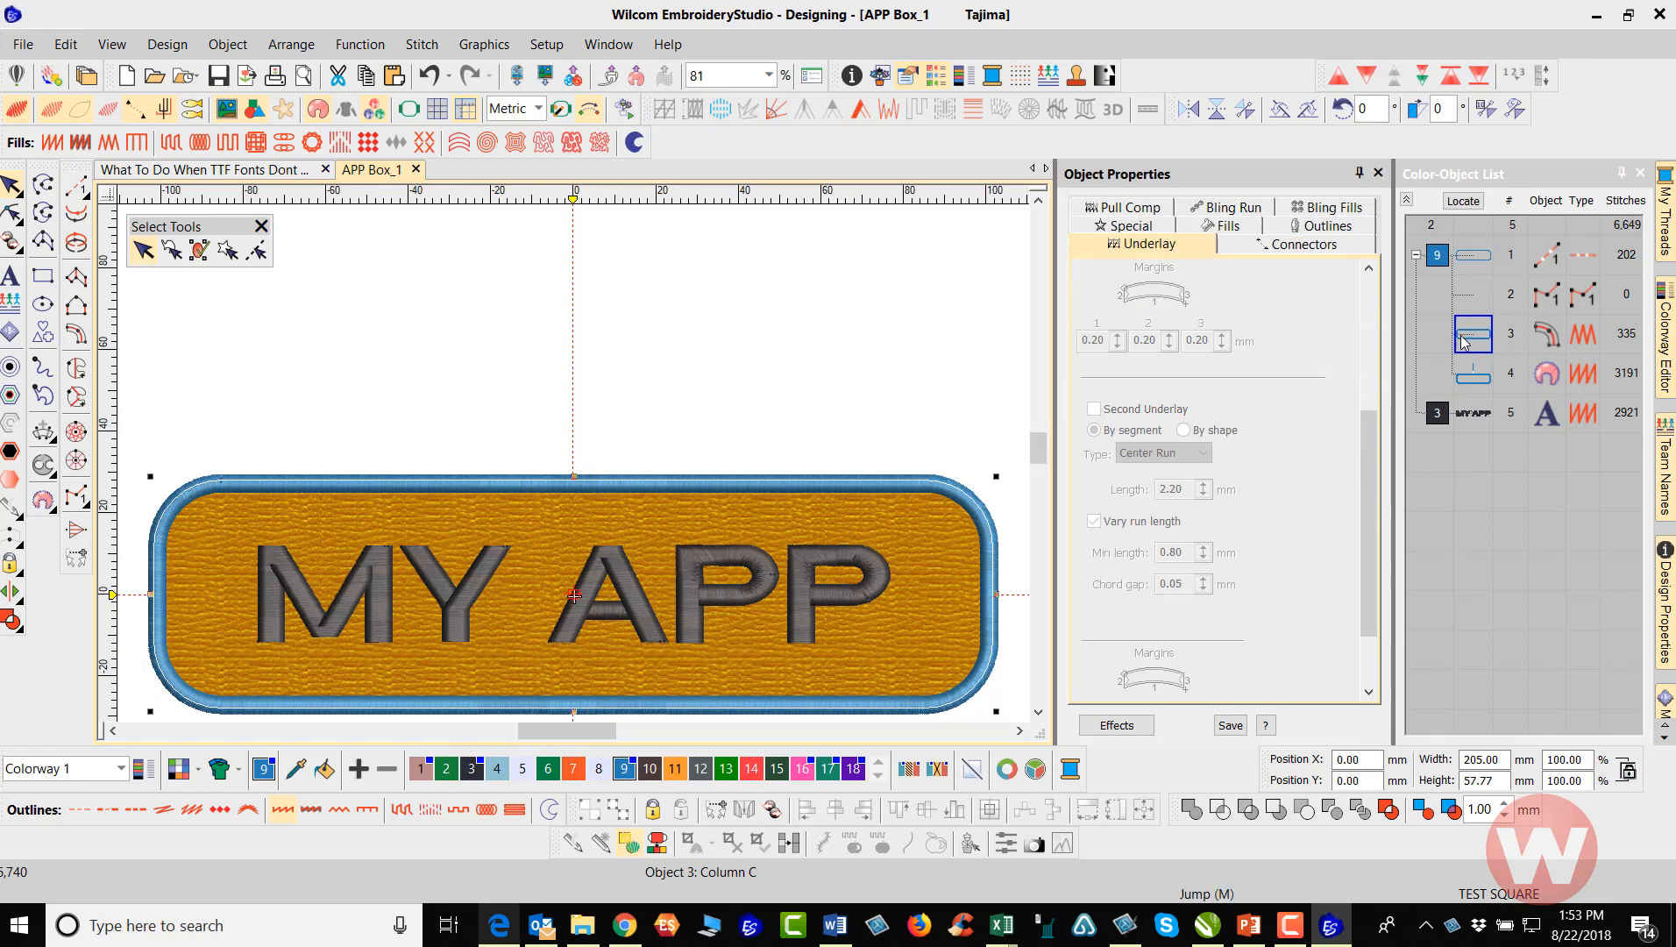
left_click(1311, 229)
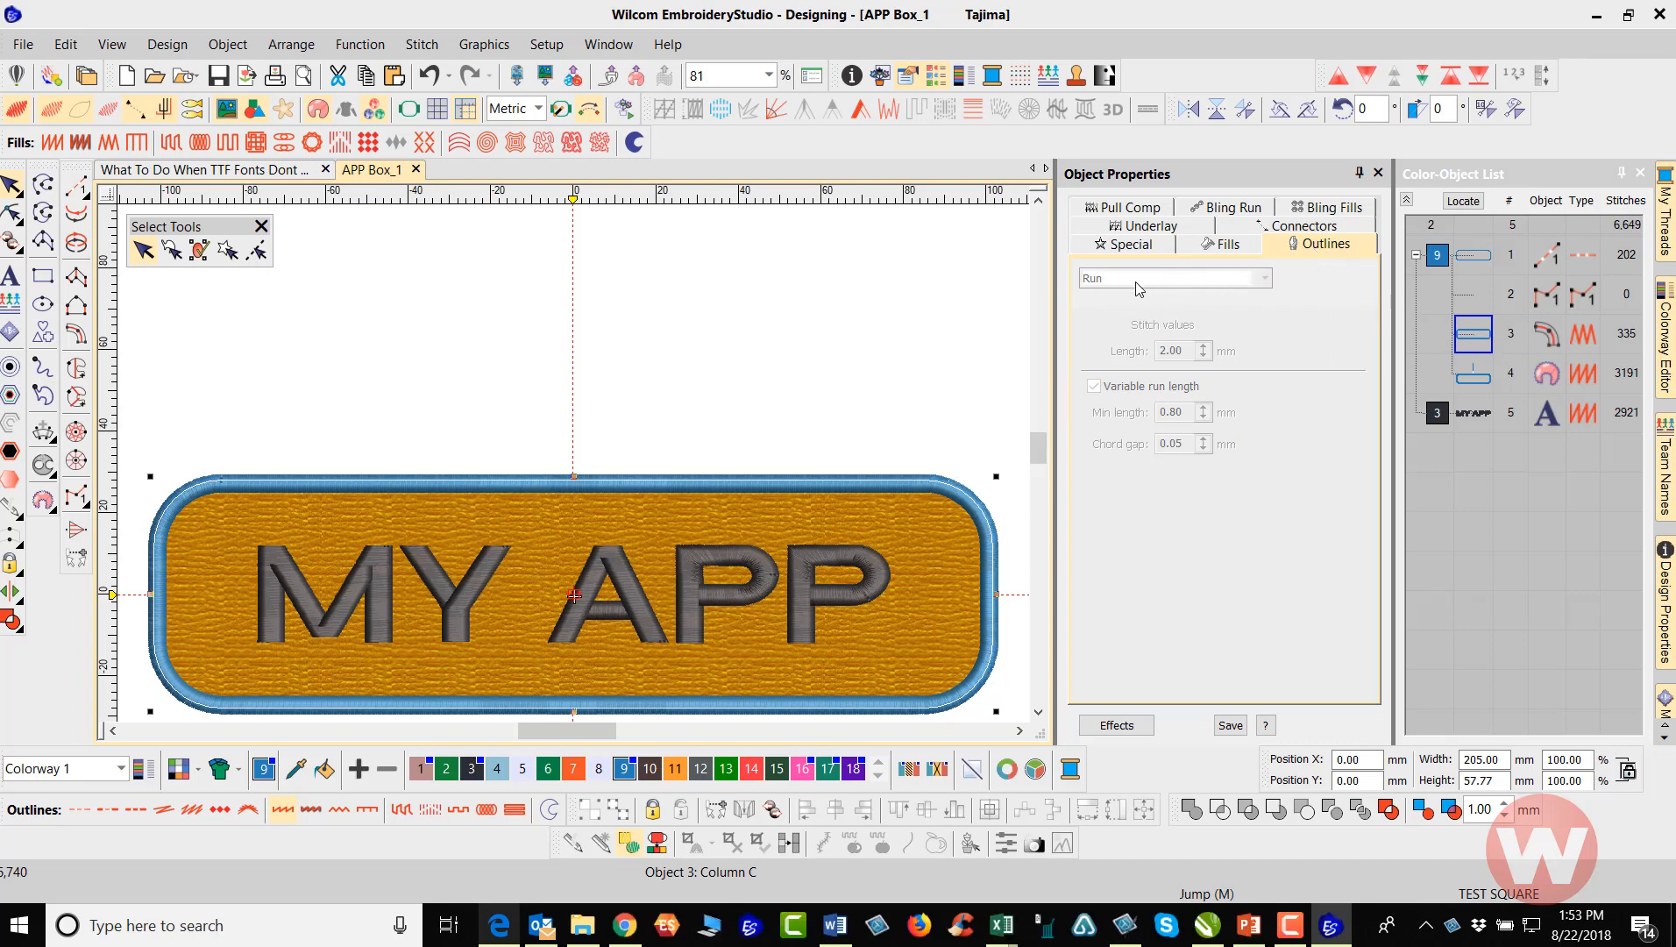
Turn off the first underlay of the appliqué object and deselect it
left_click(1481, 378)
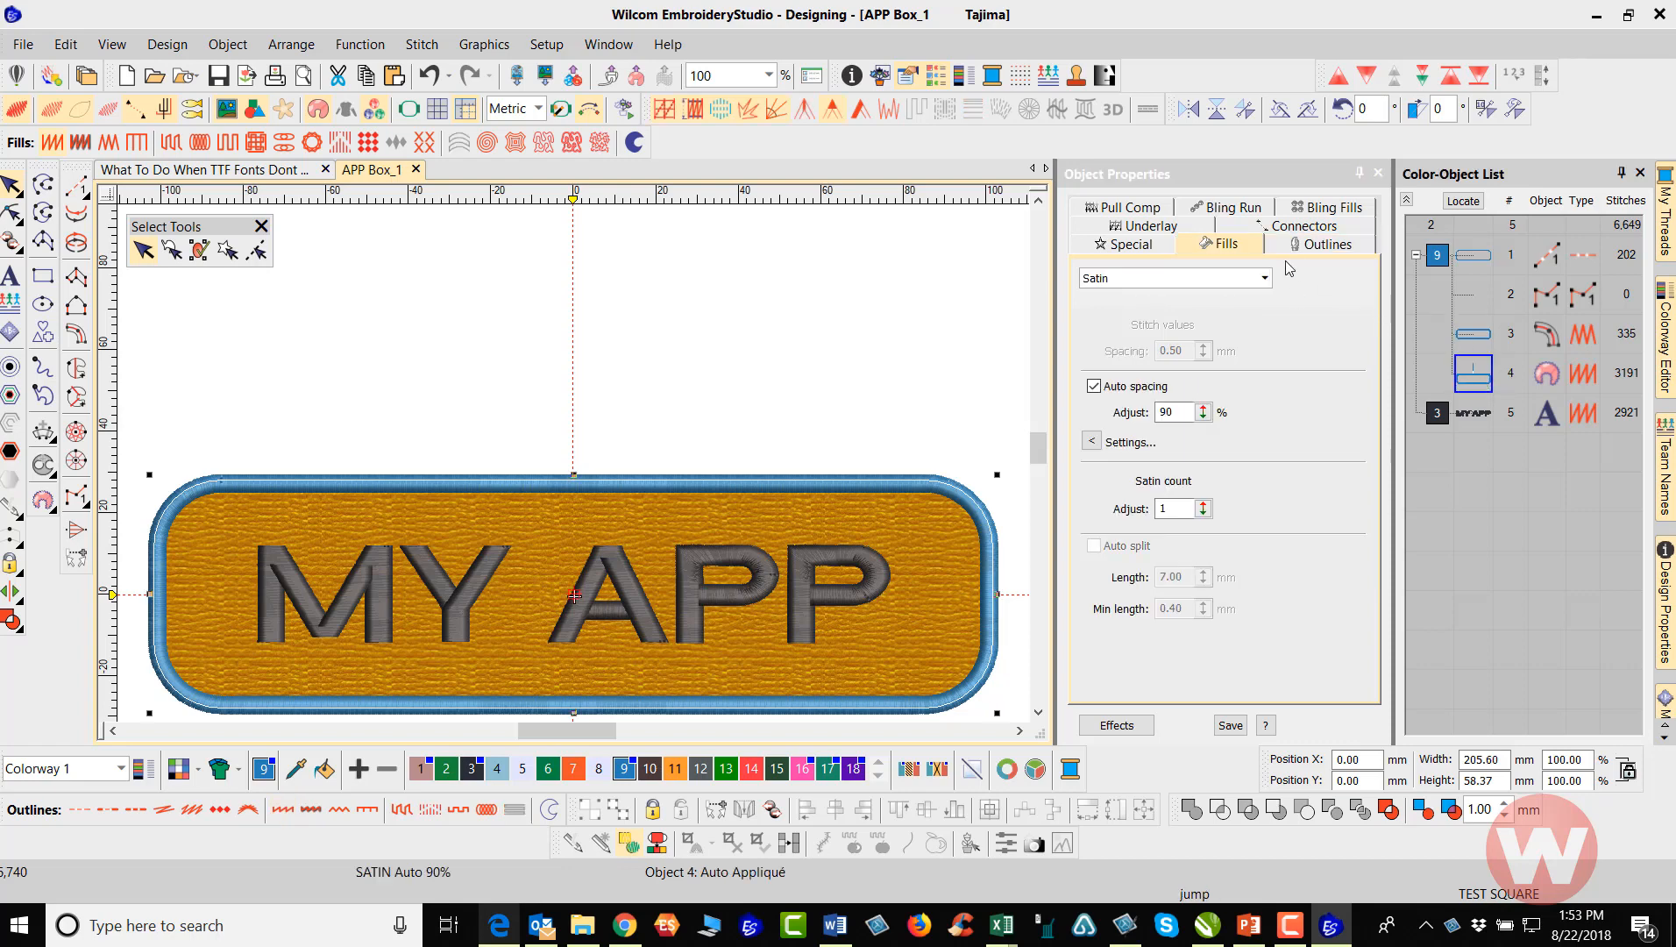
left_click(1154, 226)
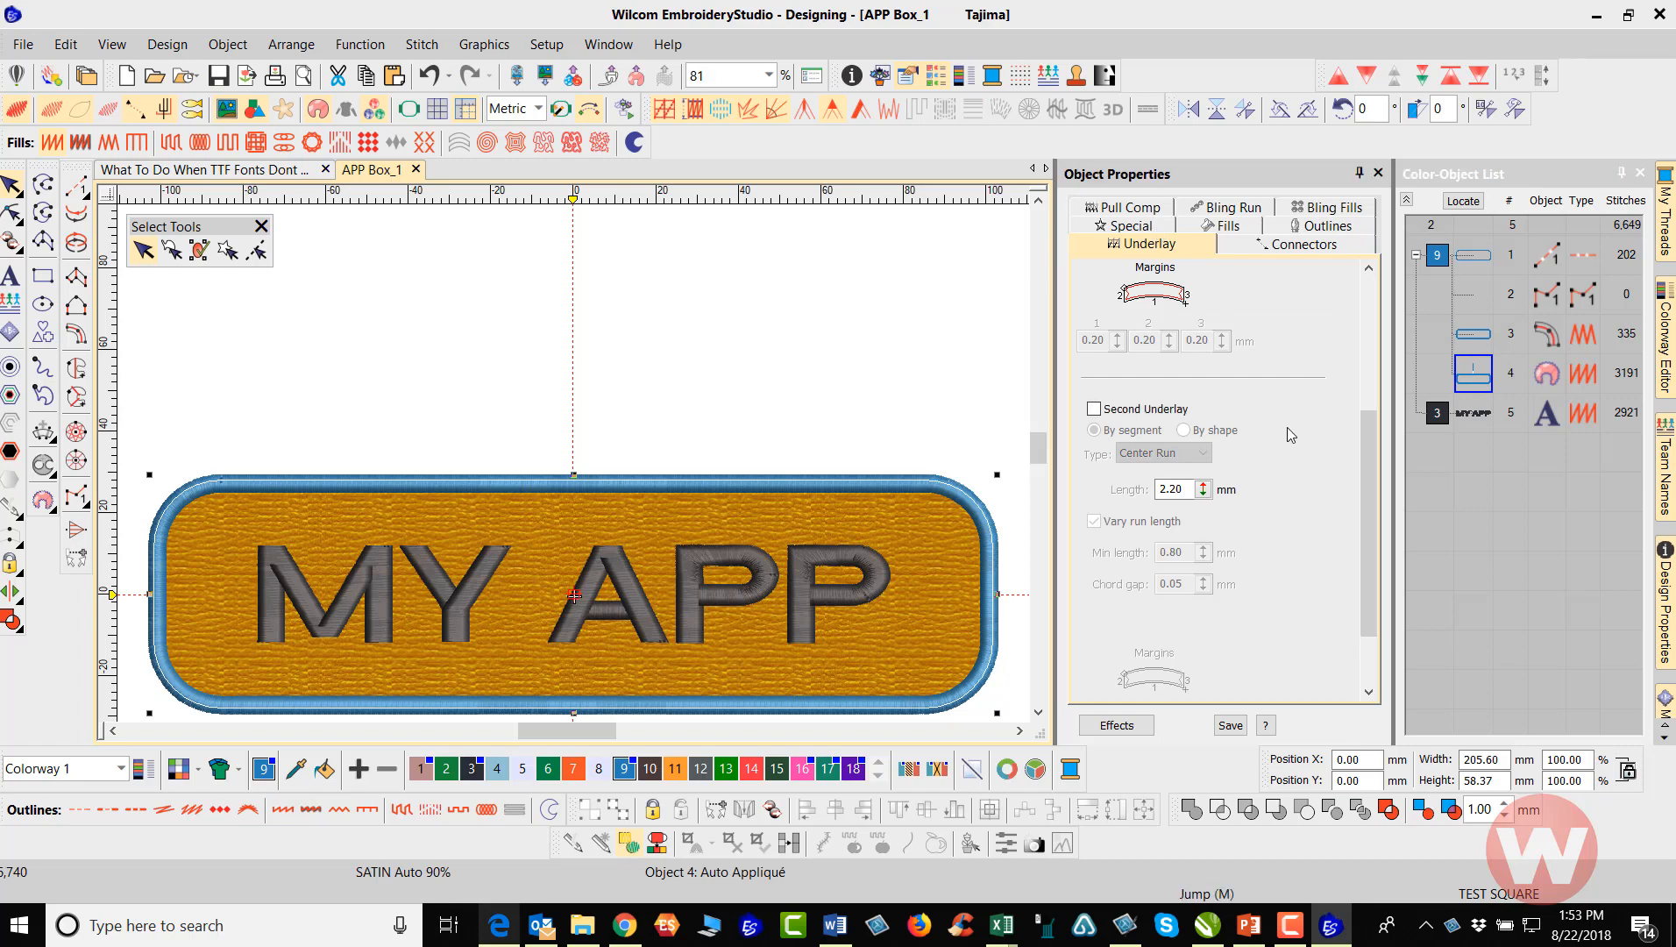
left_click_drag(1369, 466, 1357, 296)
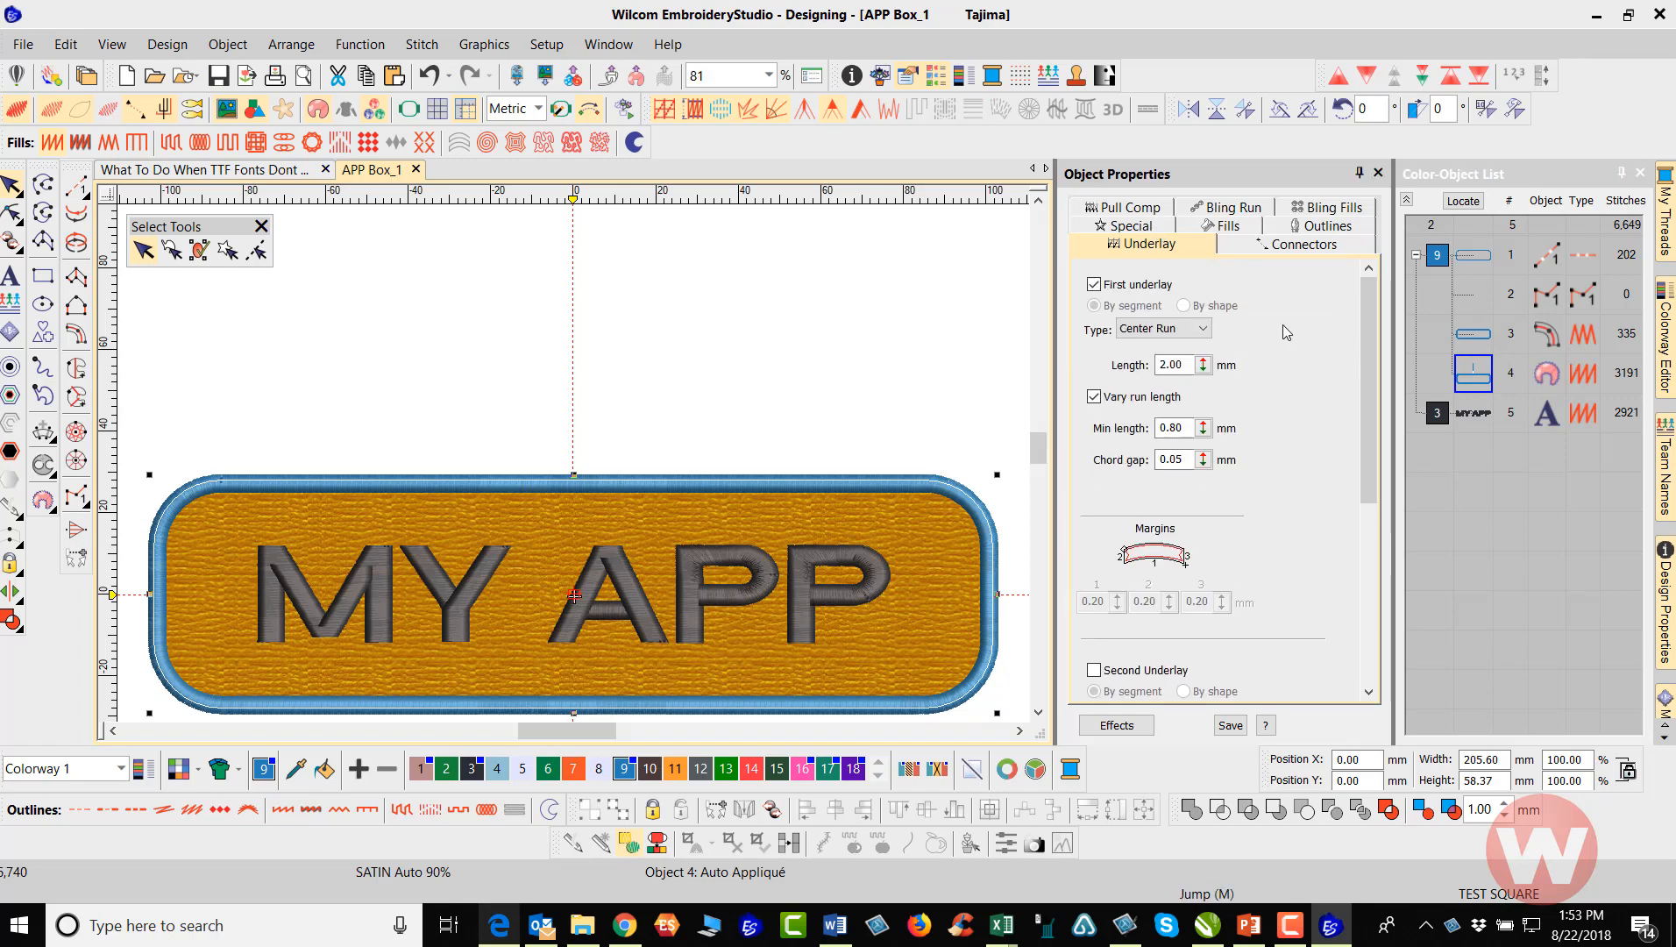
left_click(1093, 287)
left_click(931, 330)
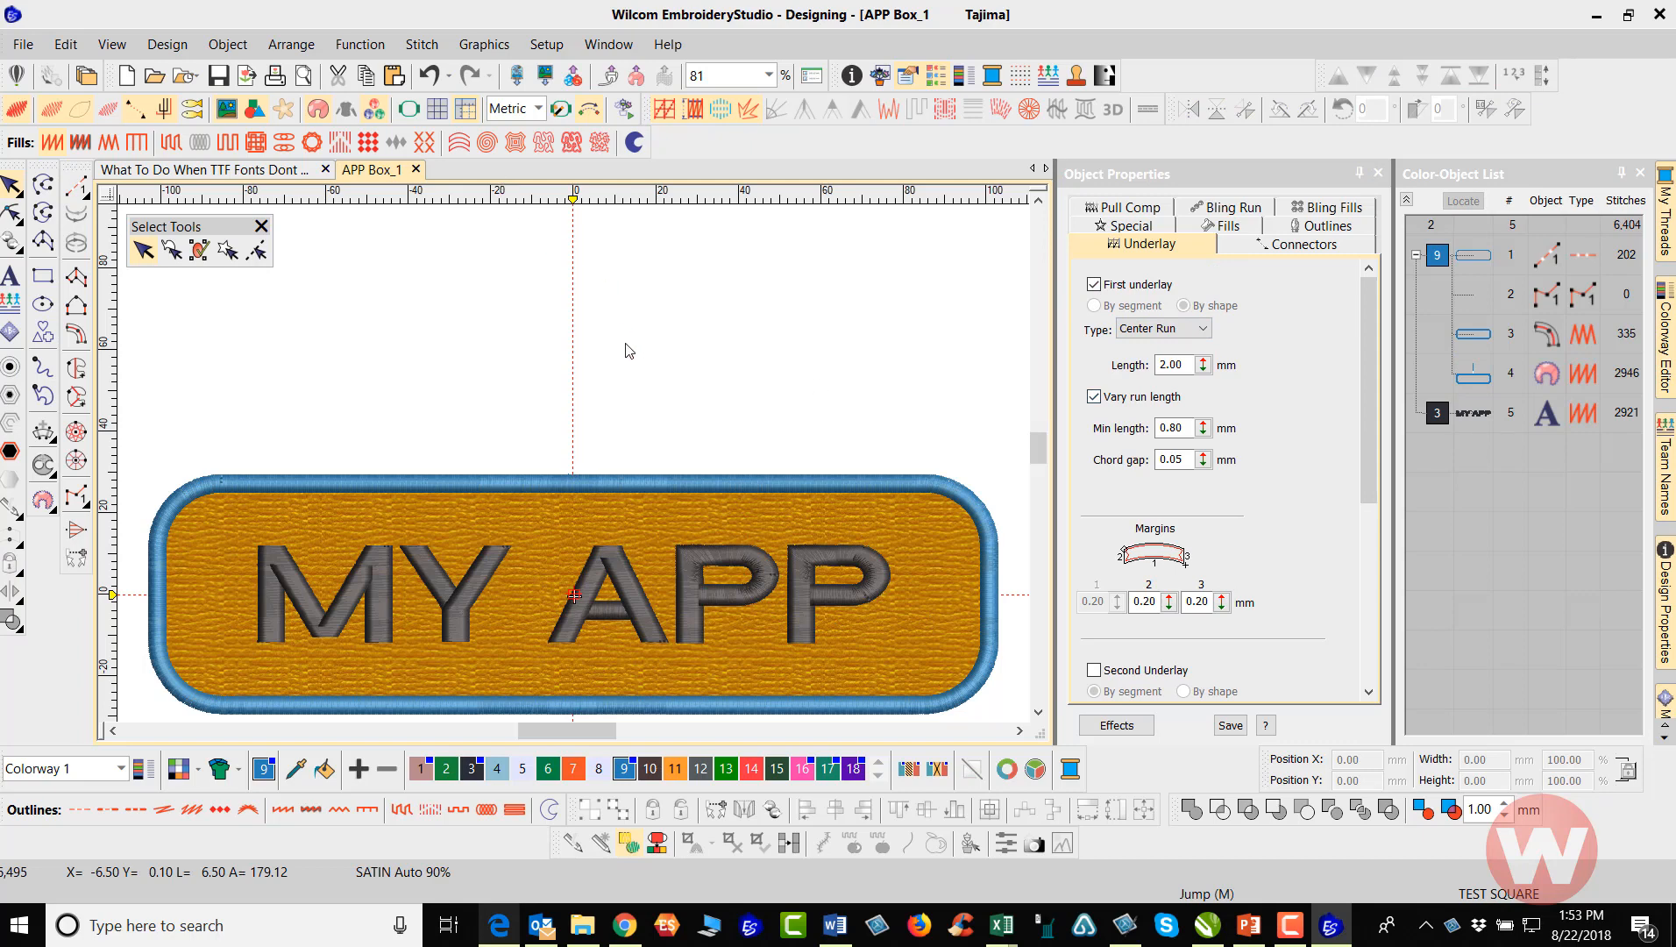
Simulate the sew-out at 1560 s/m, pausing once at the frame out after the first outline run, and exit the player during the satin border
left_click(628, 109)
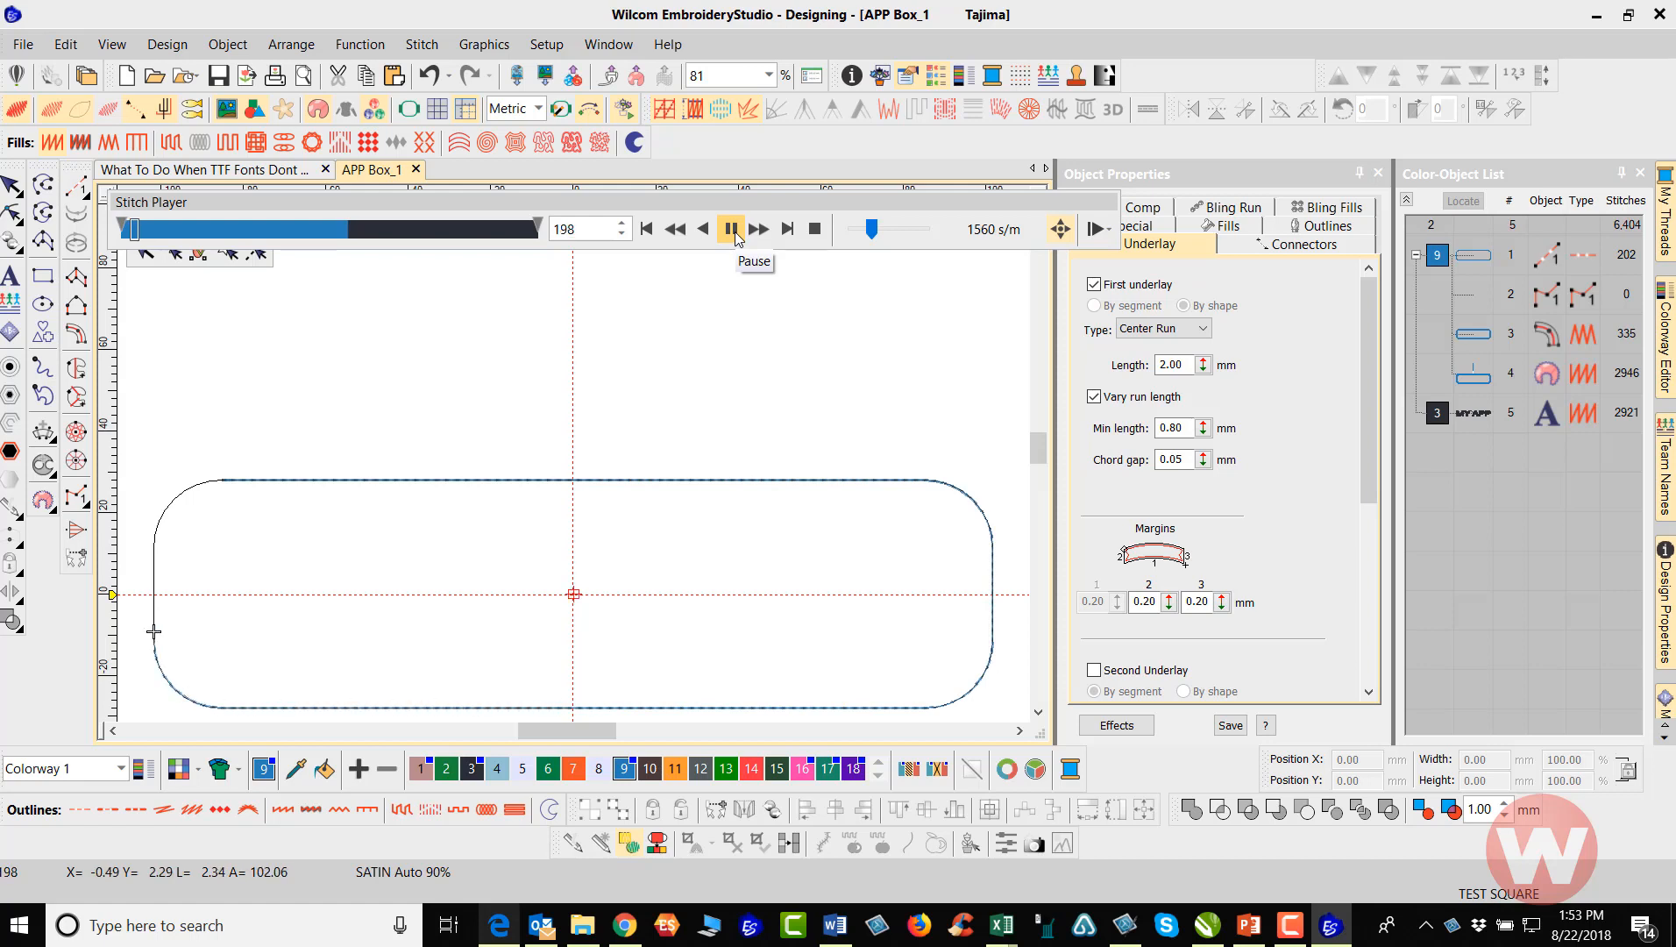
left_click(731, 230)
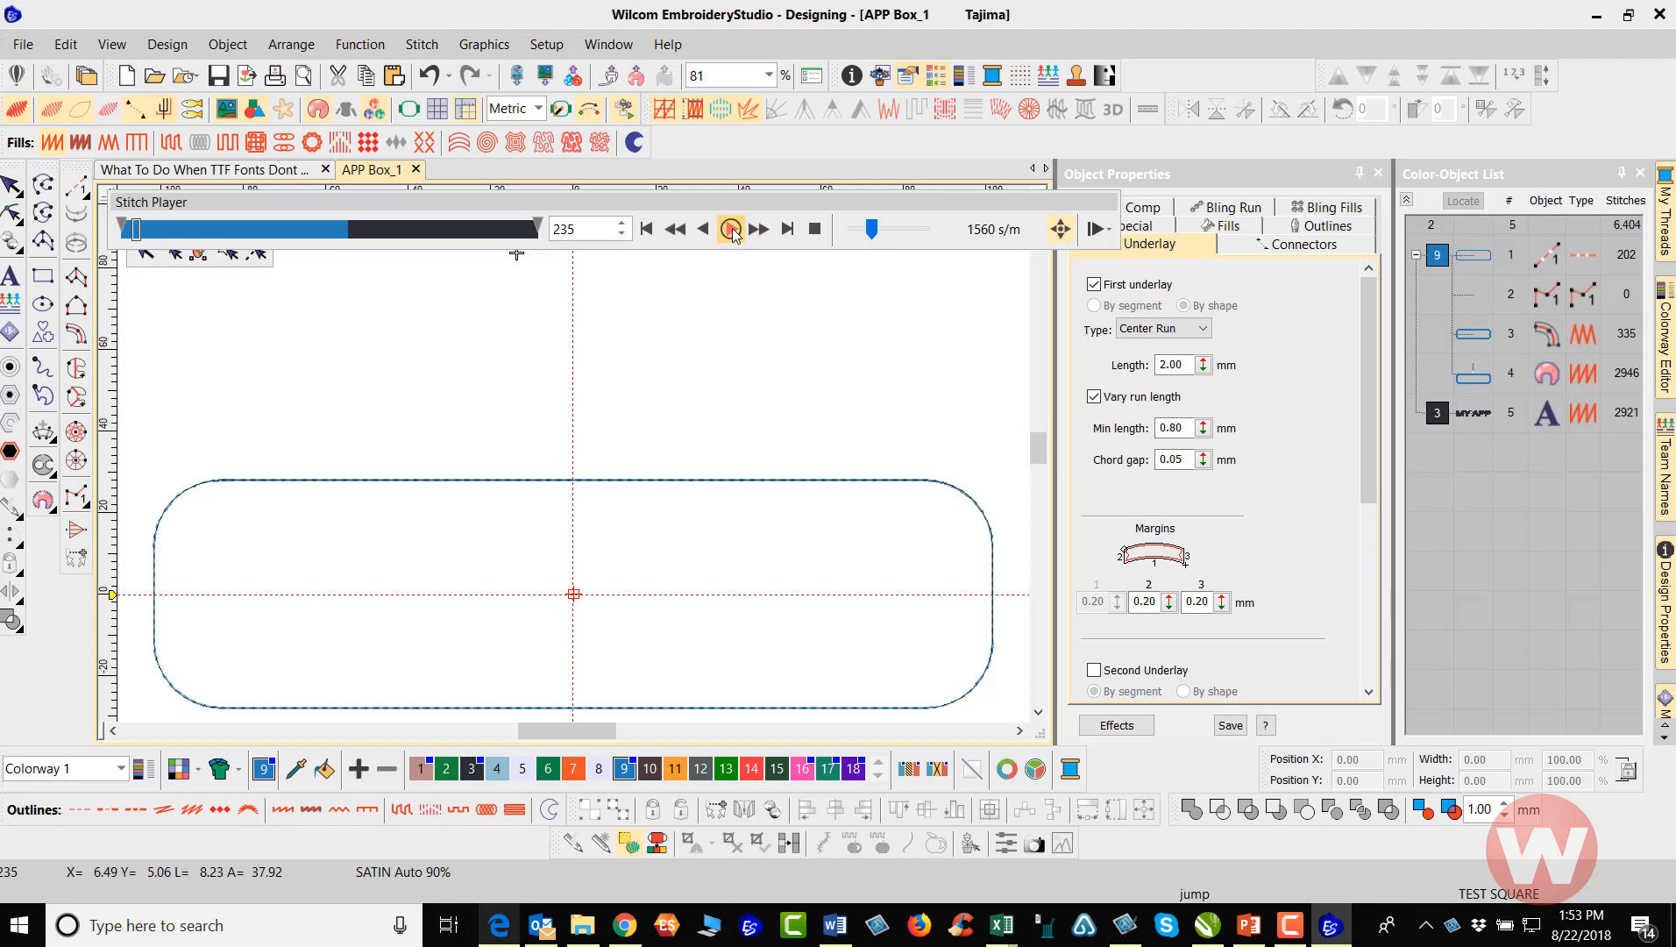
left_click(731, 230)
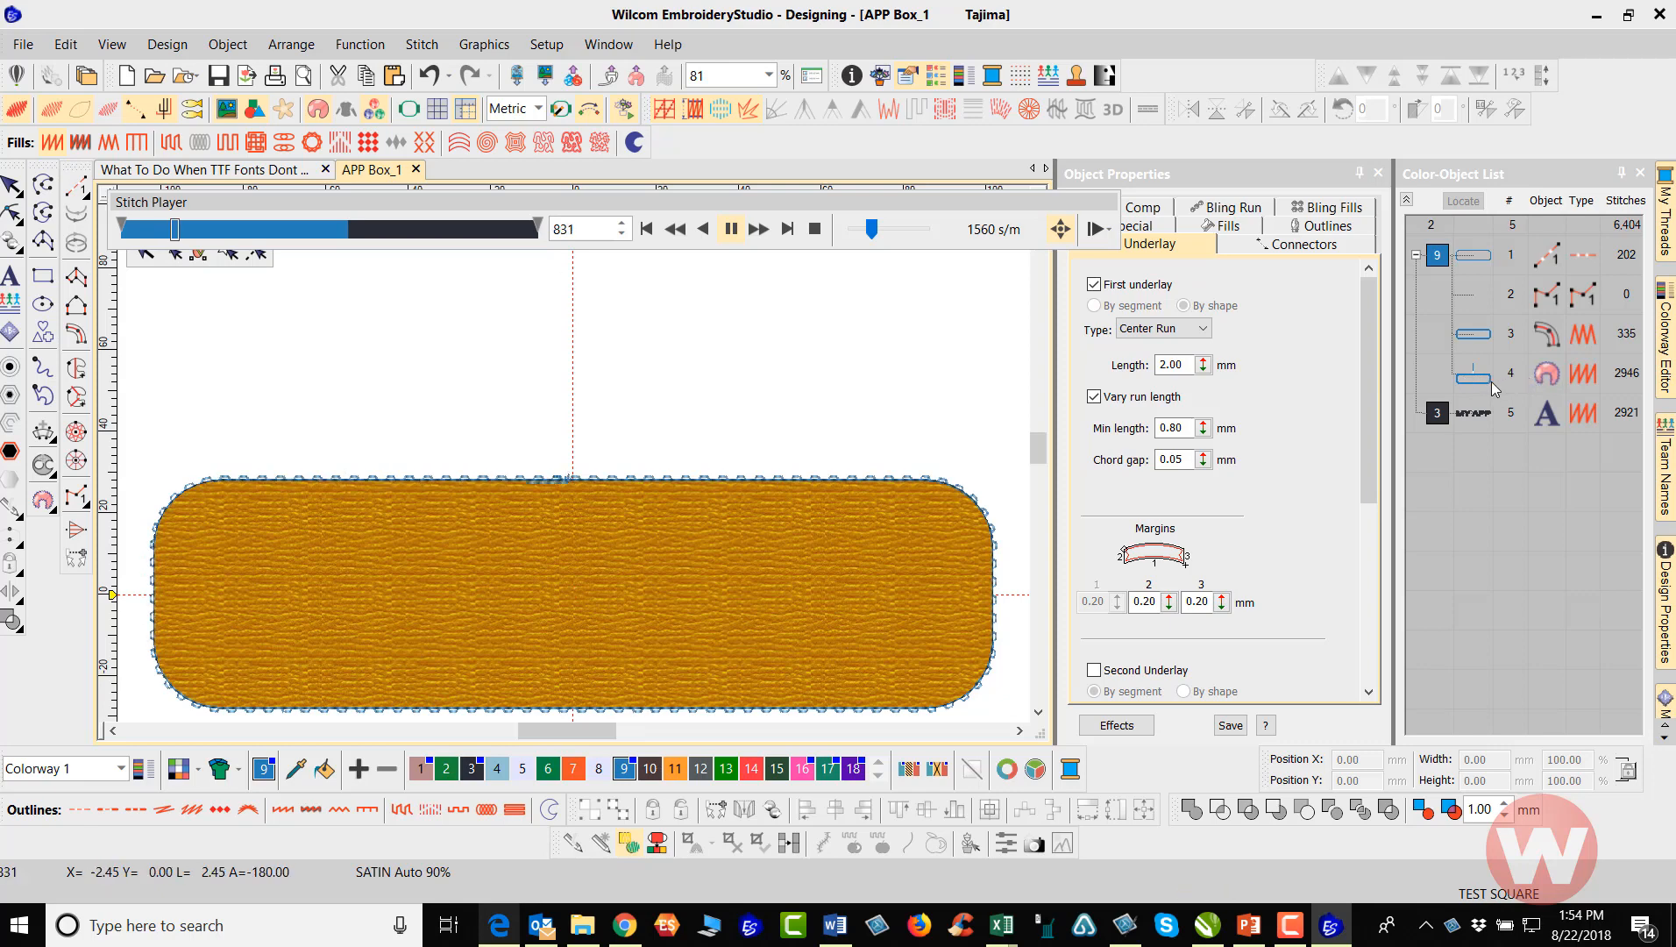
left_click(21, 181)
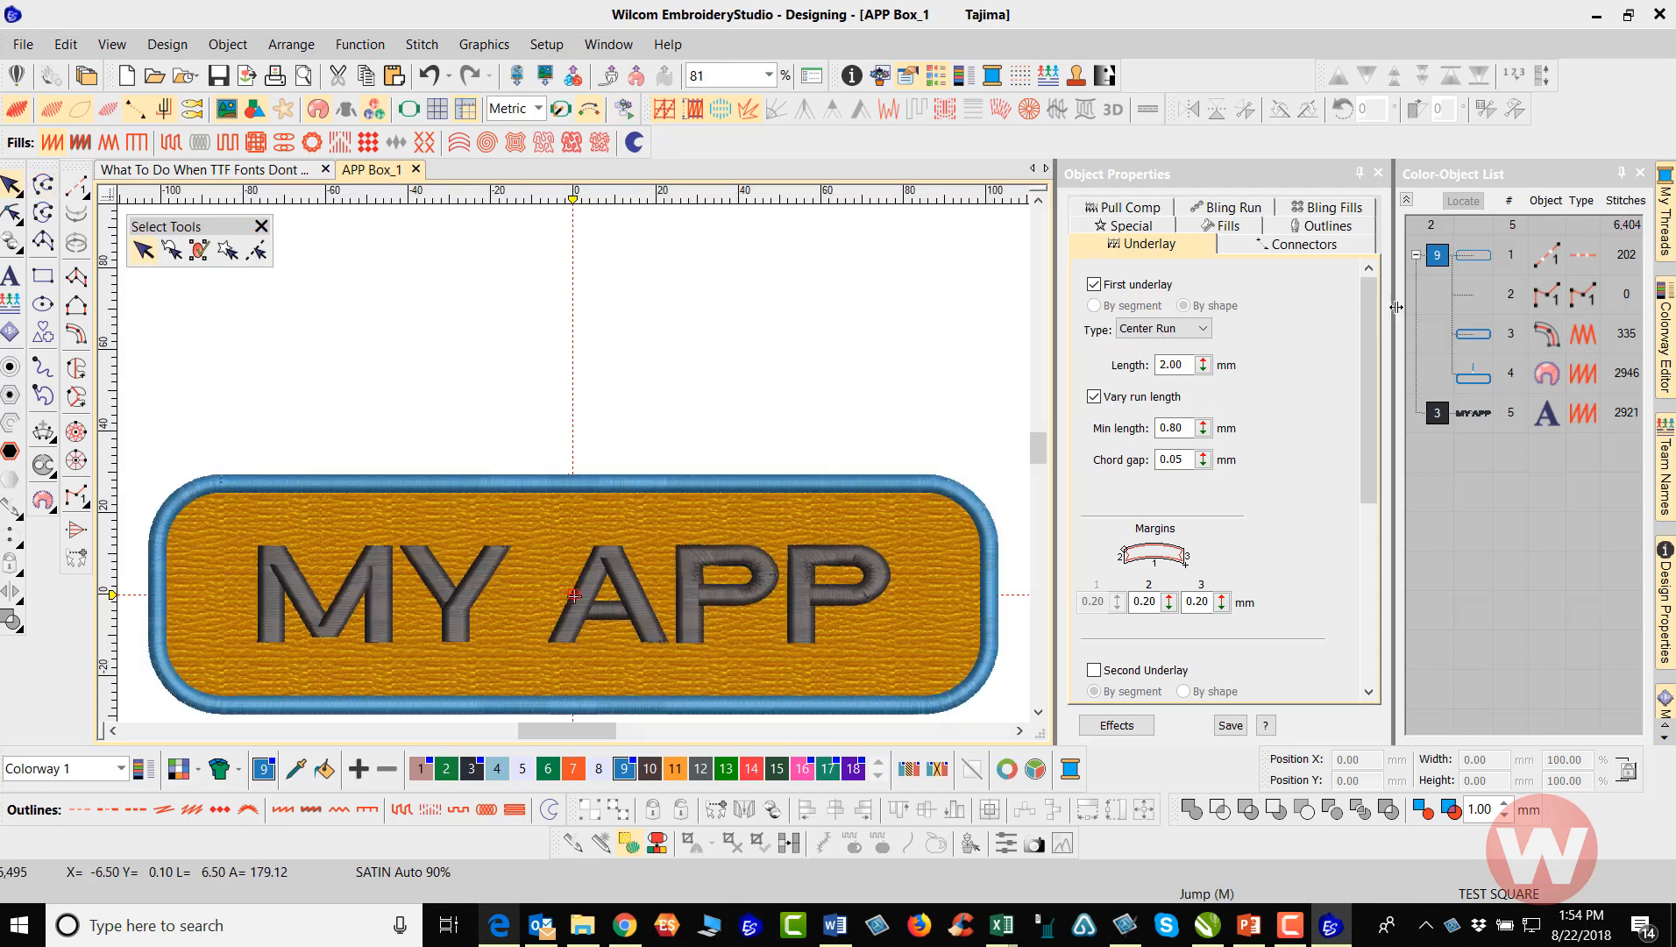
Break apart the appliqué object and delete the zigzag tack-down column, object 3
right_click(1479, 383)
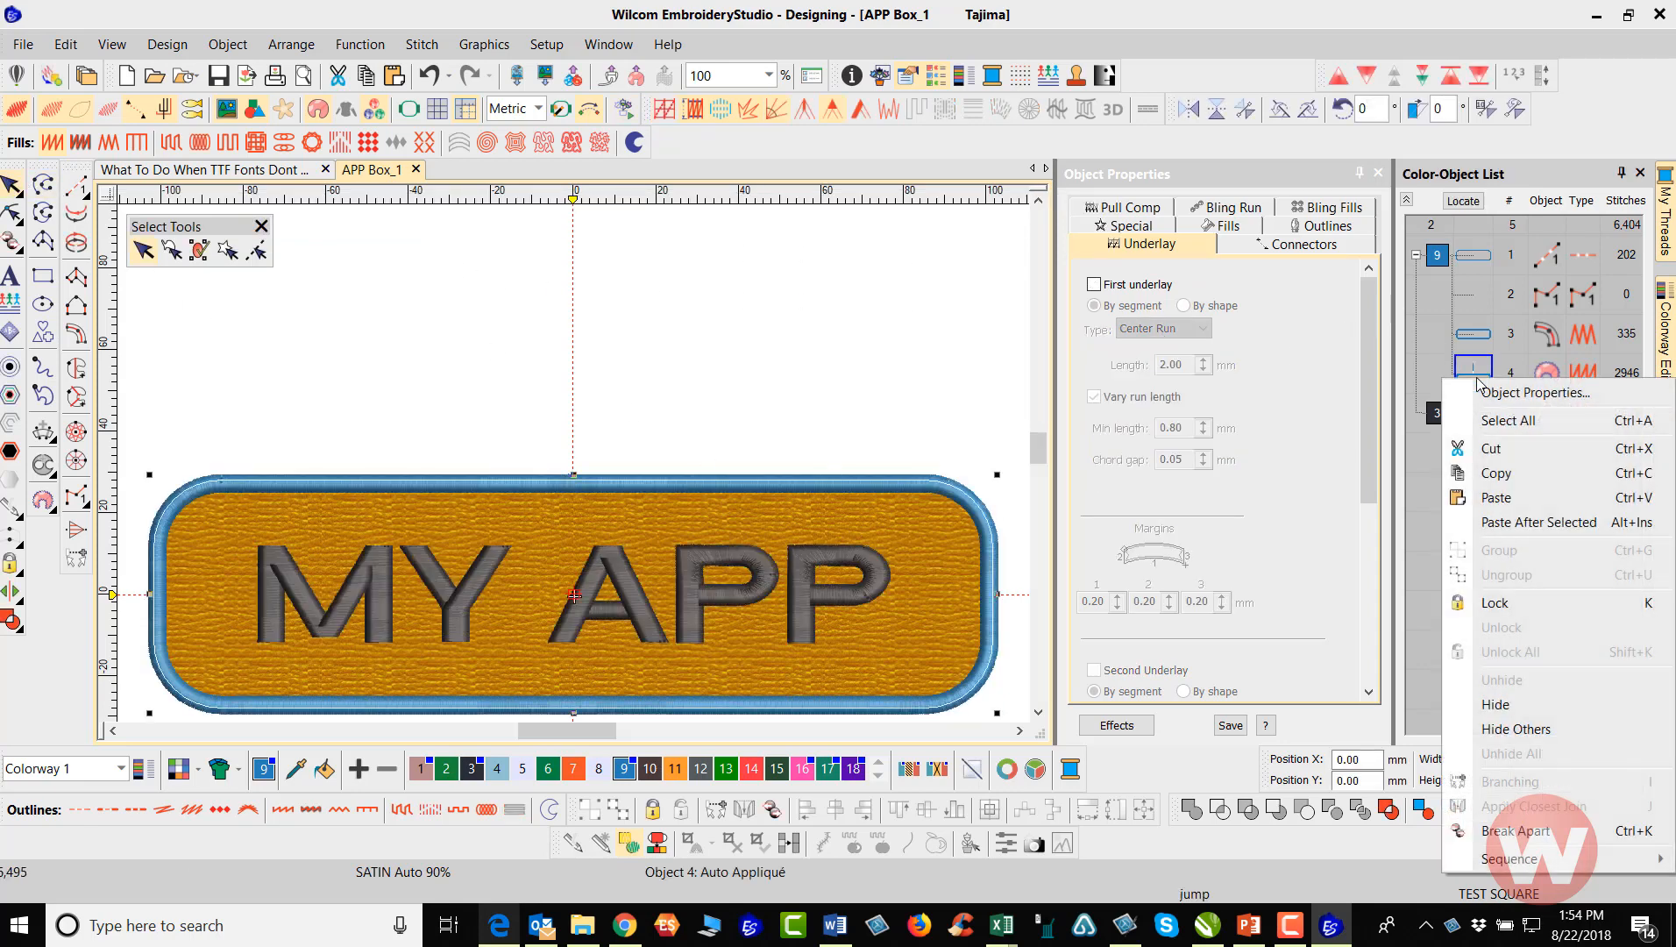
left_click(1513, 831)
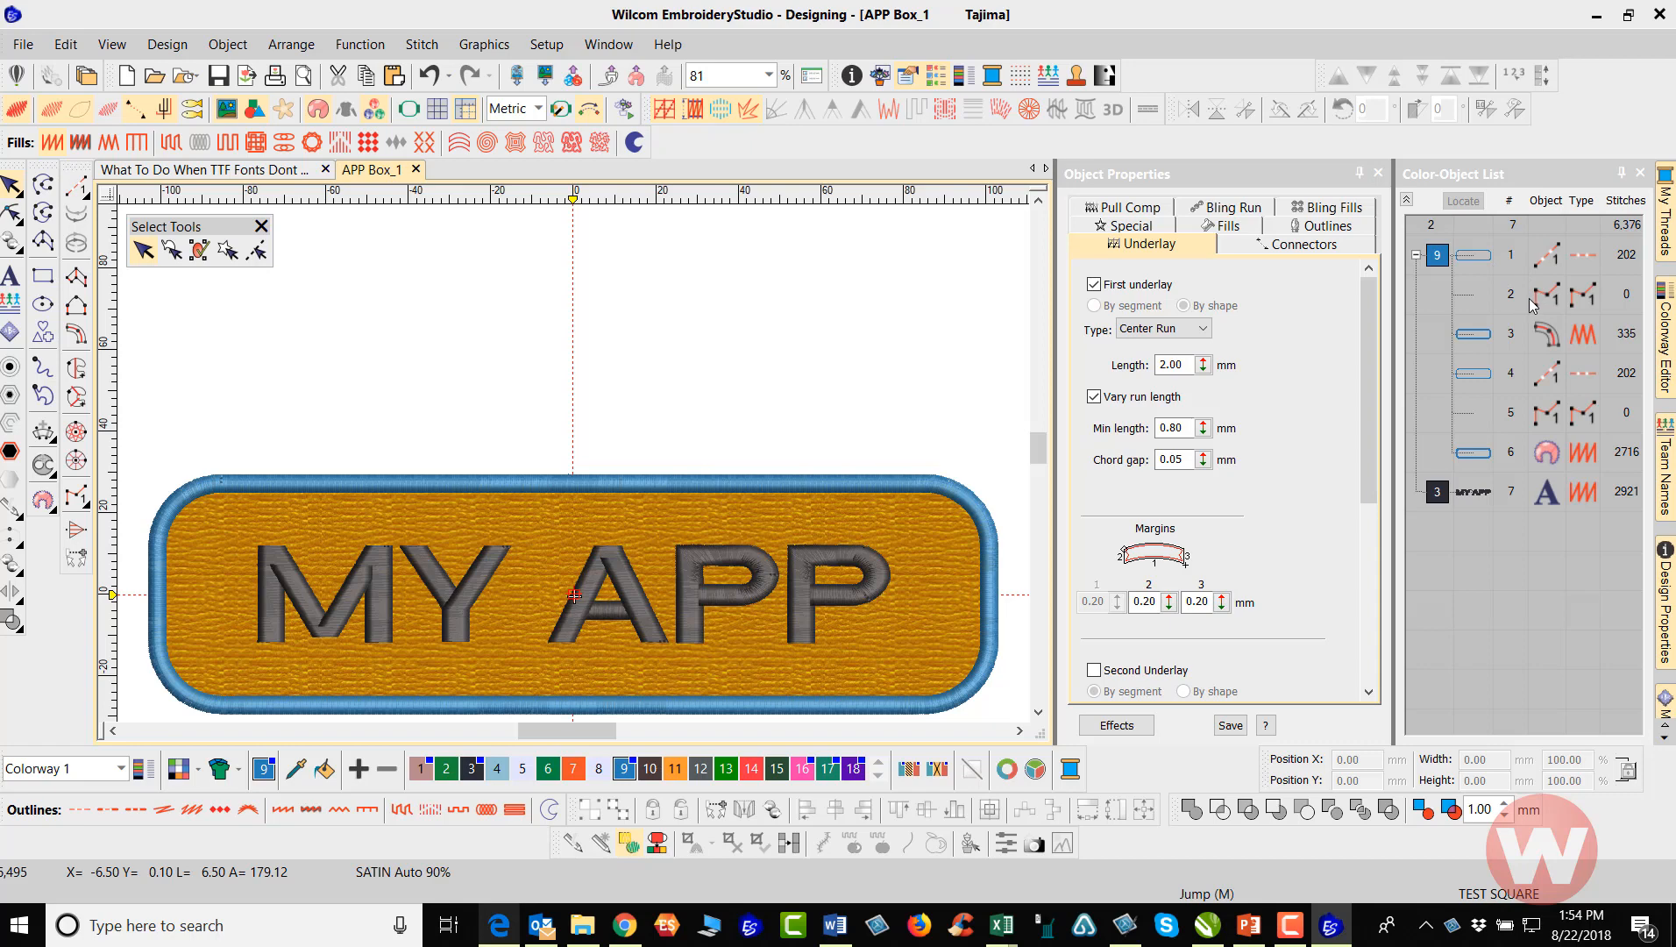
left_click(1473, 334)
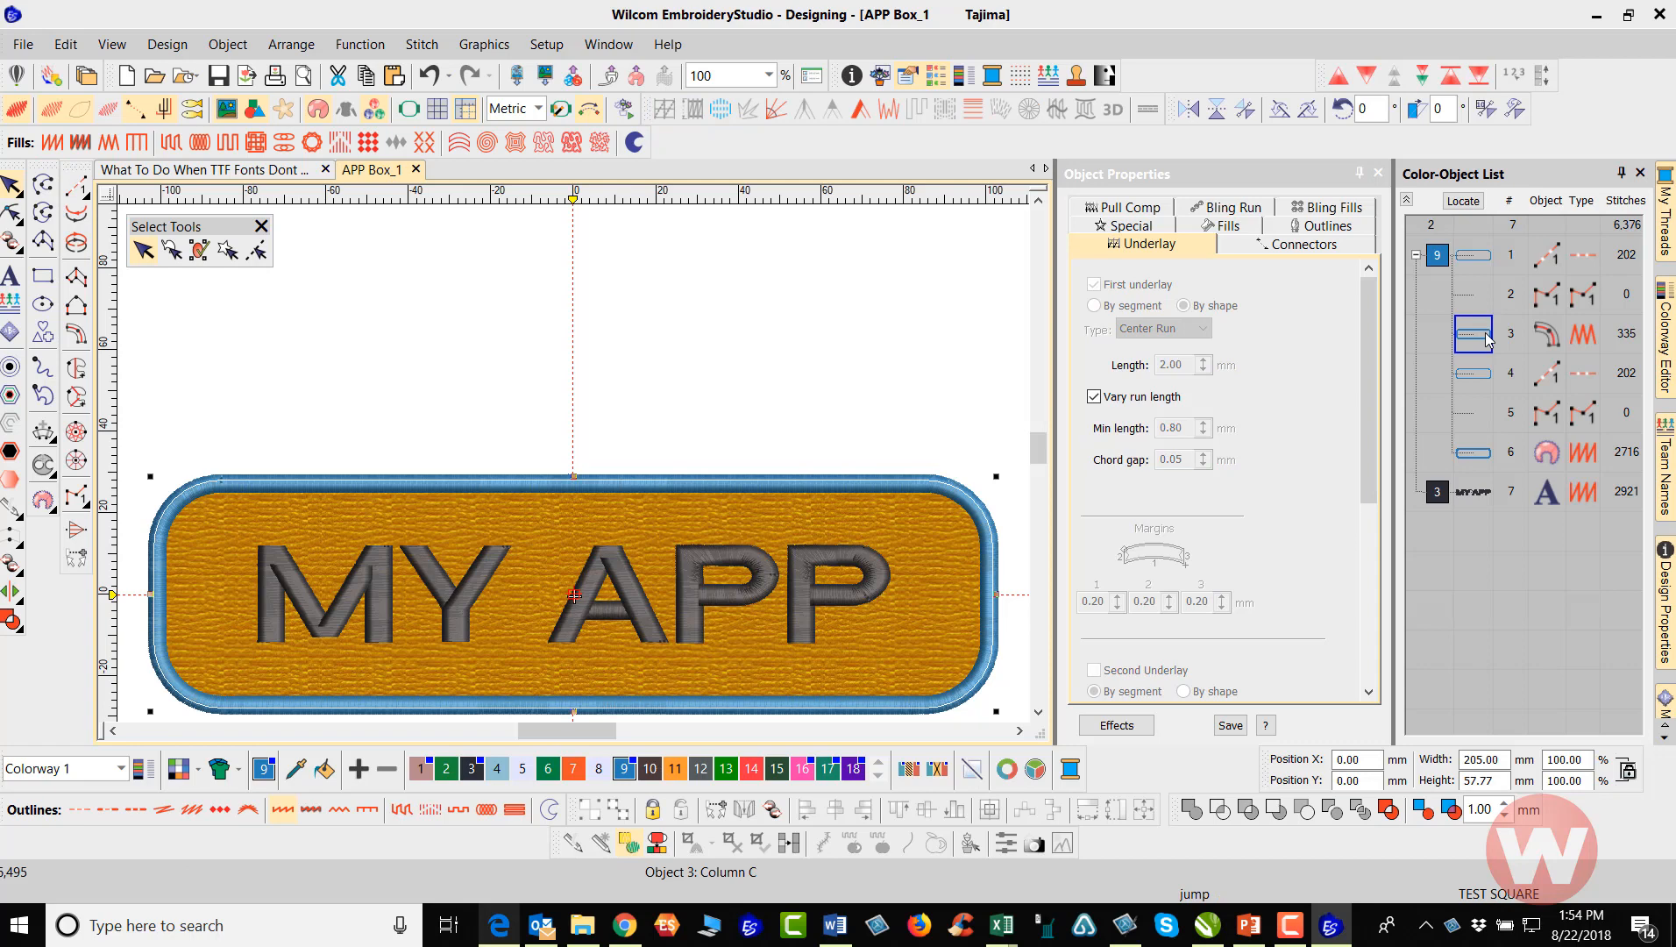
key("Delete")
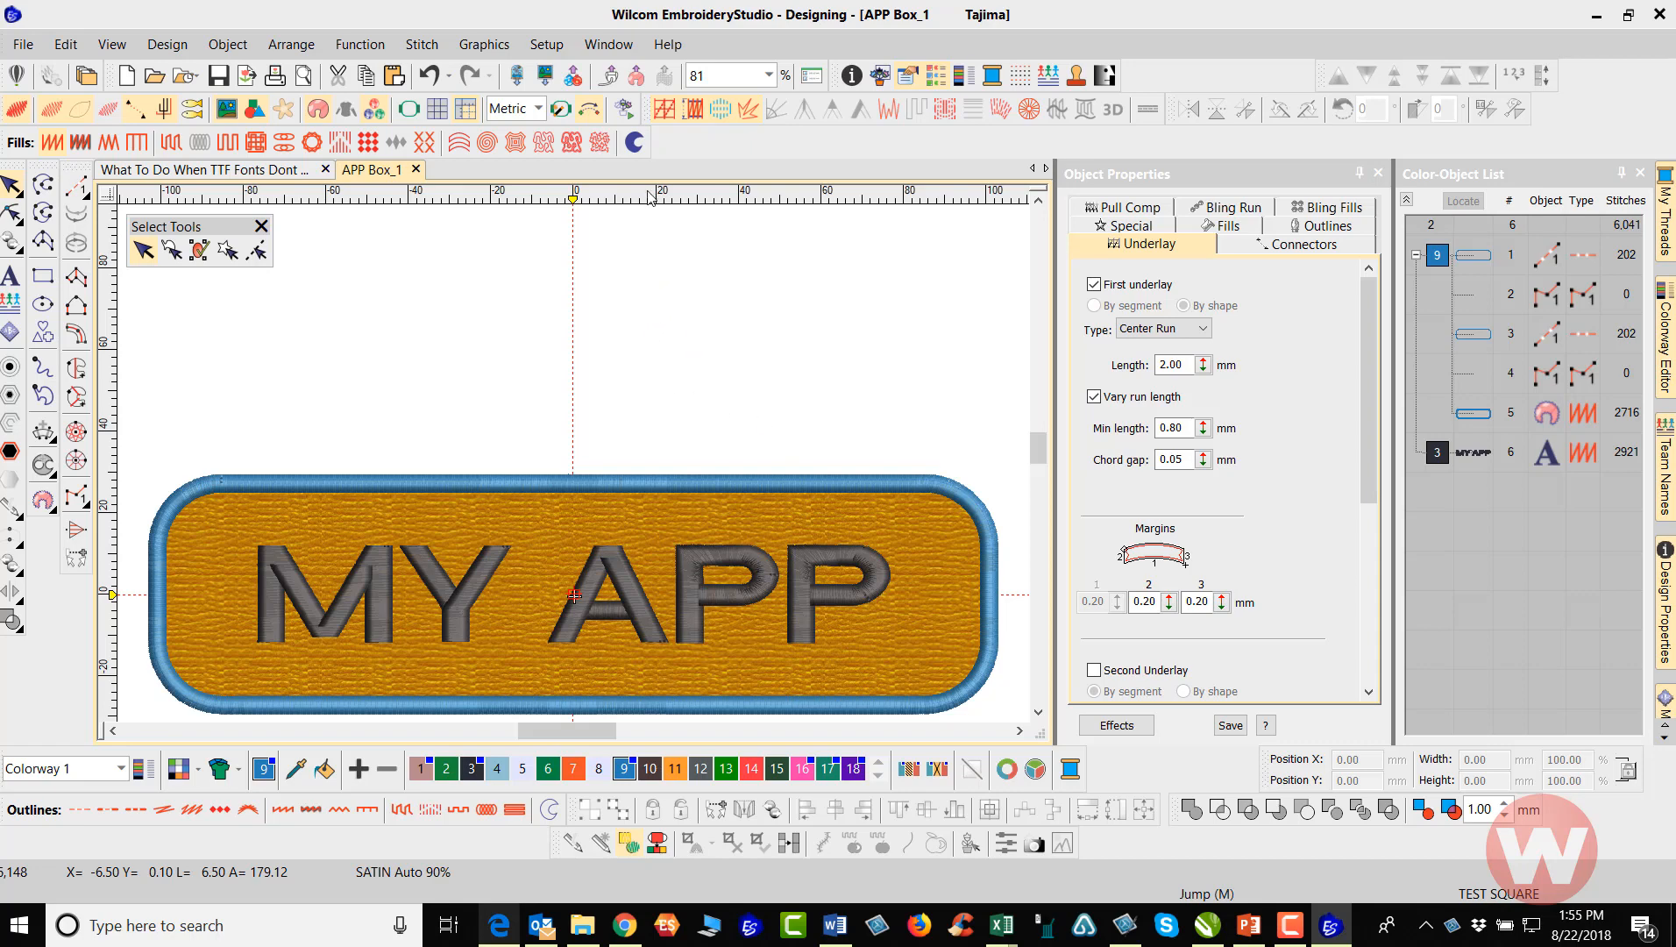
Simulate the revised stitching sequence at 1560 s/m, pausing at the frame-out position after each of the two outline runs
left_click(625, 109)
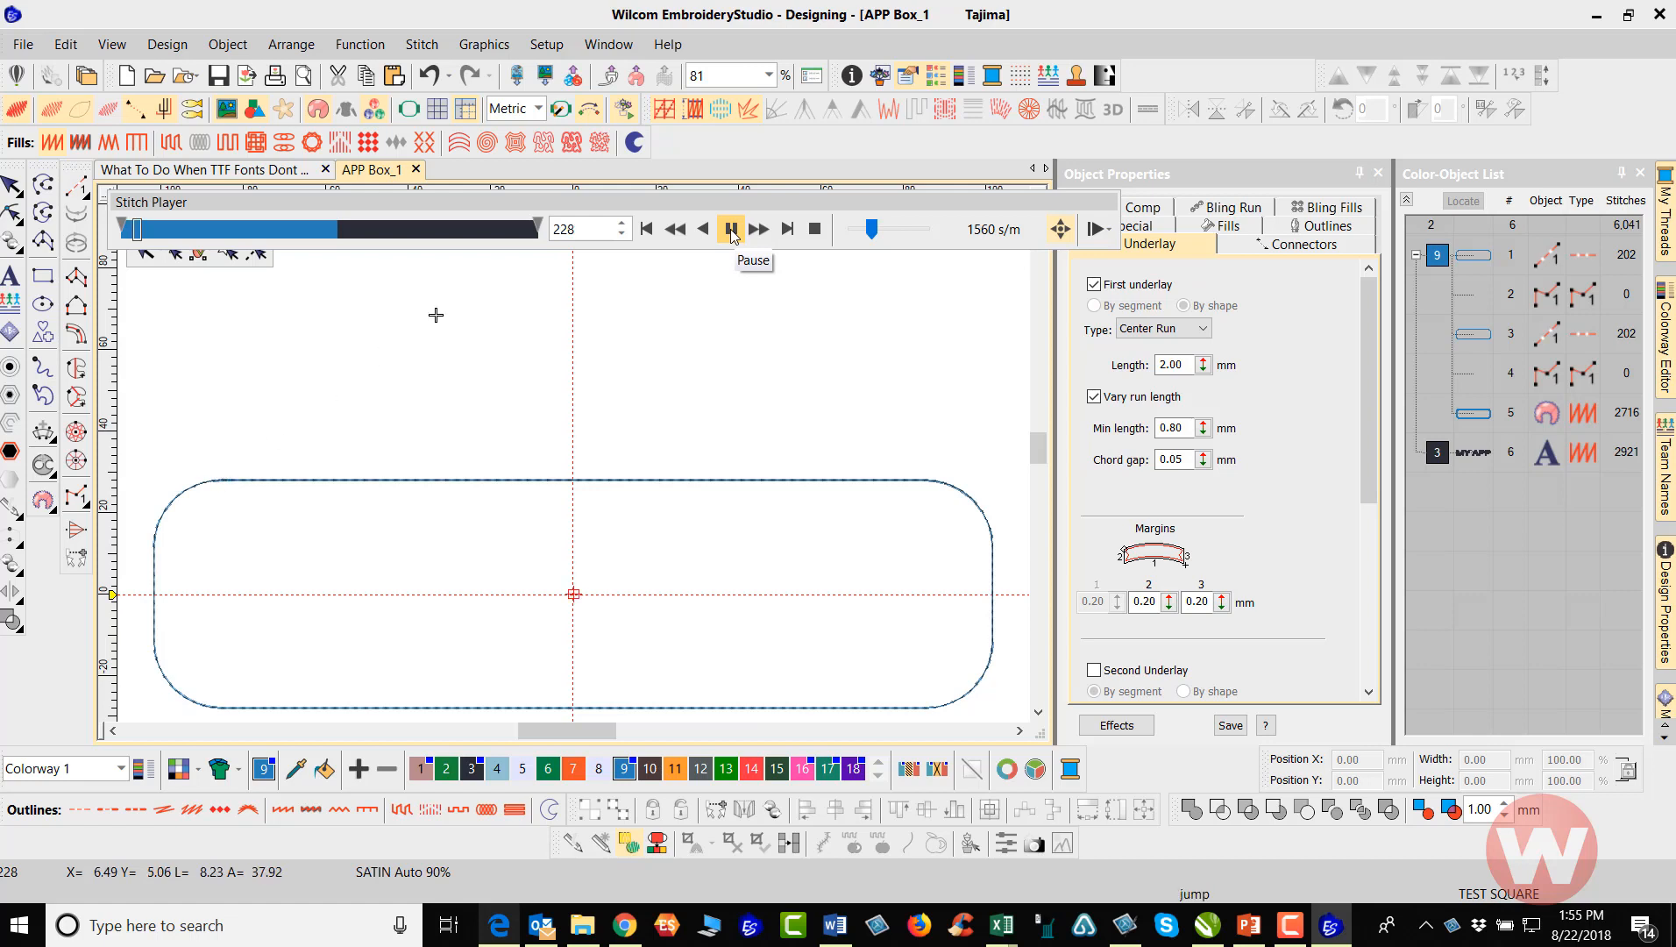
left_click(731, 230)
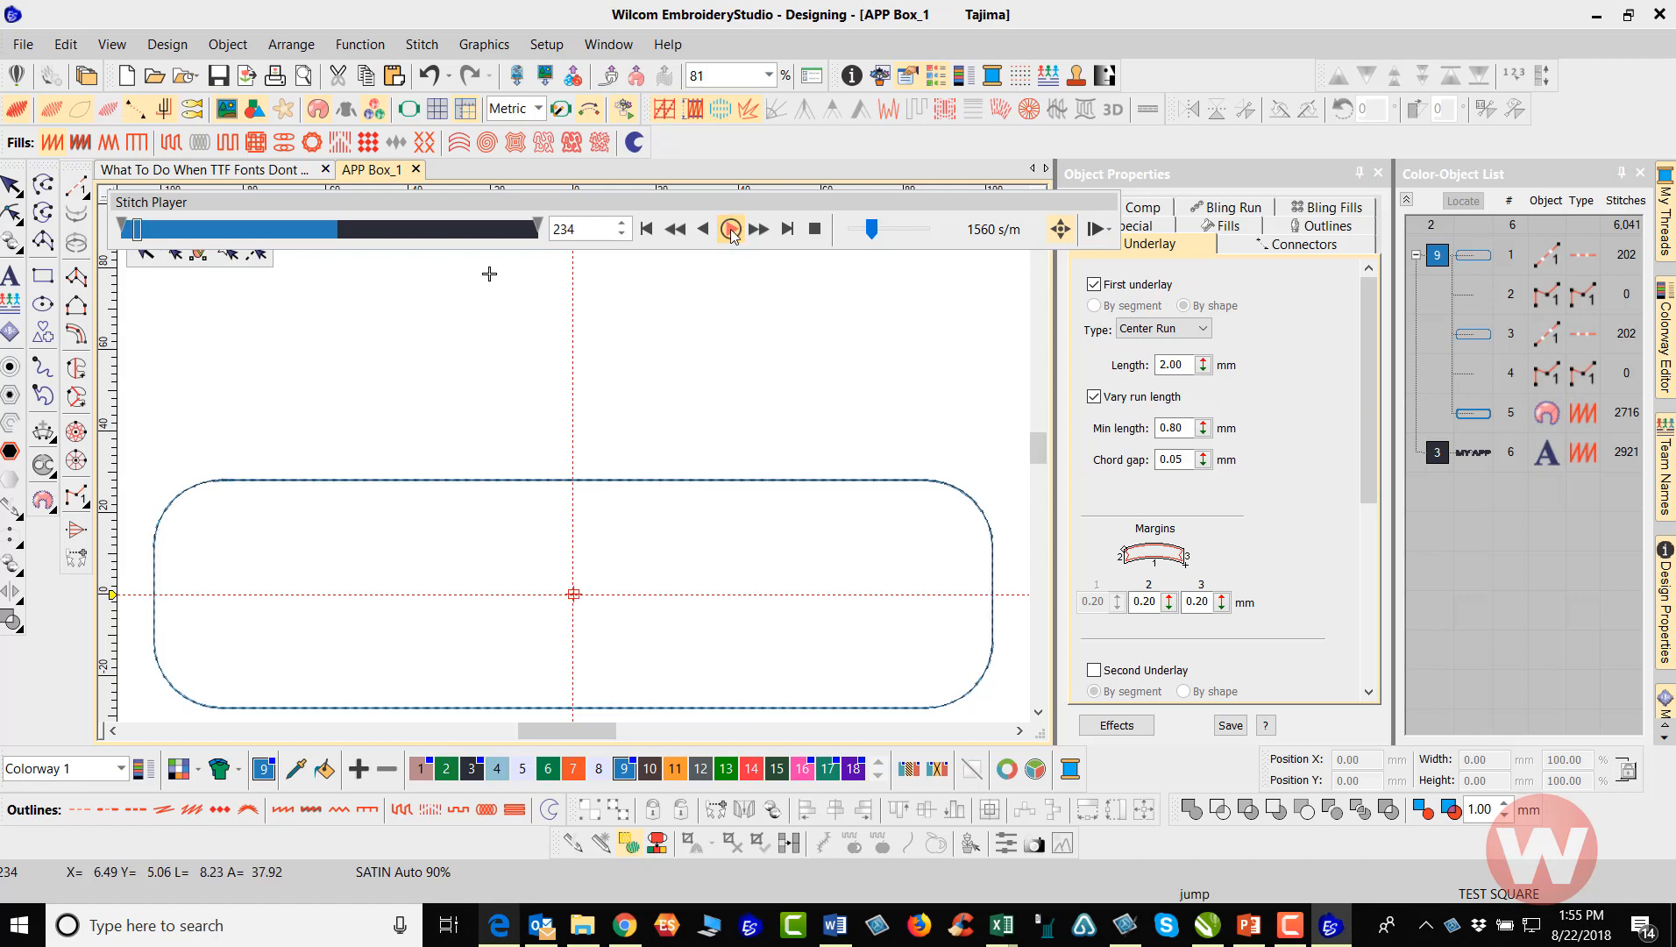
left_click(733, 233)
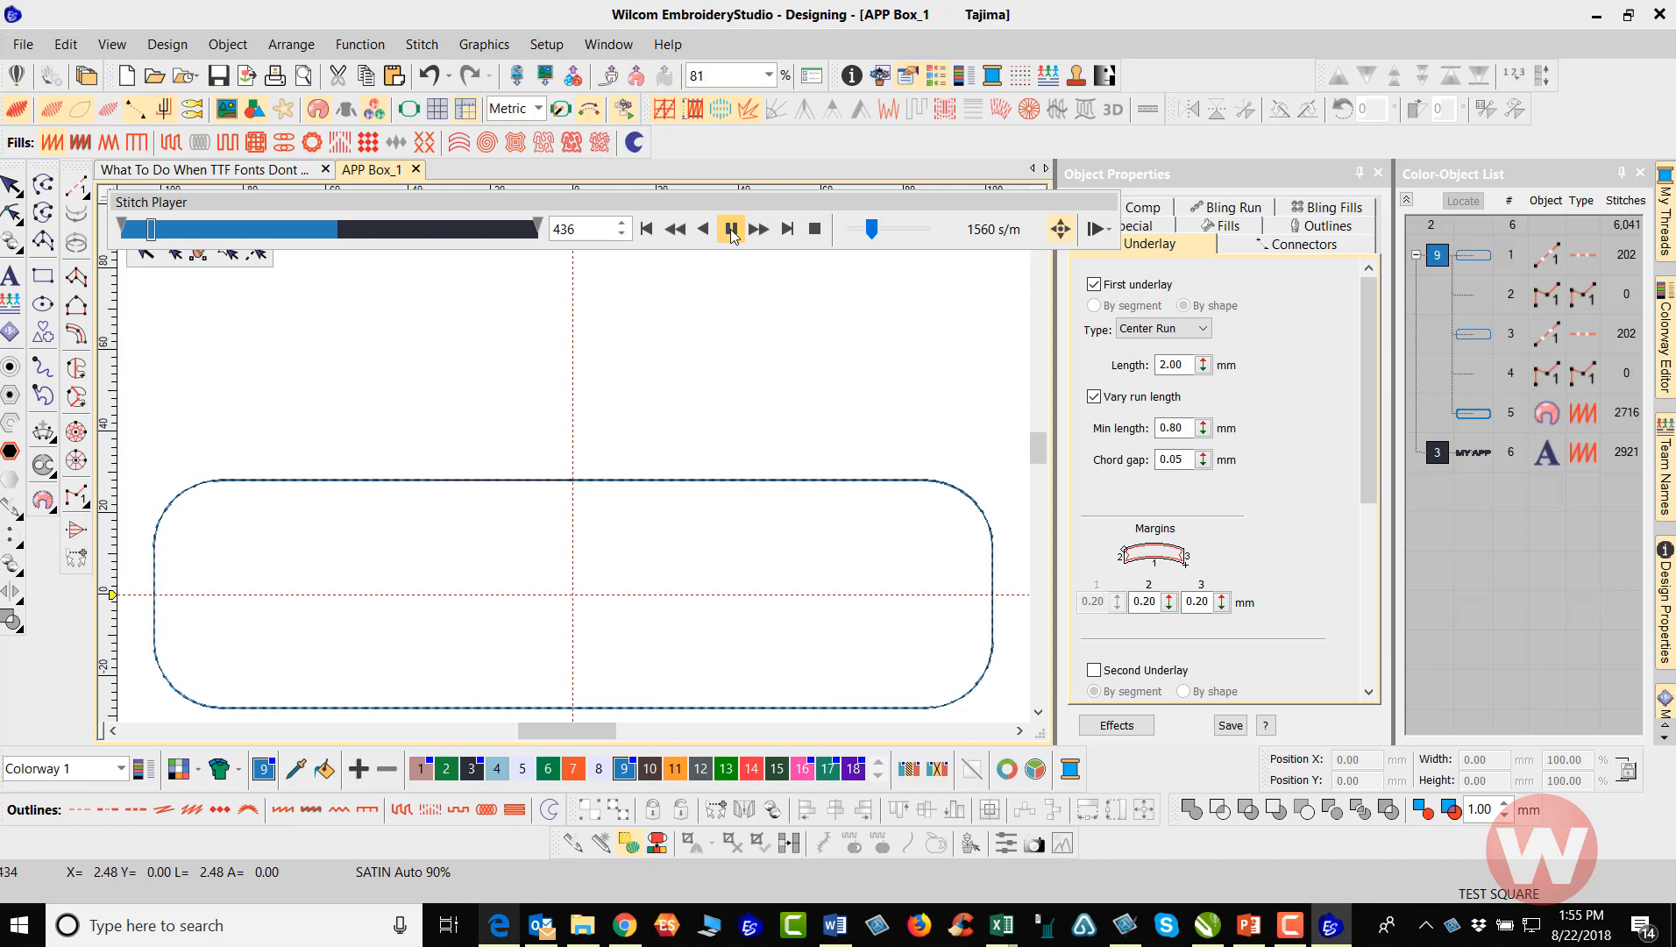
left_click(731, 229)
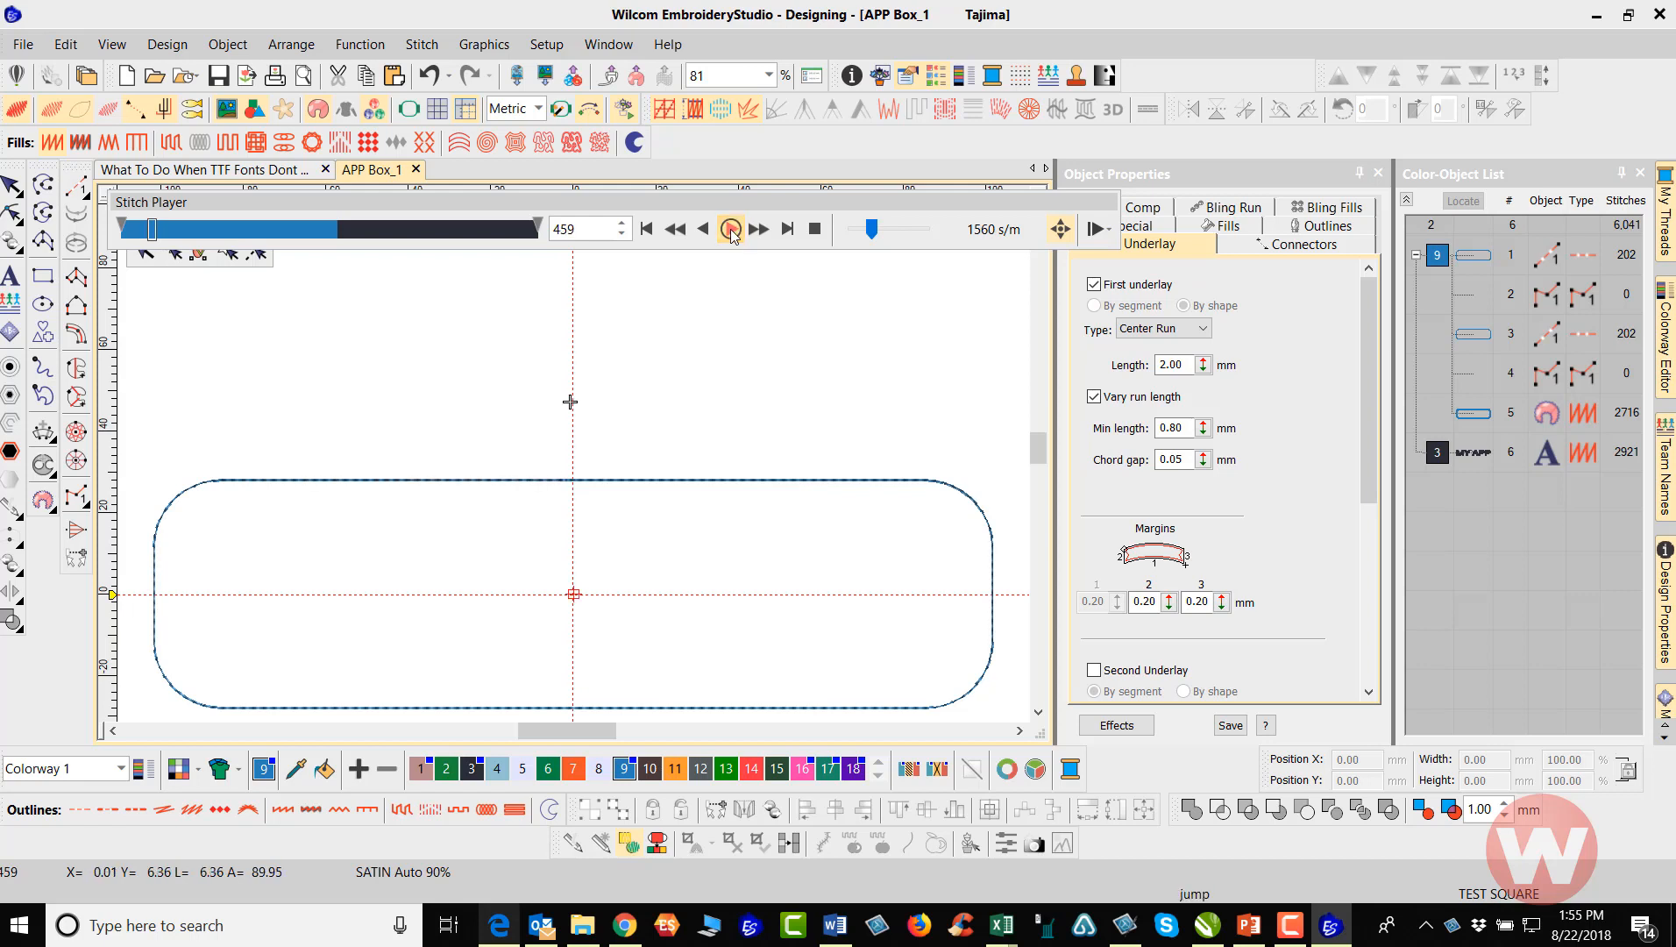
left_click(731, 230)
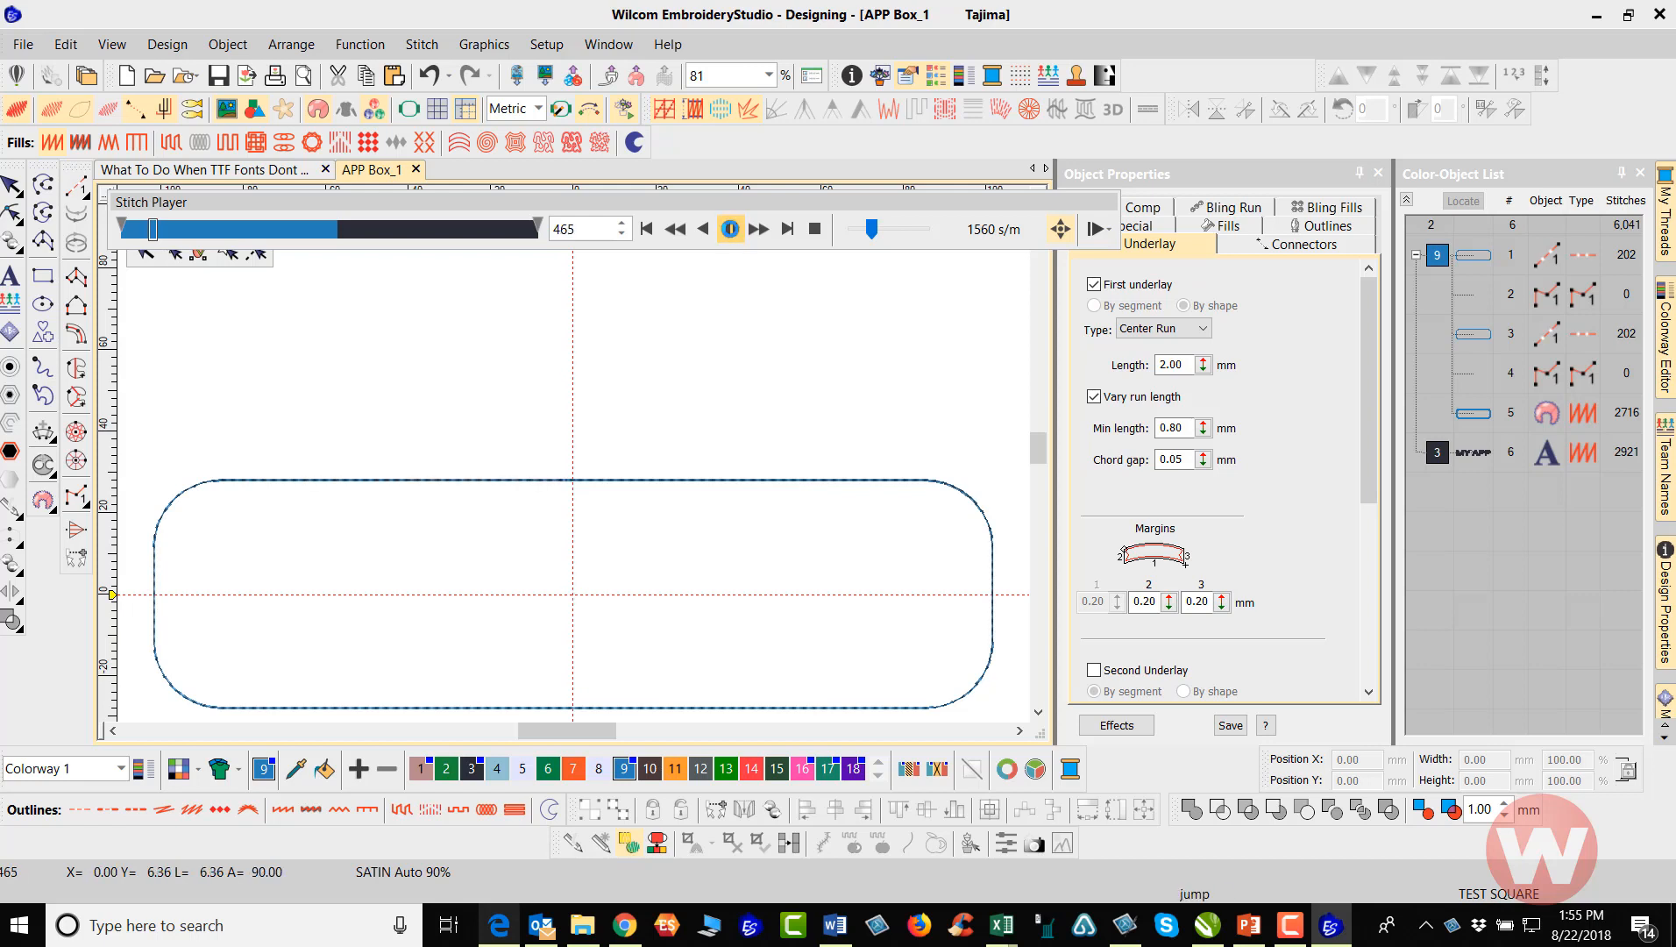
left_click(731, 229)
Finish the simulation through the satin border and lettering at 17700 s/m, exit the player and save the design
left_click(732, 230)
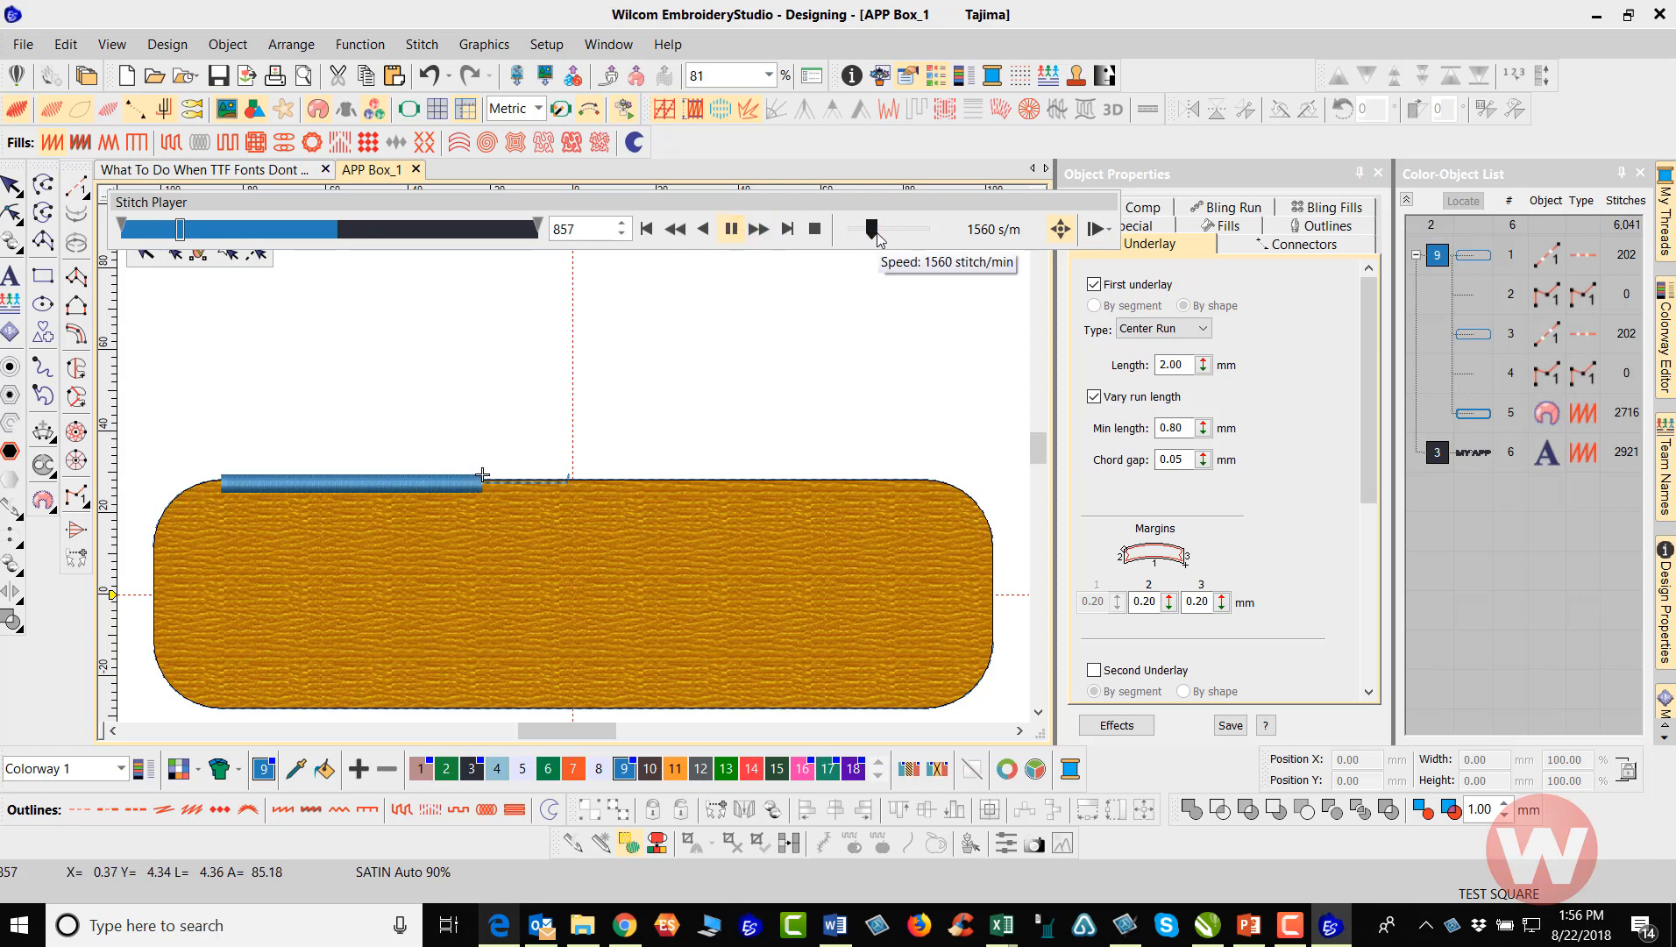
left_click_drag(876, 231, 902, 231)
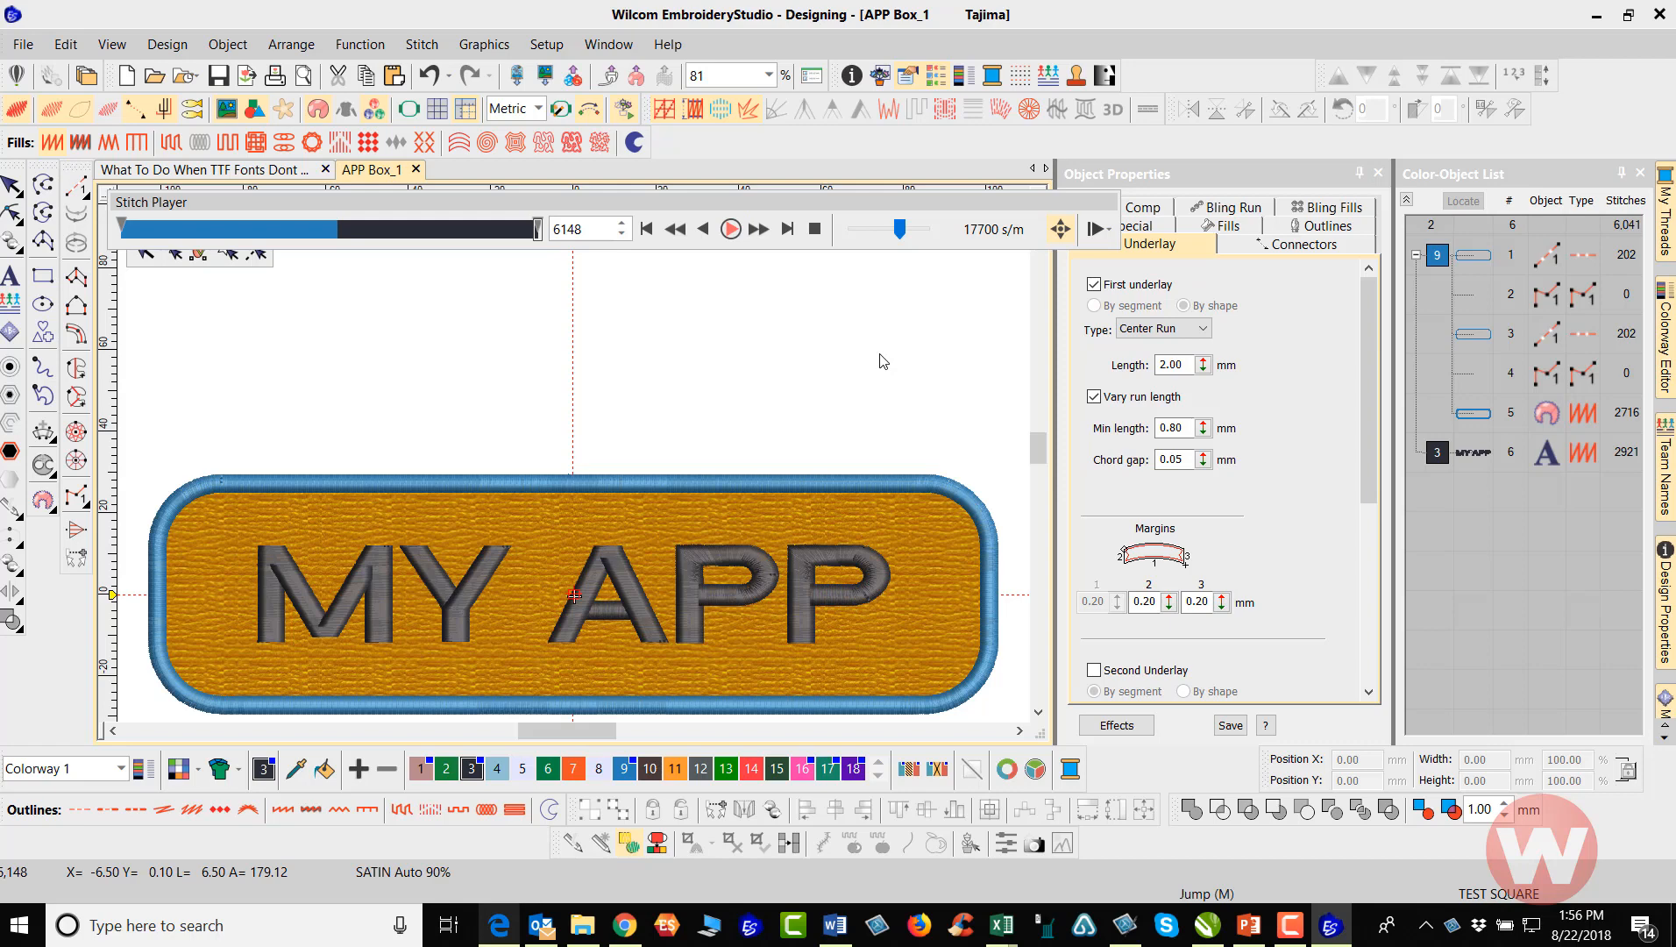
left_click(10, 186)
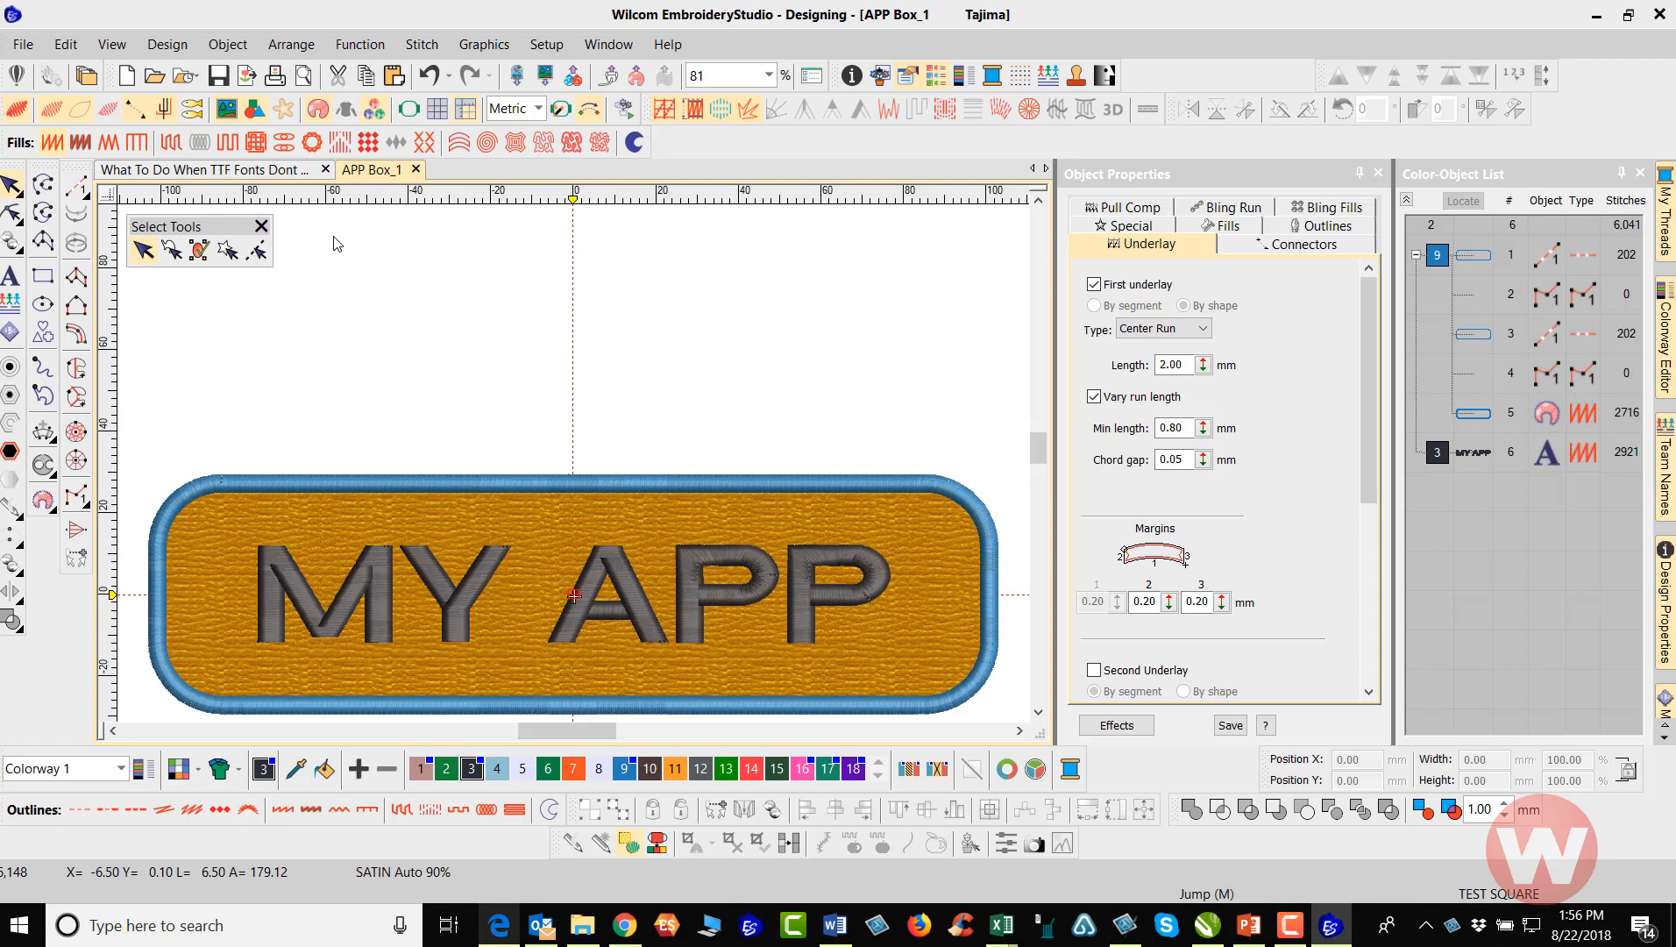
left_click(218, 78)
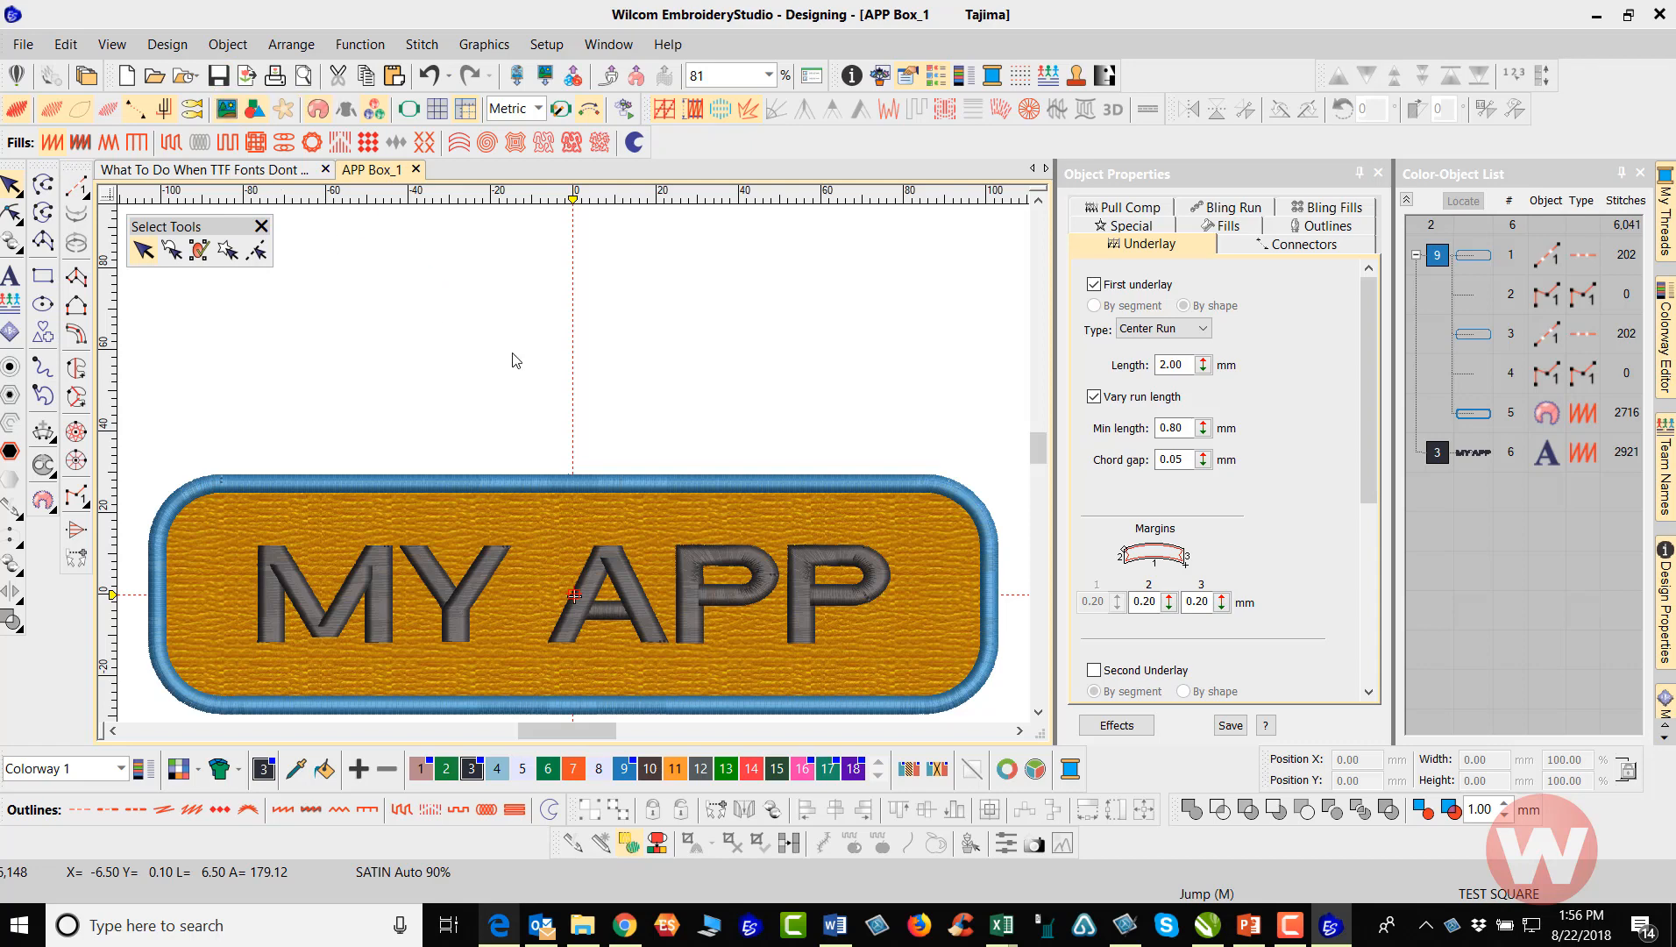